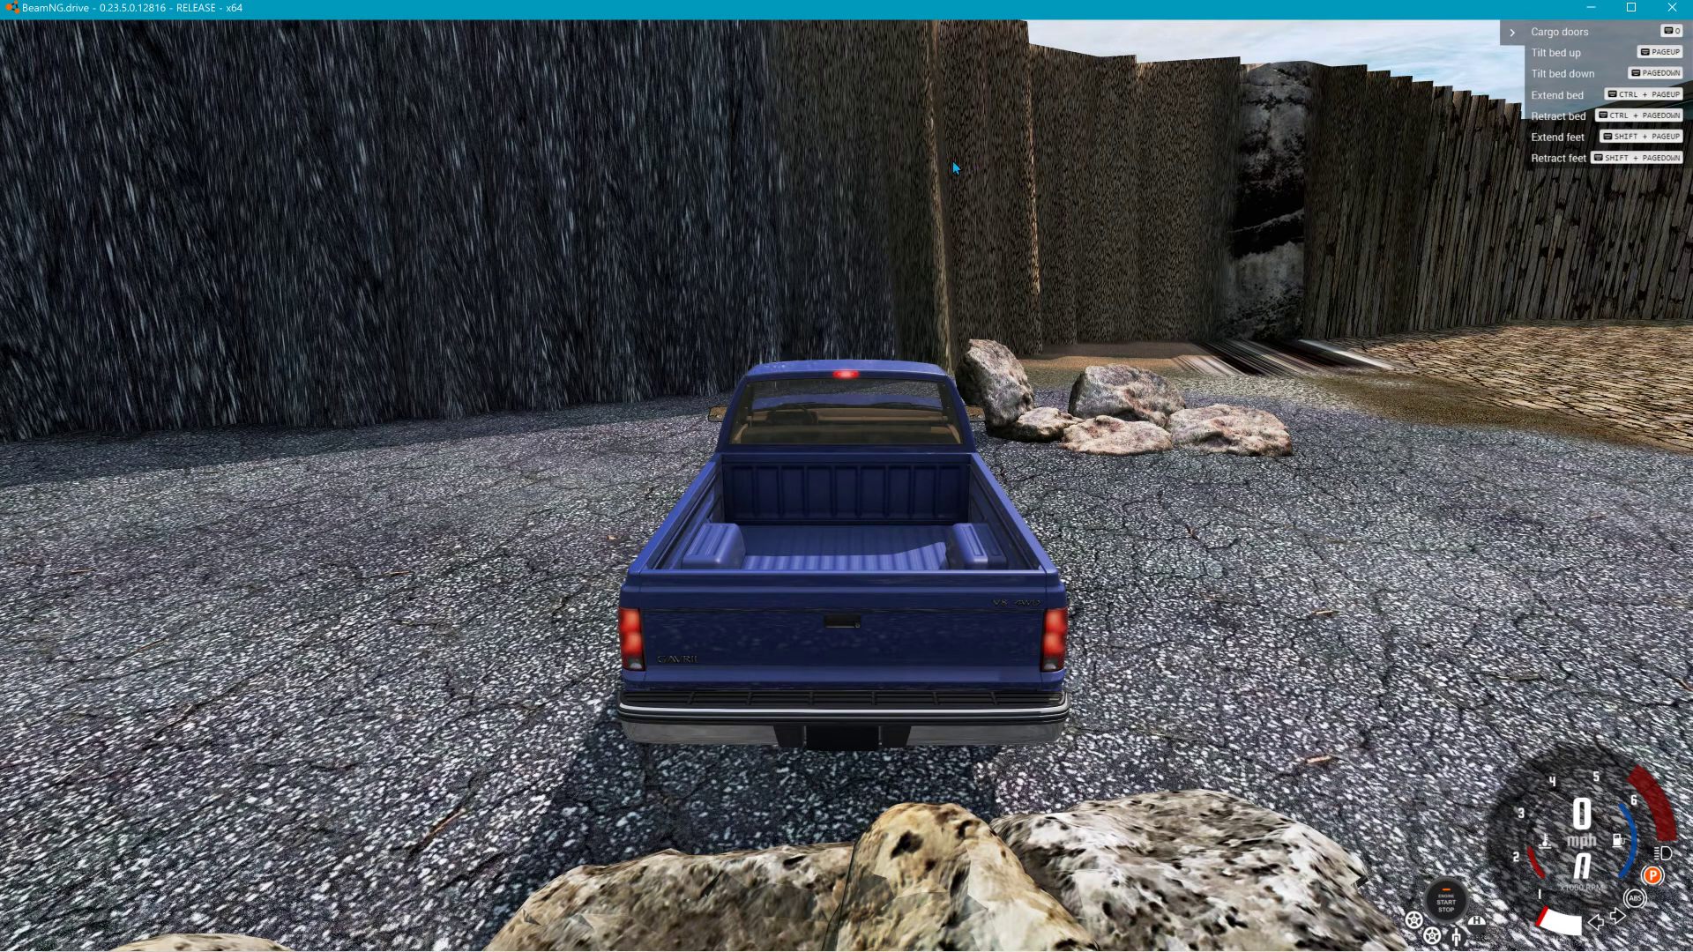
Open the world editor, switch to the Forest Editor and browse its list of forest meshes.
key(F11)
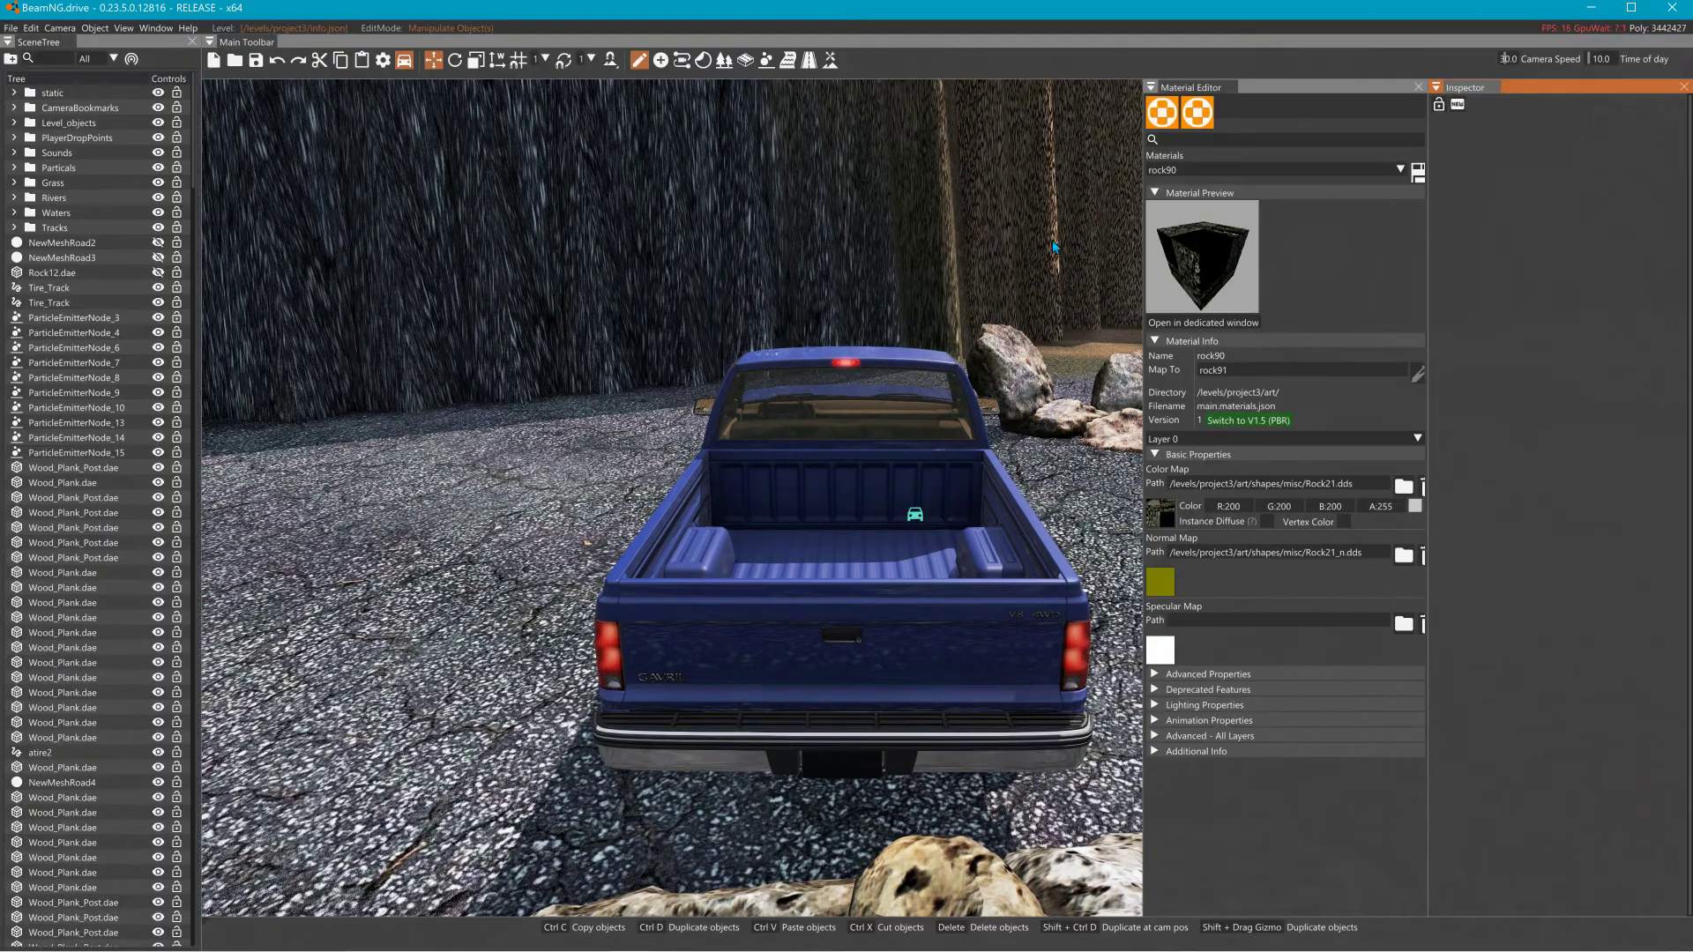
click(727, 60)
right_drag(1019, 286, 1129, 289)
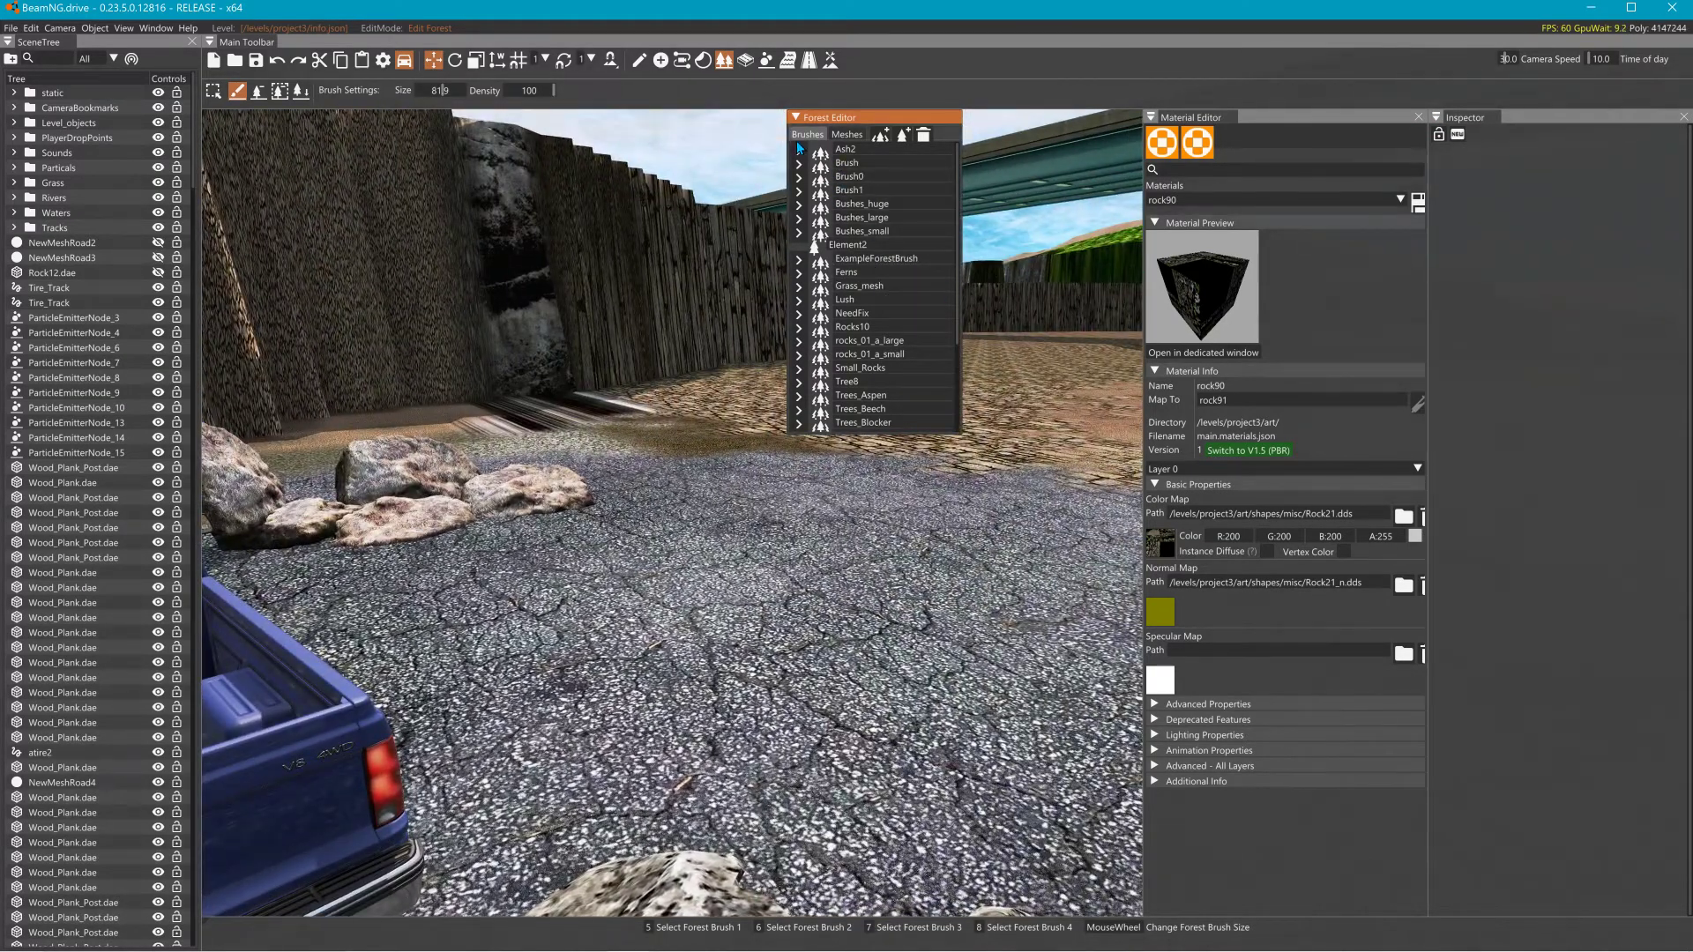
click(844, 135)
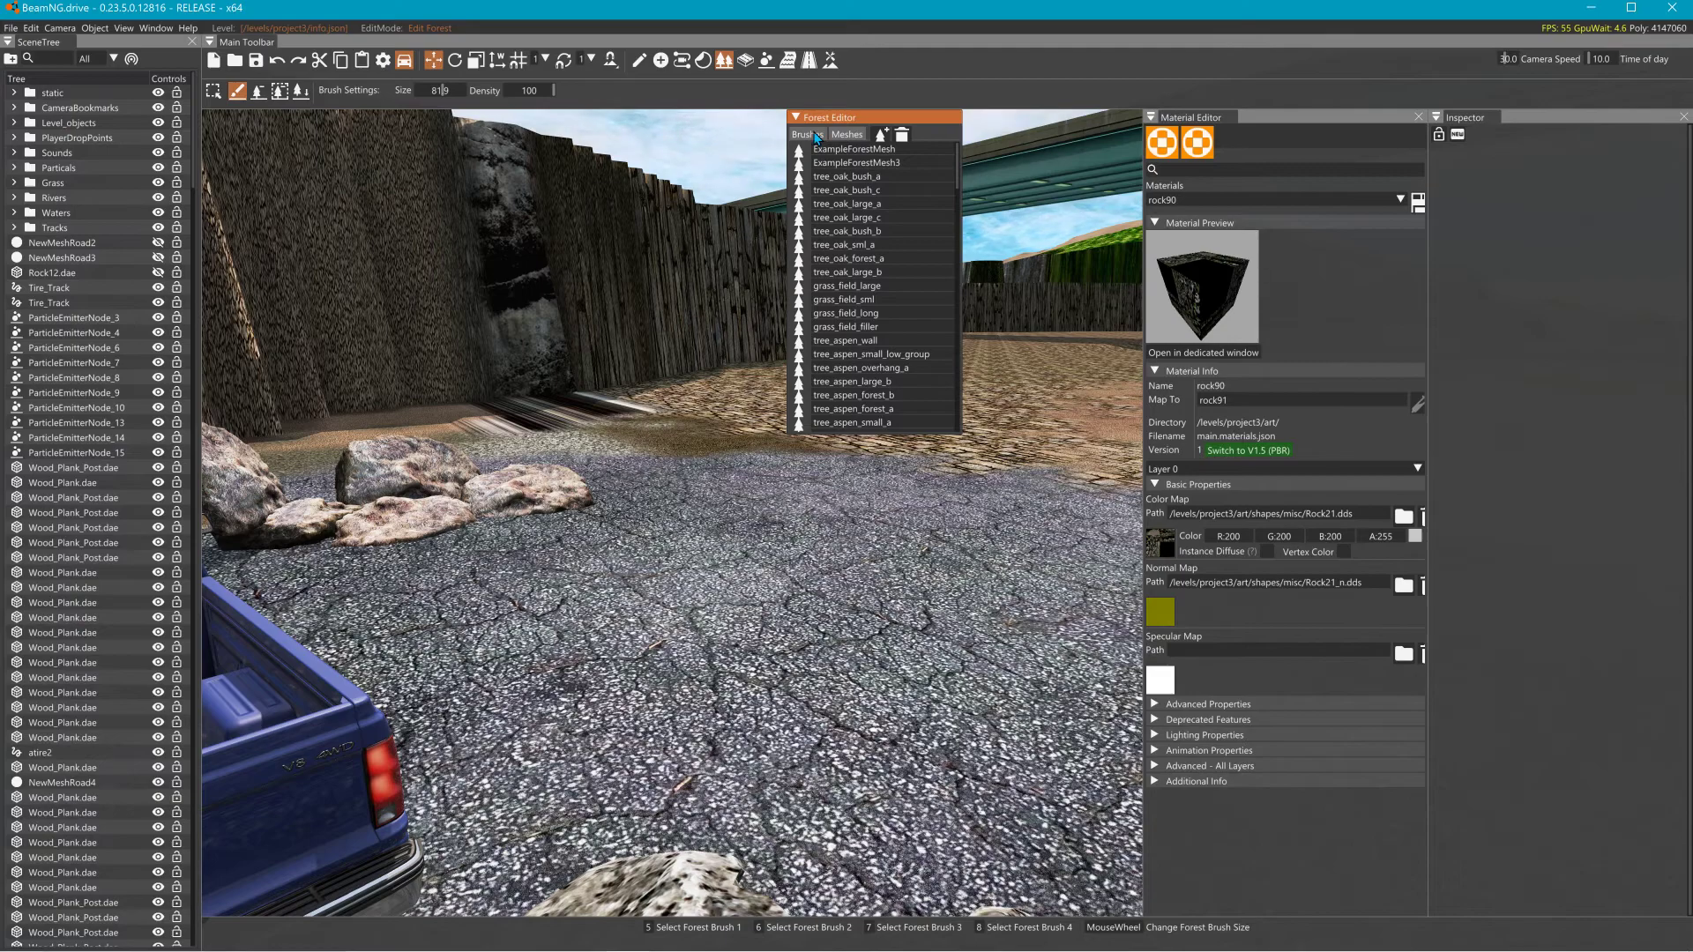
scroll(892, 315, down, 10)
scroll(897, 323, down, 15)
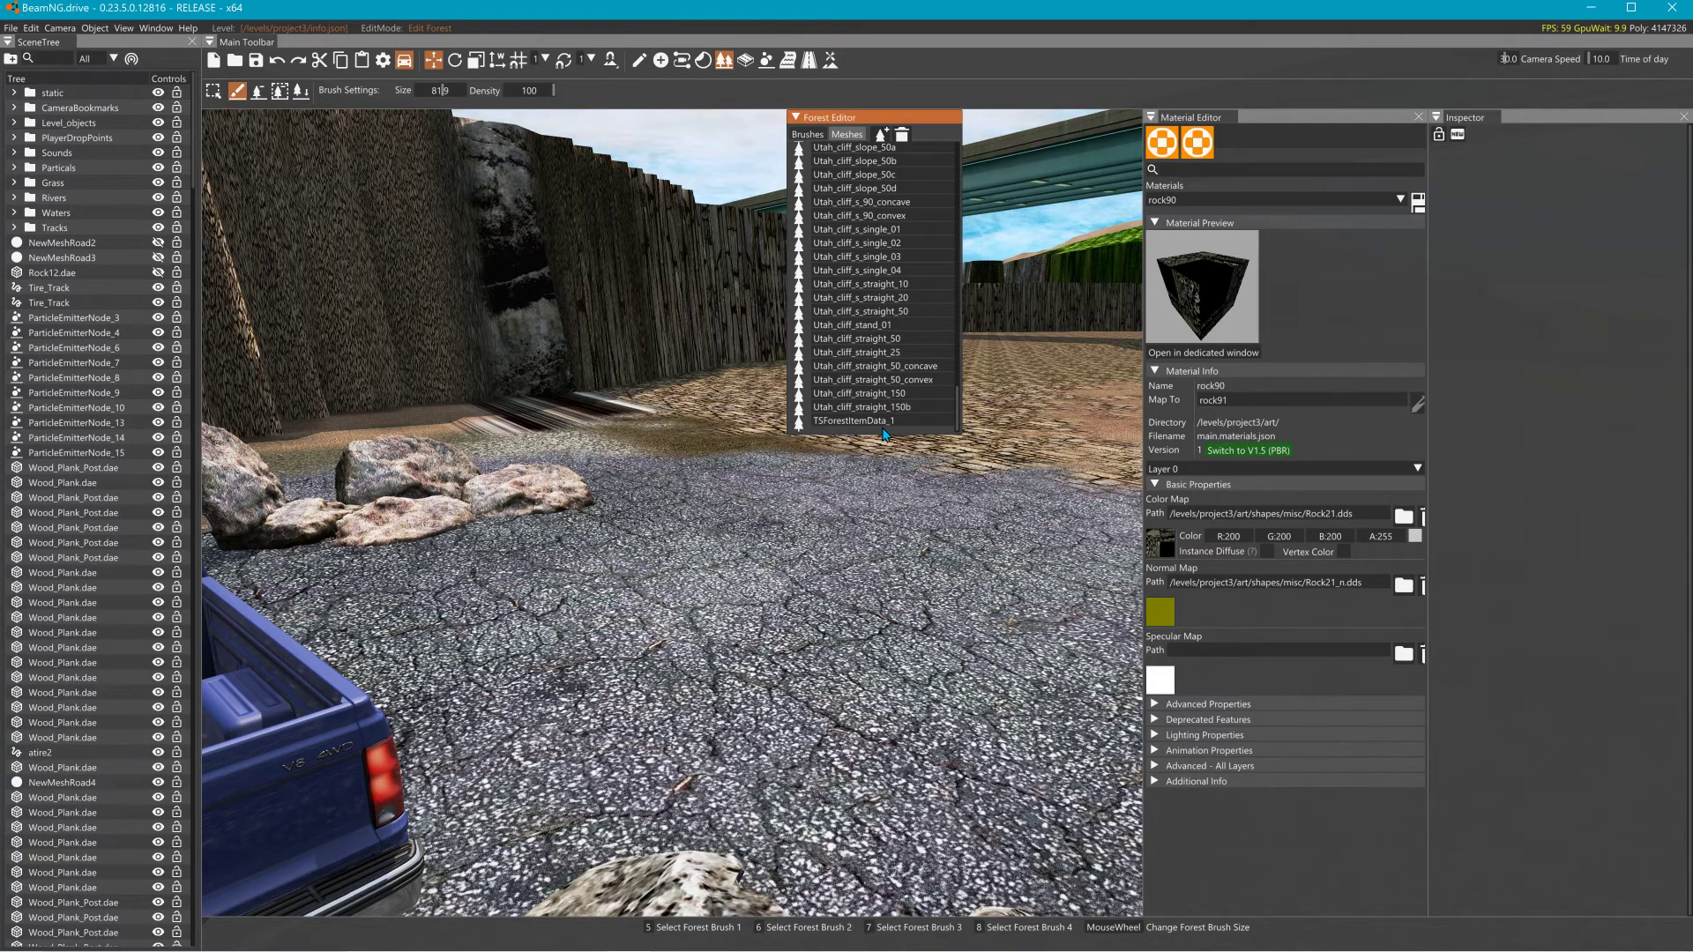
scroll(873, 265, up, 6)
right_drag(703, 314, 751, 312)
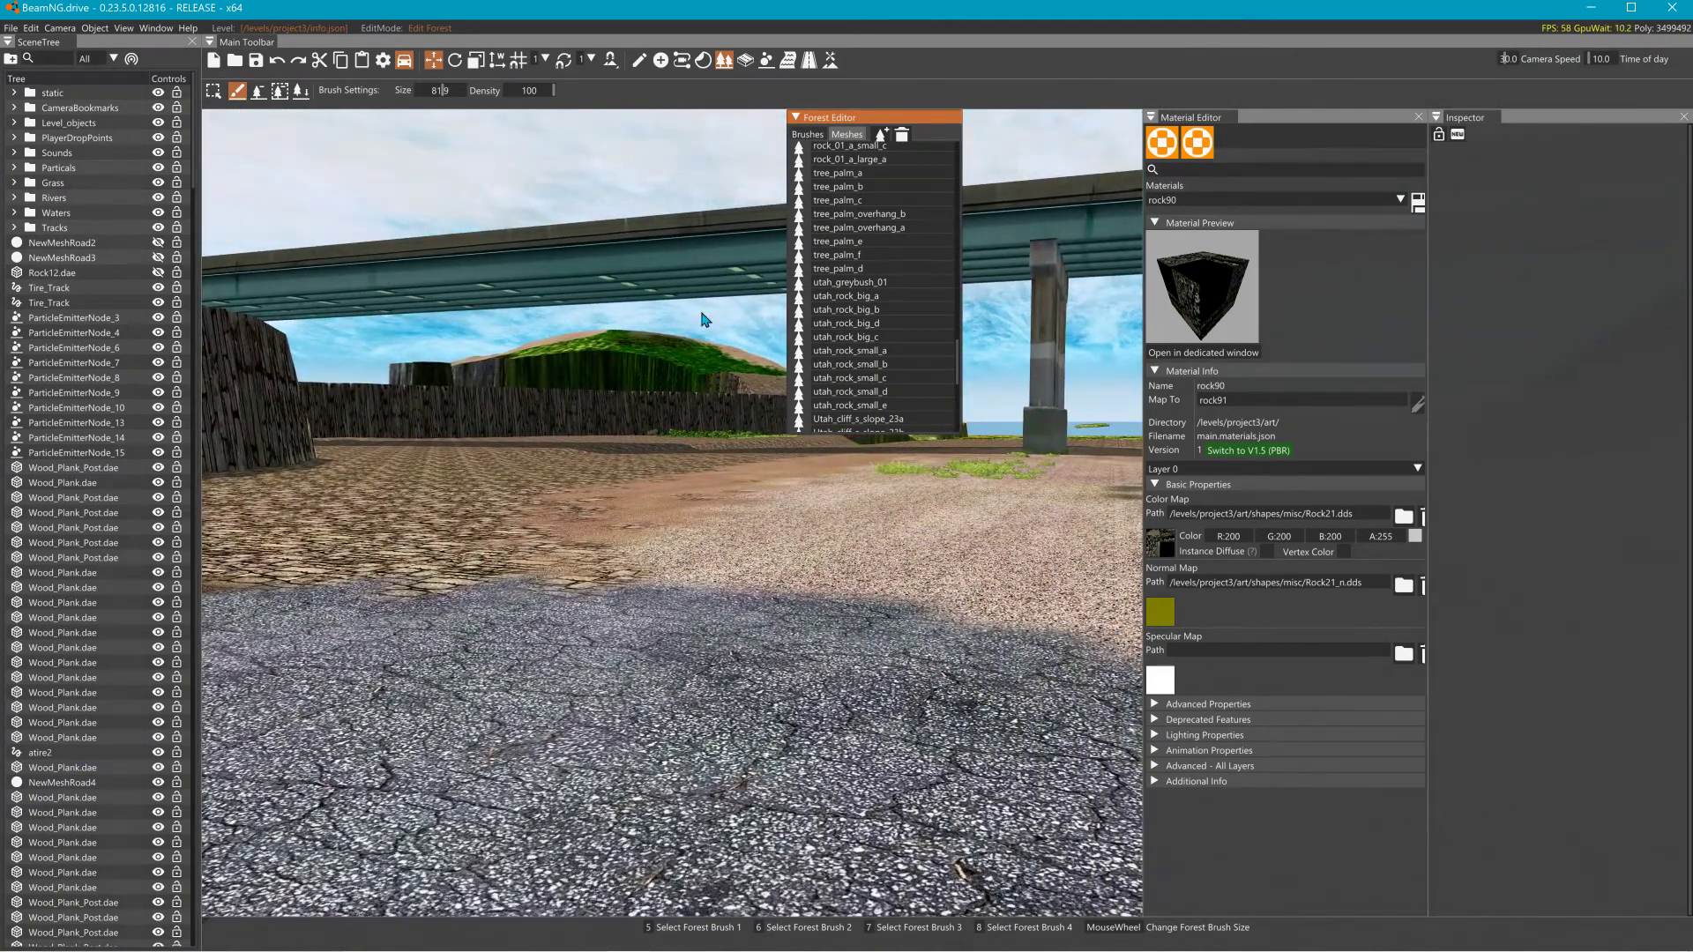
Start adding a new forest mesh and browse to the /Levels/Project3/art/shapes/misc/ folder.
click(881, 135)
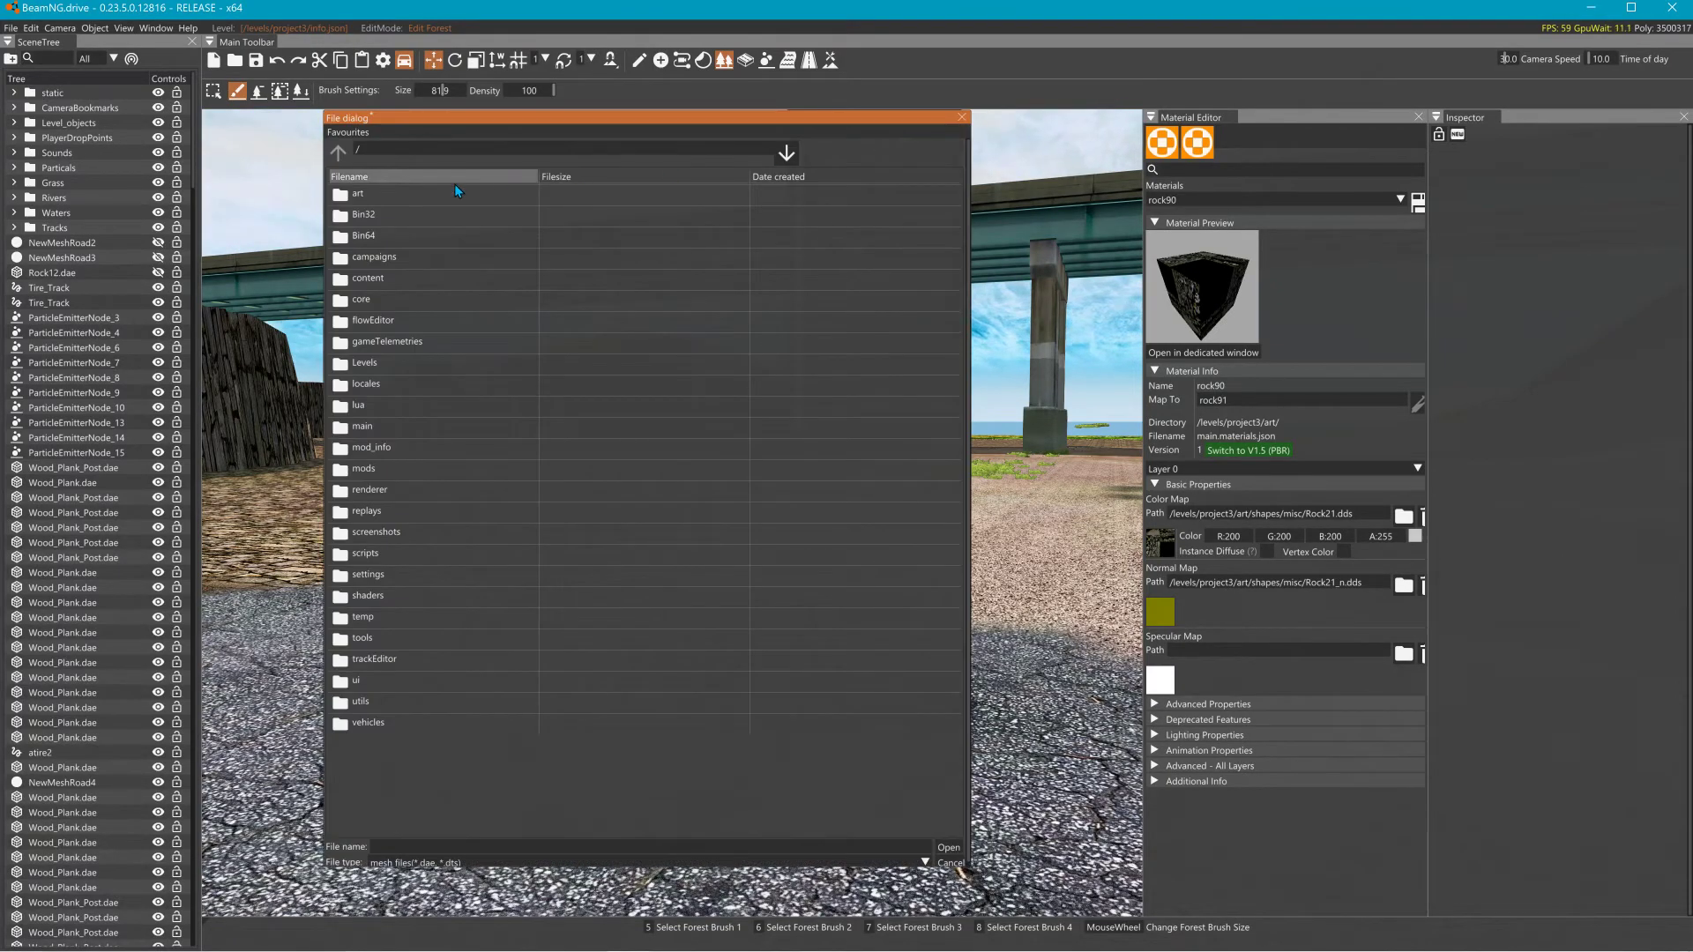
double_click(379, 364)
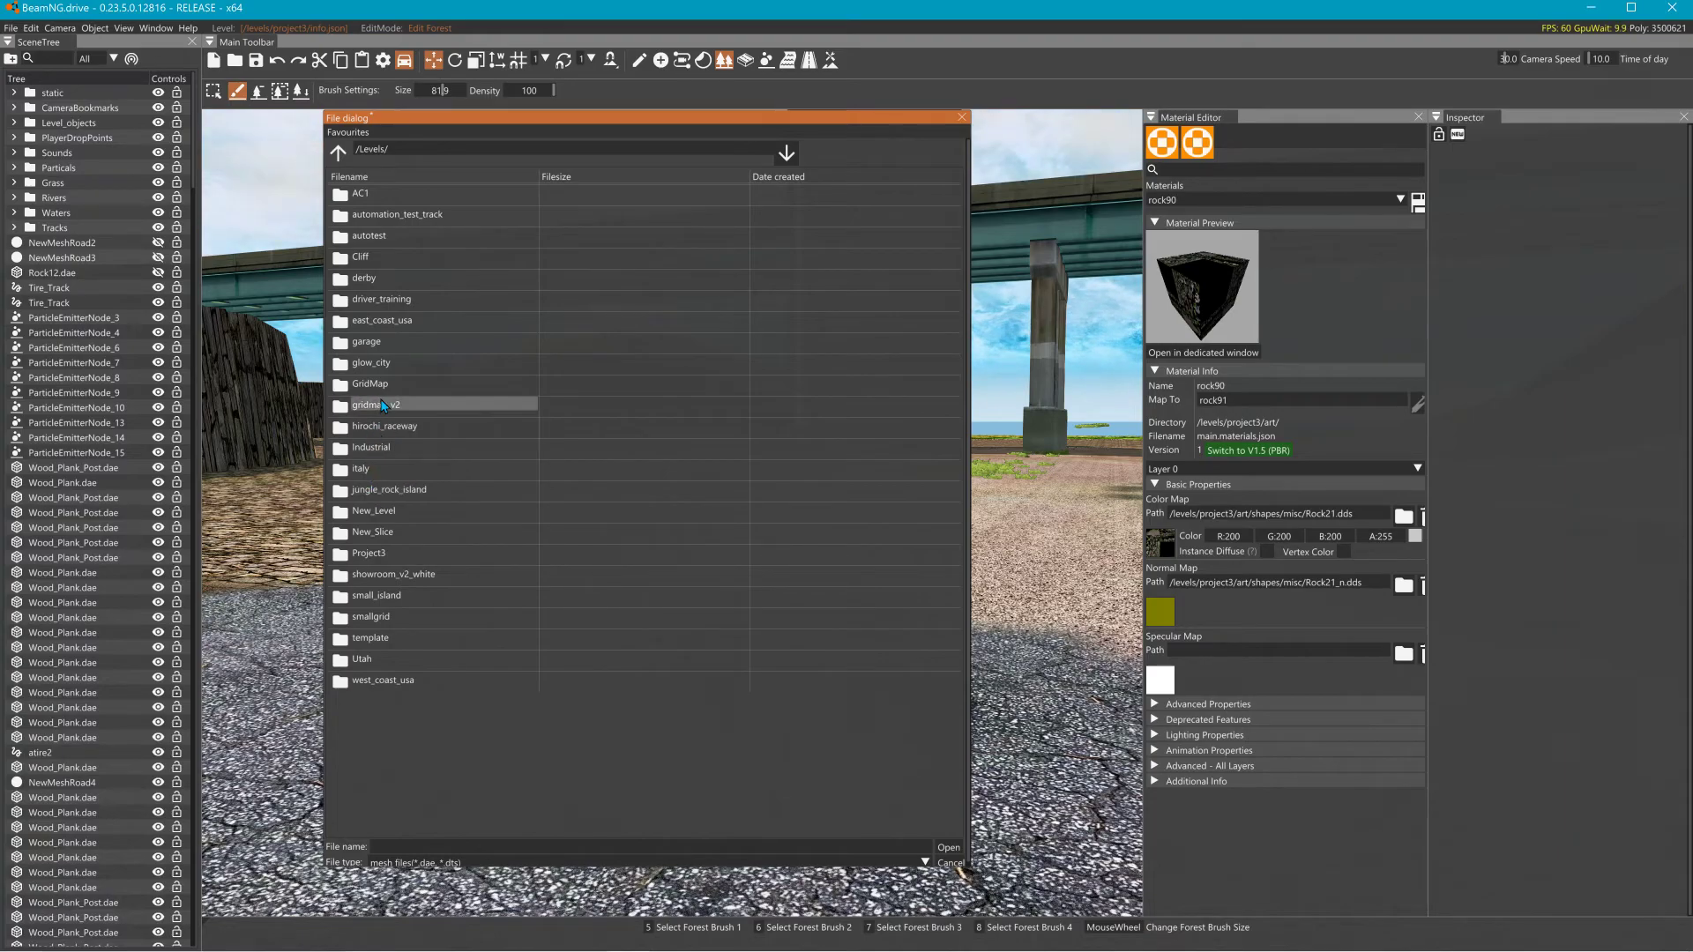
double_click(388, 554)
double_click(361, 195)
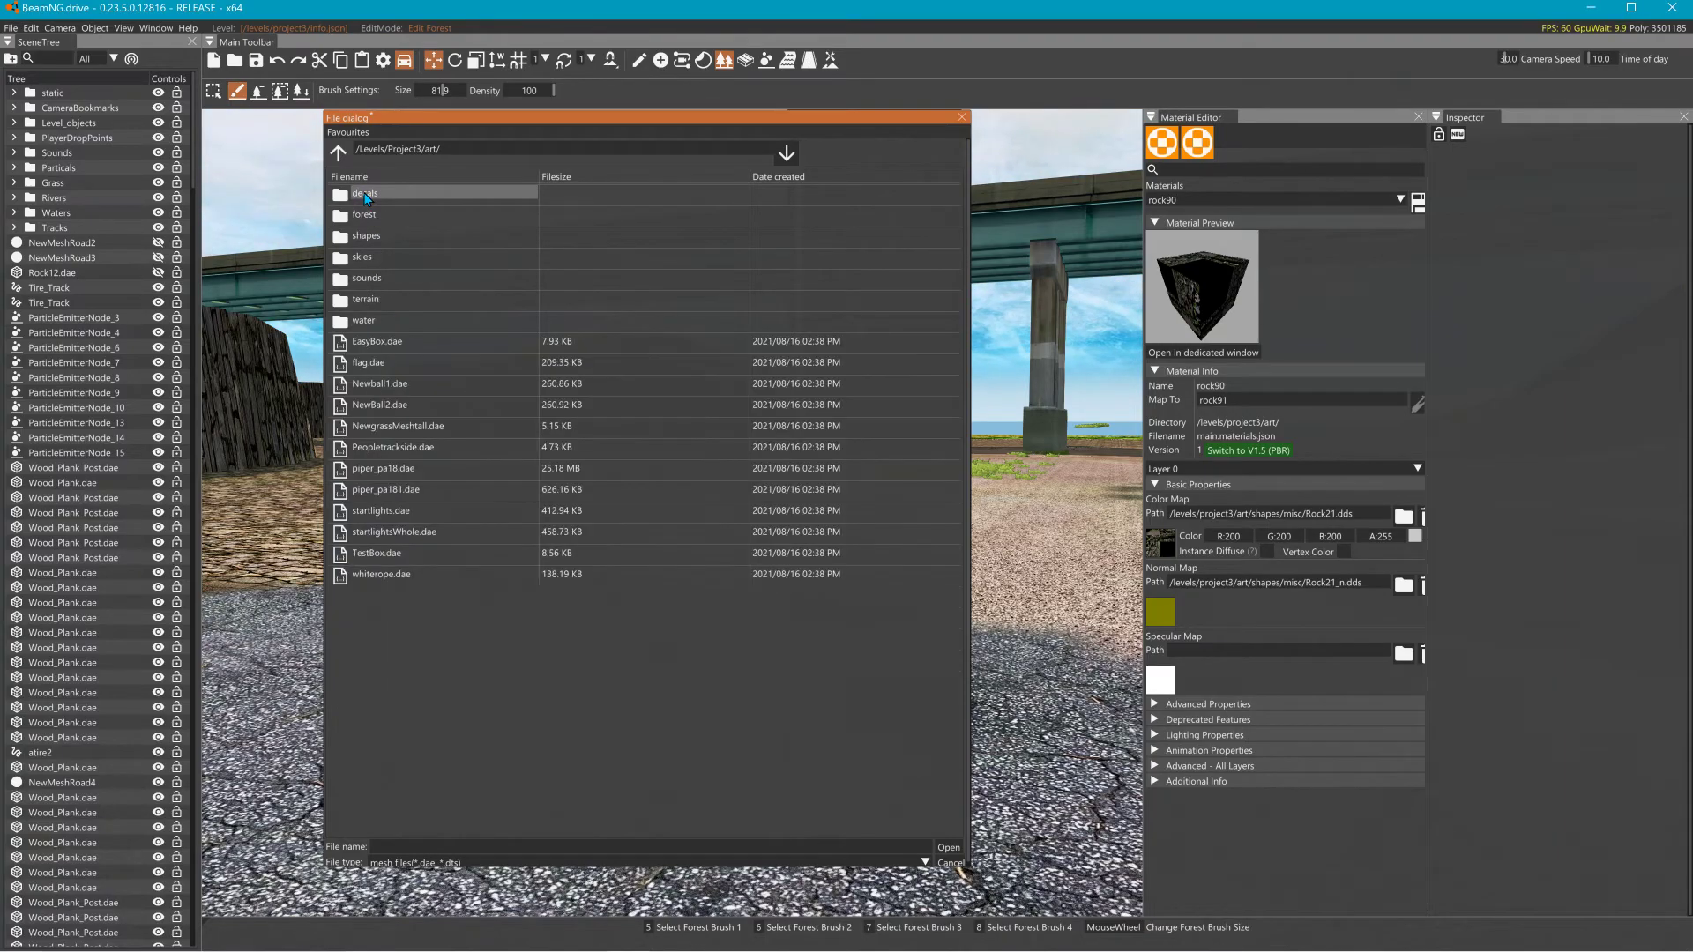
double_click(372, 235)
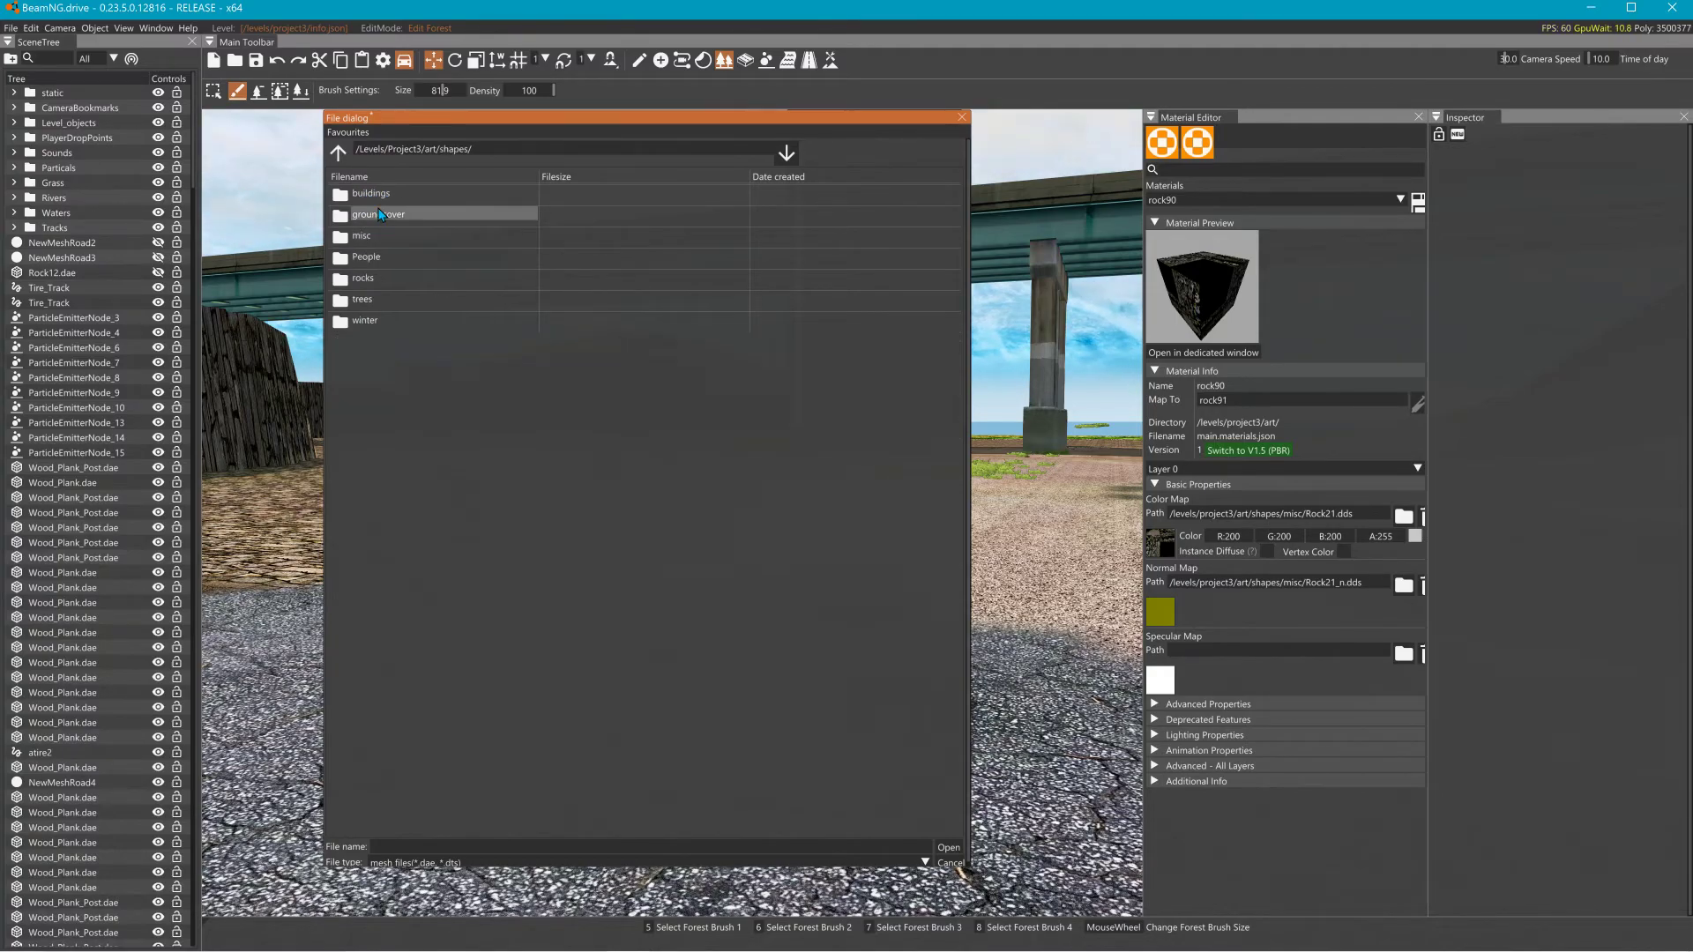
double_click(388, 236)
Find the treeline6 mesh in the misc folder and load it as a new forest mesh.
scroll(447, 500, down, 10)
scroll(453, 500, down, 15)
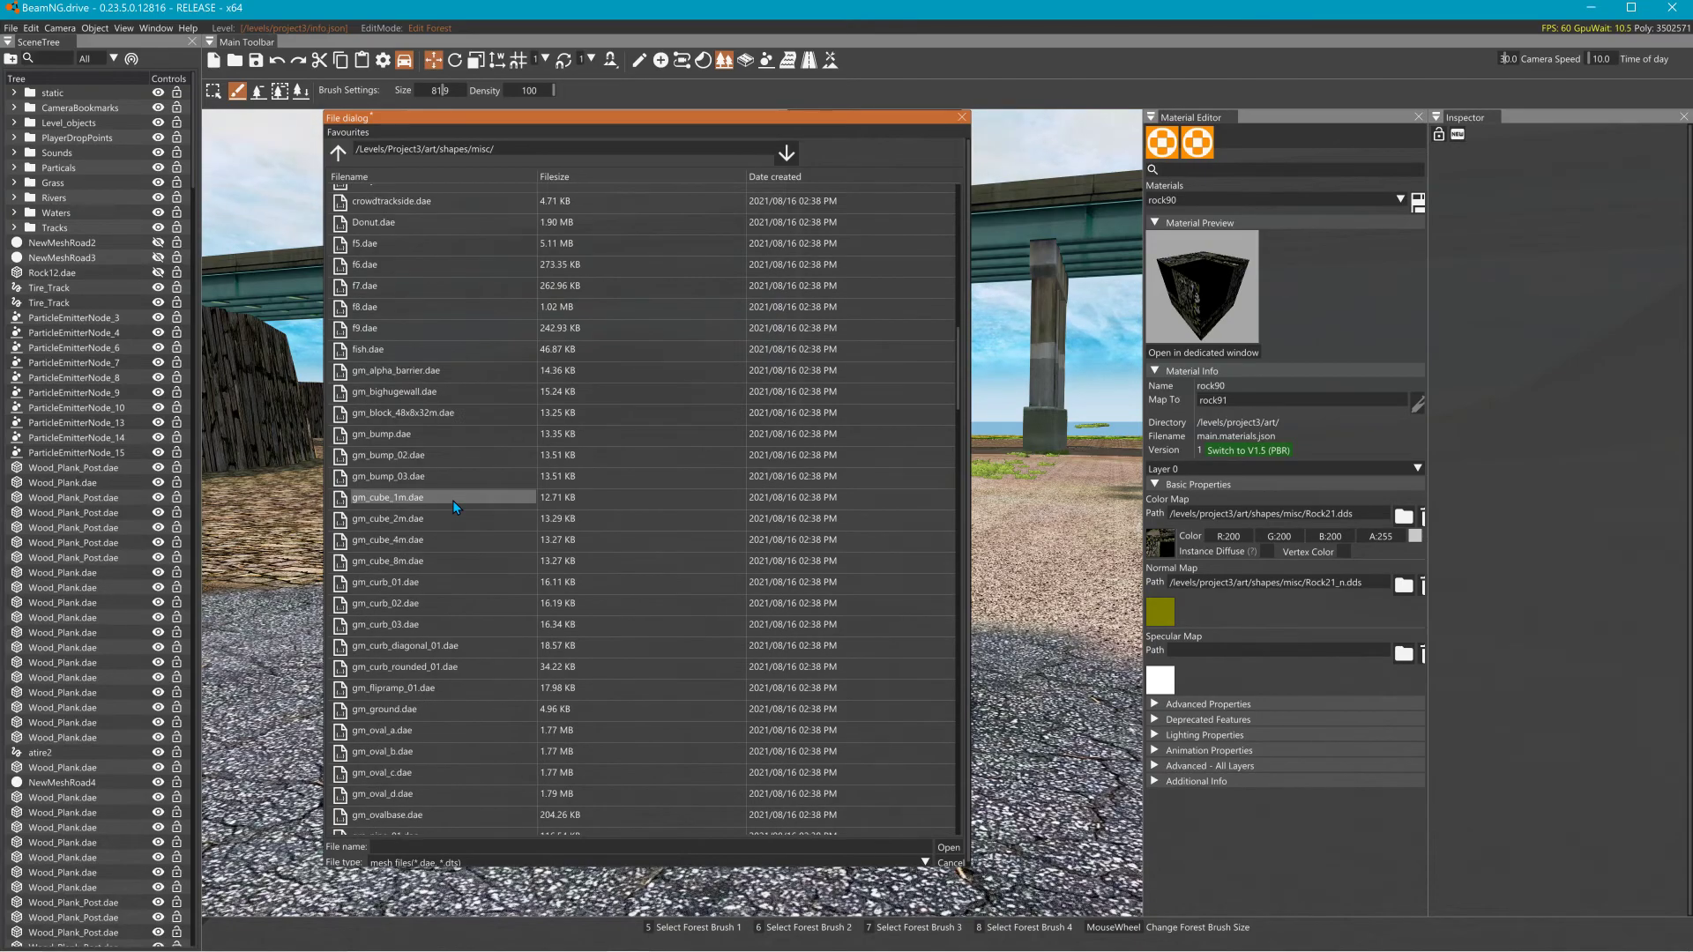
scroll(519, 695, down, 15)
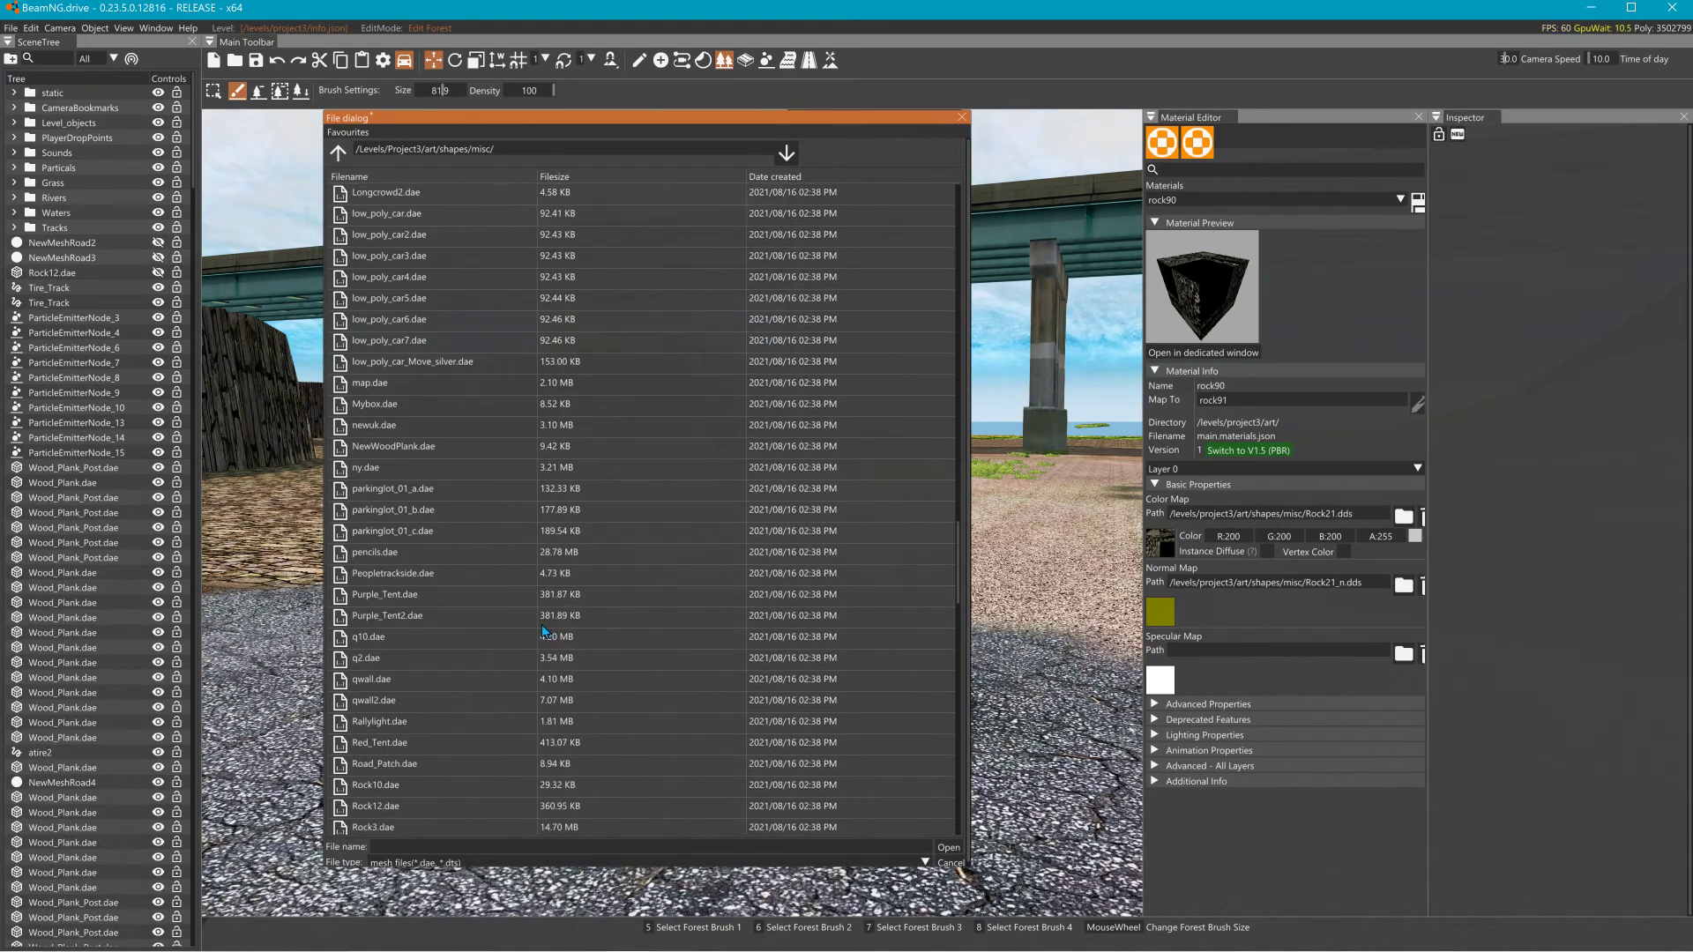
scroll(489, 698, down, 6)
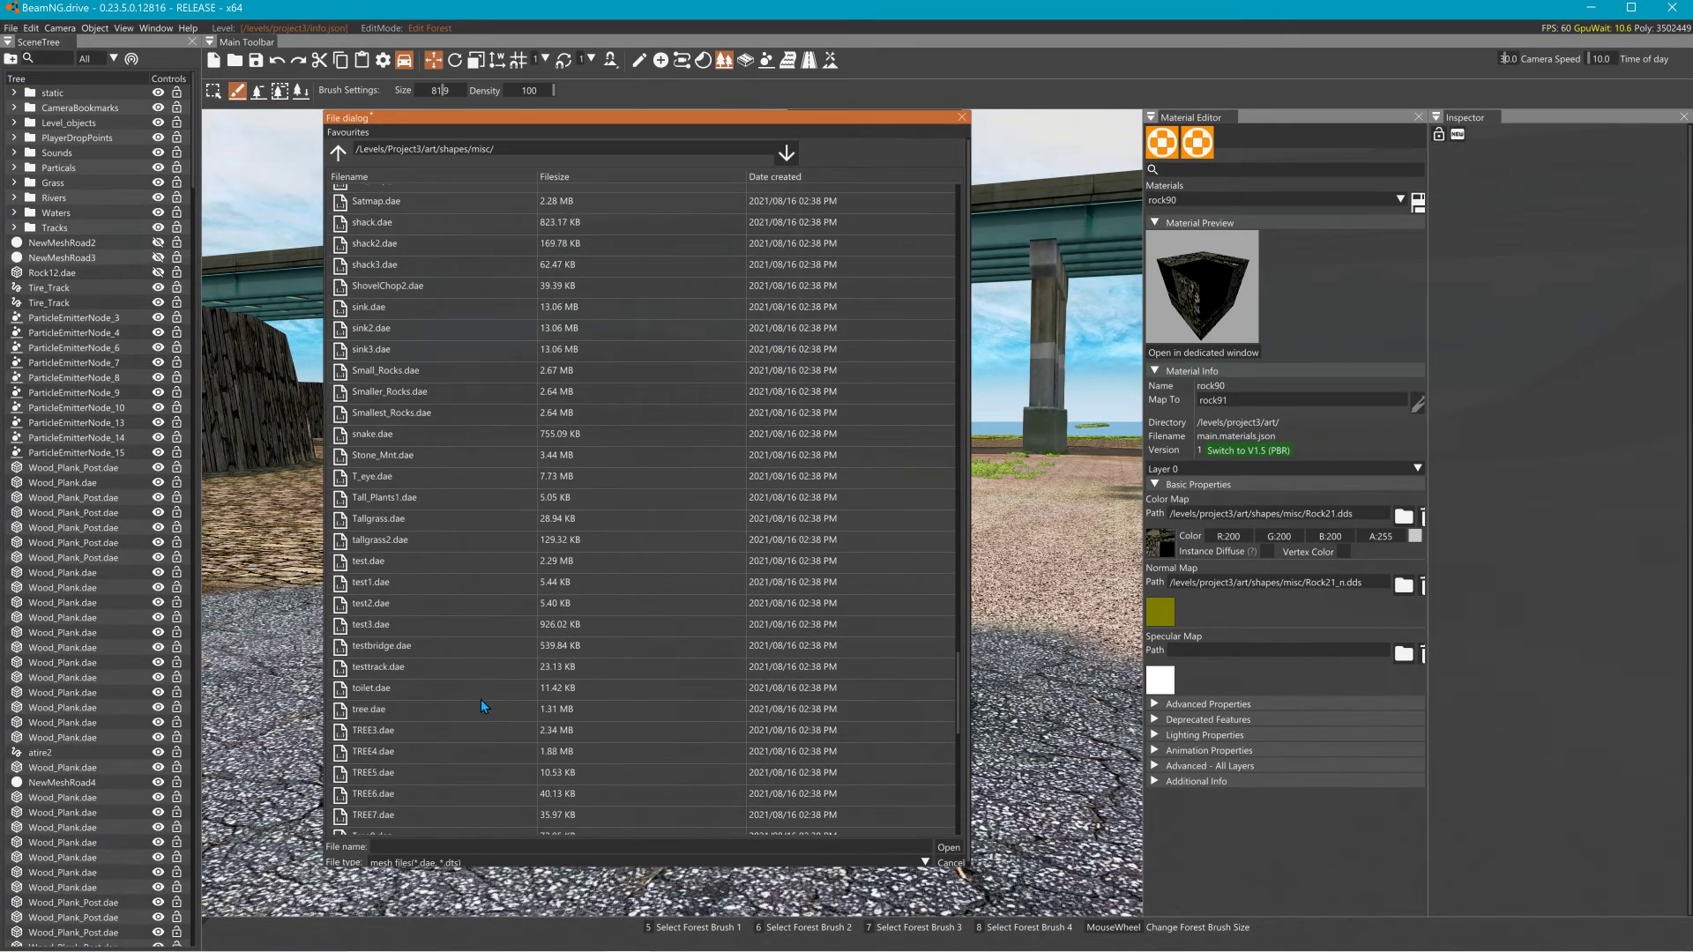
scroll(438, 674, down, 2)
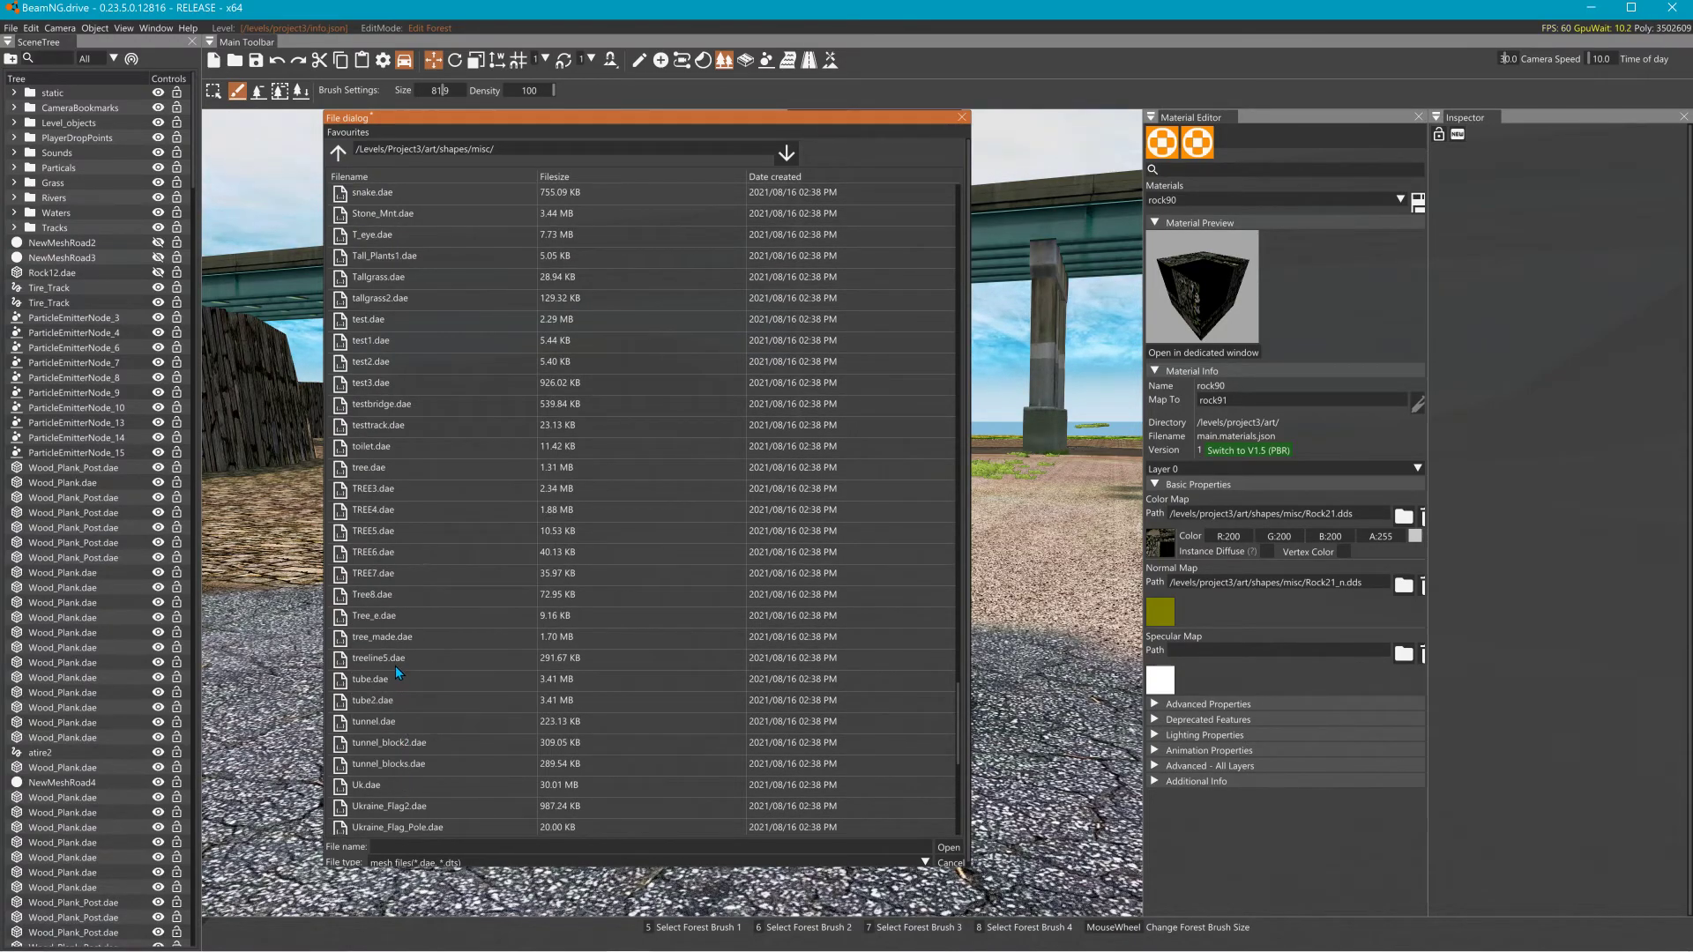
click(948, 847)
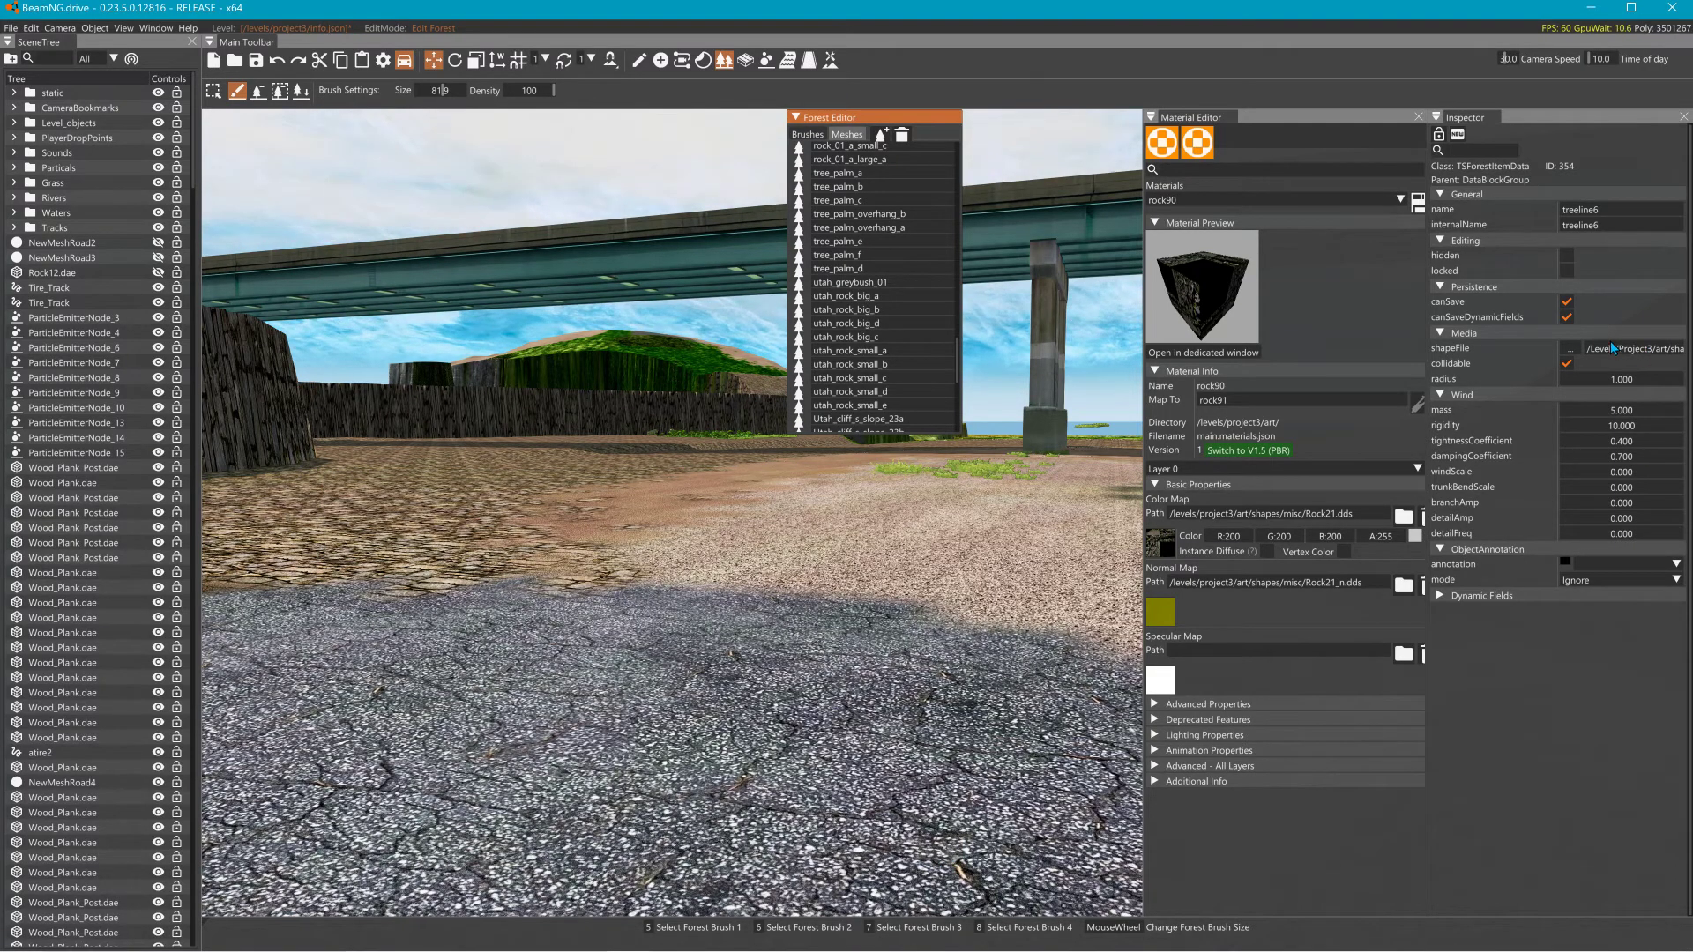
Fly the camera through the level to examine the existing tree lines and the open grassy terrain.
right_drag(723, 494, 529, 379)
key(w)
right_drag(670, 511, 675, 639)
key(w)
right_drag(674, 564, 608, 586)
key(w)
key(s)
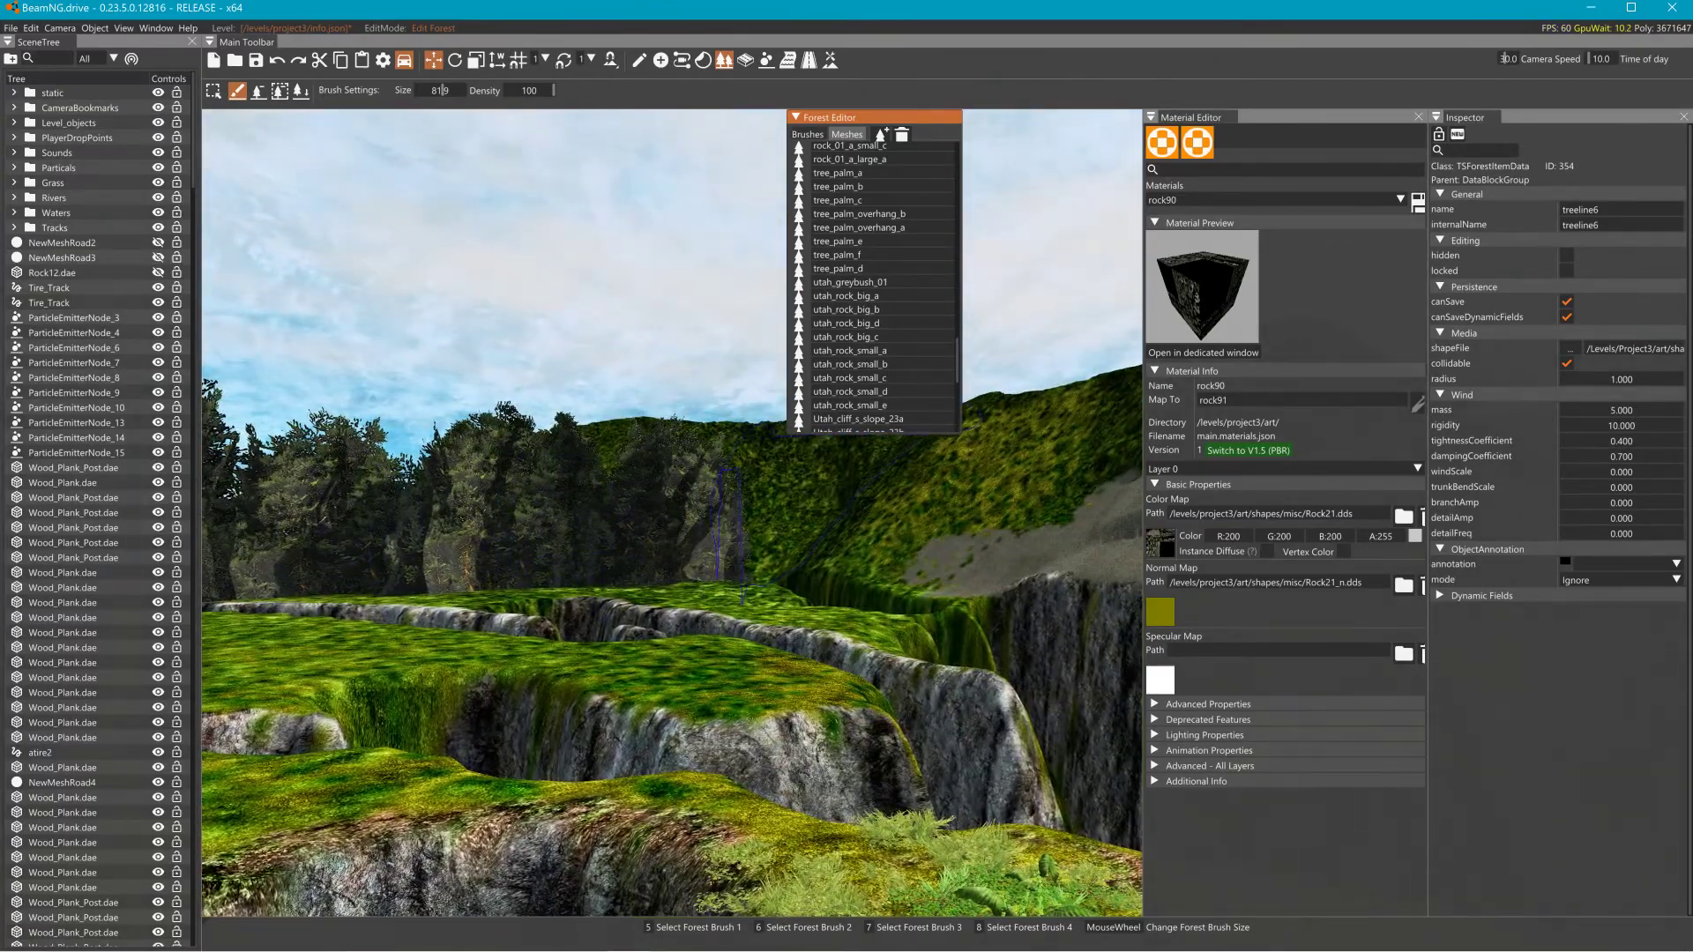
key(w)
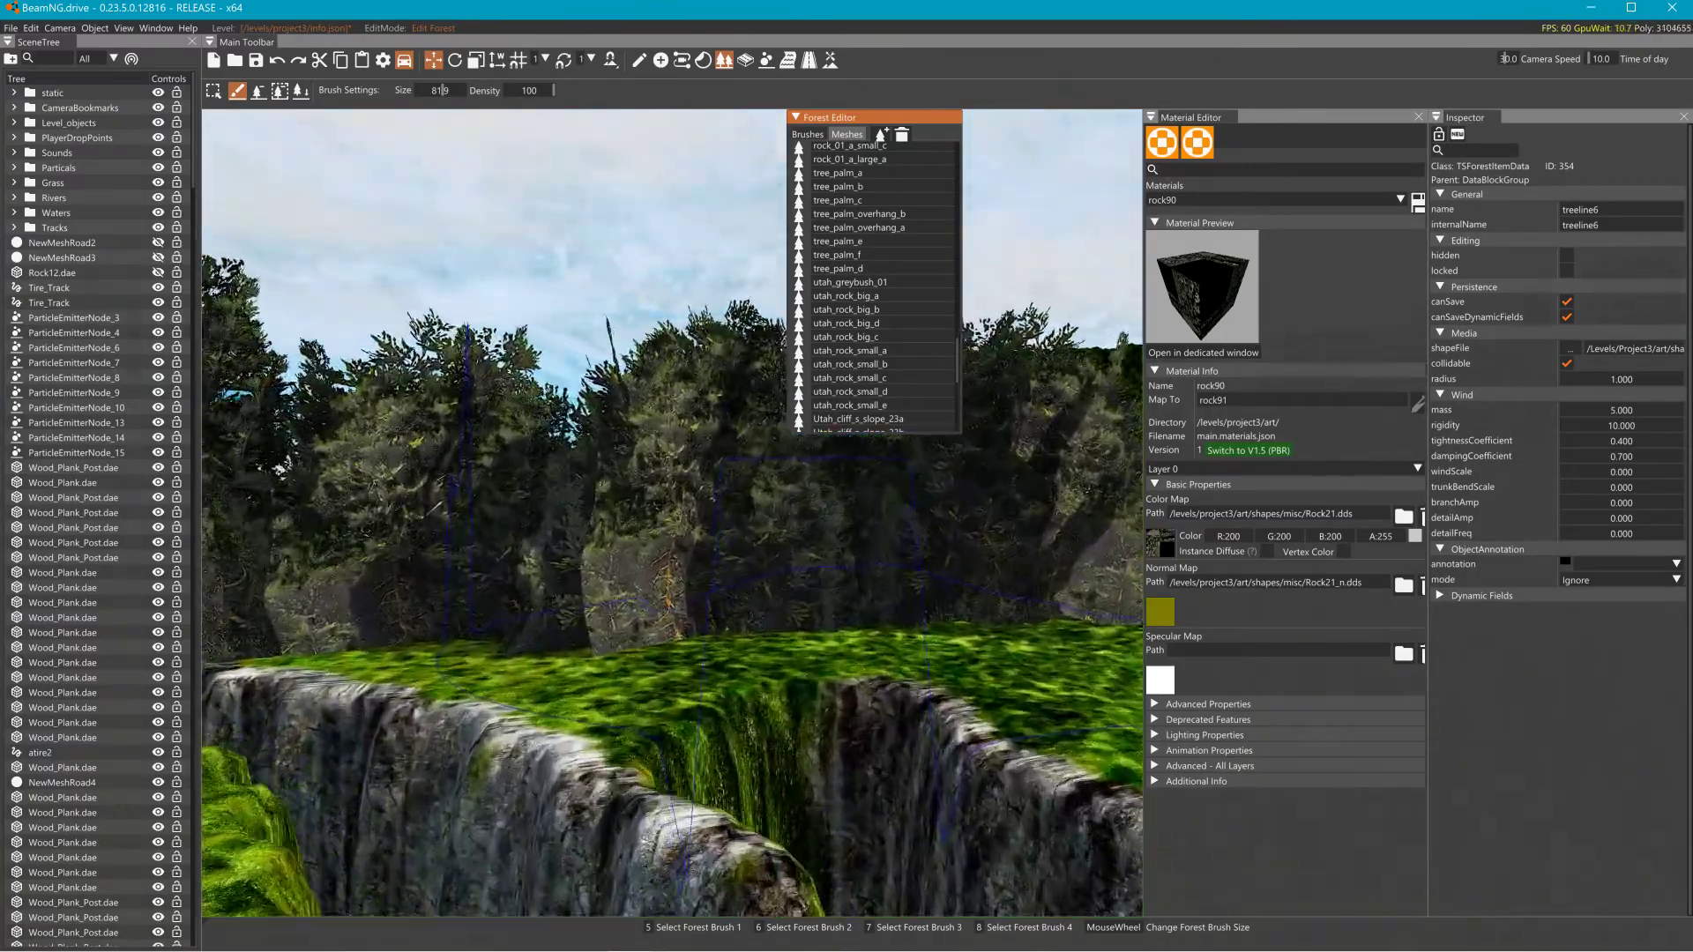
right_drag(608, 587, 908, 582)
key(s)
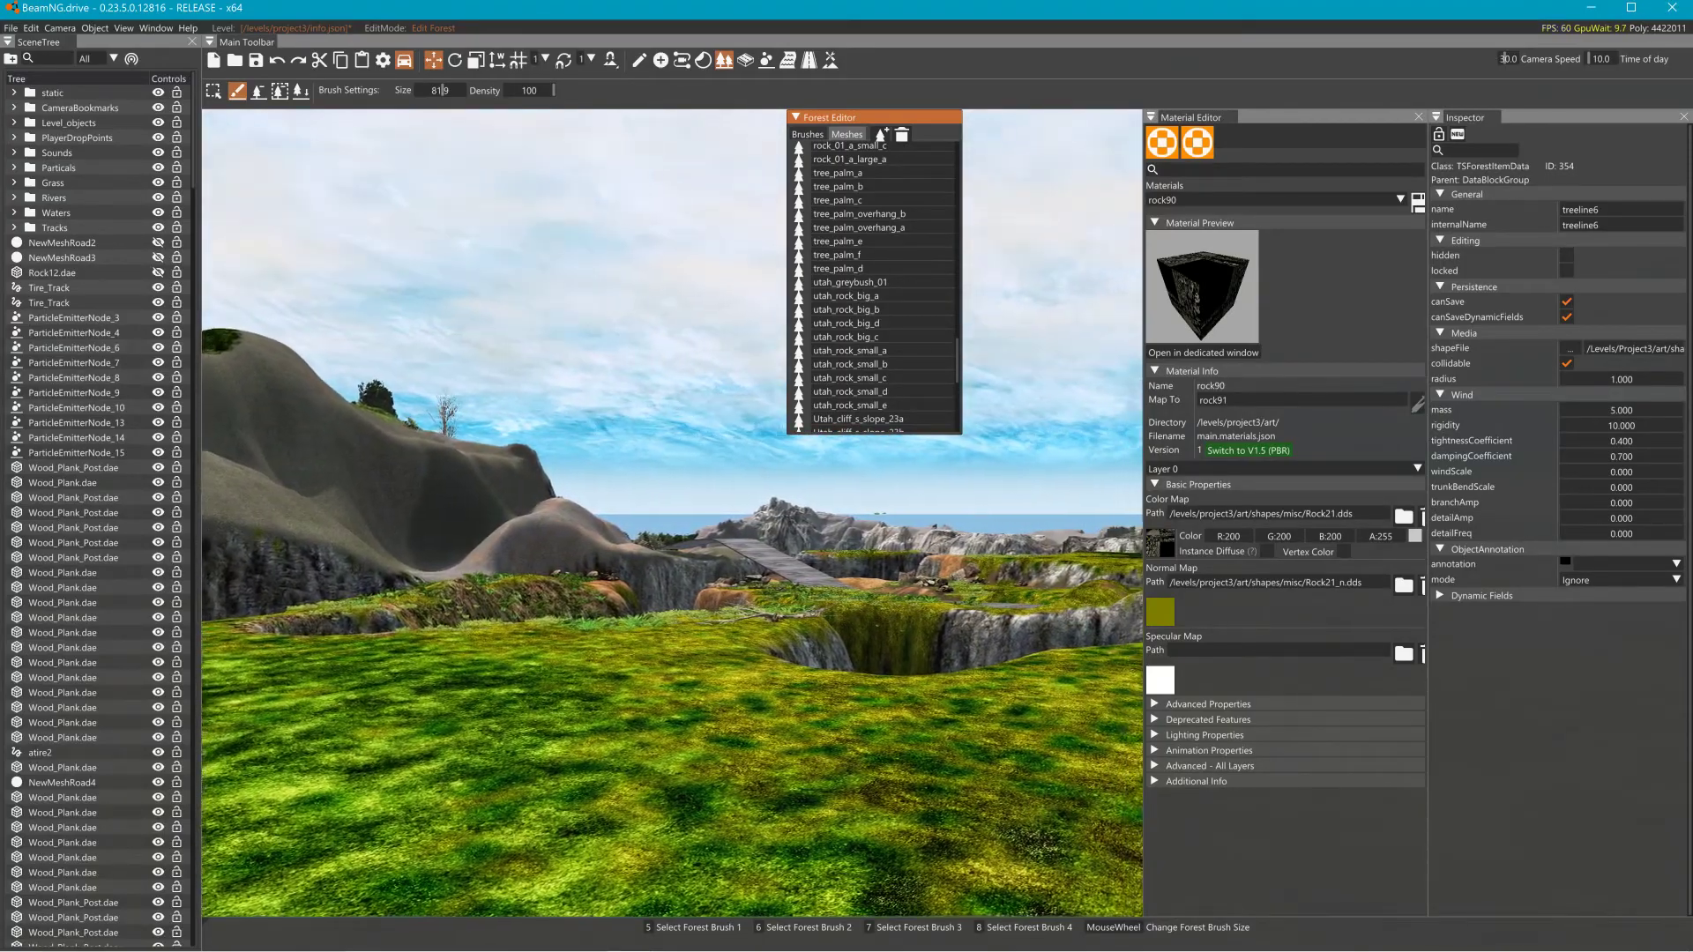
right_drag(1014, 467, 848, 480)
key(s)
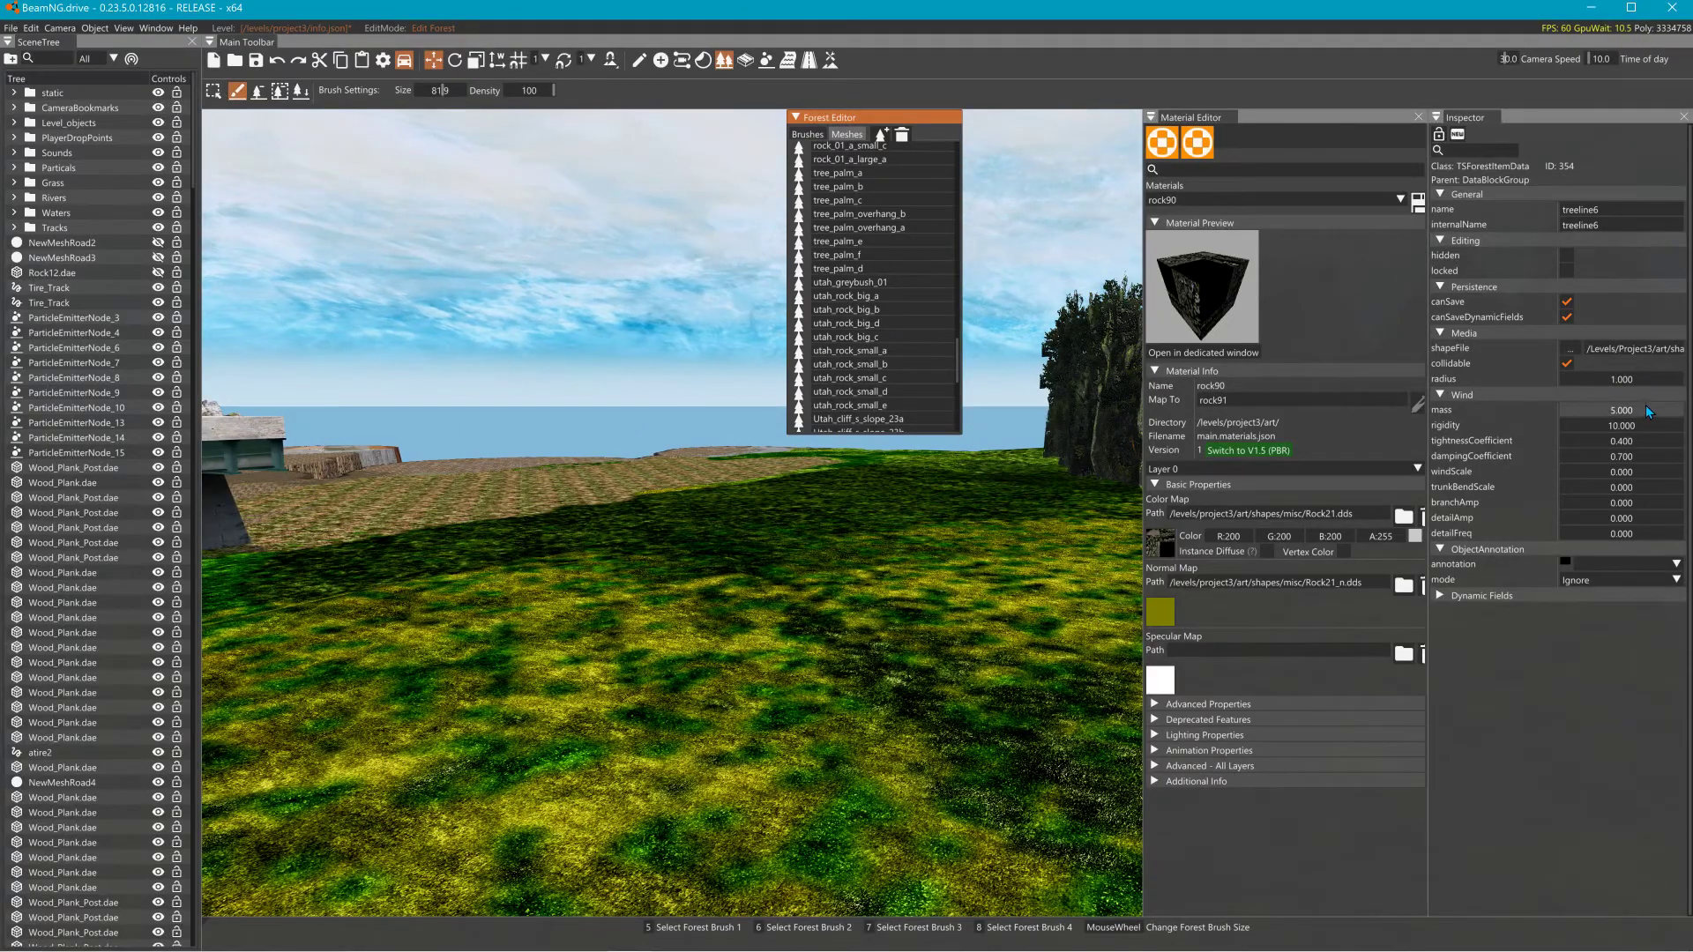
Check the mesh list for the treeline6 entry and create a new forest brush.
scroll(907, 287, up, 5)
scroll(891, 317, down, 6)
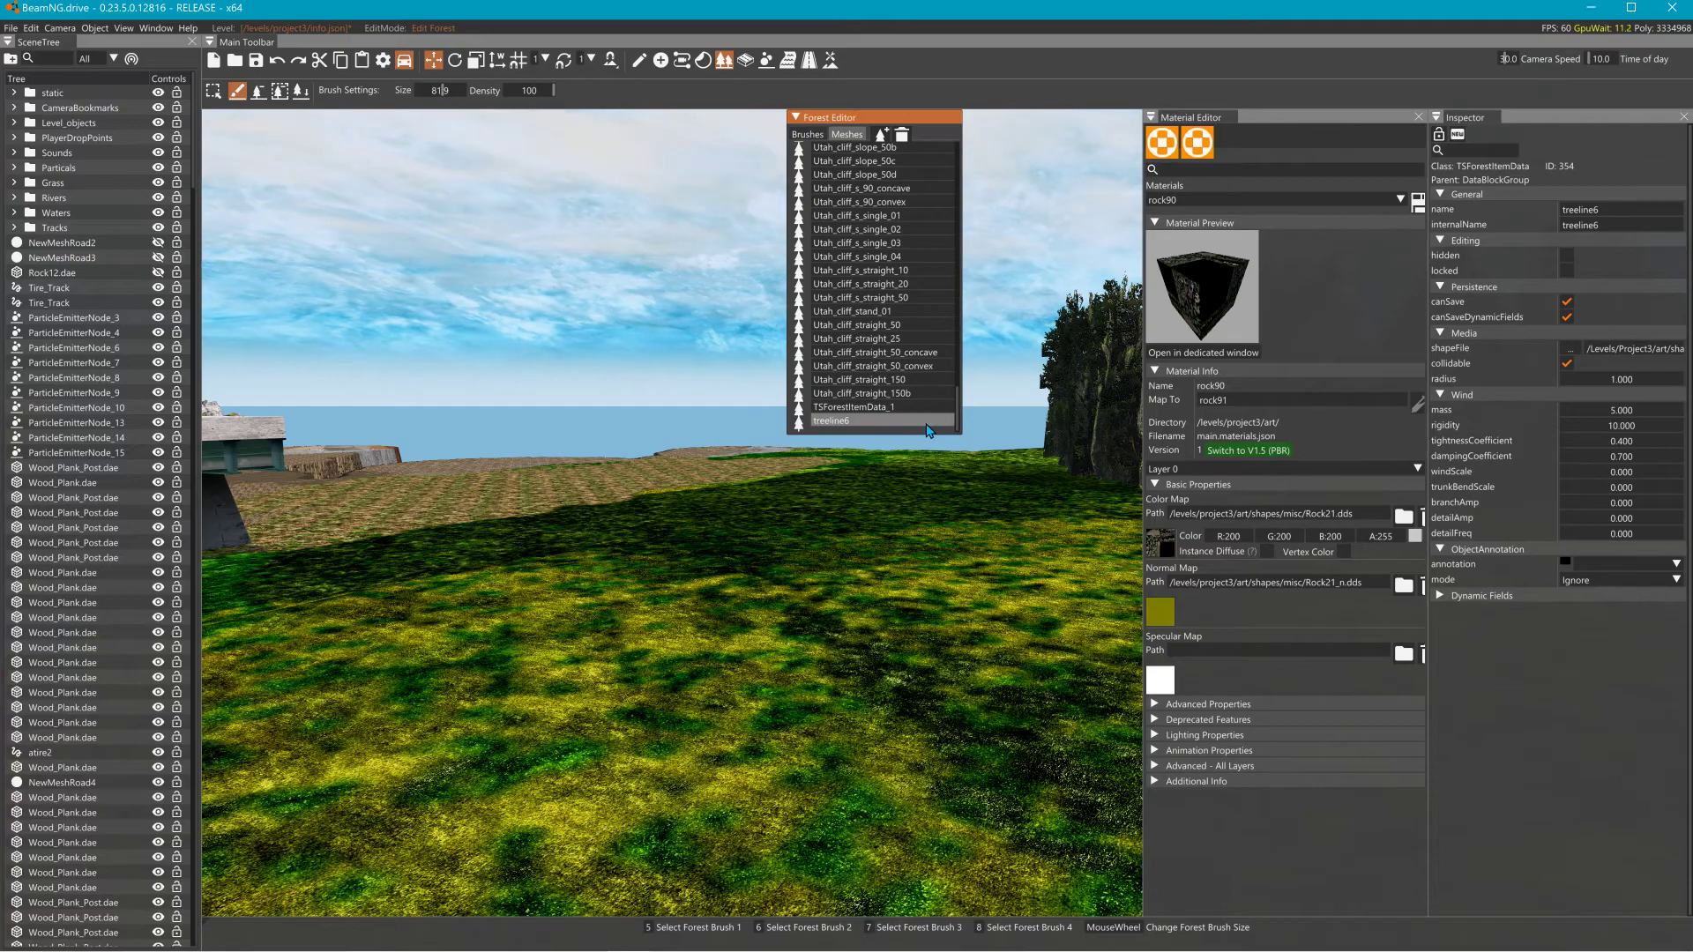
click(807, 134)
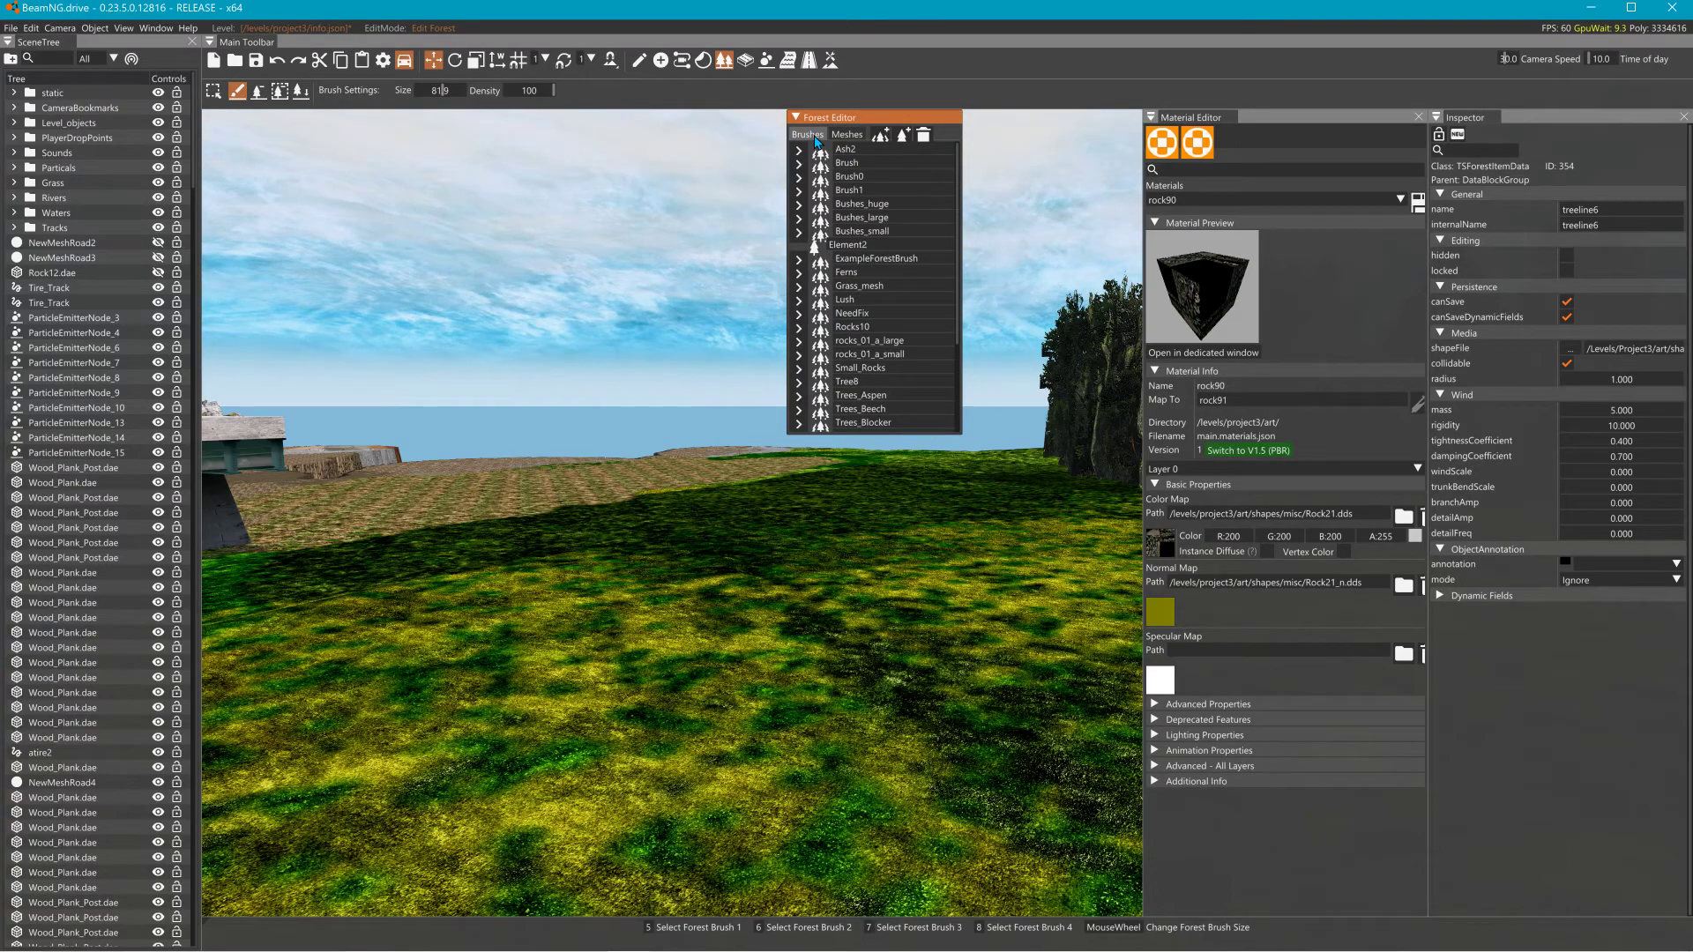
click(880, 137)
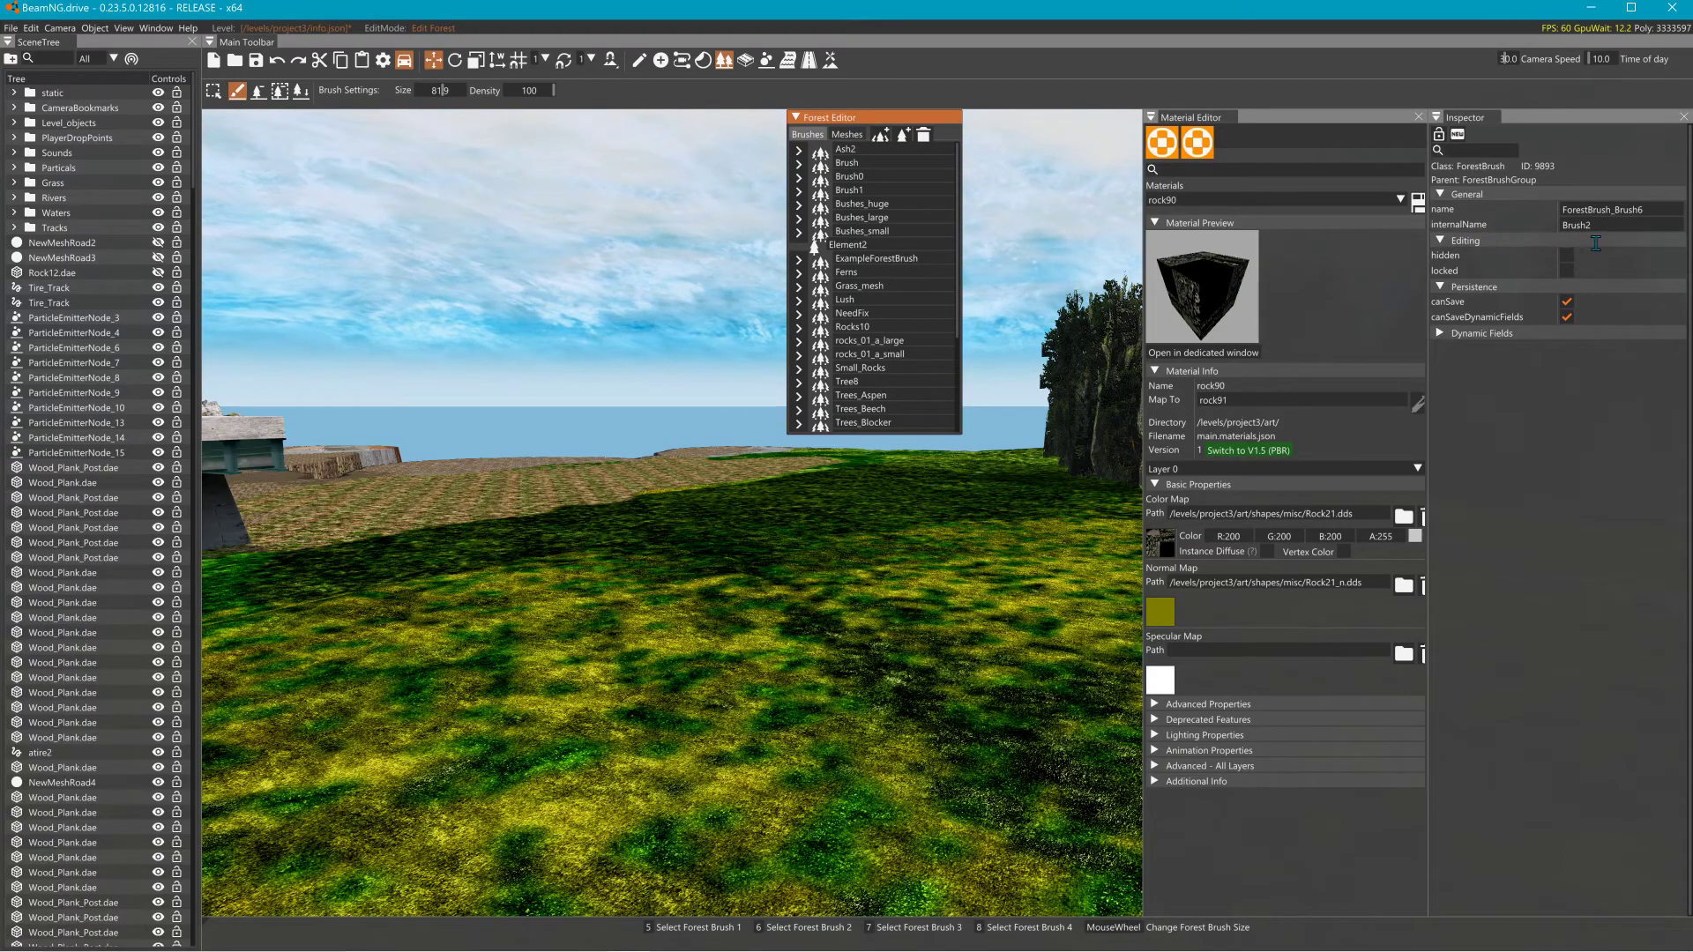
Try to rename the new Brush2 forest brush as Treeline6.
drag(1672, 213, 1480, 202)
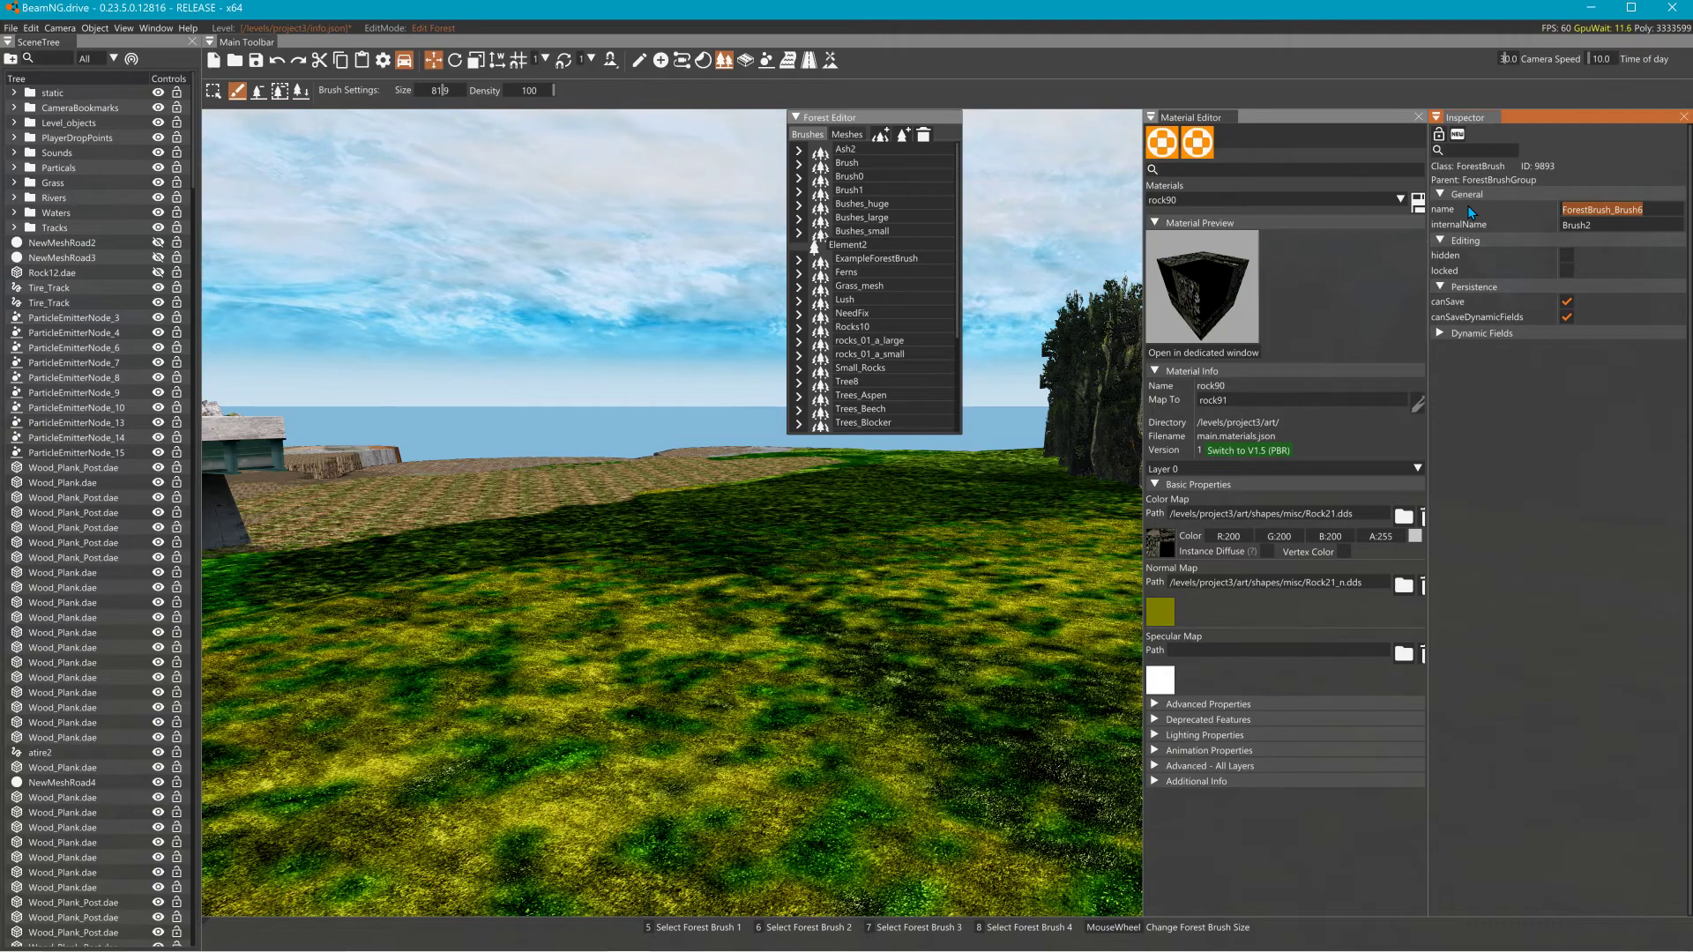
scroll(912, 291, down, 3)
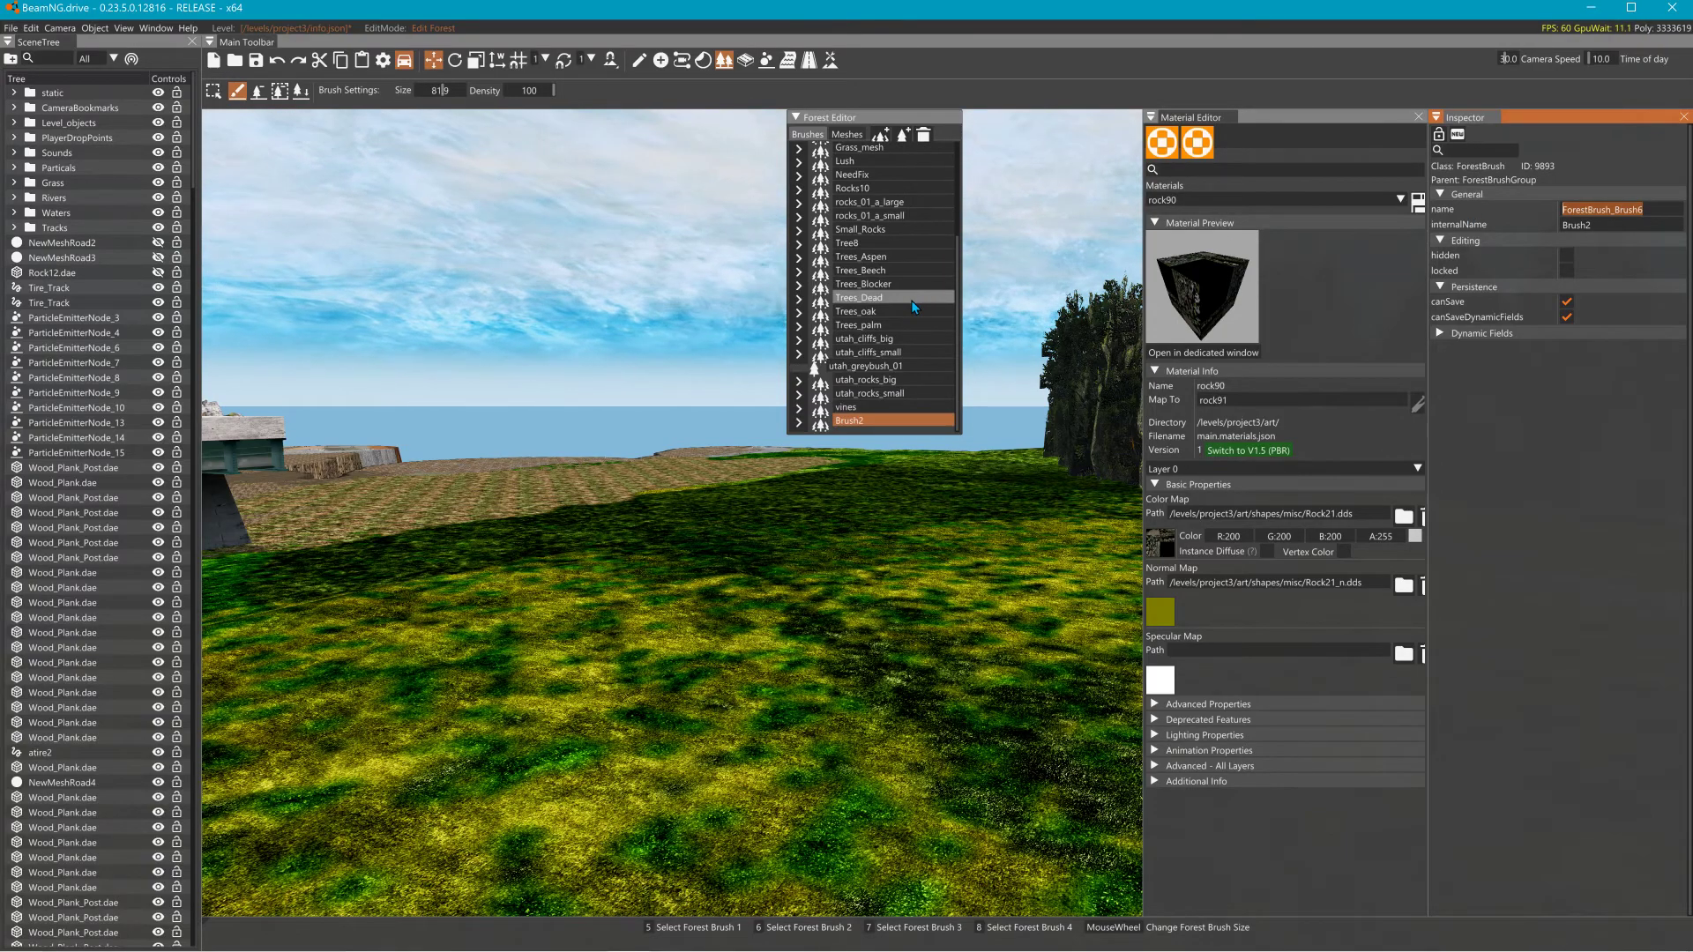
click(864, 423)
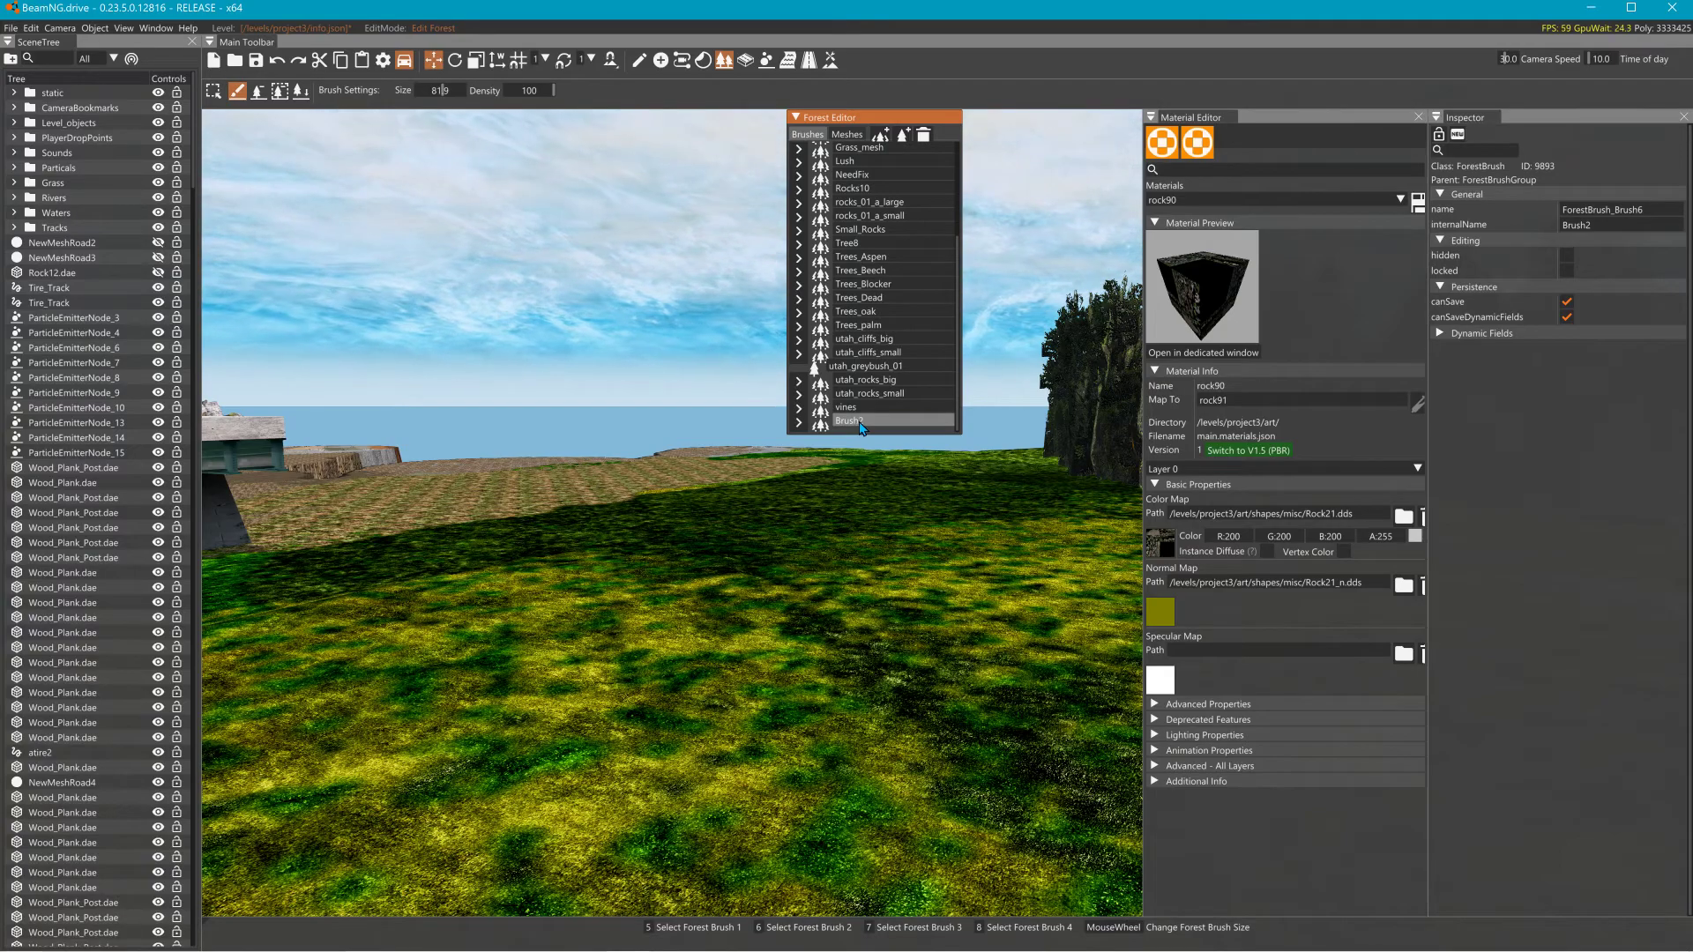
double_click(851, 422)
key(BackSpace)
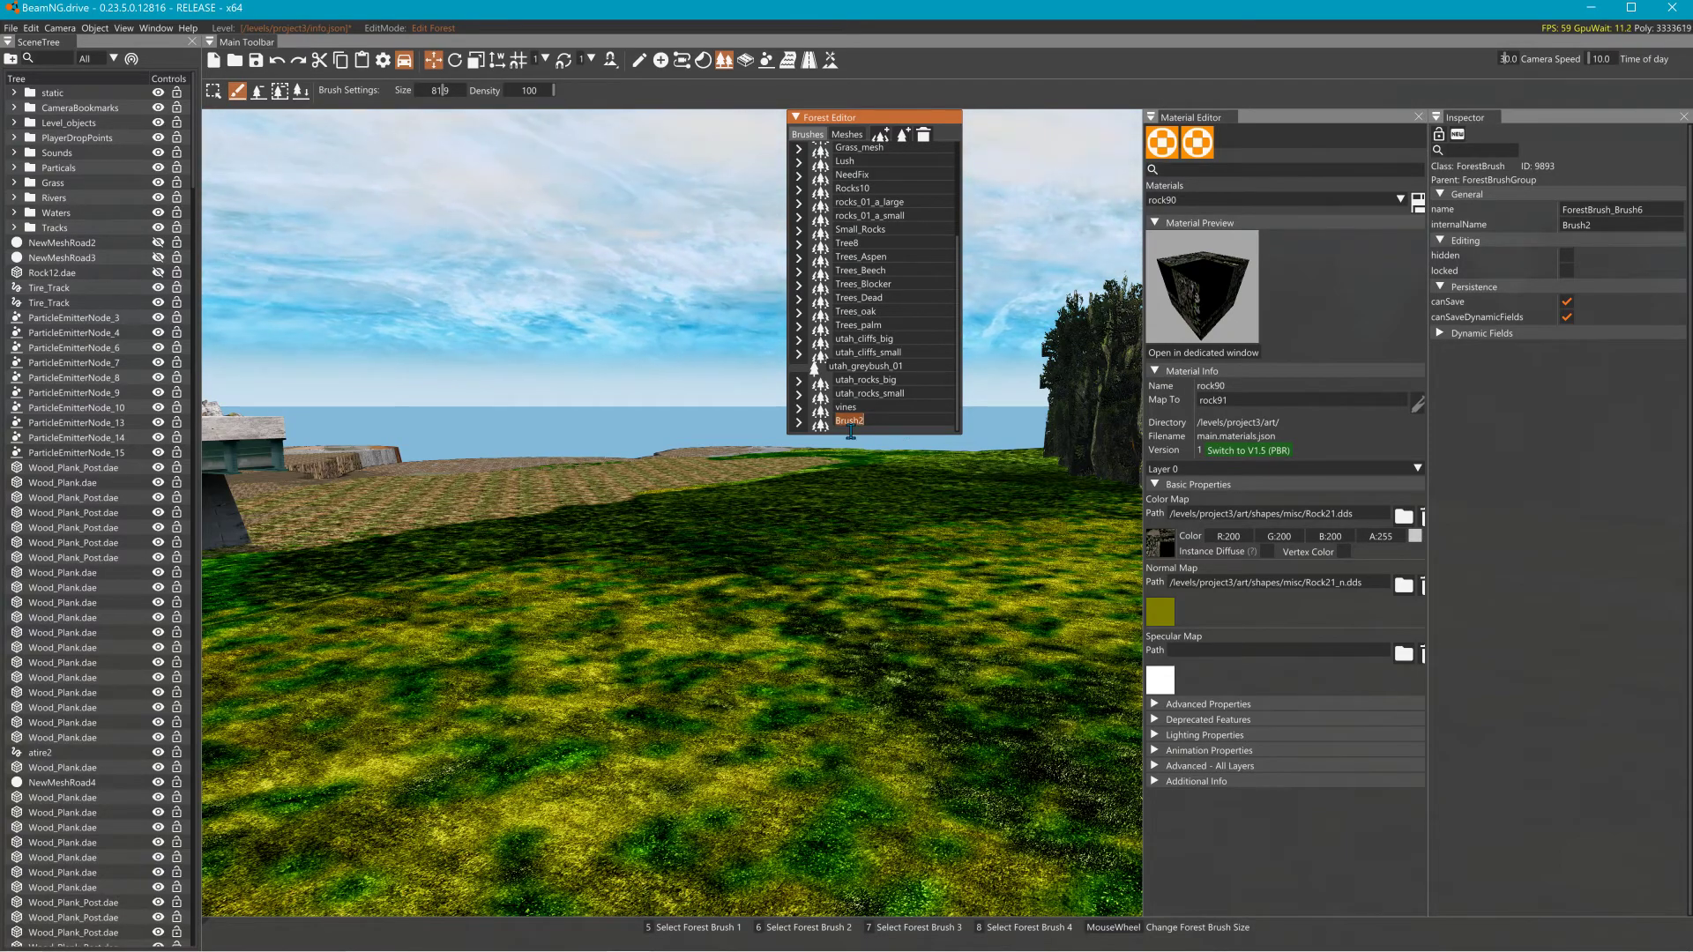
text(Tree)
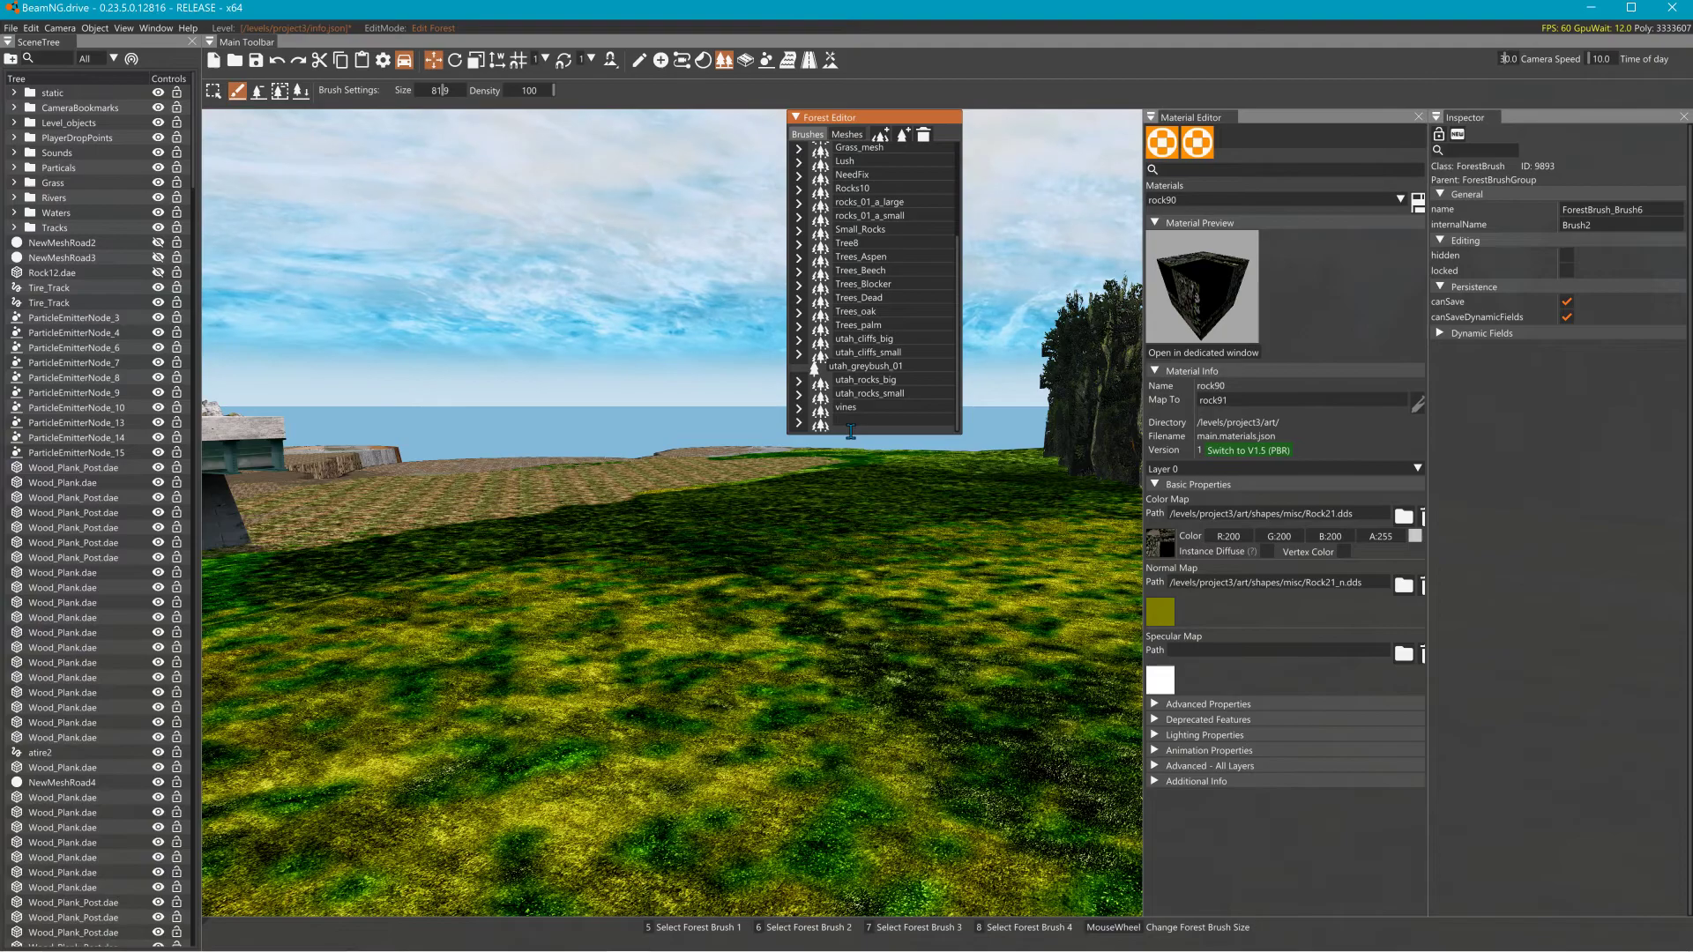
text(lined)
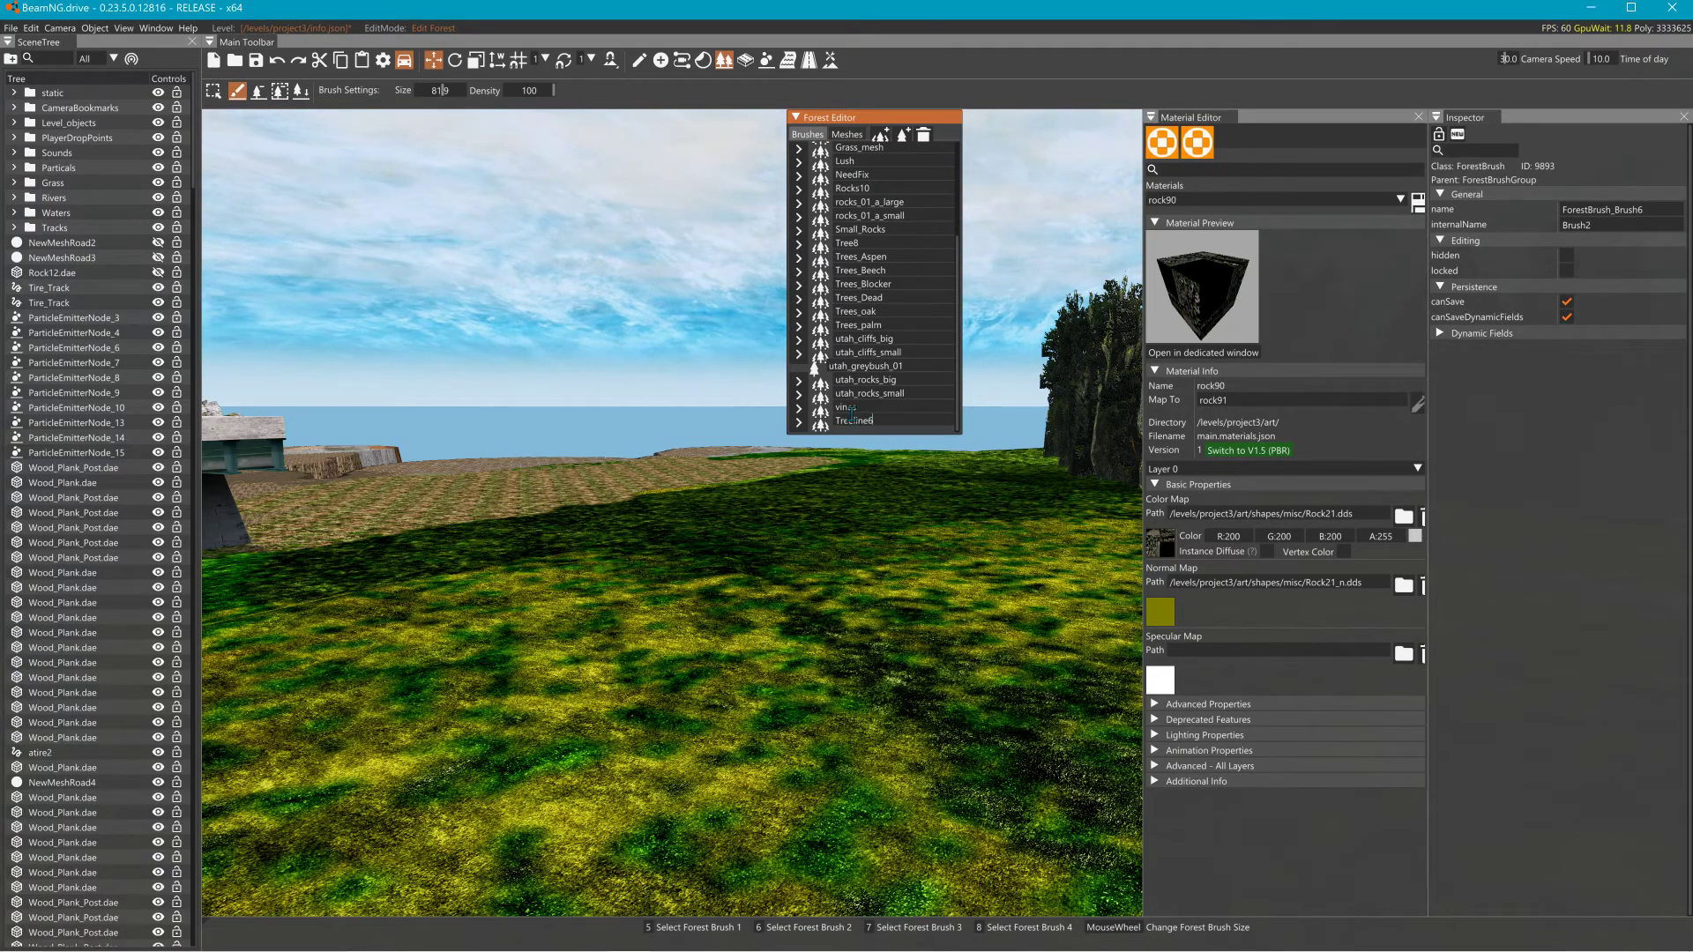
key(BackSpace)
text(6)
key(Return)
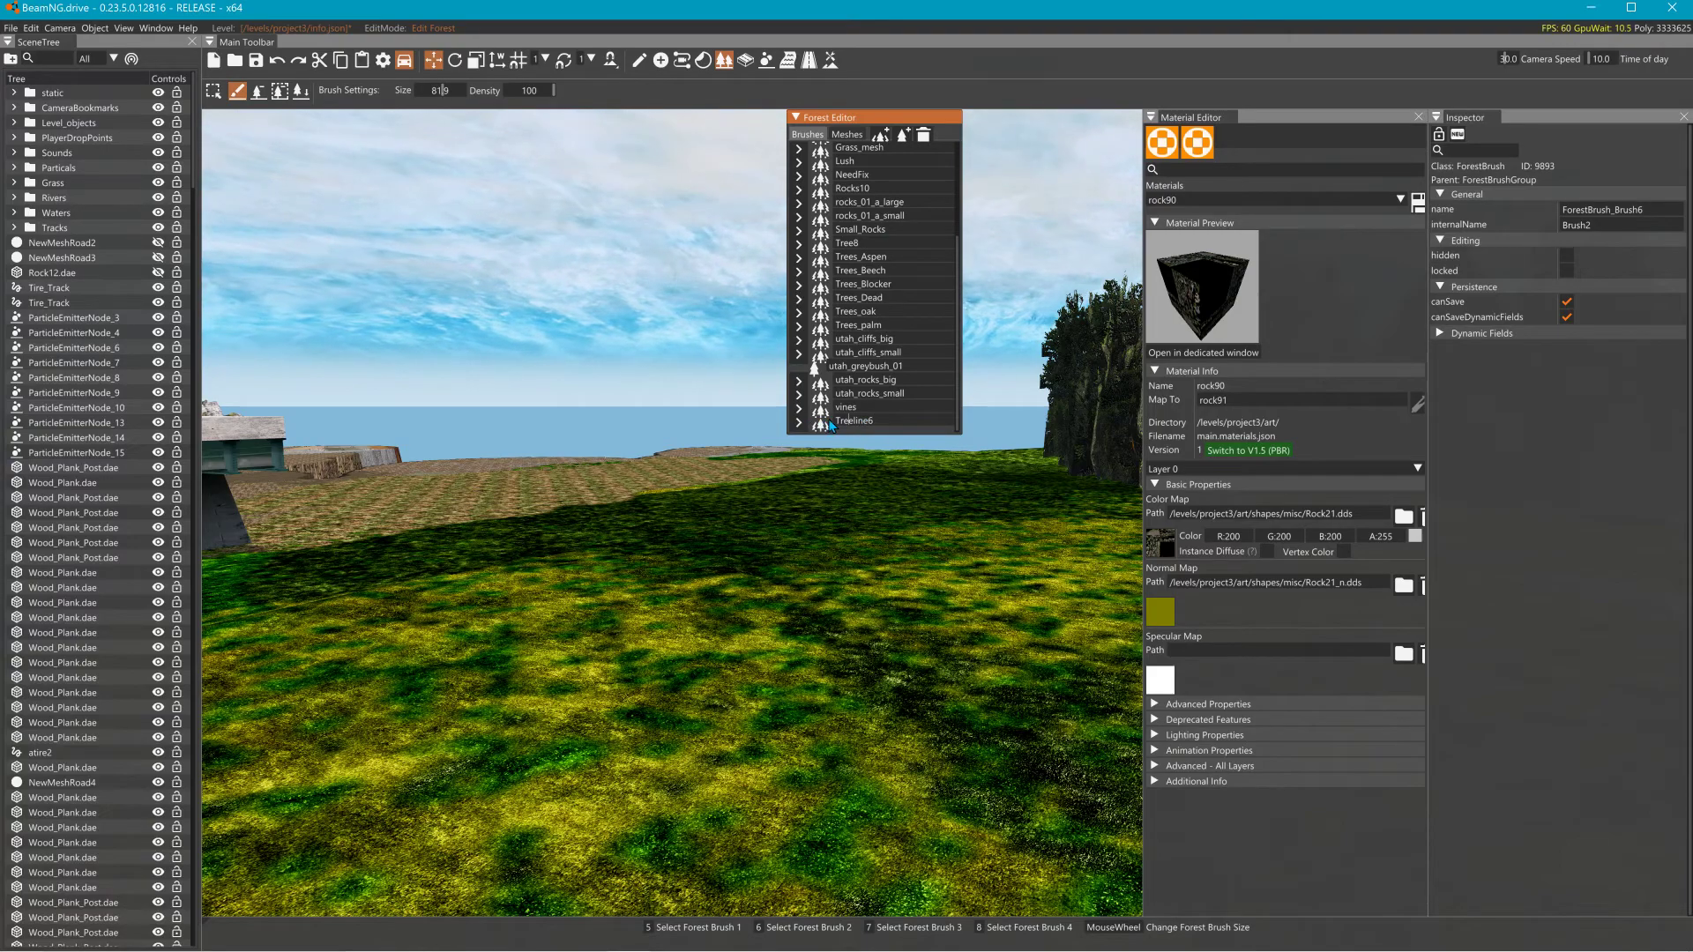
Expand the vines and utah_rocks_small brushes to examine how their mesh elements are organised.
click(799, 409)
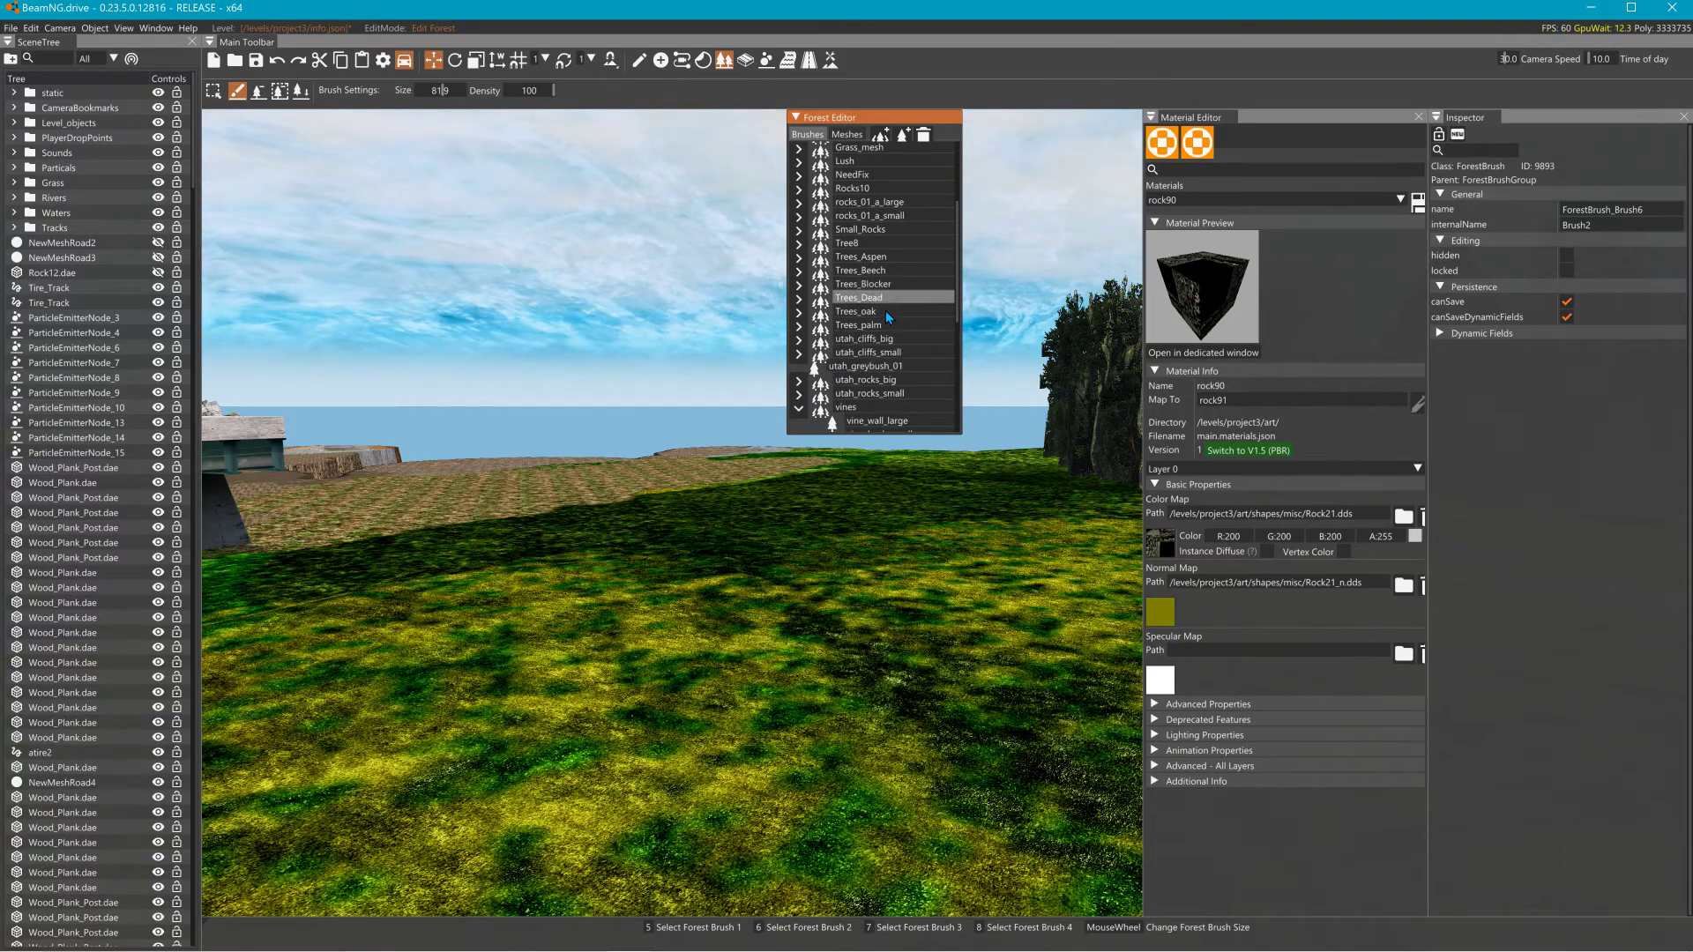
scroll(887, 304, down, 5)
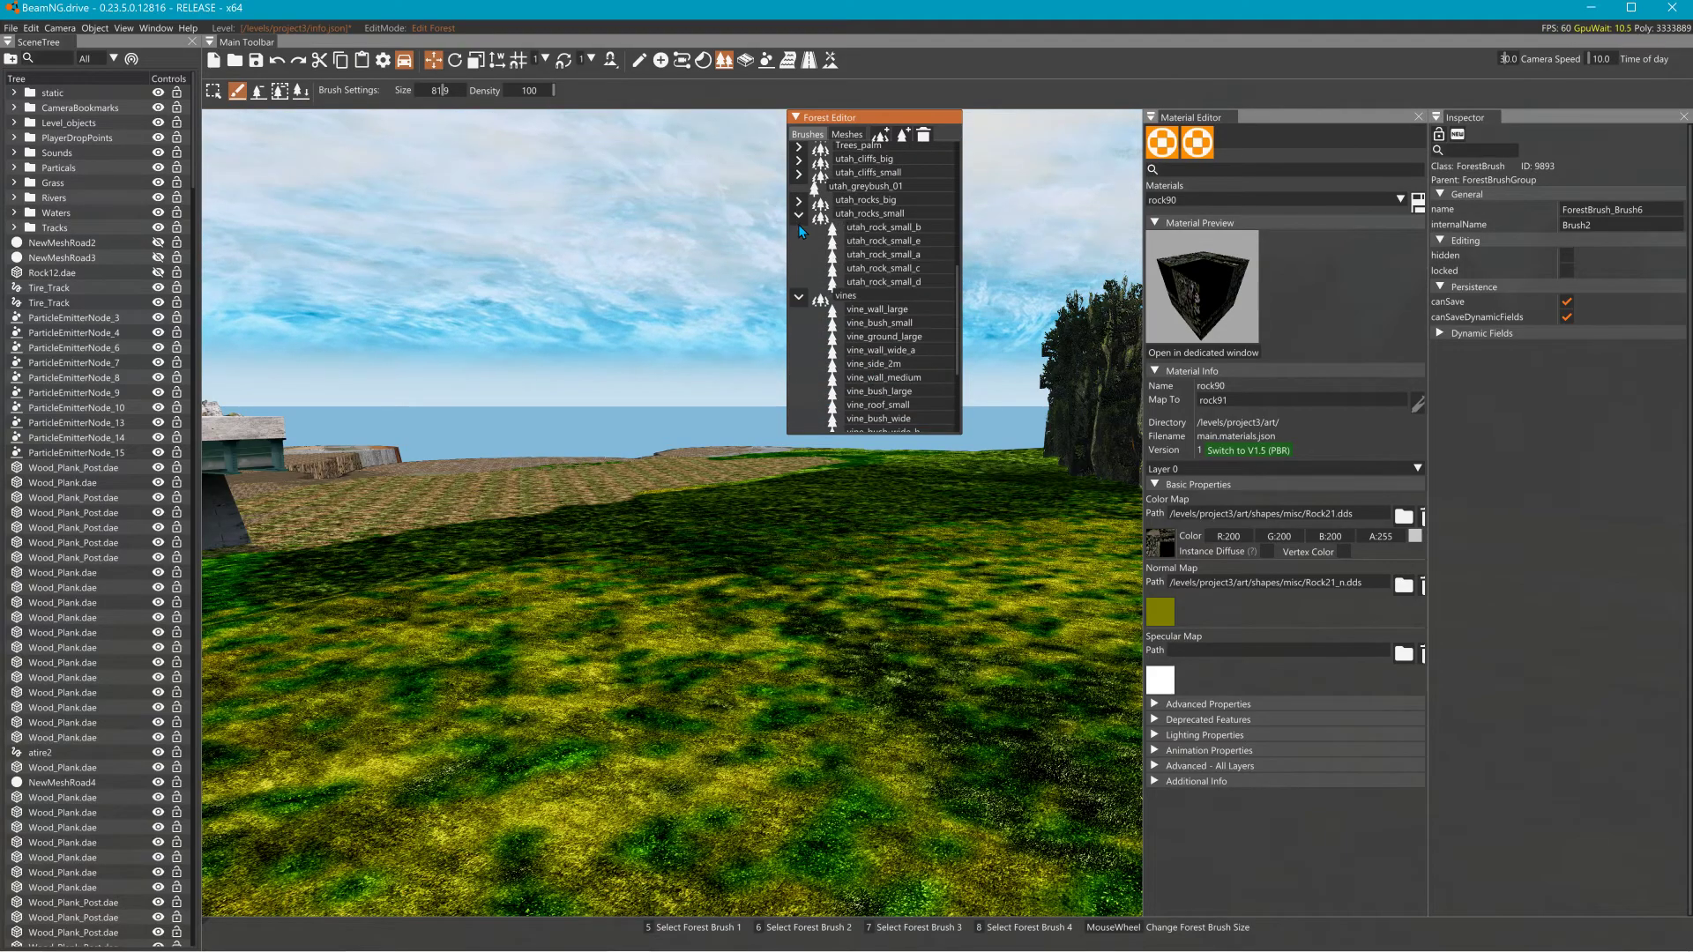
click(799, 230)
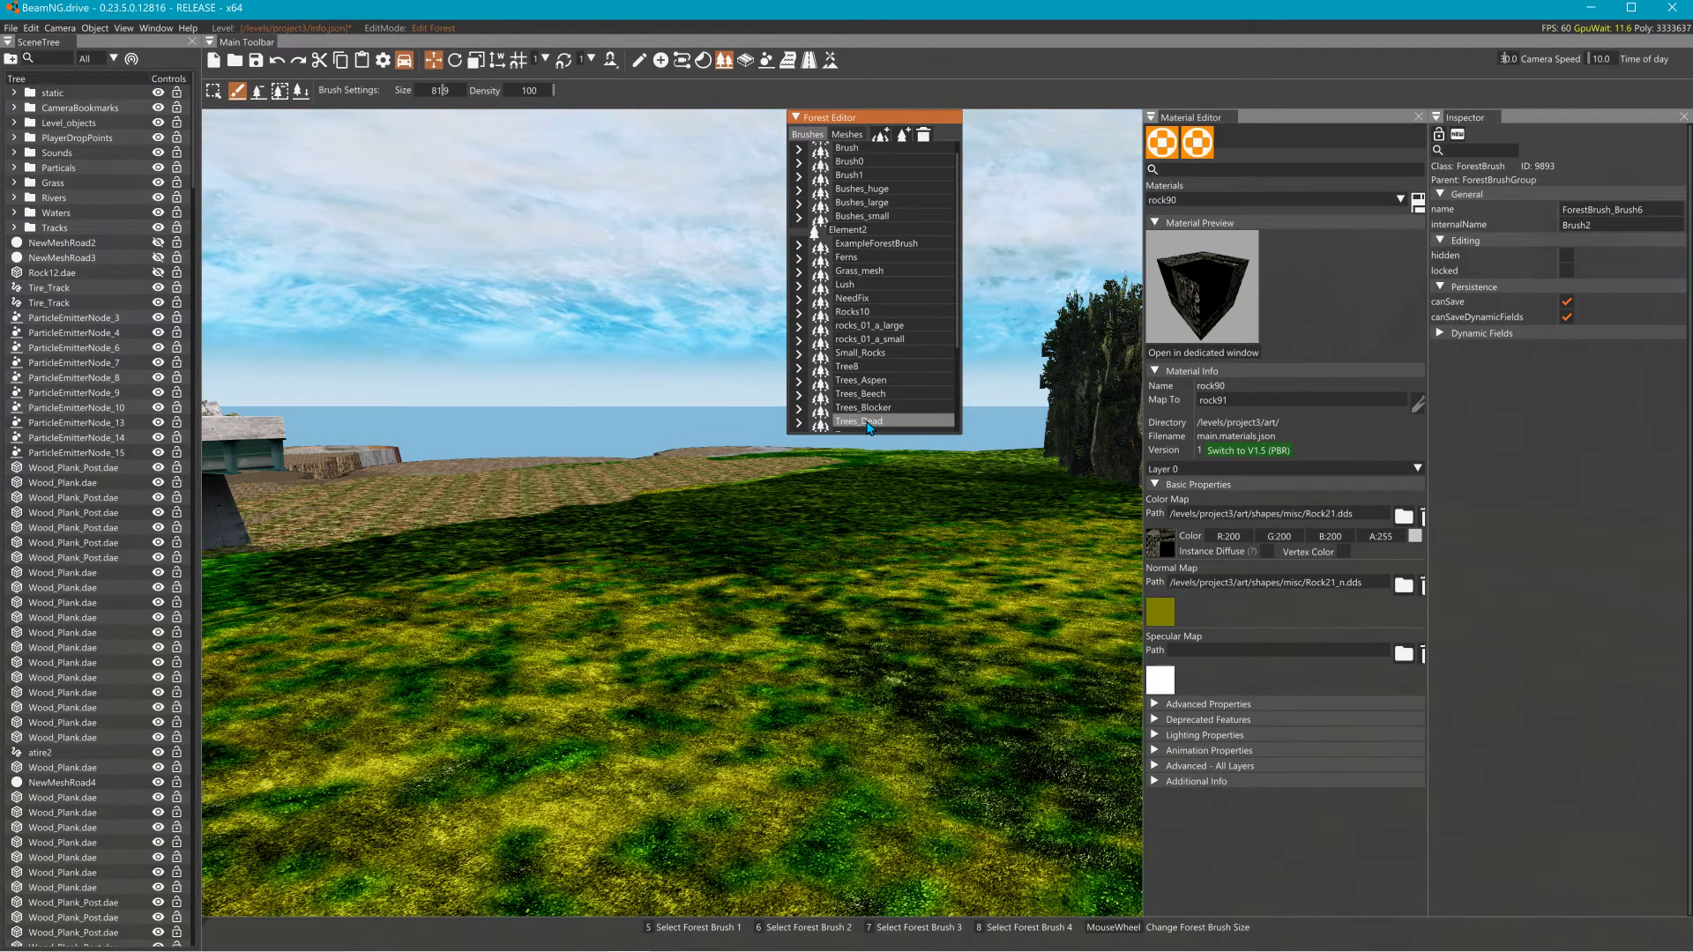
Rename the new Brush2 forest brush as treeline6 and add a new element to it.
click(861, 422)
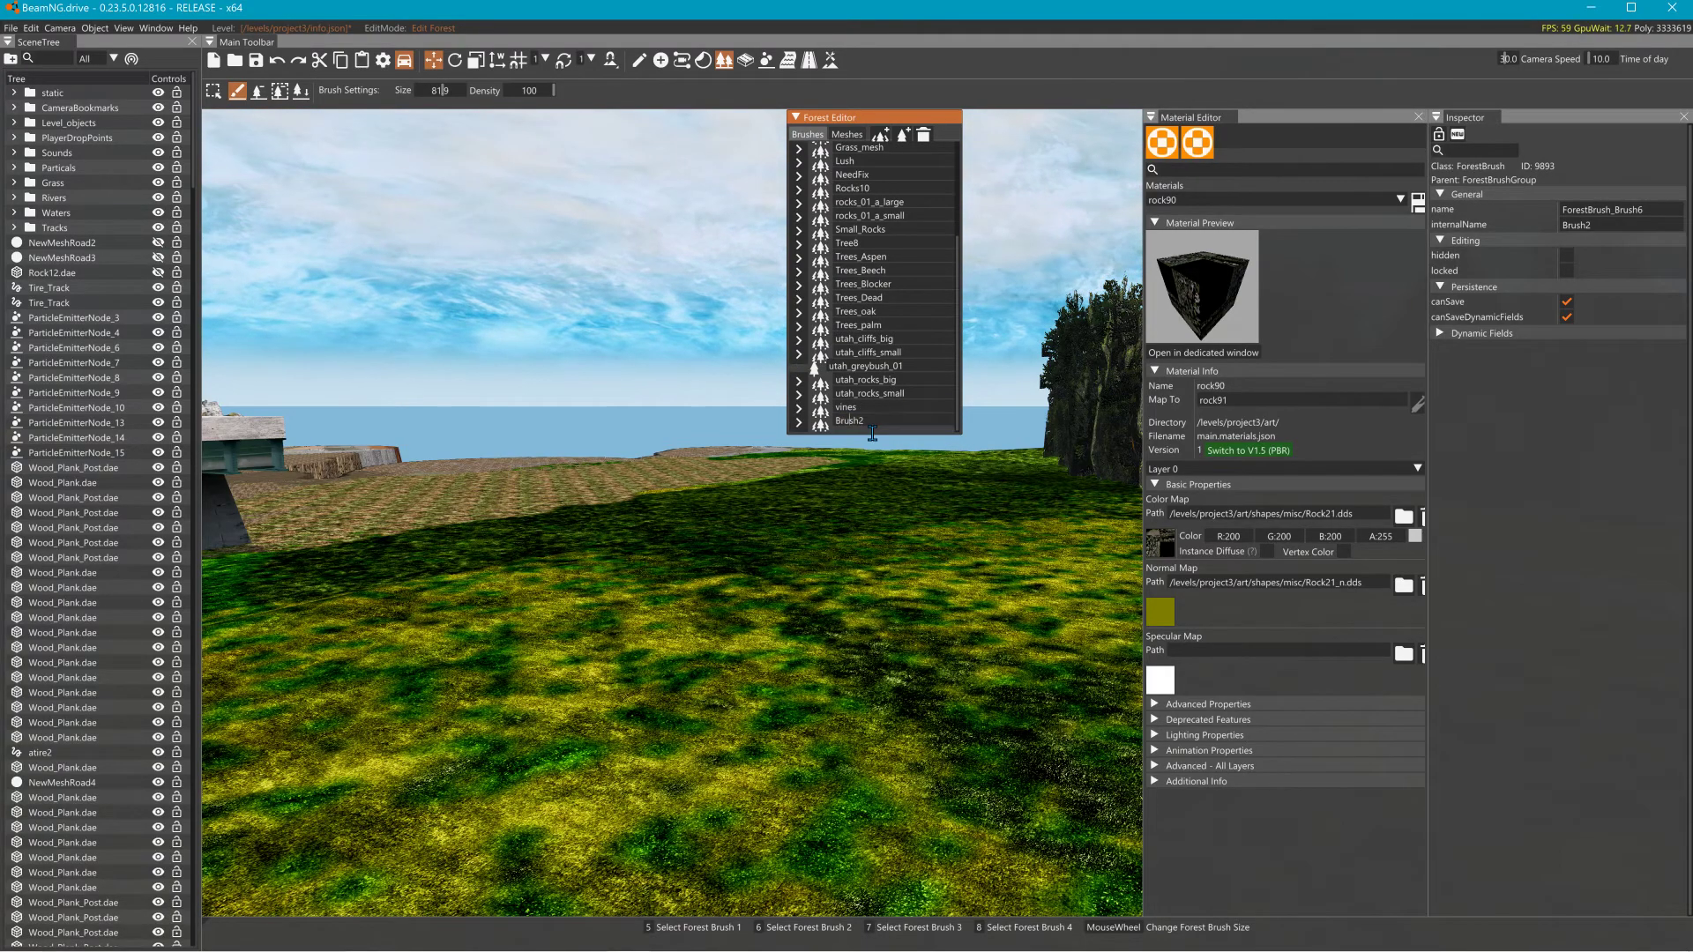
text(treeline6)
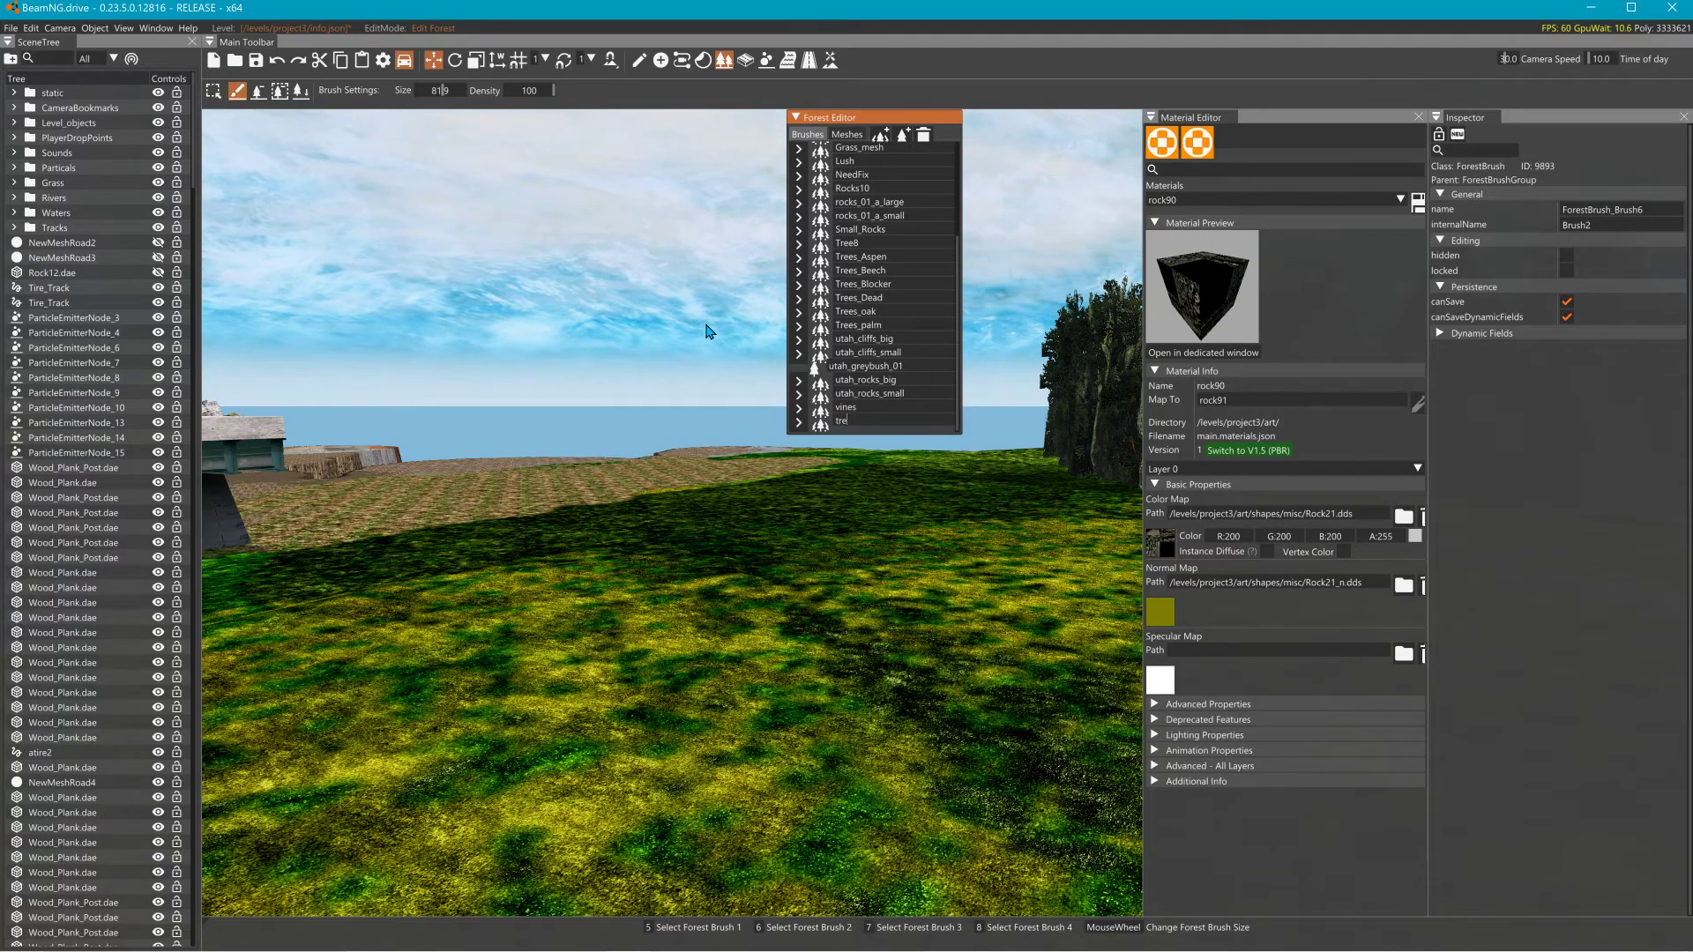
key(Return)
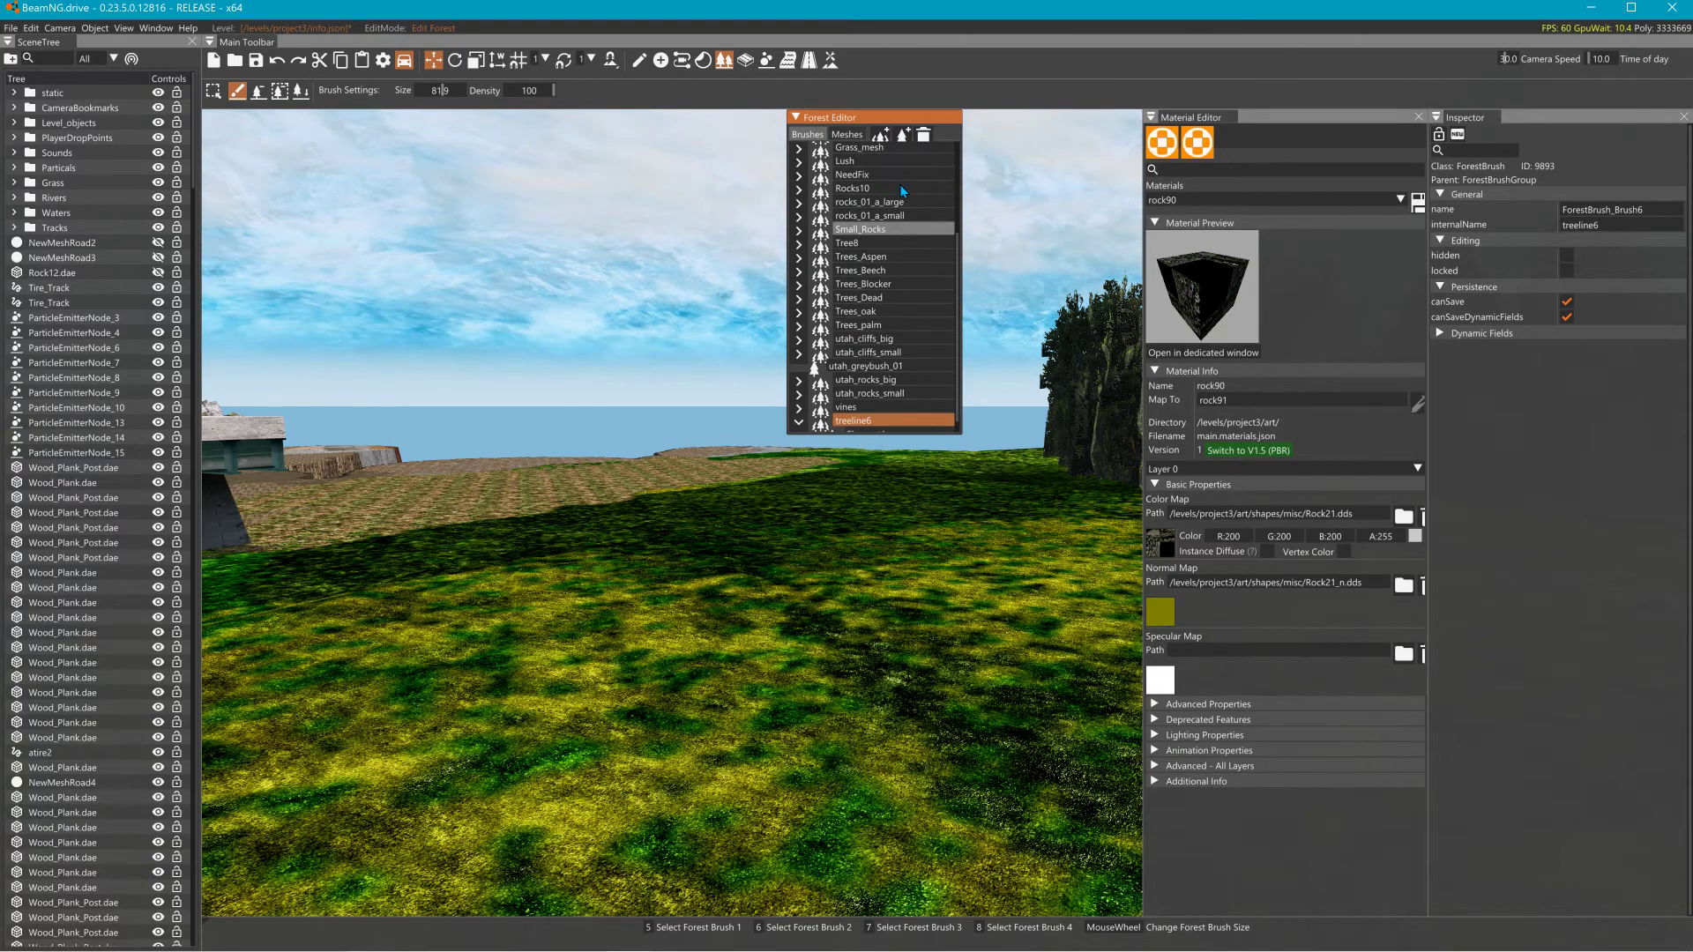
click(902, 141)
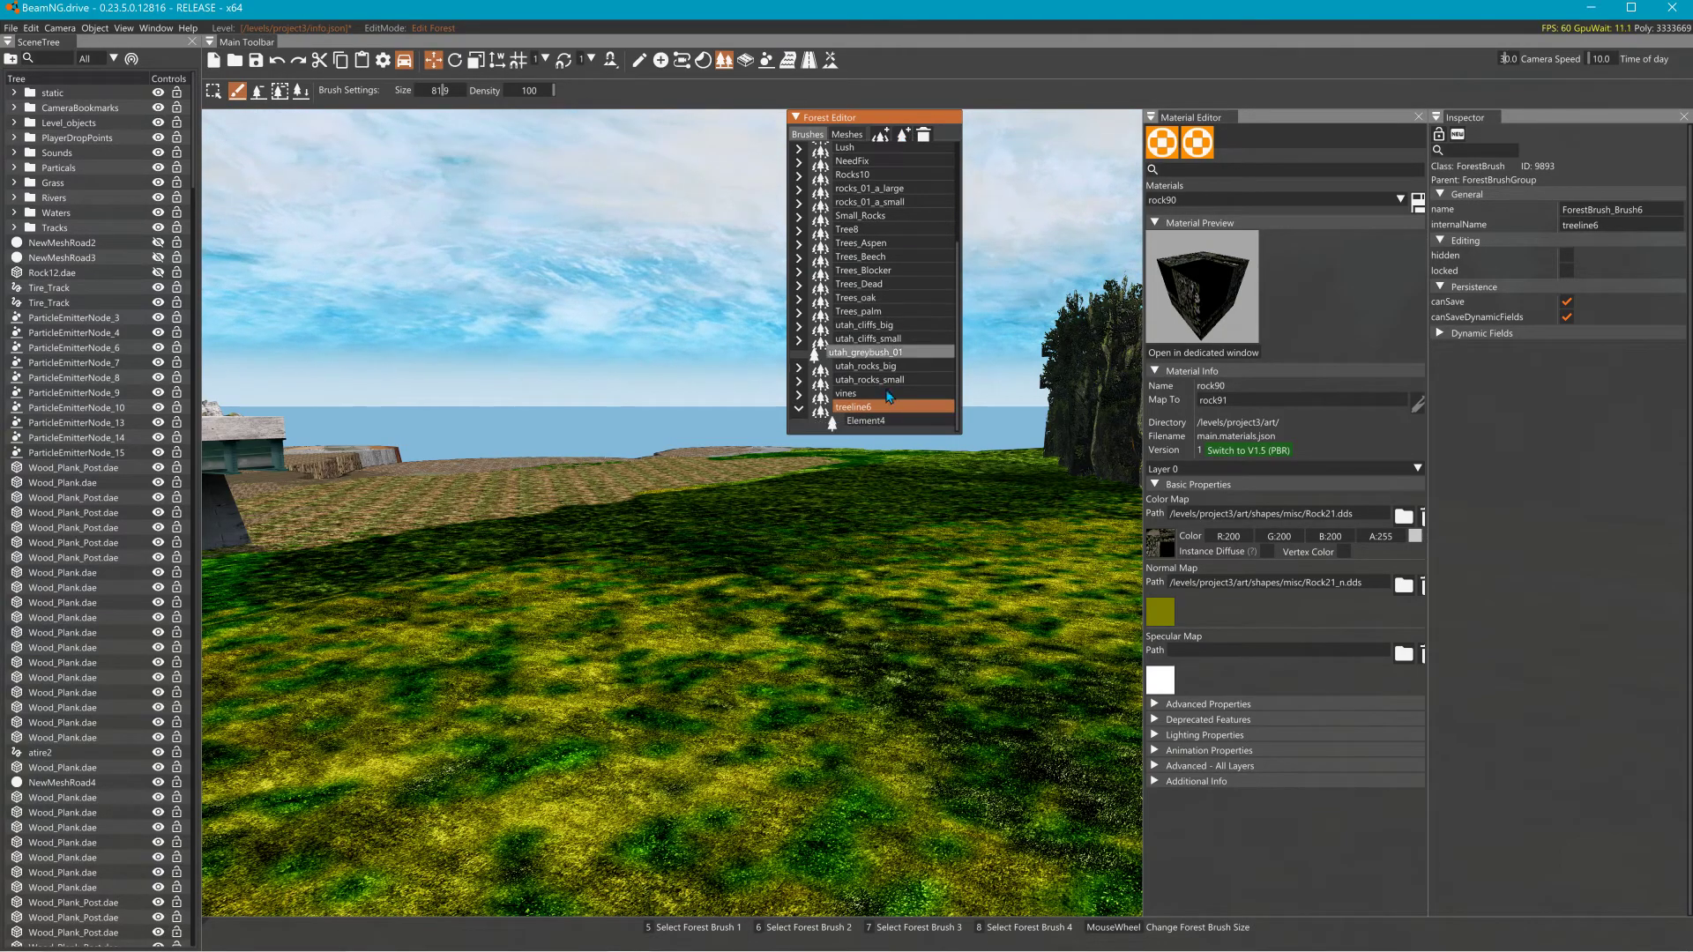
Rename the new Element4 under the treeline6 brush as treeline6.
click(878, 422)
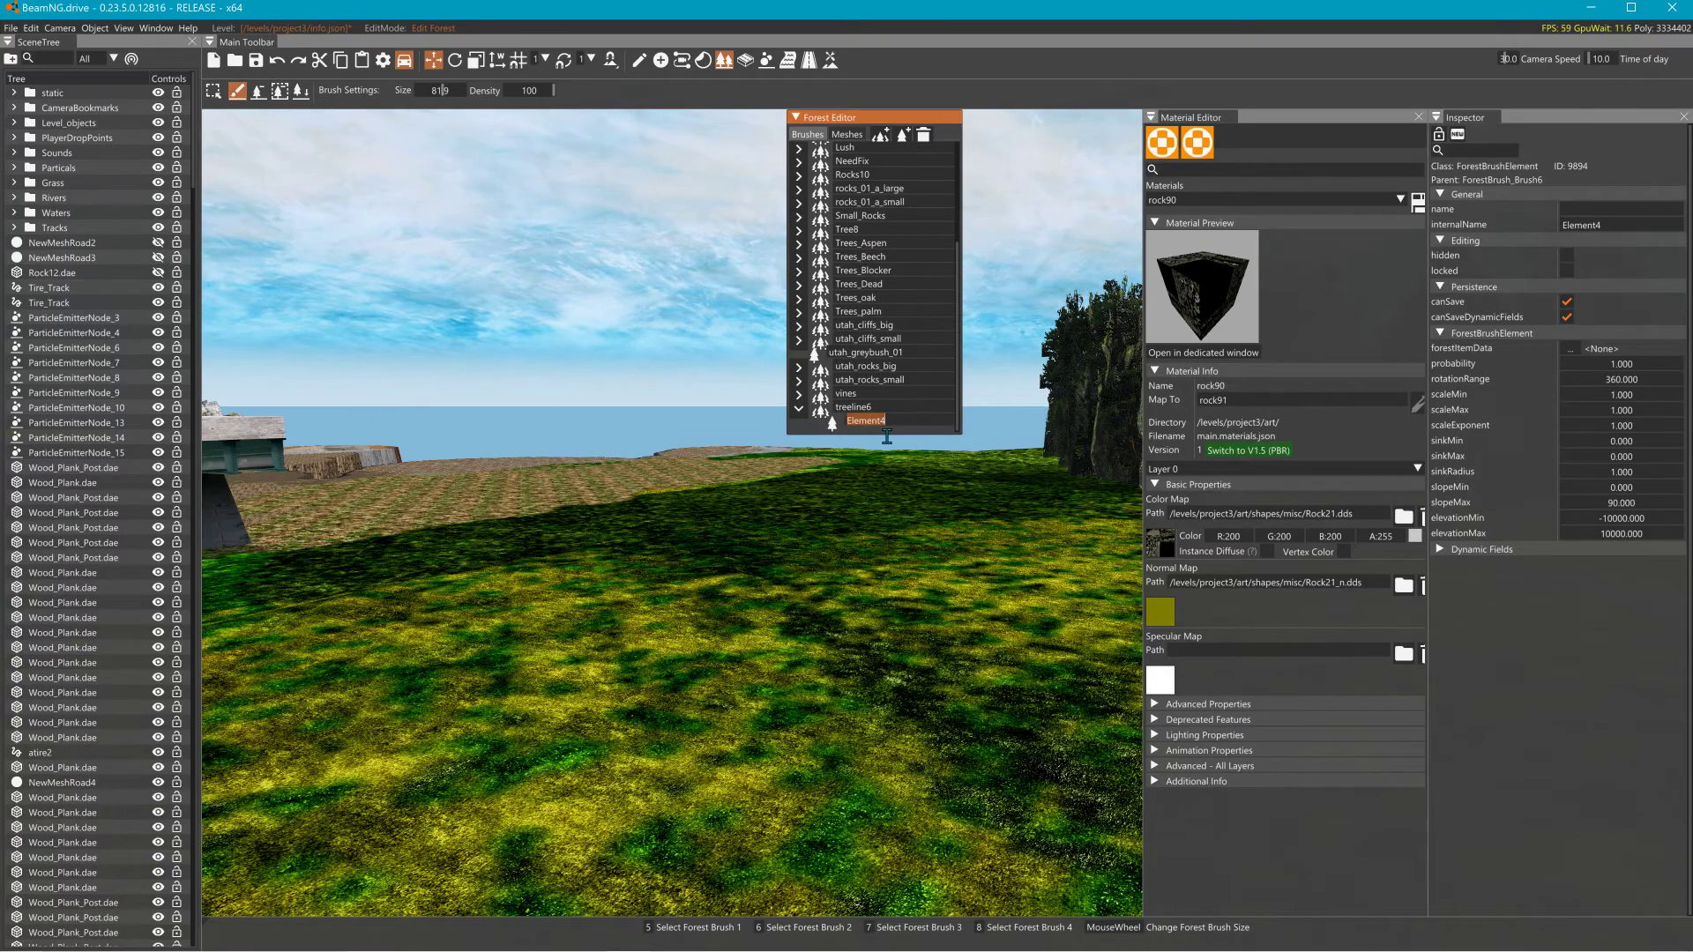
click(855, 409)
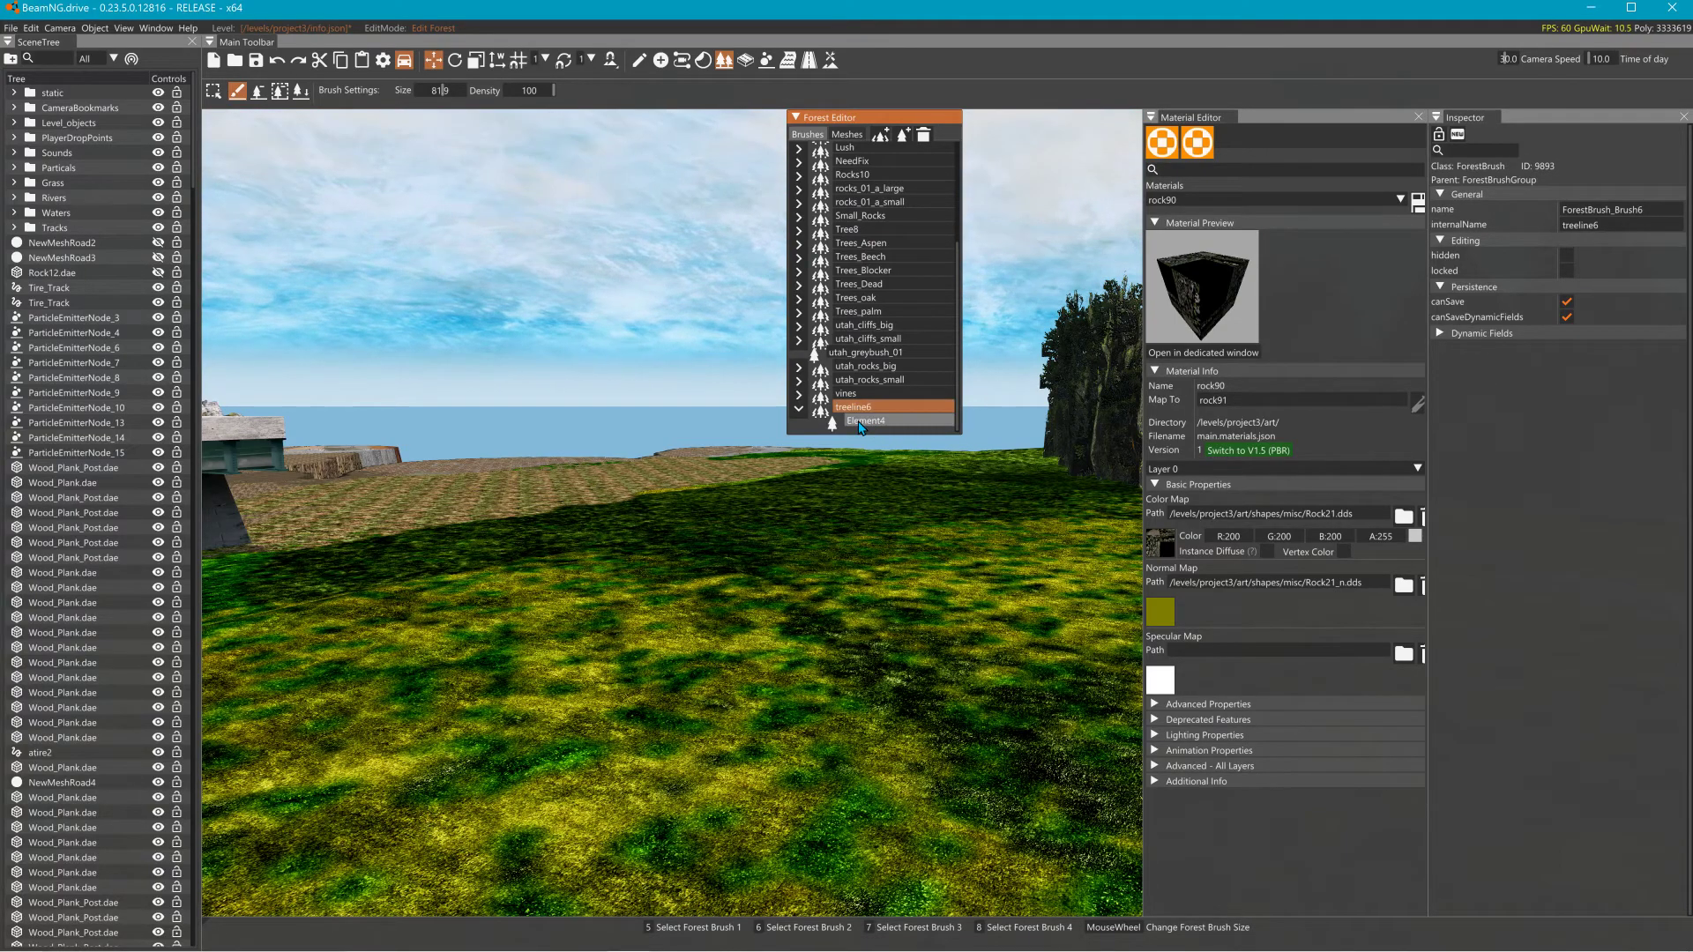
click(861, 425)
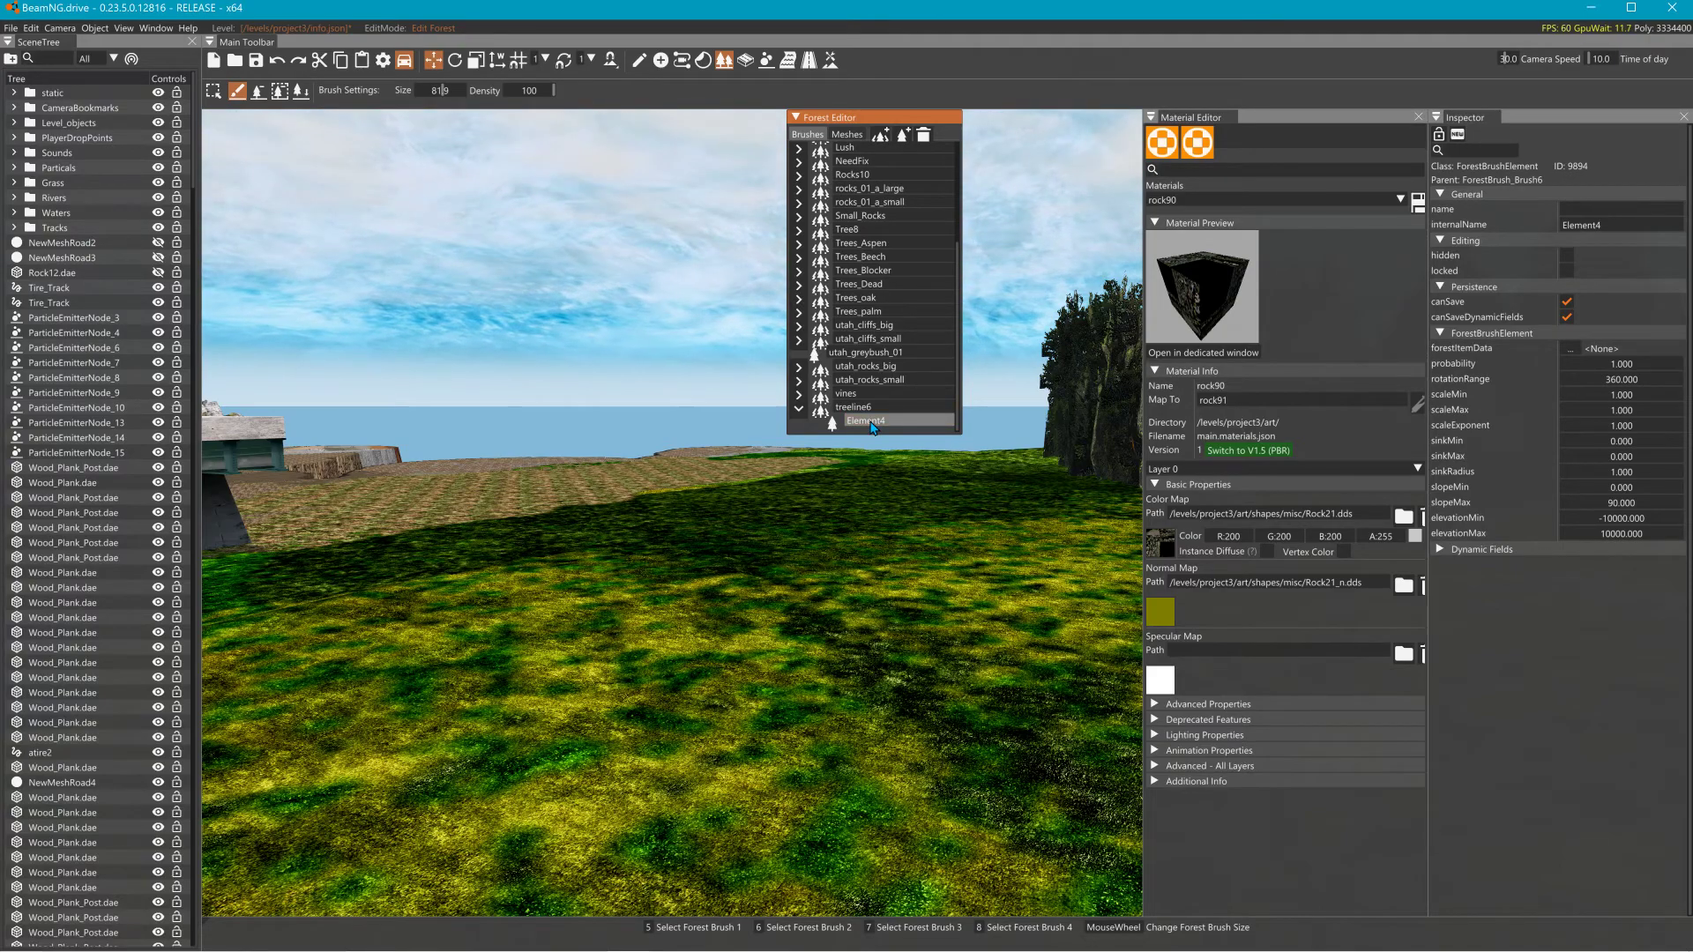
double_click(872, 423)
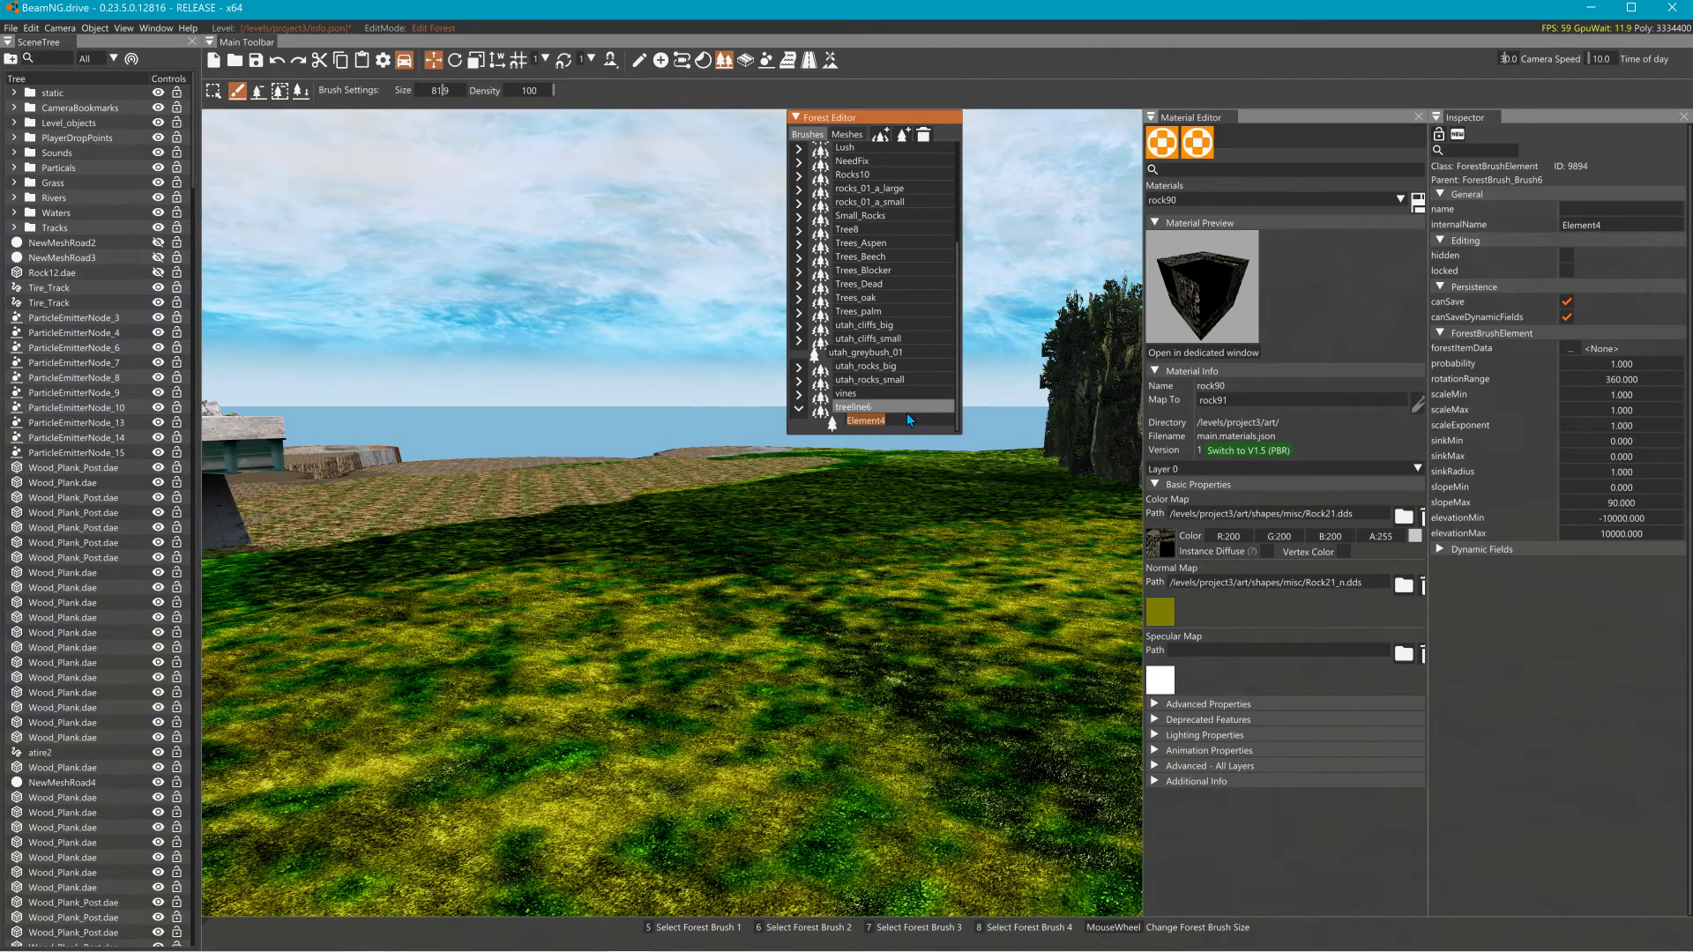
text(treeline6)
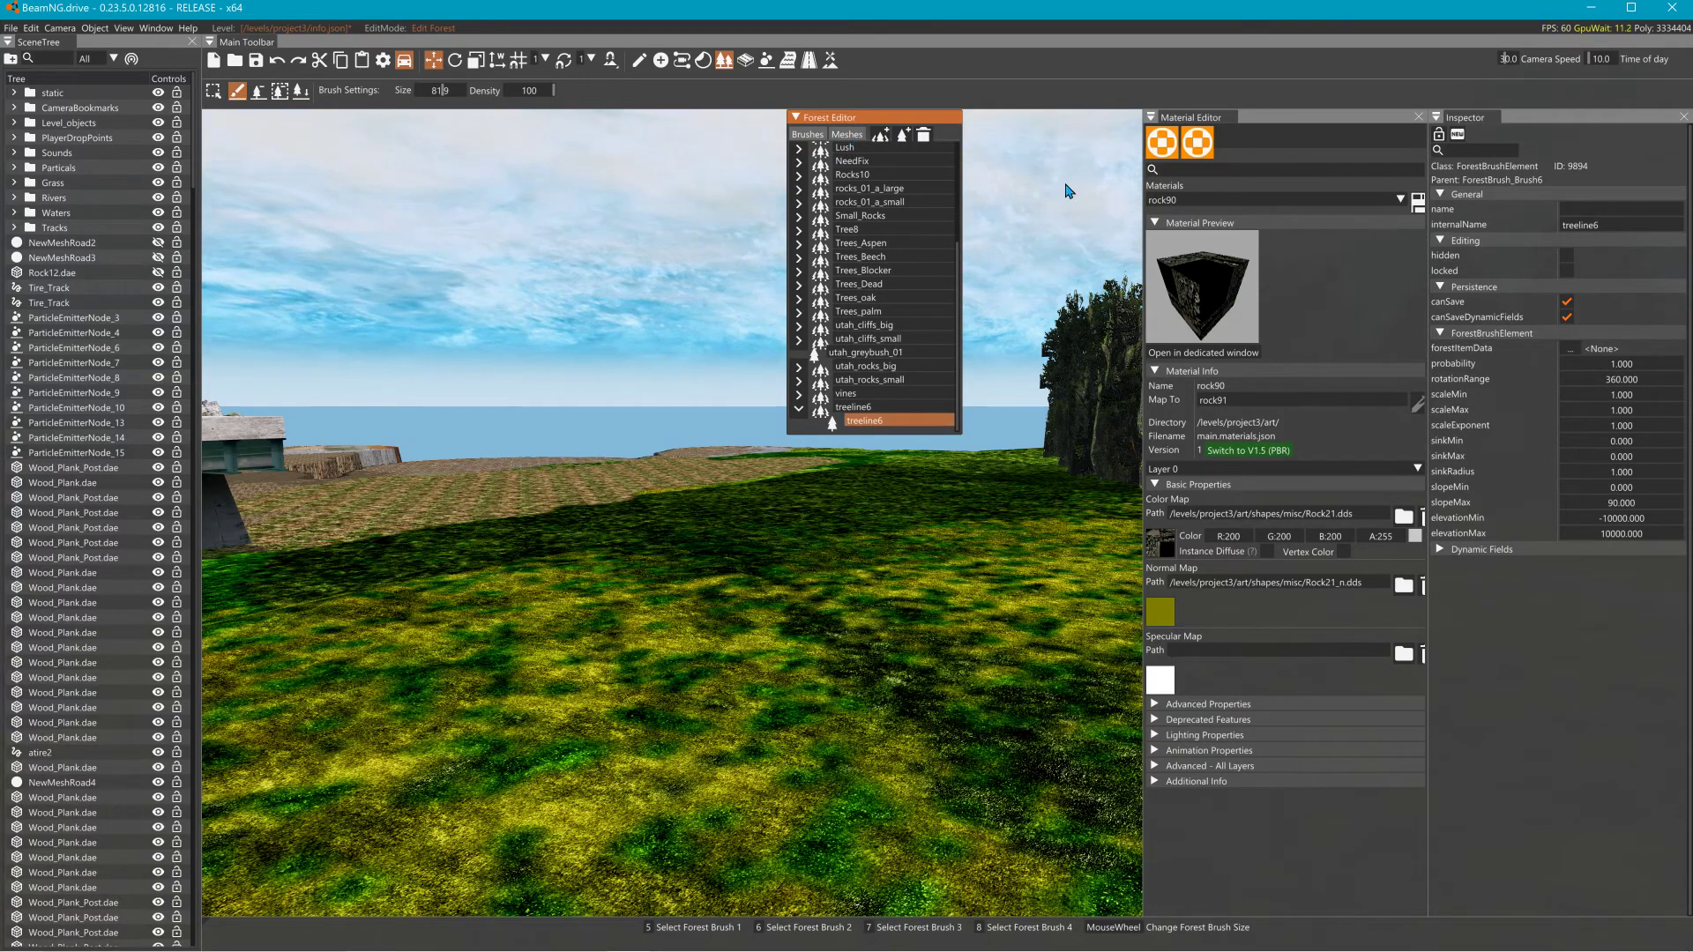
Assign the treeline6 mesh as the forest item data of the treeline6 brush element.
click(1570, 351)
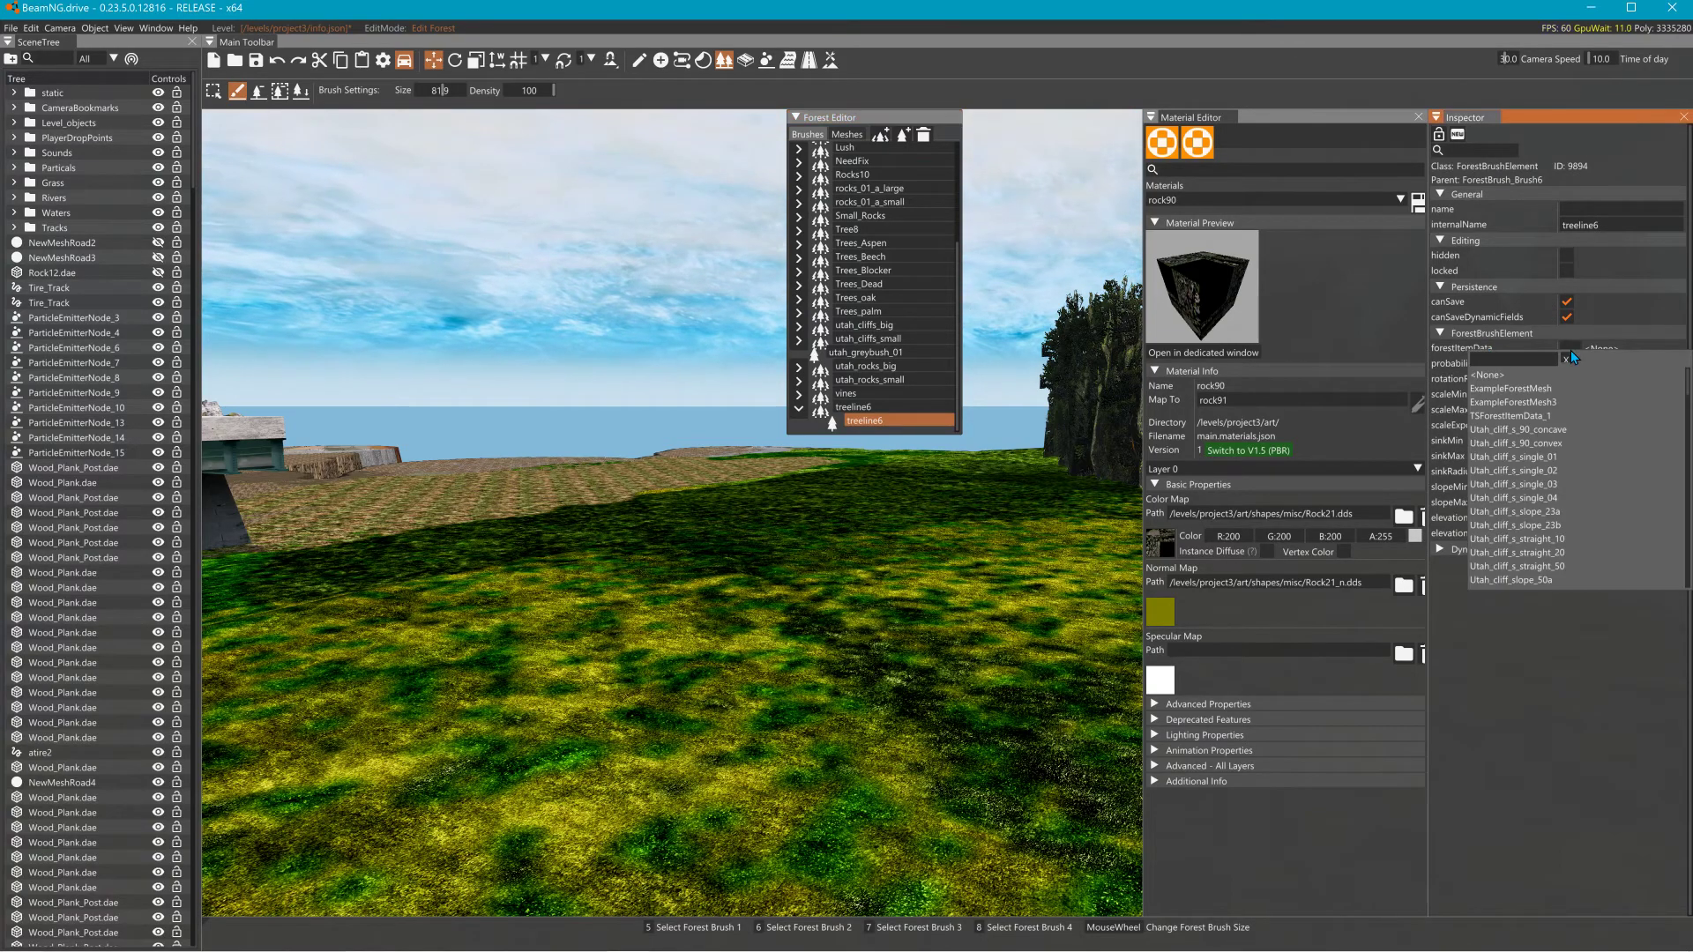
scroll(1575, 451, down, 10)
scroll(1575, 451, down, 15)
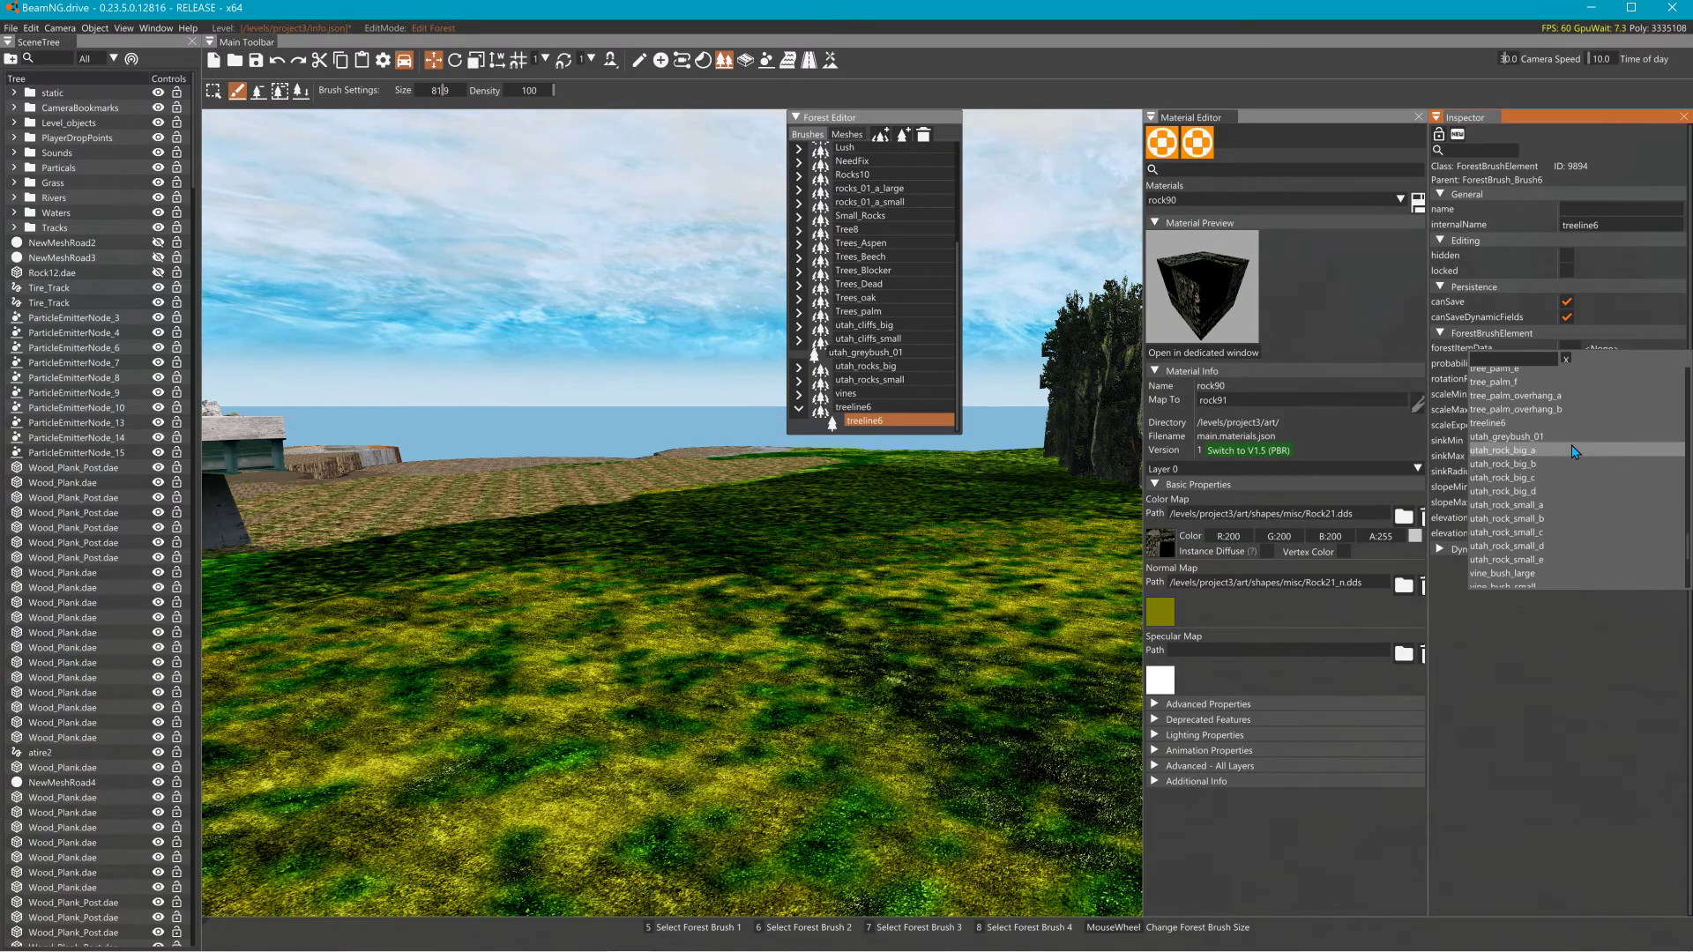
scroll(1575, 451, down, 4)
scroll(1575, 456, up, 5)
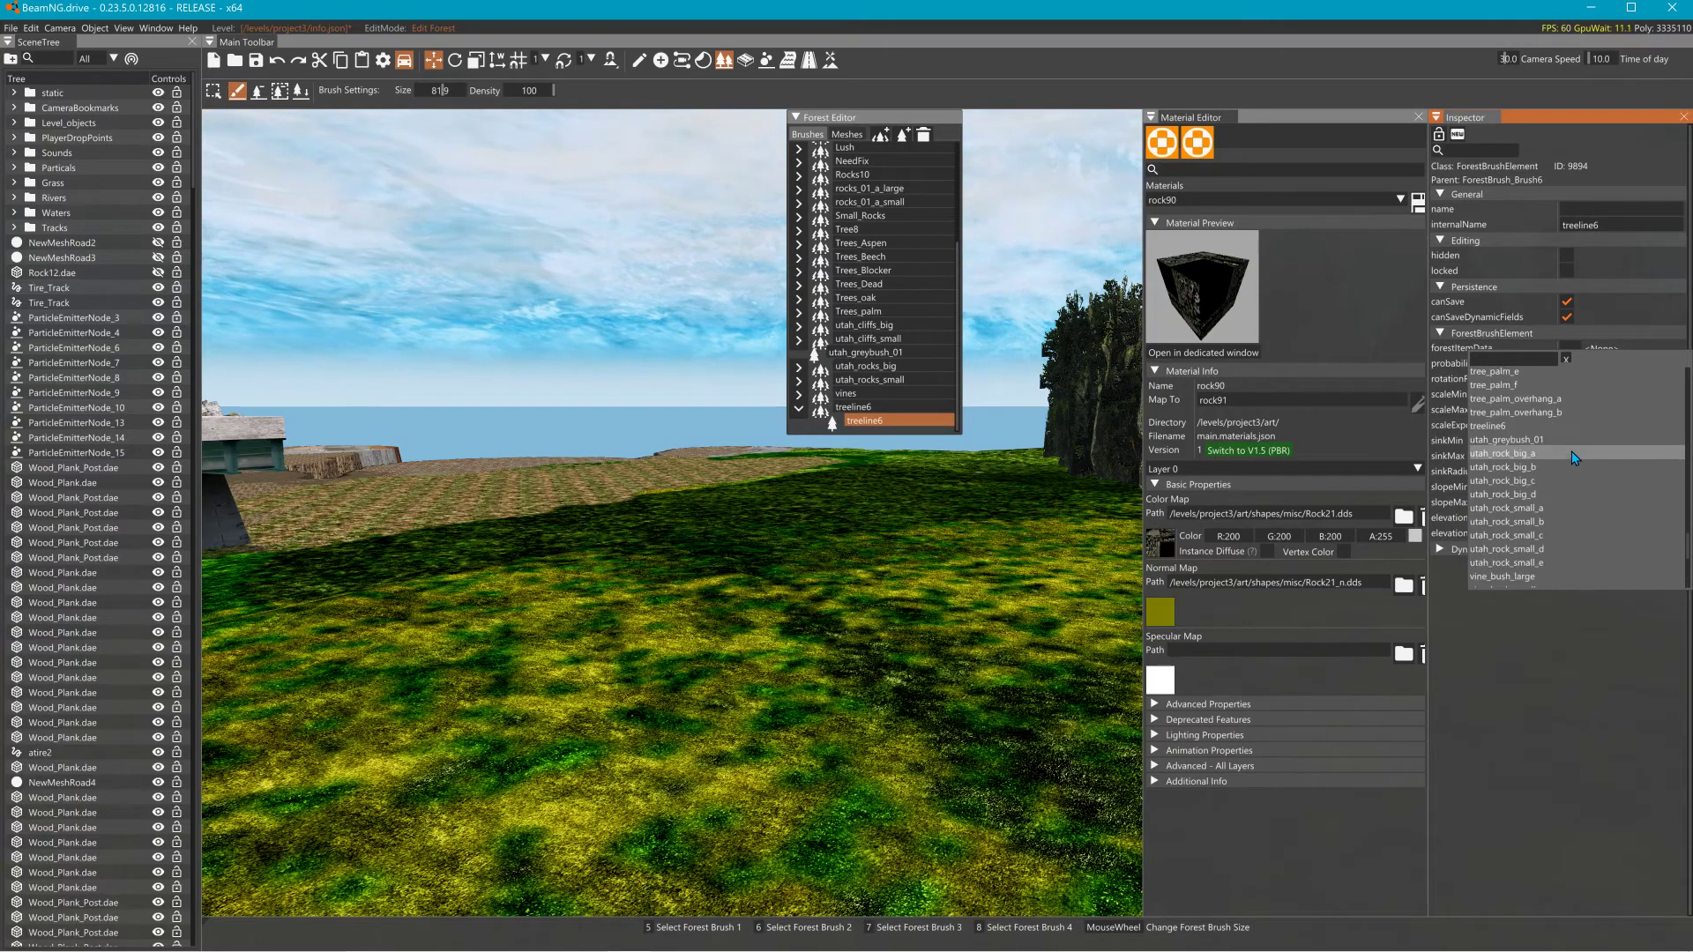
click(1501, 429)
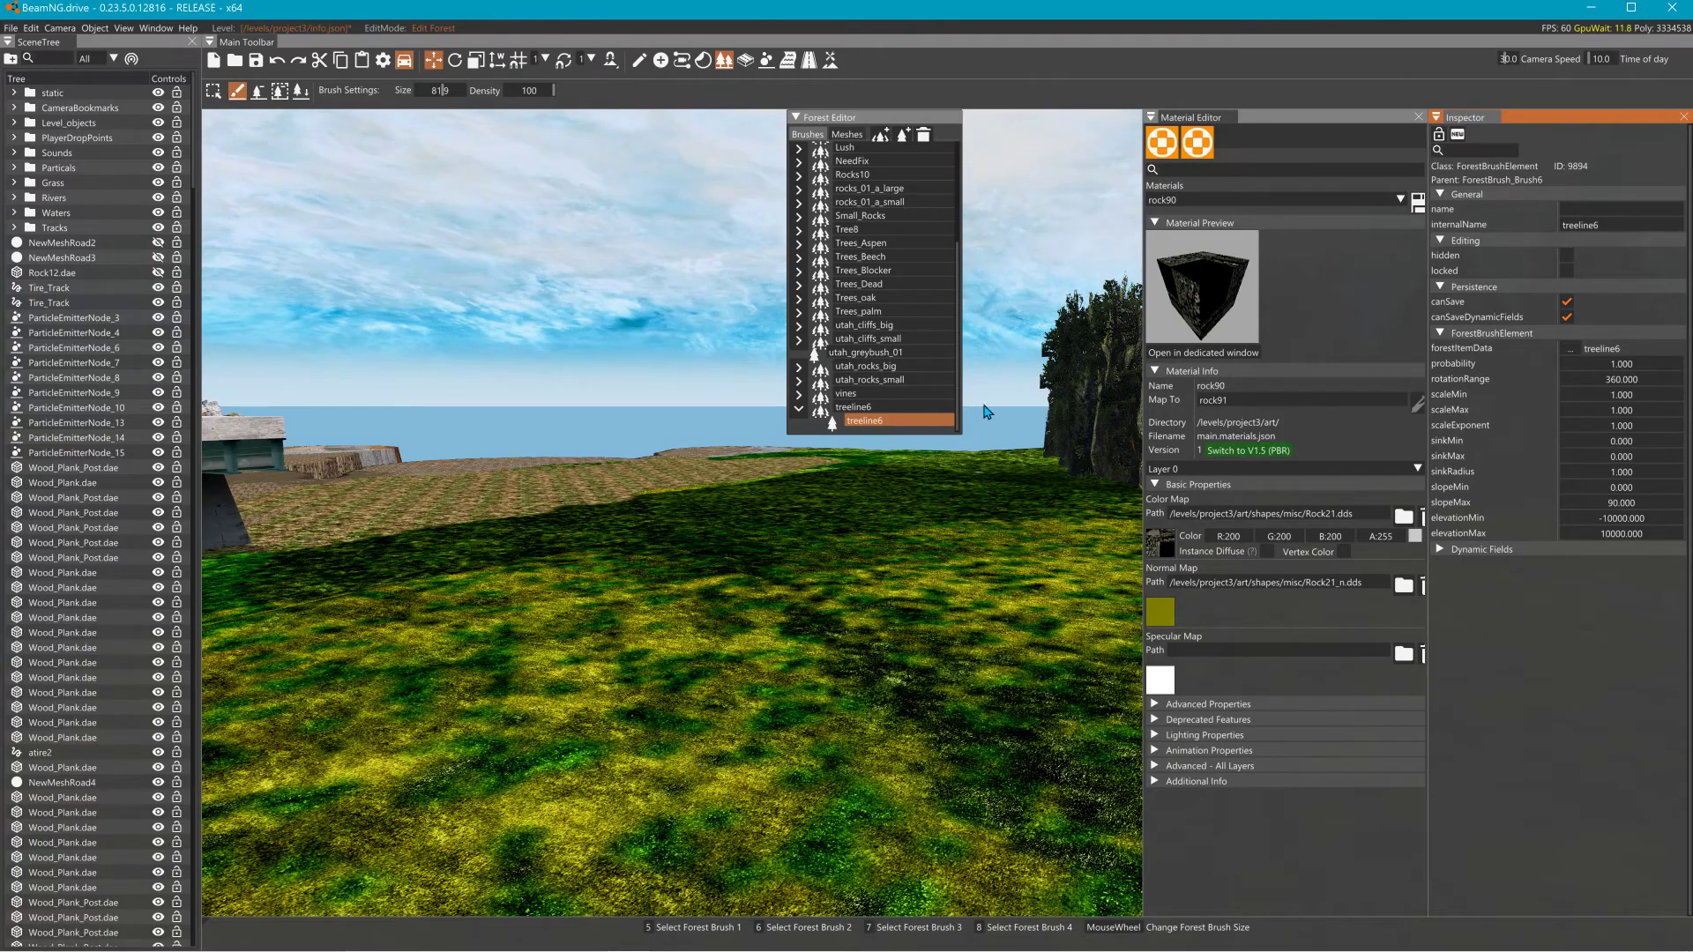
Paint treeline6 trees across the grass beside the bridge and along the ravine.
mouse_move(674, 534)
mouse_down()
mouse_move(669, 481)
mouse_move(739, 485)
mouse_up()
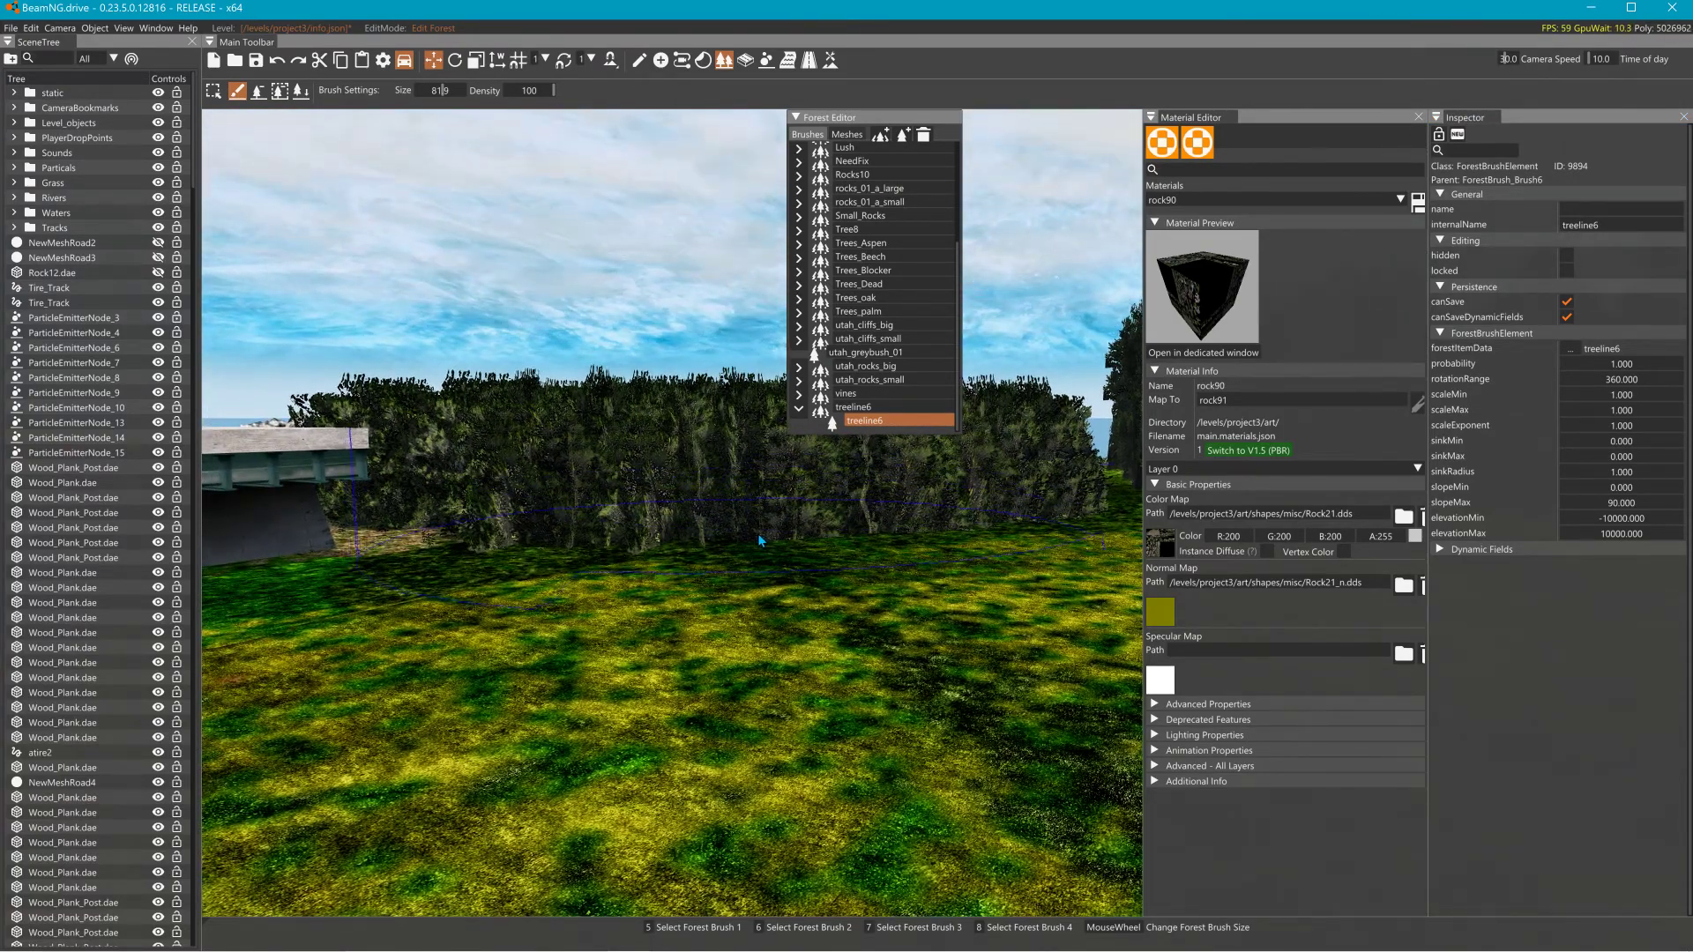
right_drag(776, 535, 778, 445)
key(s)
key(s)
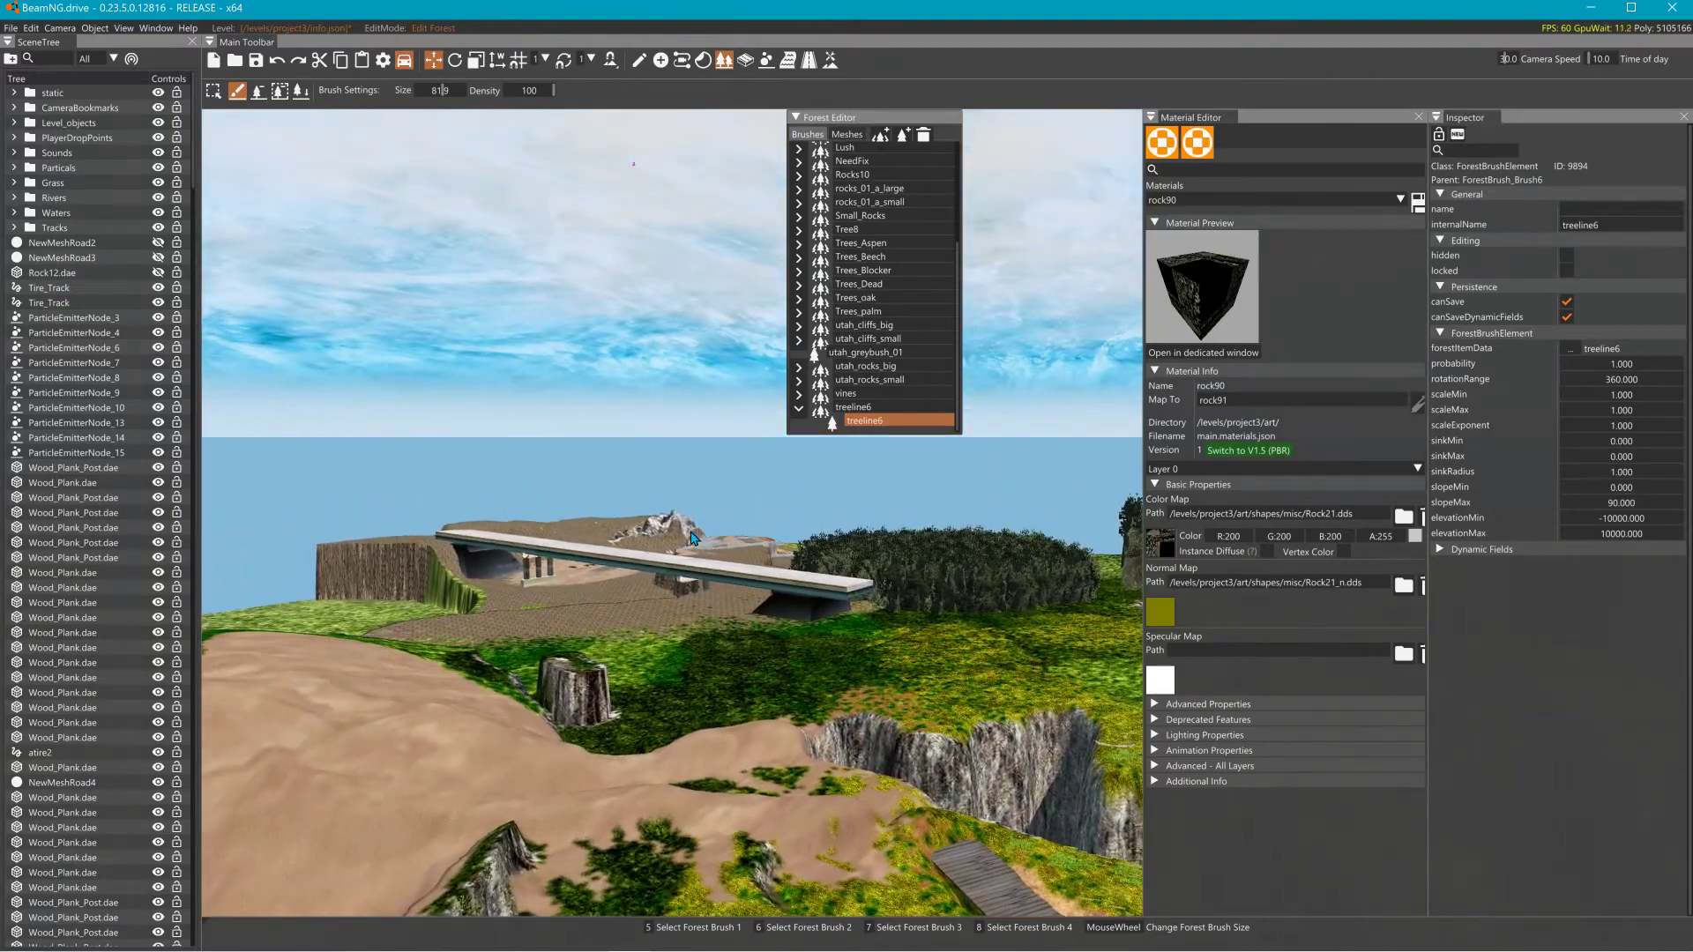
mouse_move(672, 542)
mouse_down()
mouse_move(891, 573)
mouse_move(1012, 610)
mouse_move(1023, 633)
mouse_up()
right_drag(1023, 633, 1234, 641)
key(w)
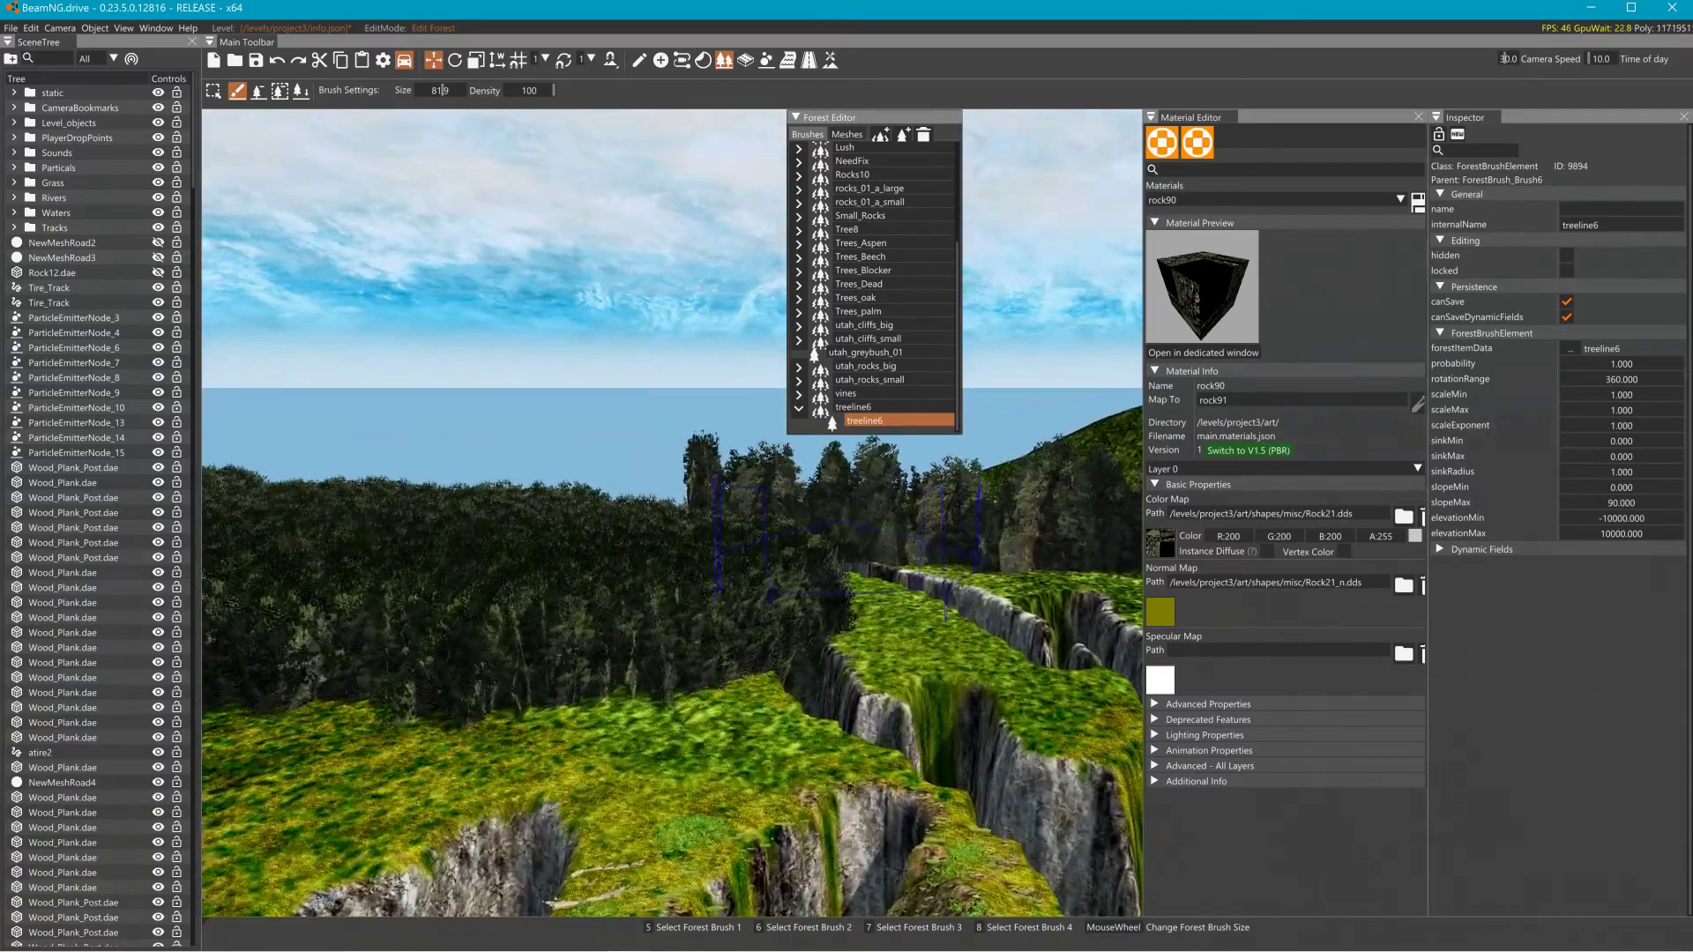
Erase the painted treeline6 trees around the bridge, the ravine and the ground beyond.
right_drag(846, 564, 722, 428)
key(s)
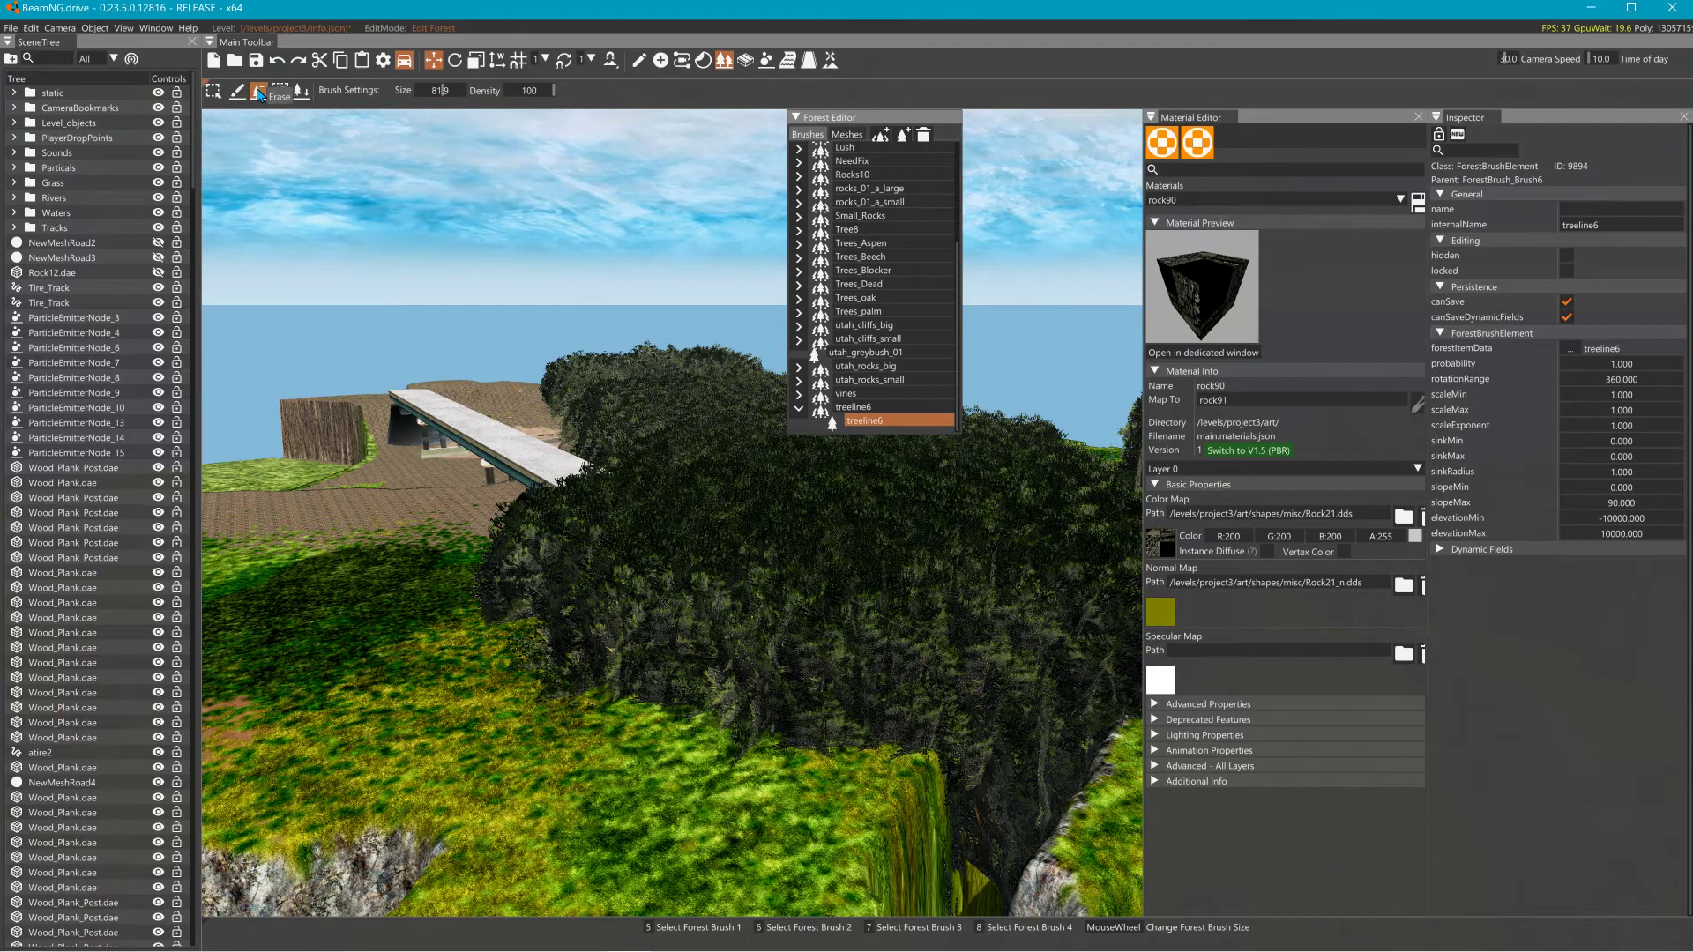
key(s)
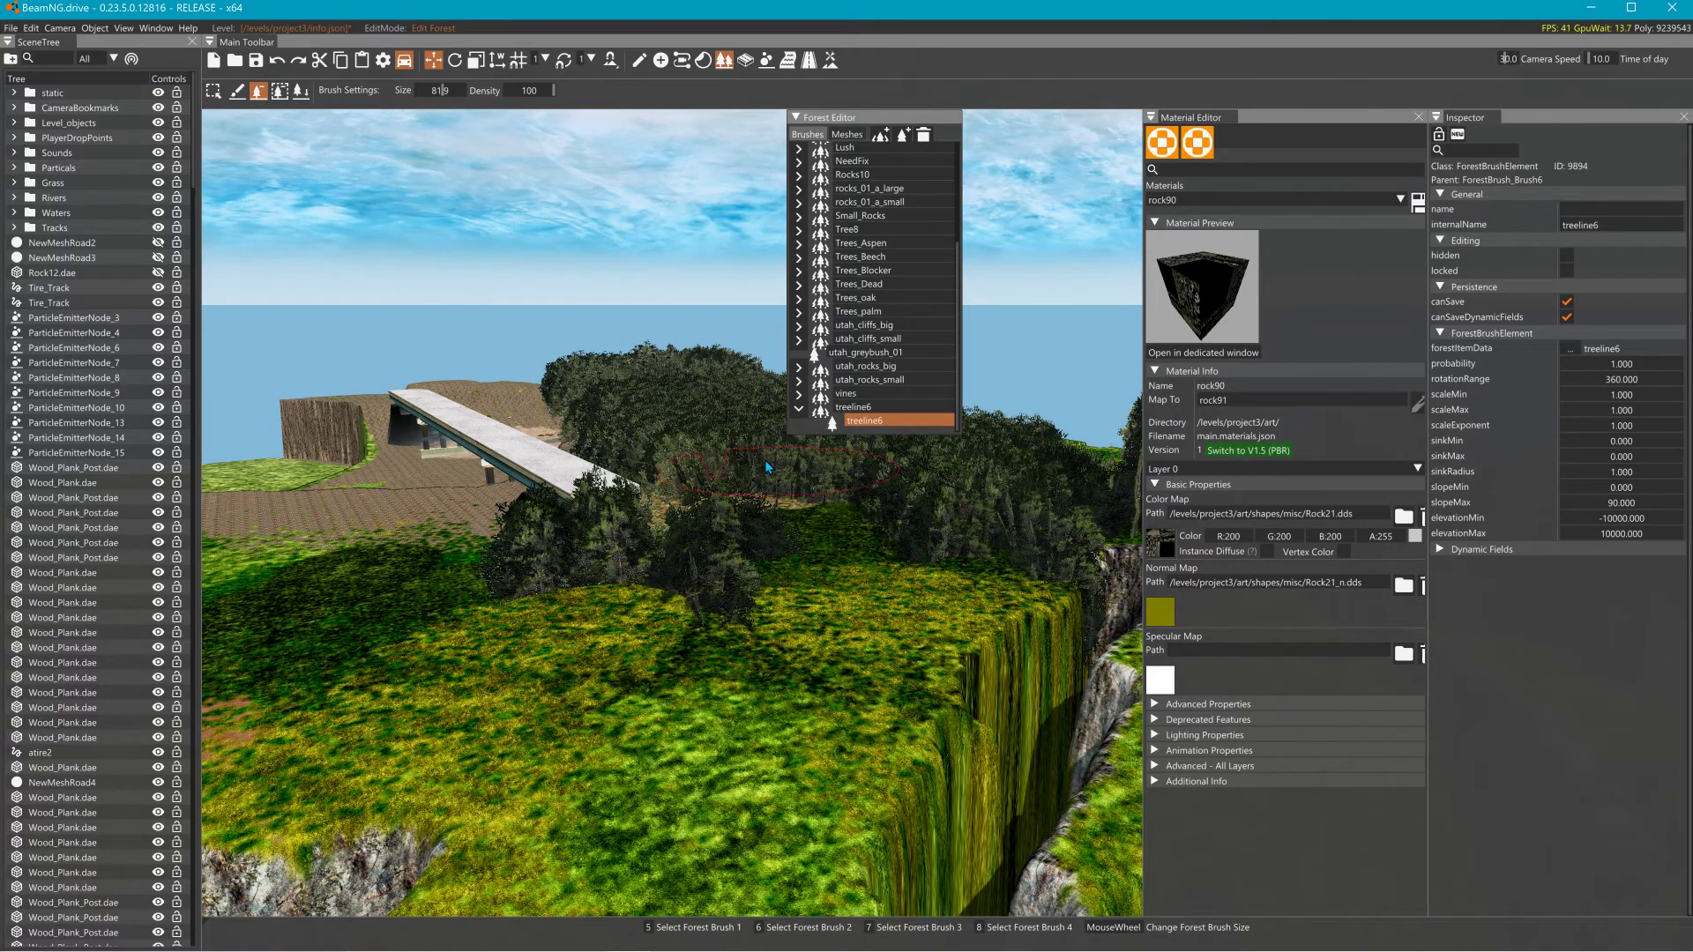
drag(680, 418, 715, 453)
mouse_move(657, 535)
mouse_down()
mouse_move(701, 563)
mouse_move(870, 542)
mouse_move(730, 435)
mouse_move(924, 483)
mouse_up()
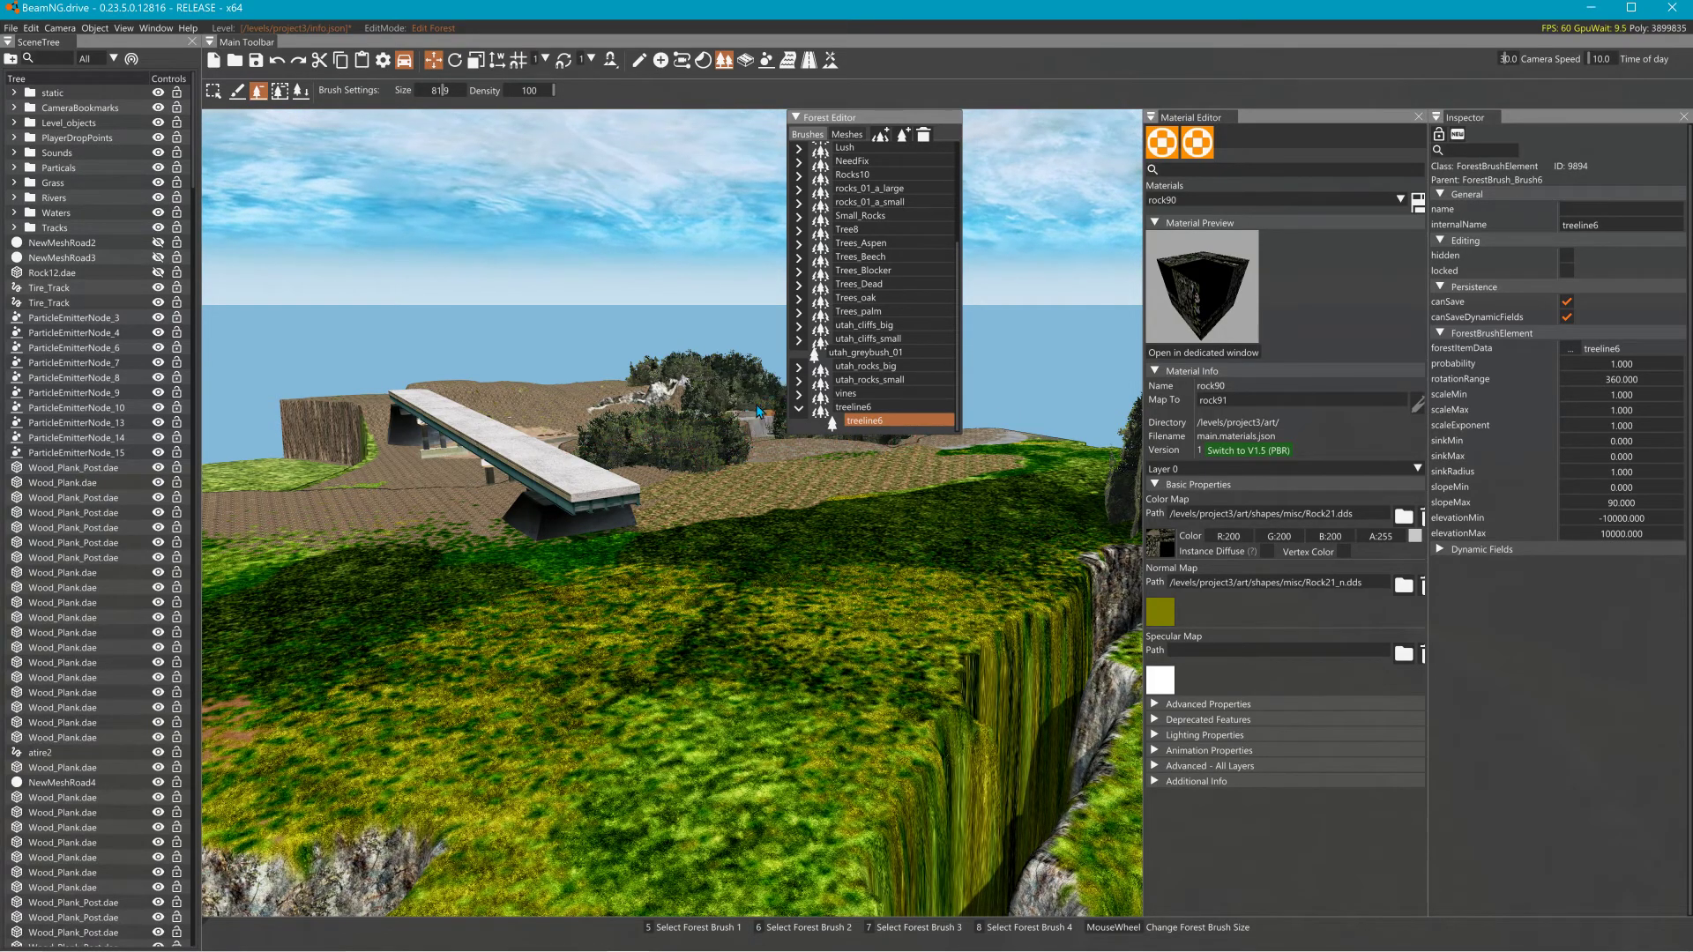
click(710, 389)
click(680, 449)
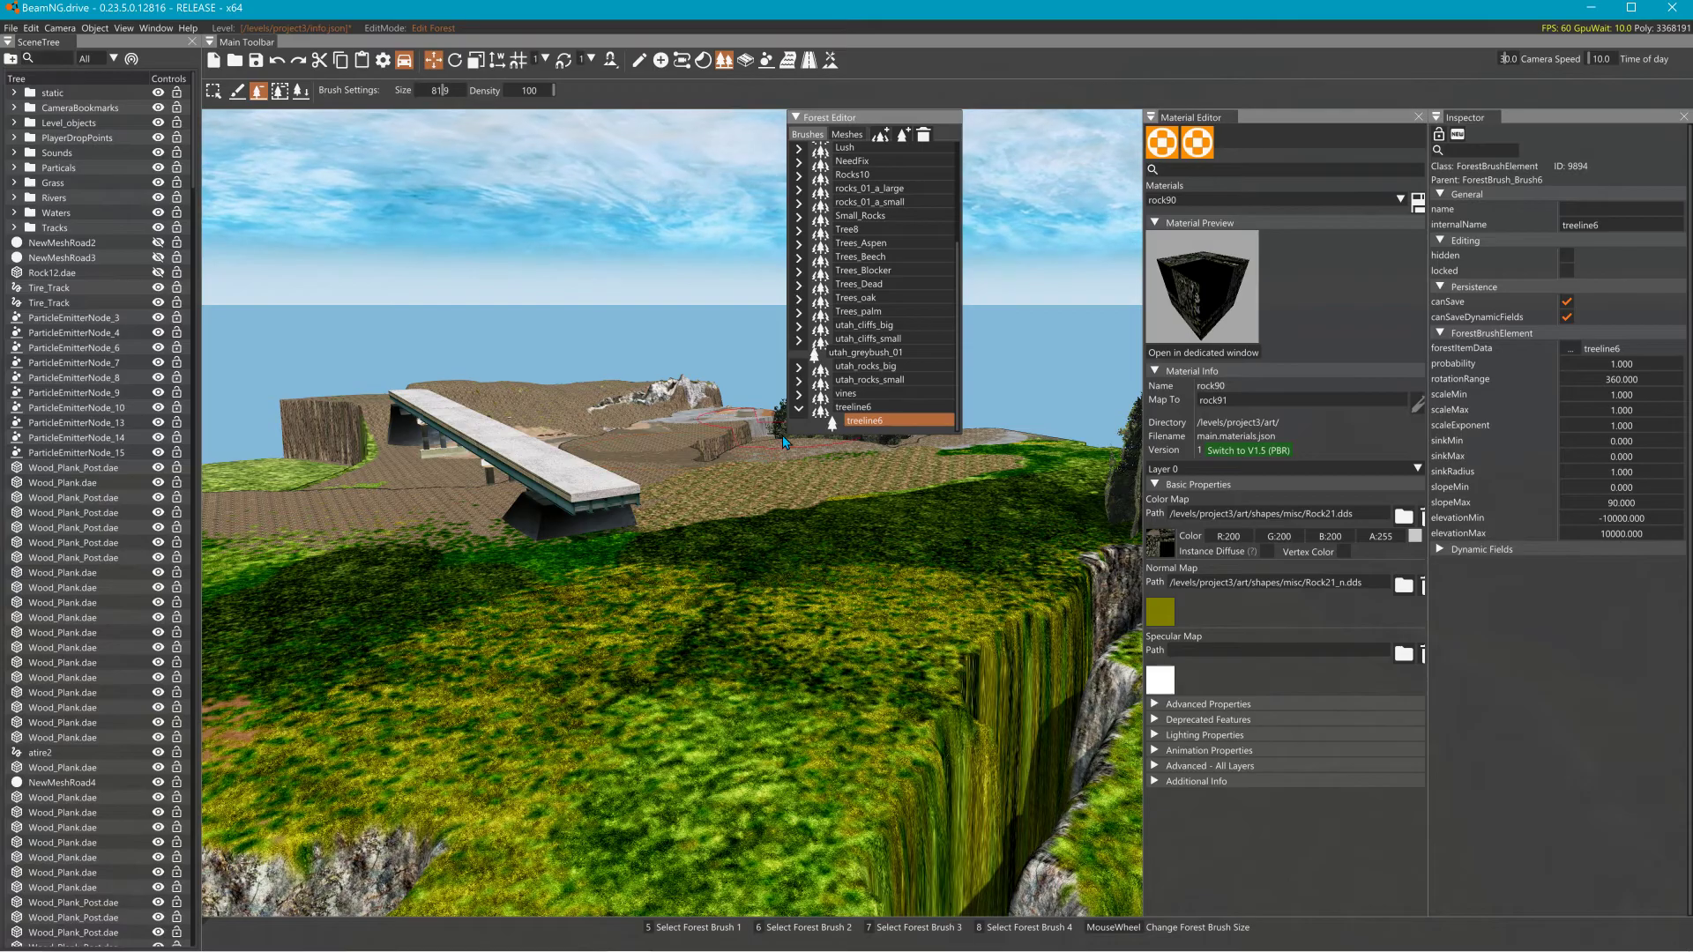
drag(788, 430, 818, 435)
mouse_move(817, 452)
right_down()
mouse_move(608, 452)
mouse_move(545, 412)
right_up()
click(611, 451)
click(643, 451)
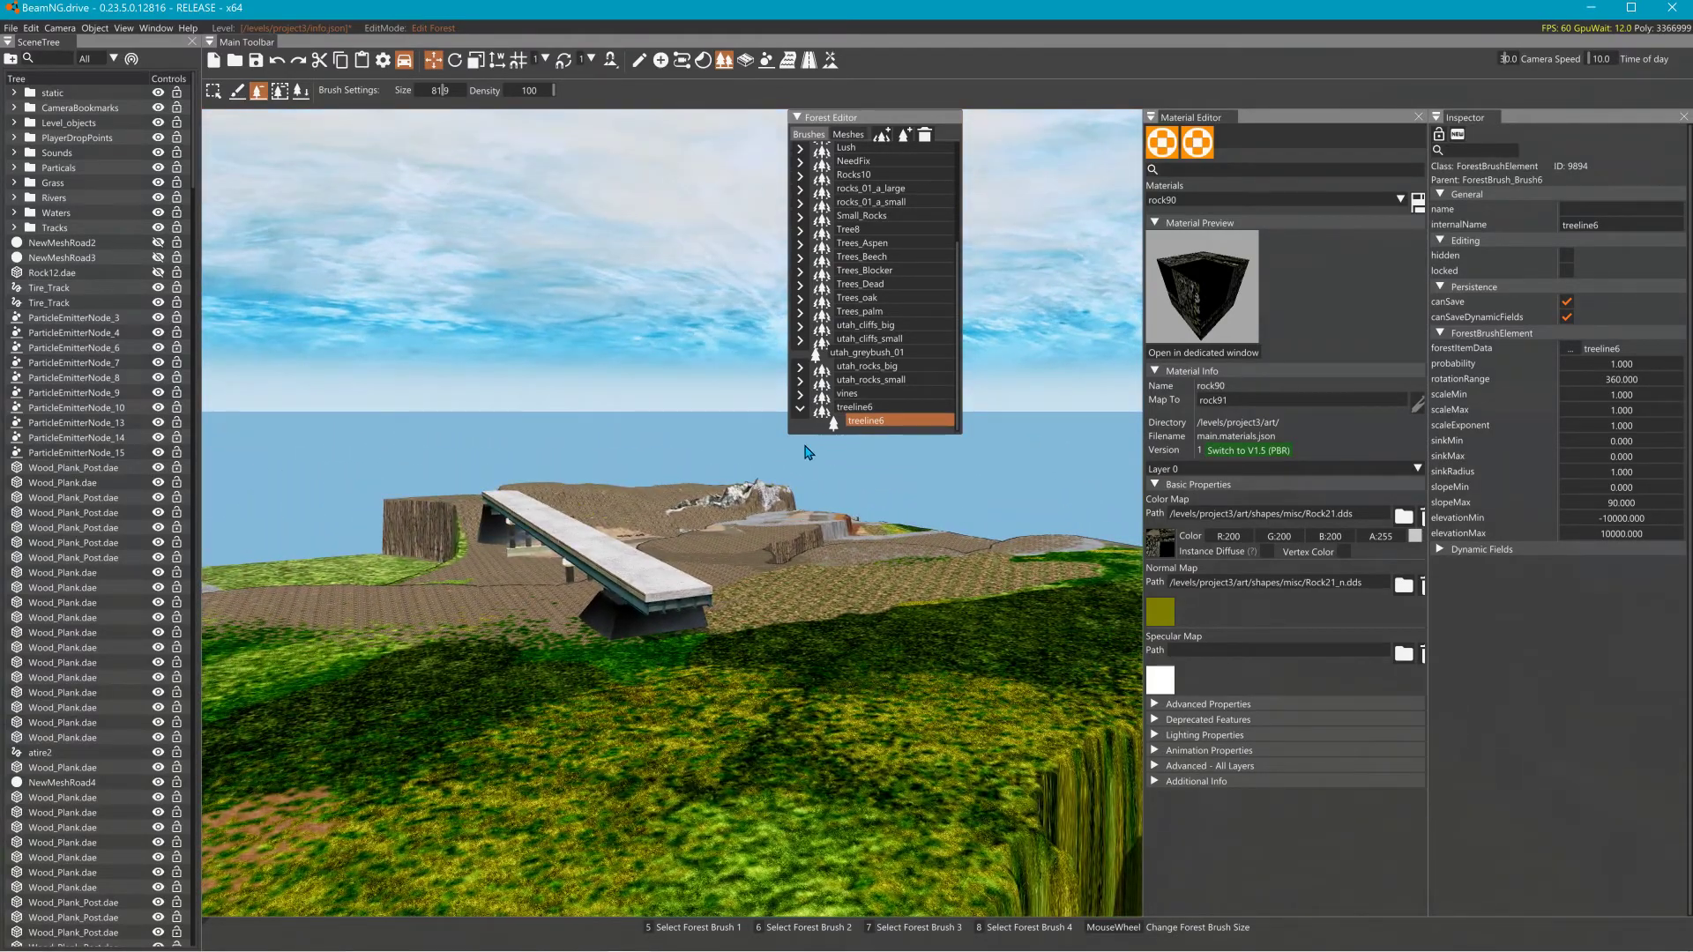
Add ash5.dae from /Levels/Project3/art/shapes/misc/ as a new forest mesh.
click(853, 137)
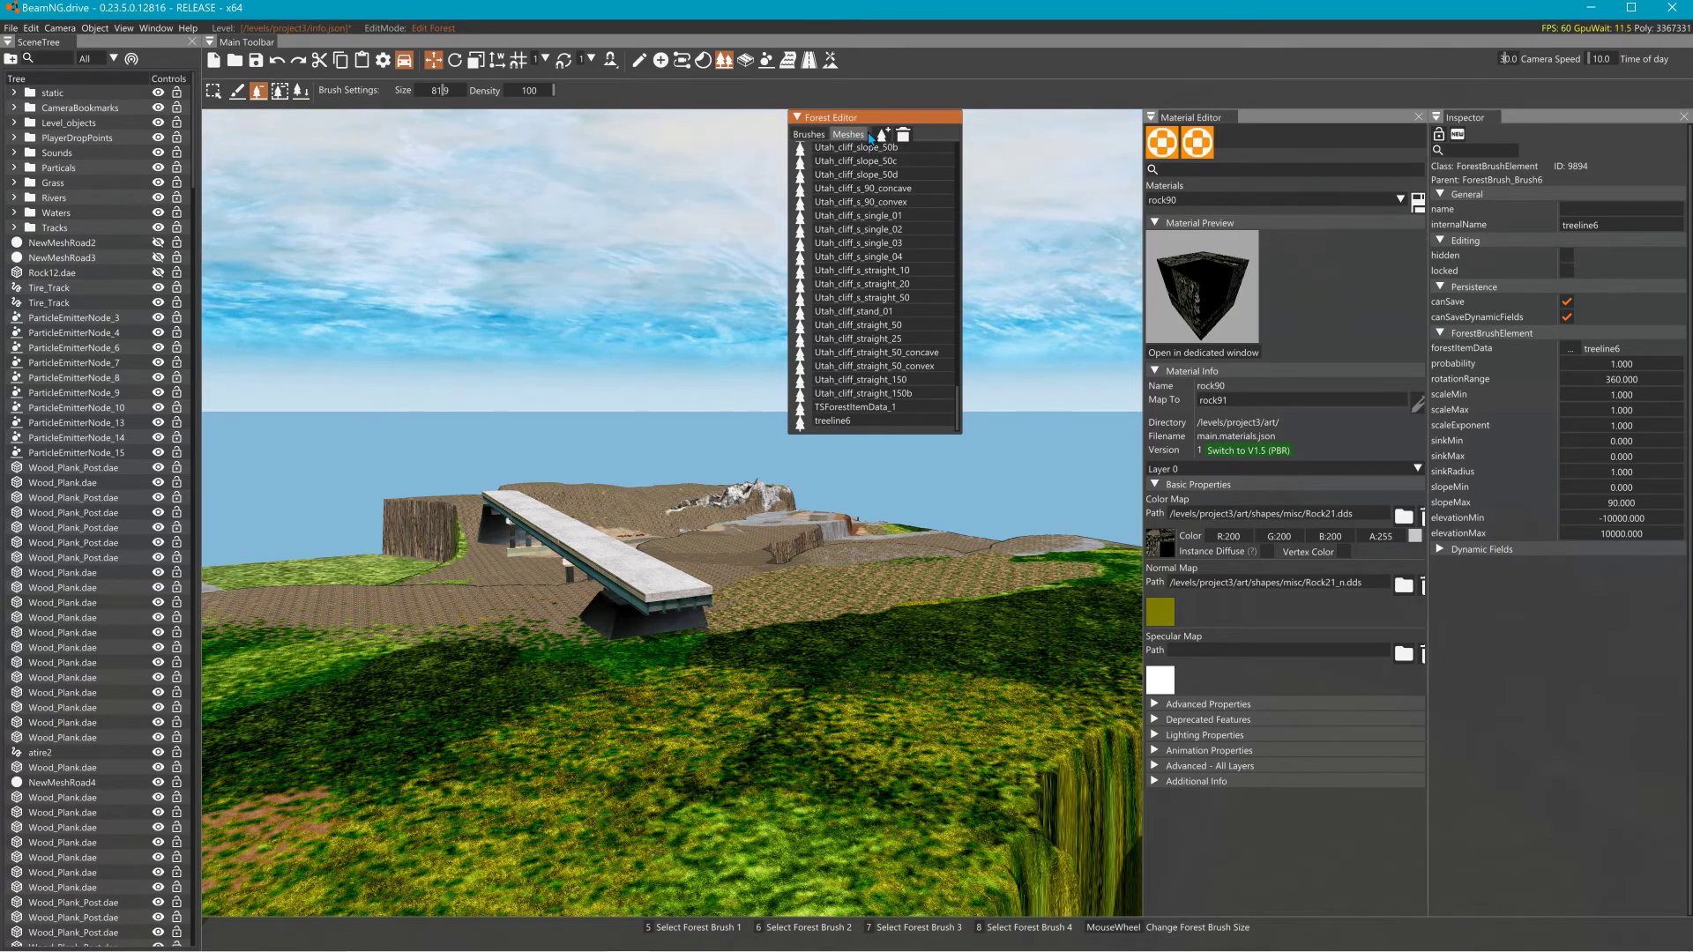
click(882, 135)
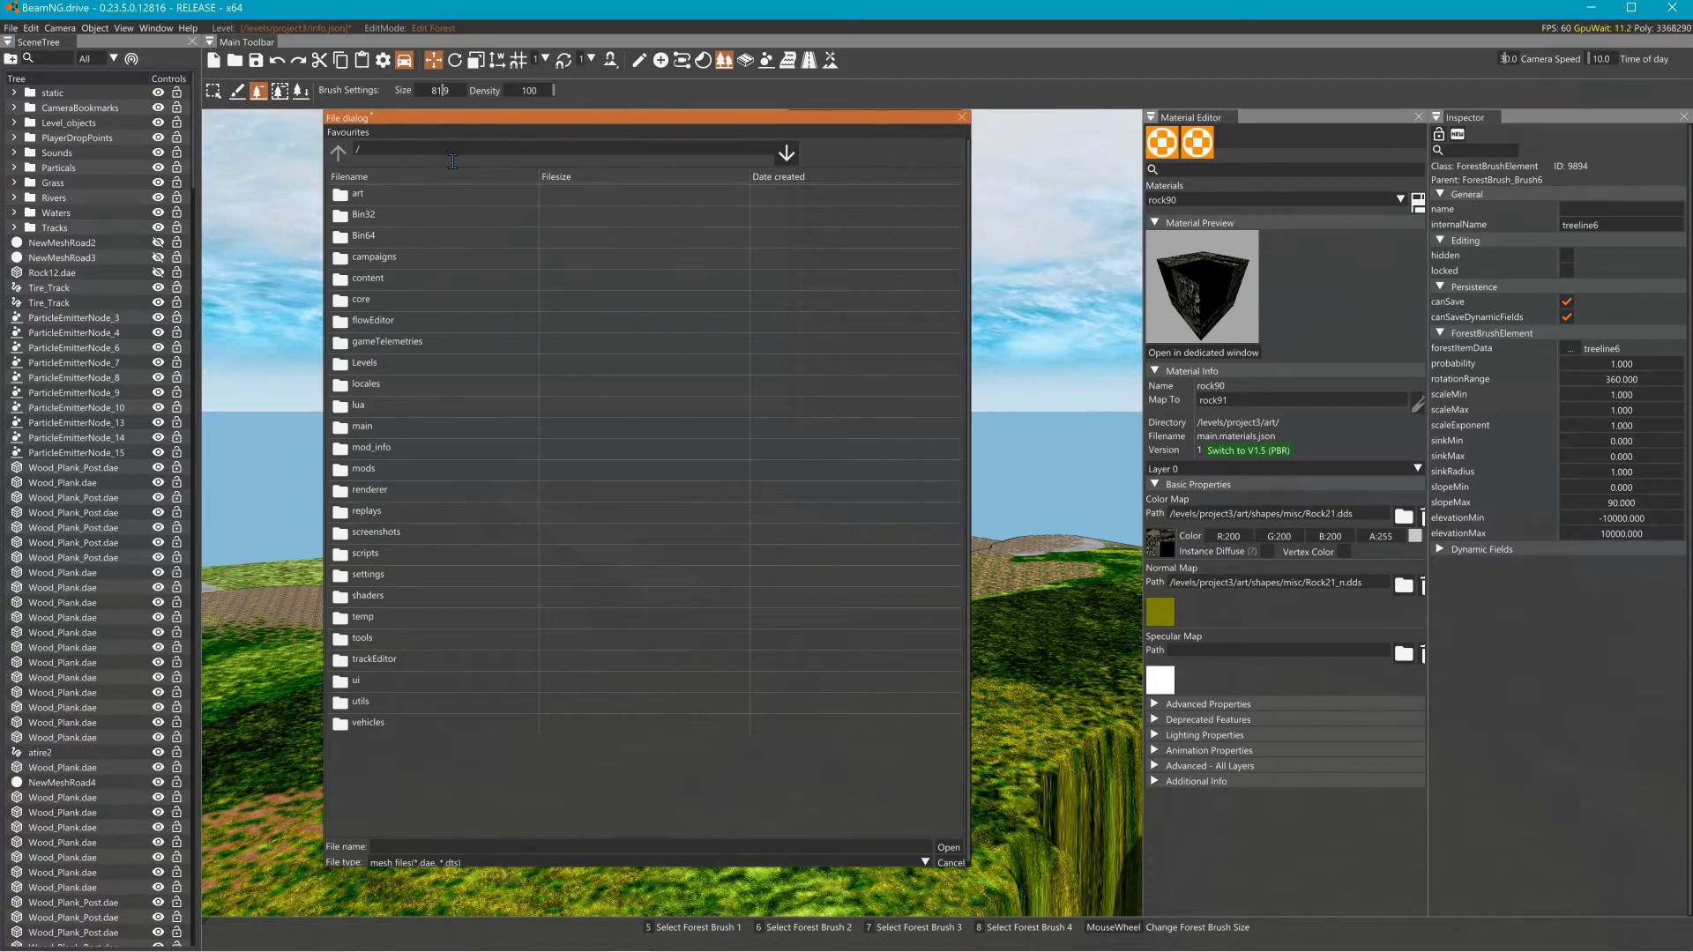
double_click(365, 362)
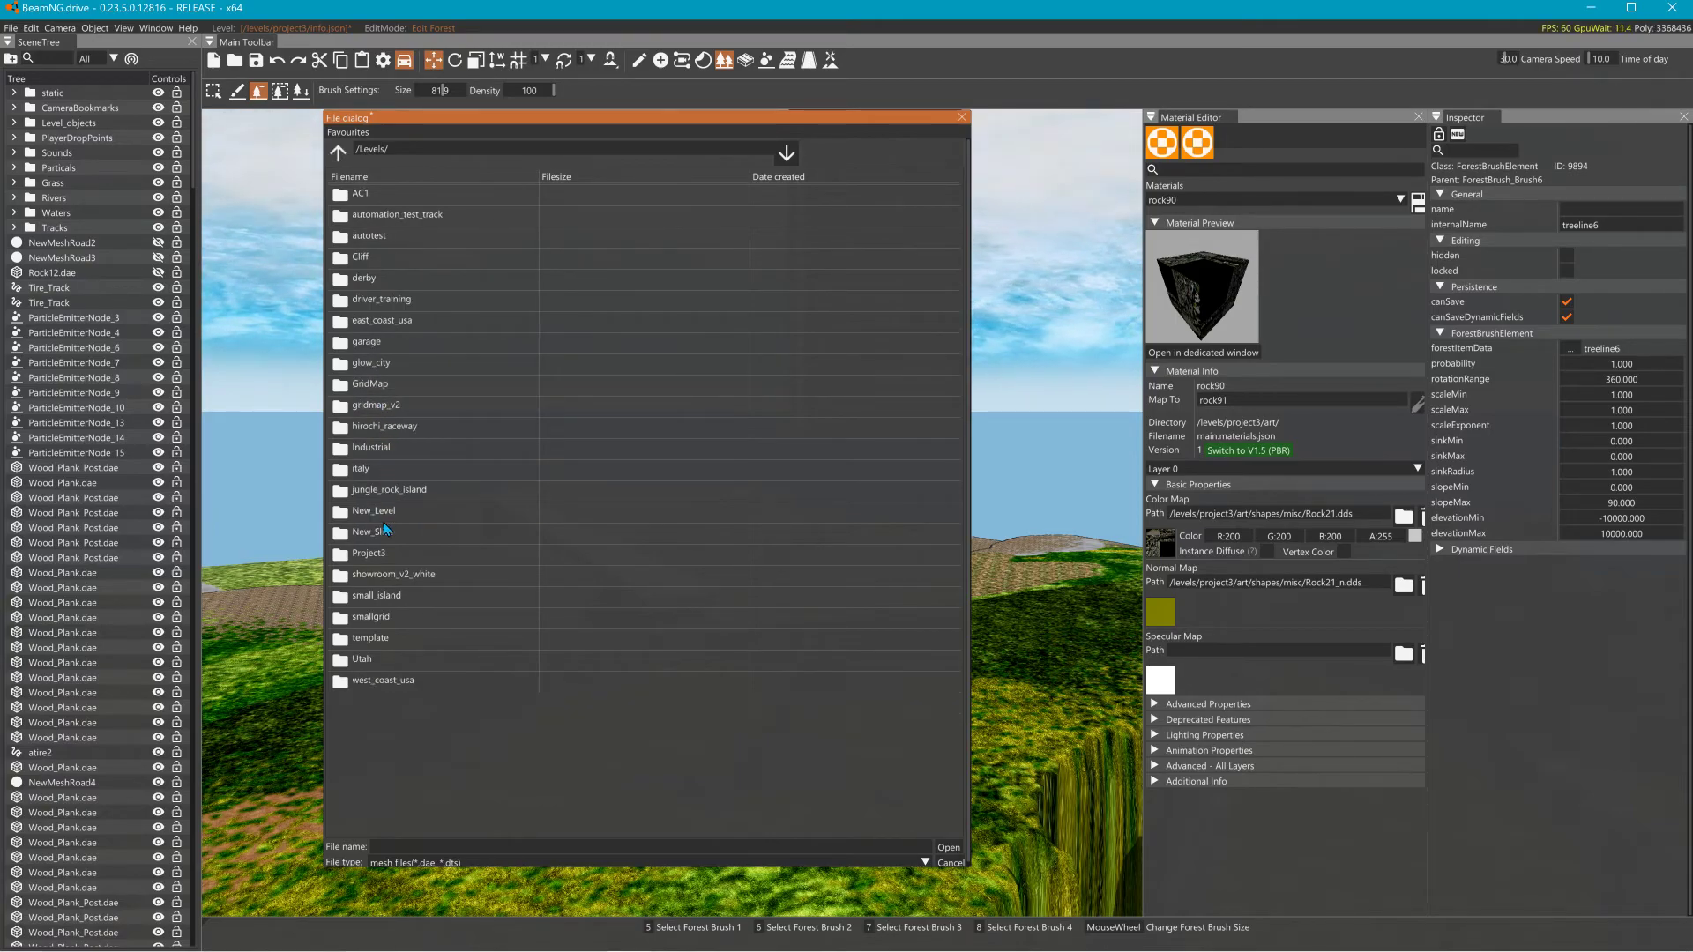
double_click(377, 553)
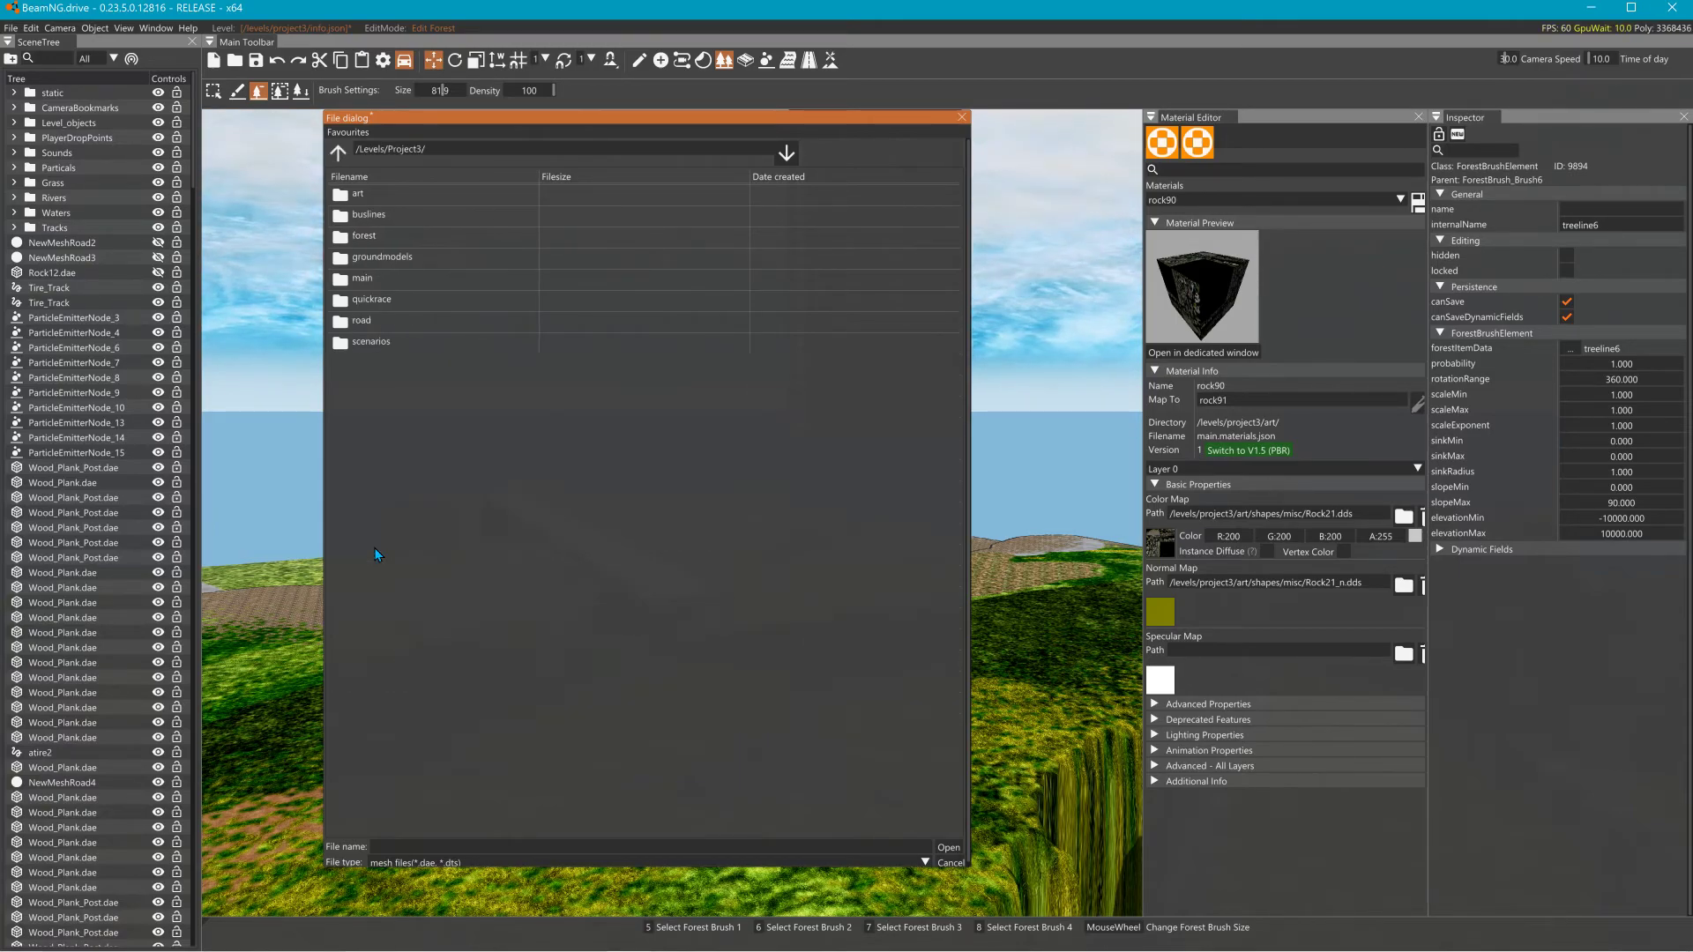
double_click(366, 195)
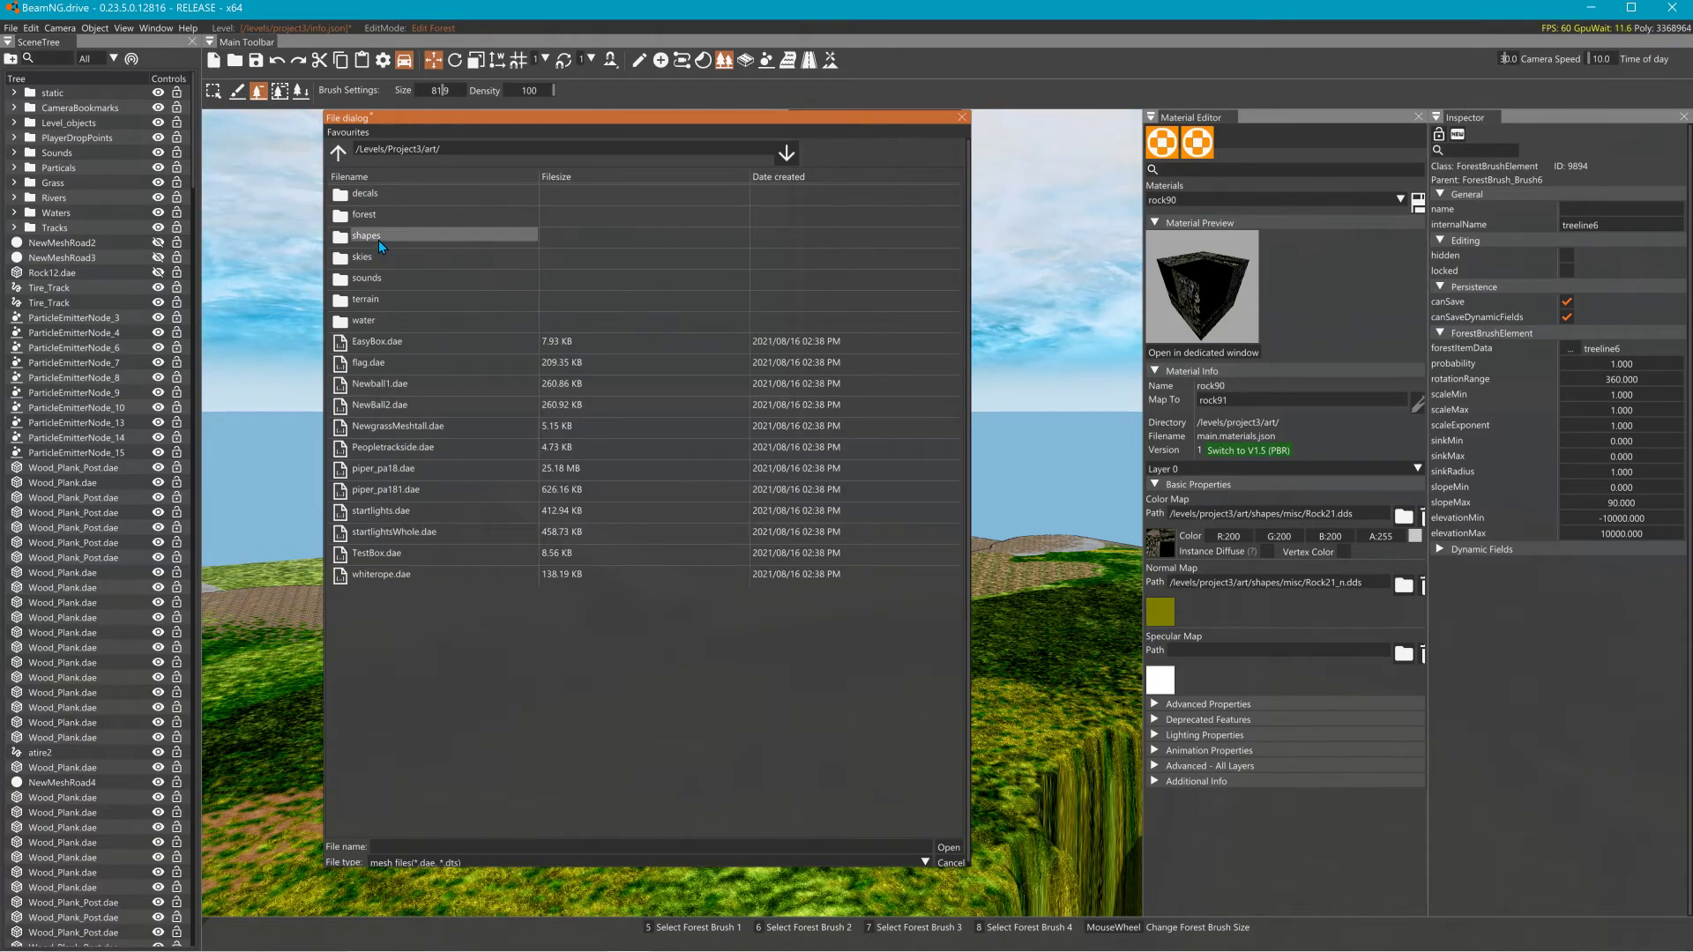
double_click(378, 238)
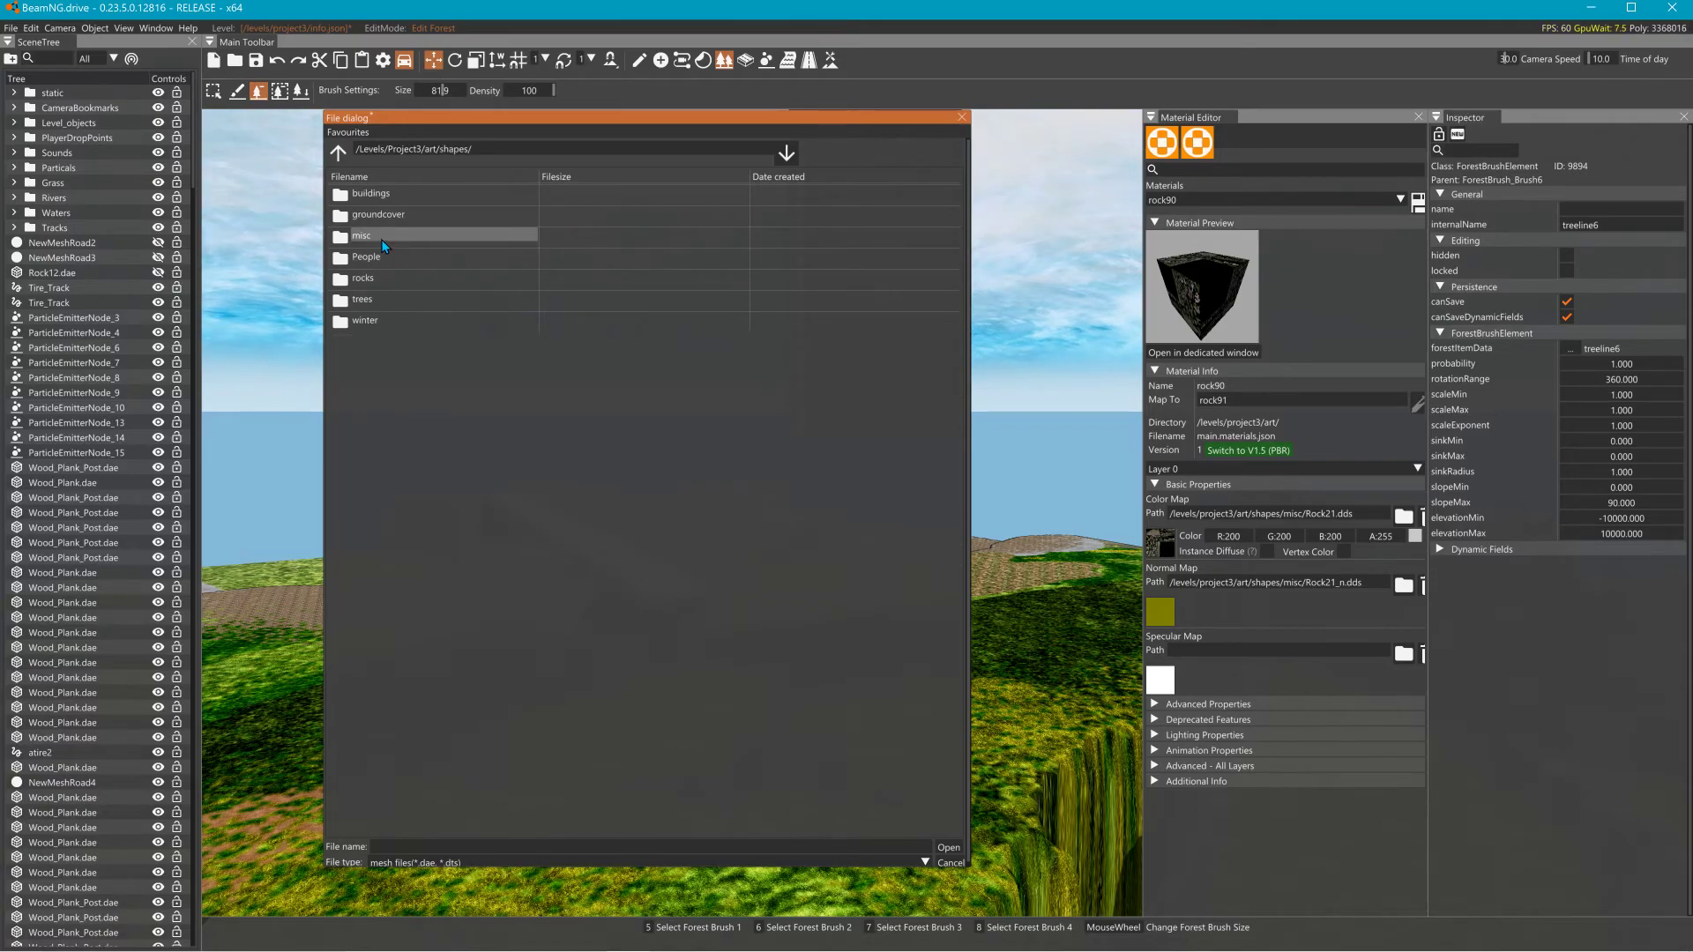
double_click(381, 240)
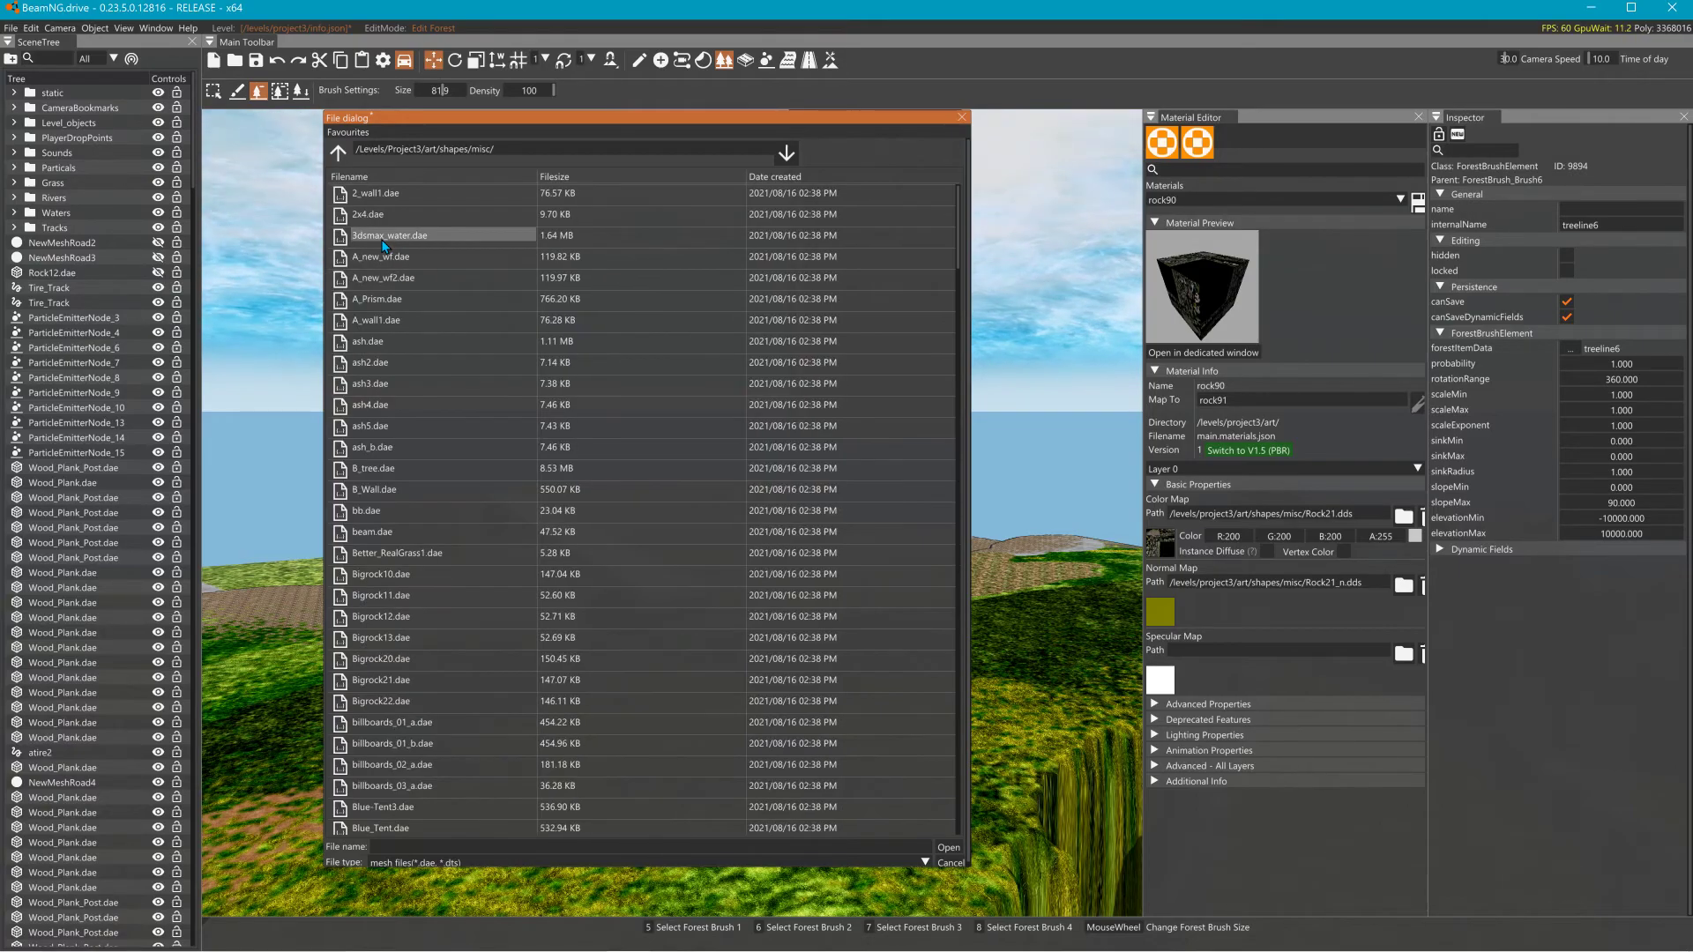
click(388, 429)
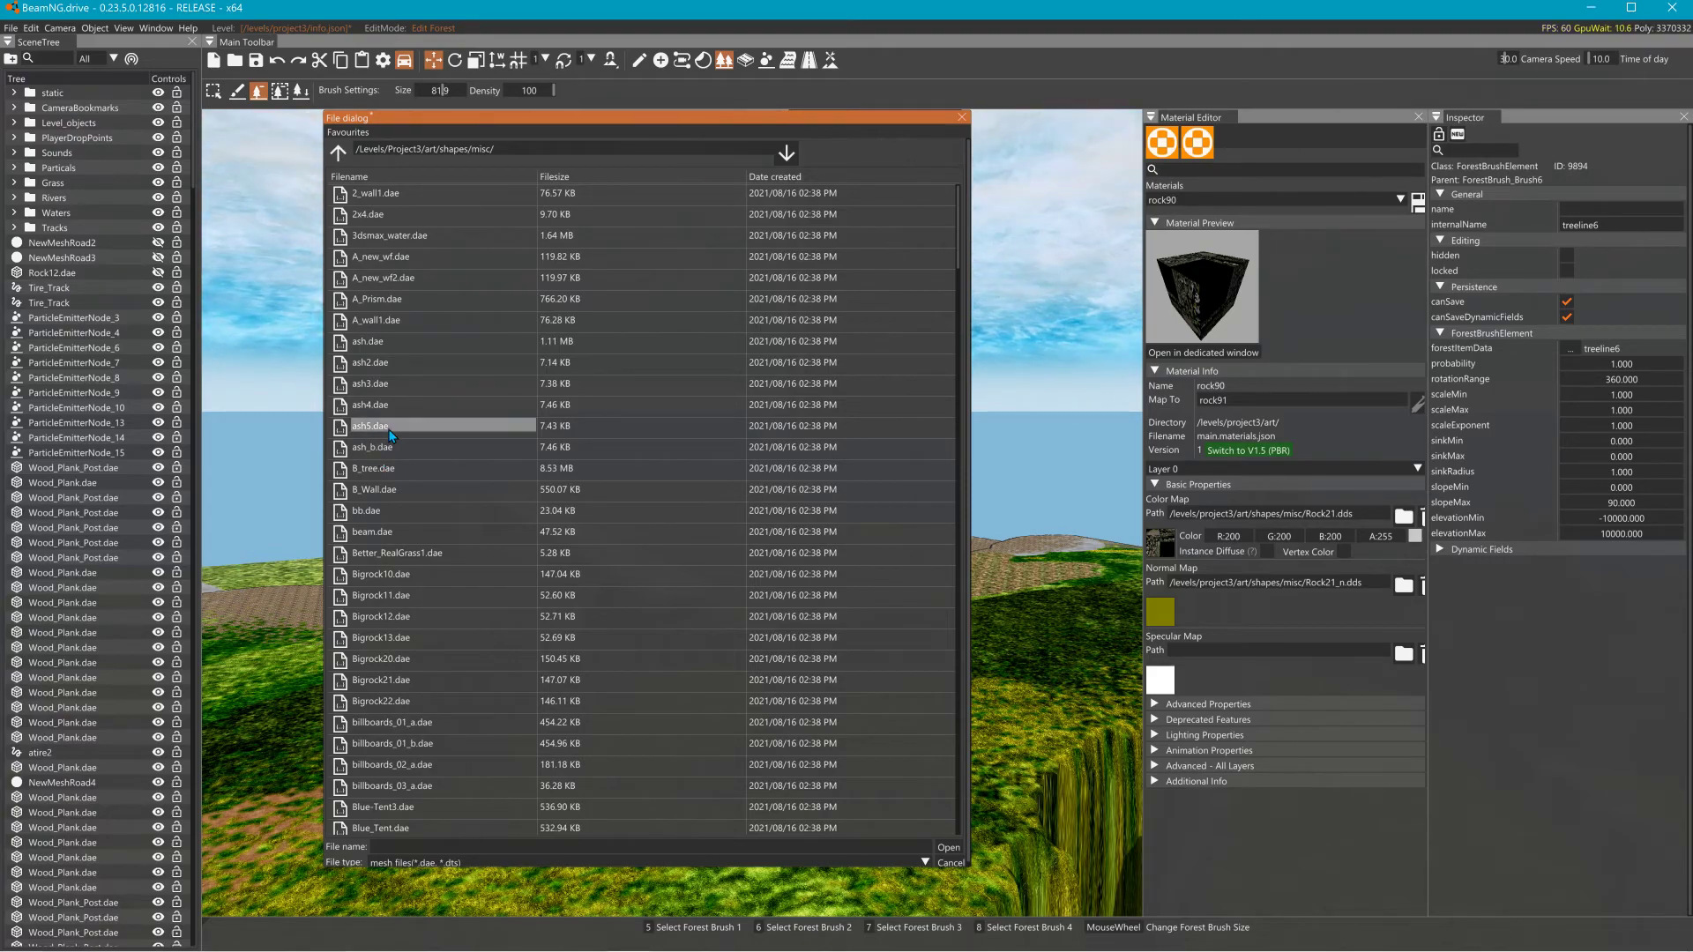
click(951, 848)
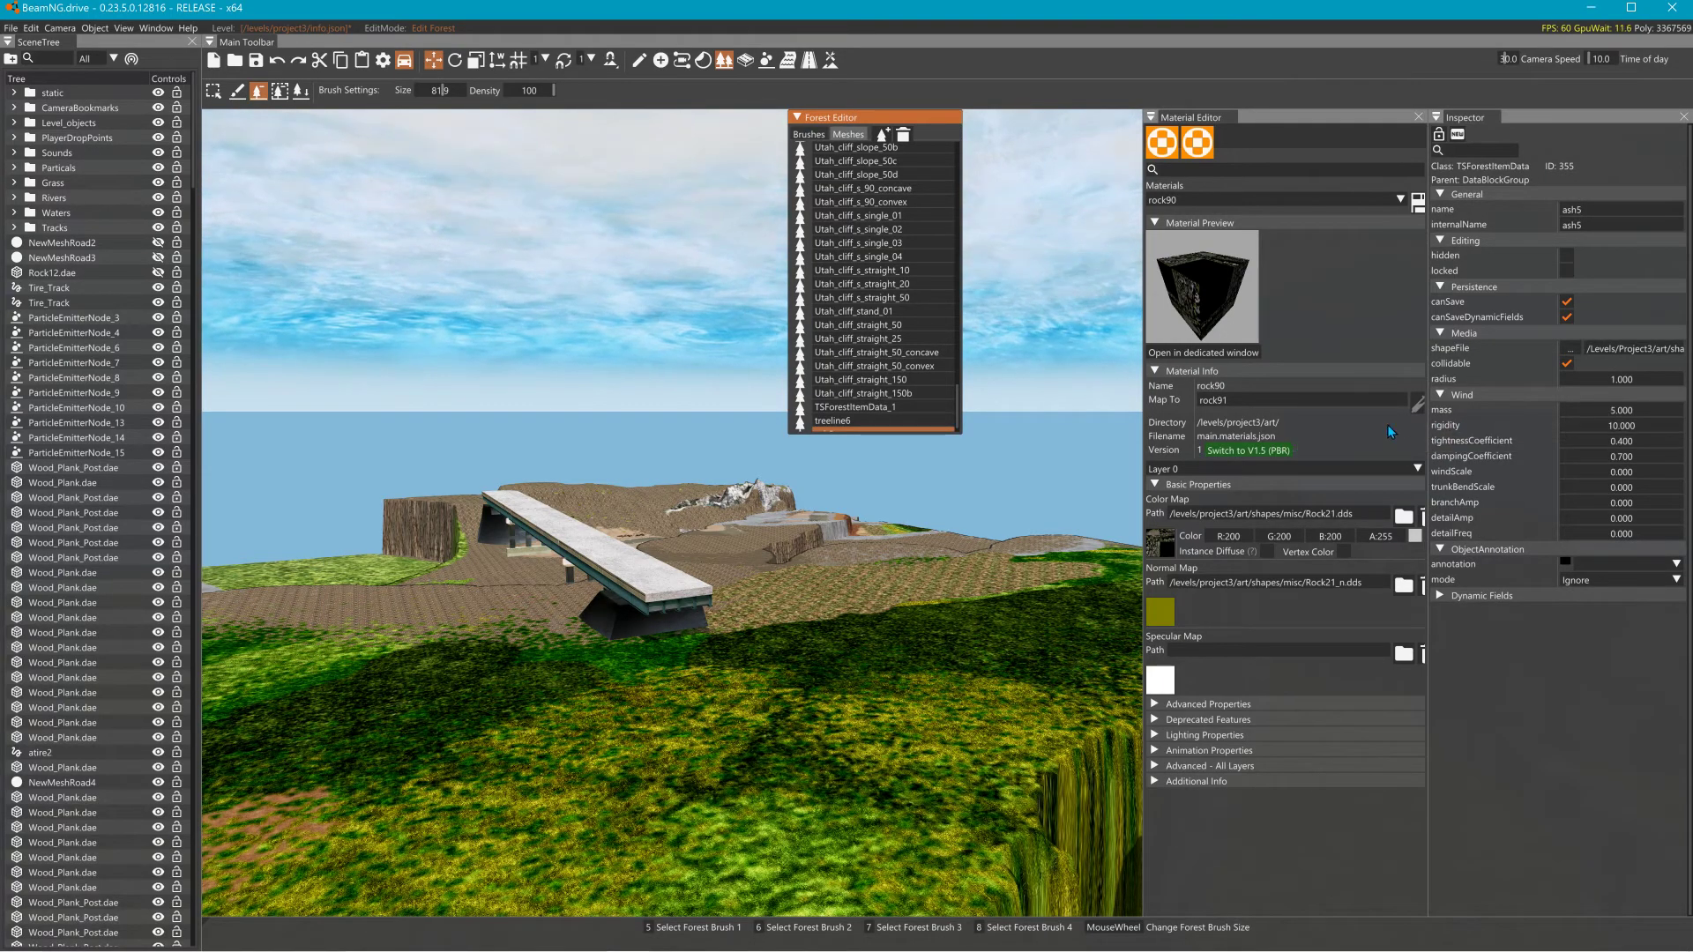
scroll(901, 388, down, 1)
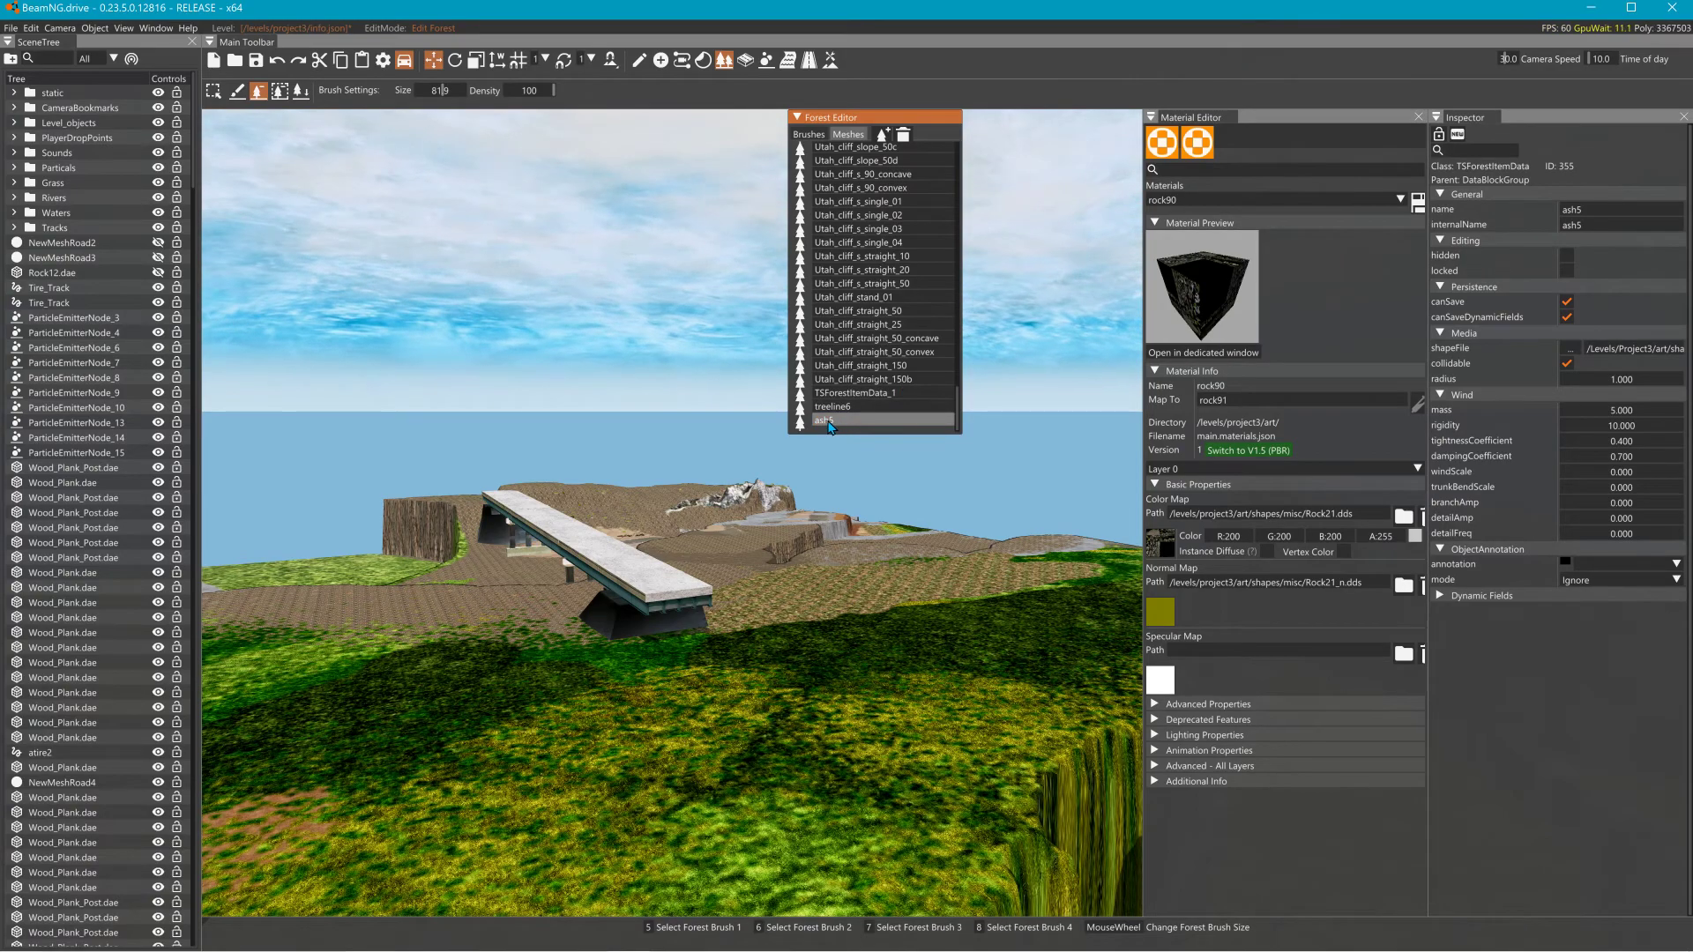
Add a new forest brush element and name it ash5.
click(808, 134)
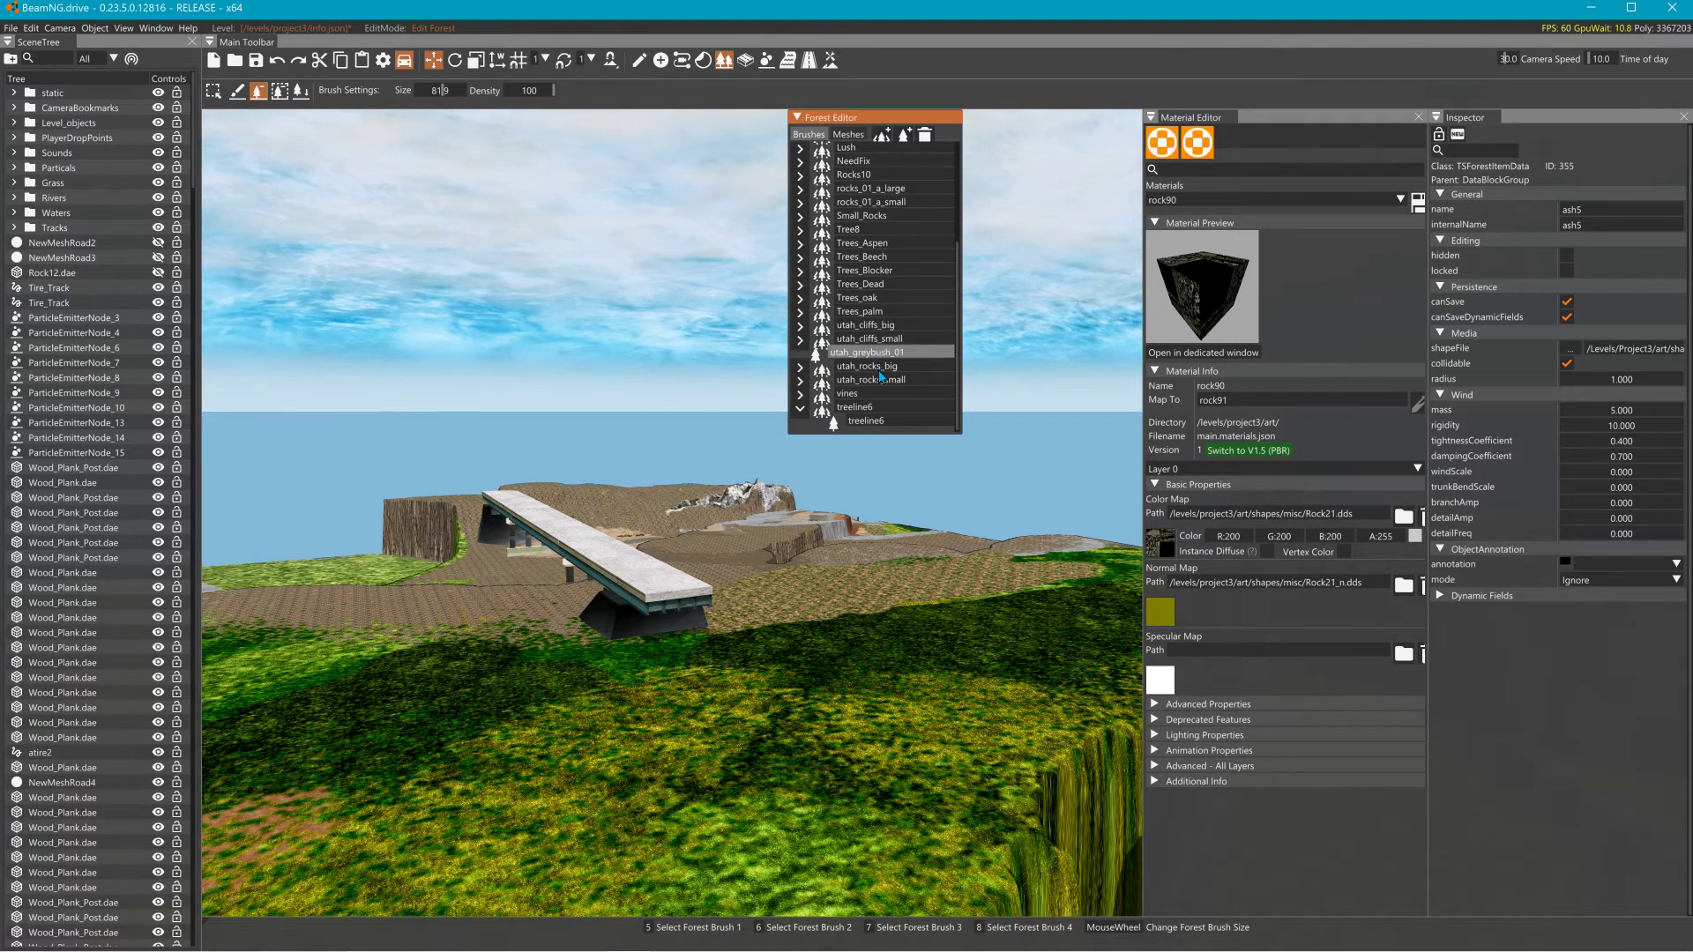
click(864, 421)
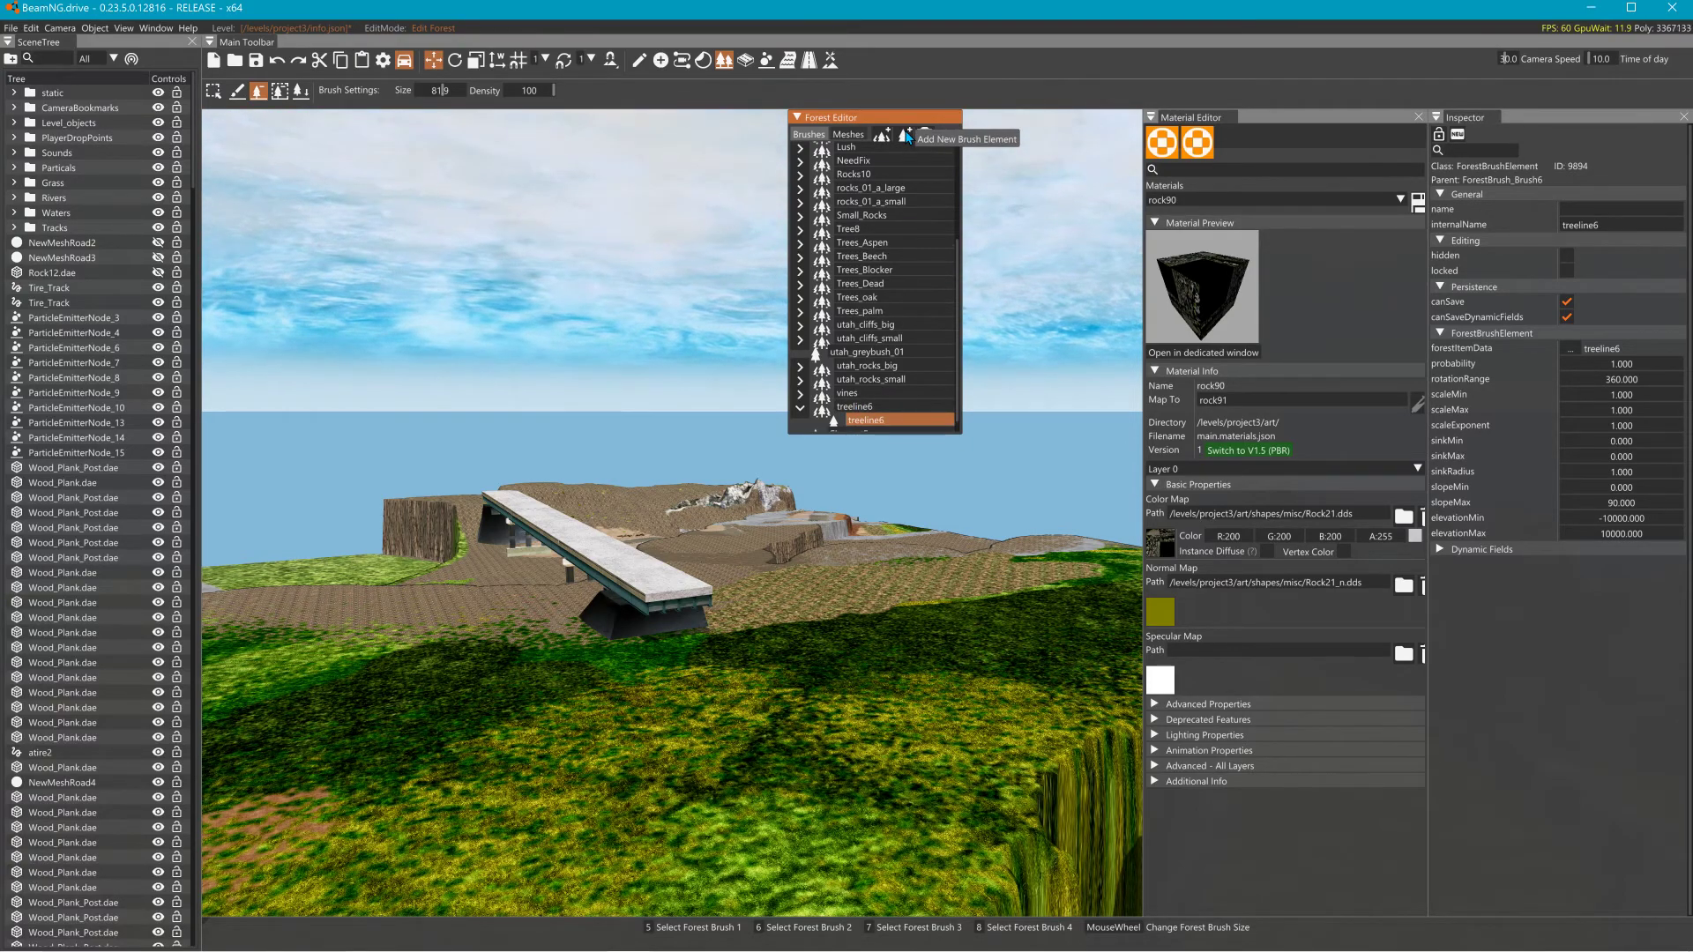
scroll(886, 411, down, 1)
double_click(868, 421)
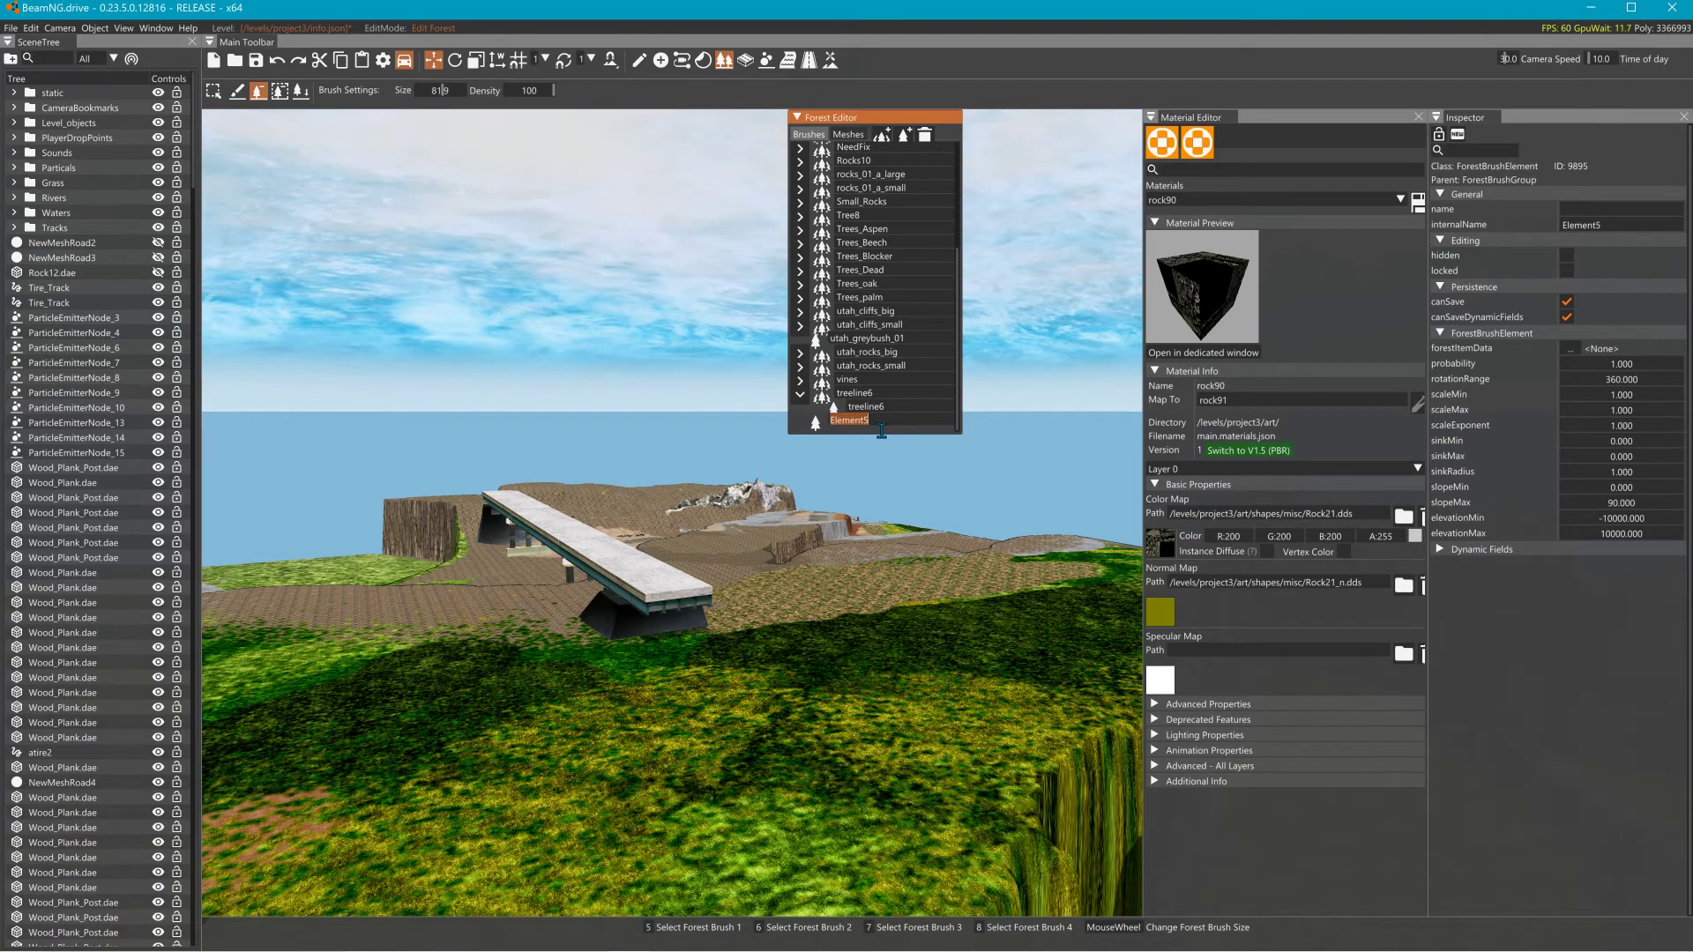
text(ash5)
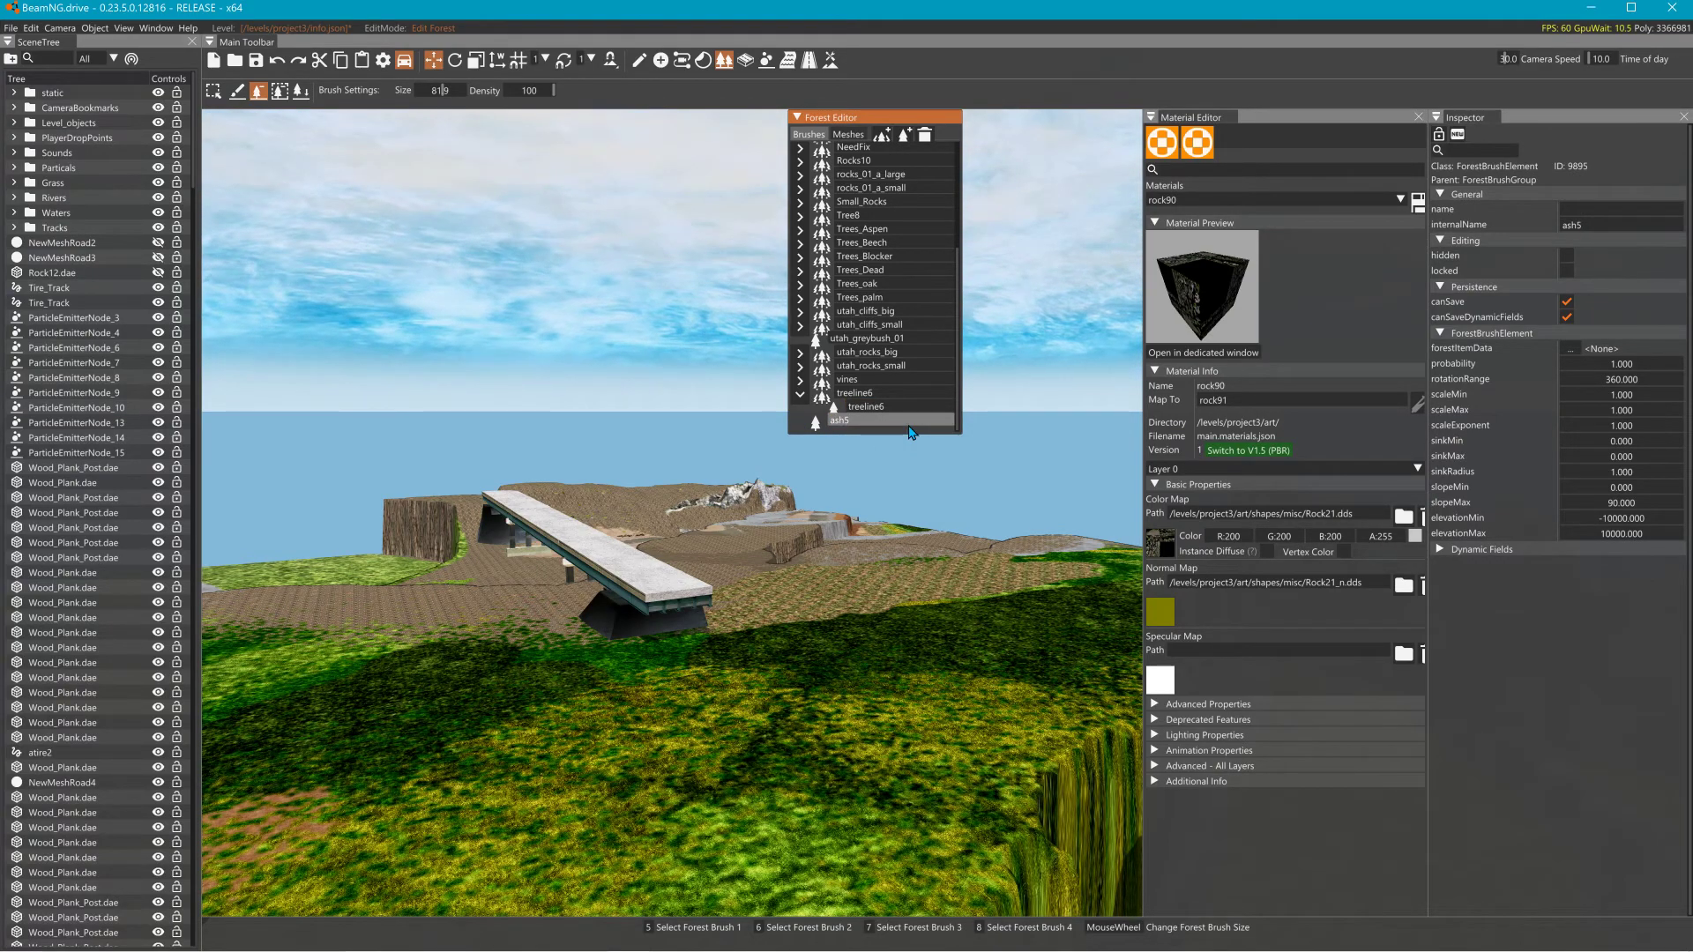
Assign the ash5 mesh as the forest item data of the ash5 brush element.
click(1569, 349)
scroll(1534, 476, down, 5)
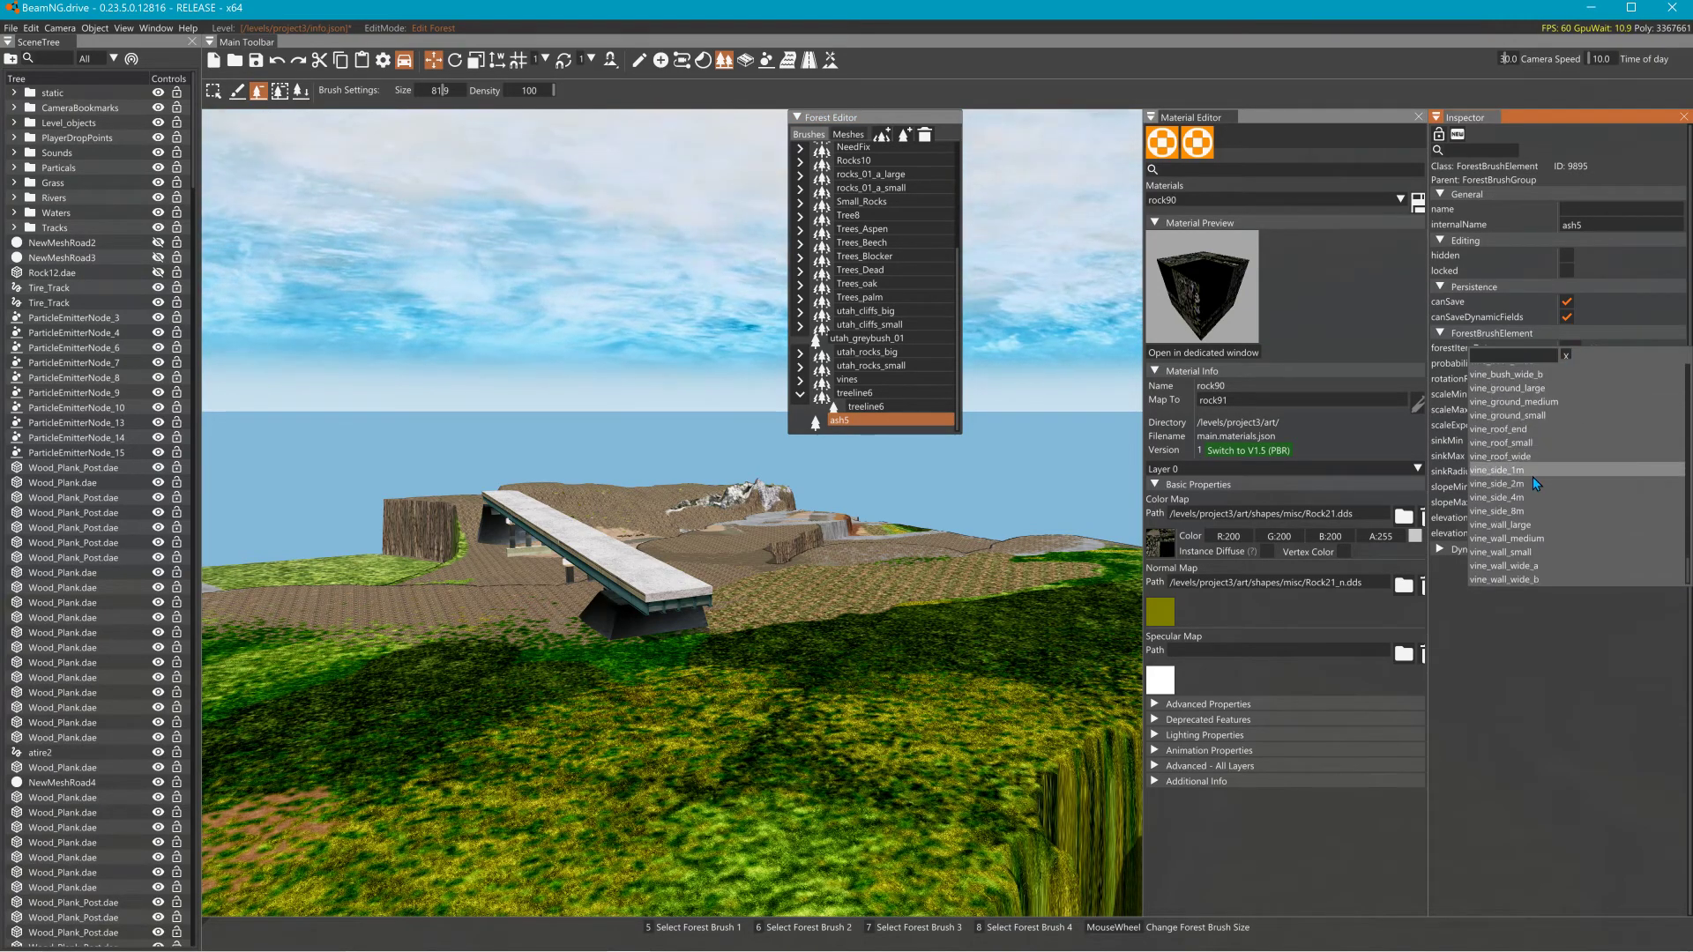
scroll(1551, 476, up, 10)
scroll(1550, 477, up, 10)
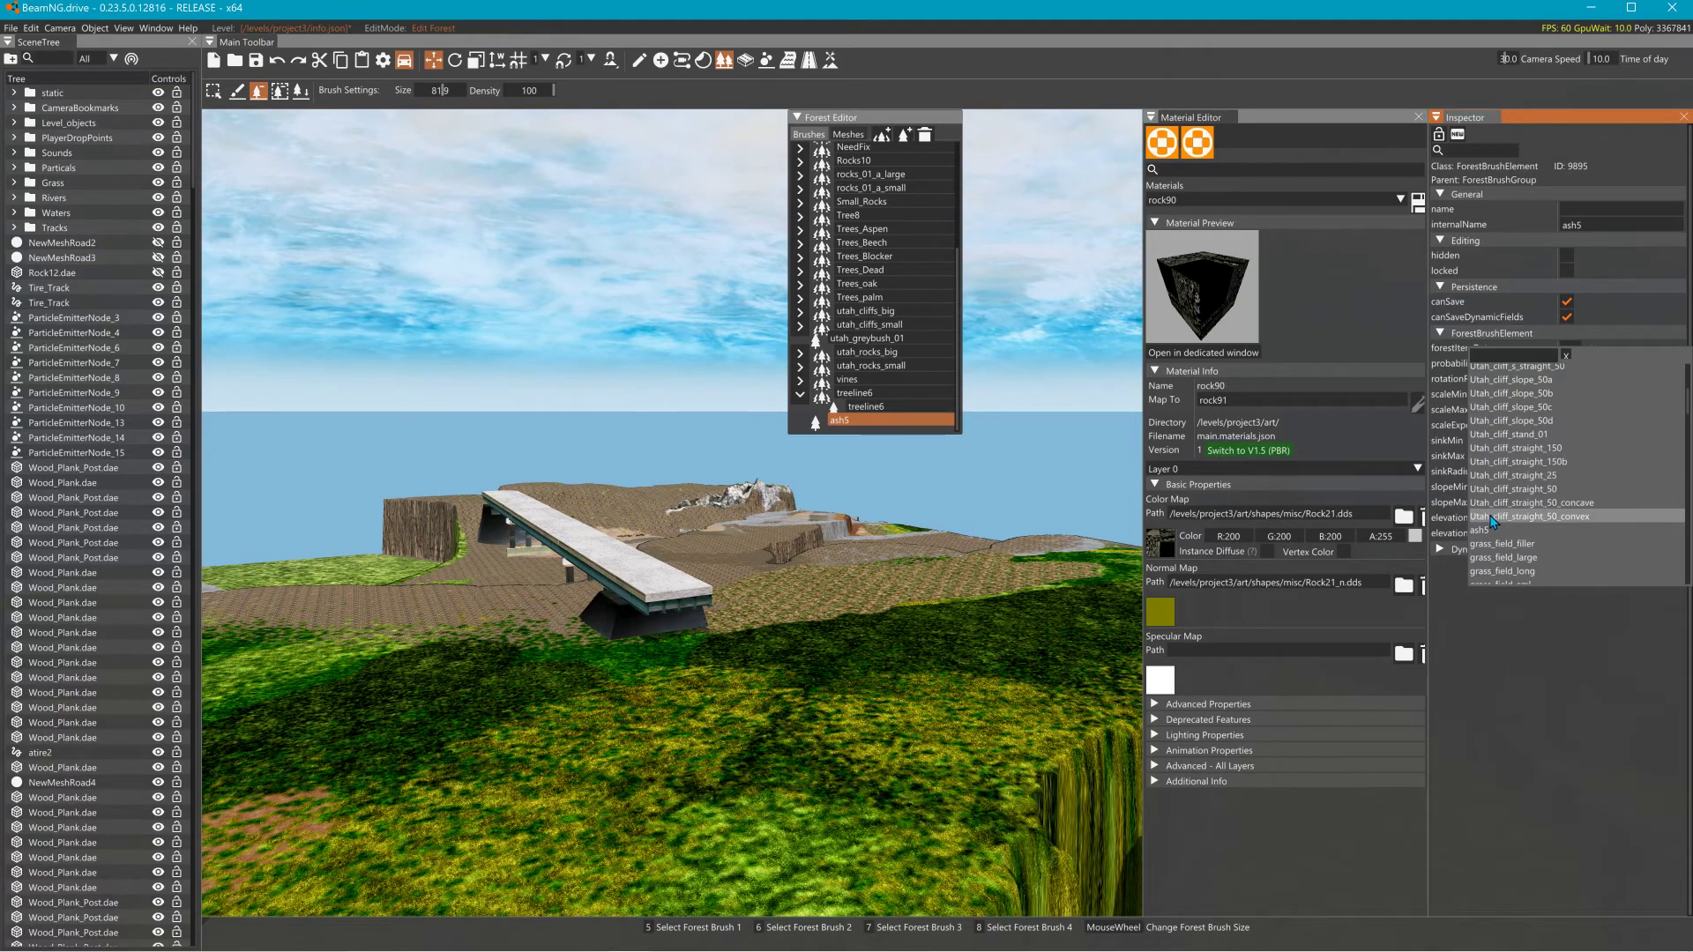
click(1491, 531)
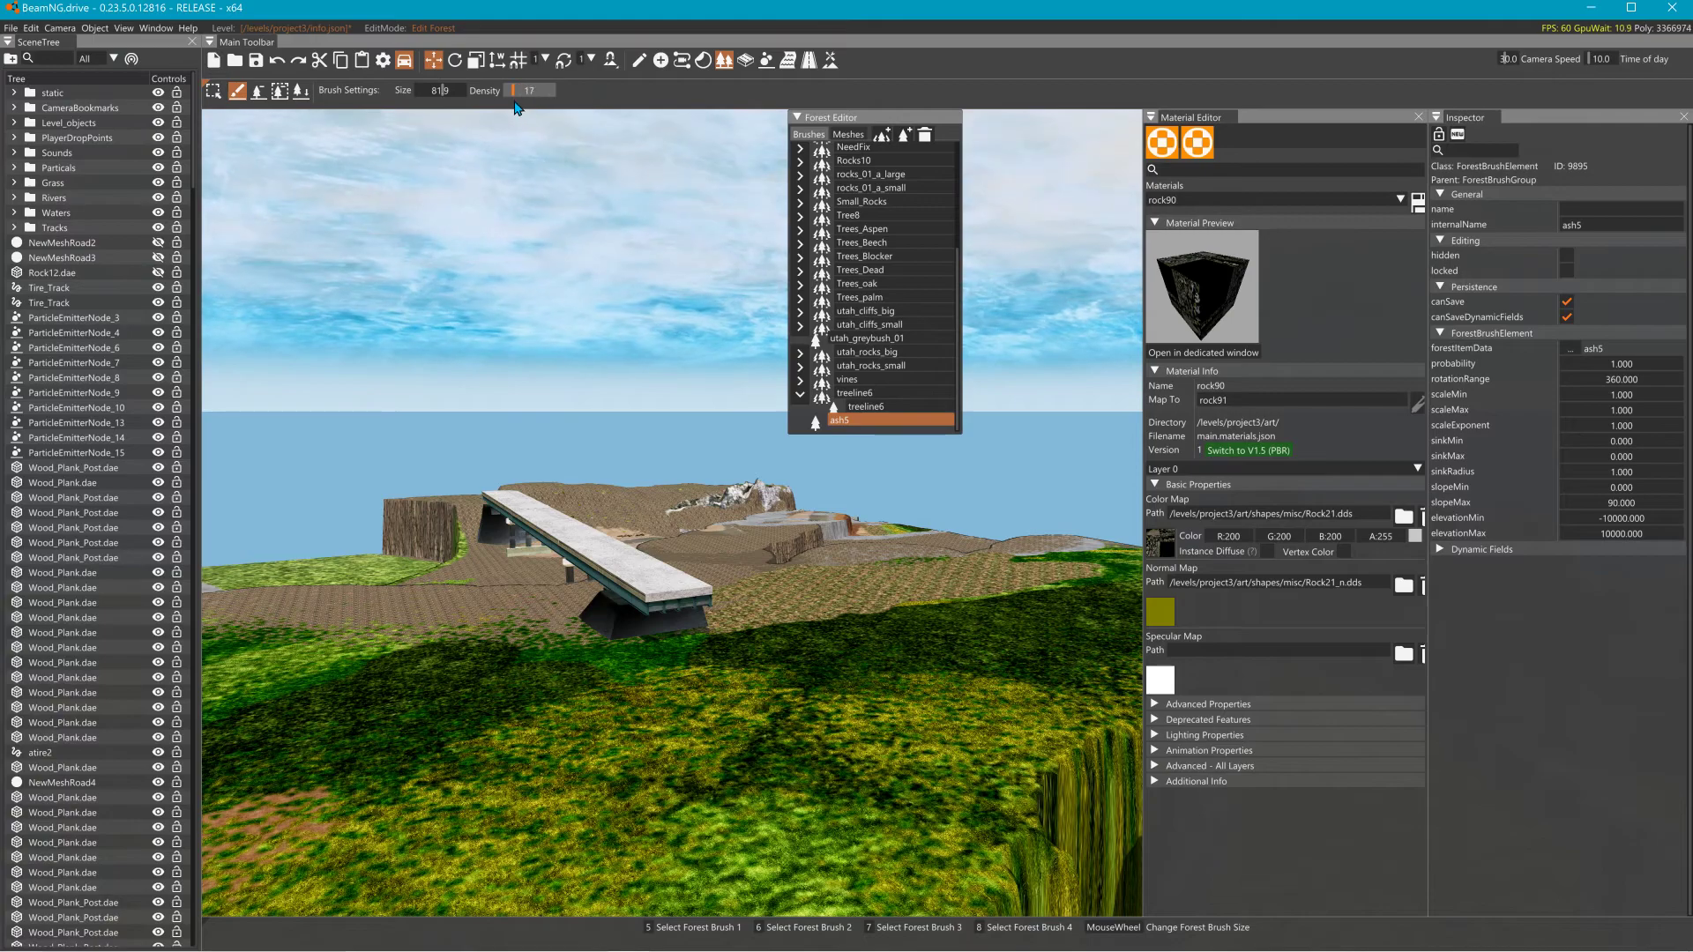
Set the paint brush density to 17 and paint a patch of ash5 trees beside the bridge.
click(866, 607)
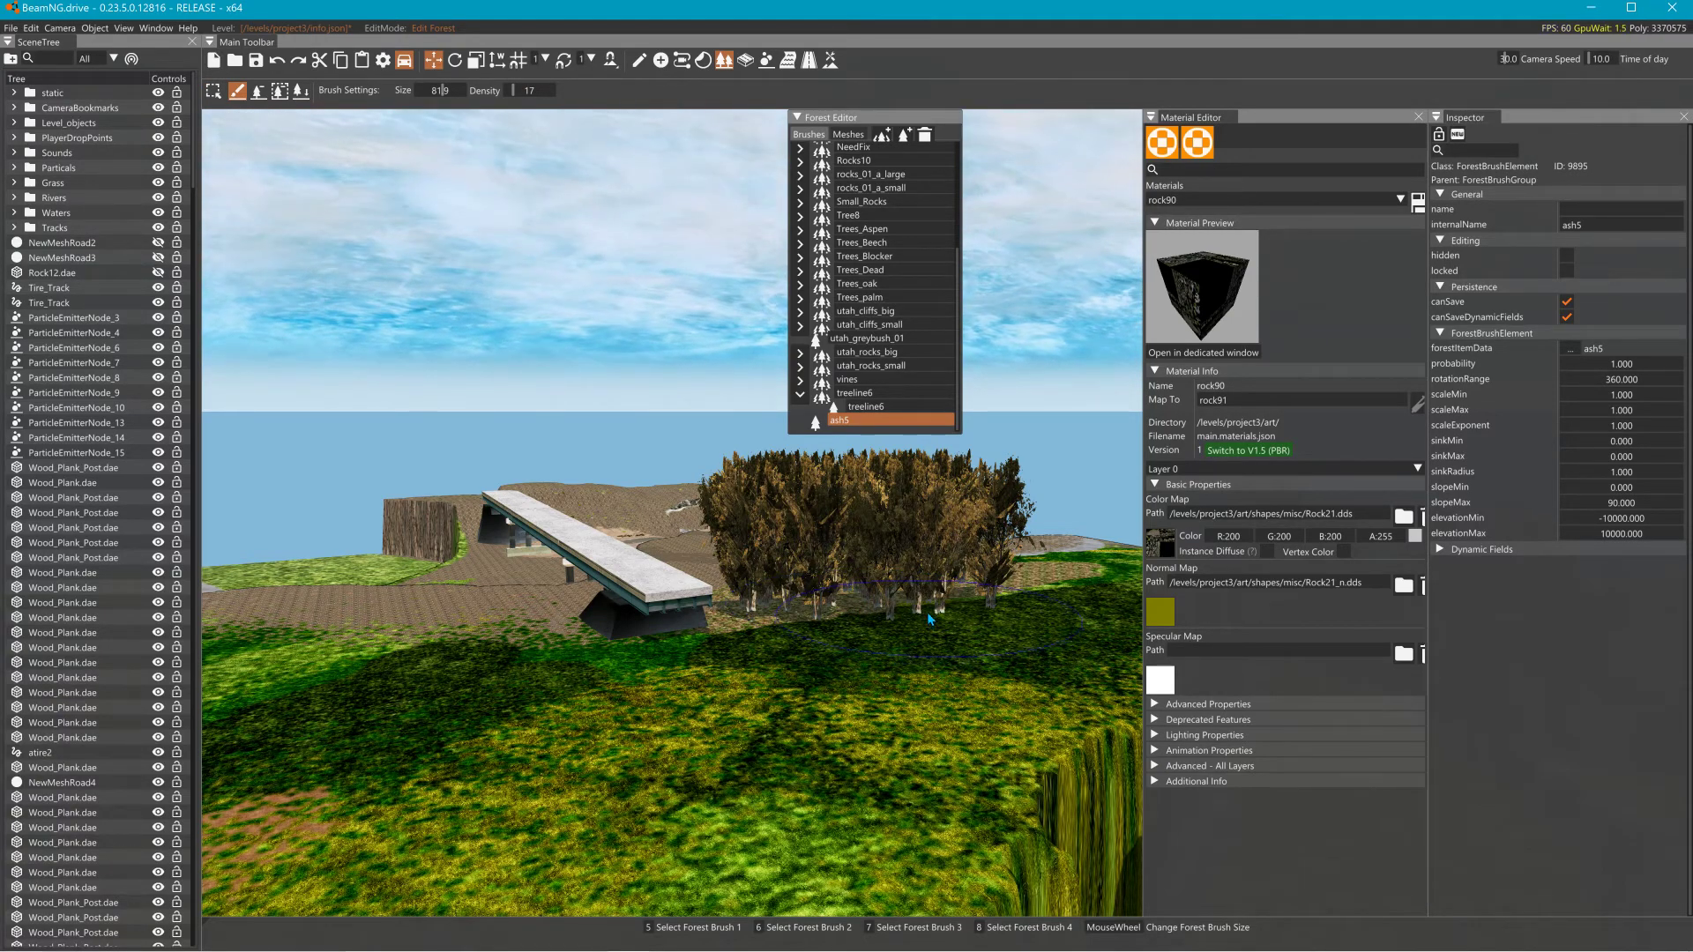
Replace the dense ash5 patch with sparser trees at brush density 3, adding single trees in front of the bridge at brush size 2.4.
key(ctrl+z)
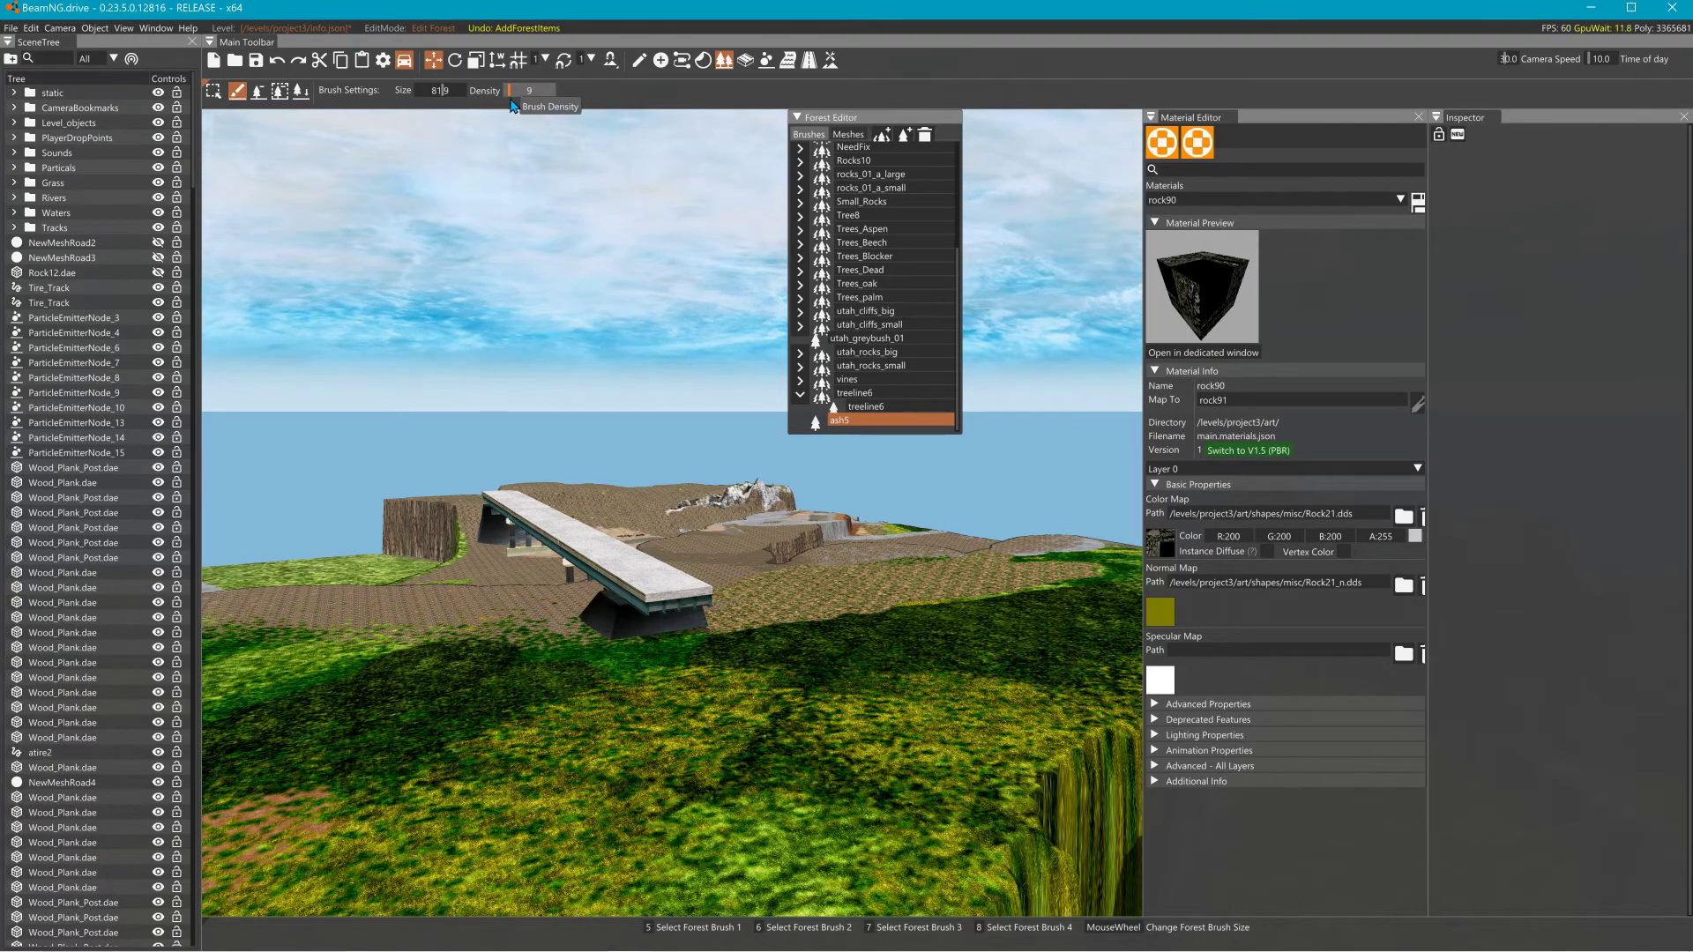
click(897, 621)
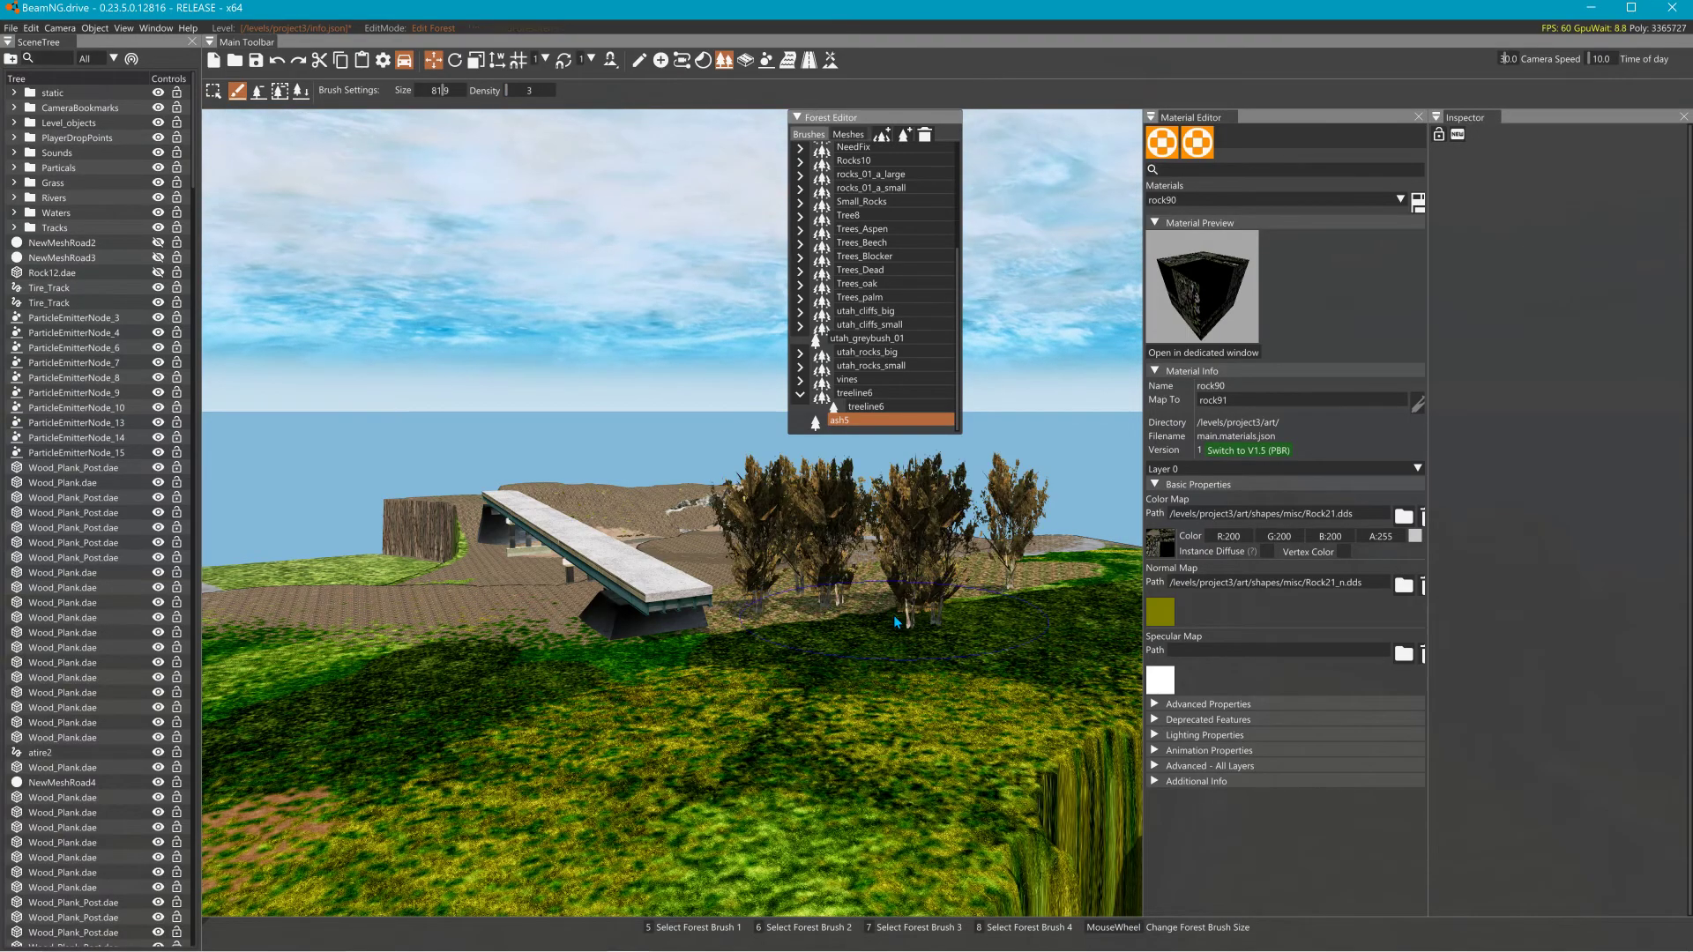
drag(441, 103, 421, 108)
drag(921, 685, 508, 677)
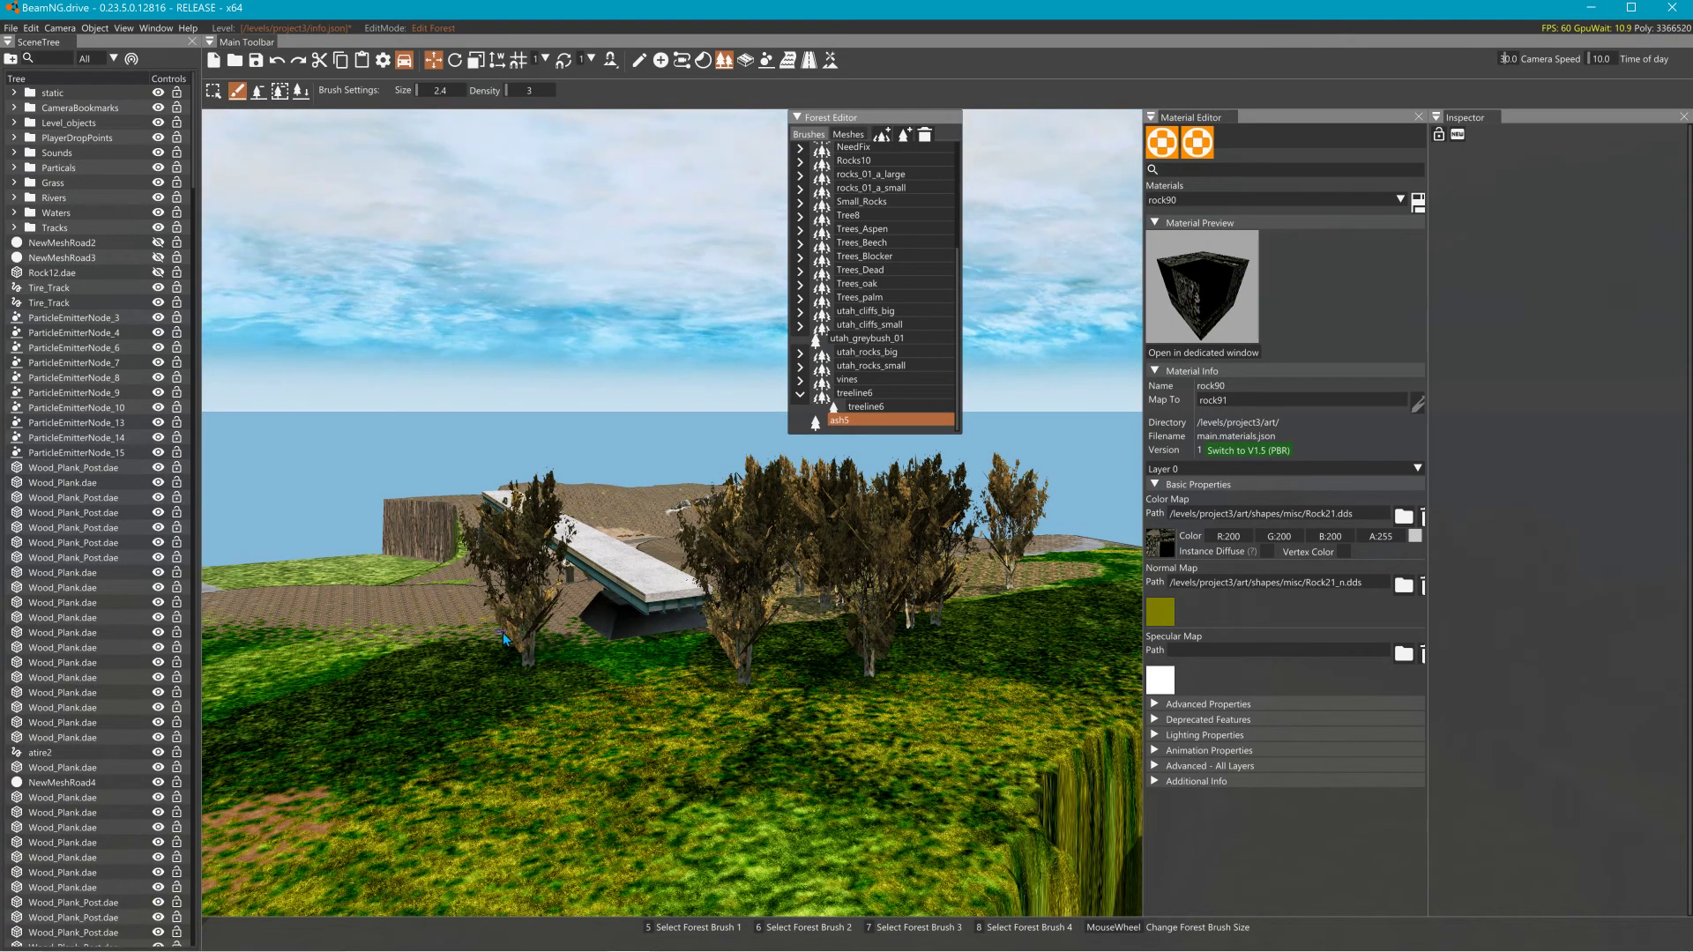
Set the brush size to 150 and paint ash5 trees behind the bridge, first at density 3 and again at density 100.
drag(433, 107, 510, 147)
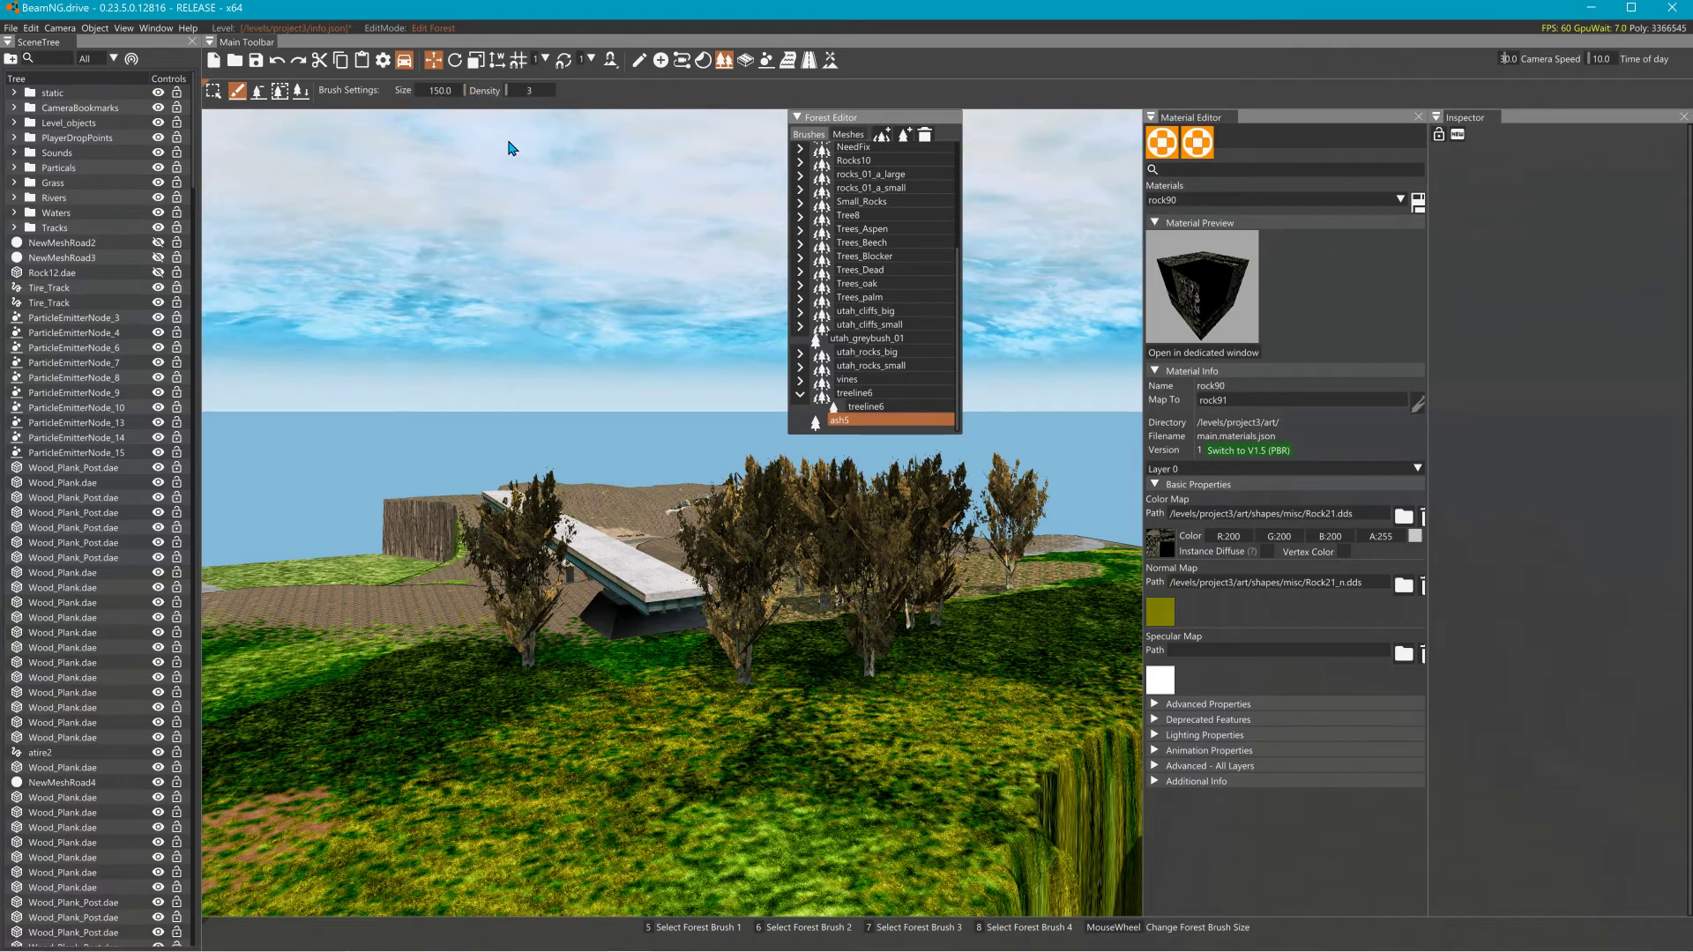
click(664, 517)
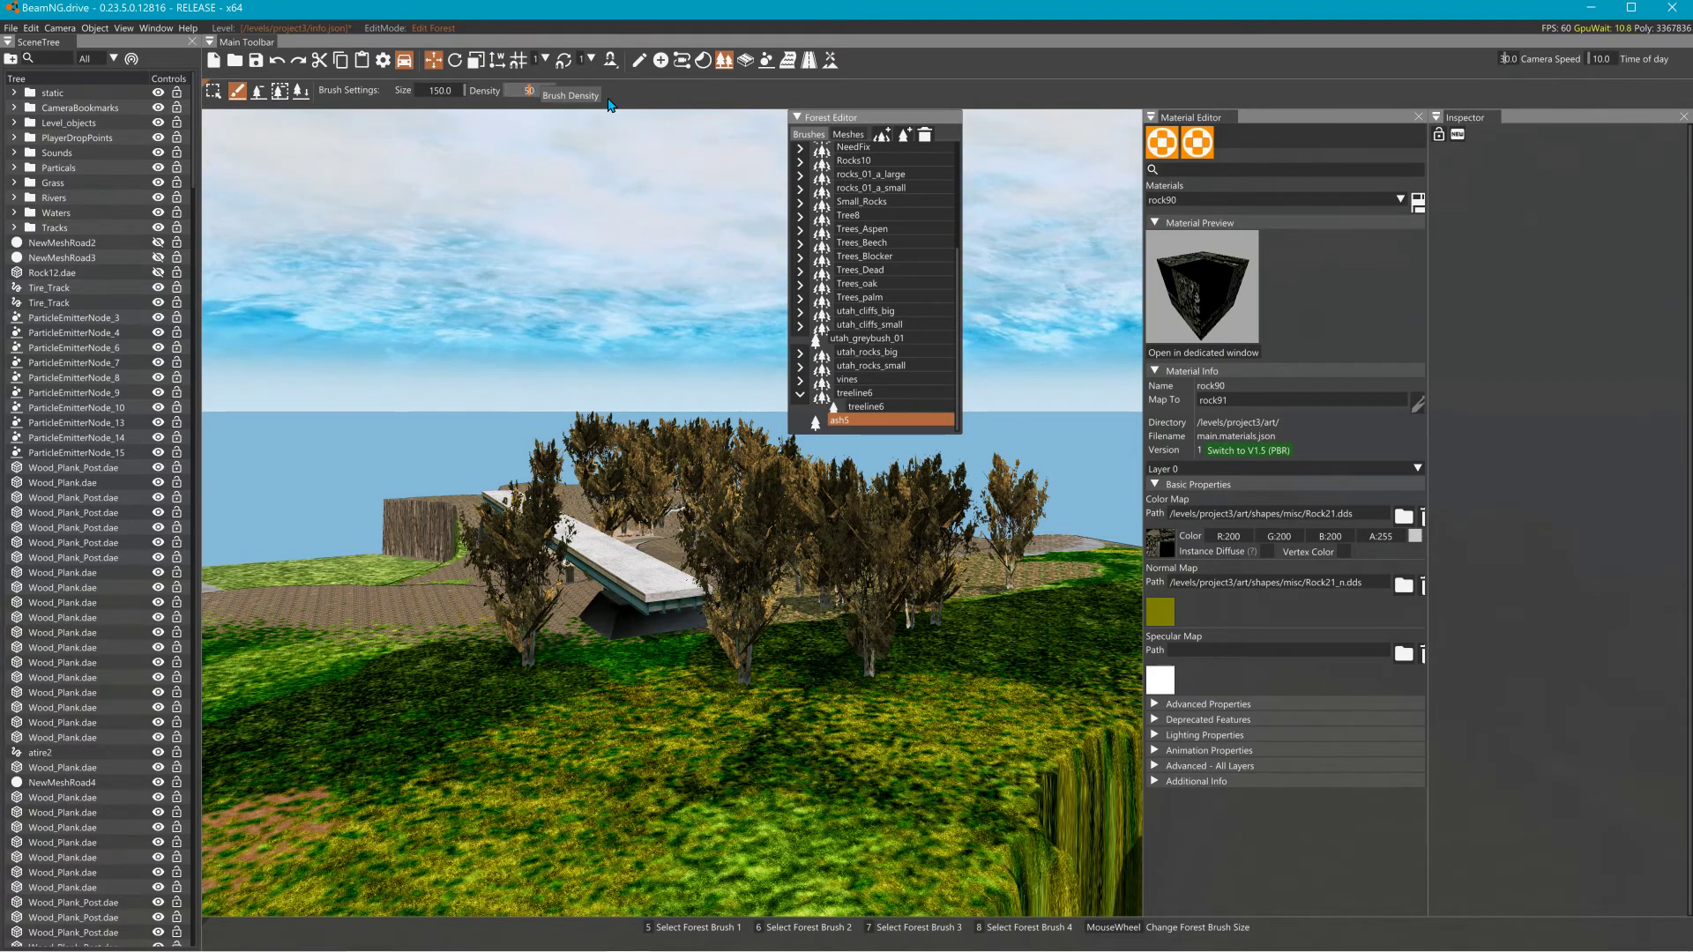
click(458, 560)
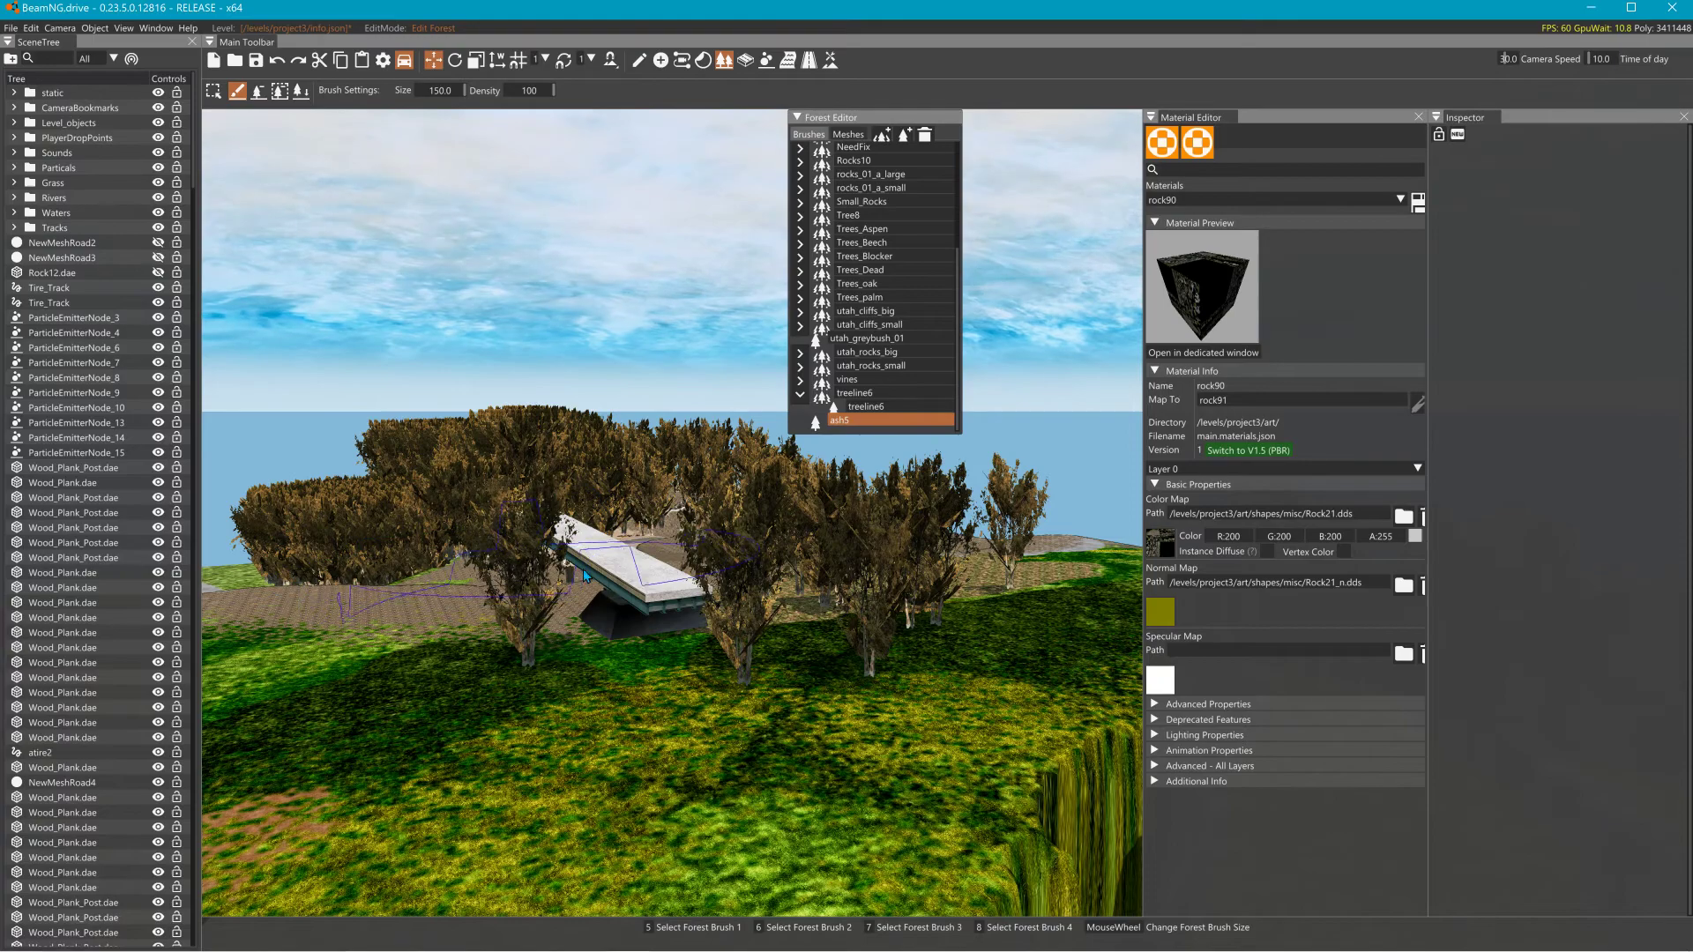
Undo all the painted ash5 trees around the bridge.
key(ctrl+z)
key(ctrl+z)
key(ctrl+z)
key(ctrl+z)
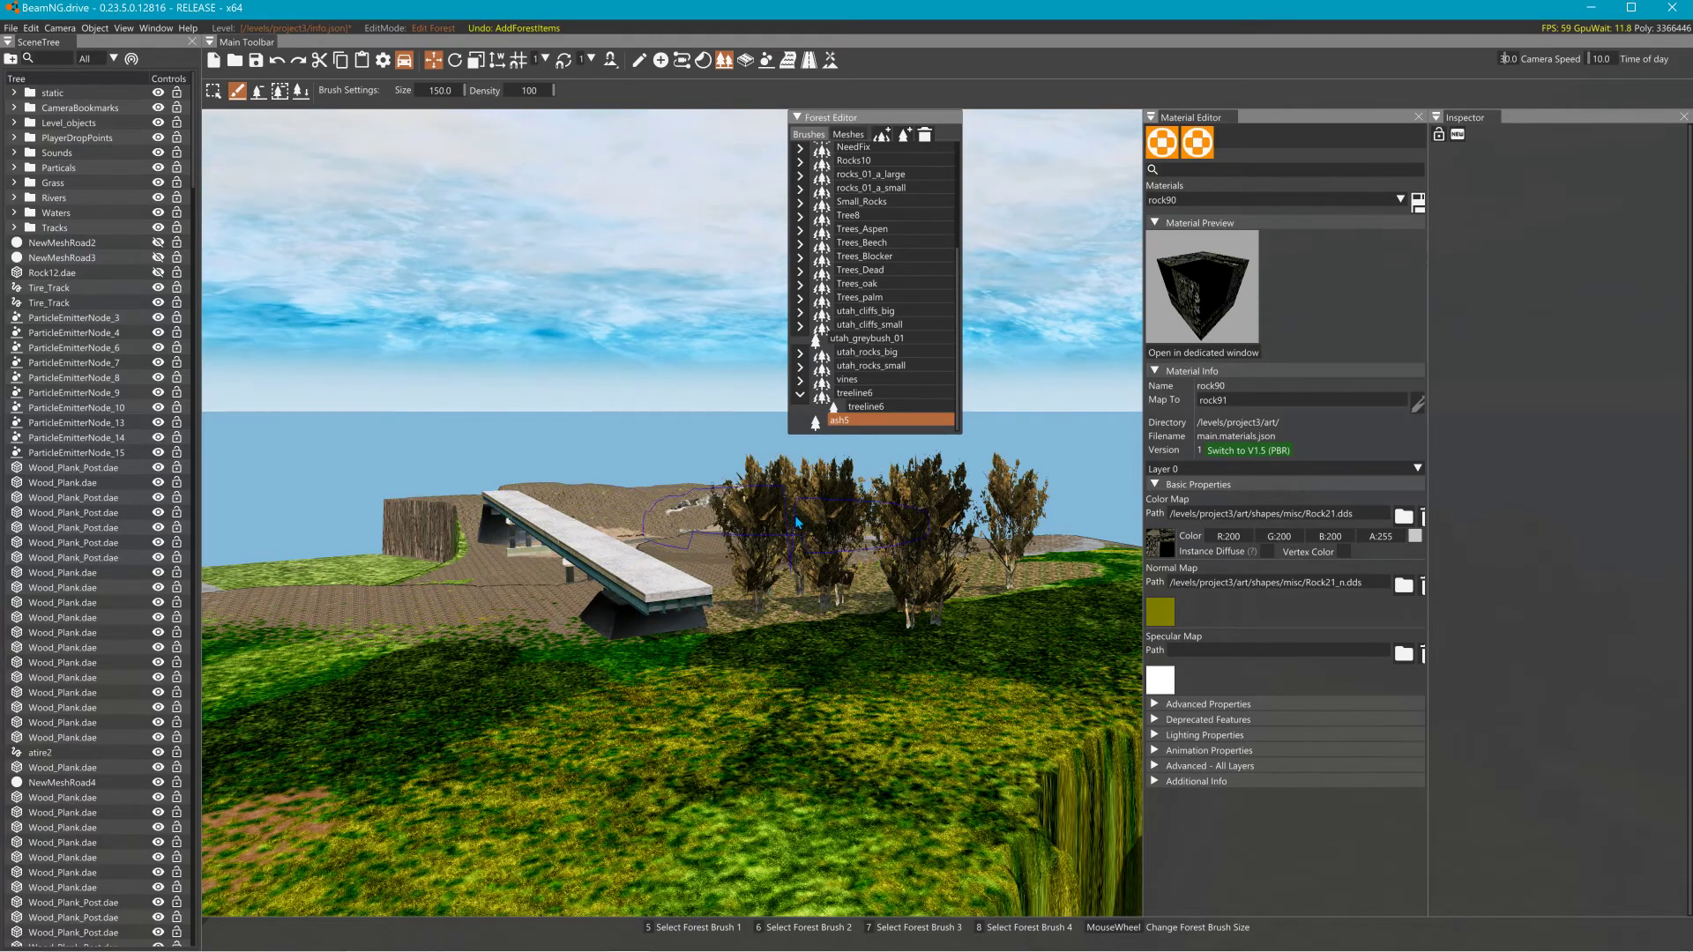
Browse the ash5 brush element's forest item data options filtered by "tree", clear the filter and assign Utah_cliff_s_straight_20.
click(865, 421)
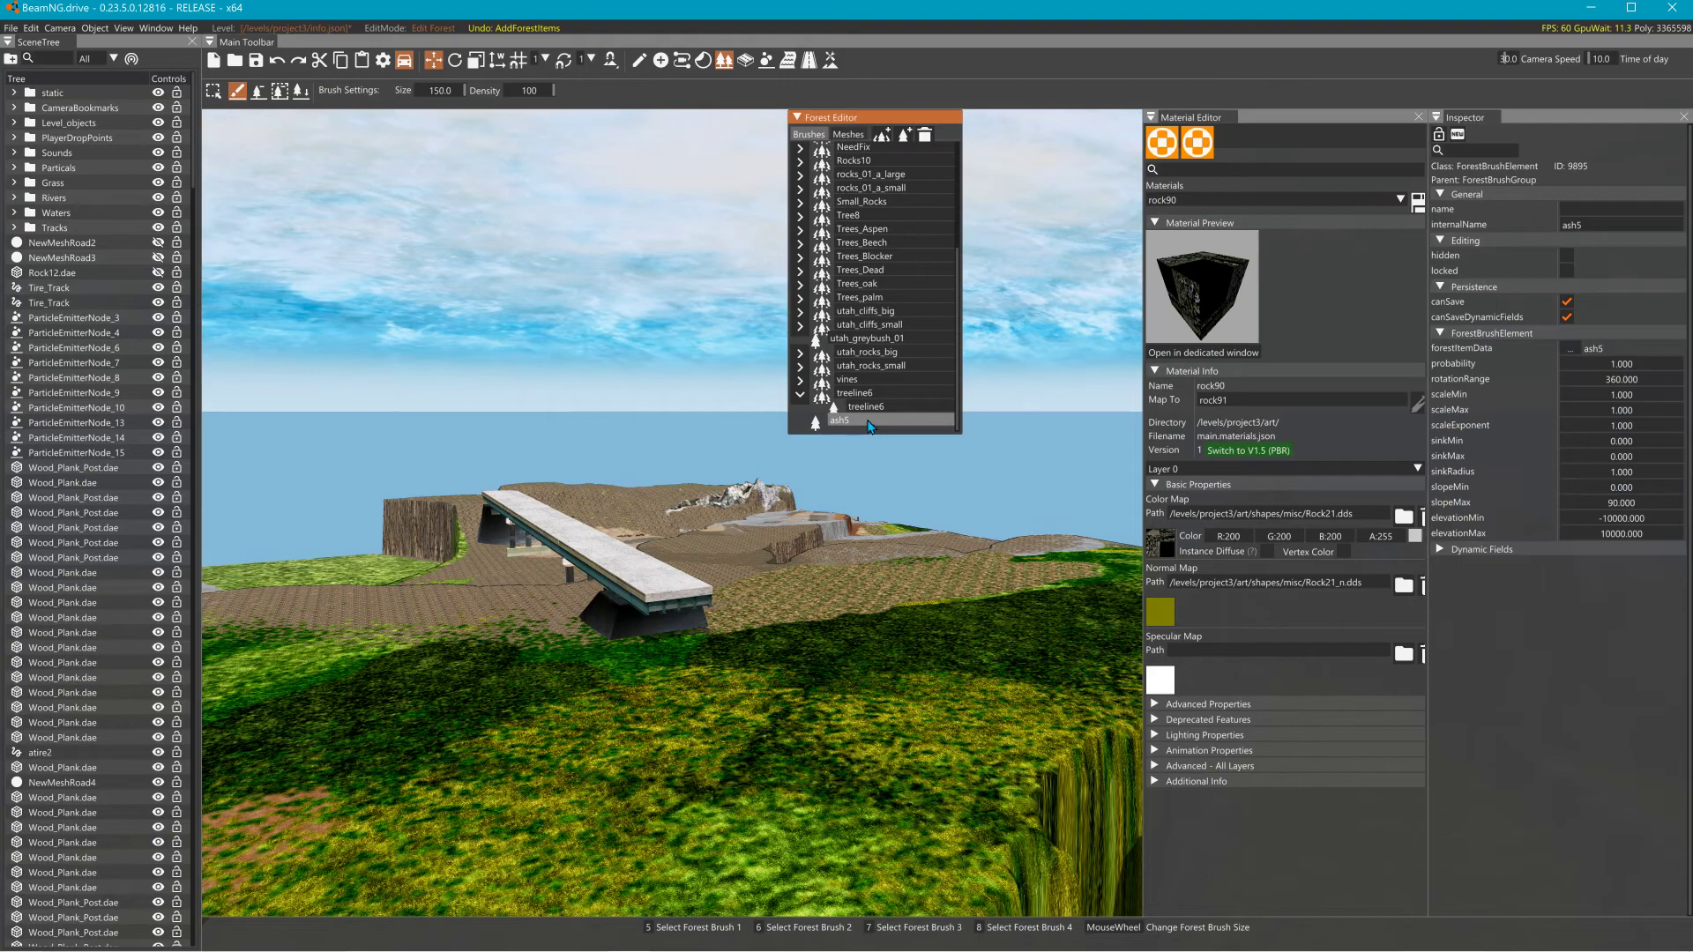
click(1572, 350)
text(tree)
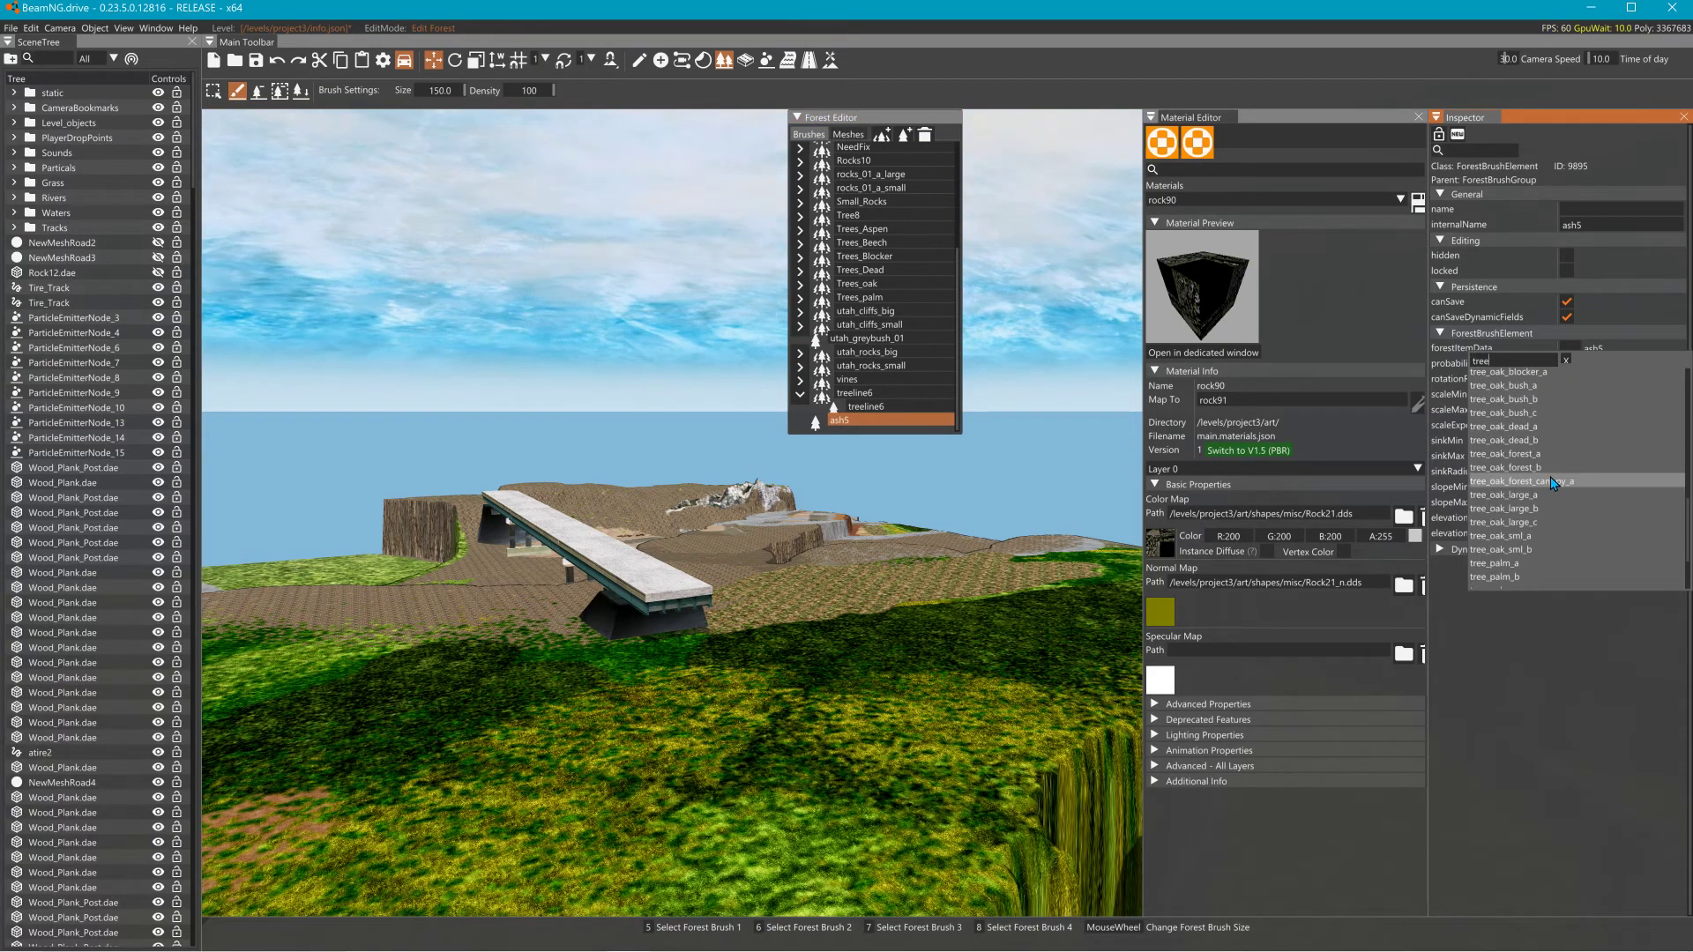
scroll(1552, 480, up, 10)
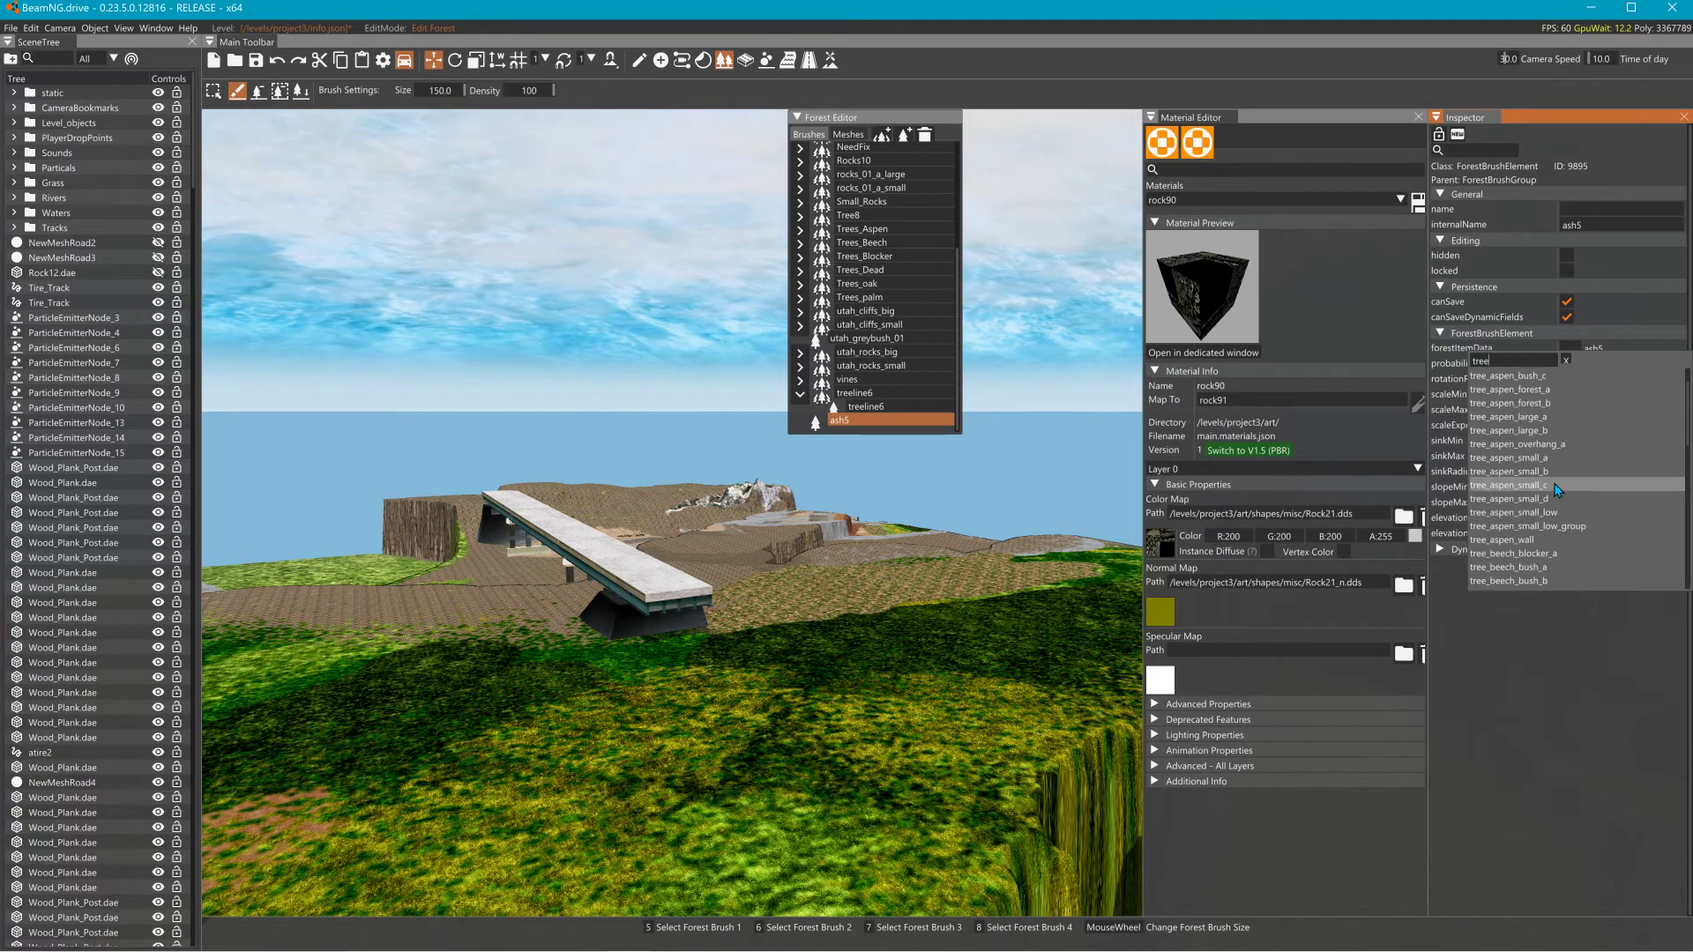
scroll(1559, 484, down, 10)
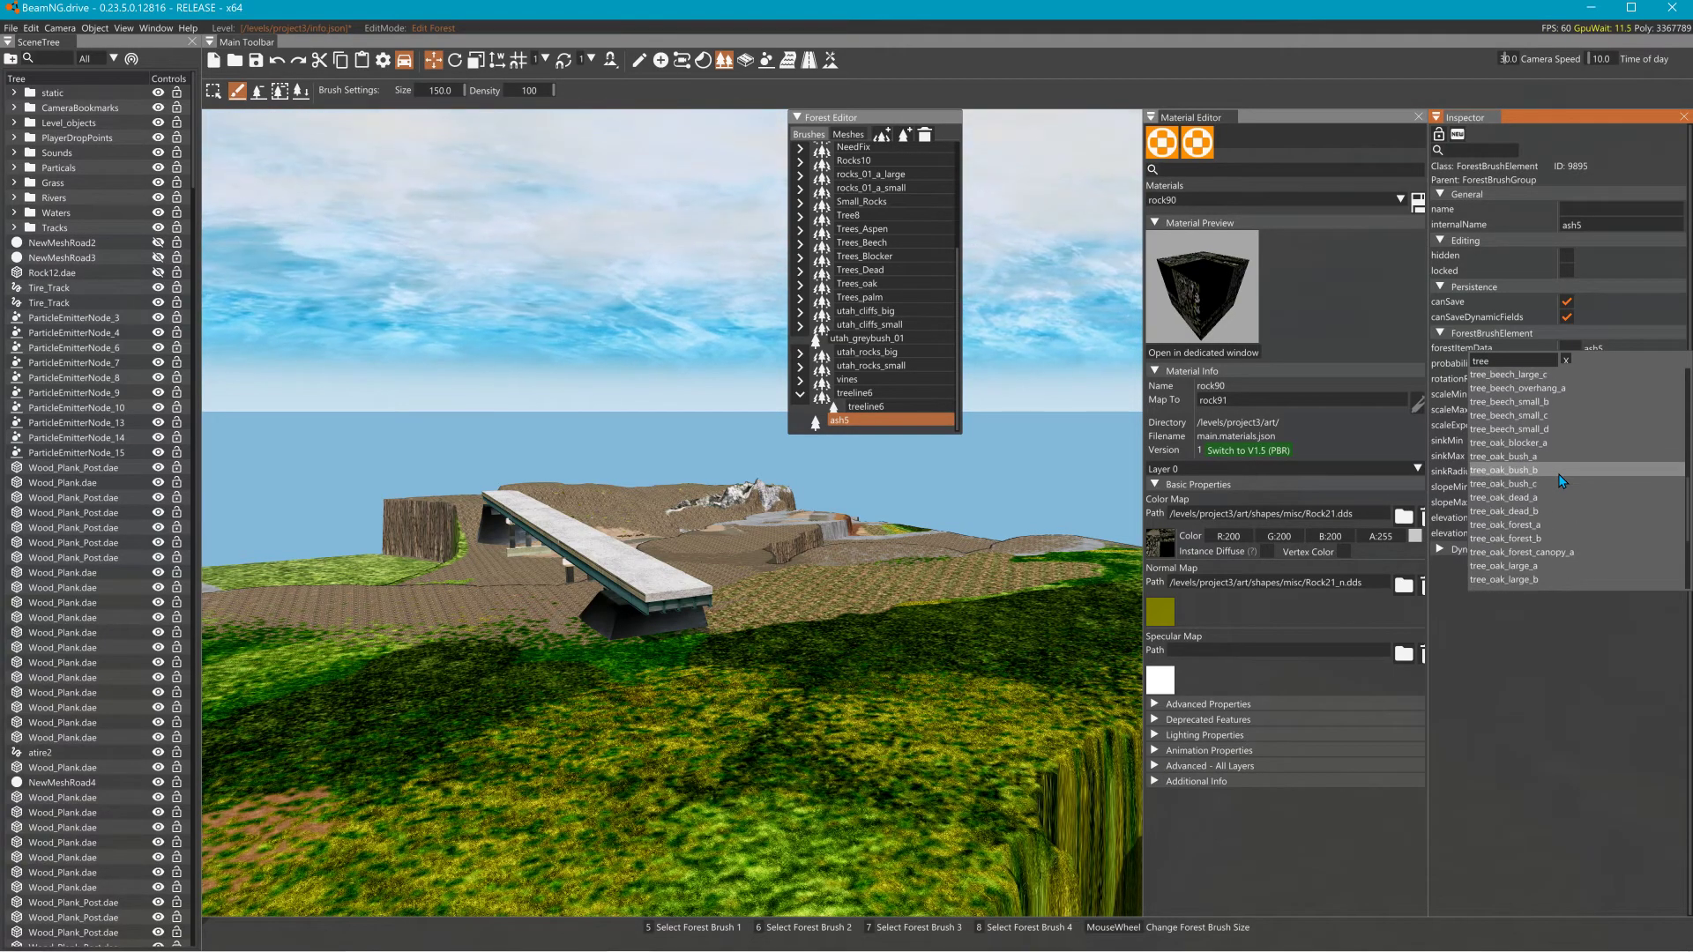
scroll(1558, 473, up, 10)
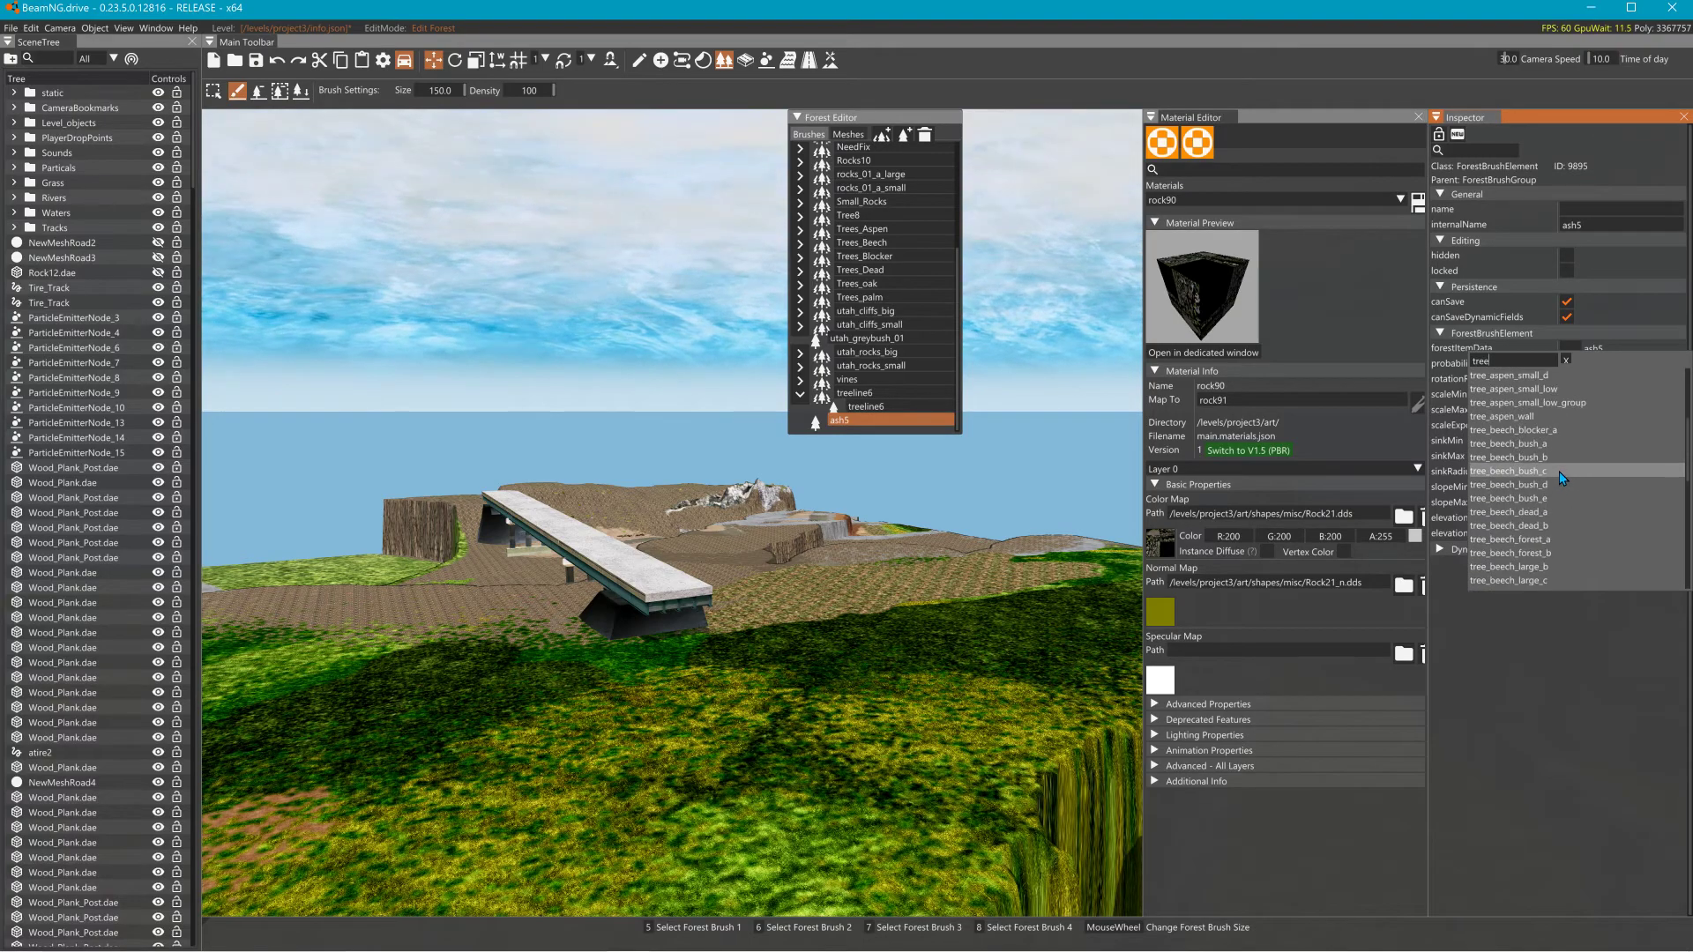
click(1566, 361)
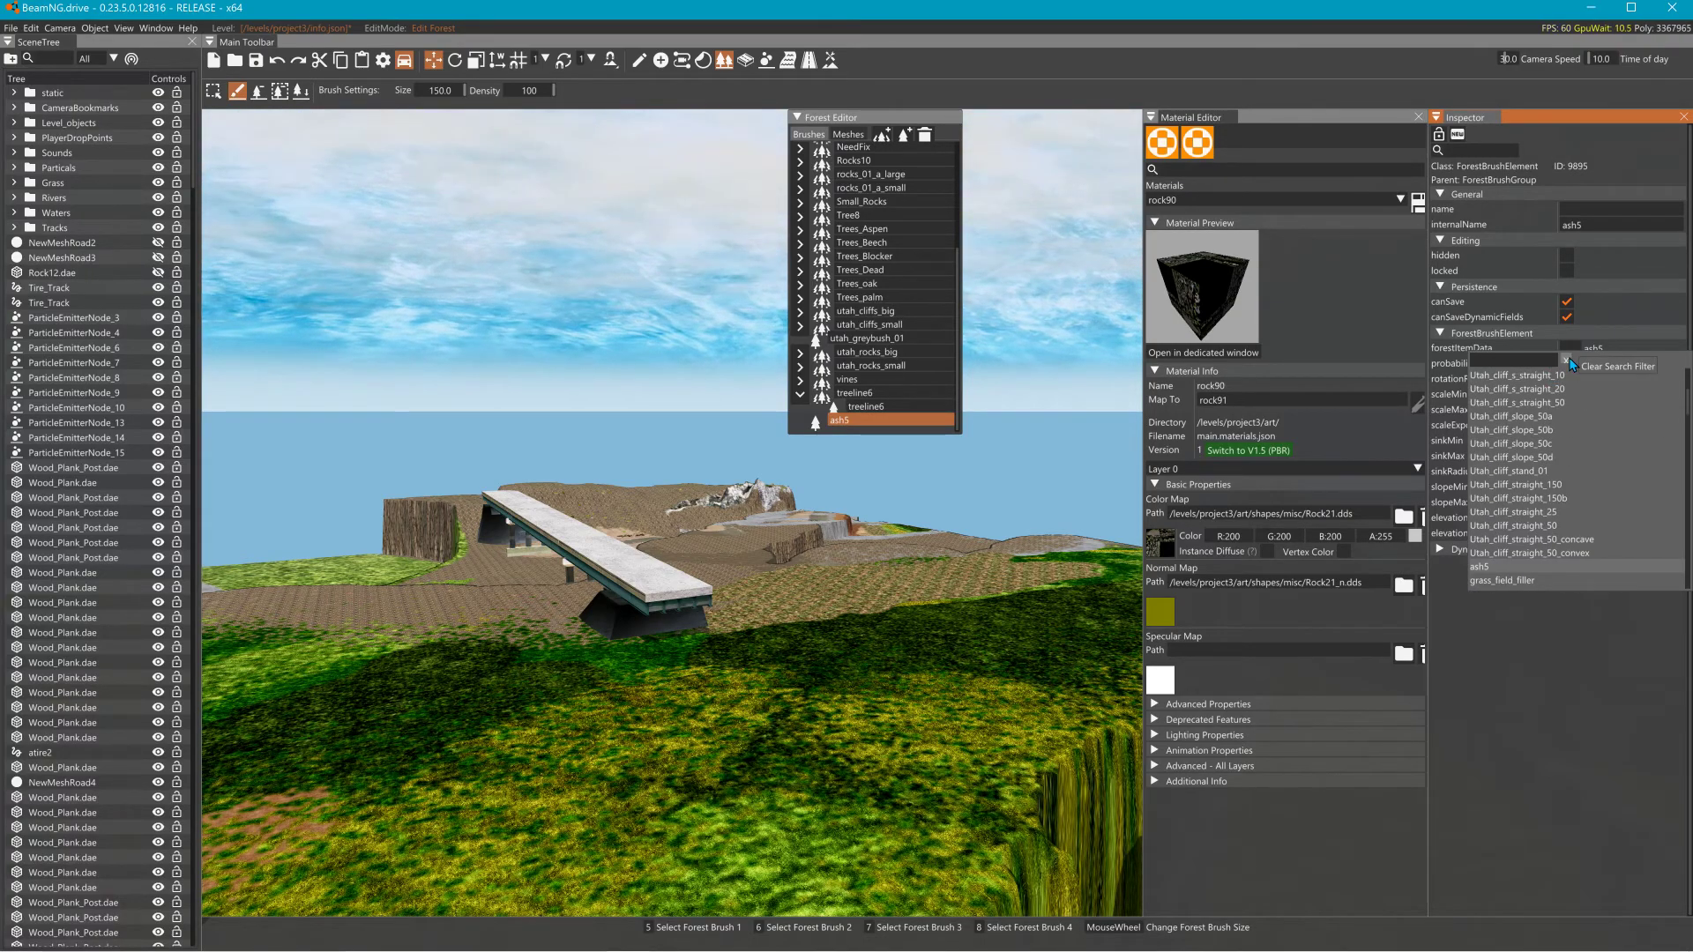
click(1583, 388)
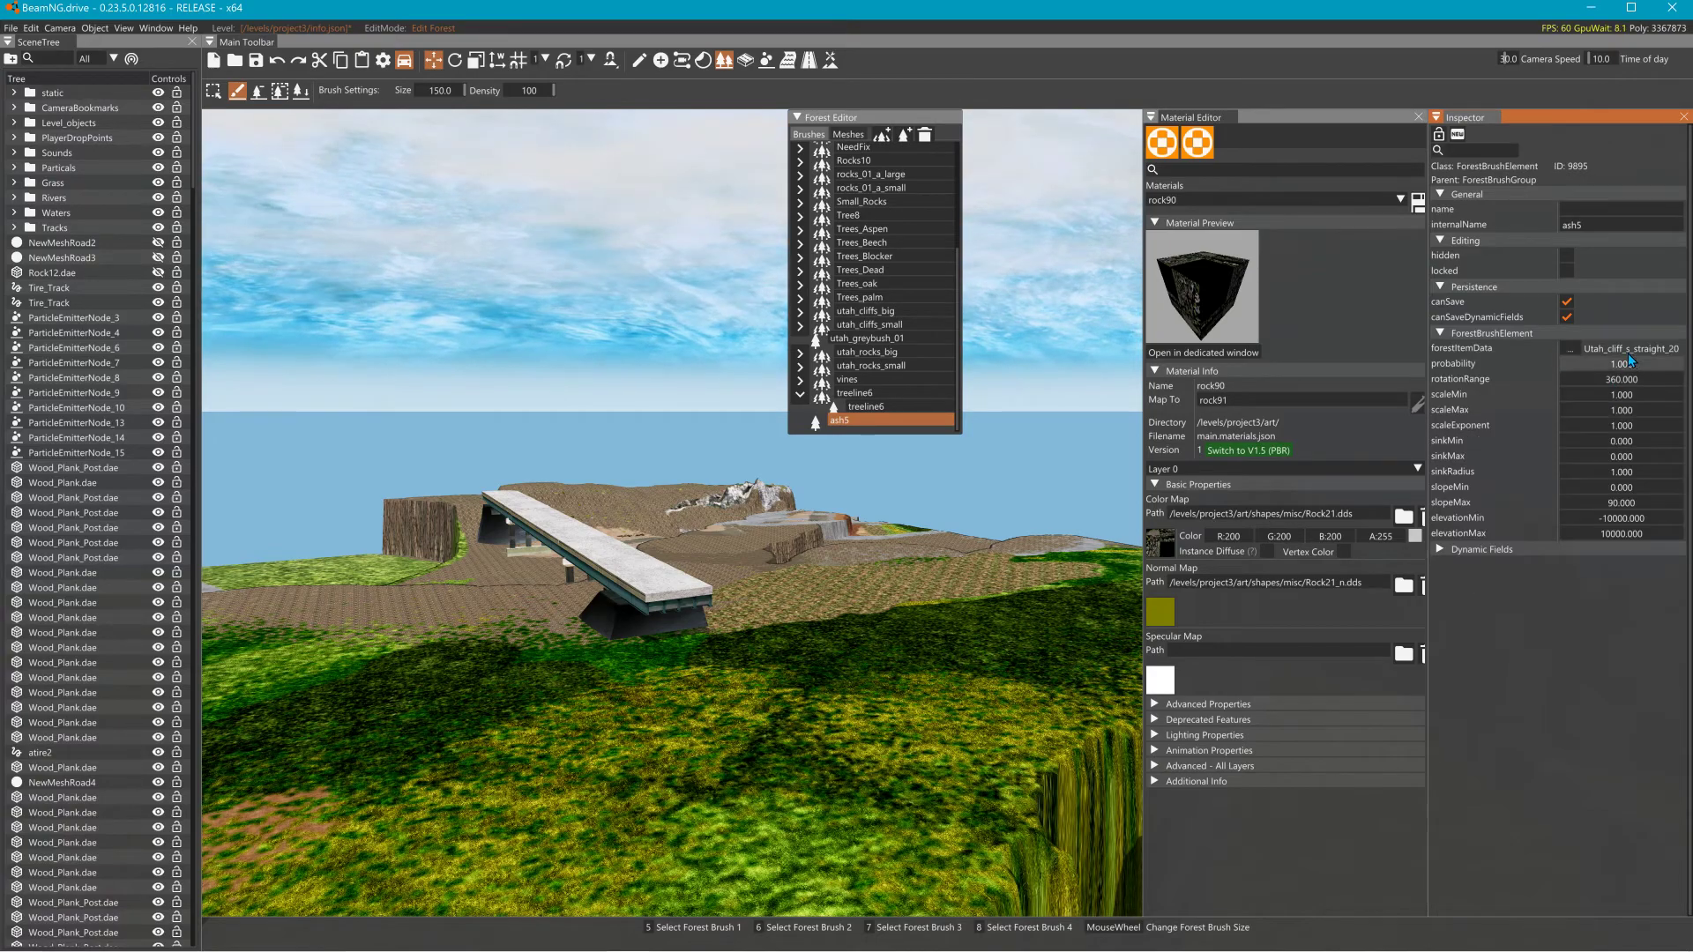
click(1573, 351)
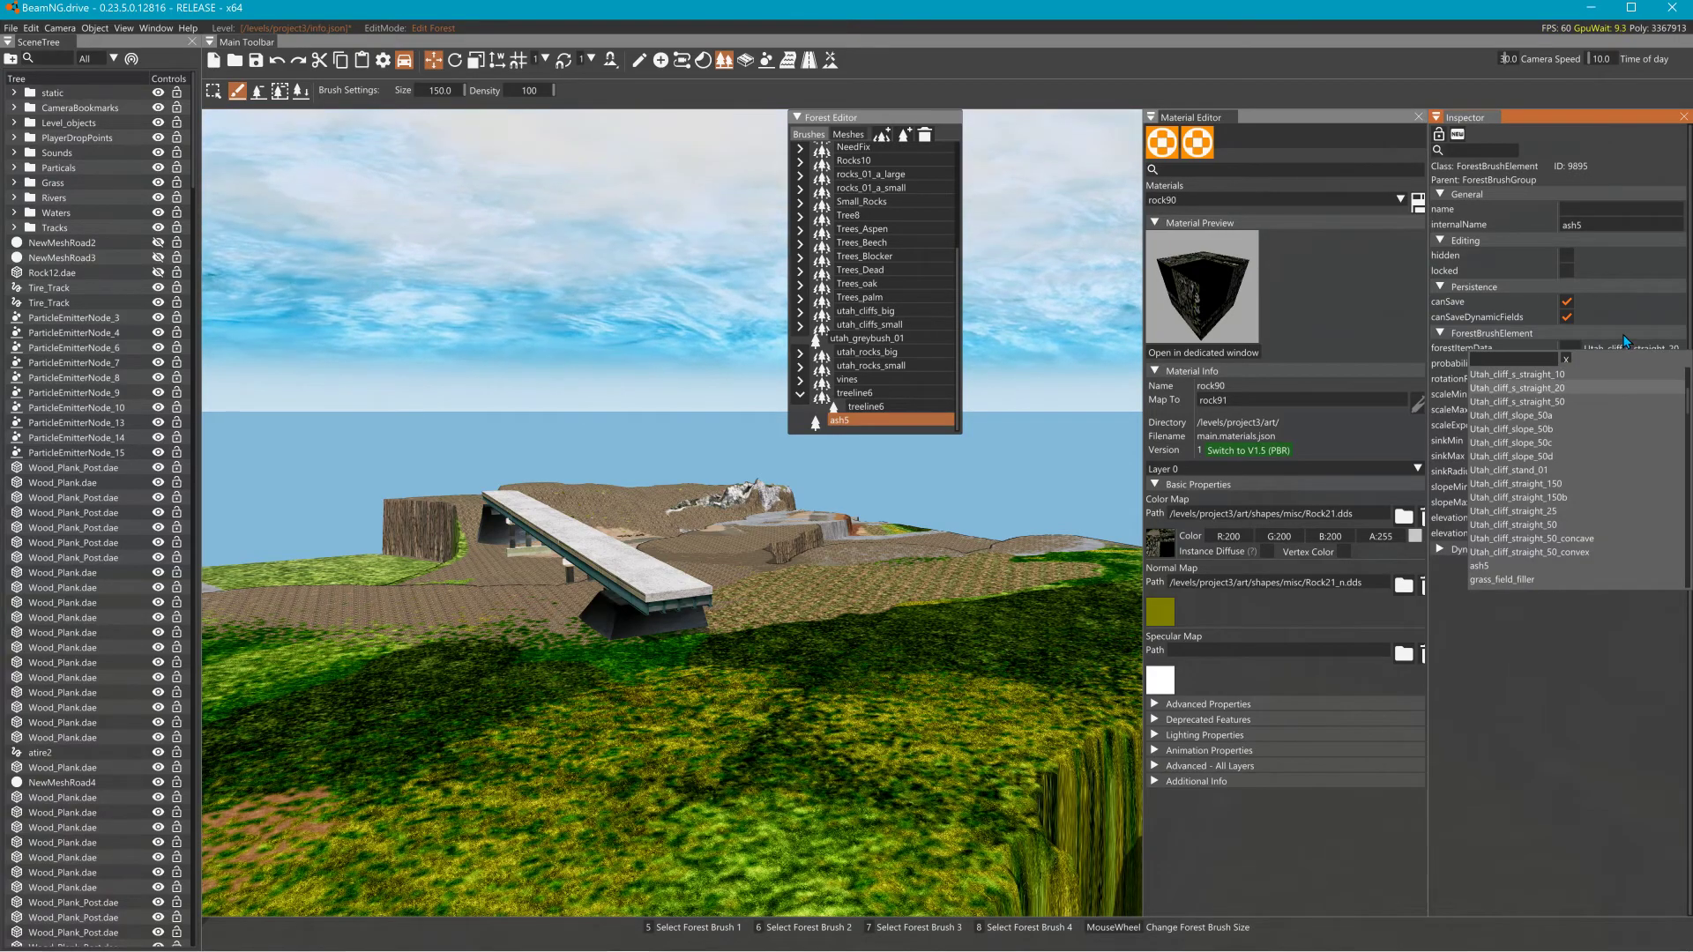
click(1625, 342)
Add rocks61.dae from /Levels/Project3/art/shapes/misc/ as a new forest mesh, filtering the files by "rocks".
click(848, 134)
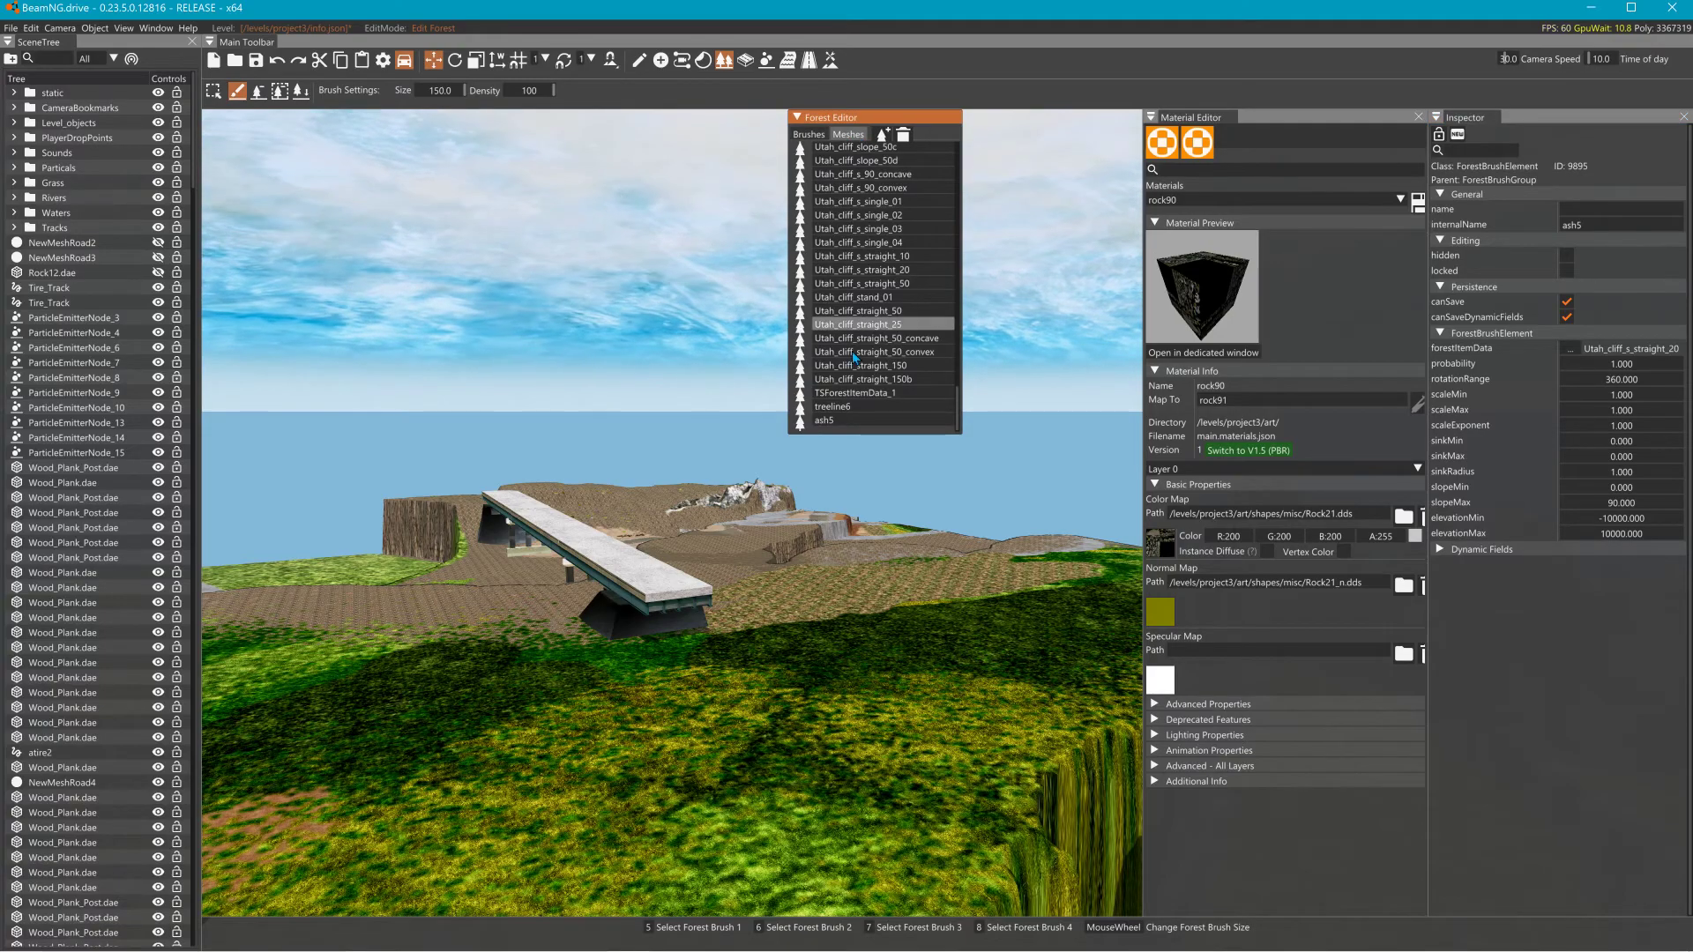
click(883, 134)
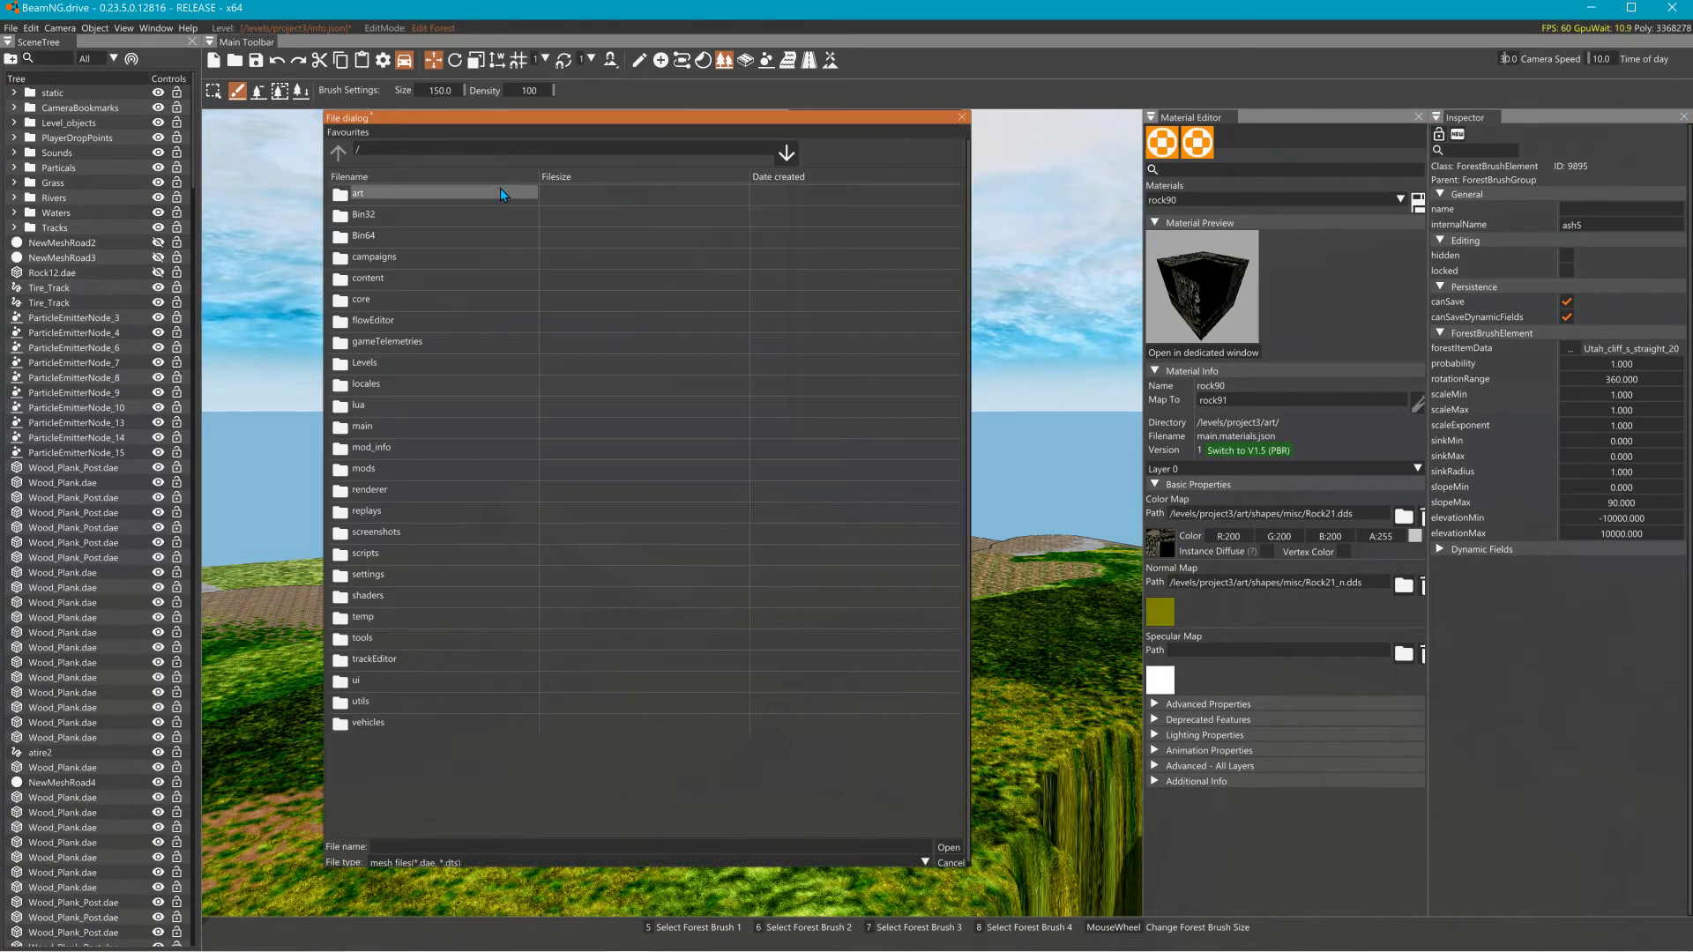
double_click(378, 362)
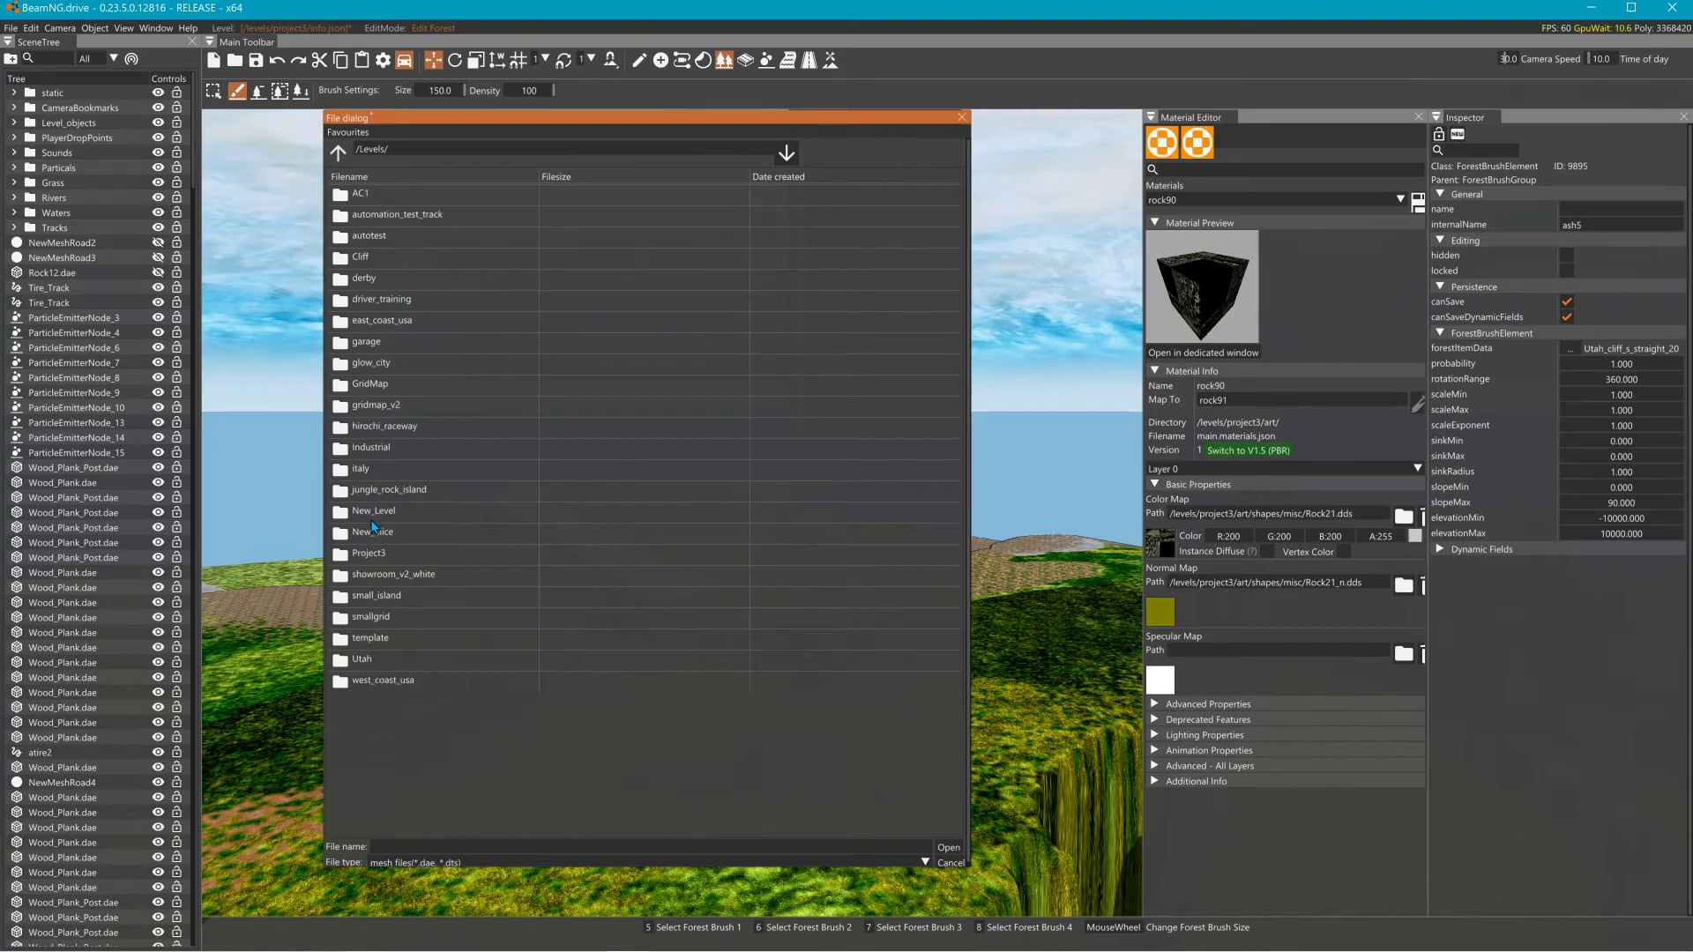
double_click(369, 556)
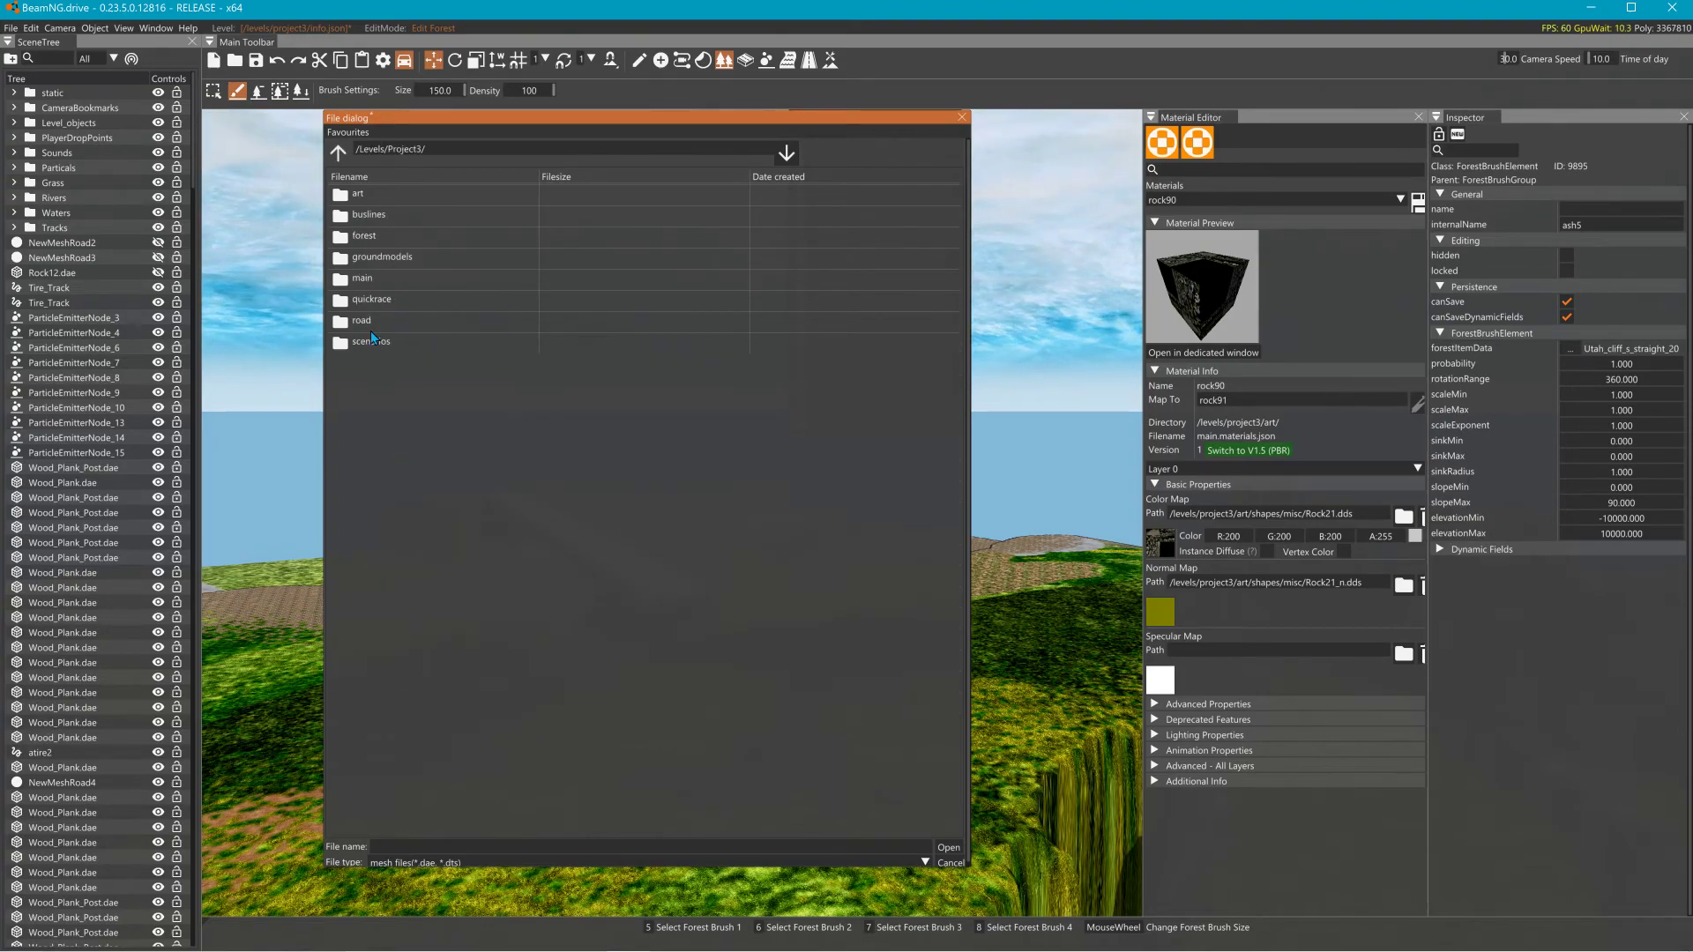
double_click(360, 196)
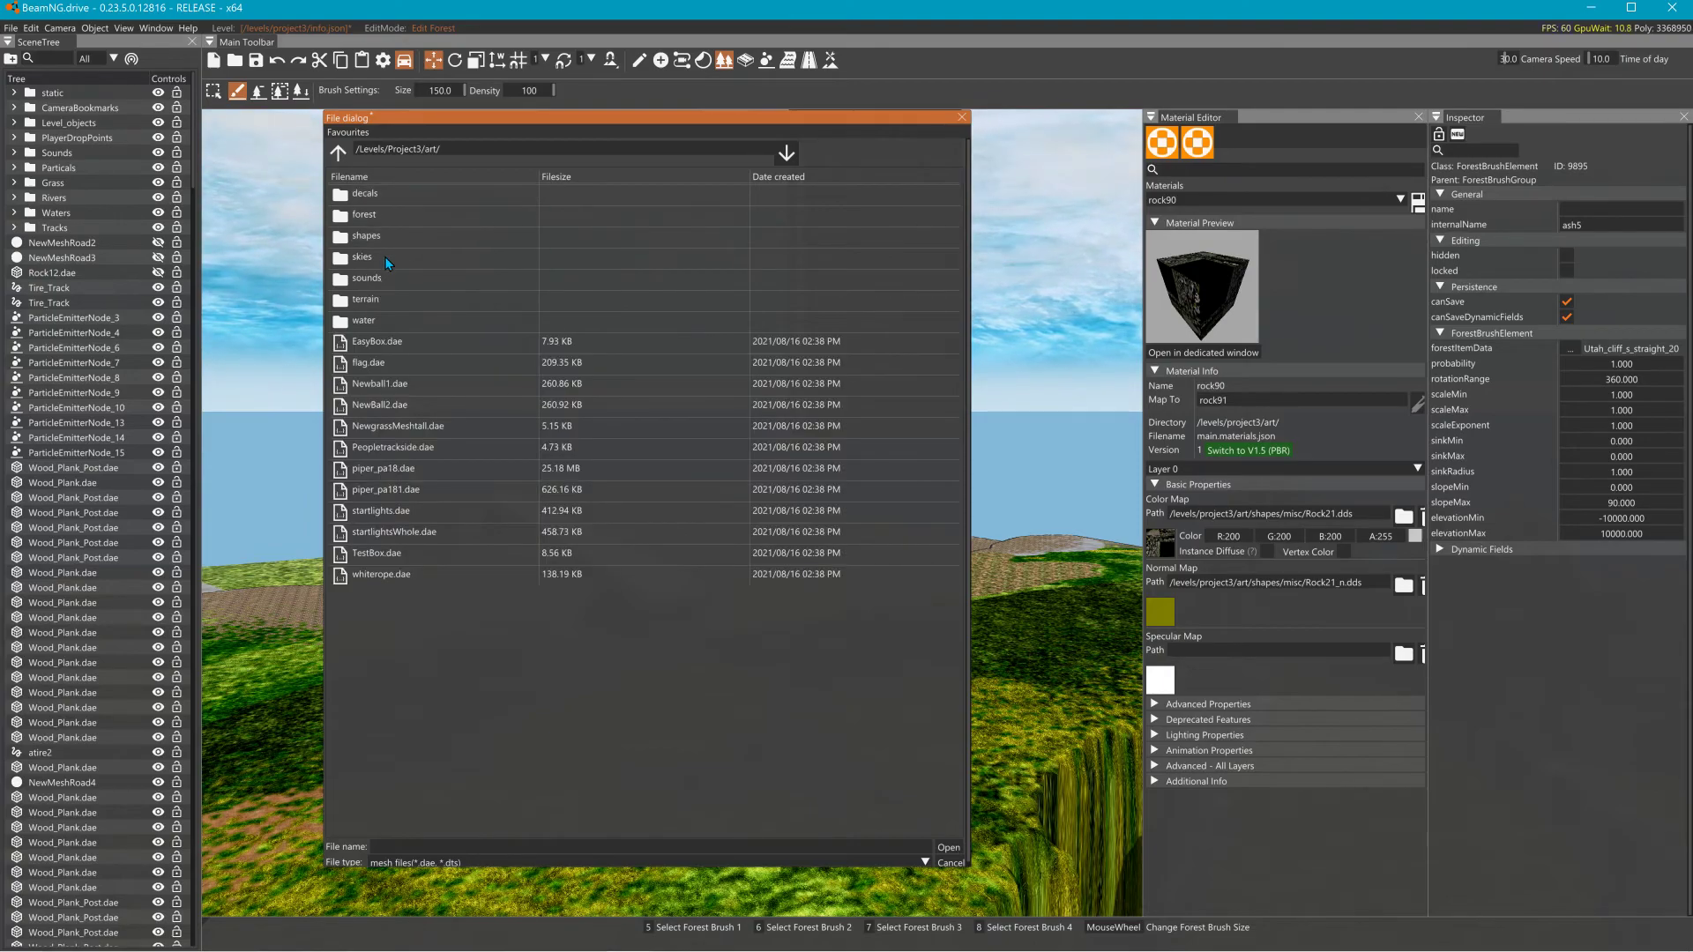
double_click(363, 236)
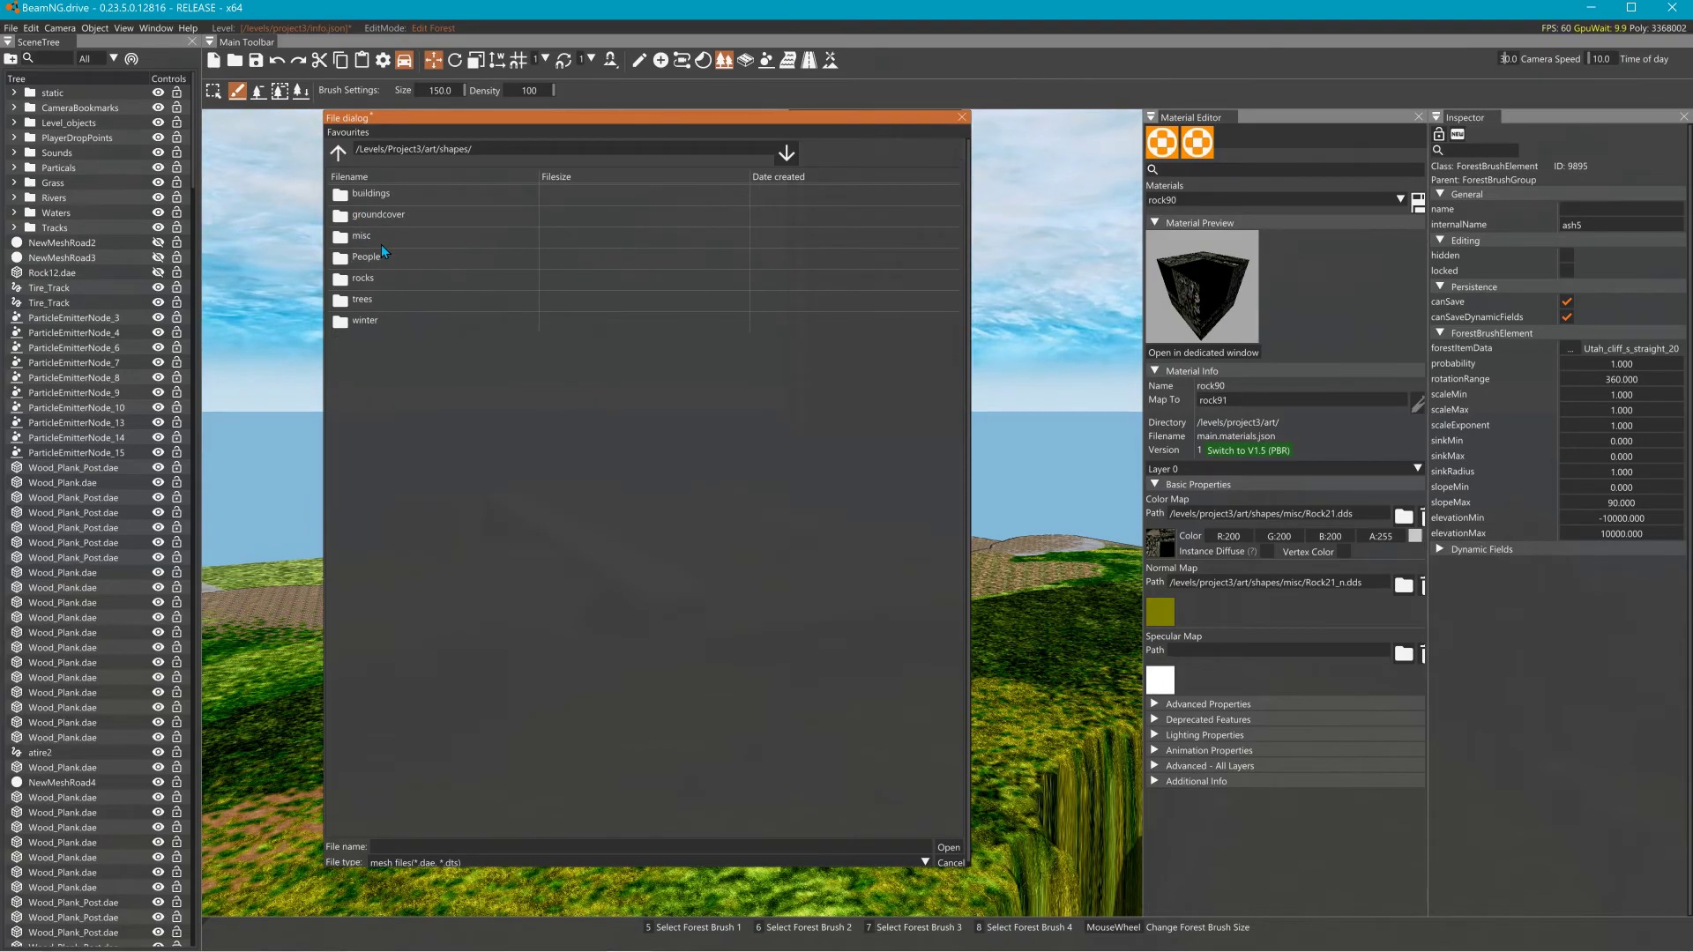
double_click(374, 238)
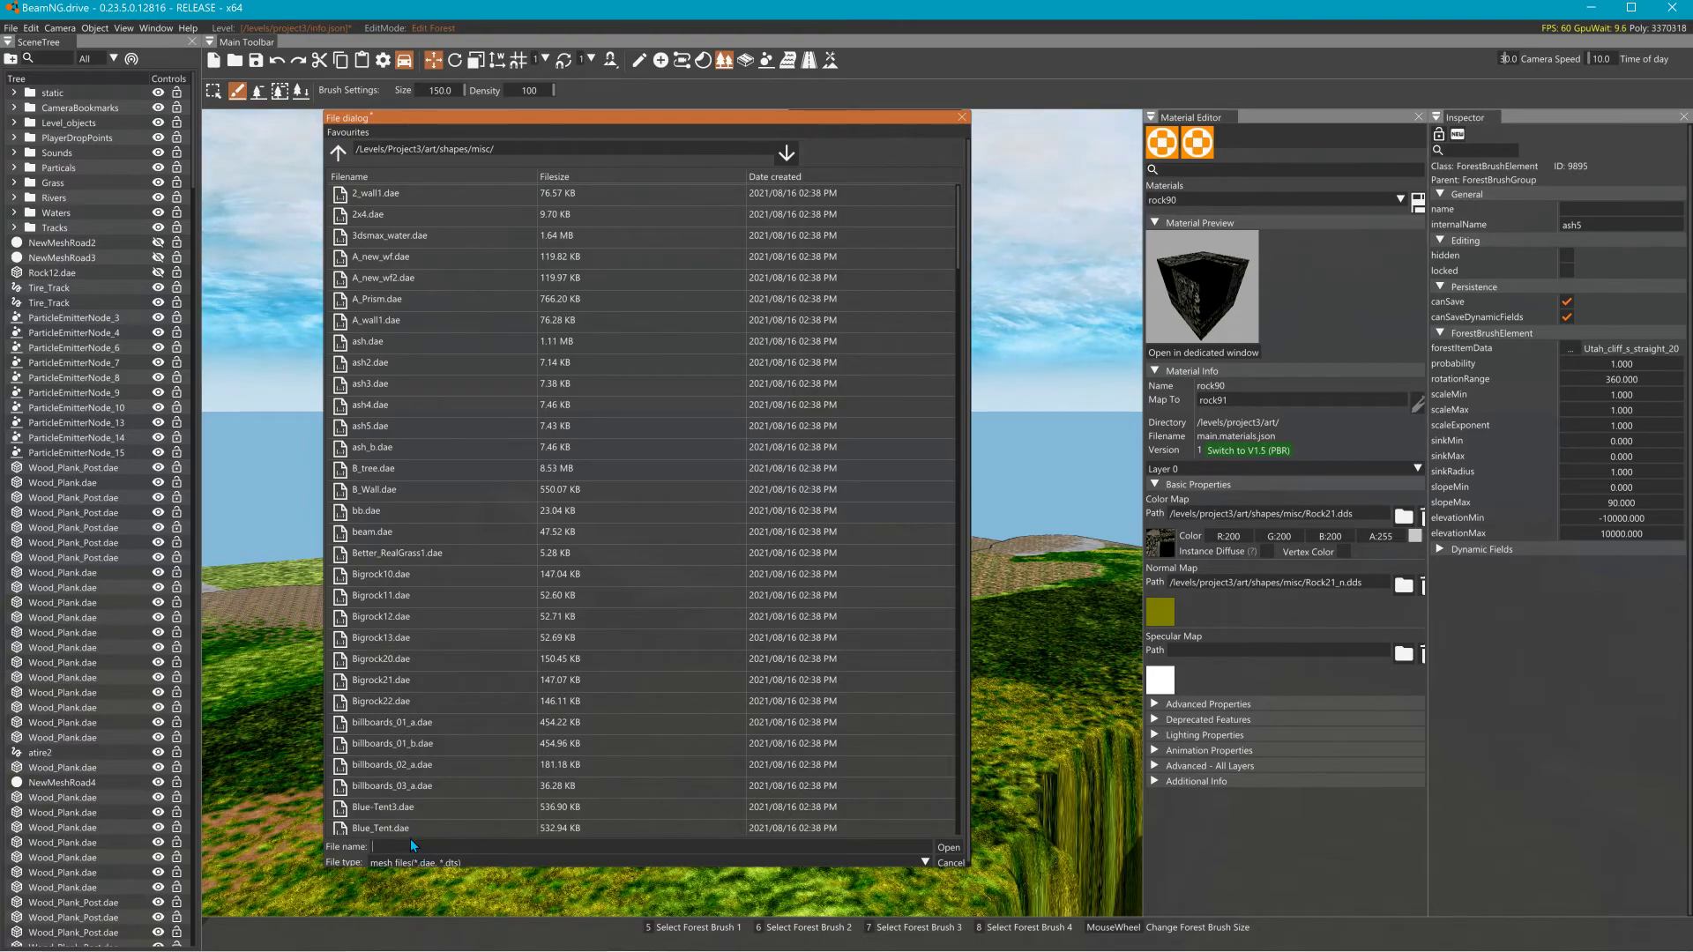
text(rock)
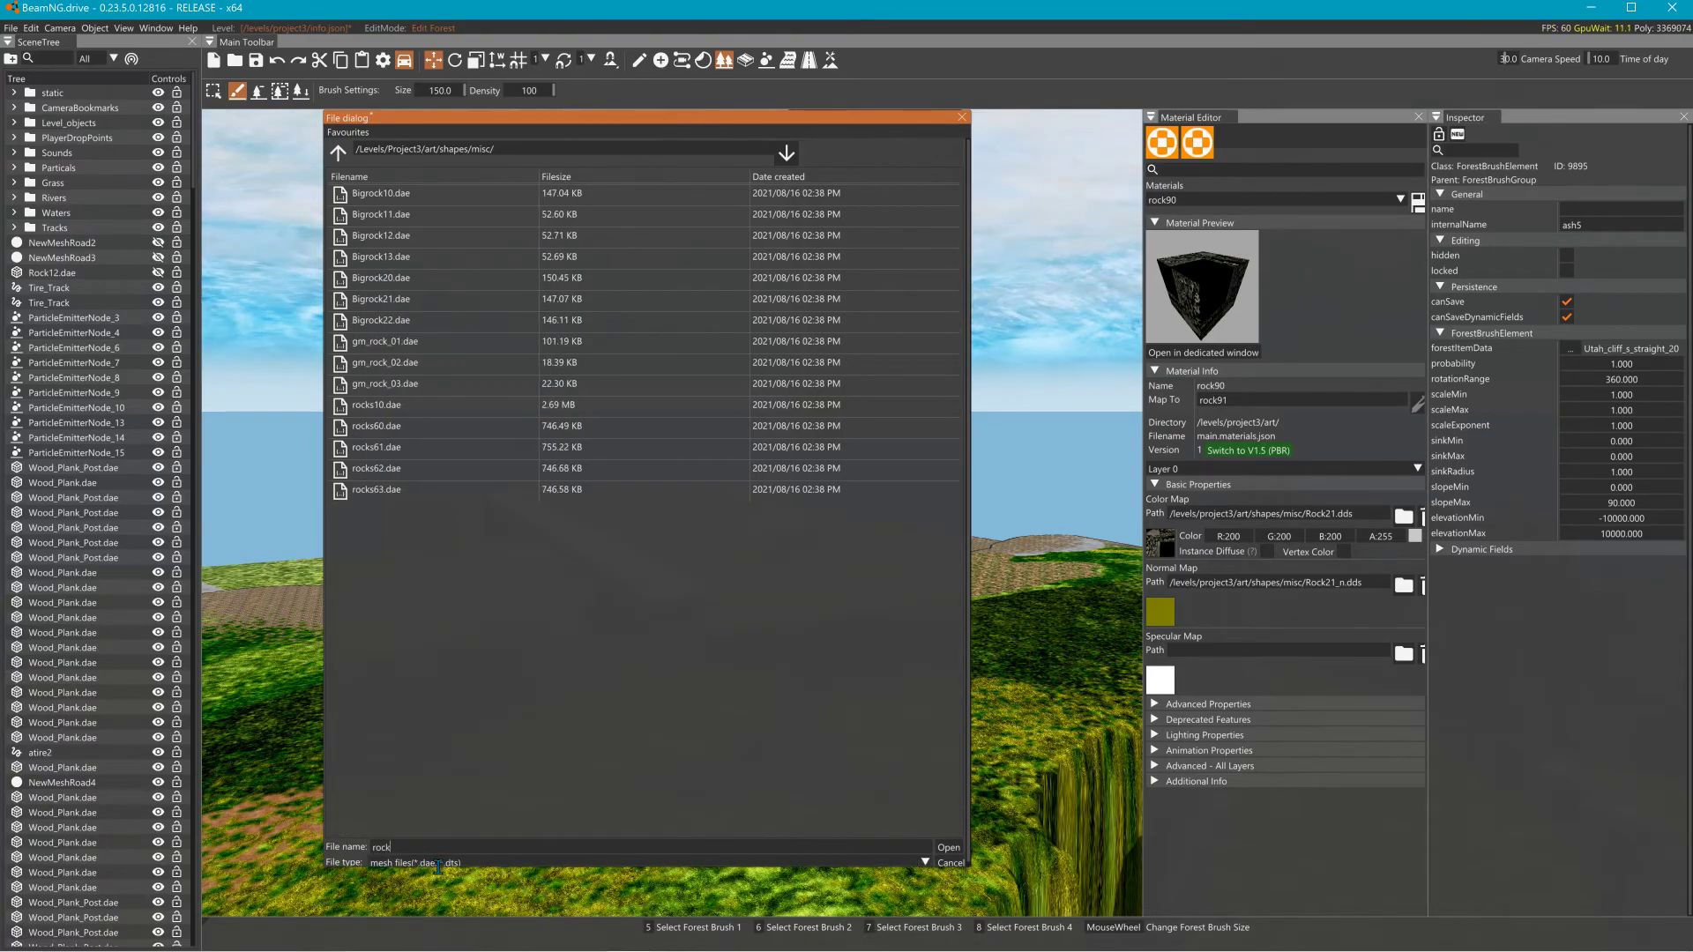
text(s)
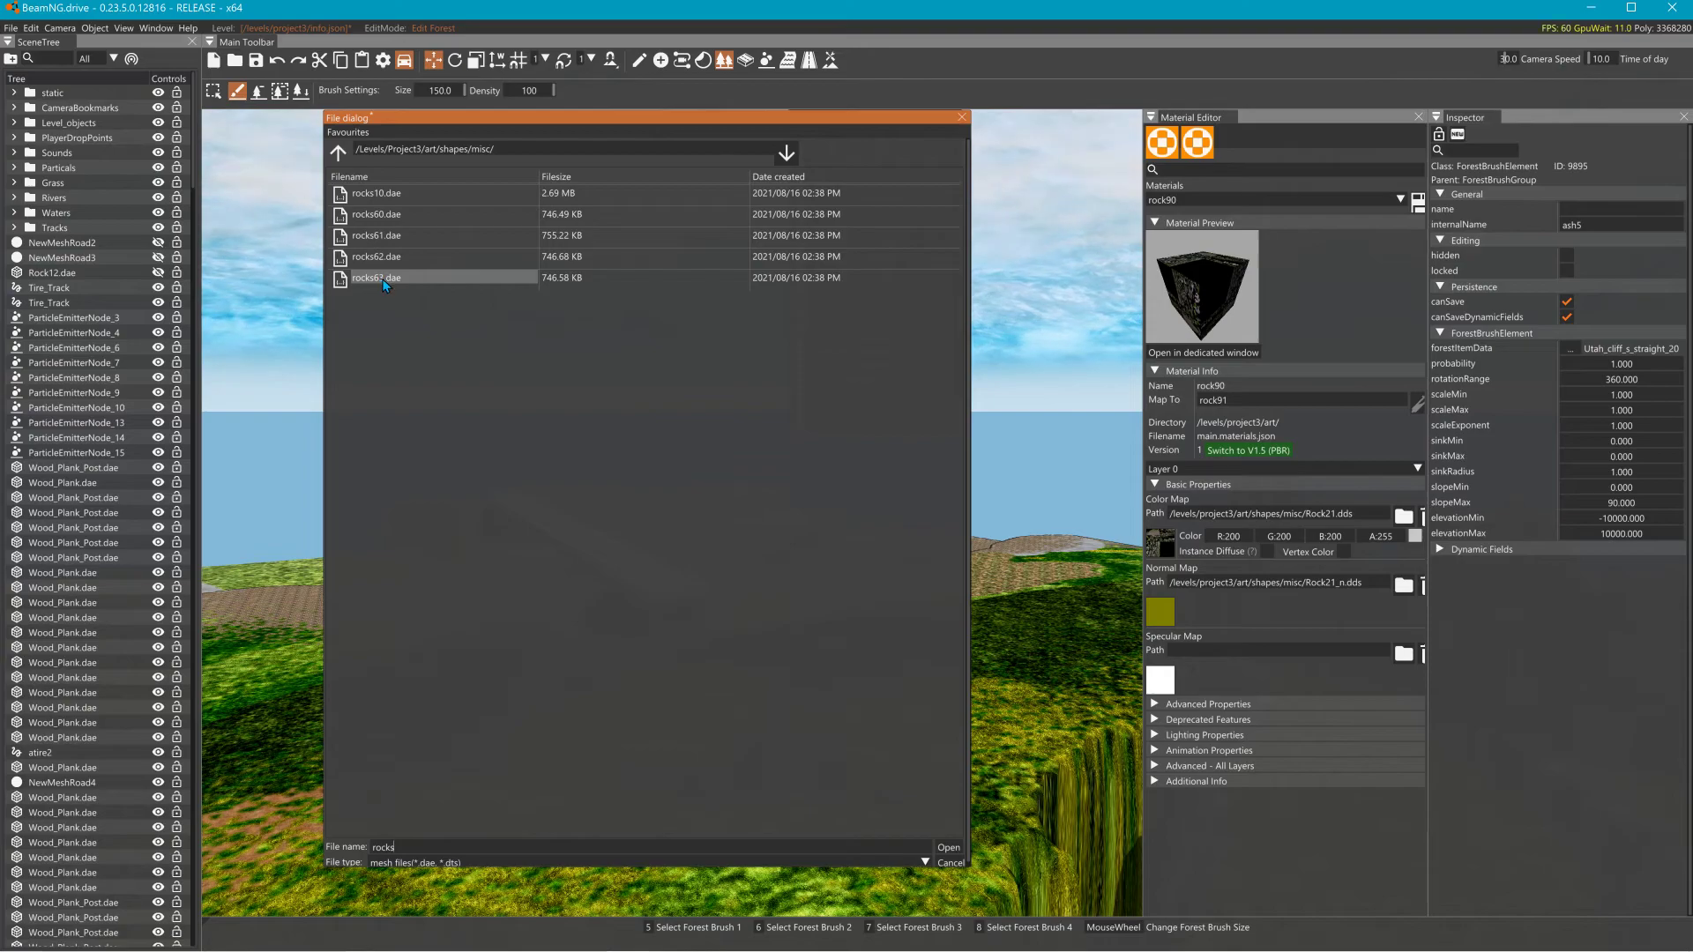
click(395, 217)
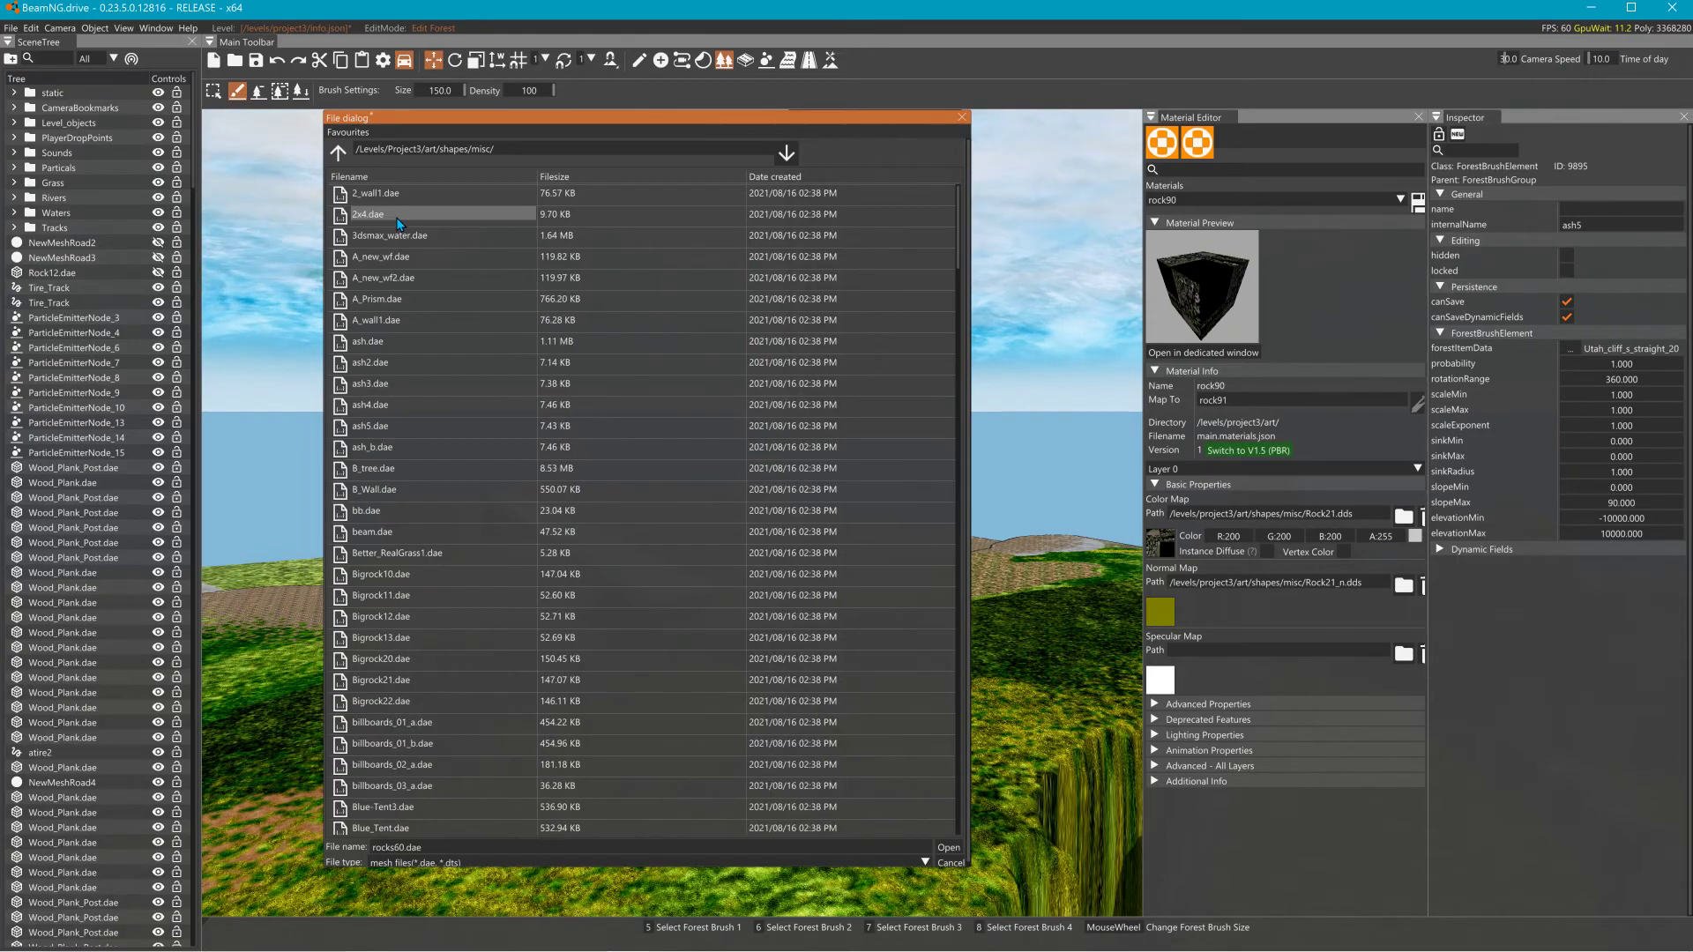
click(952, 847)
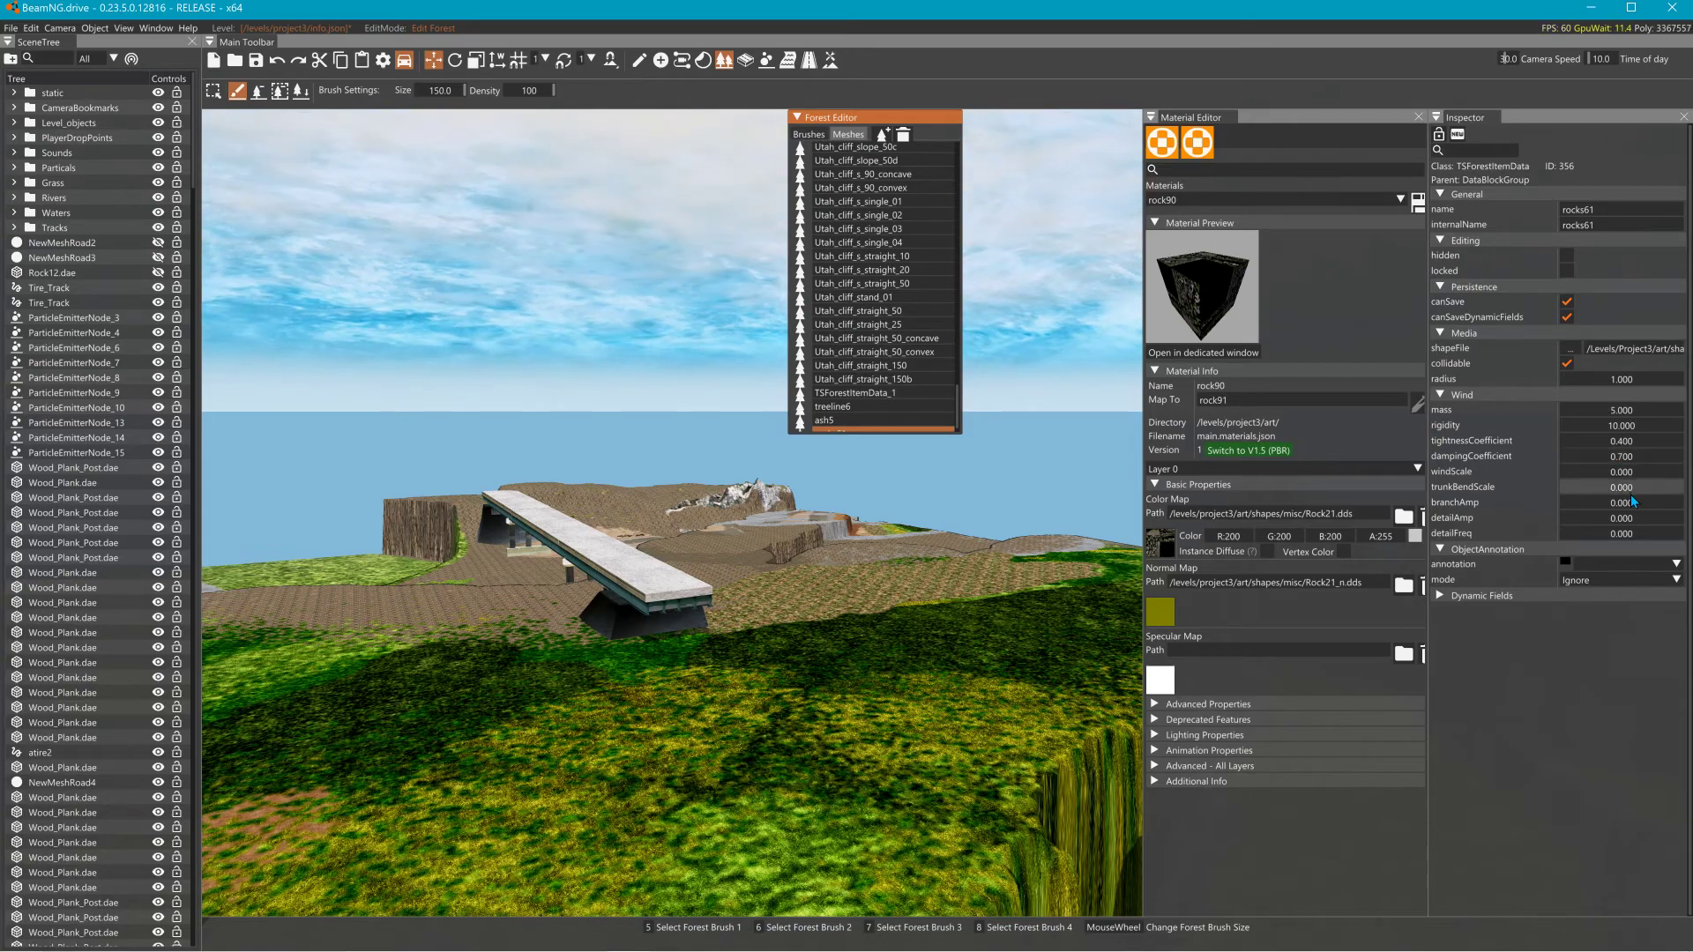
scroll(893, 327, down, 1)
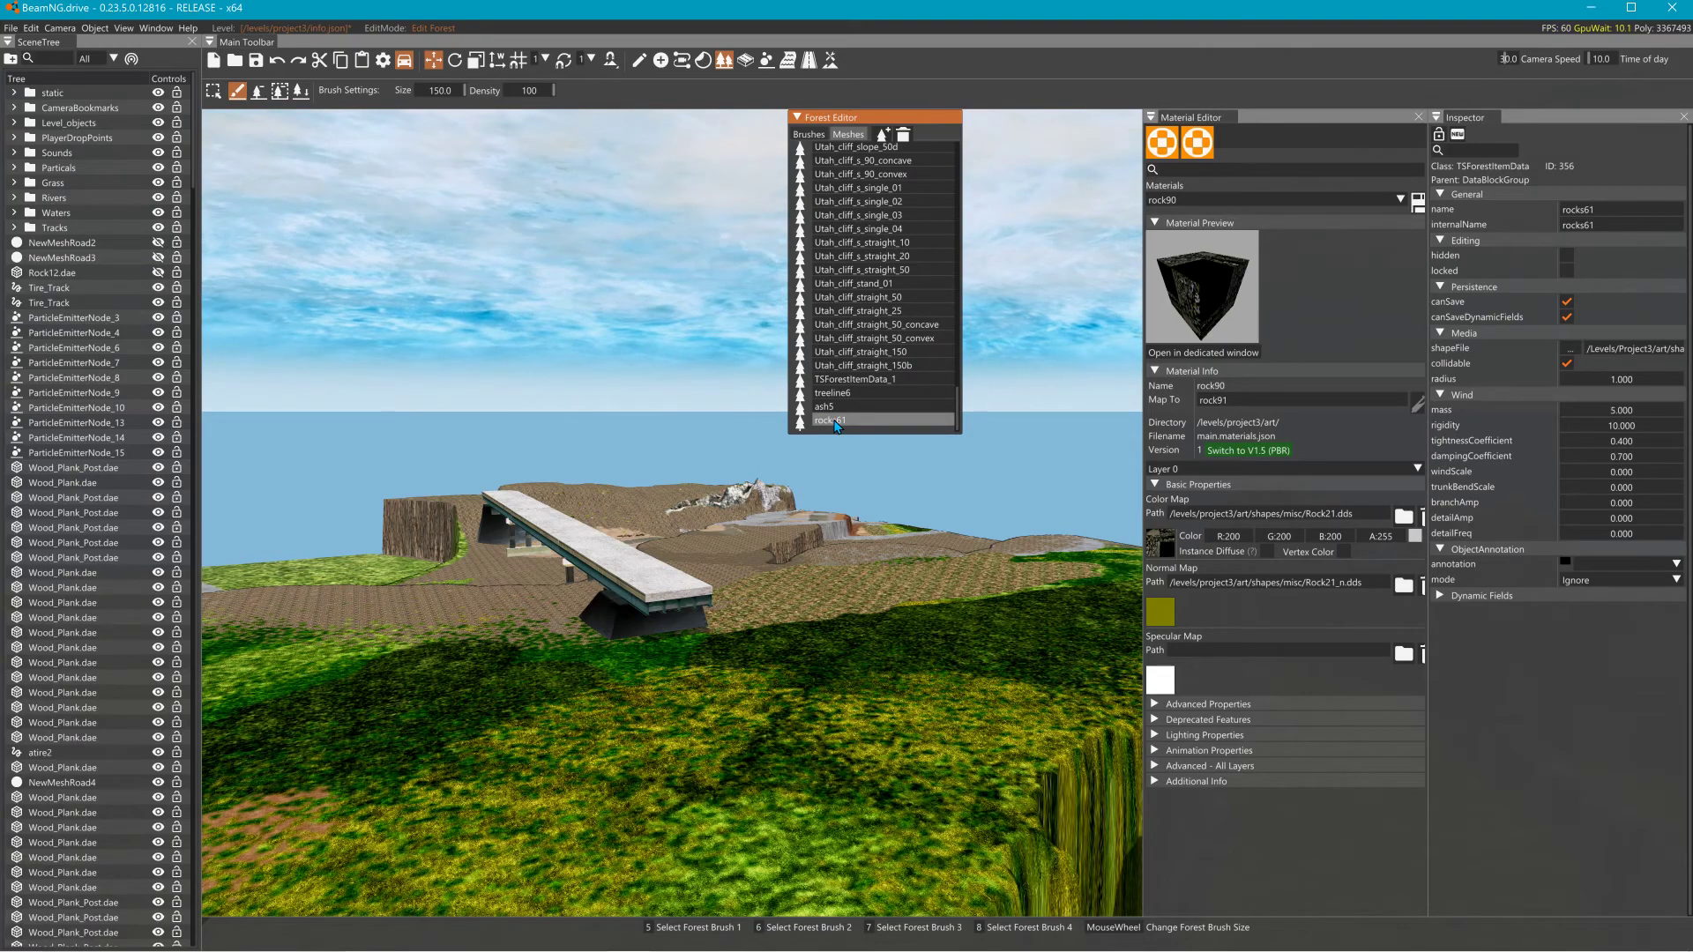
Add a new forest brush at the end of the brush list and name it Rocks60.
click(818, 135)
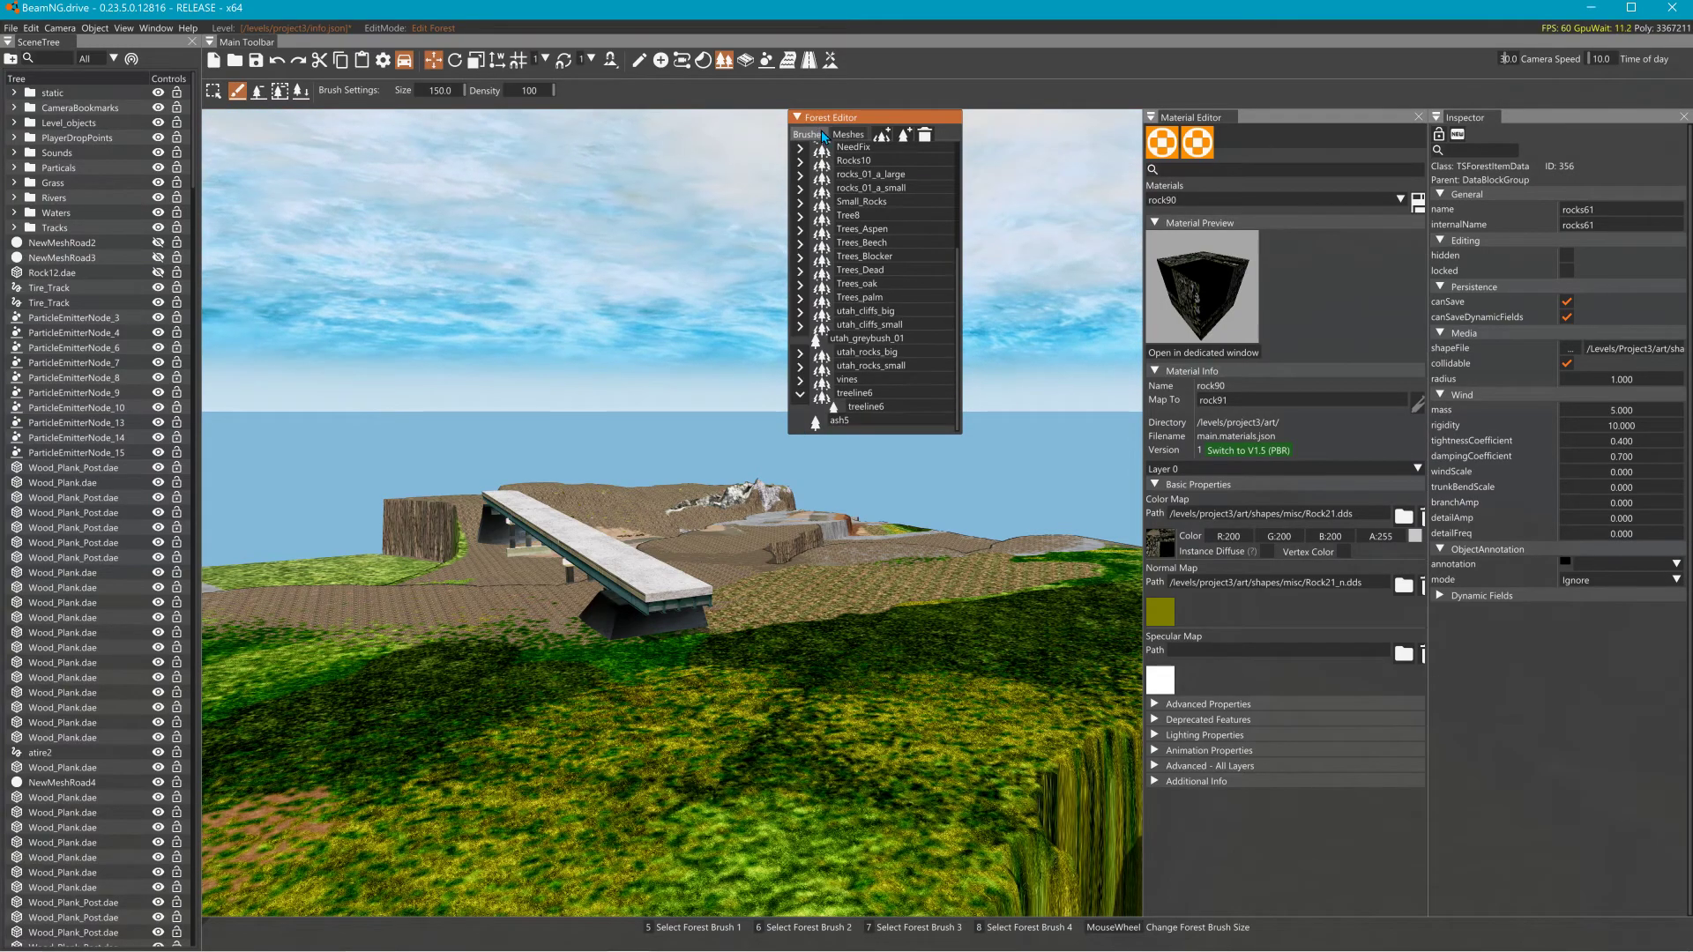
click(883, 136)
scroll(873, 427, down, 1)
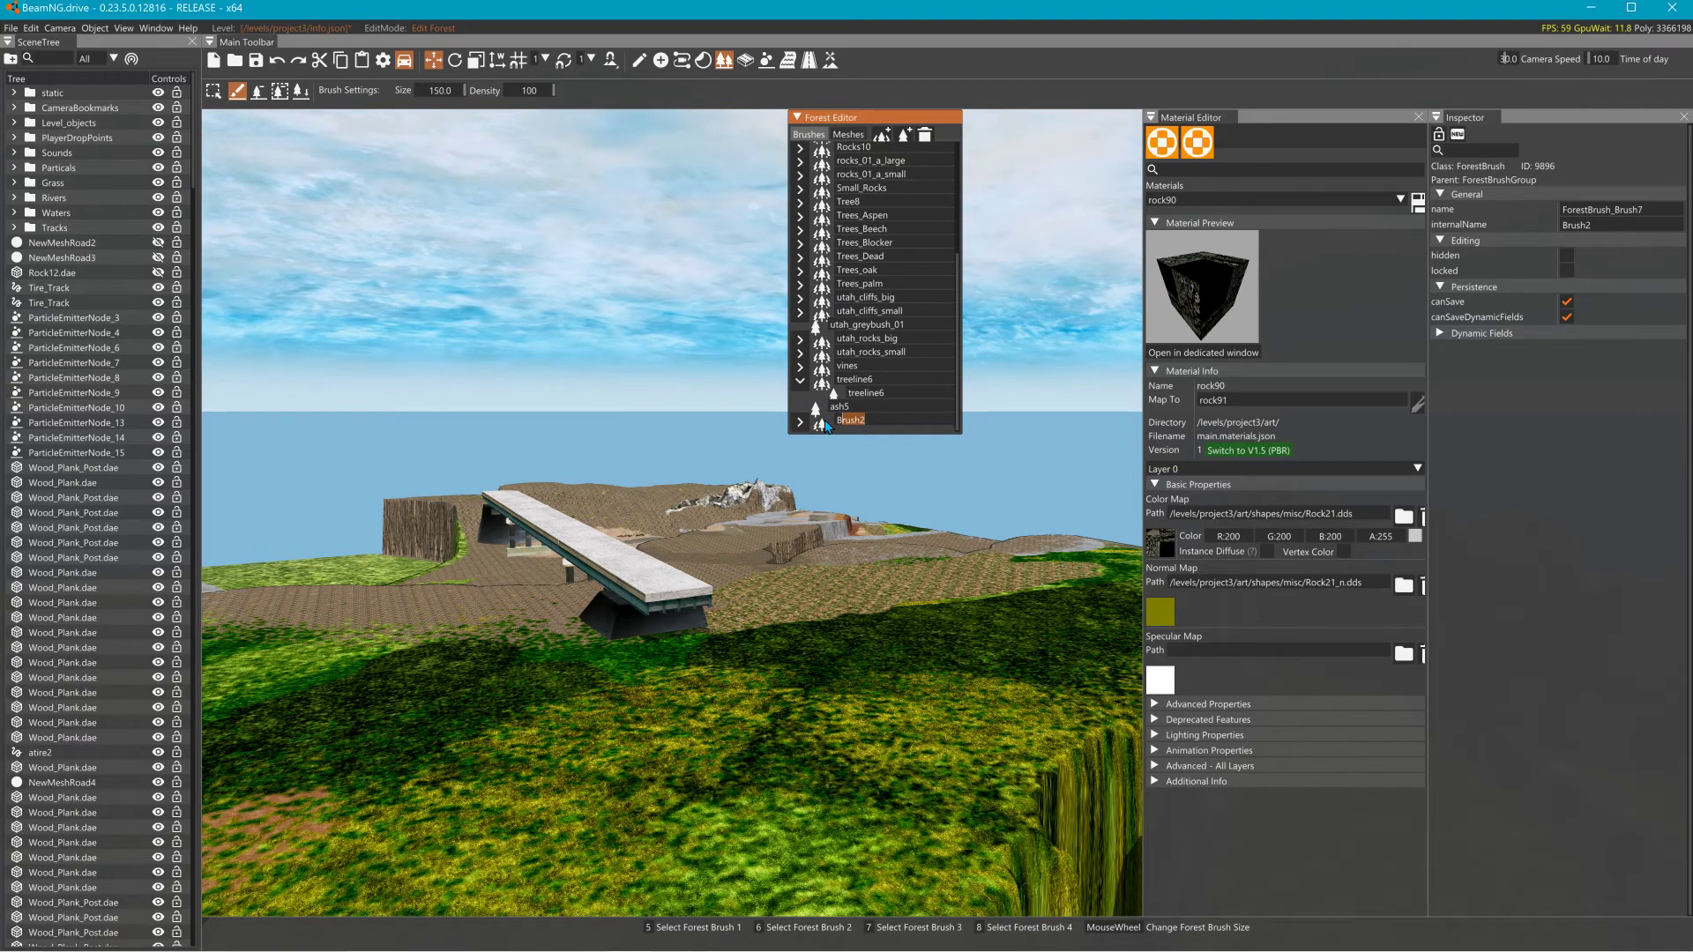
text(Ro)
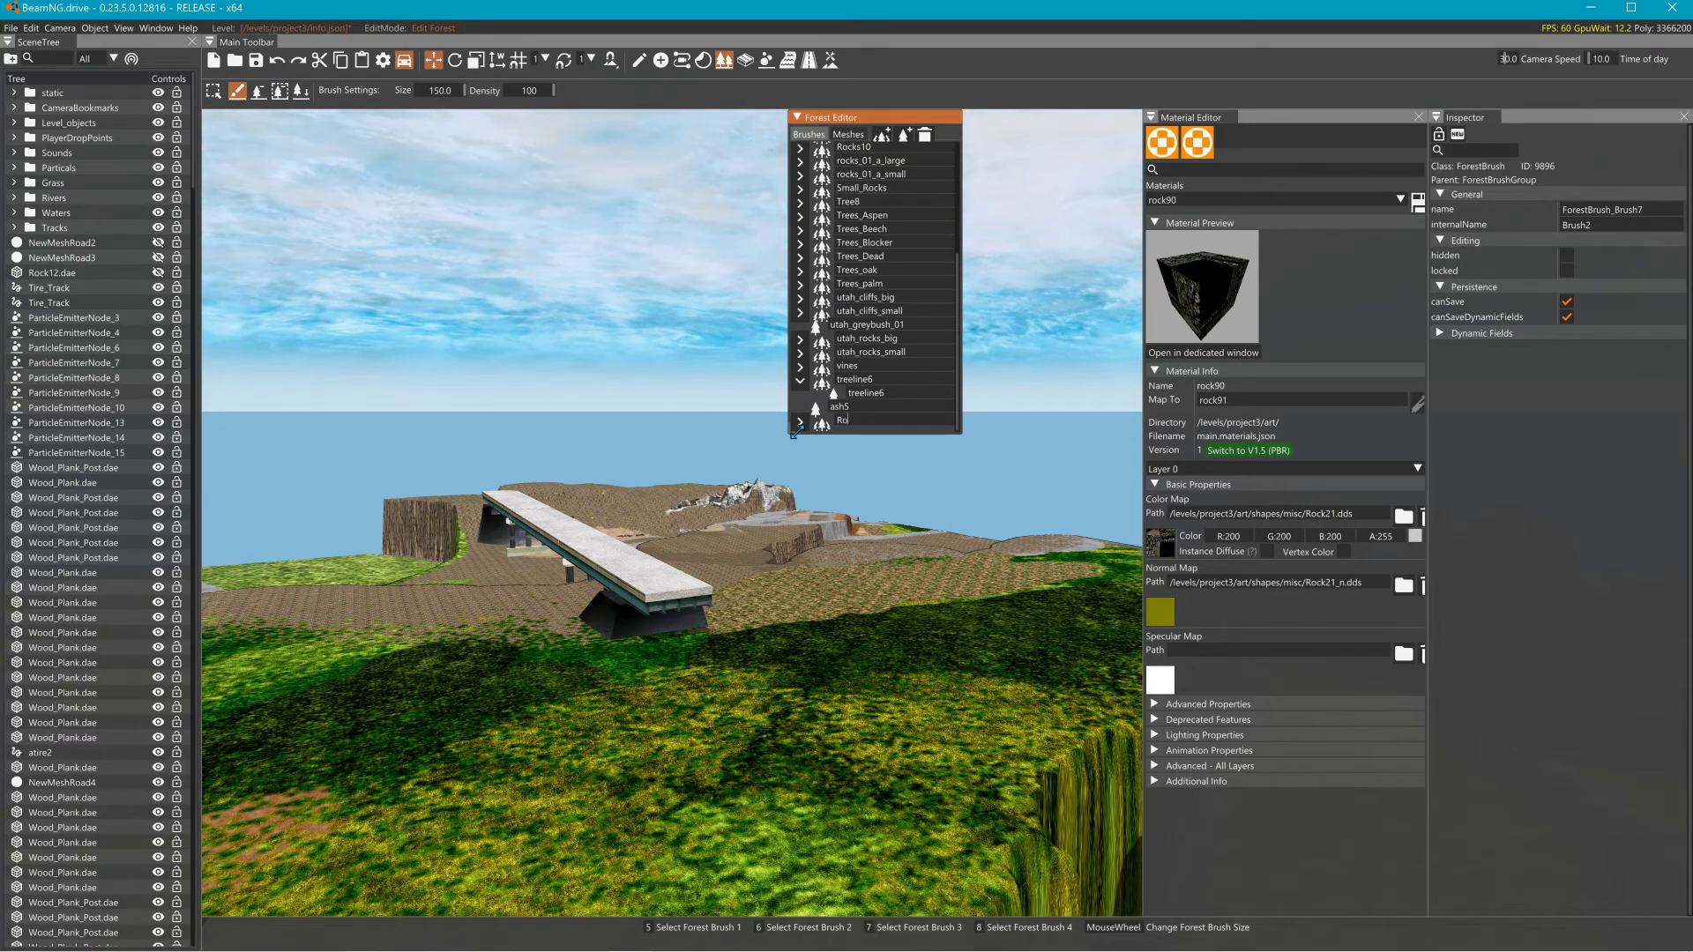
text(cks60)
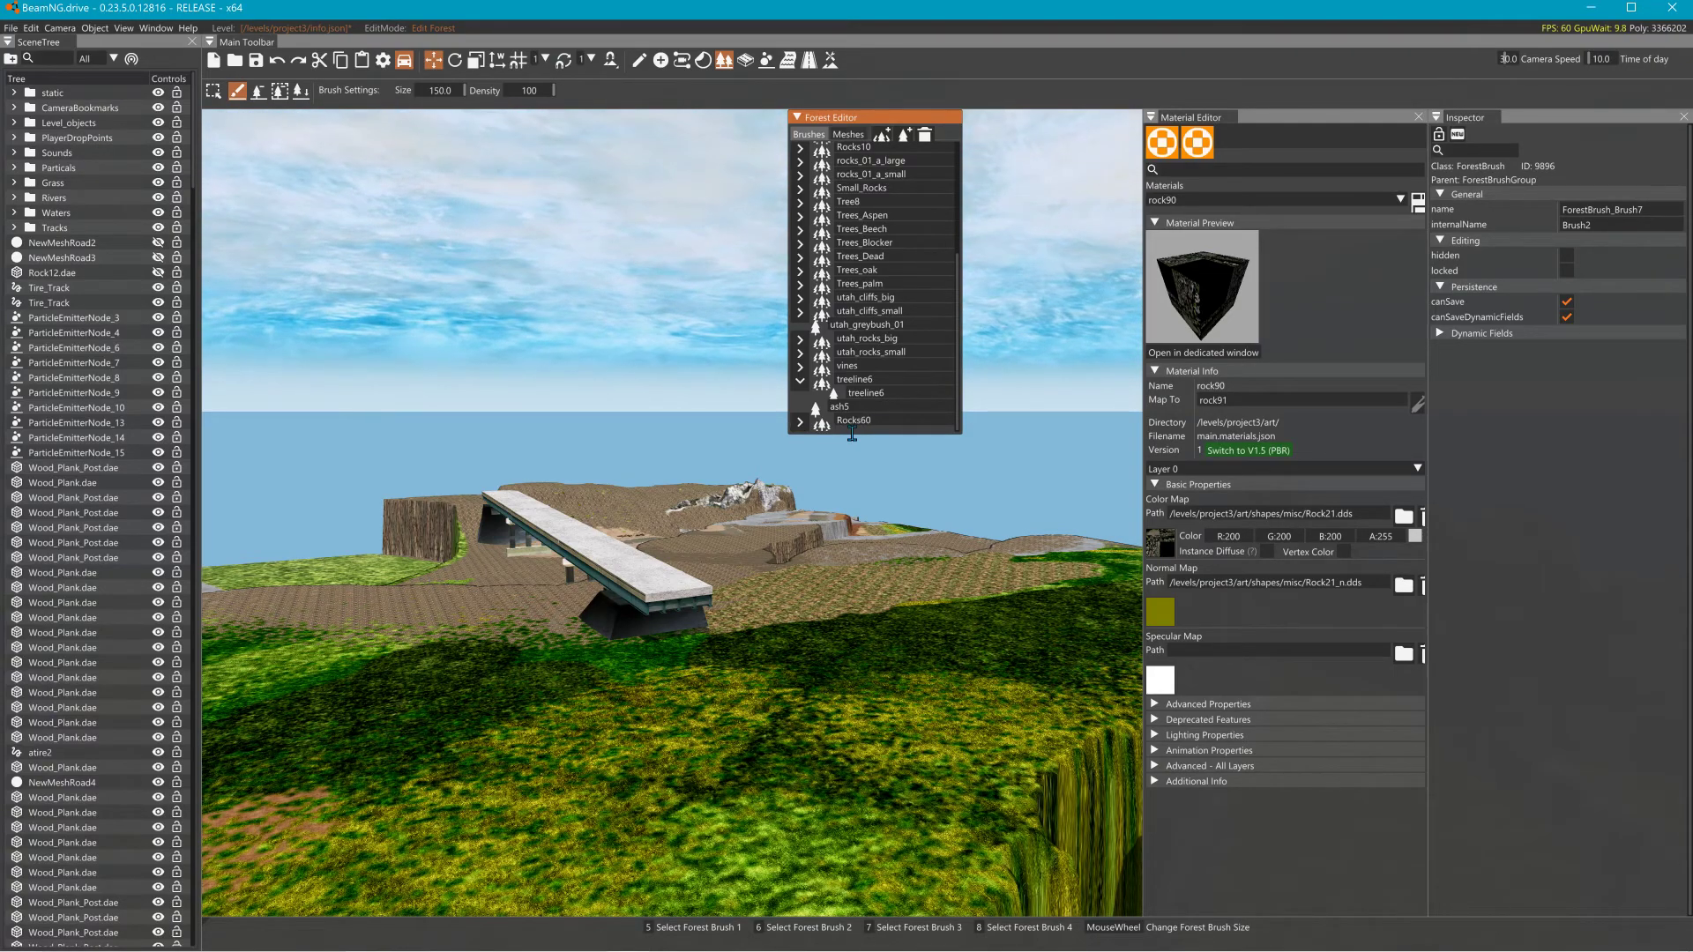
key(Return)
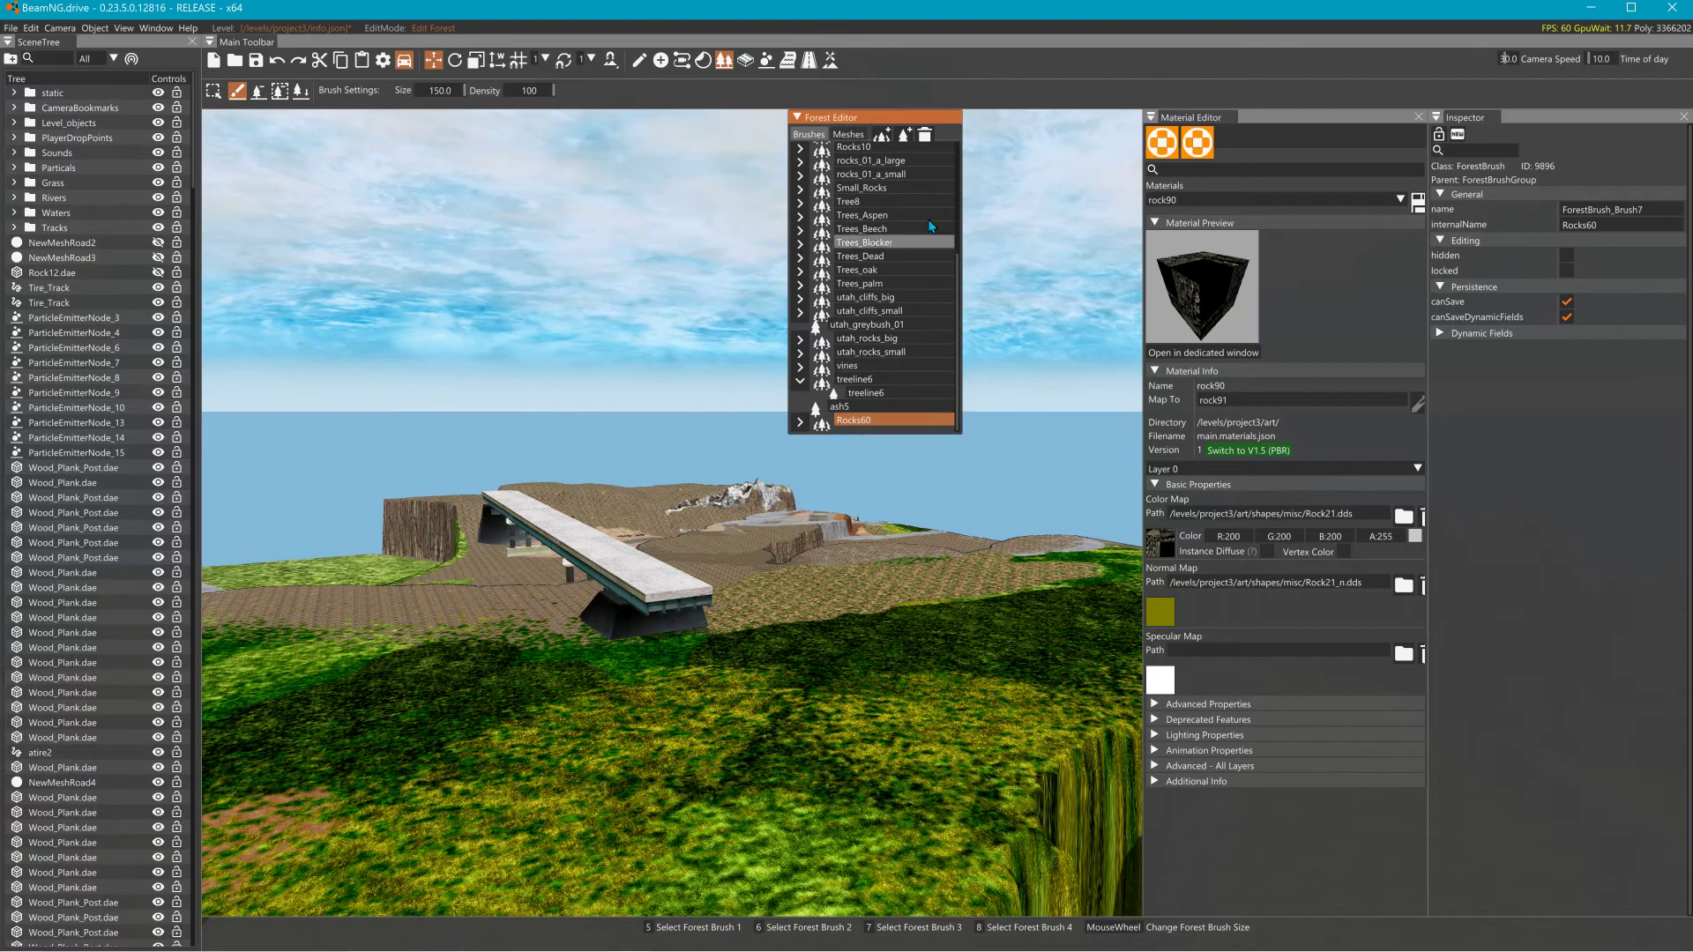
Add a new element to the Rocks60 brush and name it 60.
click(854, 135)
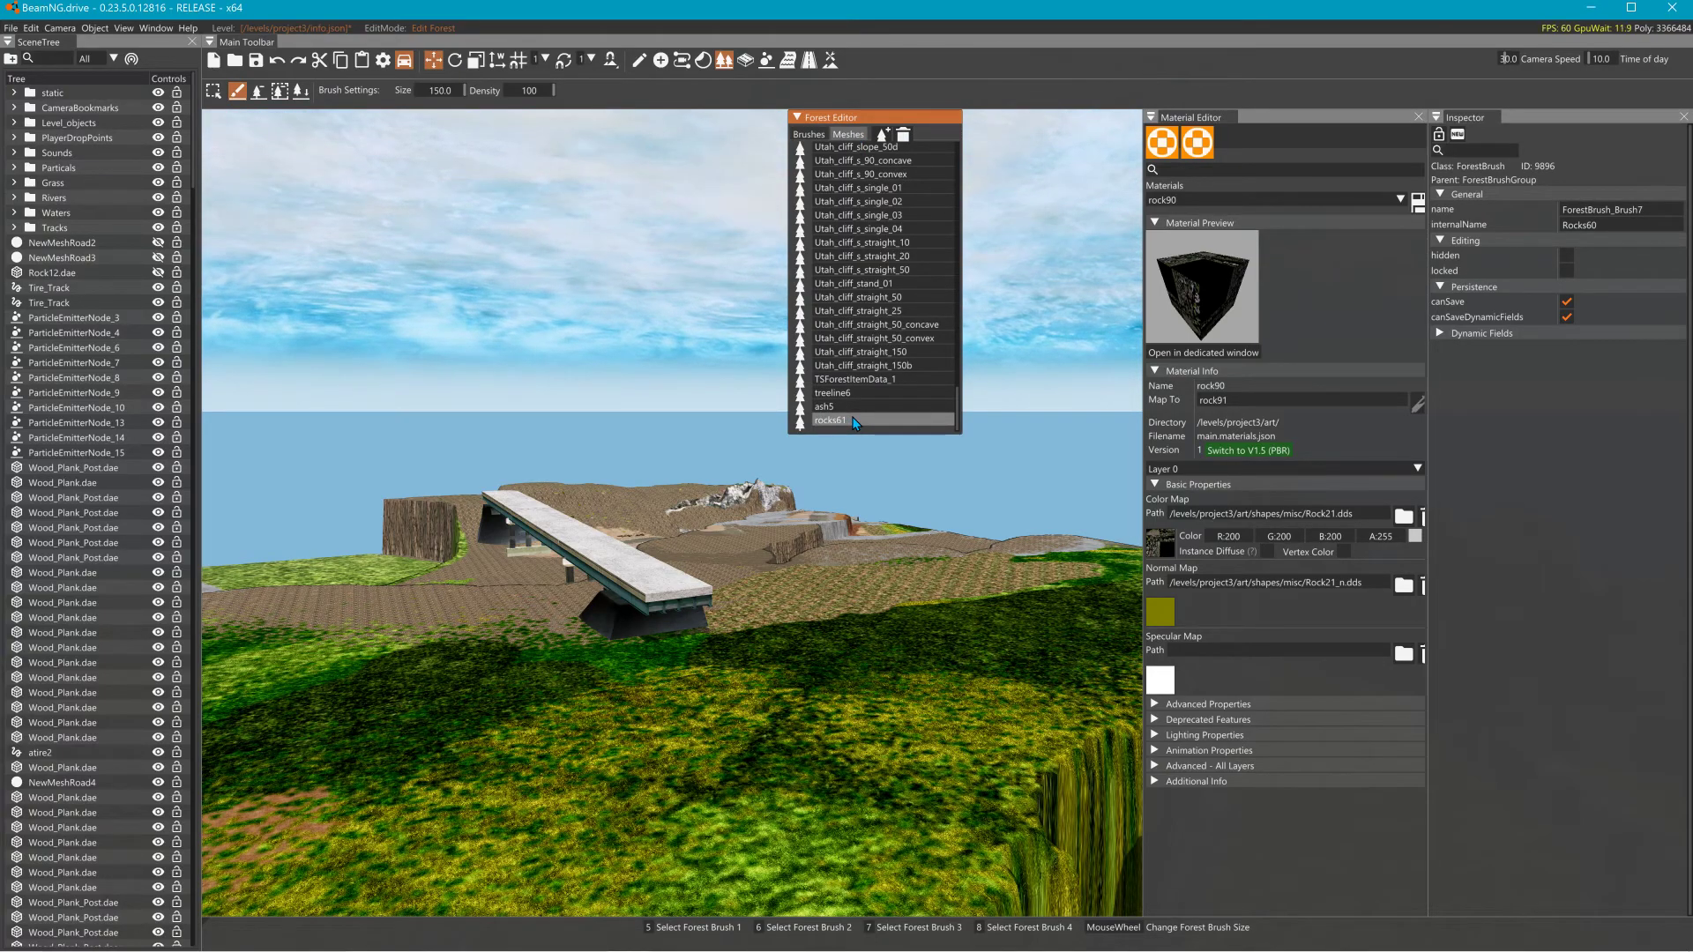
click(811, 135)
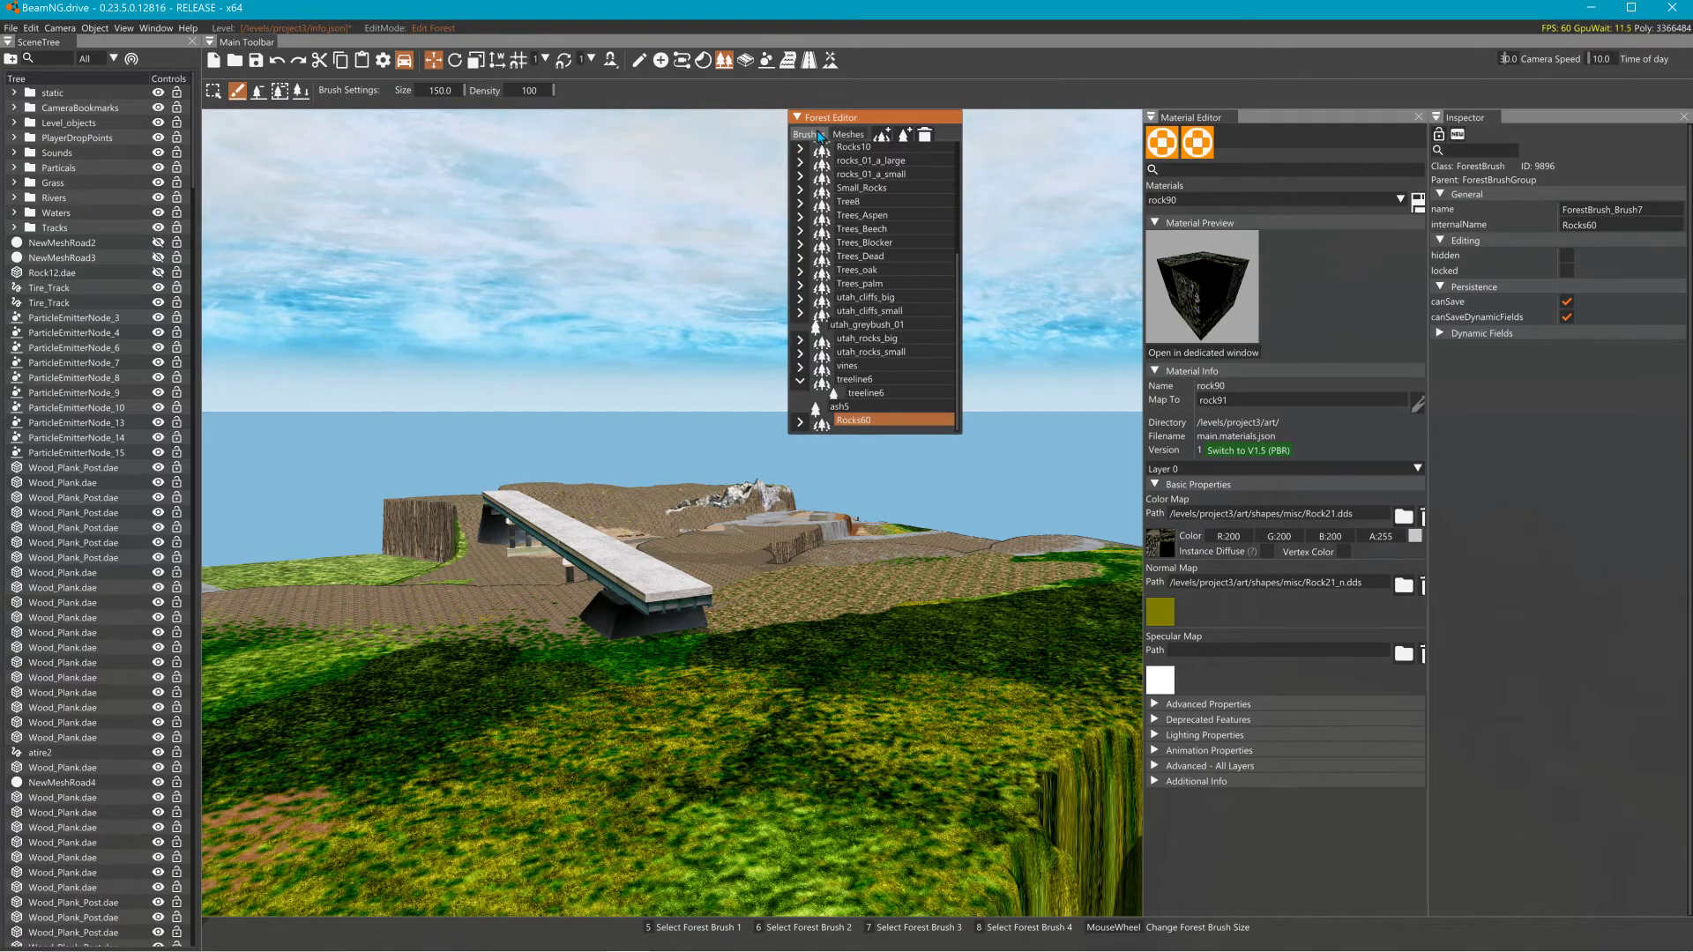
click(905, 137)
double_click(868, 422)
text(60)
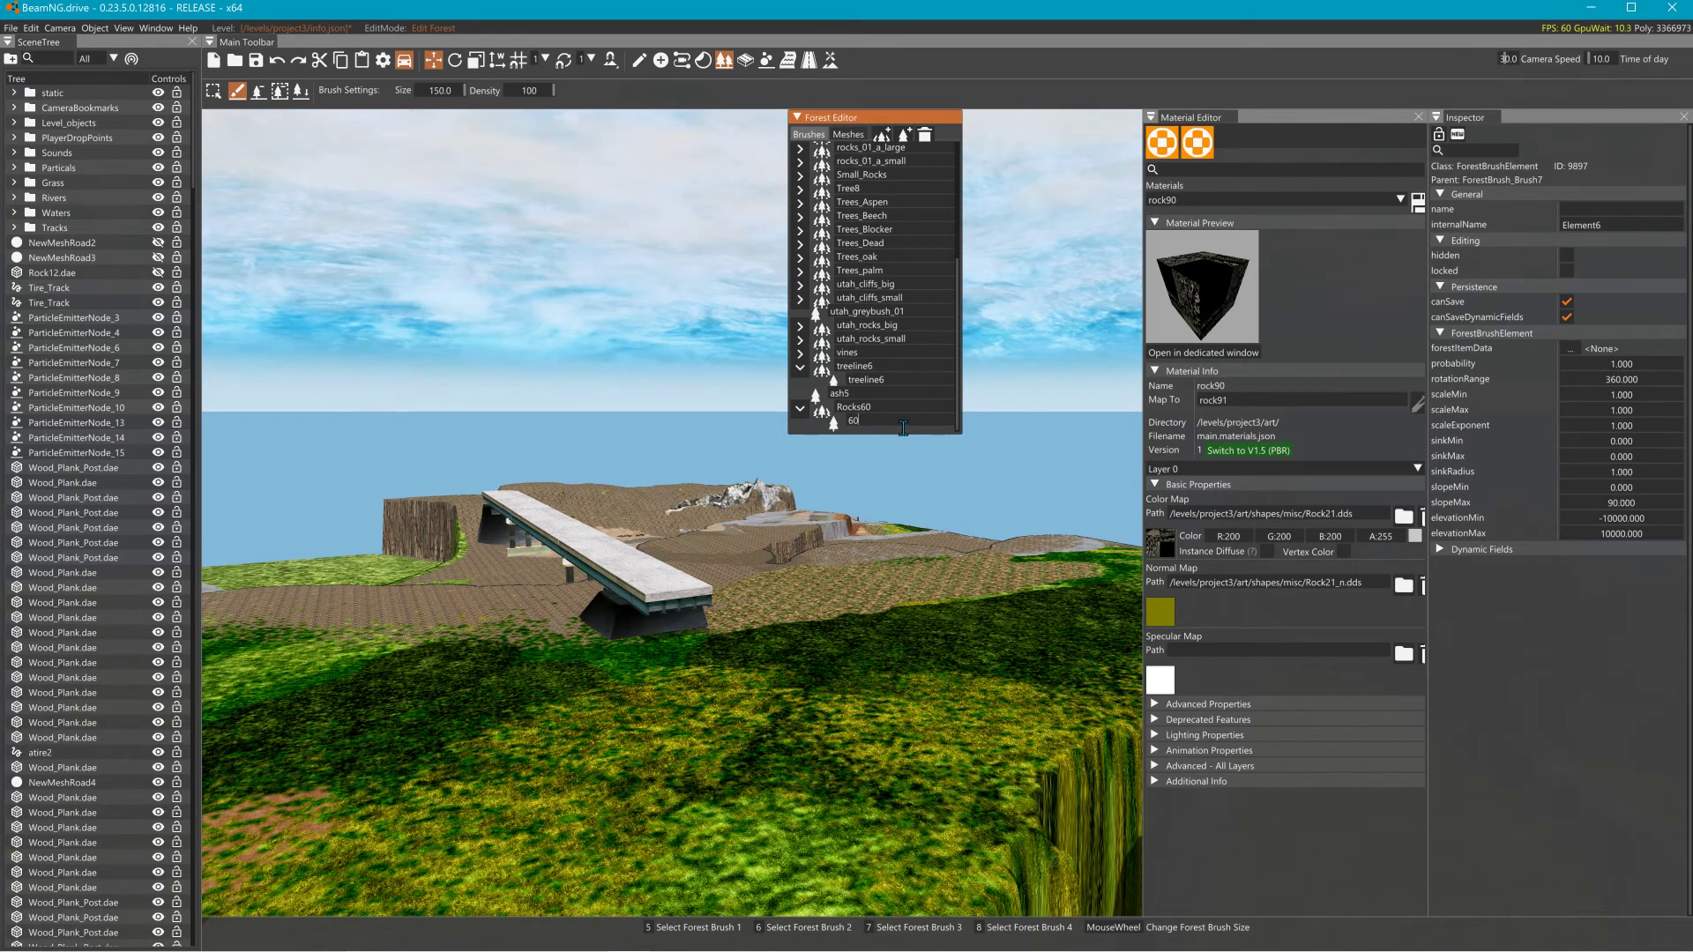
key(Return)
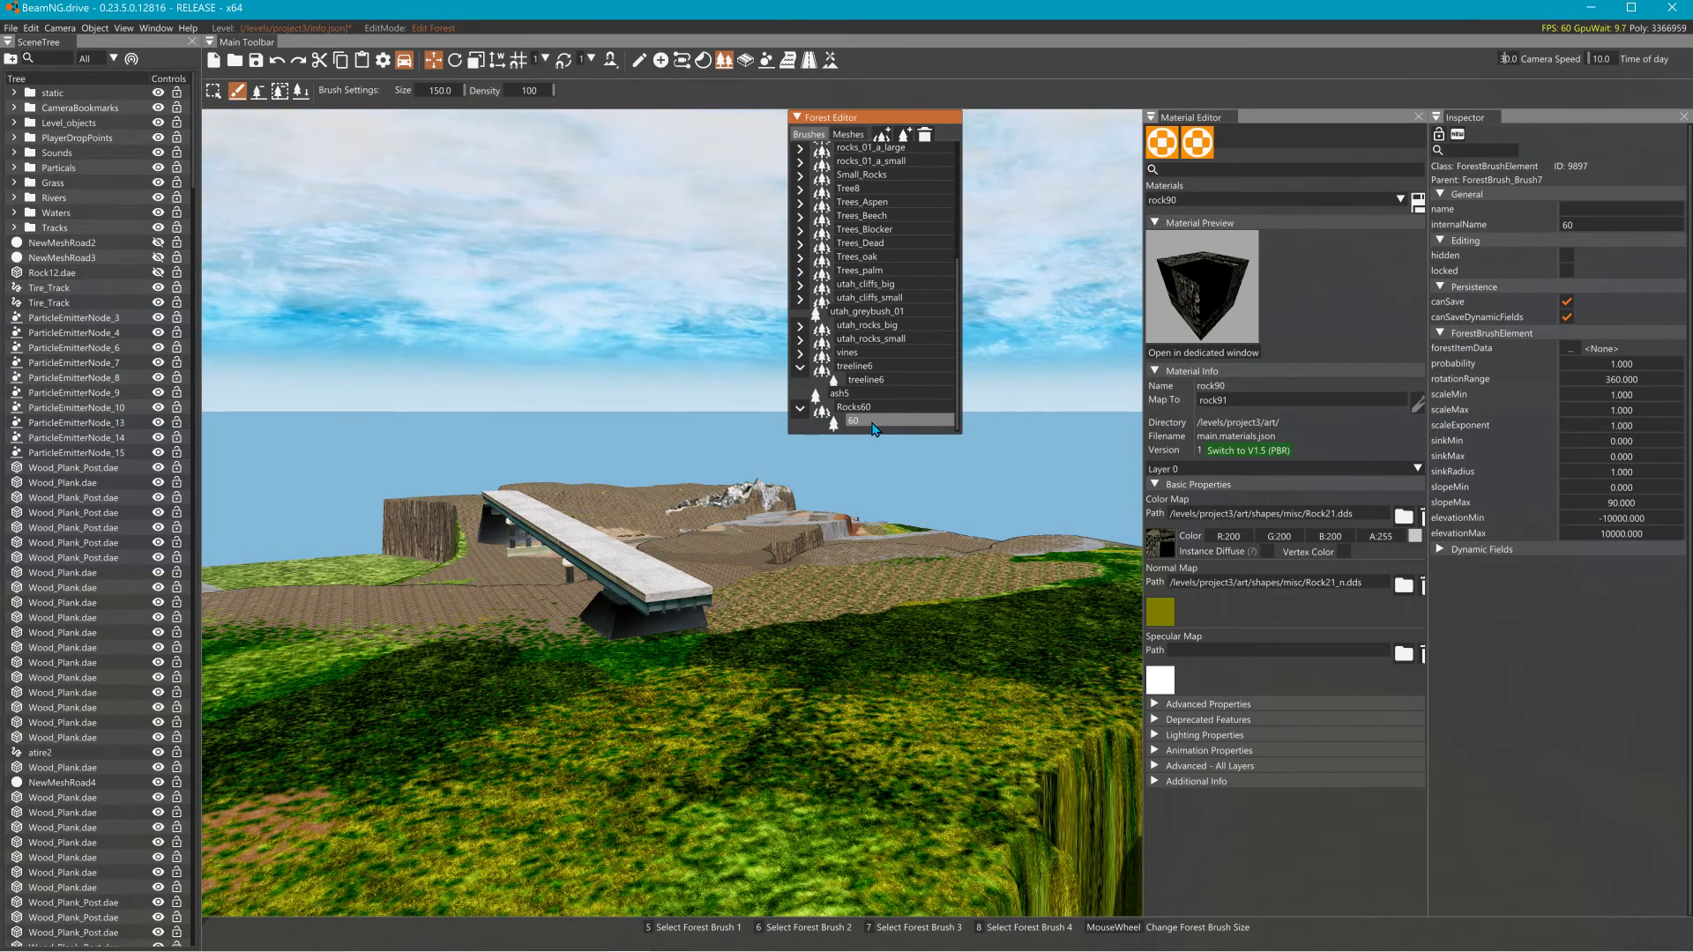
Assign rocks61 as the forest item data of element 60 and paint it over the grass beside the bridge.
click(1585, 353)
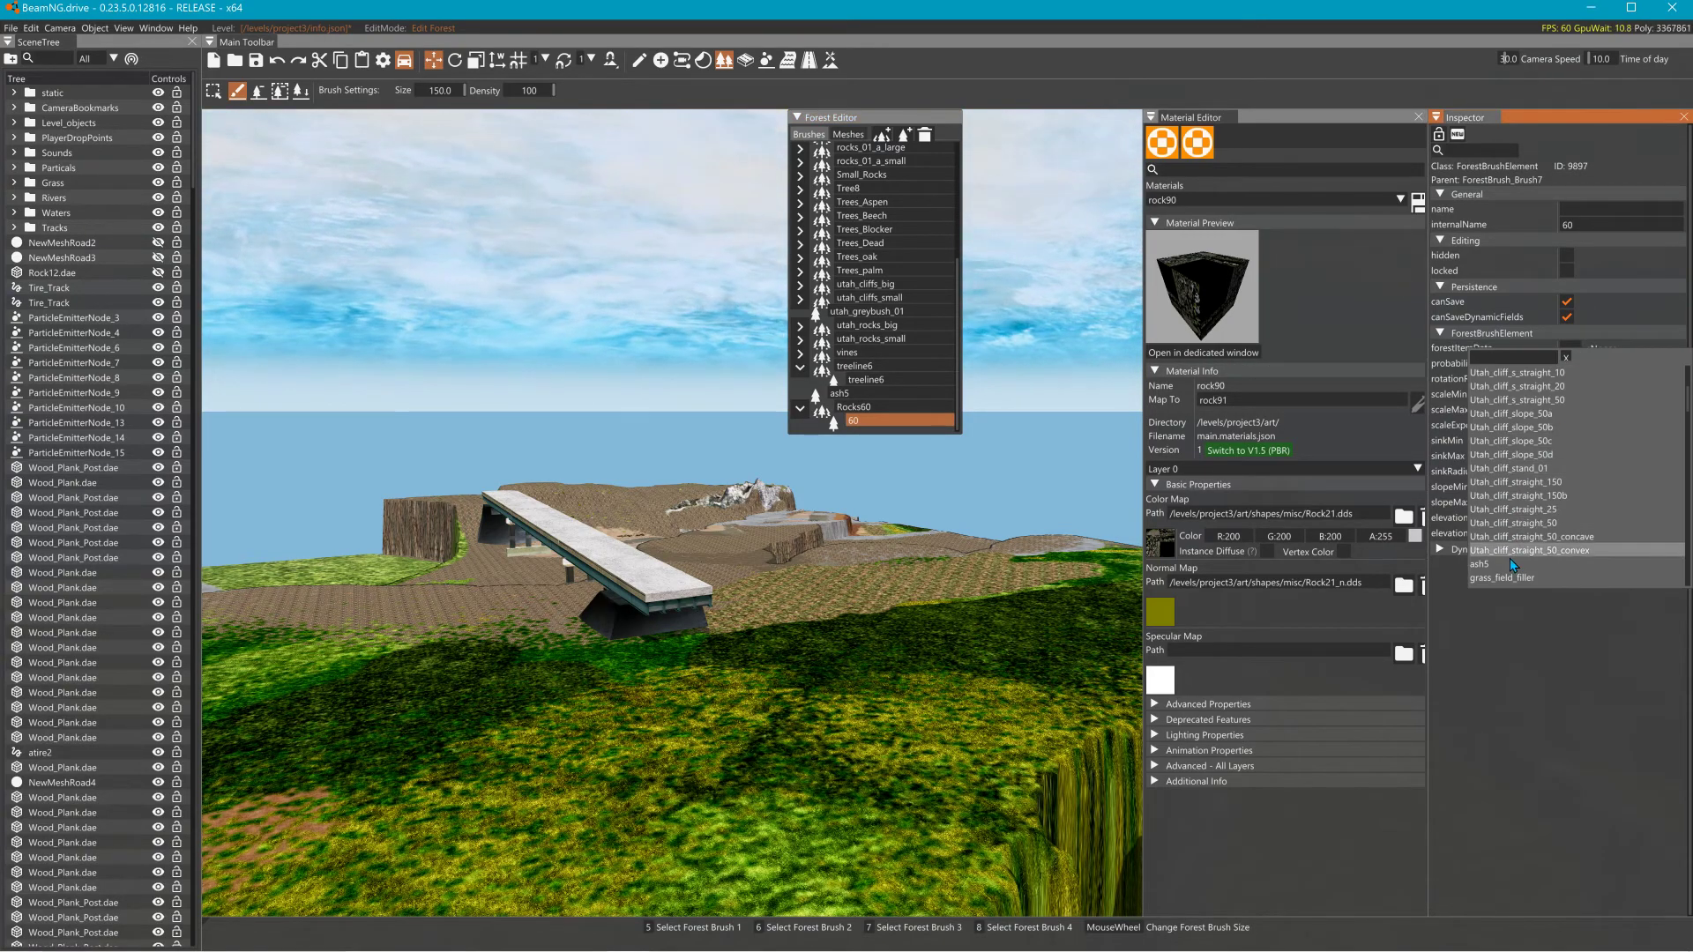
scroll(1532, 517, down, 10)
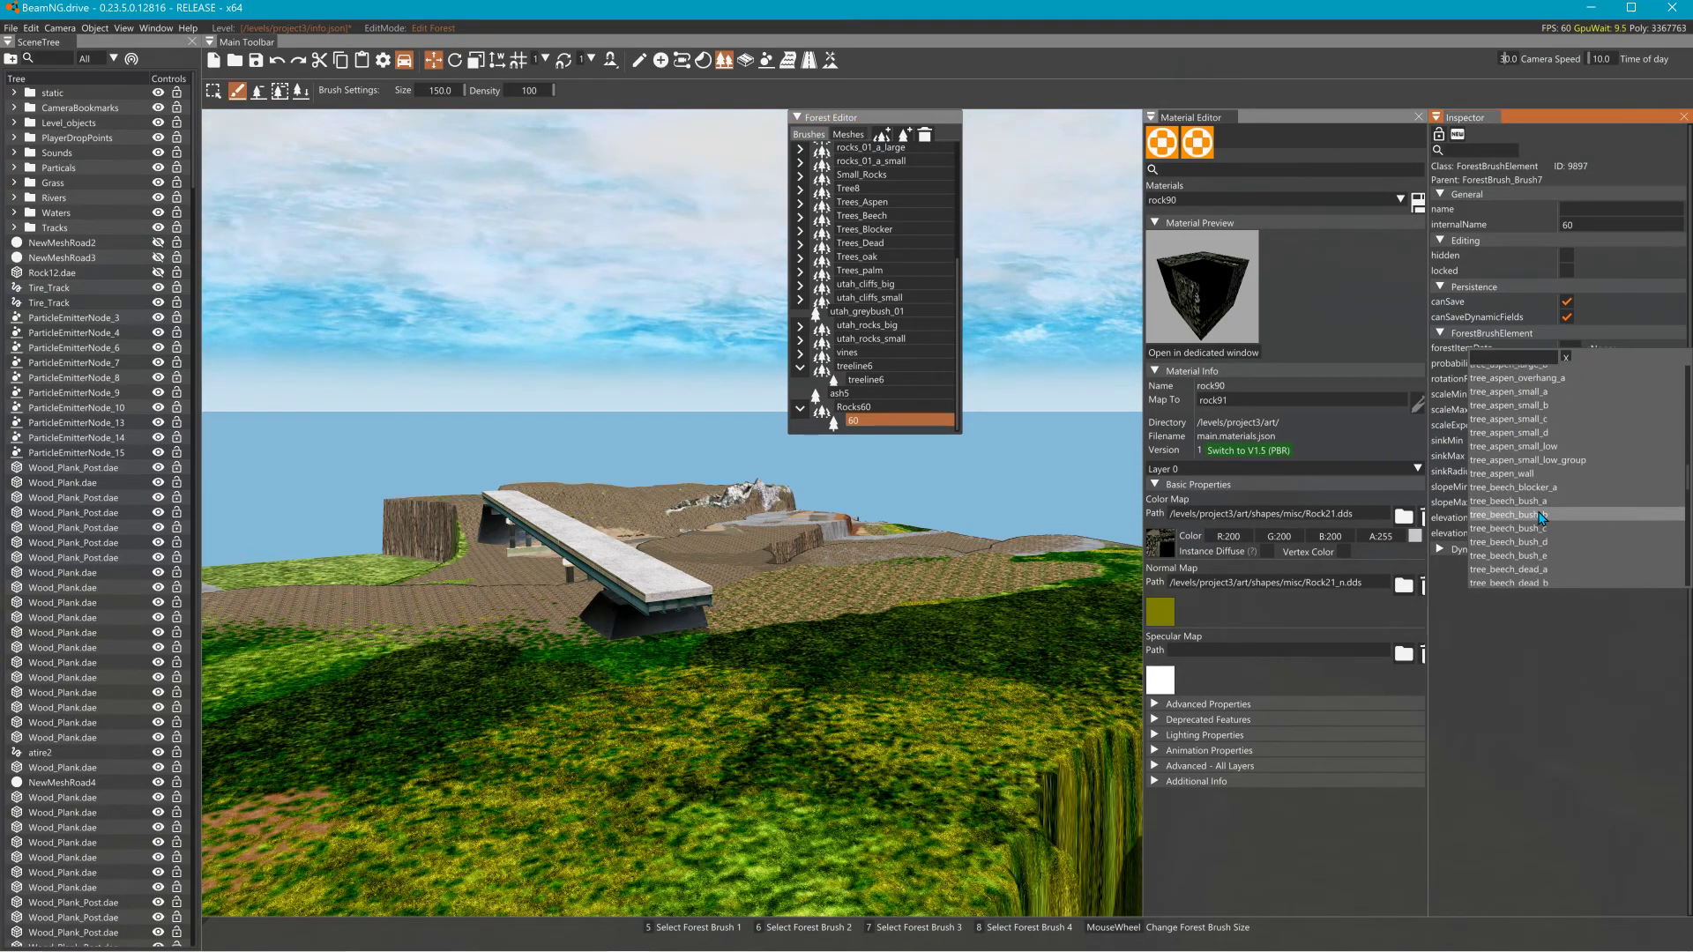
scroll(1552, 520, up, 2)
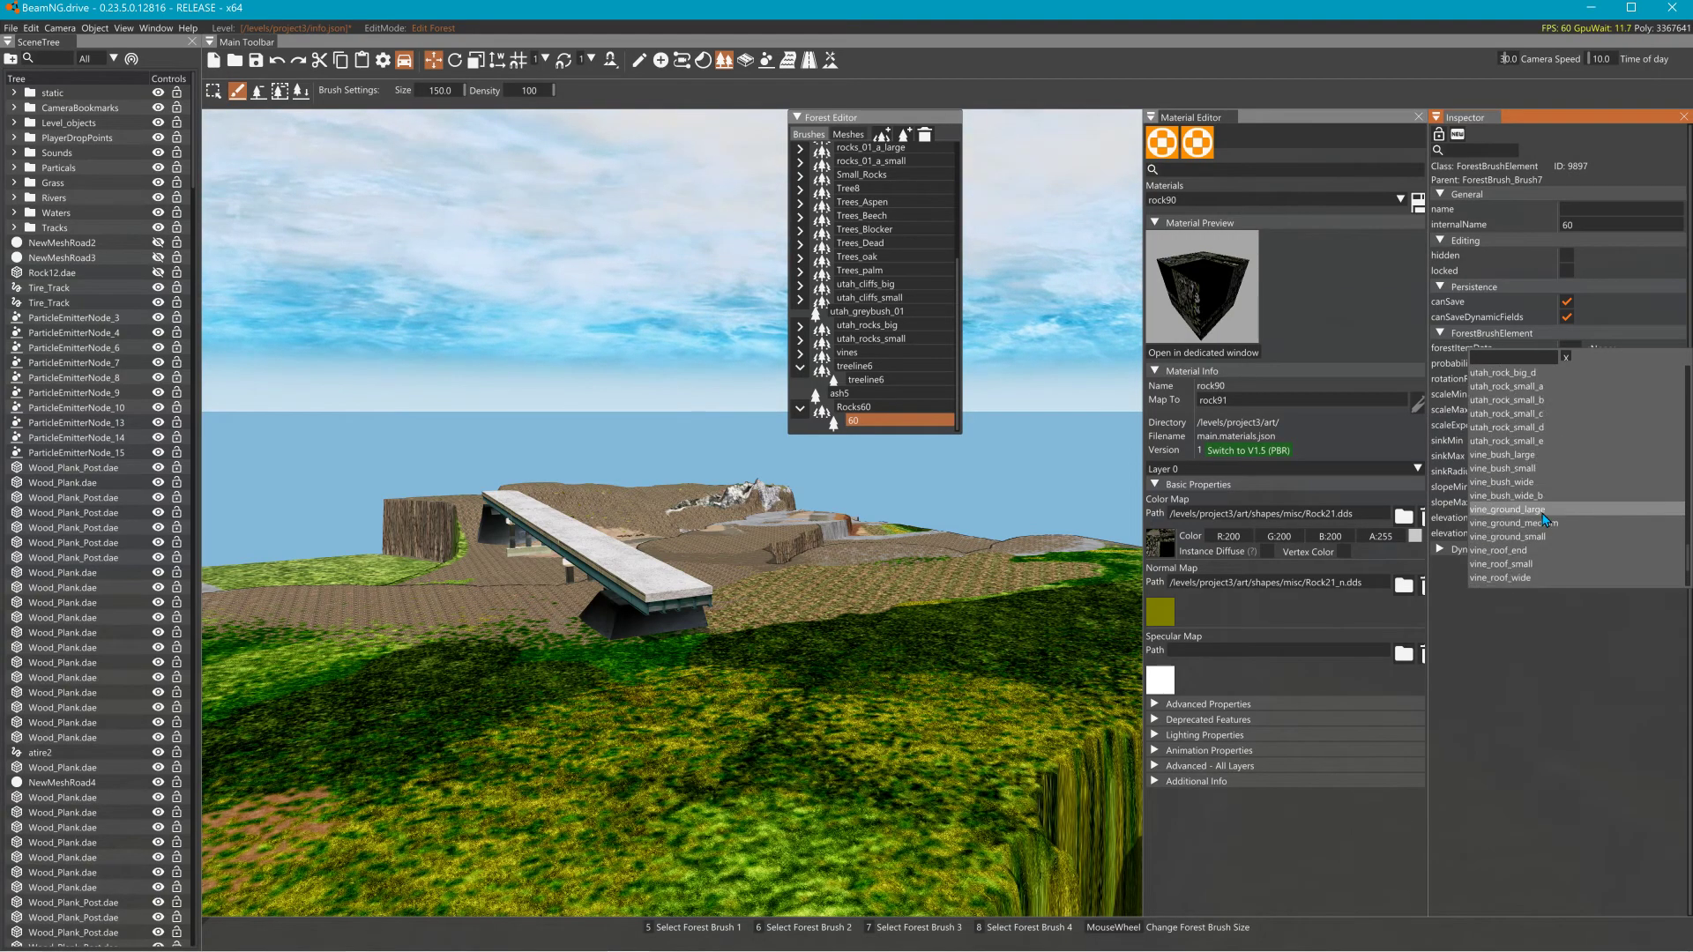
scroll(1570, 521, up, 8)
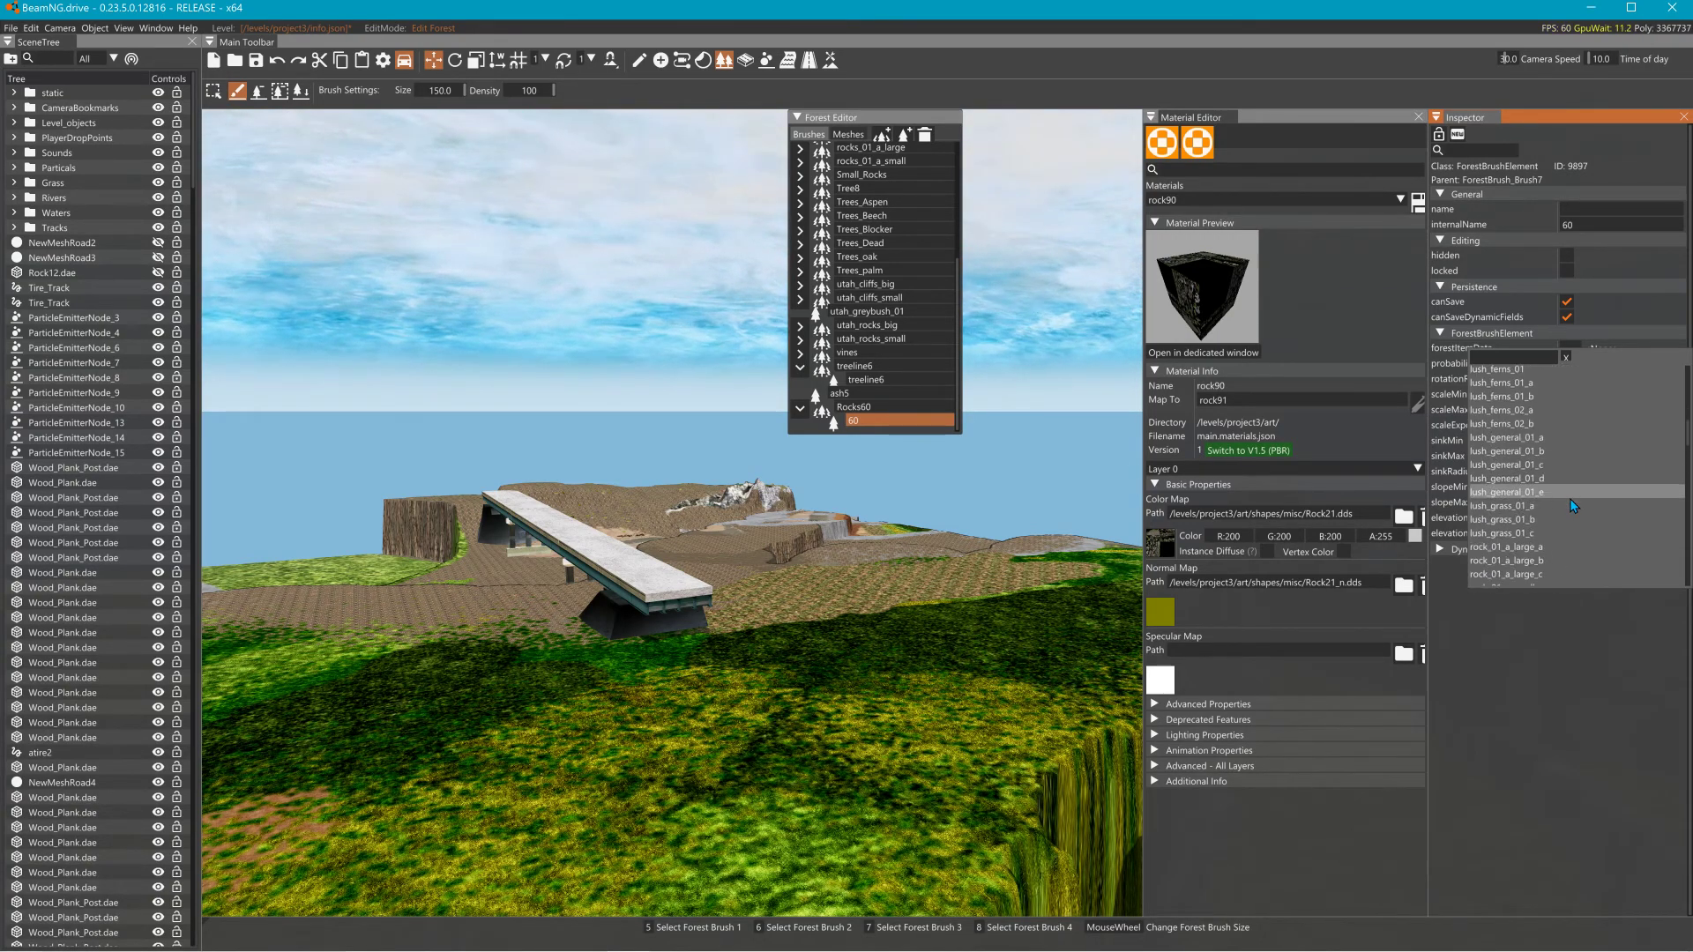
scroll(1570, 505, up, 5)
scroll(1574, 505, down, 6)
scroll(1574, 506, down, 6)
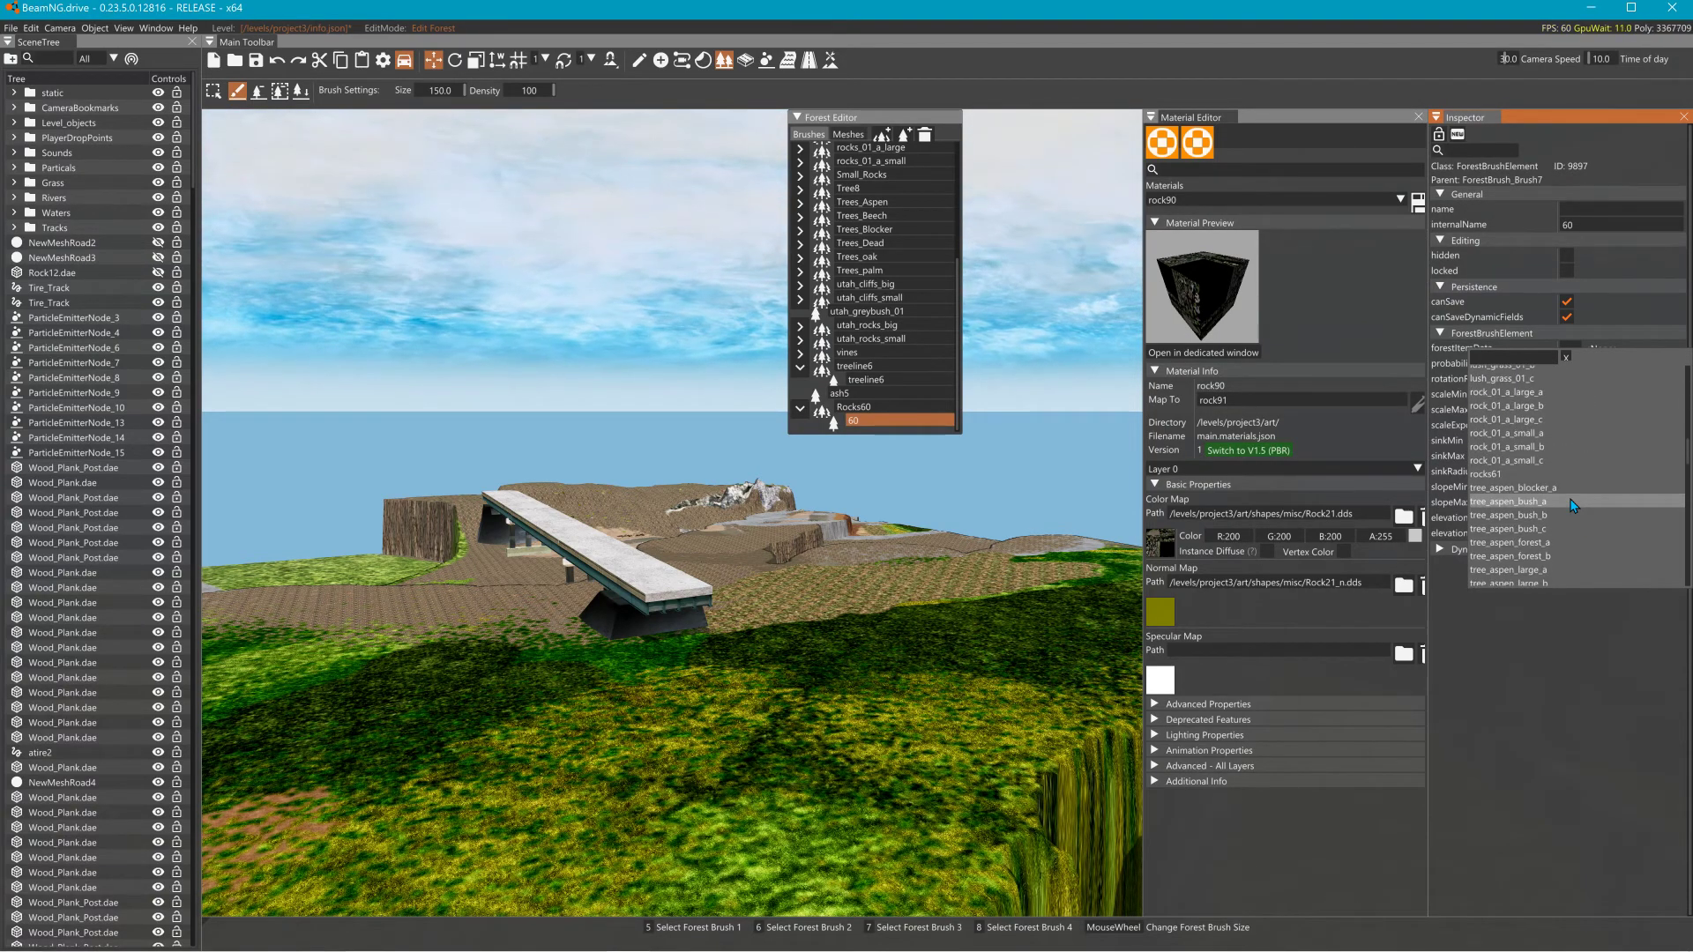
click(1507, 474)
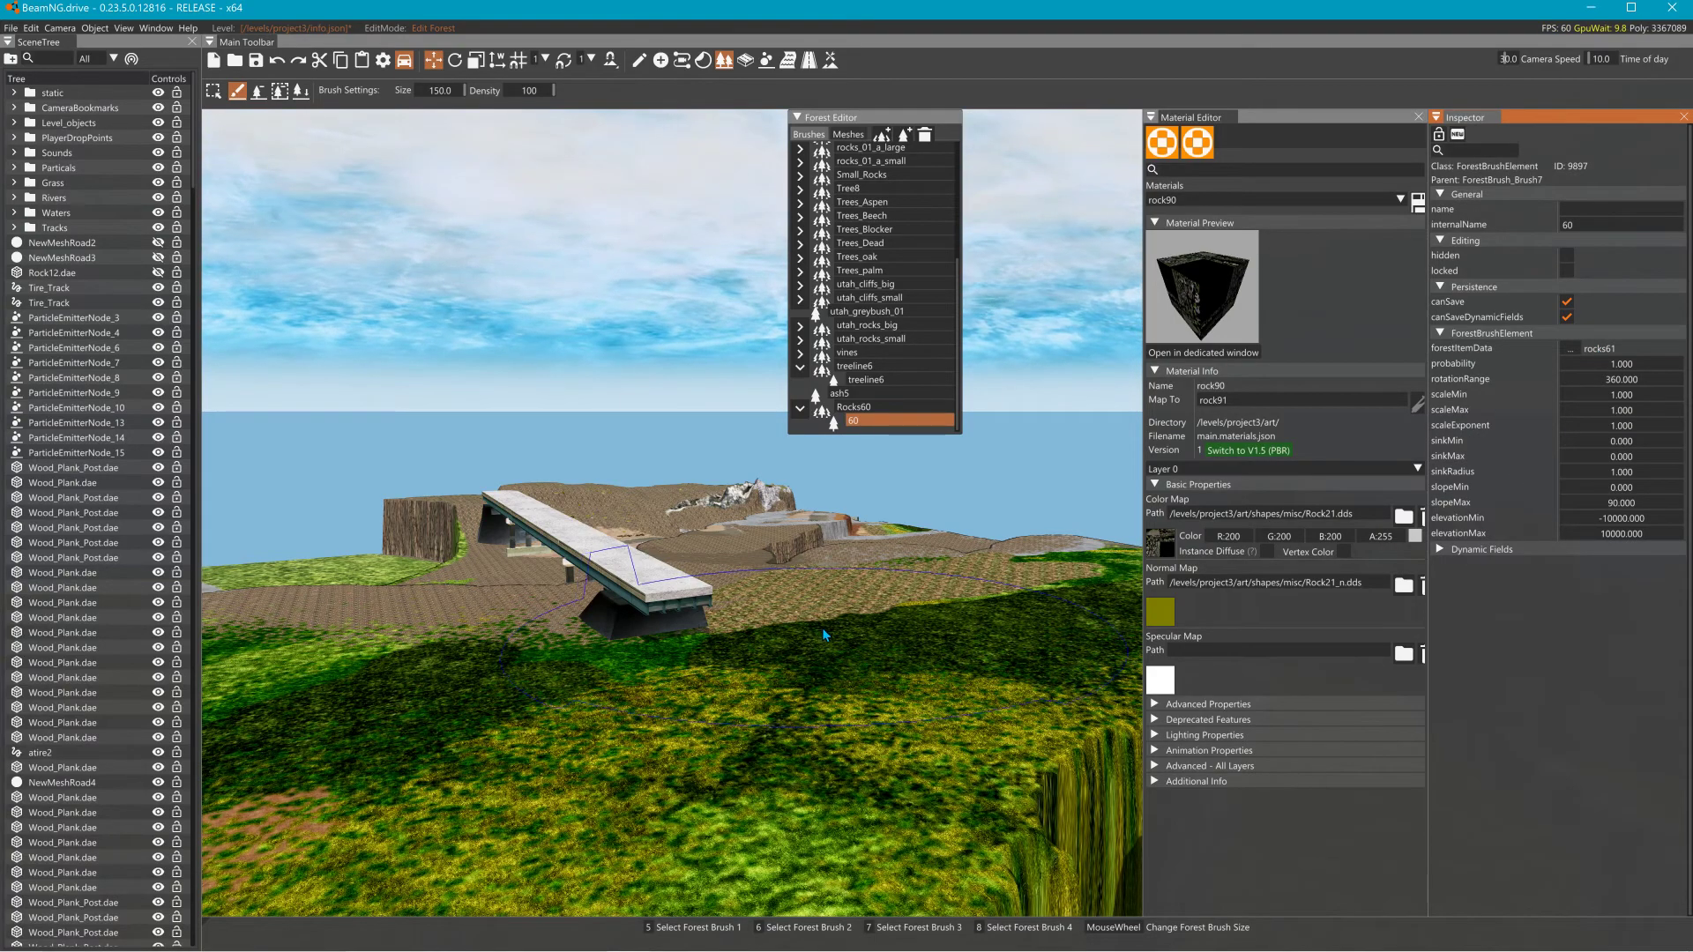
click(877, 623)
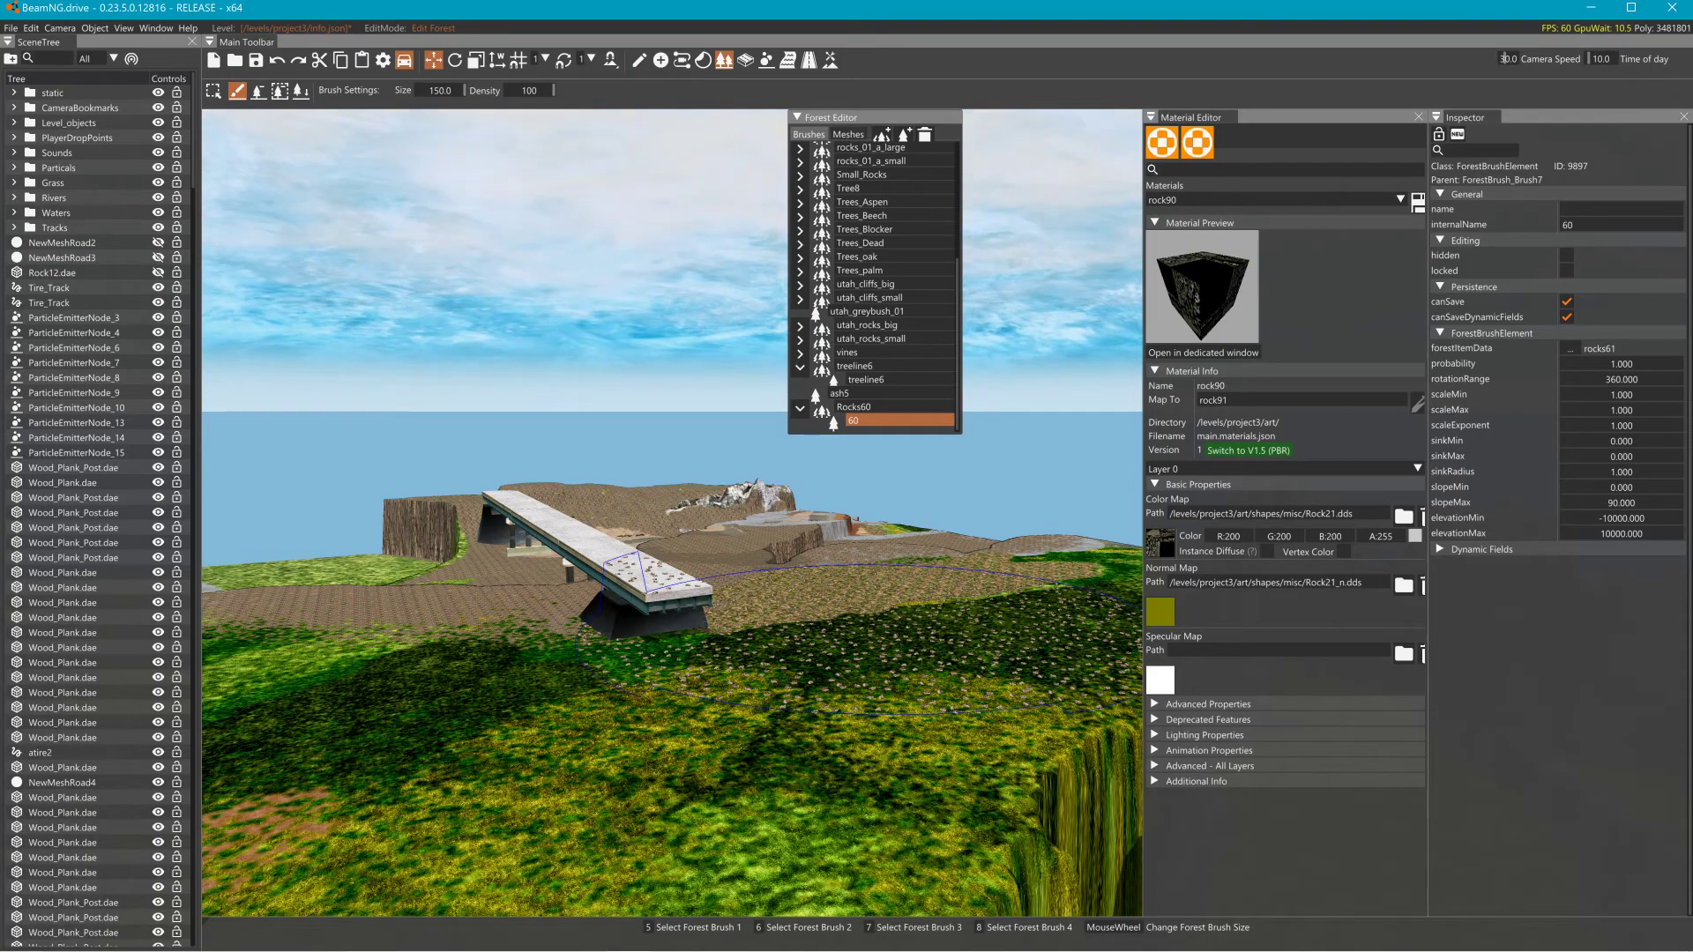
Examine the painted rocks up close on the grass near the bridge.
key(w)
mouse_move(879, 628)
right_down()
mouse_move(926, 693)
mouse_move(924, 760)
mouse_move(906, 711)
right_up()
key(w)
key(w)
key(s)
key(w)
key(s)
right_drag(871, 628, 882, 628)
key(w)
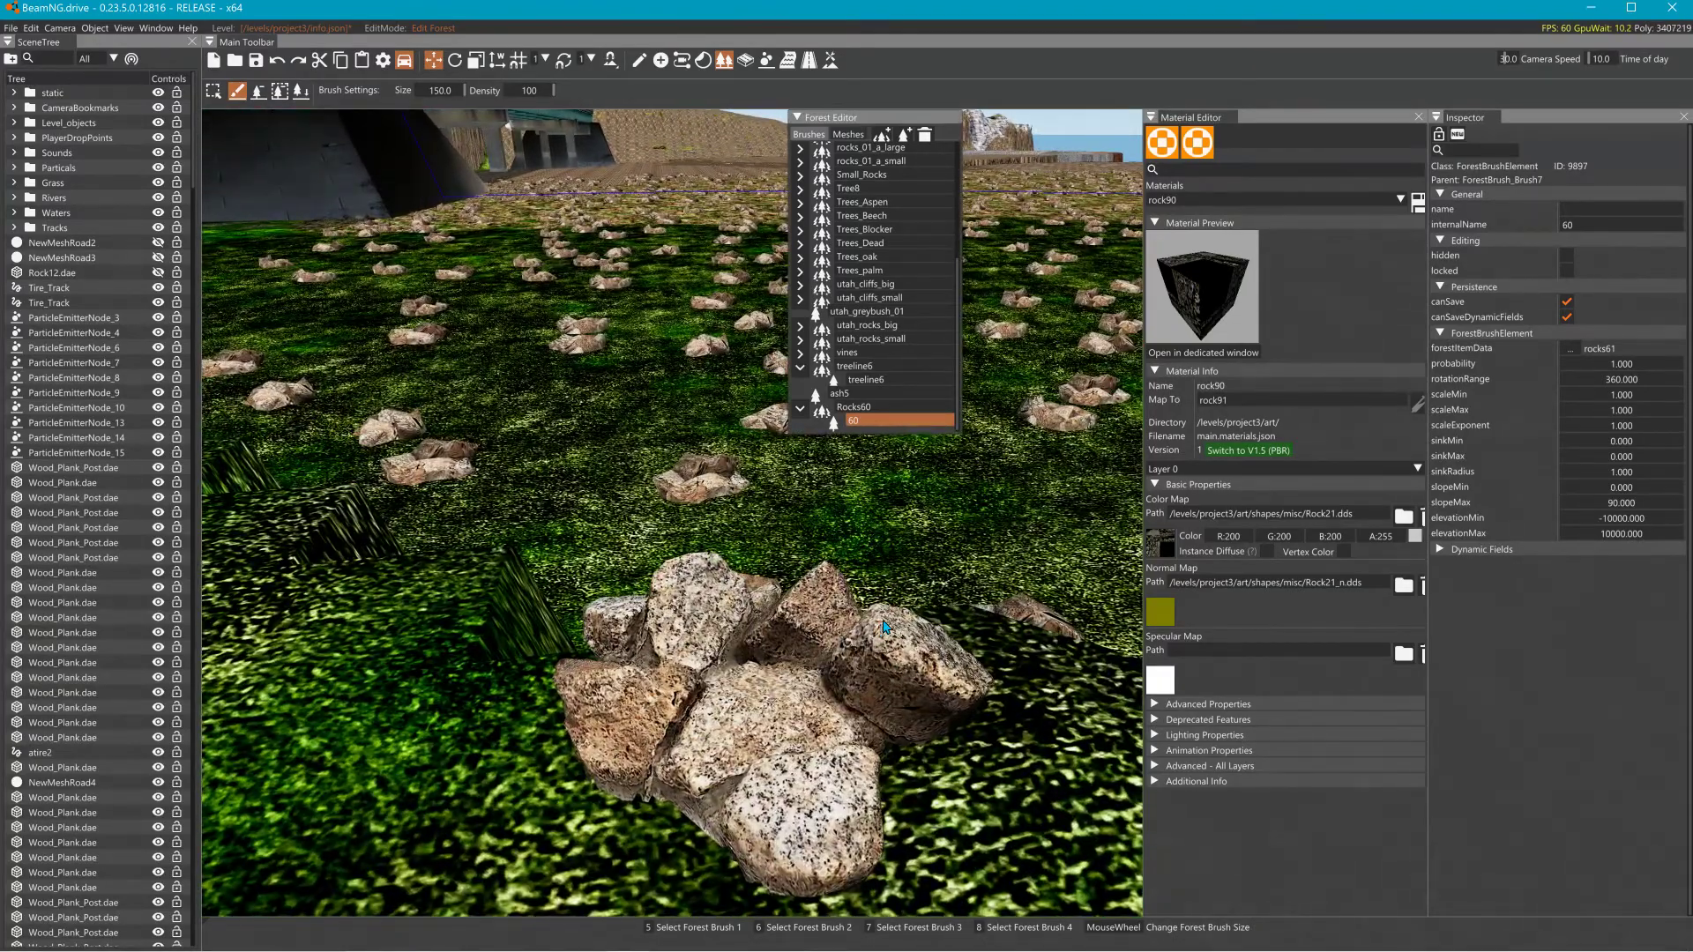
key(s)
key(w)
Change the rocks61 mesh's shape file to Rocks70.dae from /Levels/Project3/art/shapes/misc/, filtering the files by "70".
click(1570, 350)
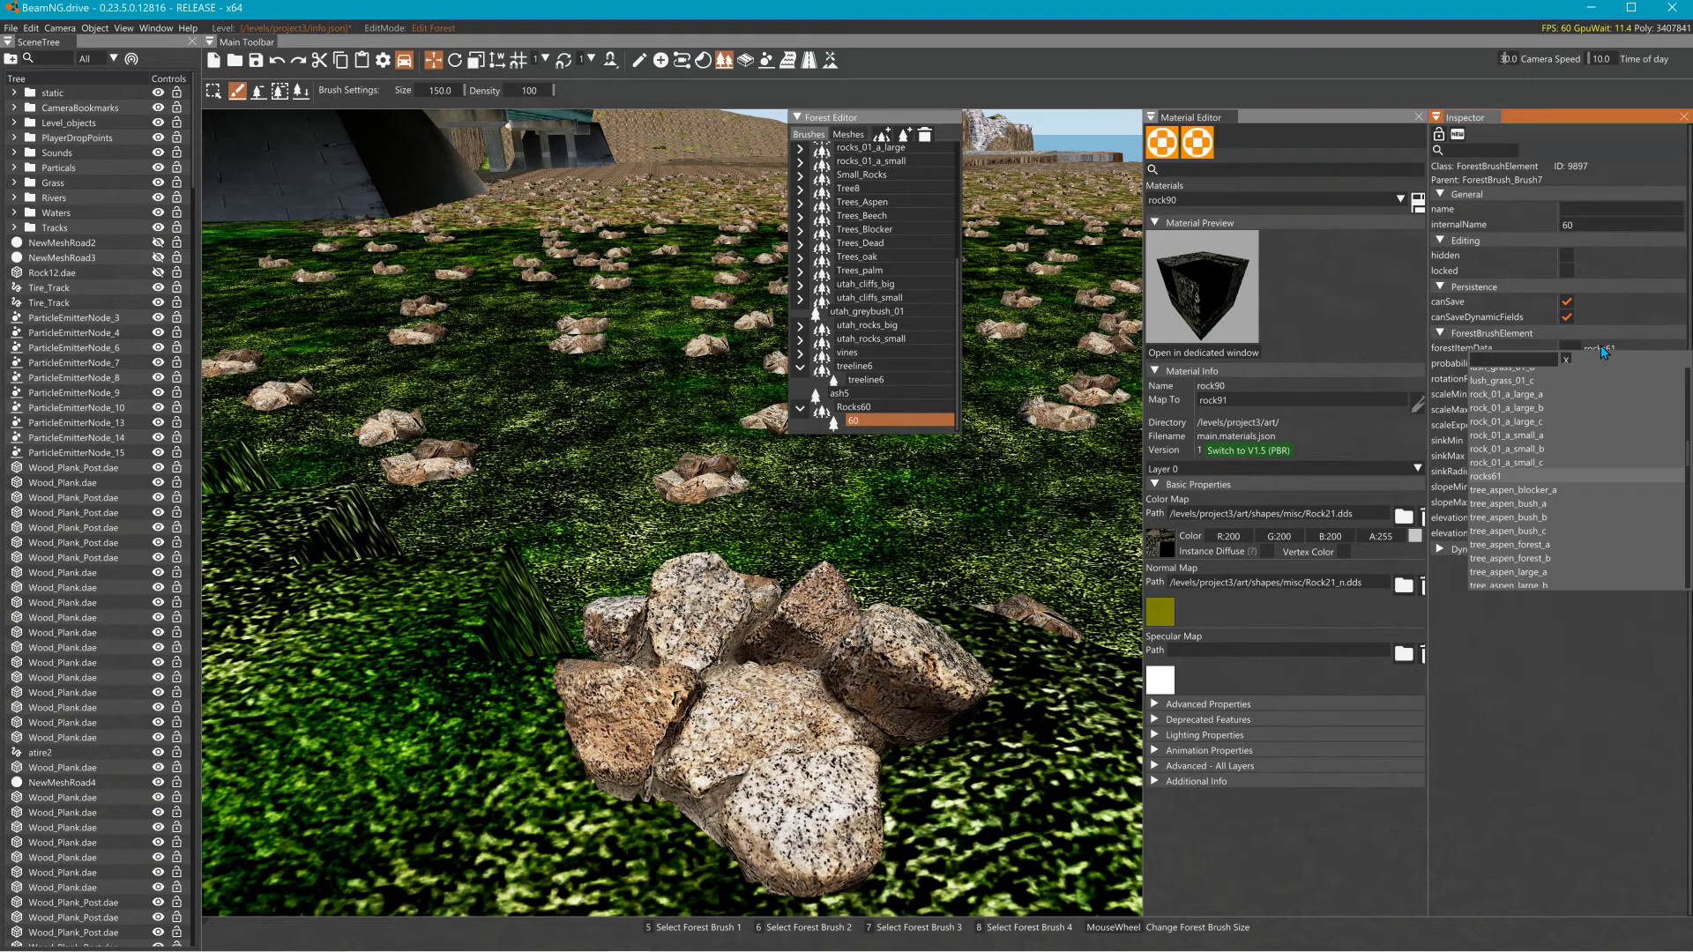
click(850, 134)
click(858, 420)
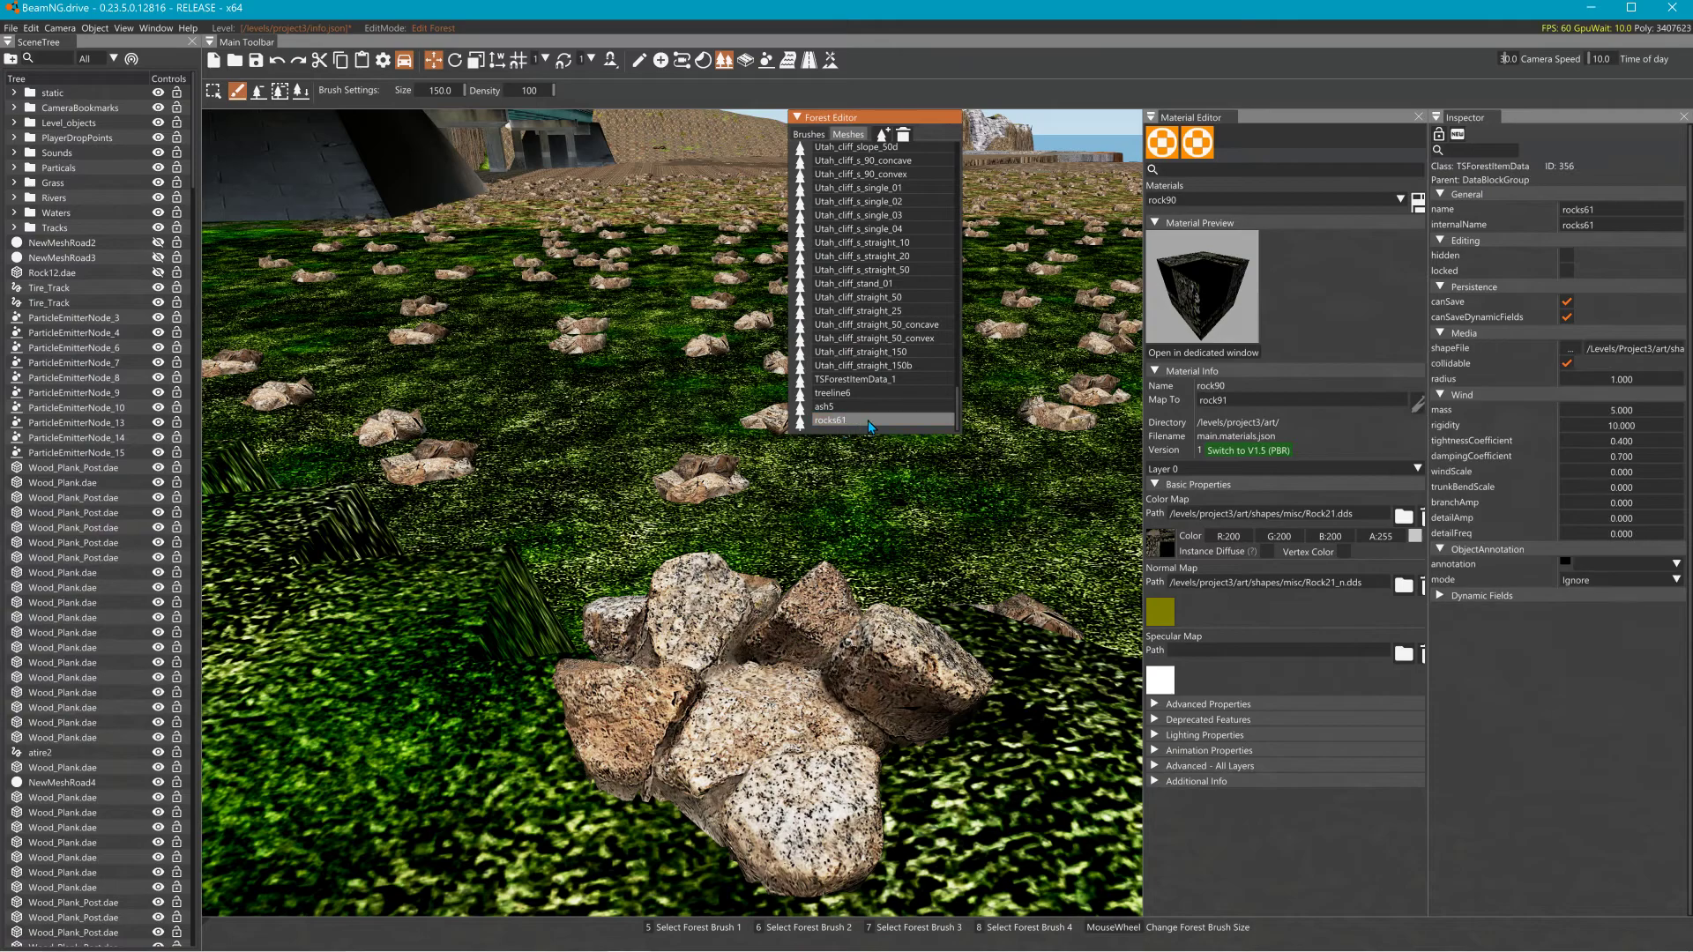
click(1570, 350)
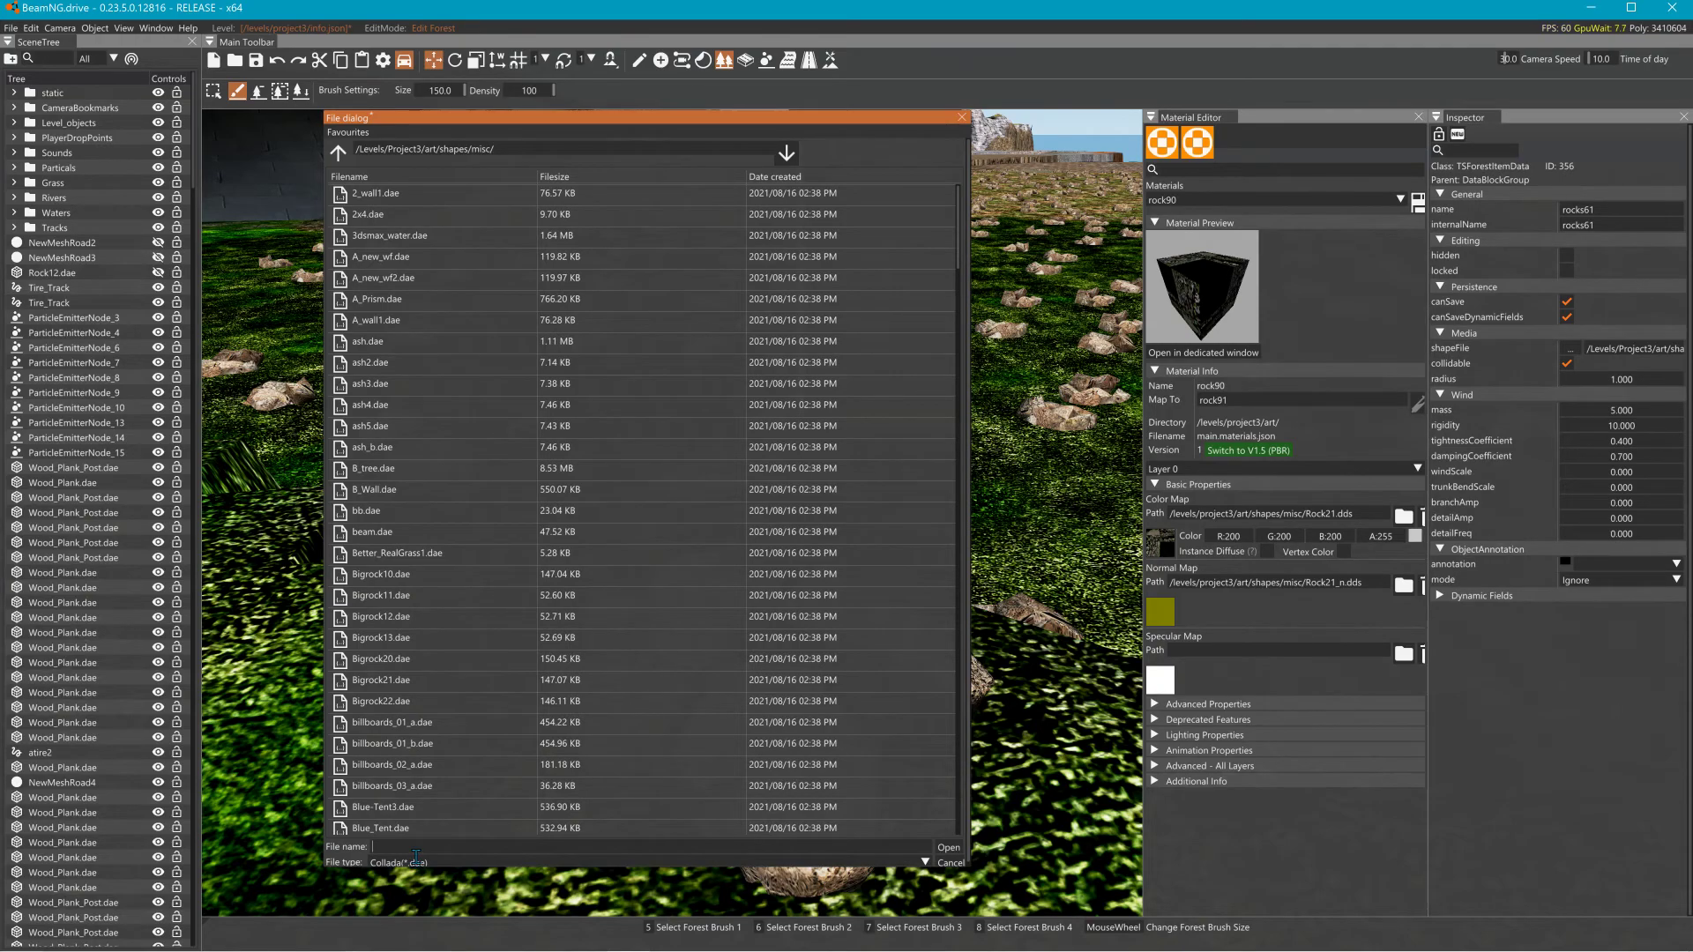
text(75)
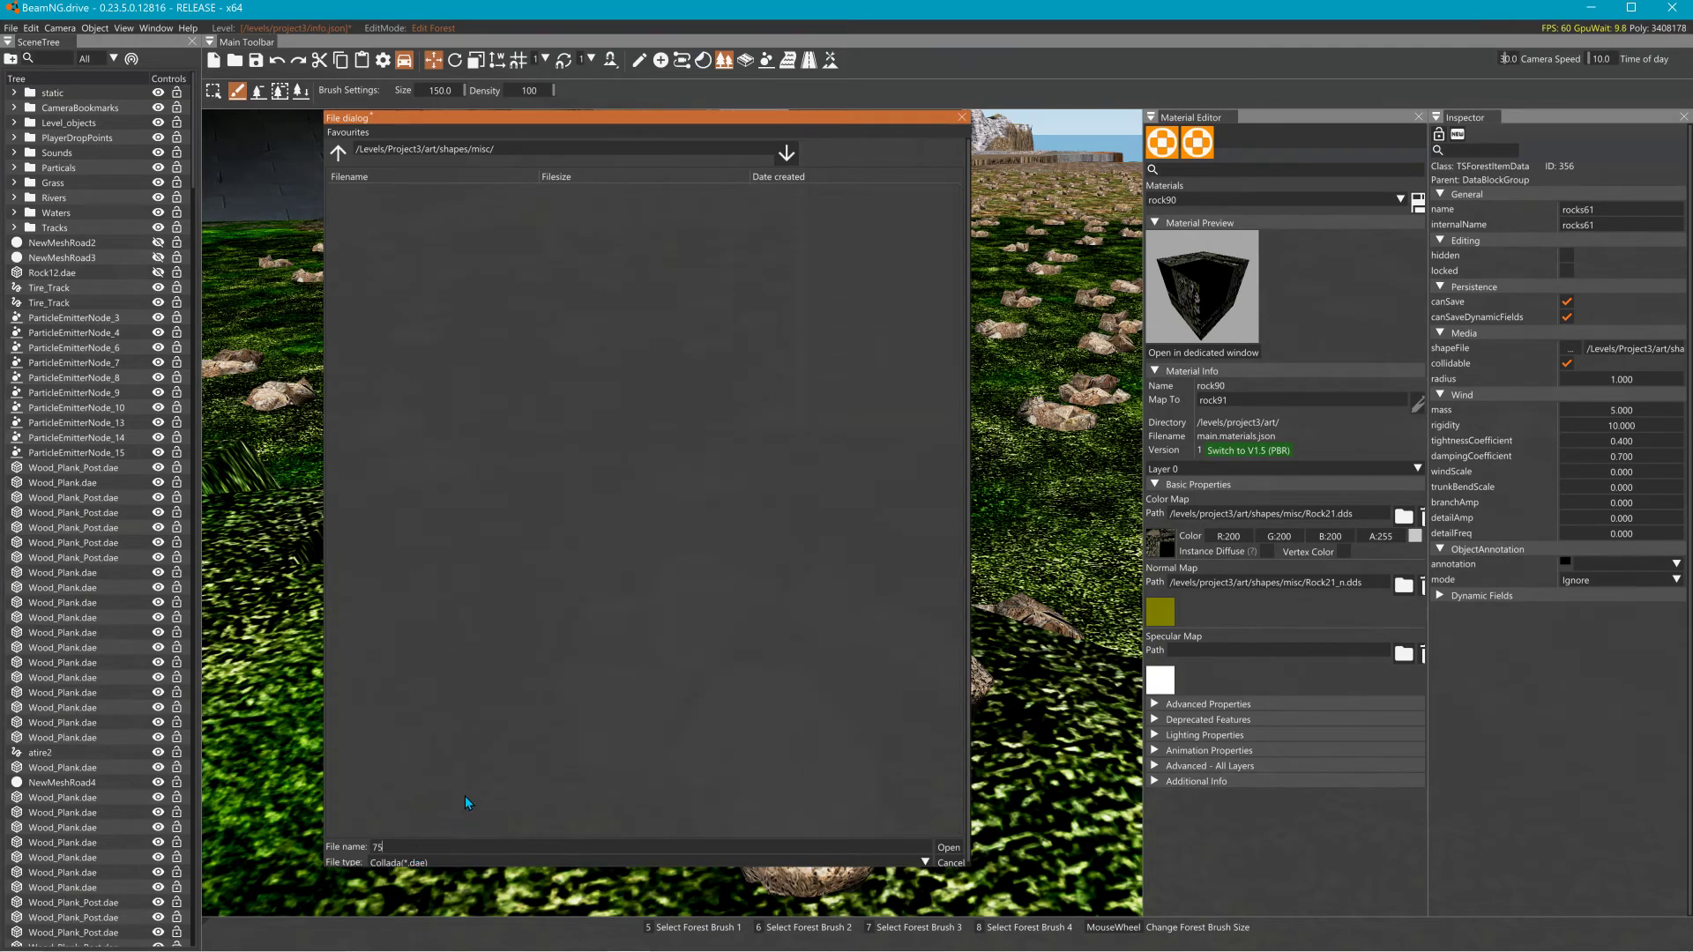
key(BackSpace)
text(0)
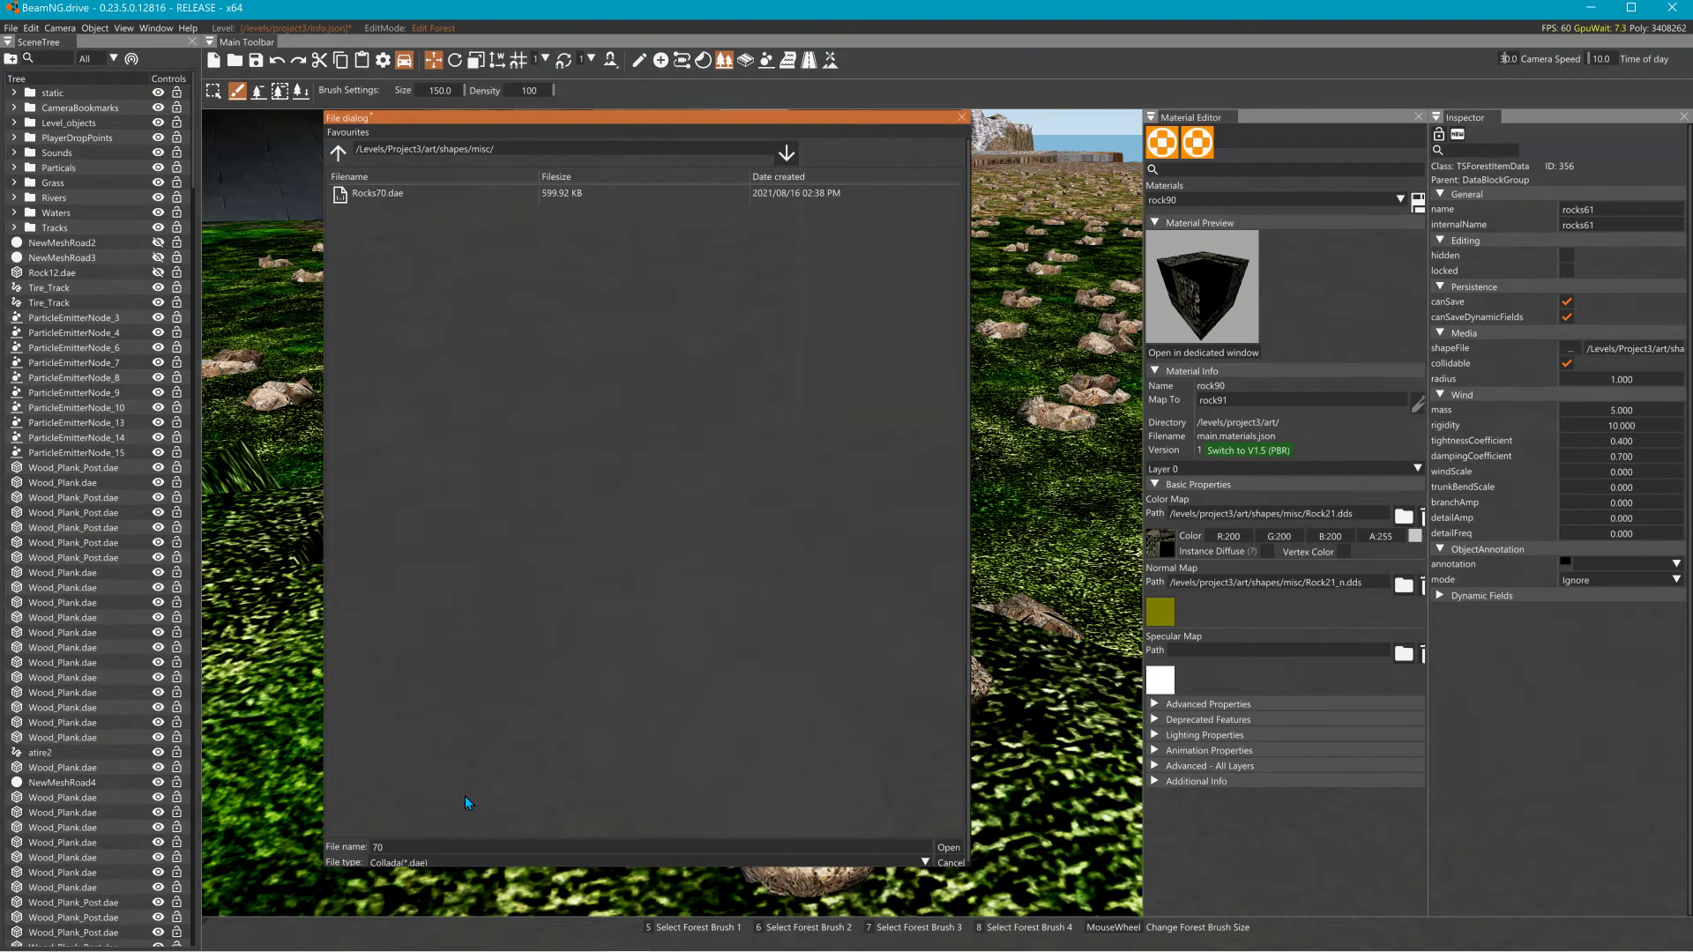
click(379, 195)
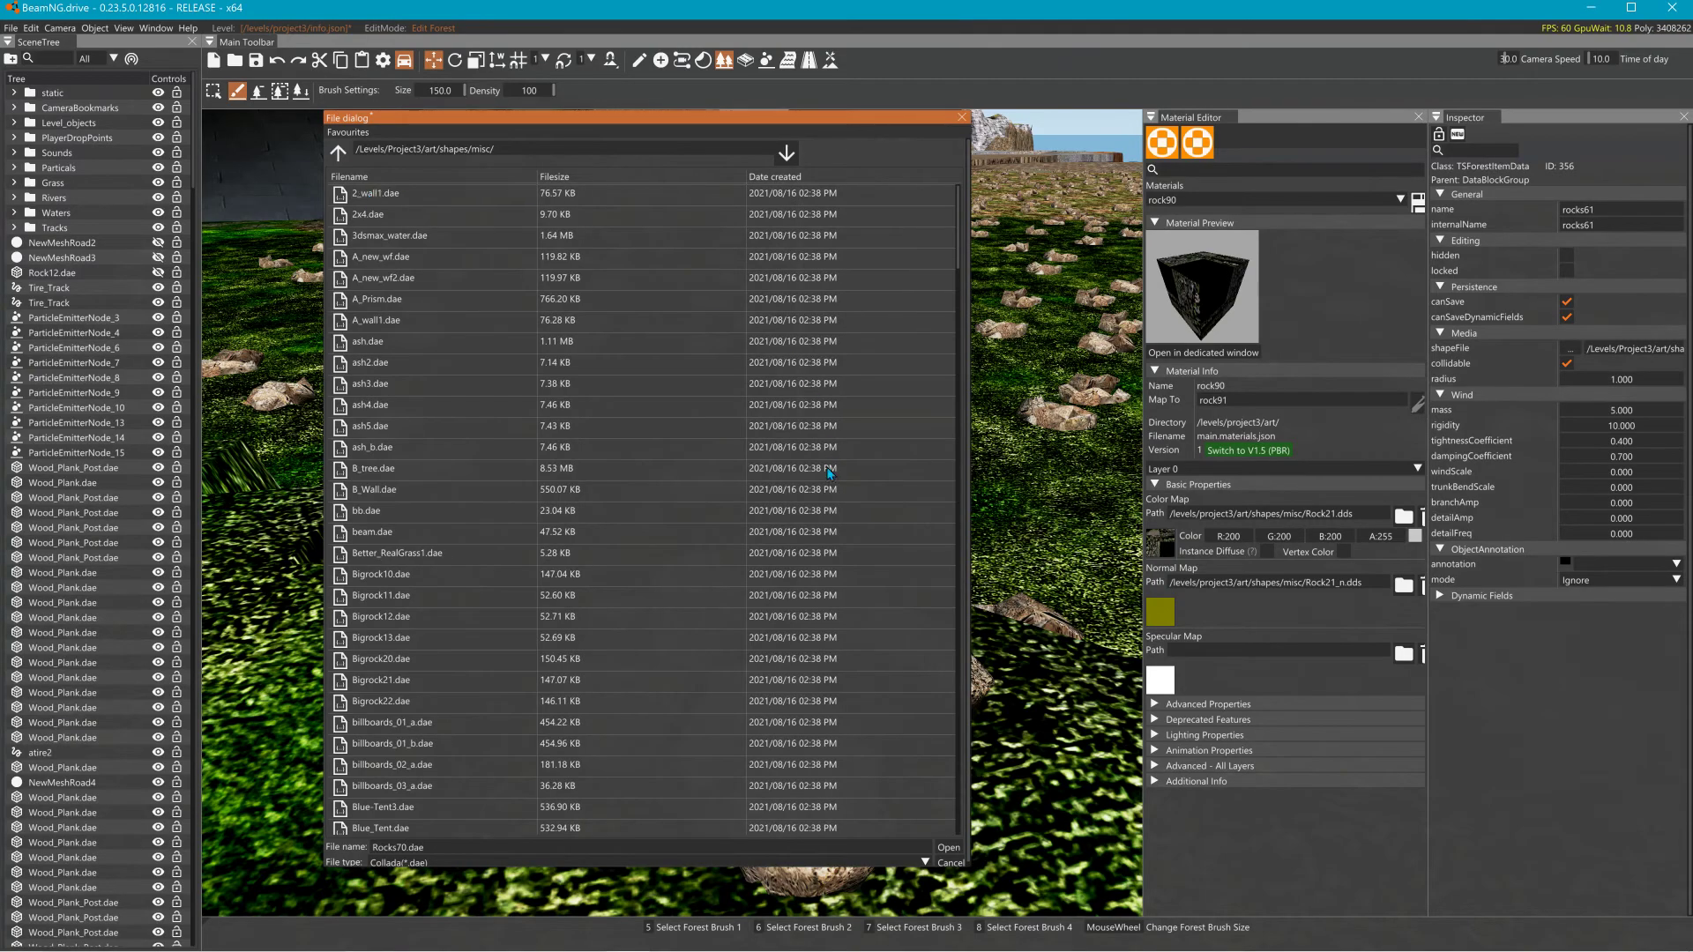
click(949, 847)
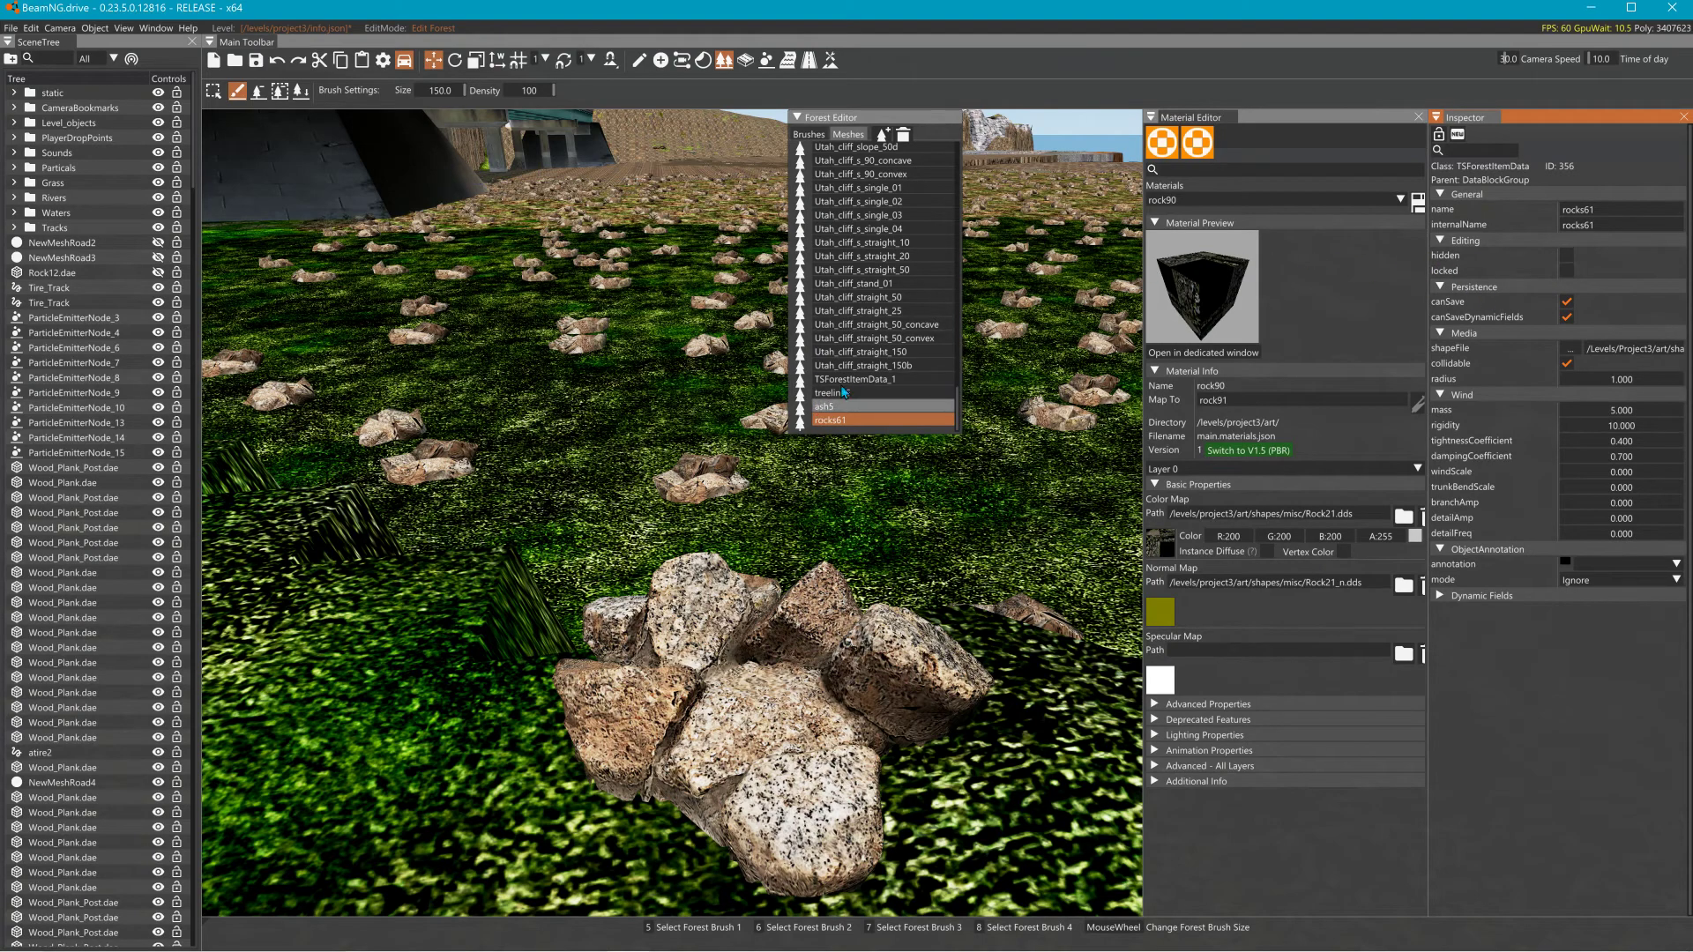
Return to the forest brushes and set the brush size to 16.4 and the density to 33.
click(801, 135)
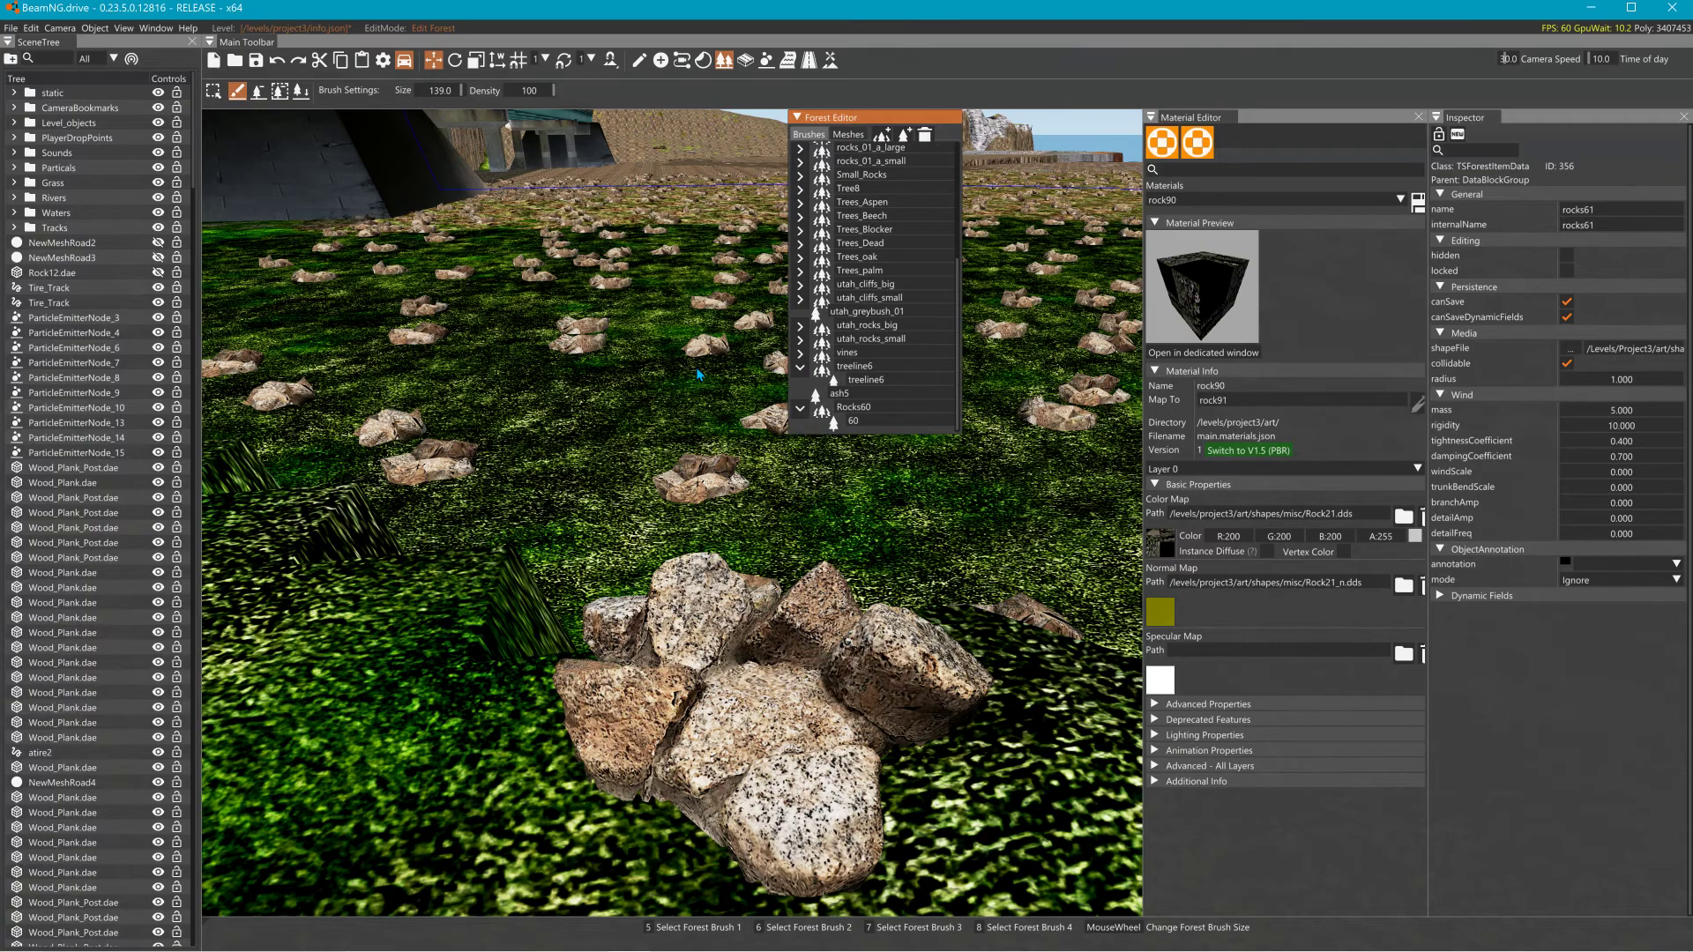
scroll(431, 91, down, 10)
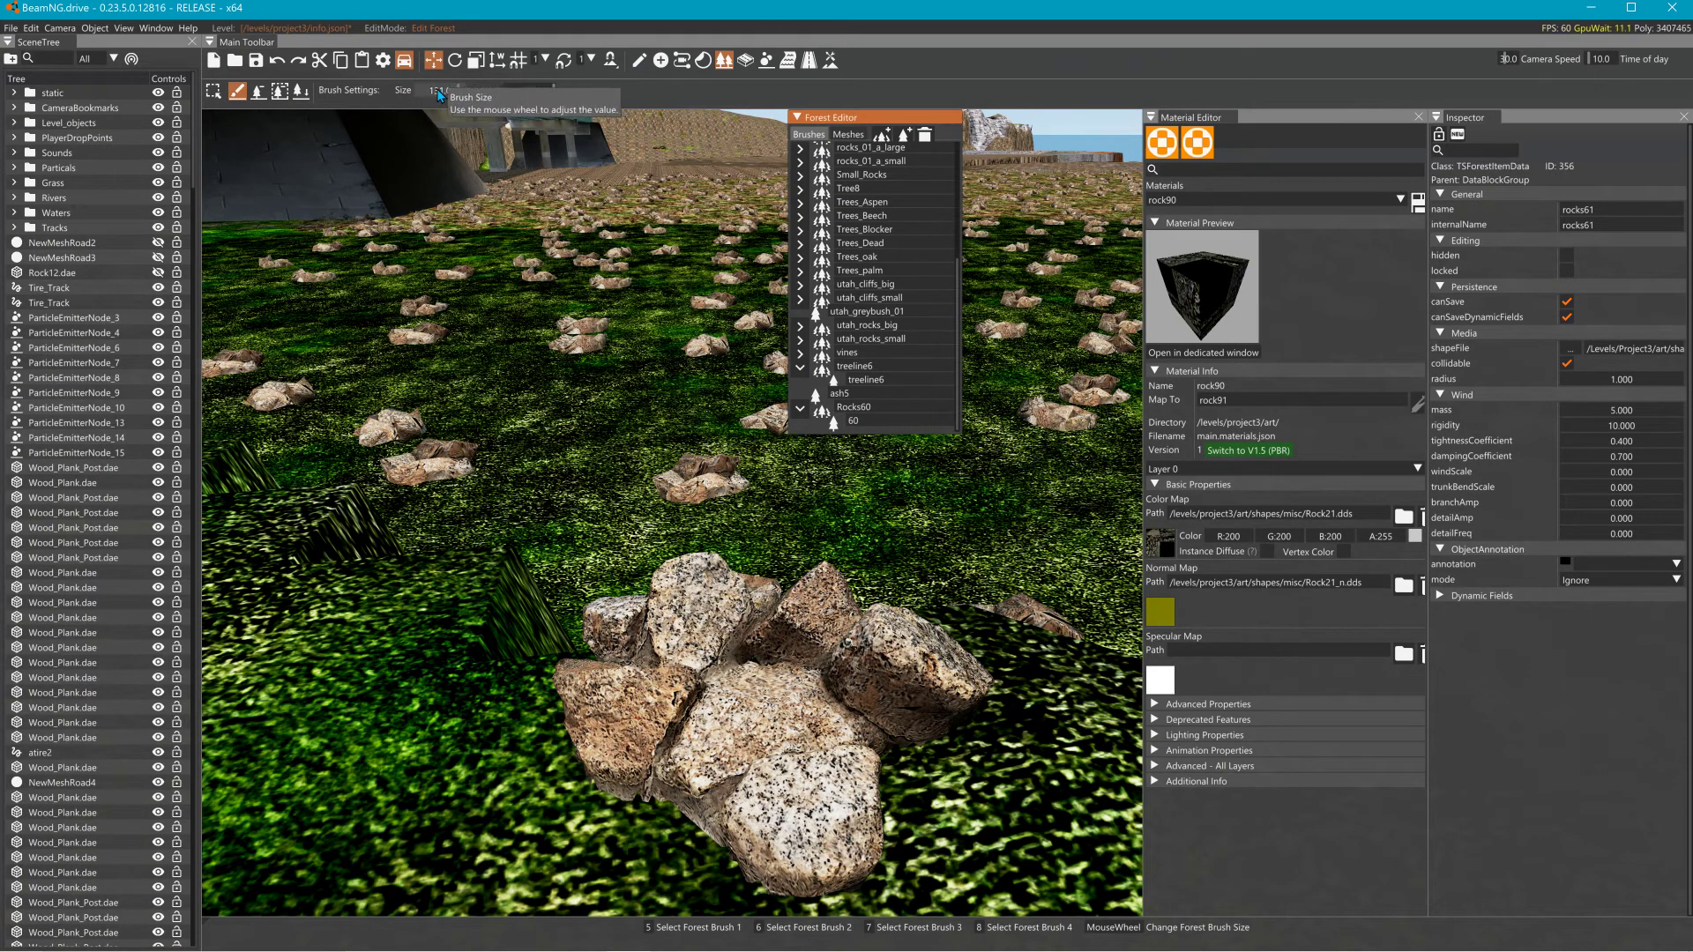
scroll(432, 105, down, 2)
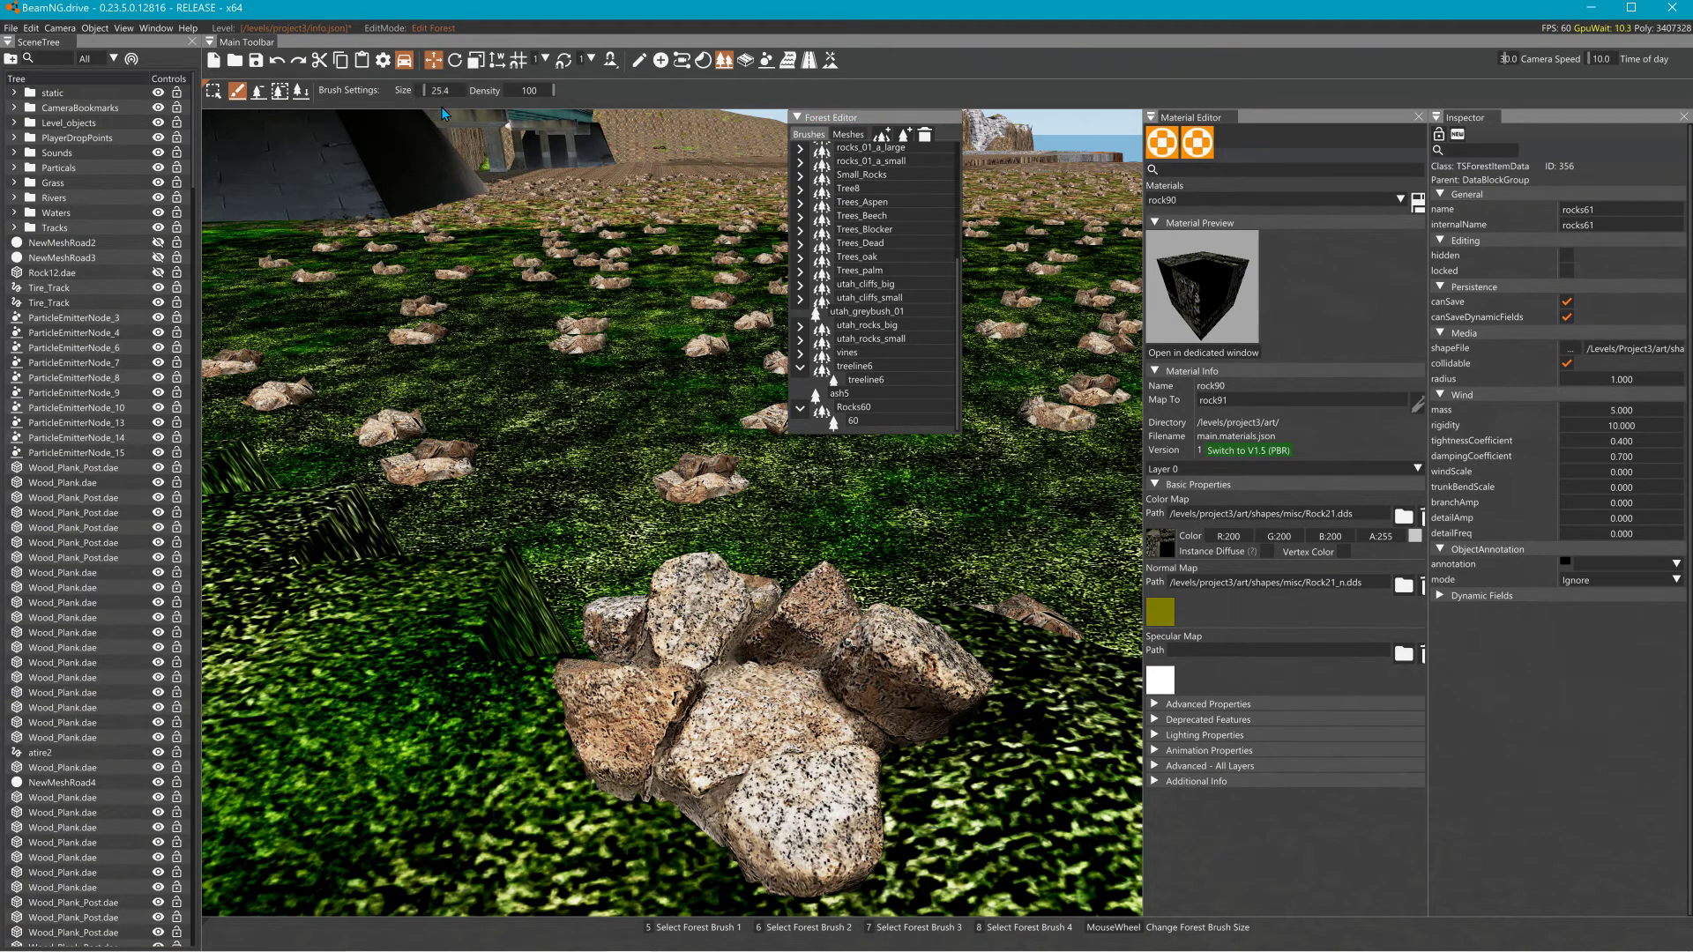
scroll(630, 391, down, 1)
Paint rocks with the Rocks60 brush among the existing rocks and in a patch on the open grass.
click(866, 407)
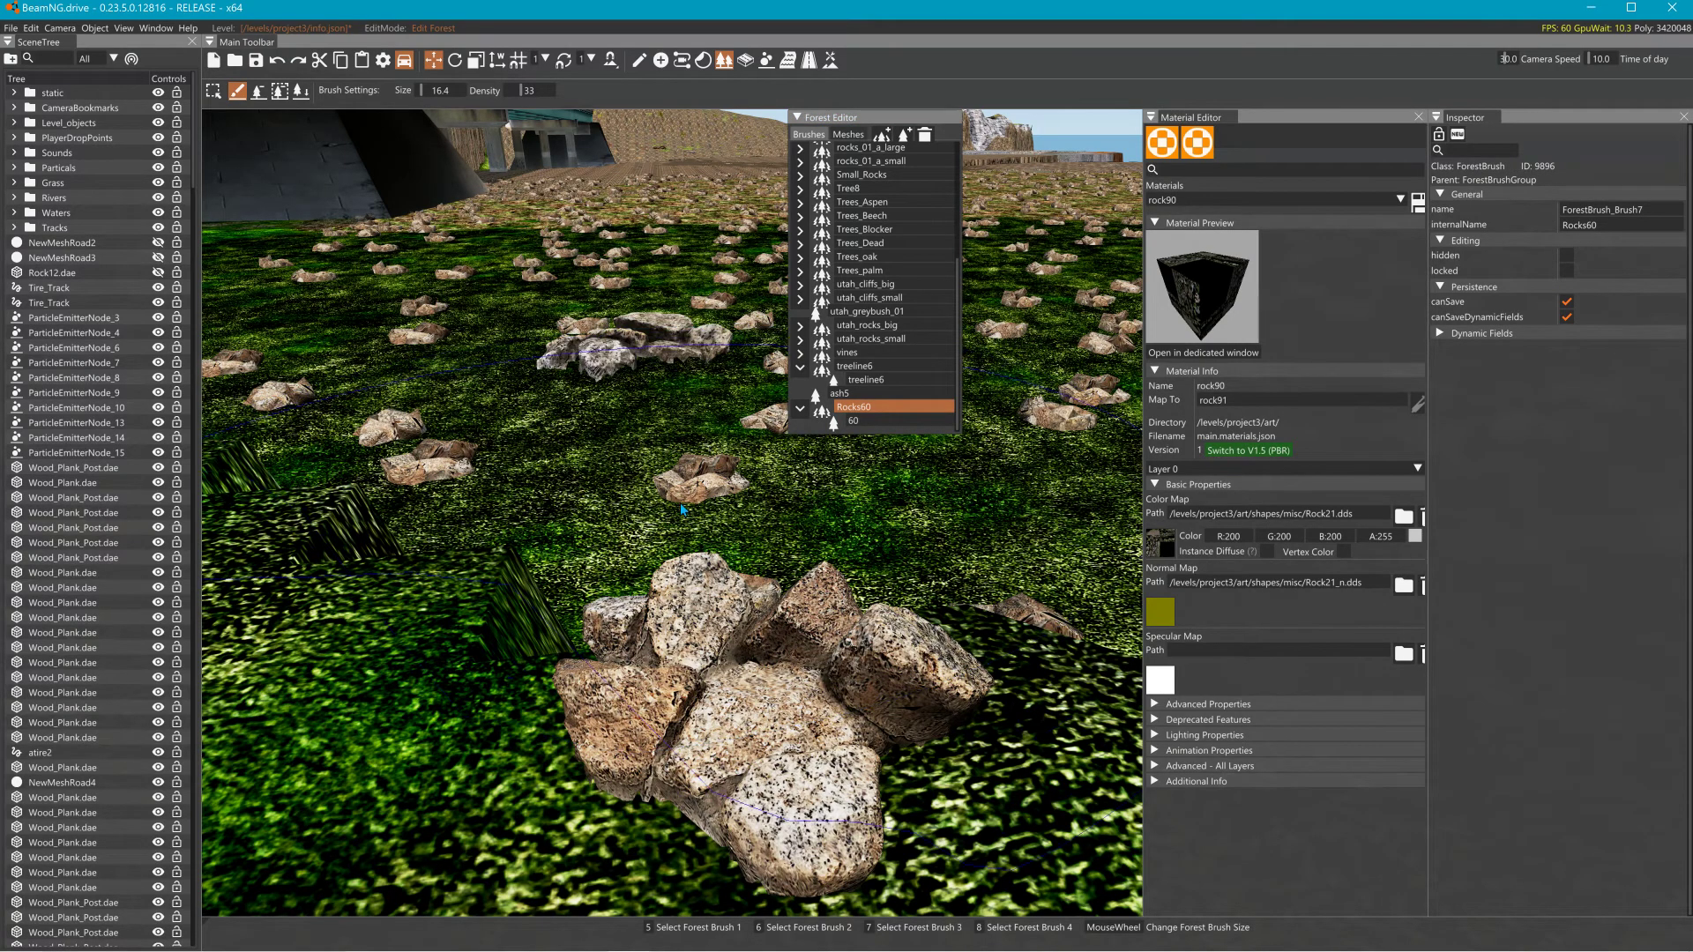
click(712, 515)
right_drag(721, 511, 706, 386)
key(s)
key(w)
mouse_move(953, 414)
right_down()
mouse_move(941, 474)
mouse_move(794, 493)
mouse_move(717, 540)
right_up()
key(w)
click(717, 540)
mouse_move(717, 543)
mouse_down()
mouse_move(579, 510)
mouse_move(440, 521)
mouse_move(747, 492)
mouse_move(448, 525)
mouse_up()
key(s)
mouse_move(448, 526)
right_down()
mouse_move(670, 459)
mouse_move(448, 526)
right_up()
key(s)
key(s)
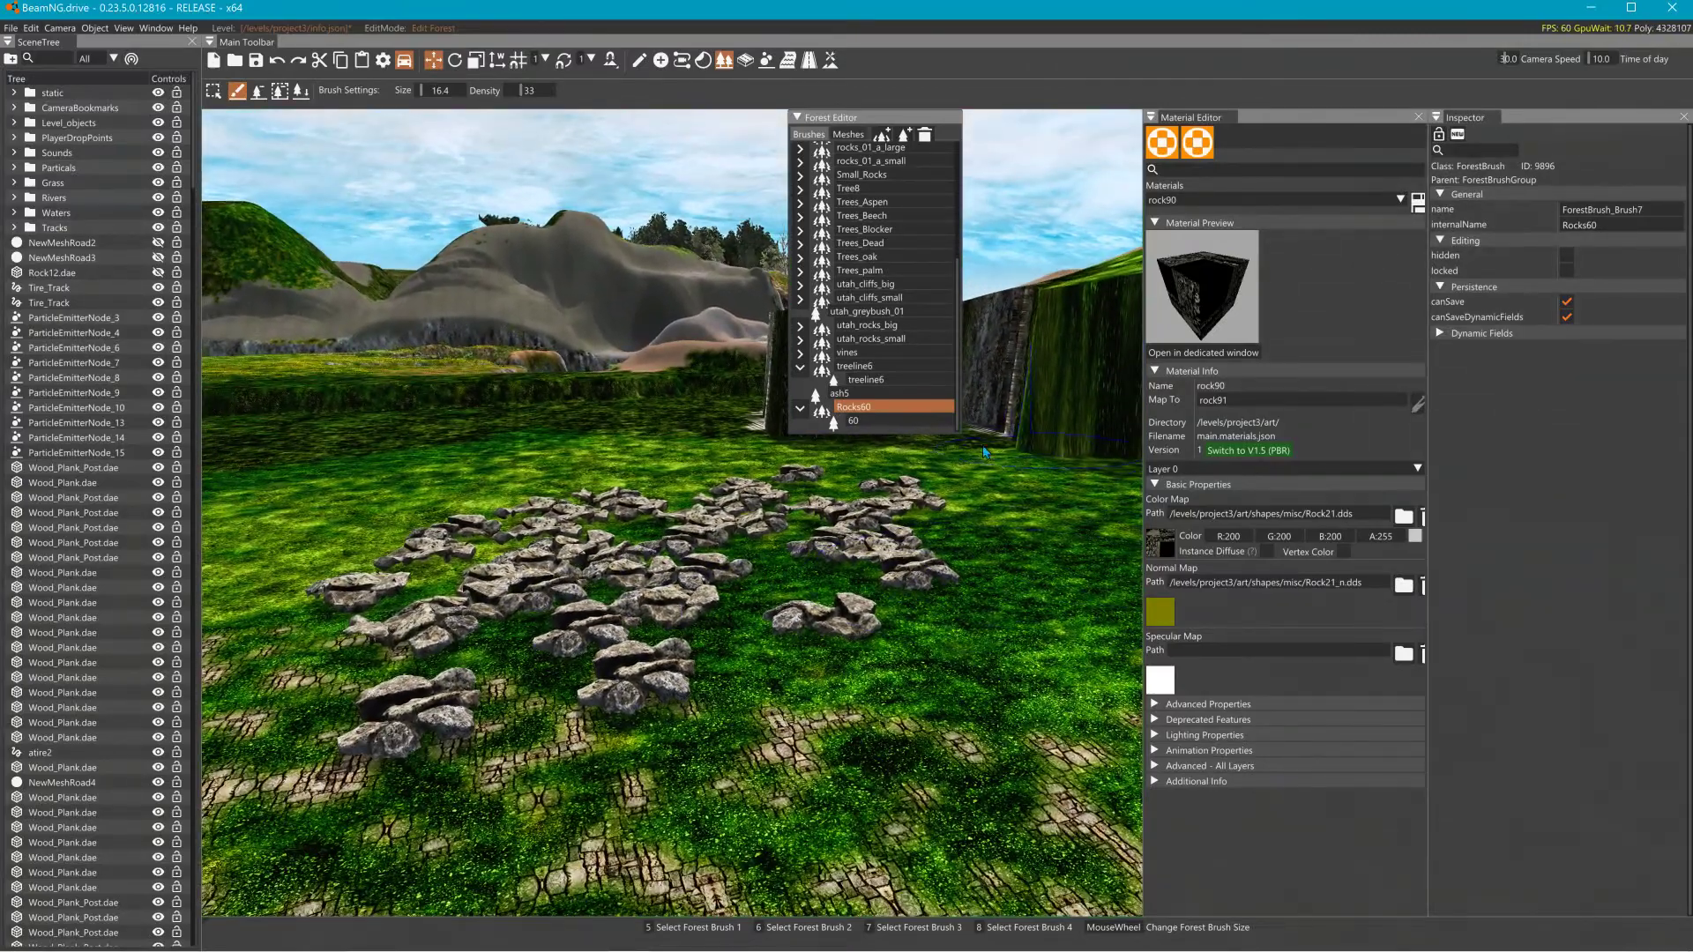
Rename the brush element 60 as 70 and its parent brush Rocks60 as Rocks.
click(856, 421)
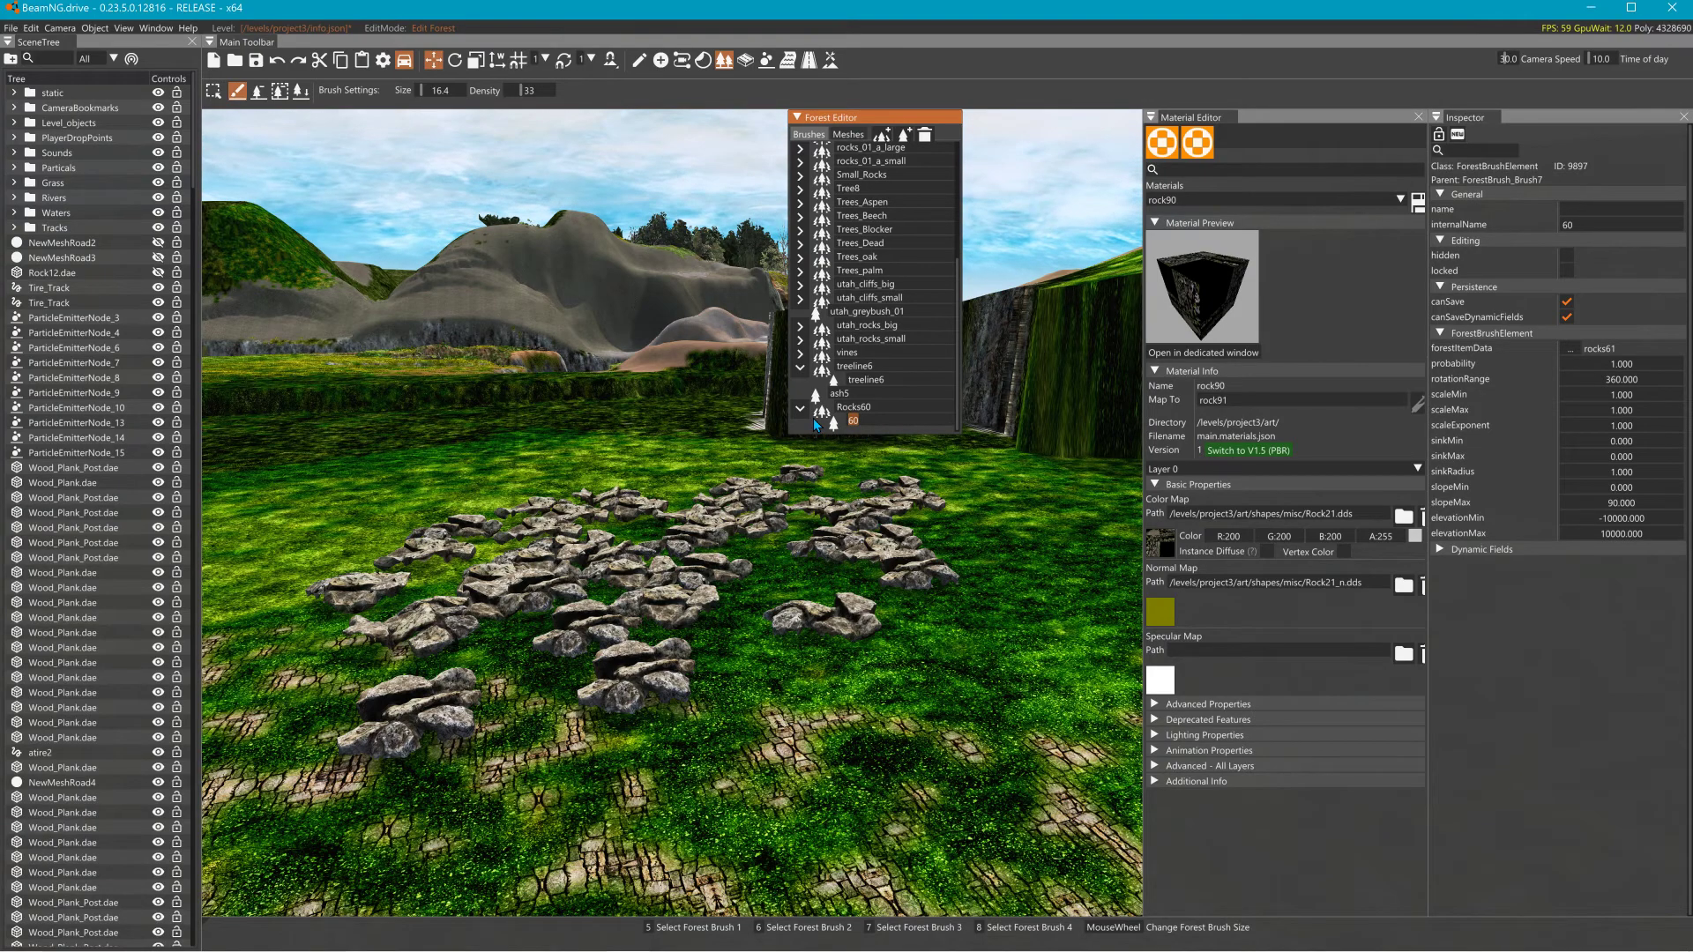
double_click(865, 411)
drag(862, 409, 889, 421)
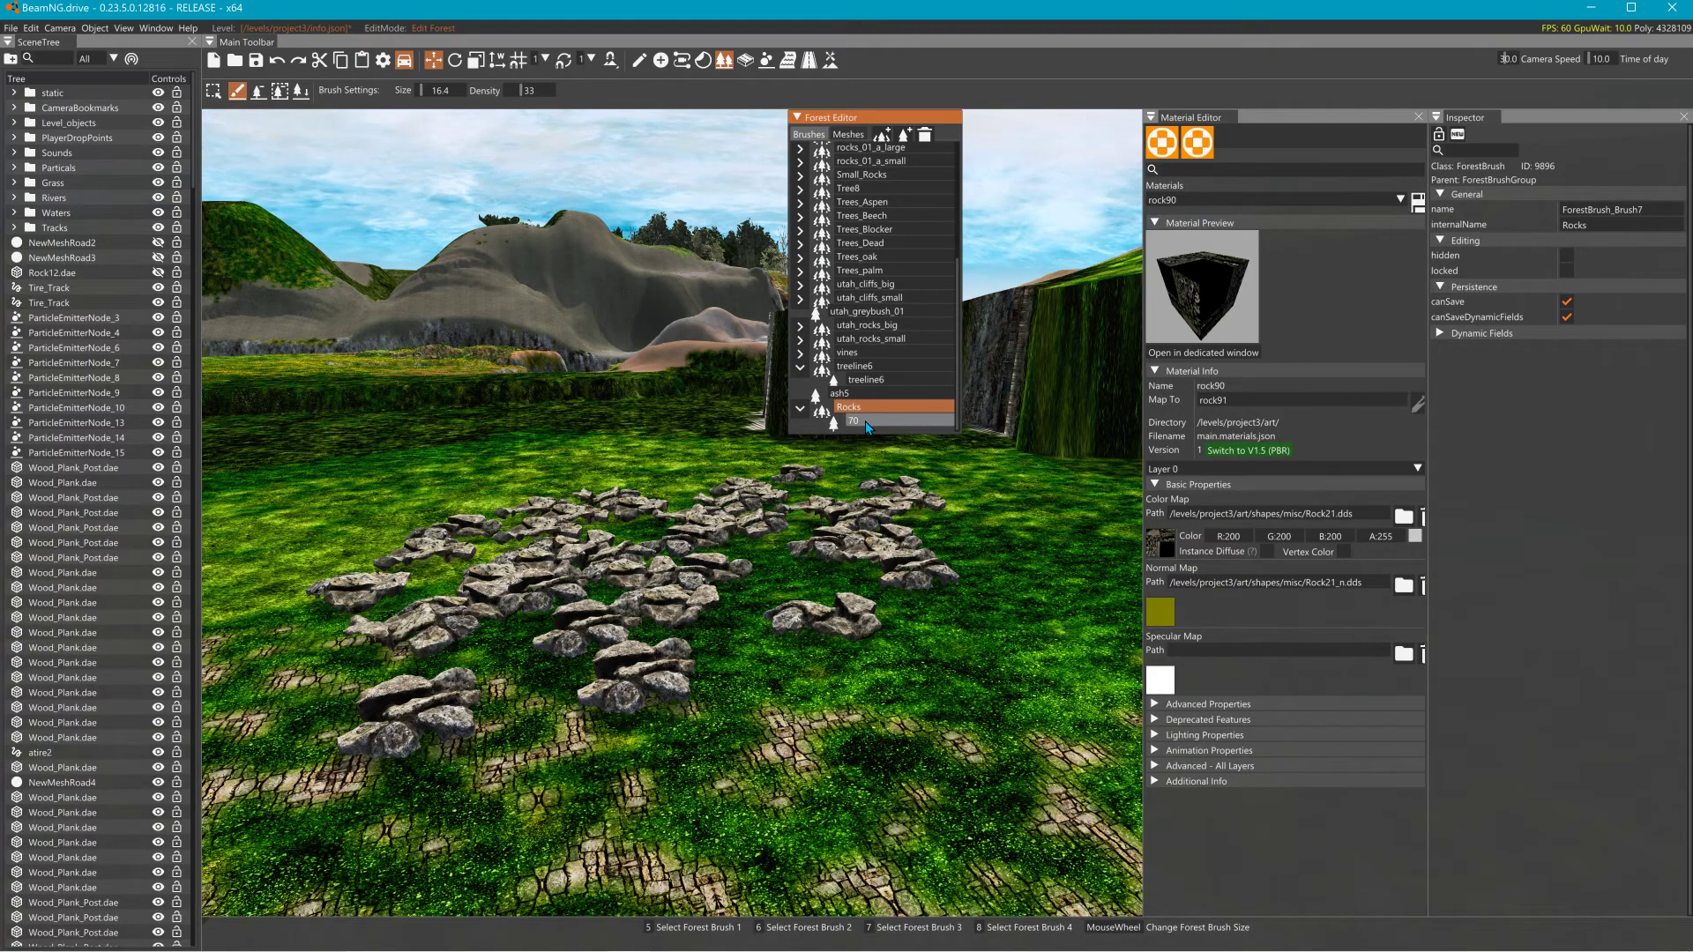
Set element 70's scaleMin to 0.25 and scaleMax to 4.
click(867, 422)
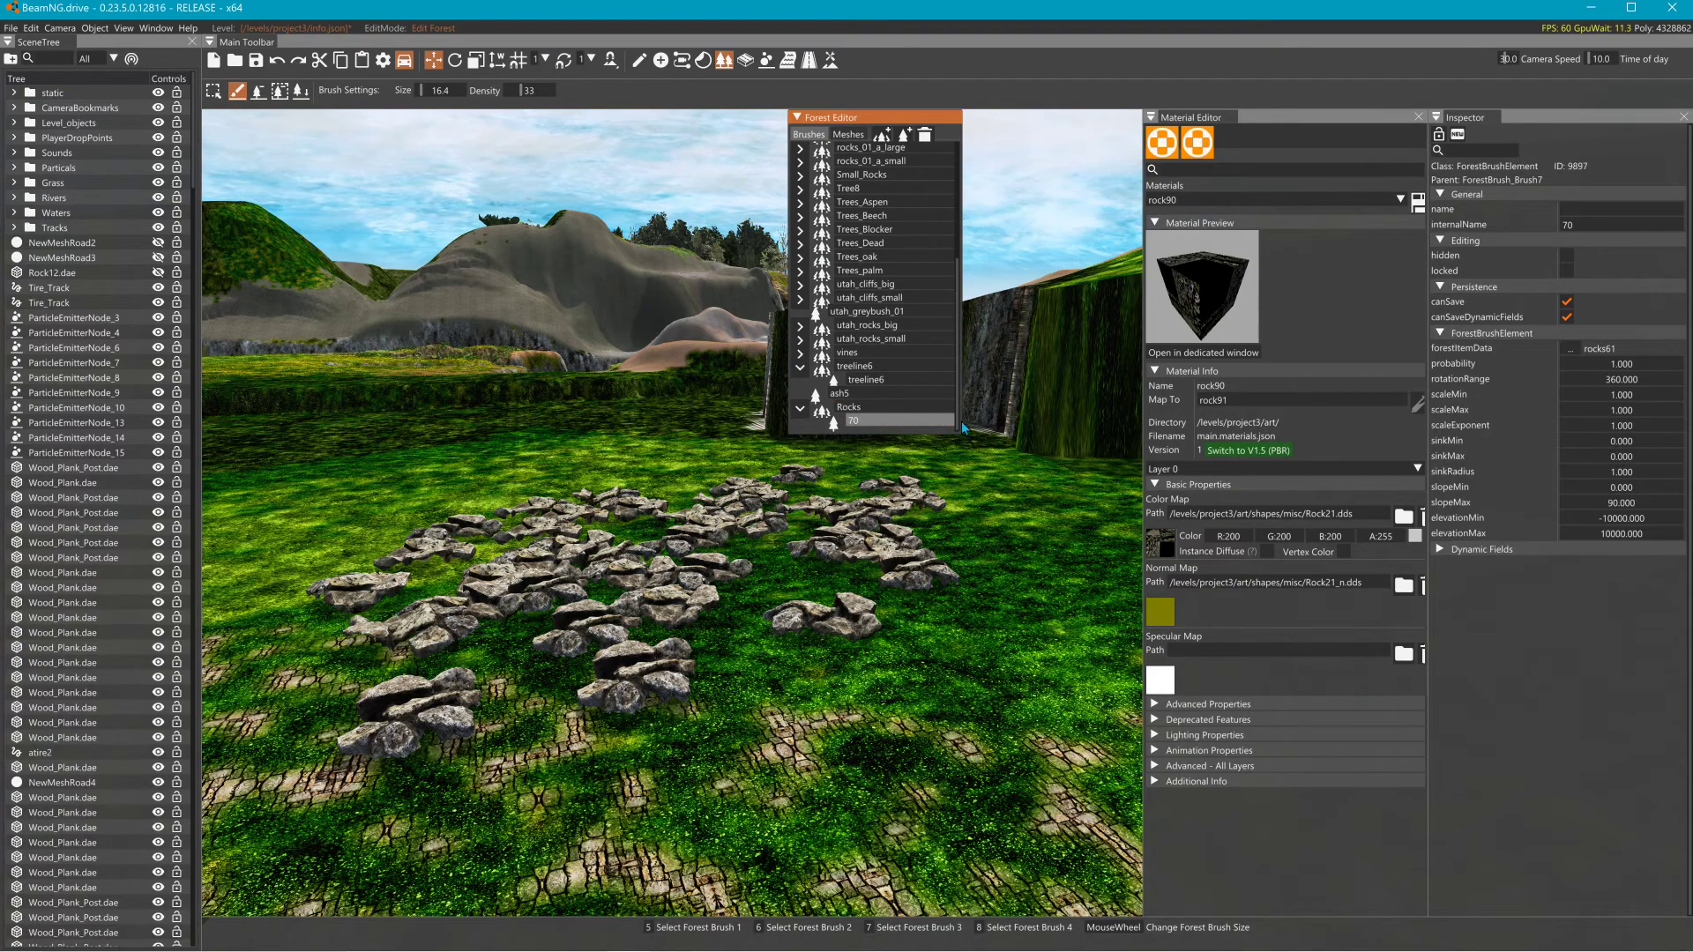
click(1633, 402)
double_click(1631, 397)
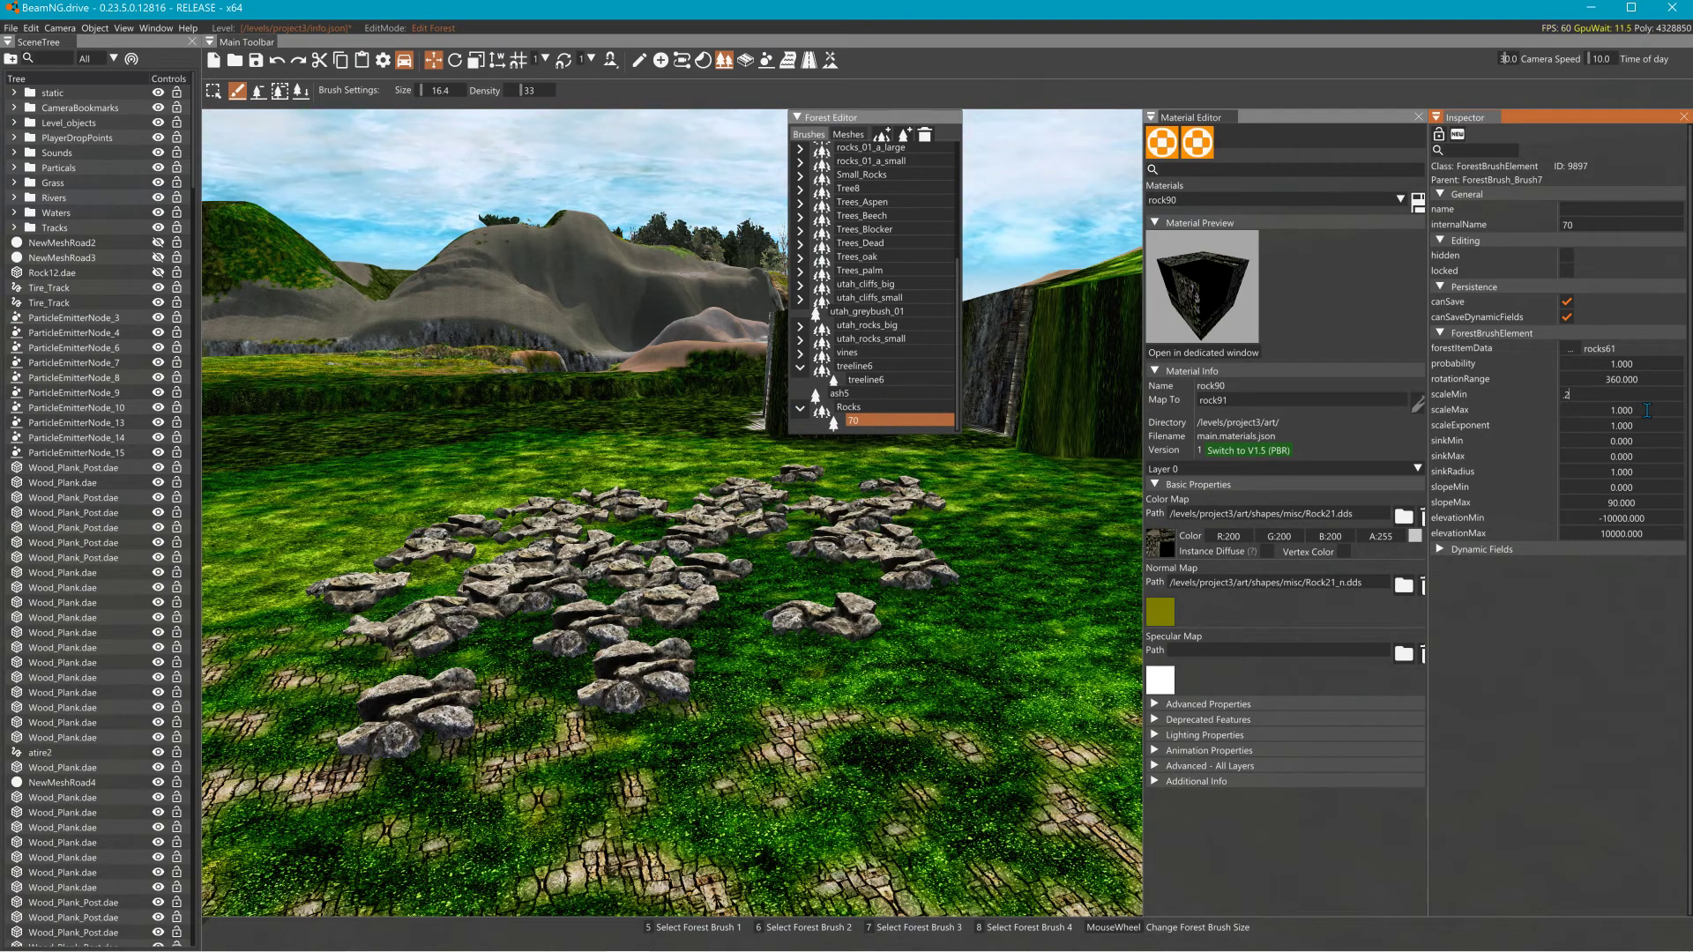
double_click(1645, 410)
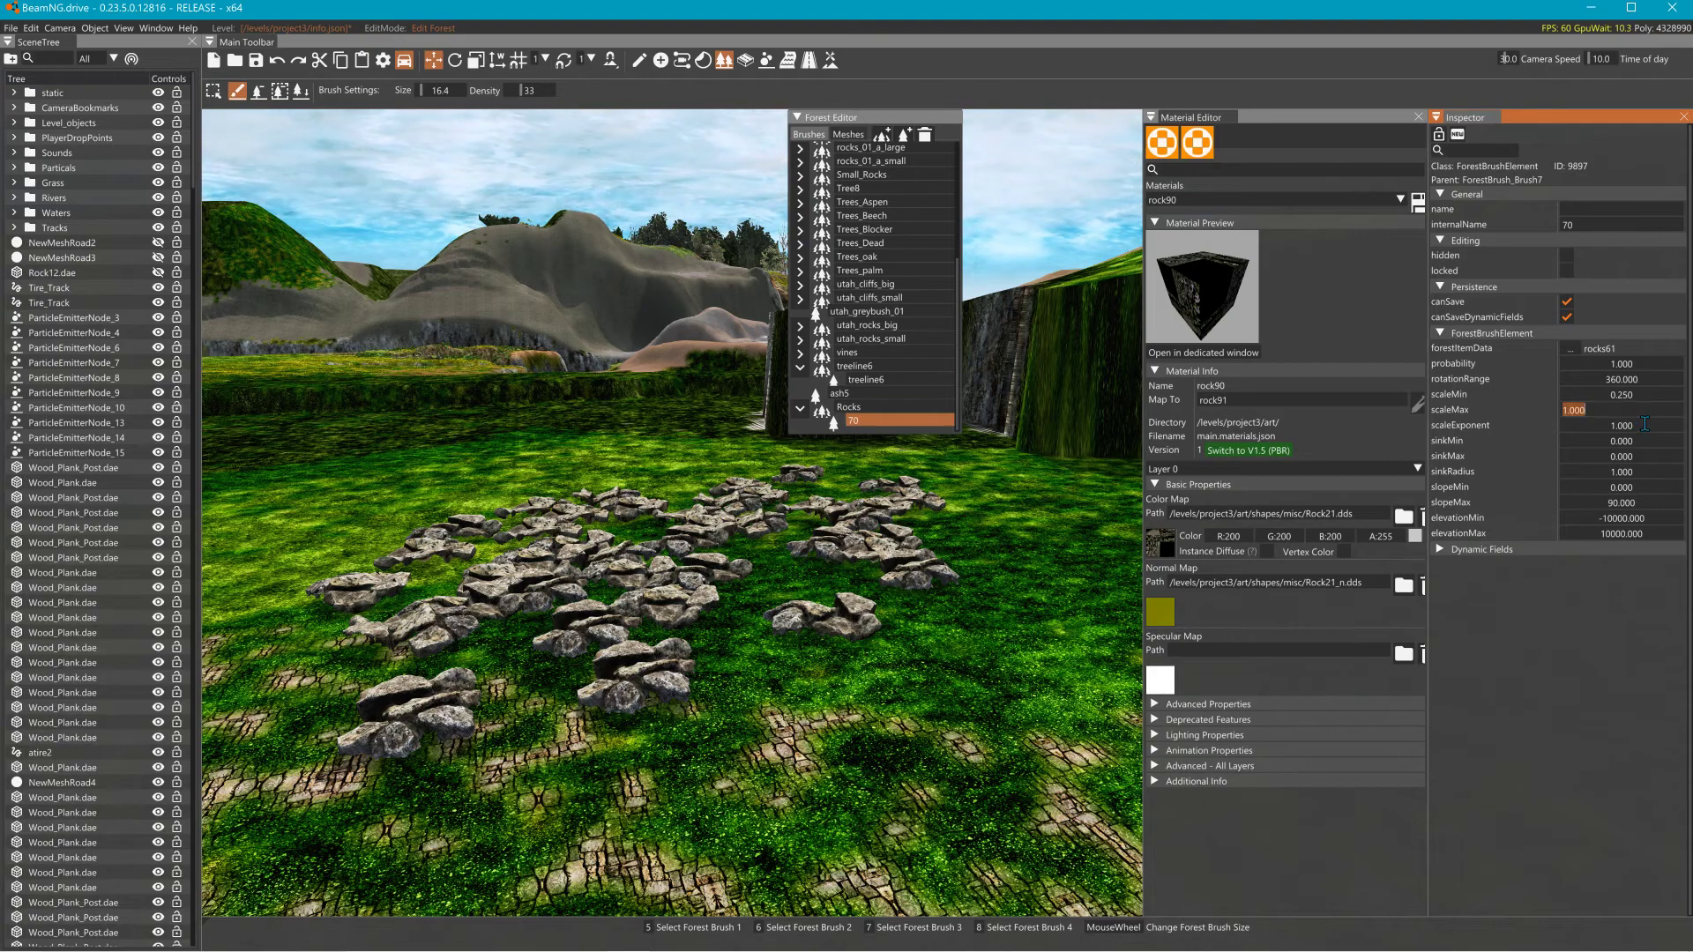
text(4)
key(Return)
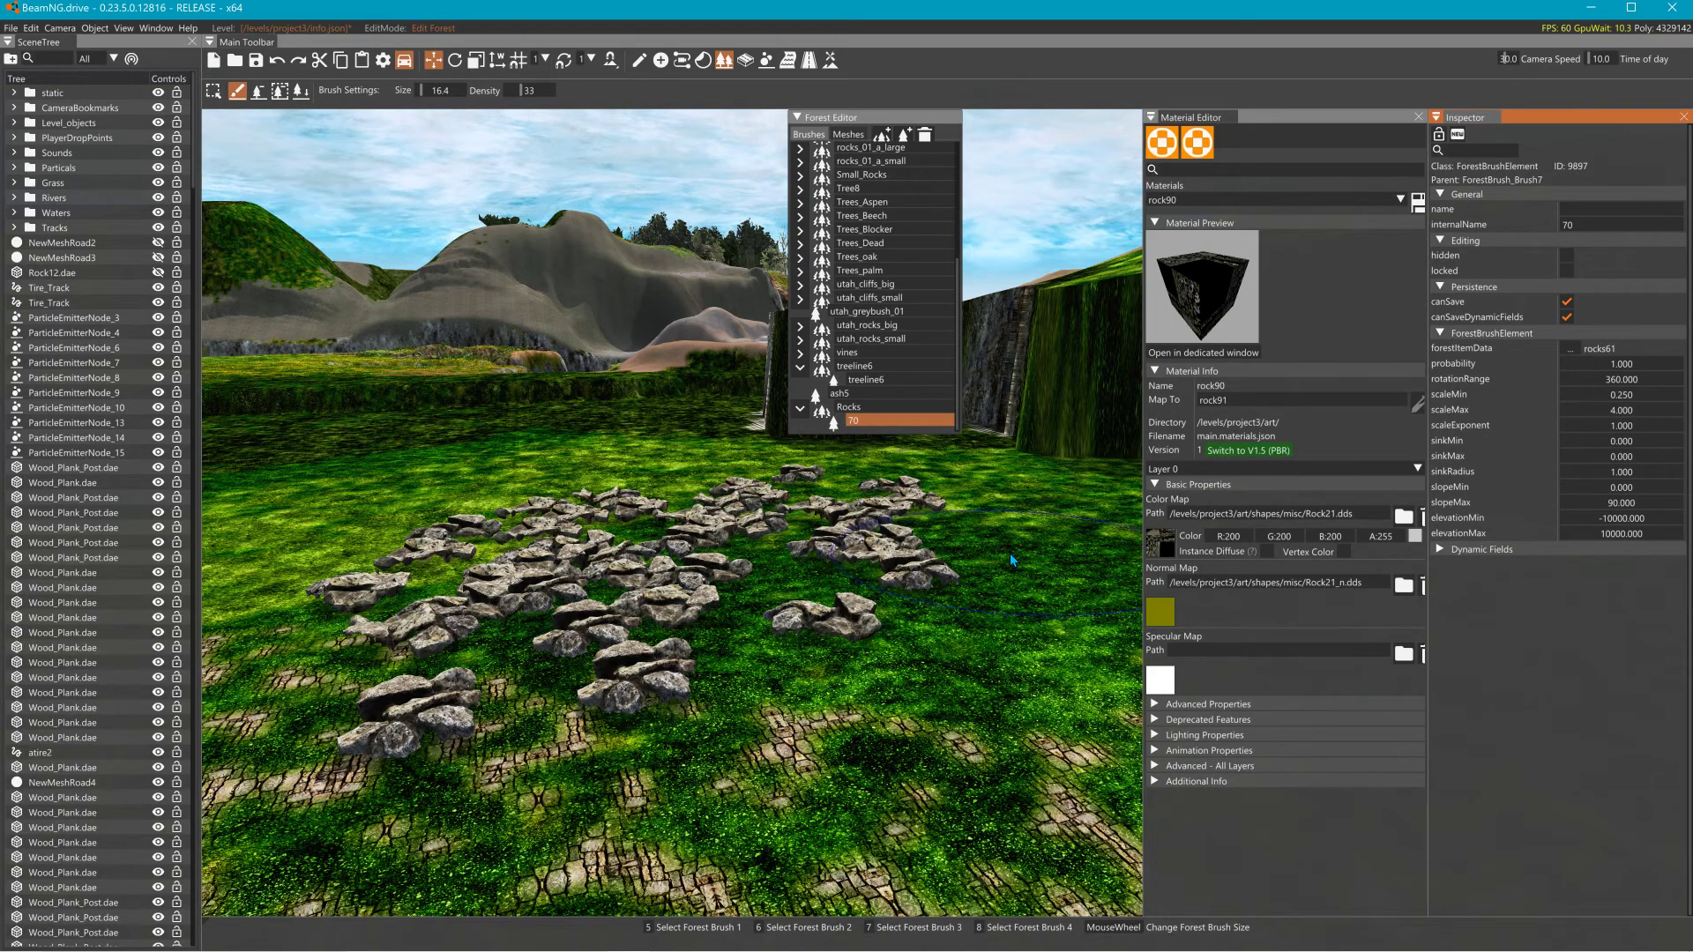
Paint several groups of randomly scaled rocks with element 70 around the existing rock patch on the grass.
click(1044, 535)
mouse_move(582, 476)
mouse_down()
mouse_move(371, 469)
mouse_move(309, 542)
mouse_up()
key(s)
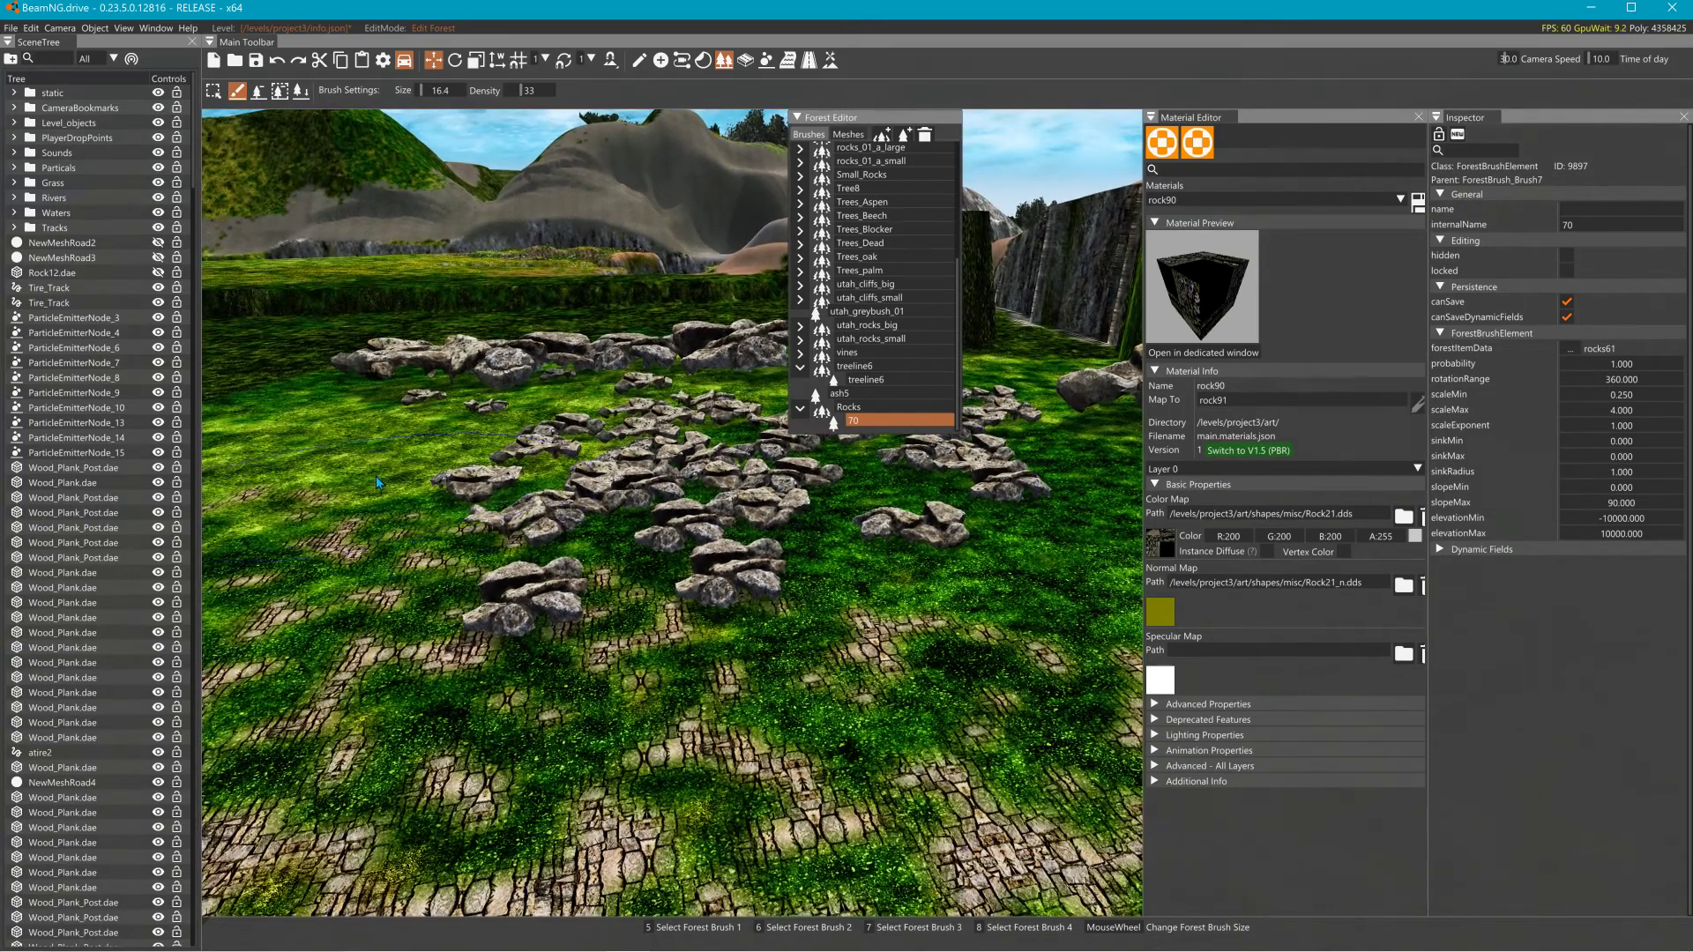
right_drag(411, 462, 428, 473)
click(426, 474)
click(429, 497)
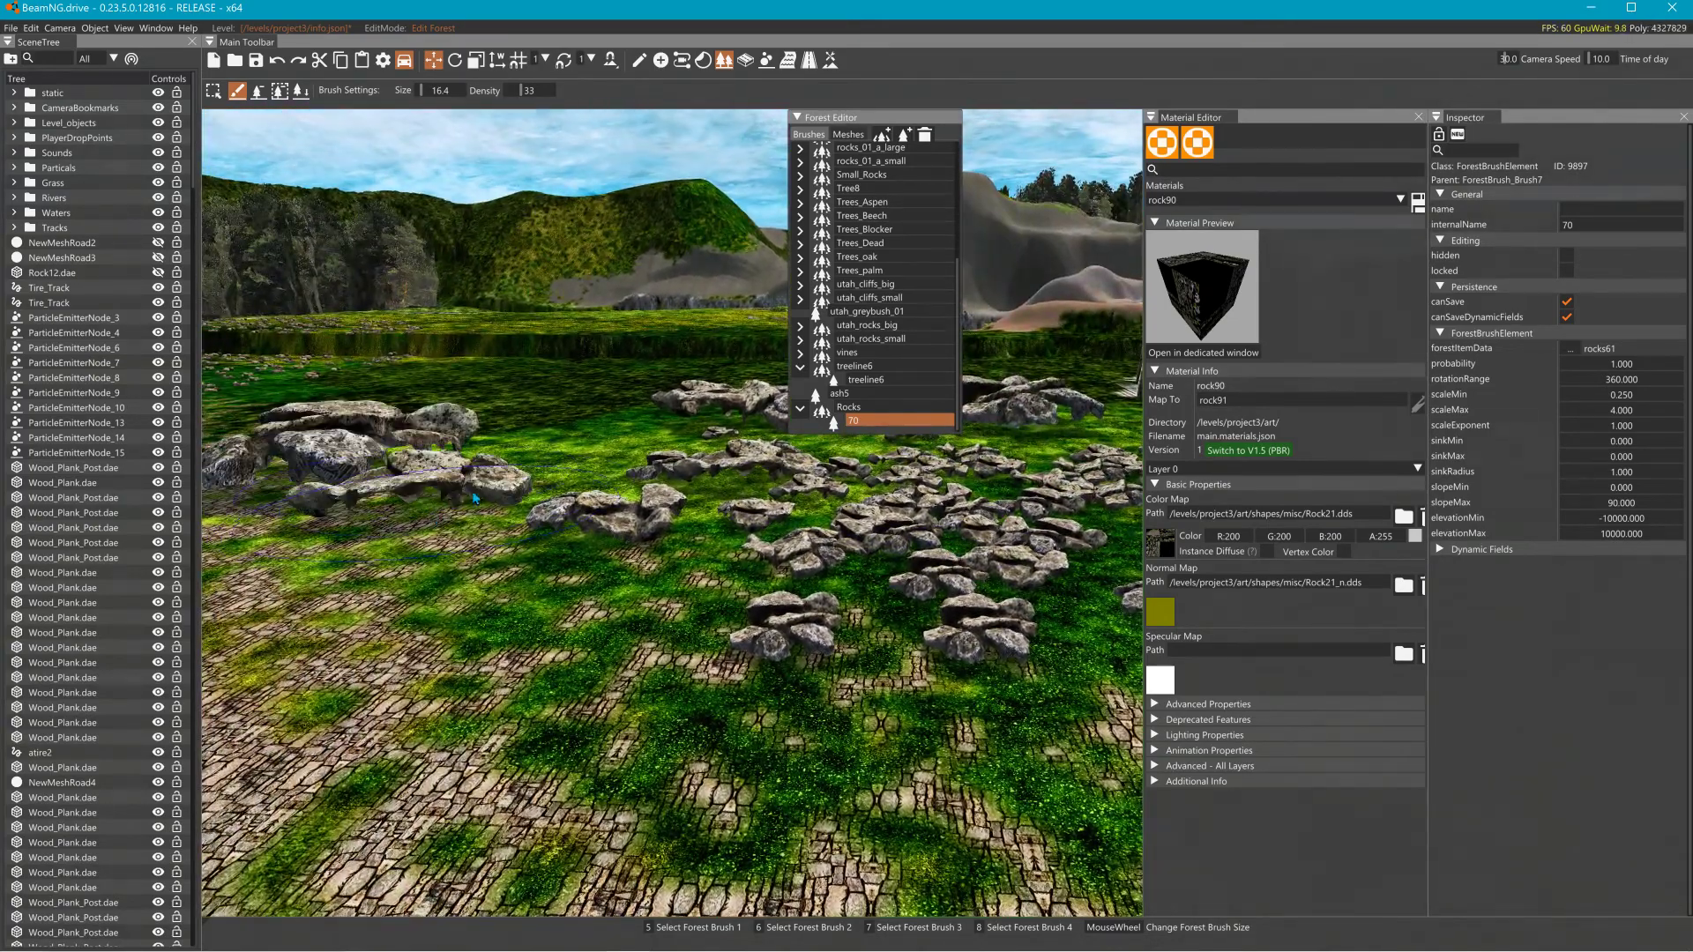
click(522, 547)
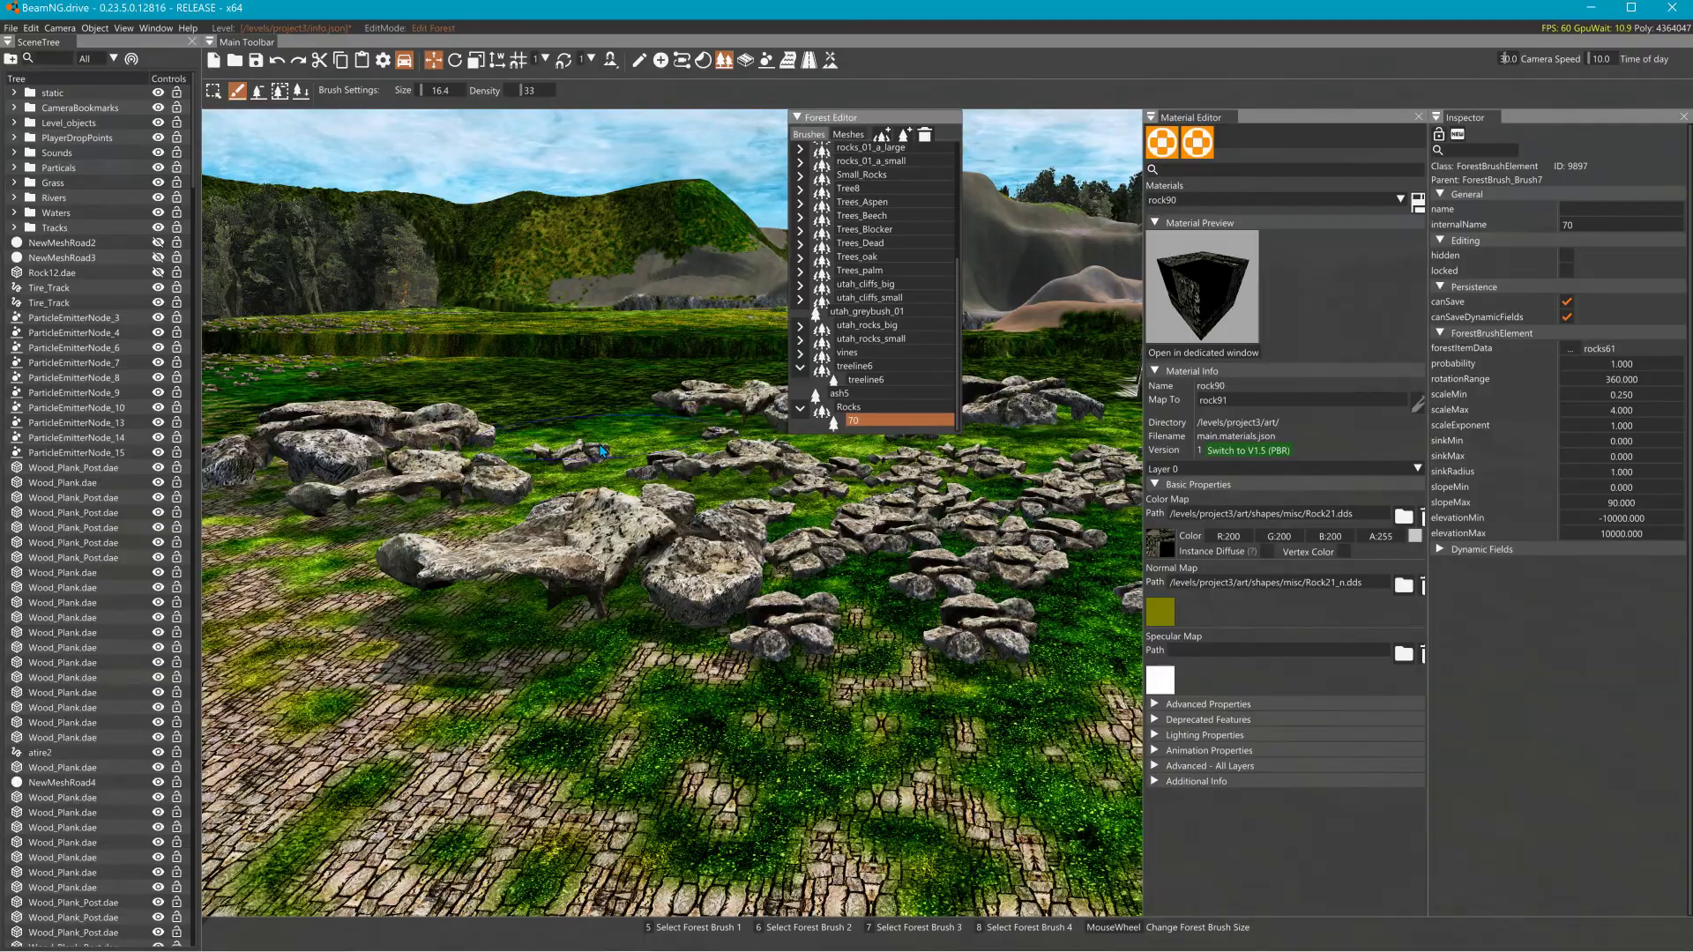
Examine how the enlarged rocks sit on the ground by viewing them up close and from several sides.
right_drag(615, 479, 580, 481)
key(w)
key(s)
key(a)
key(a)
key(d)
key(w)
right_drag(846, 494, 785, 489)
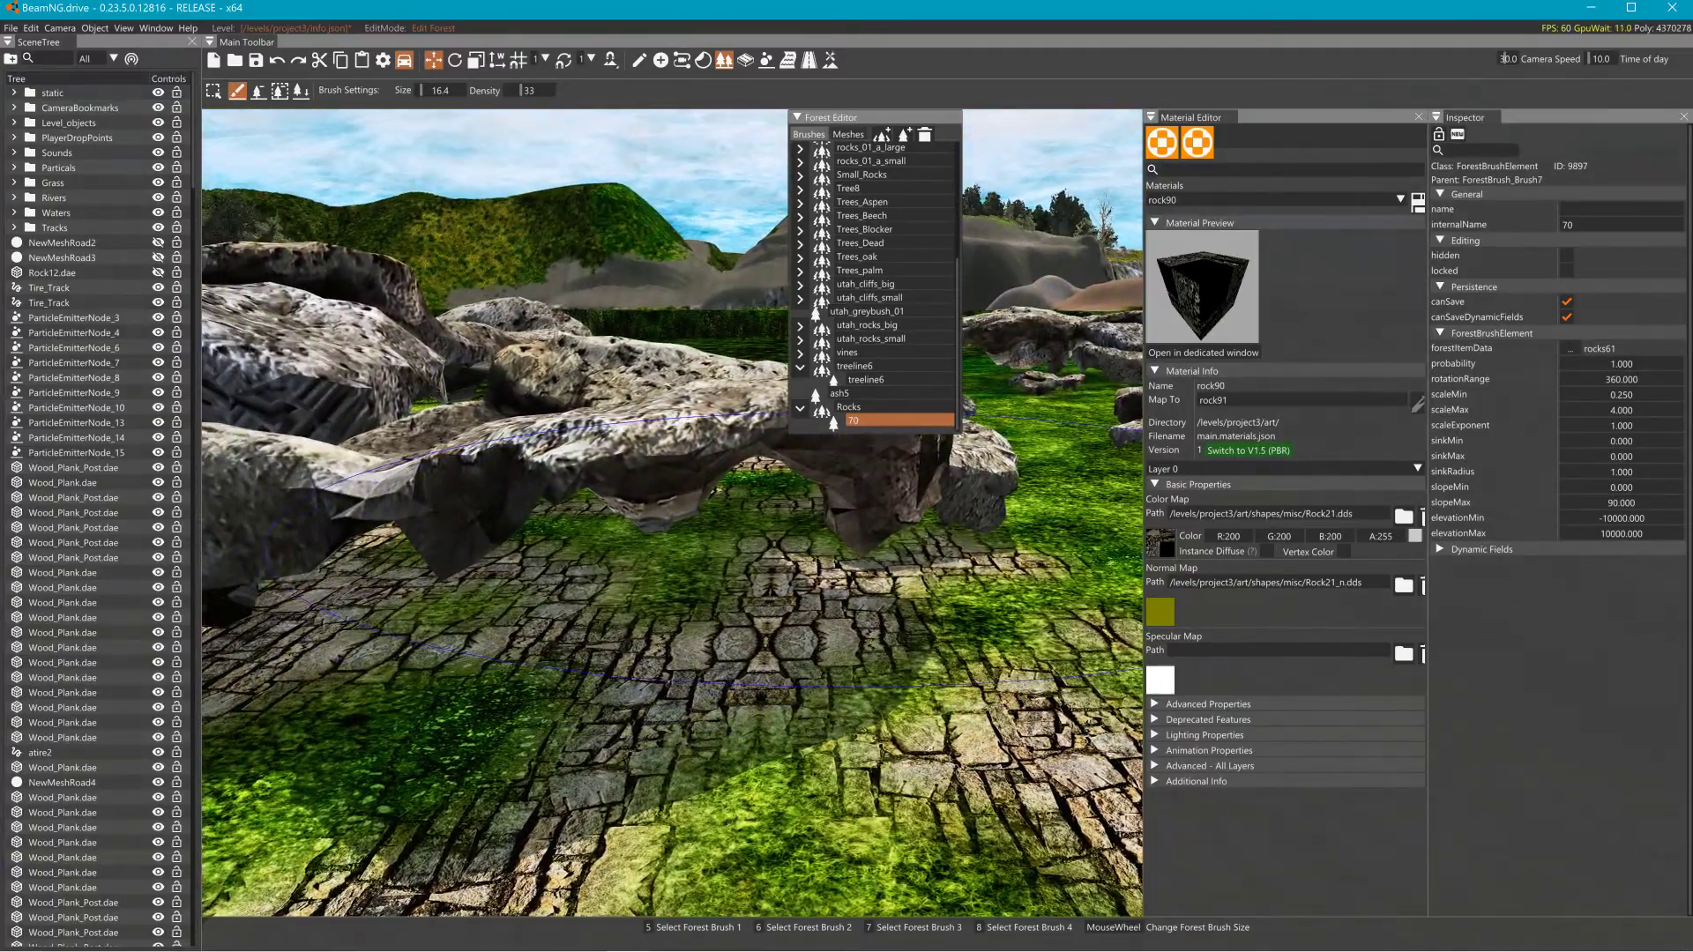
key(s)
right_drag(518, 501, 626, 501)
right_drag(847, 494, 1141, 507)
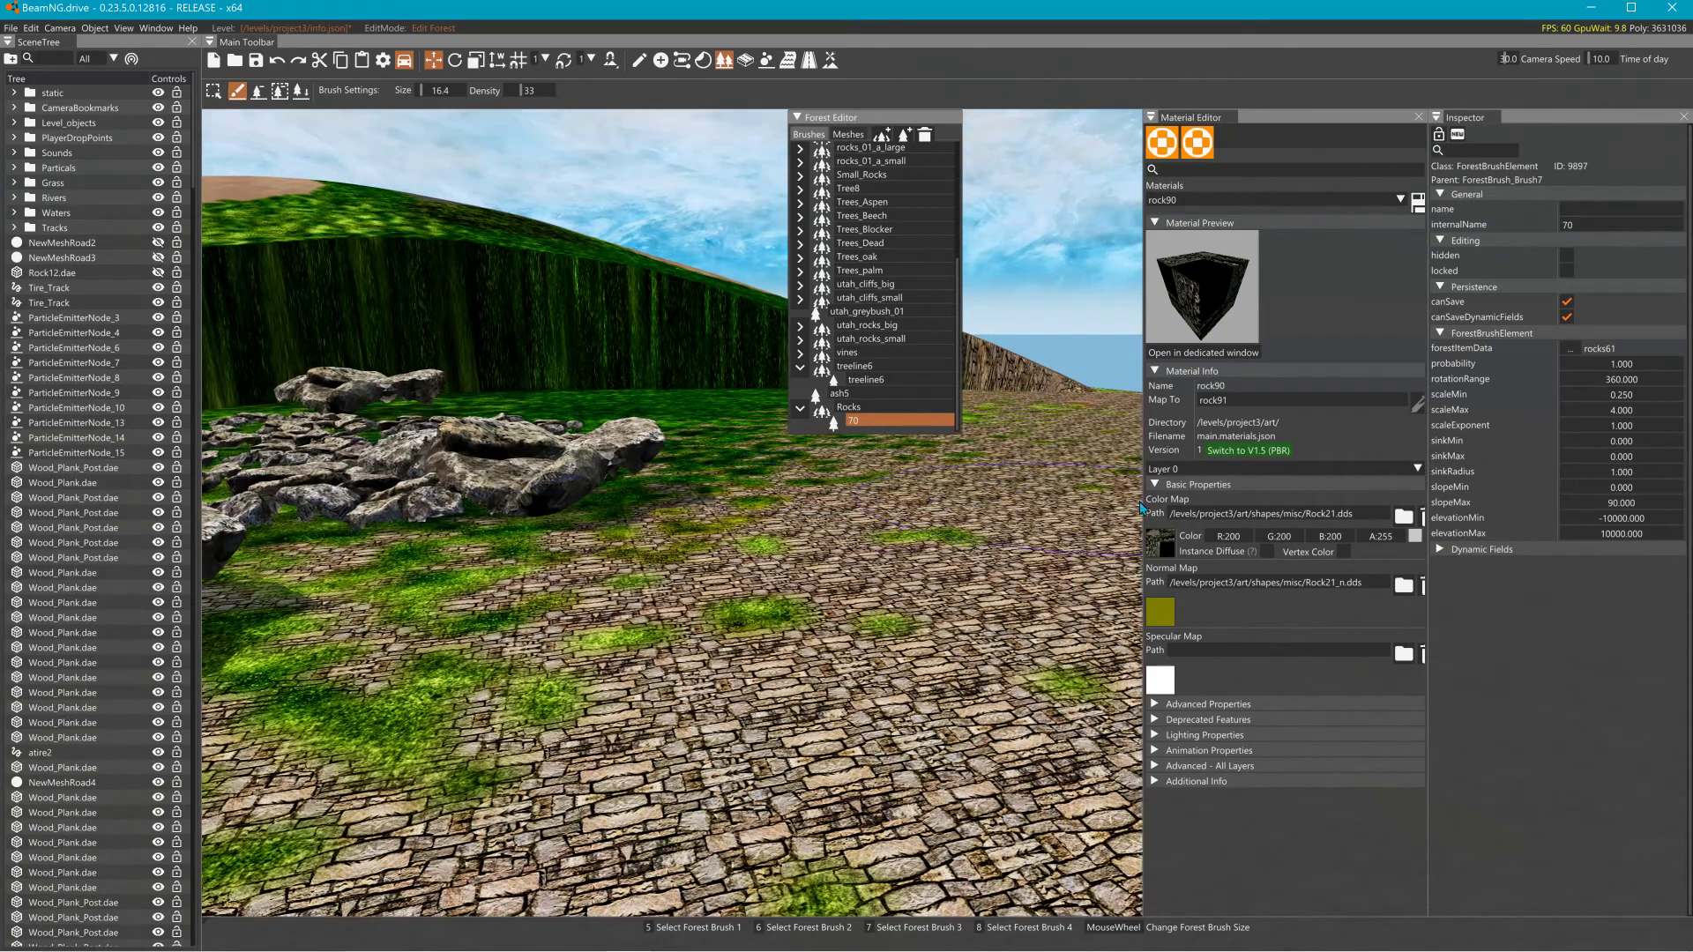
Set element 70's sinkMax to 0.5 and paint a group of rocks on the stone paving.
double_click(1628, 449)
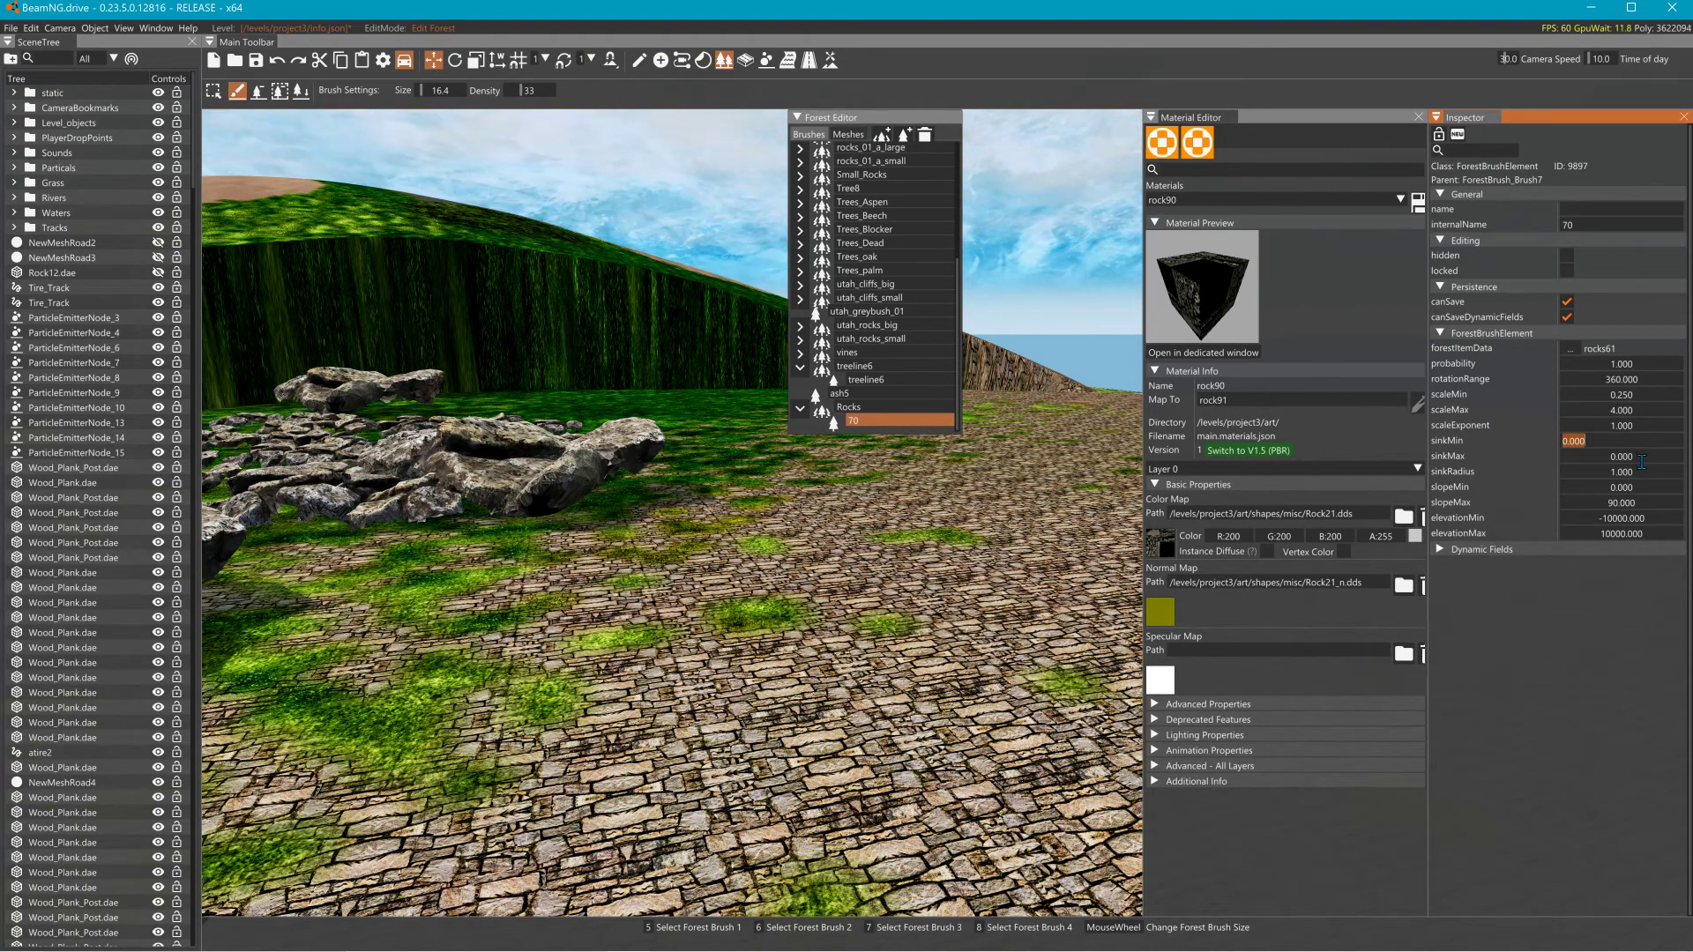
double_click(1642, 458)
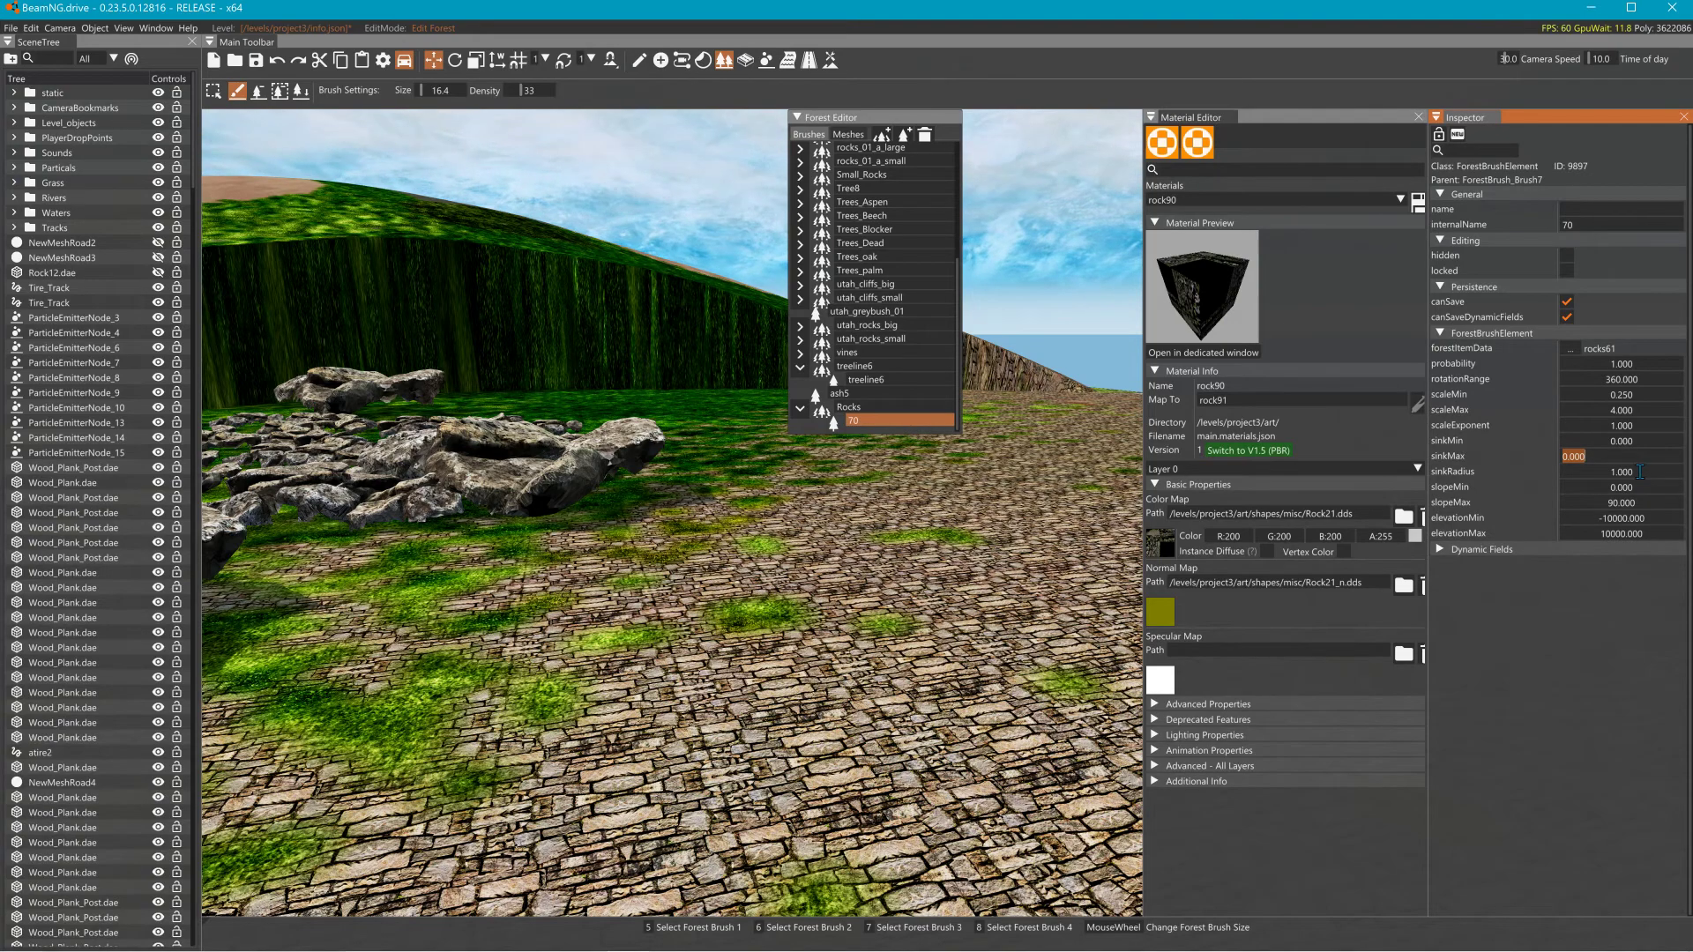
key(Return)
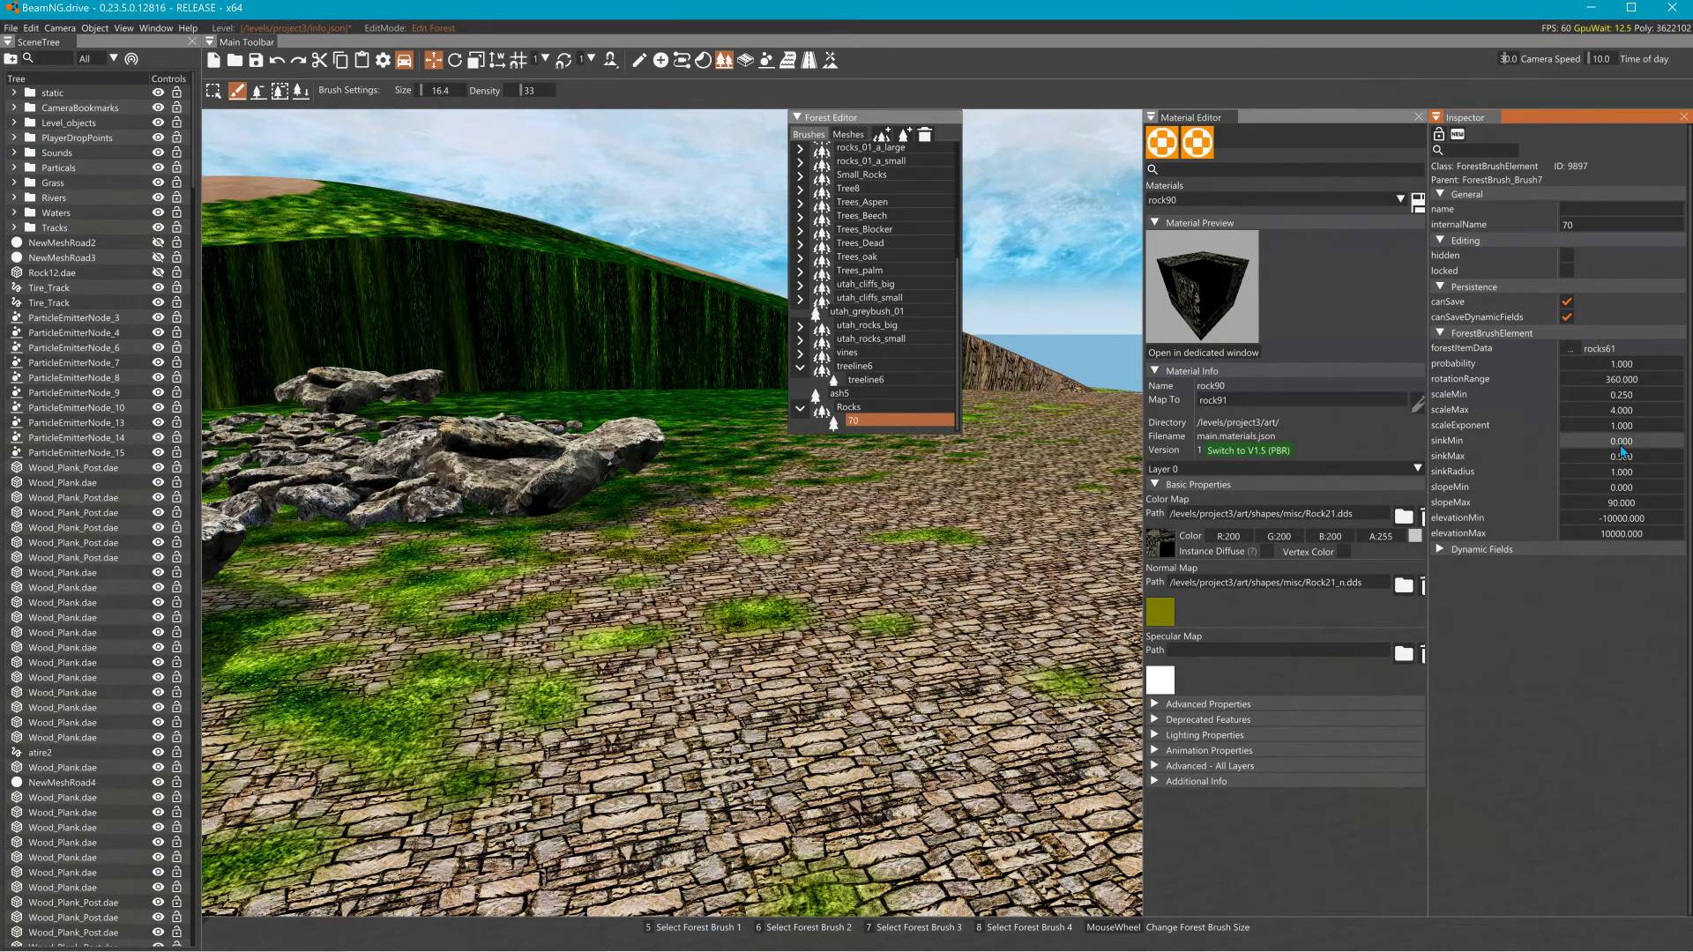
double_click(1620, 443)
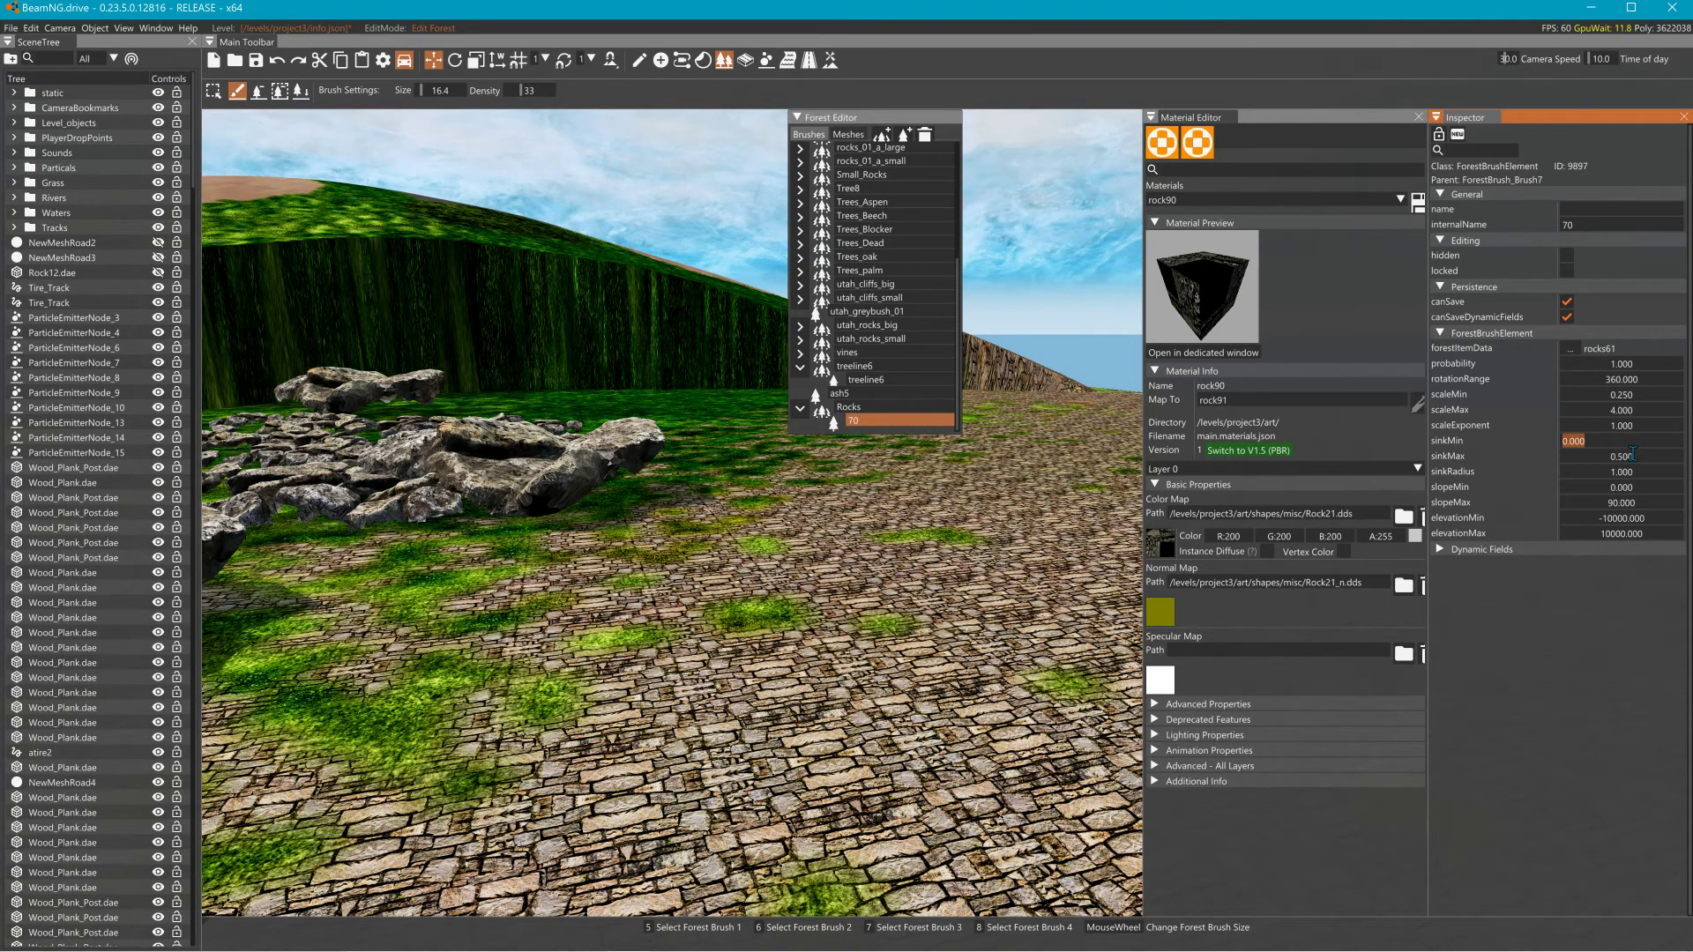
click(812, 535)
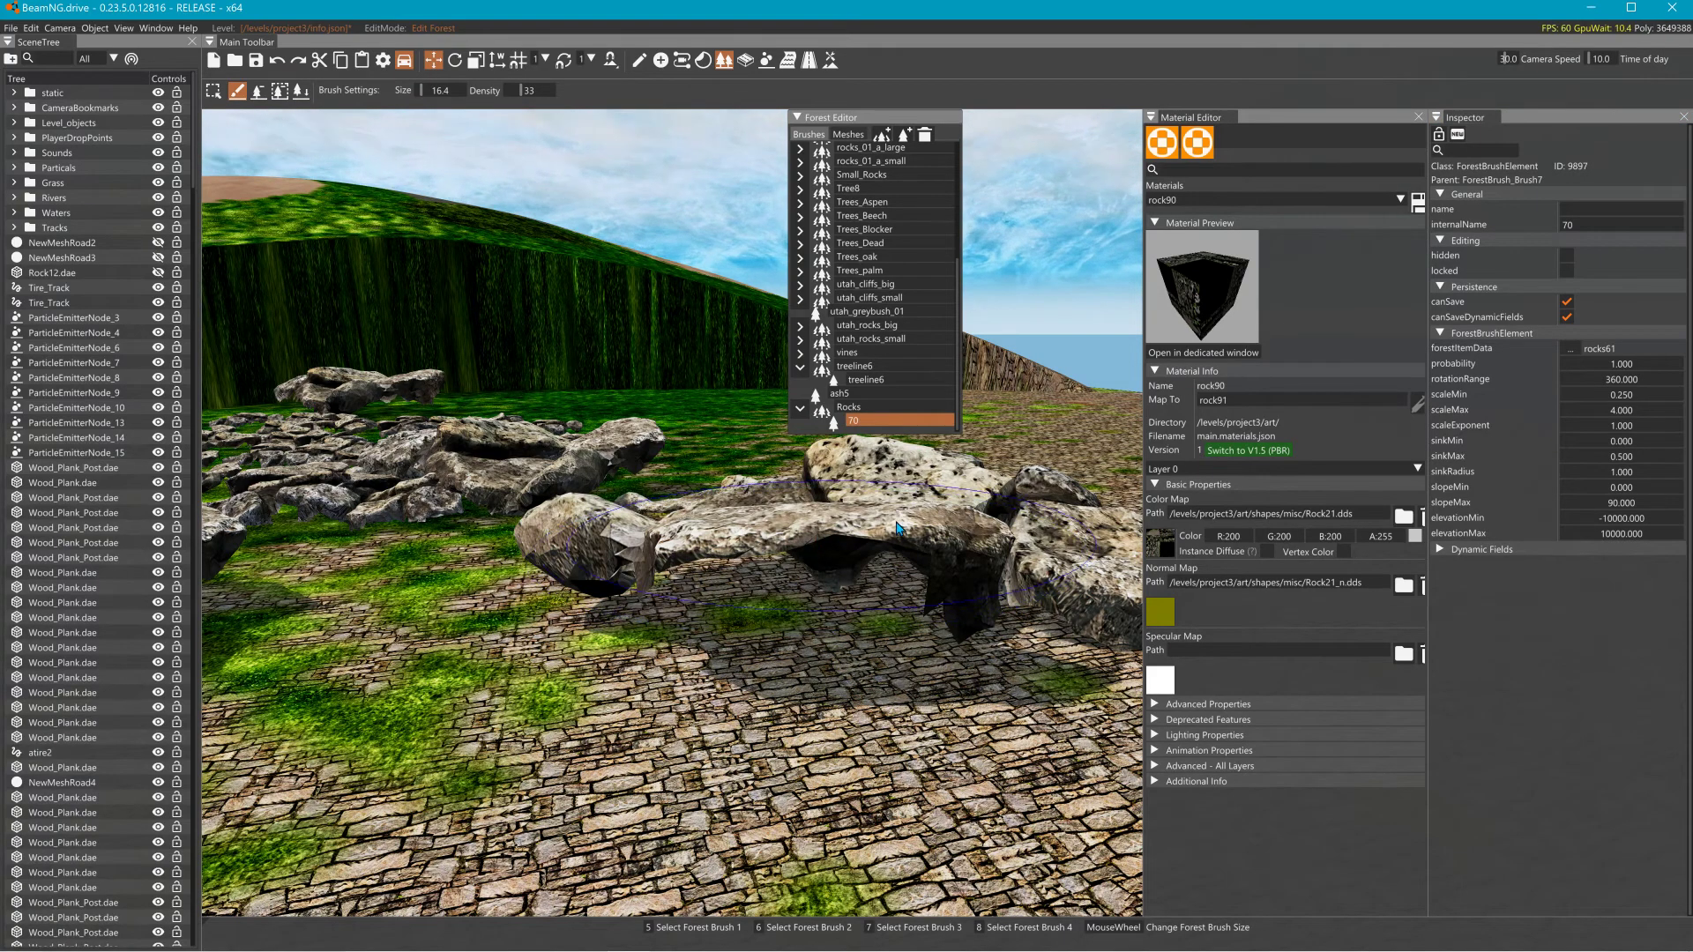
Set element 70's sinkMin to 0.5 and paint more rock groups on the paving beside the last ones.
double_click(1640, 457)
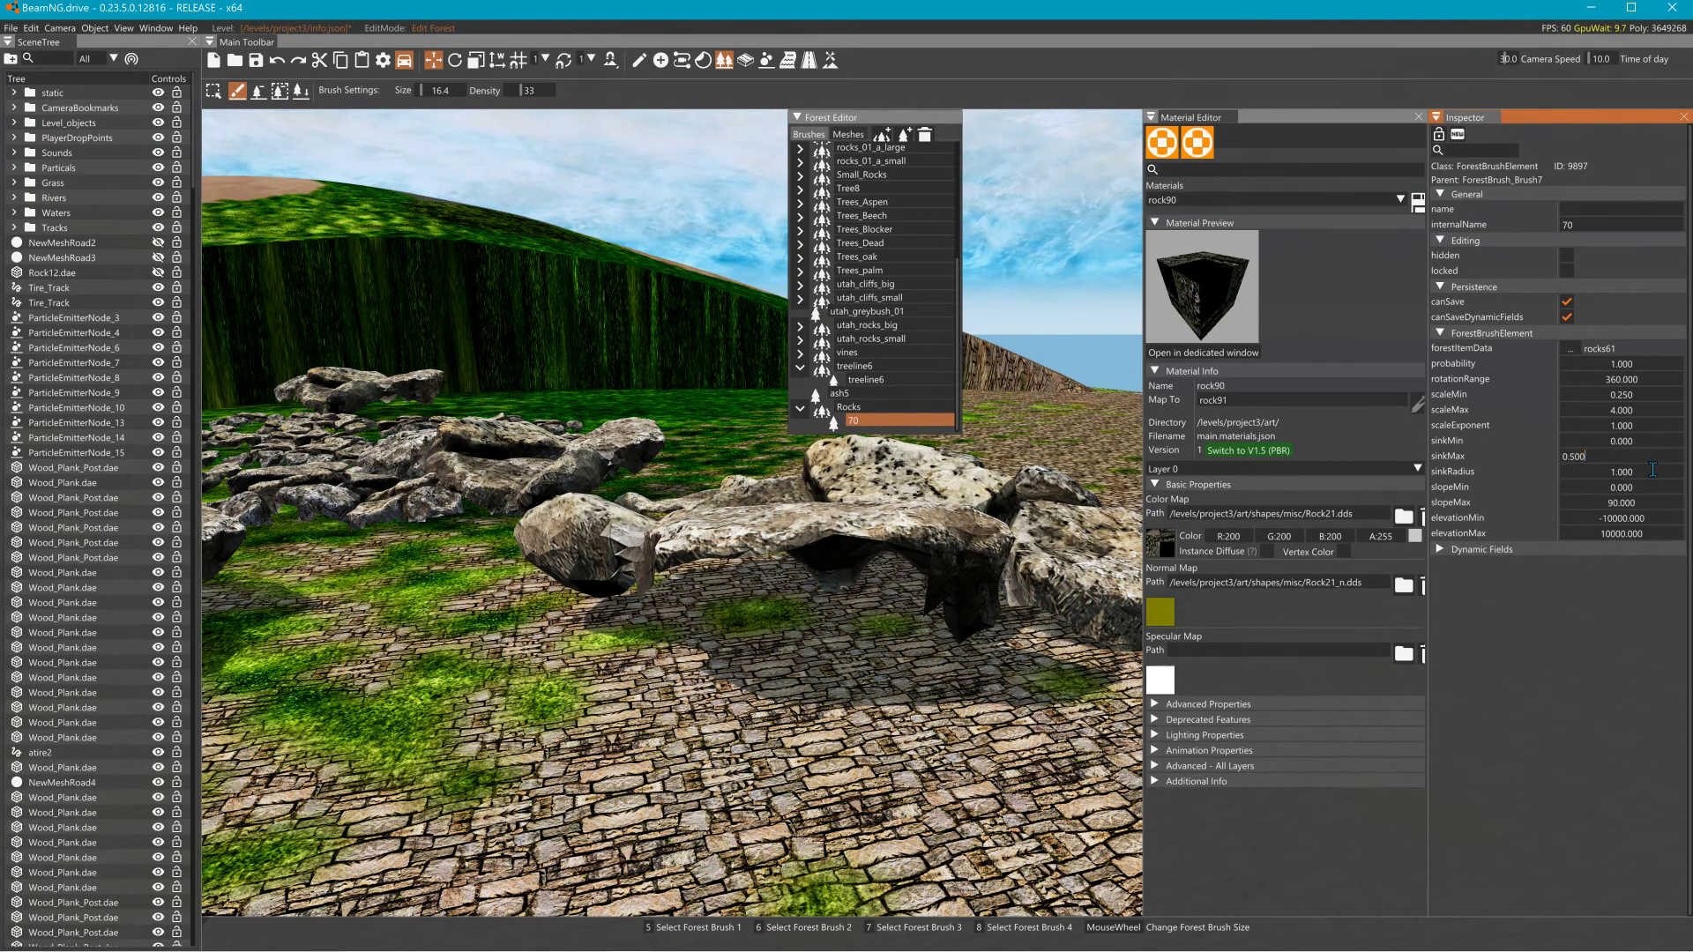
double_click(1618, 441)
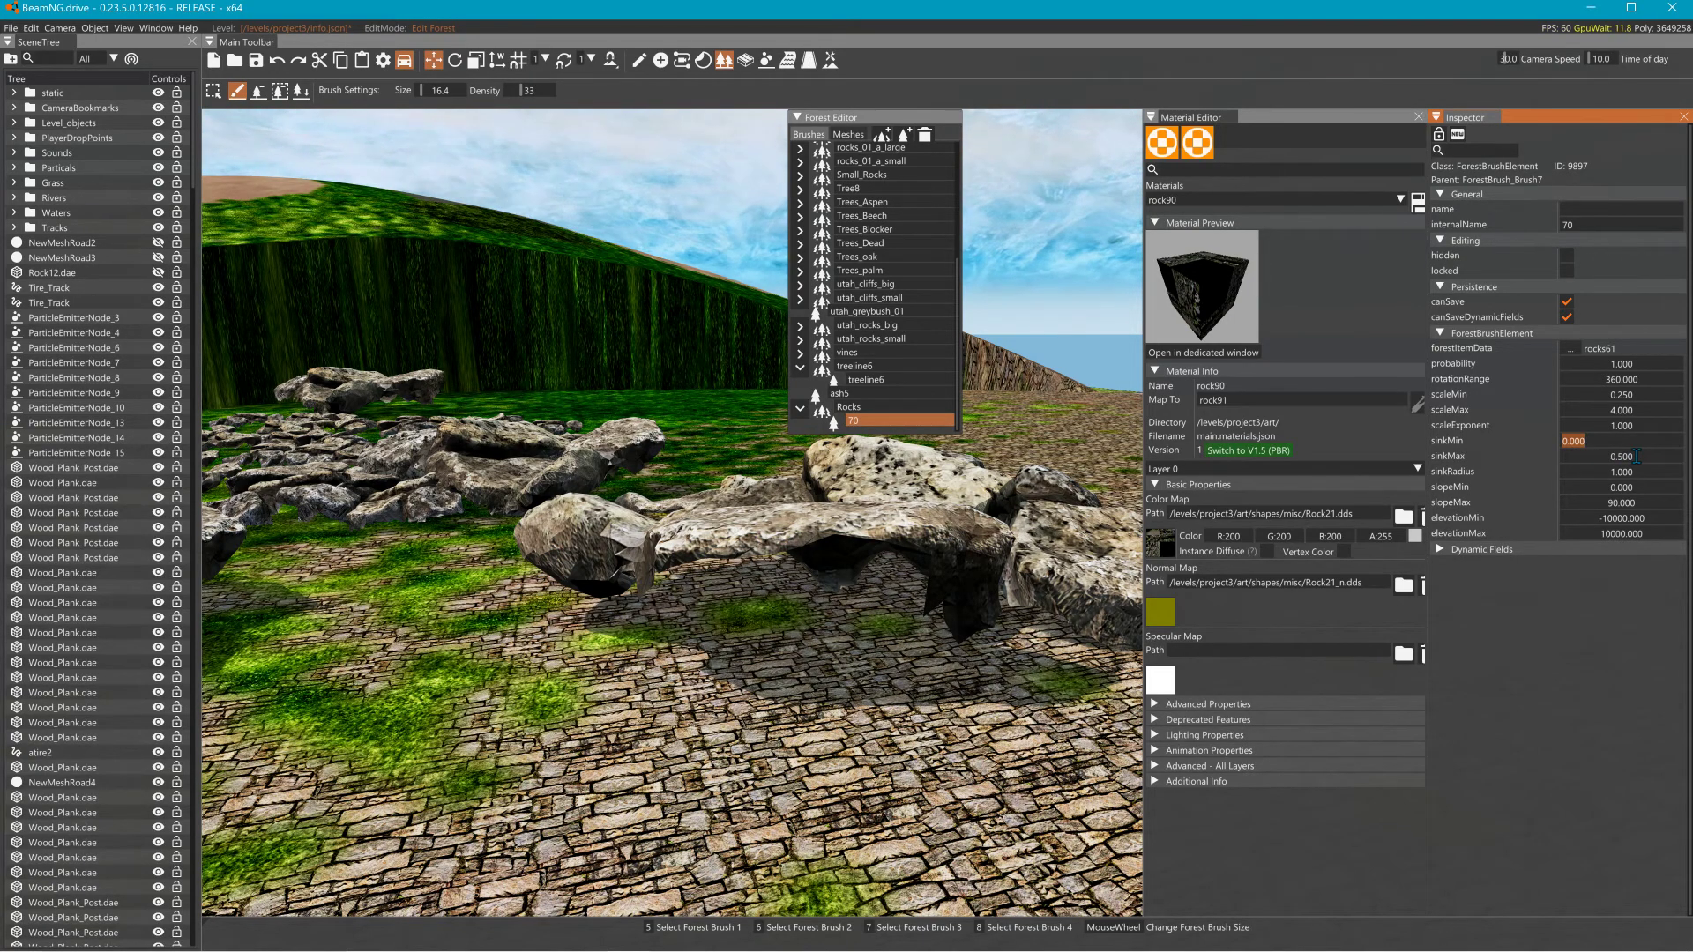
mouse_move(639, 375)
right_down()
mouse_move(750, 414)
mouse_move(820, 413)
right_up()
click(635, 360)
right_drag(635, 360, 784, 326)
click(655, 396)
click(838, 501)
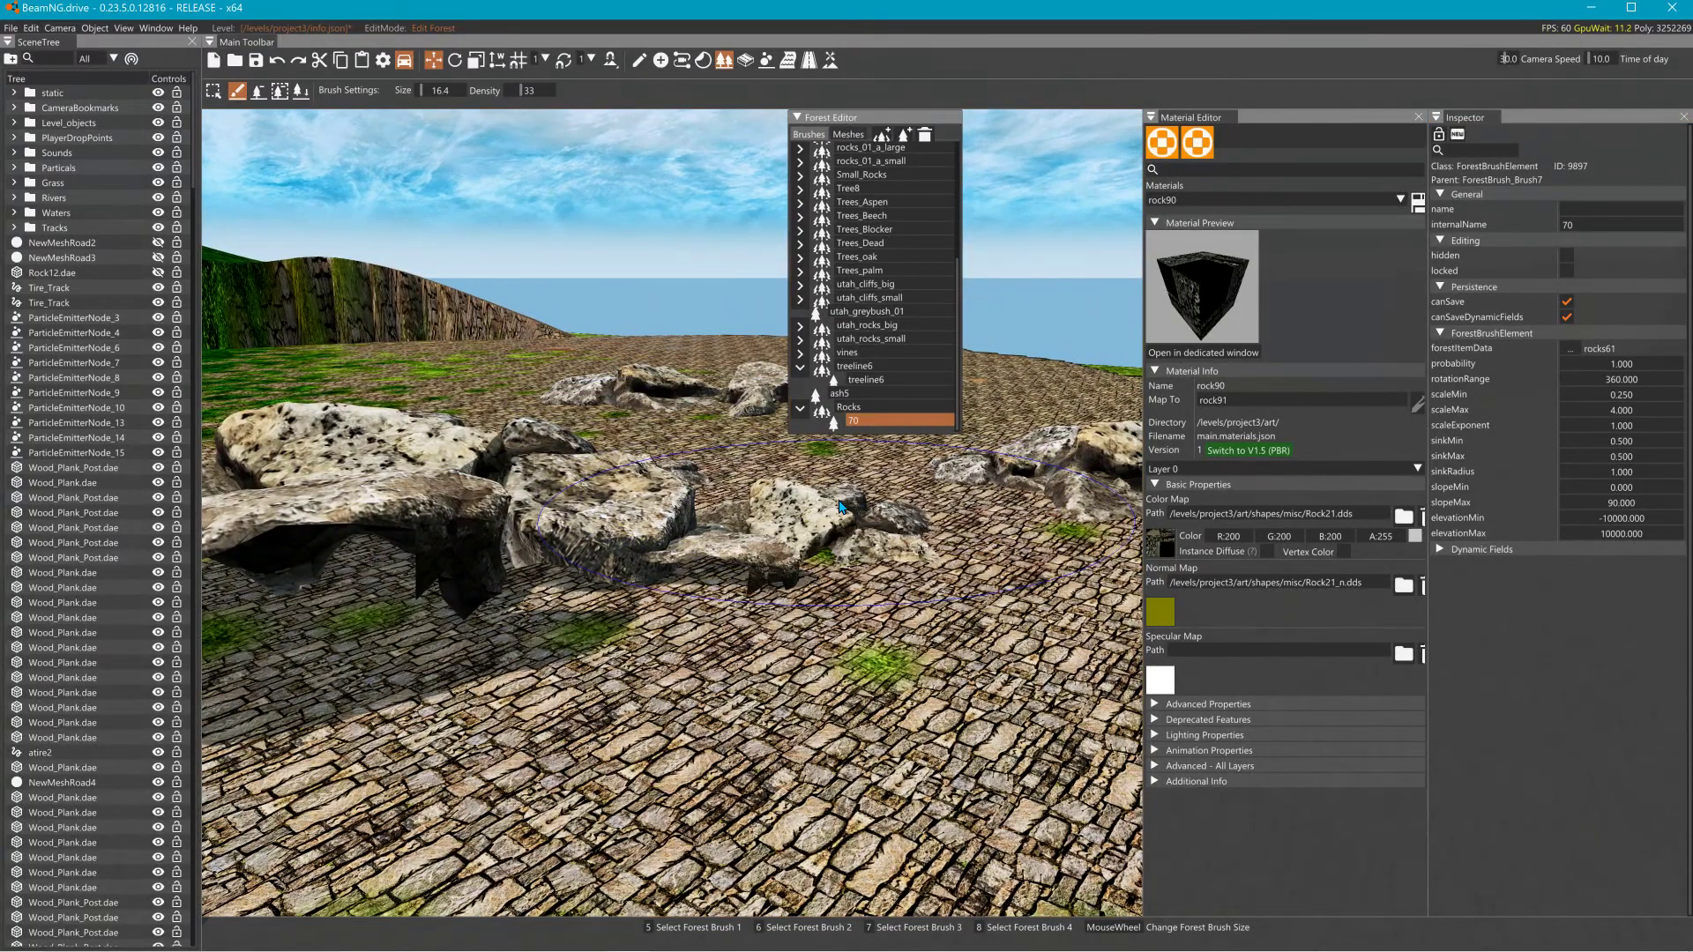
Set element 70's scaleMin and scaleMax to 2 and paint further rocks on the paving.
right_drag(880, 485, 1111, 436)
double_click(1622, 394)
text(1)
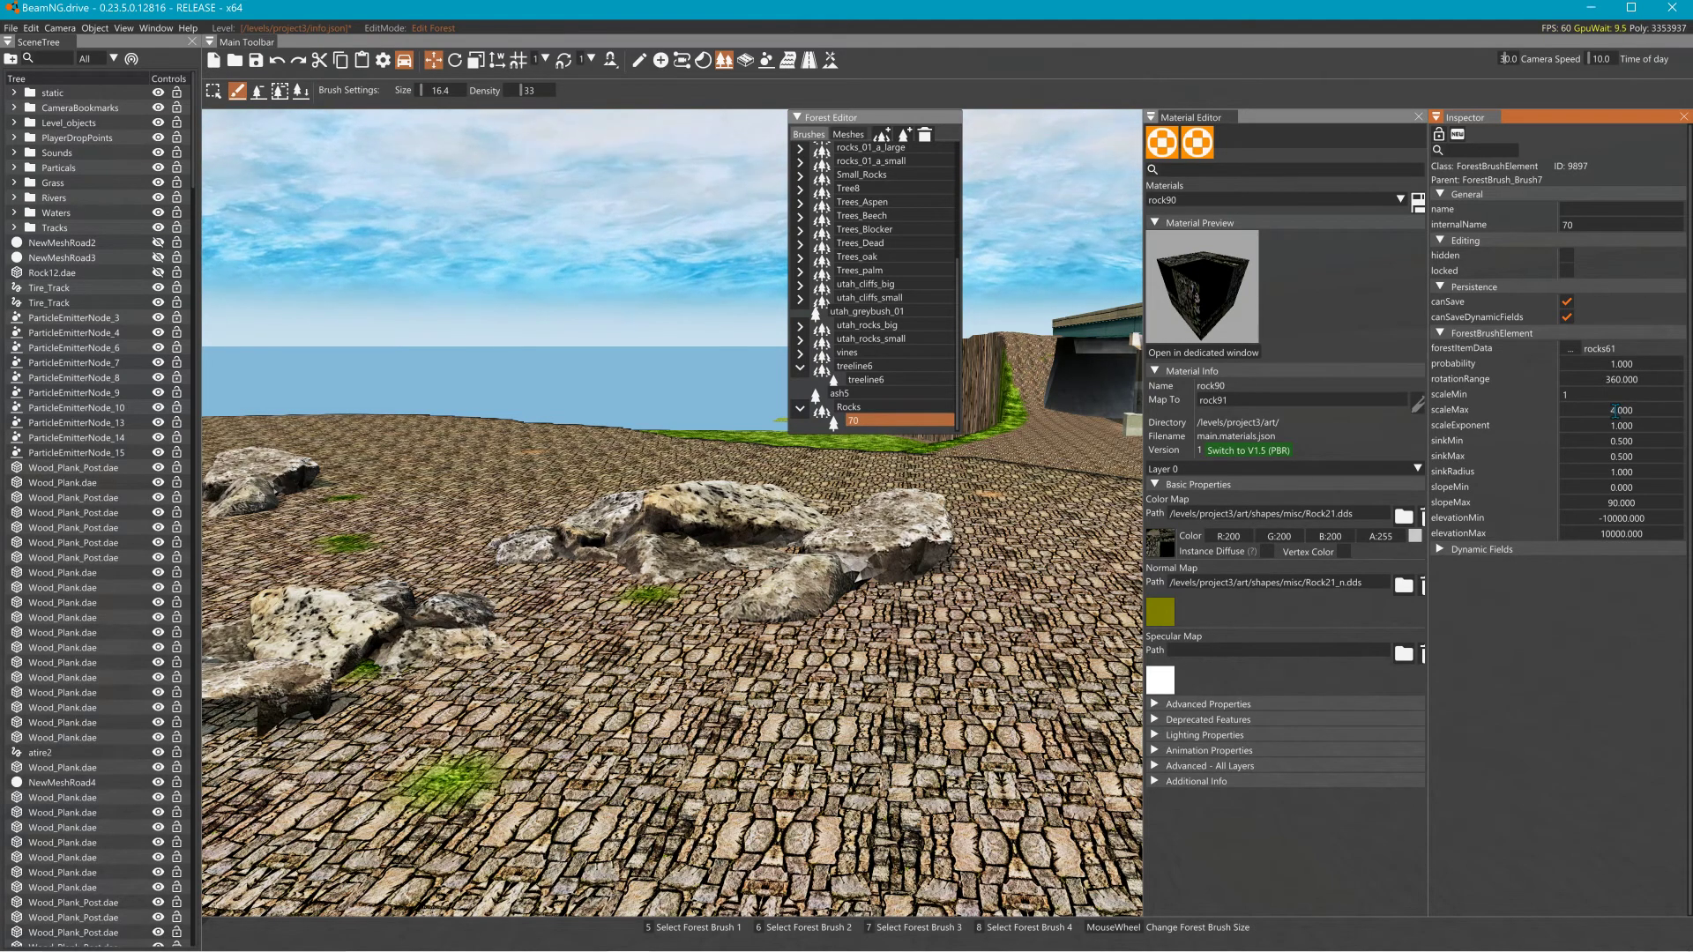
text(2)
key(Return)
mouse_move(843, 565)
right_down()
mouse_move(802, 450)
mouse_move(670, 582)
mouse_move(494, 441)
mouse_move(766, 588)
right_up()
key(w)
click(781, 515)
mouse_move(781, 516)
right_down()
mouse_move(847, 485)
mouse_move(706, 498)
right_up()
Try a value of 1 for both sinkMin and sinkMax on element 70.
click(1625, 442)
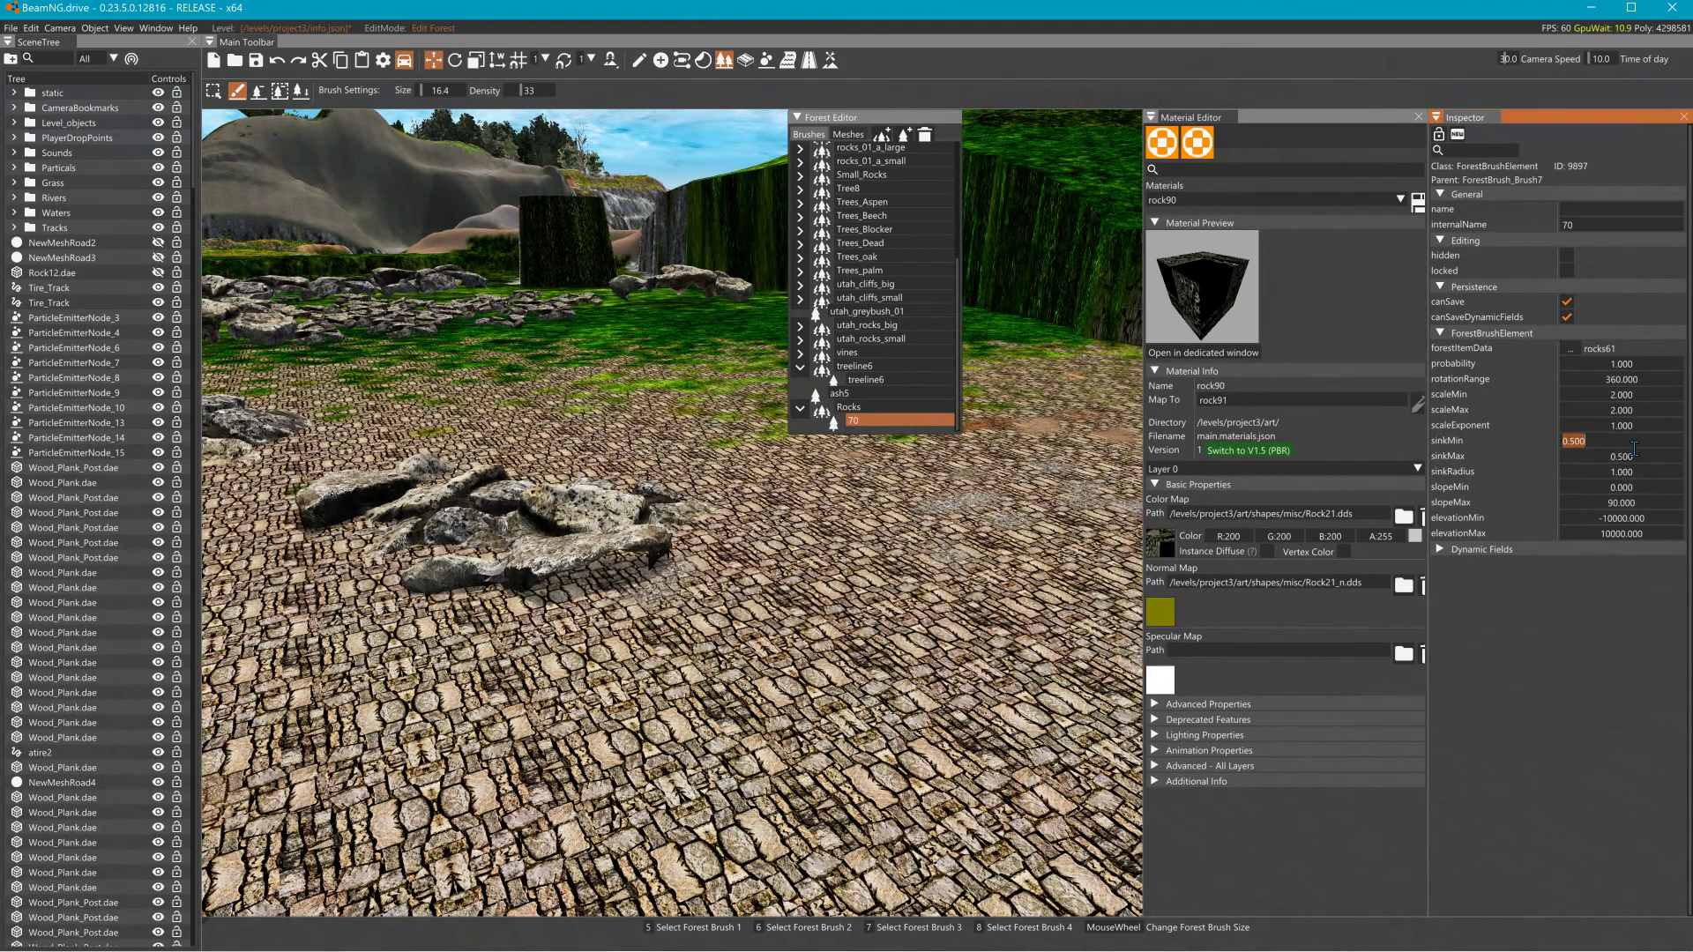
text(1)
click(1631, 457)
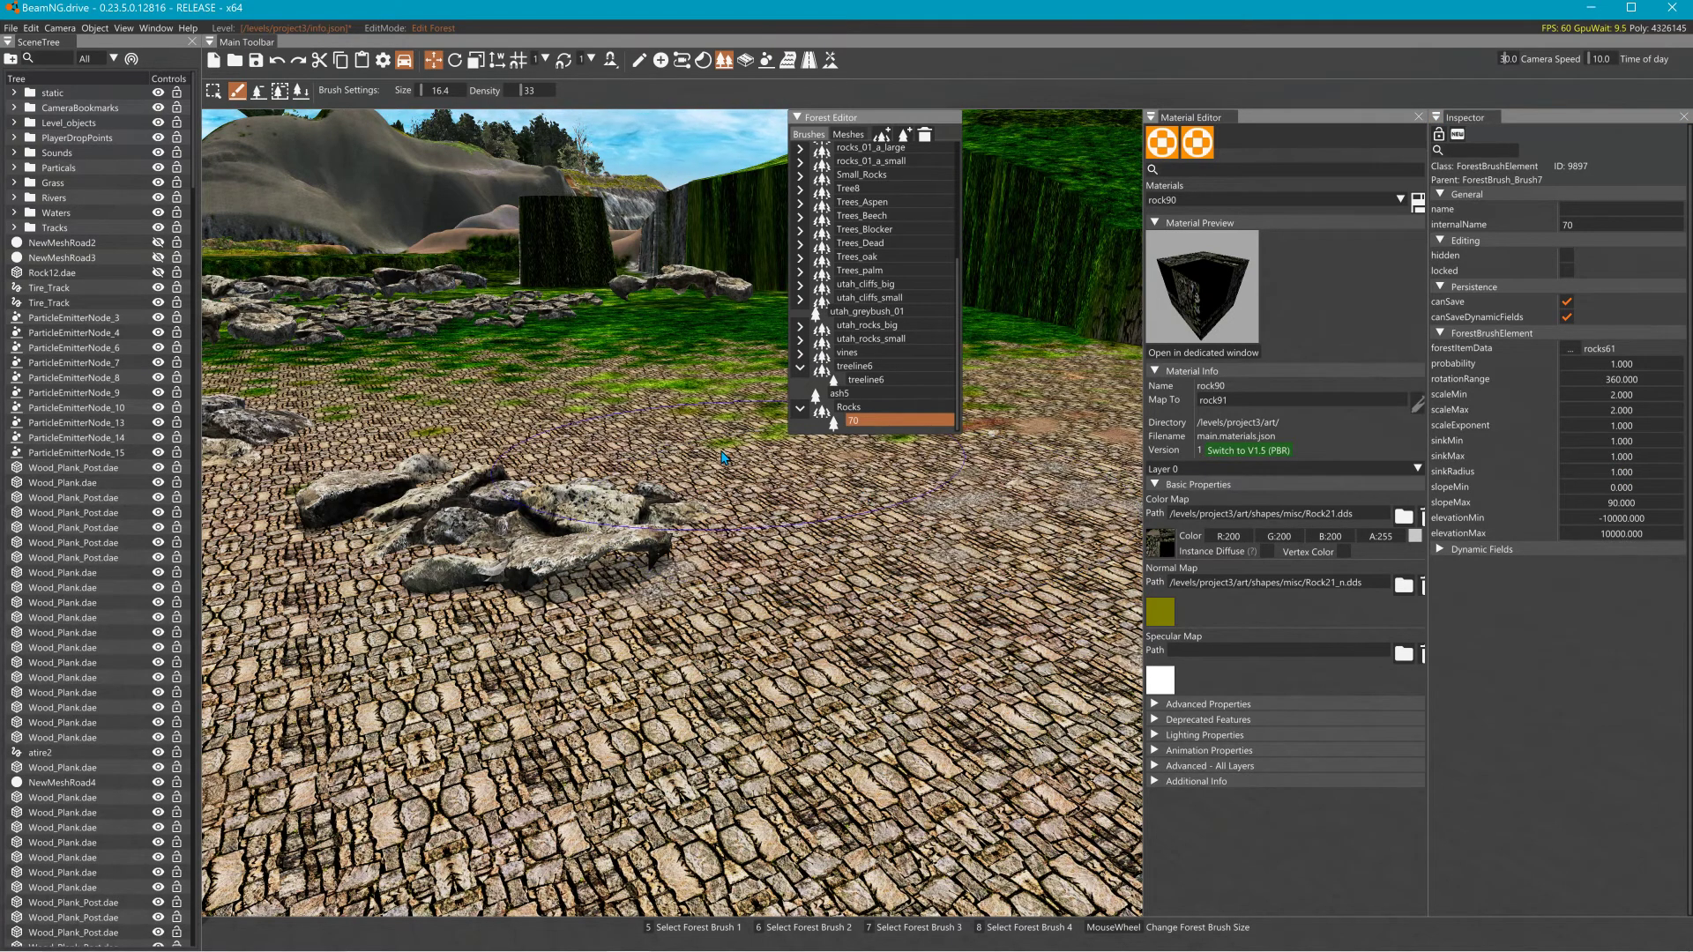
Set element 70's sinkMin and sinkMax to 0.75 and paint rocks on the open paving.
click(1639, 429)
click(1618, 443)
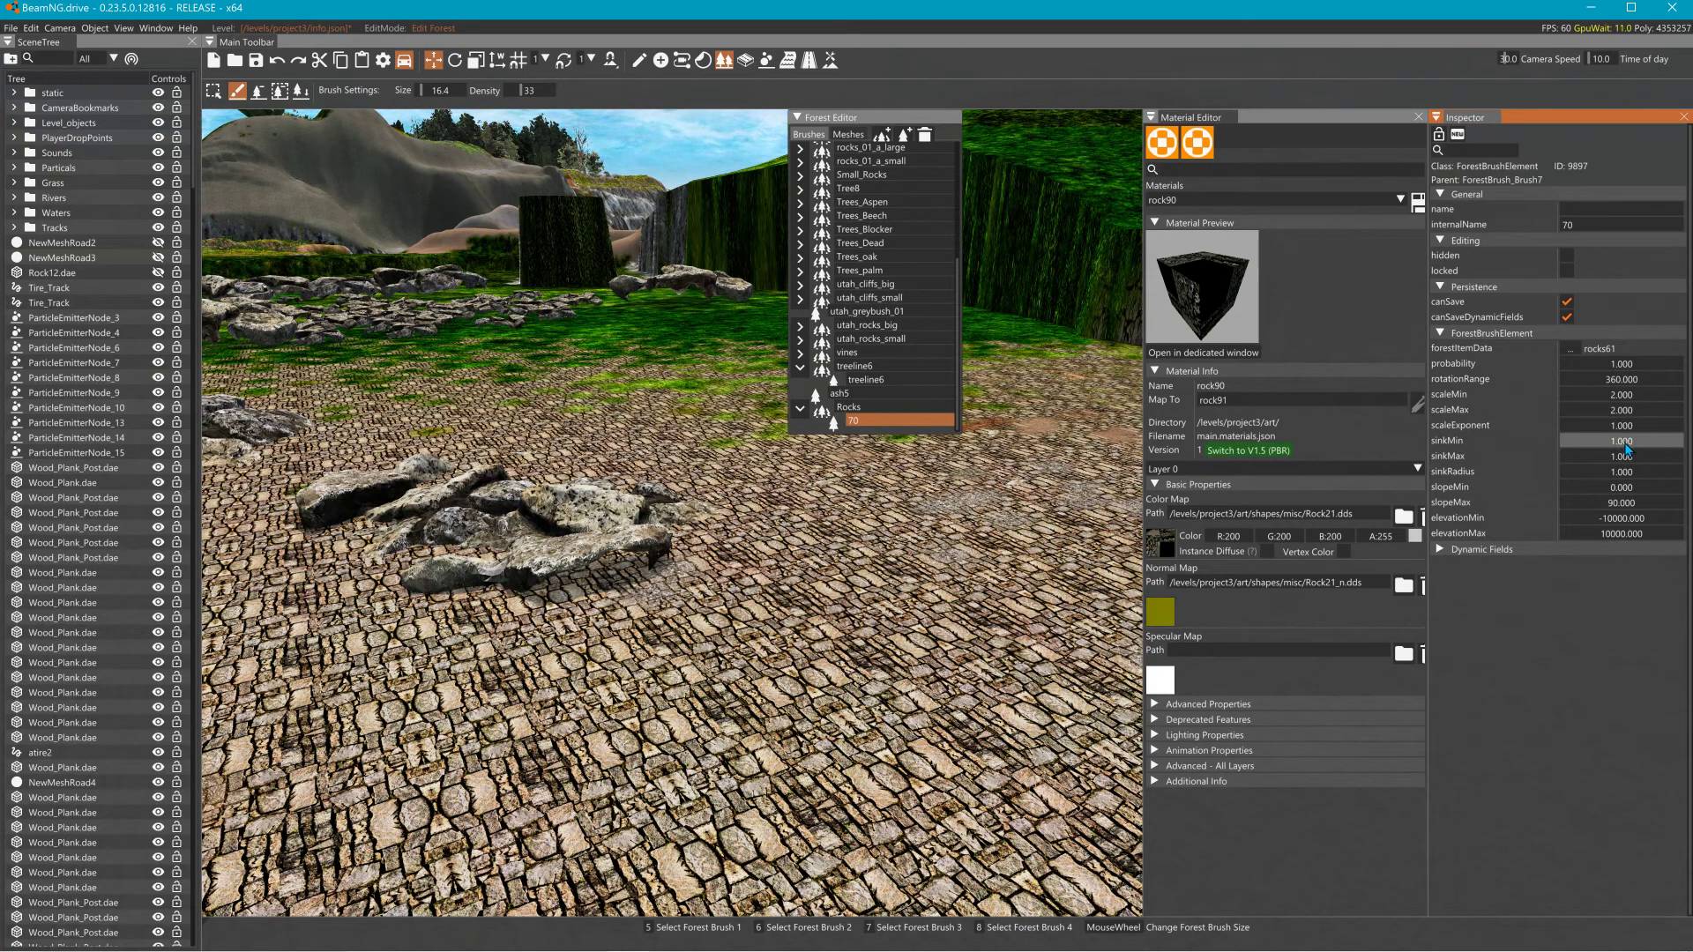
text(0.75)
key(Return)
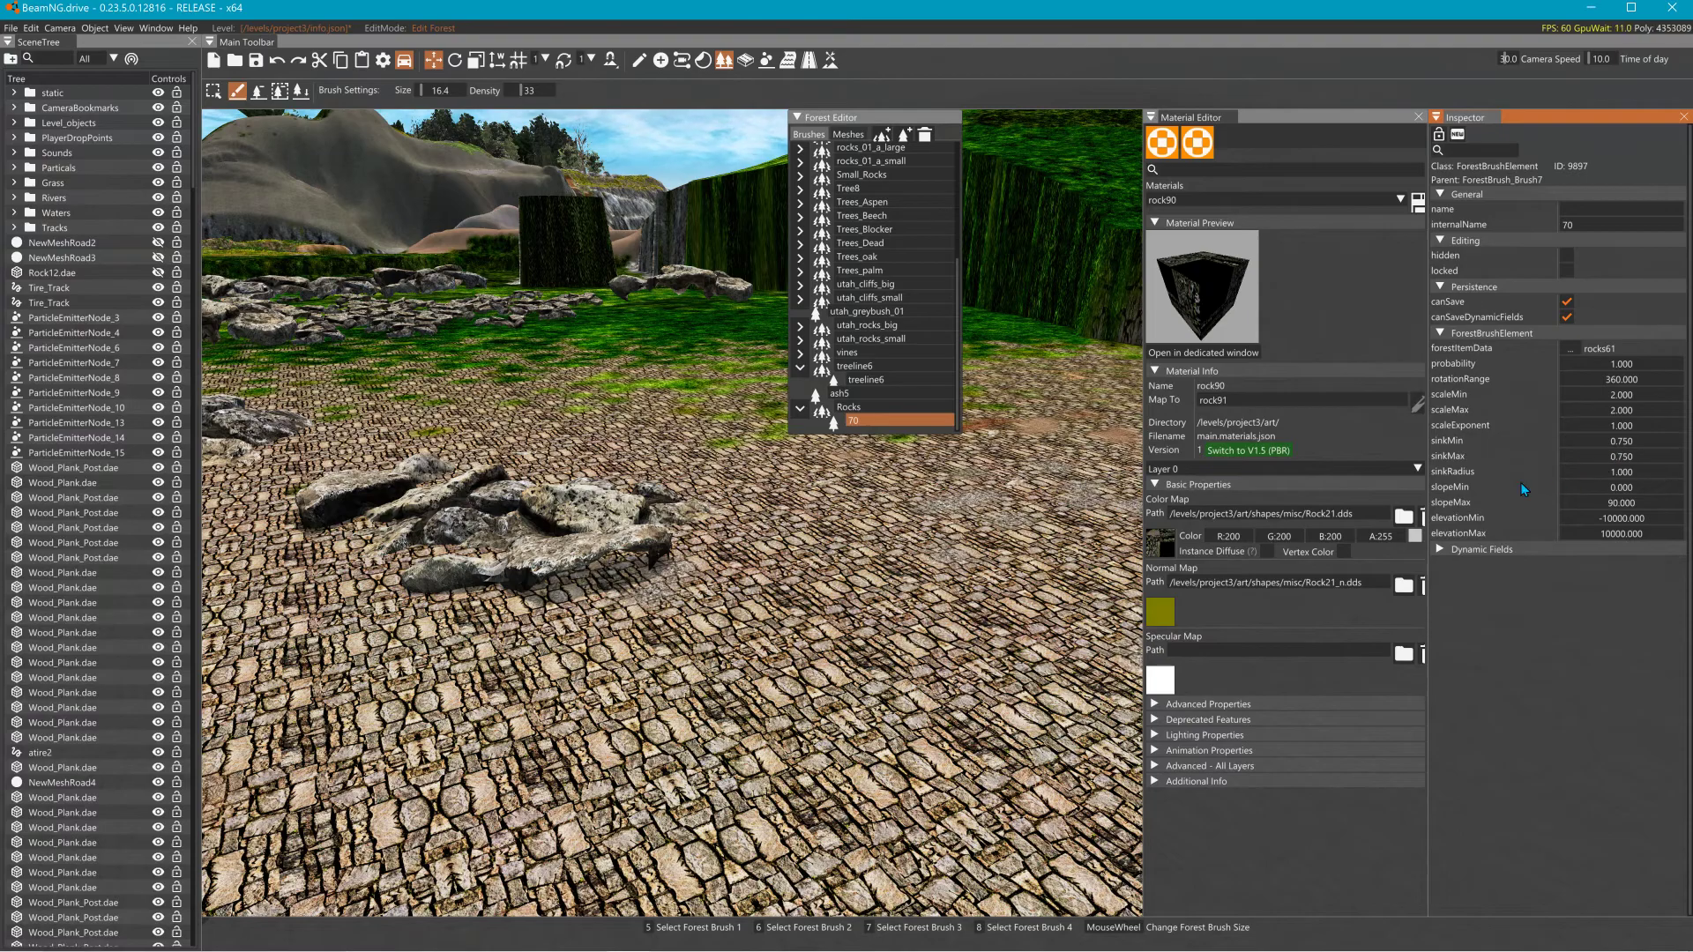
click(974, 570)
right_drag(974, 570, 961, 521)
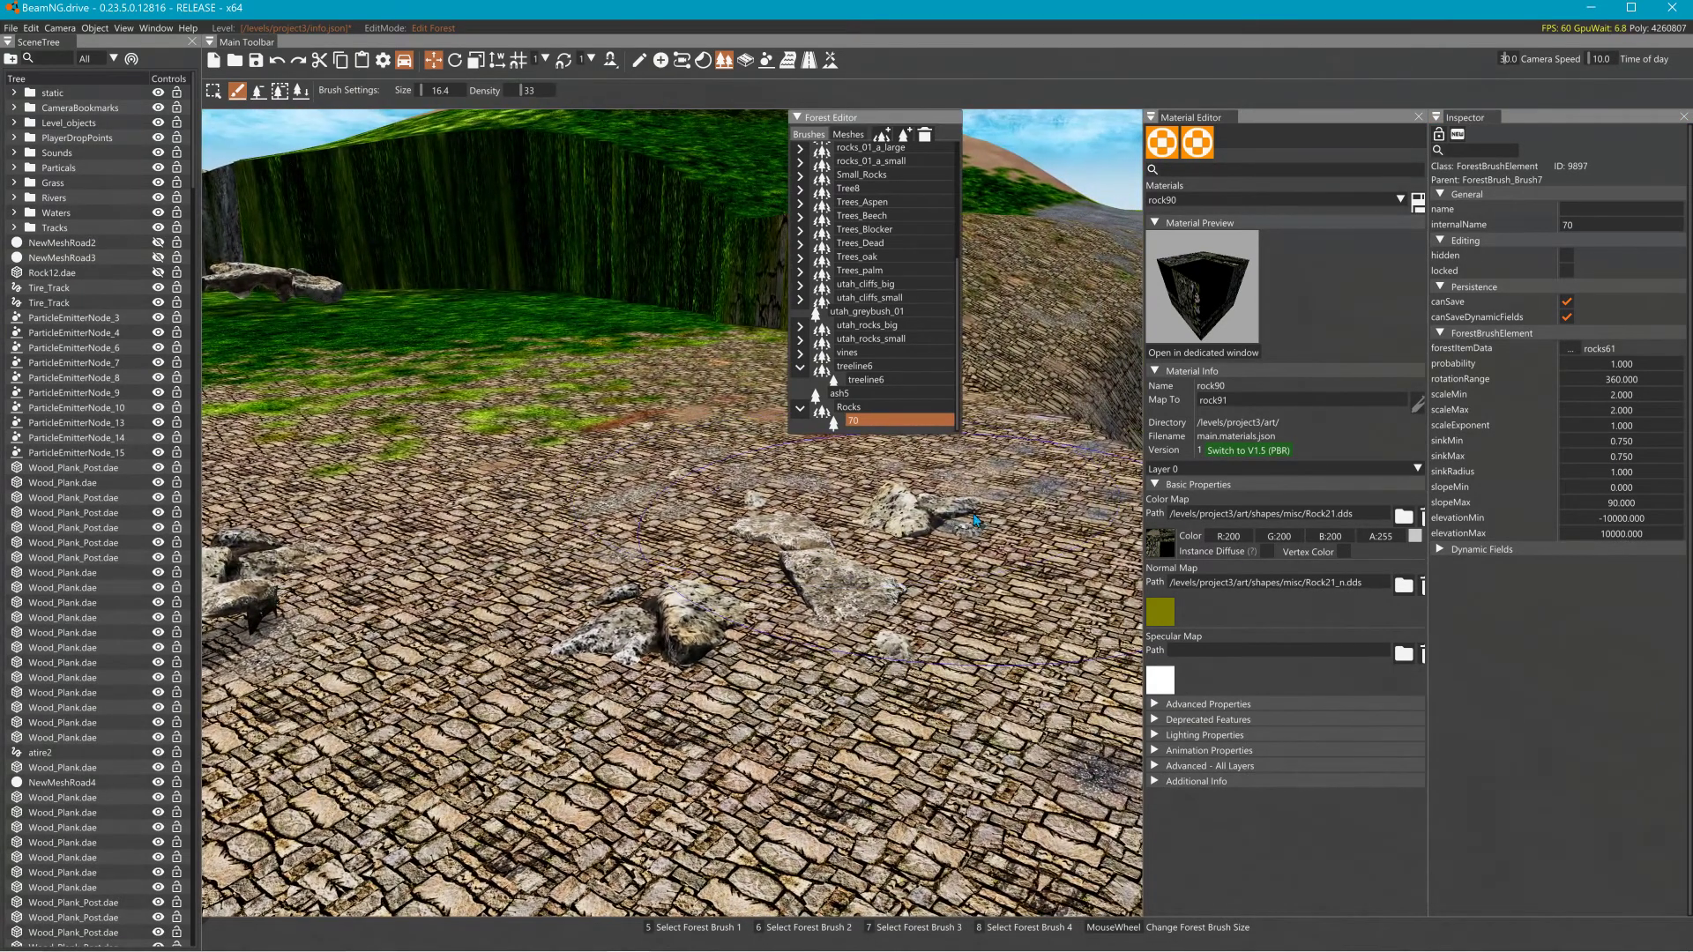
Set both sinkMin and sinkMax of element 70 to 0.6.
click(1646, 442)
drag(1575, 441, 1587, 455)
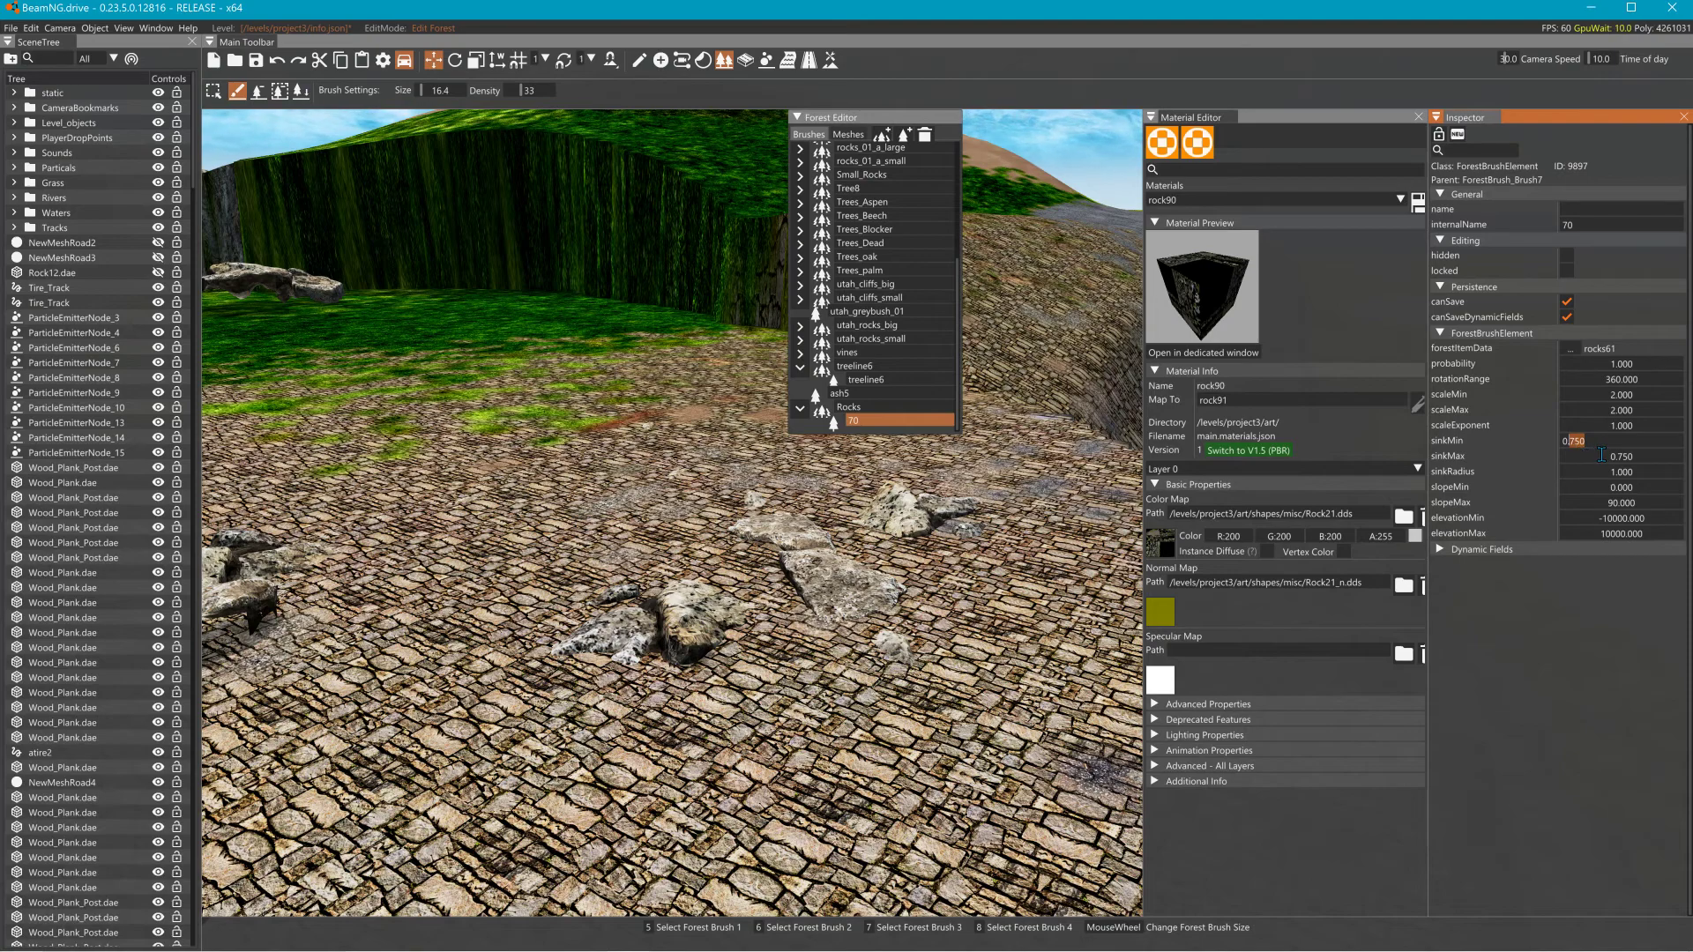
click(1617, 457)
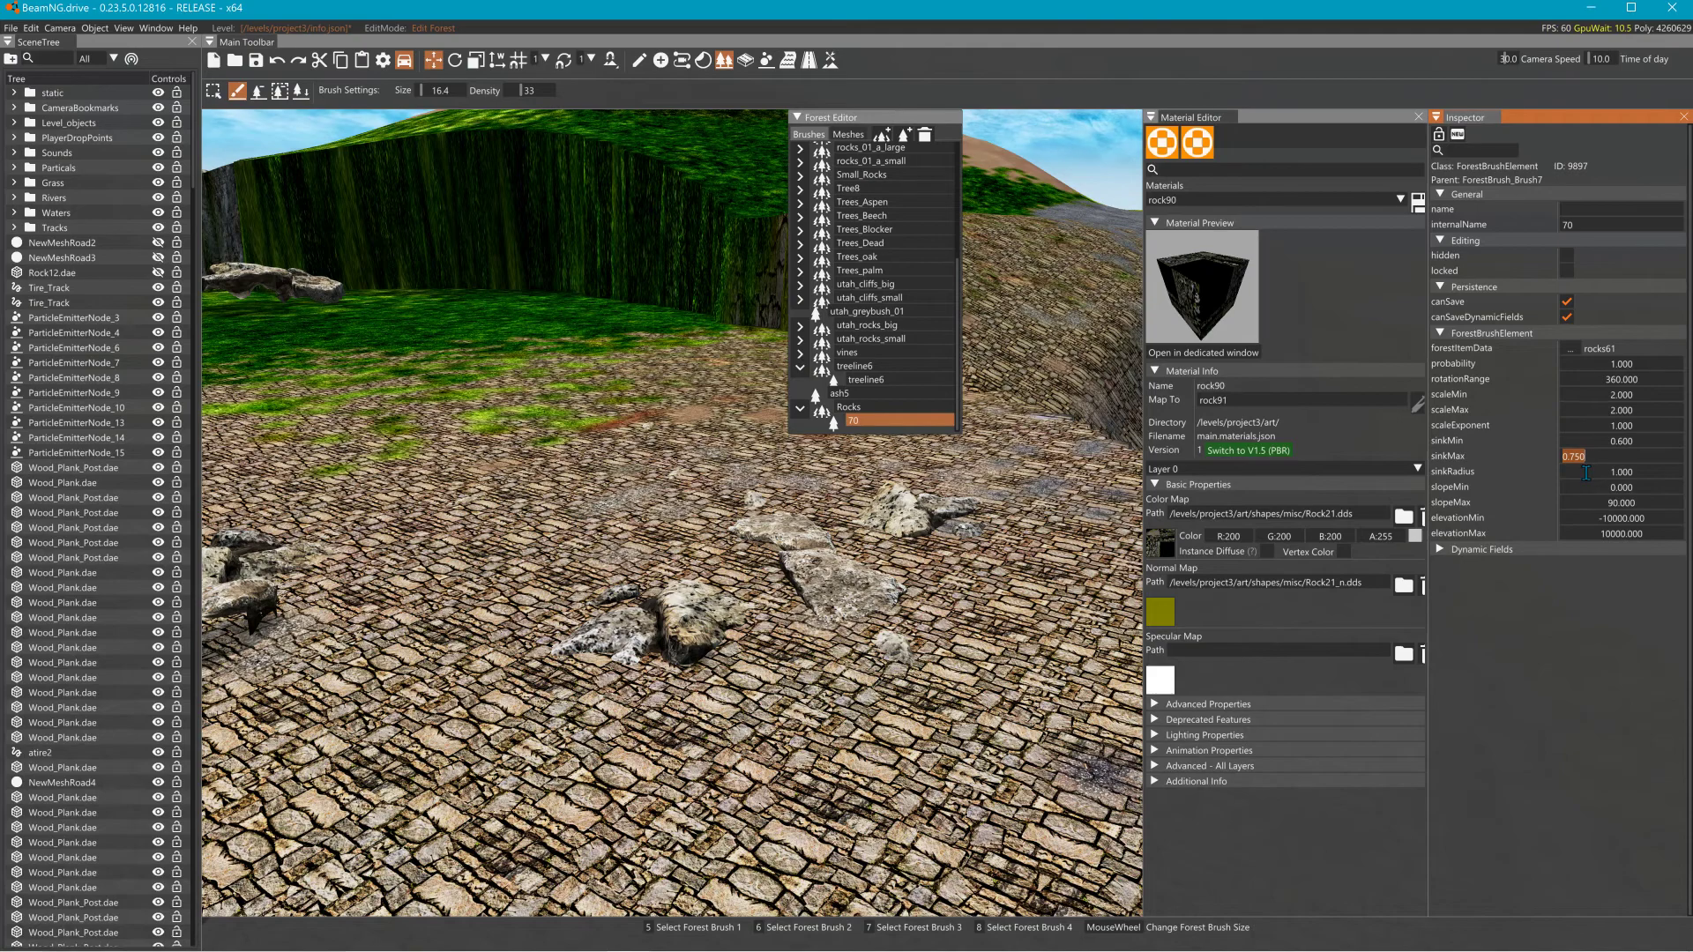
drag(1575, 457, 1591, 472)
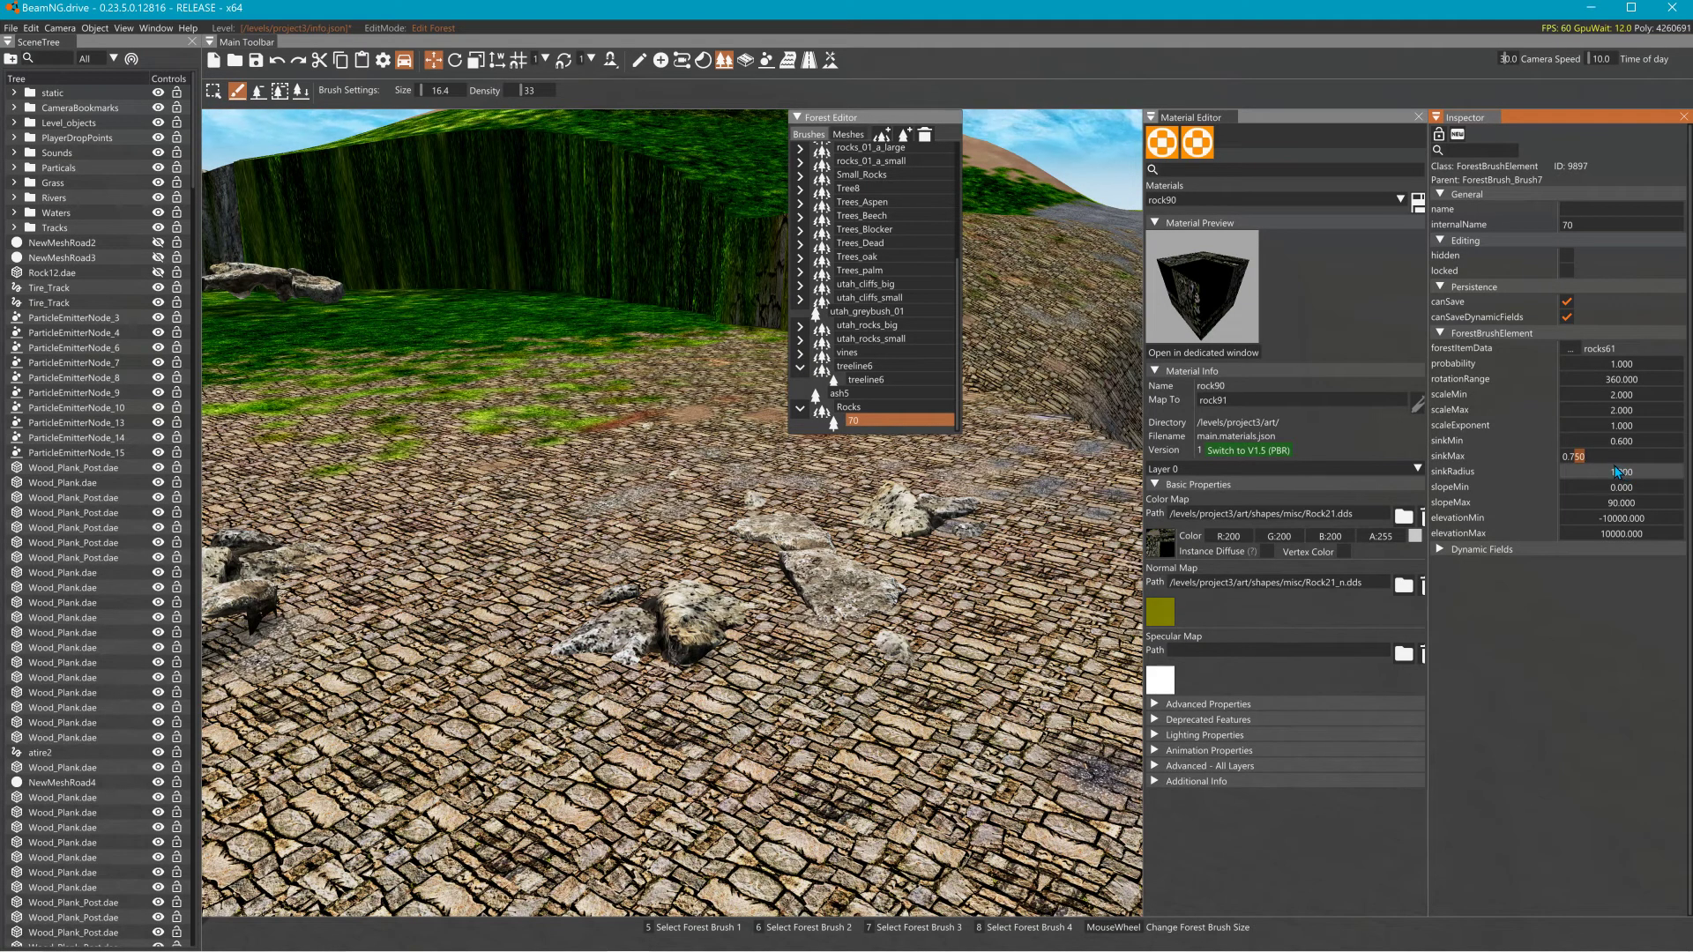
key(BackSpace)
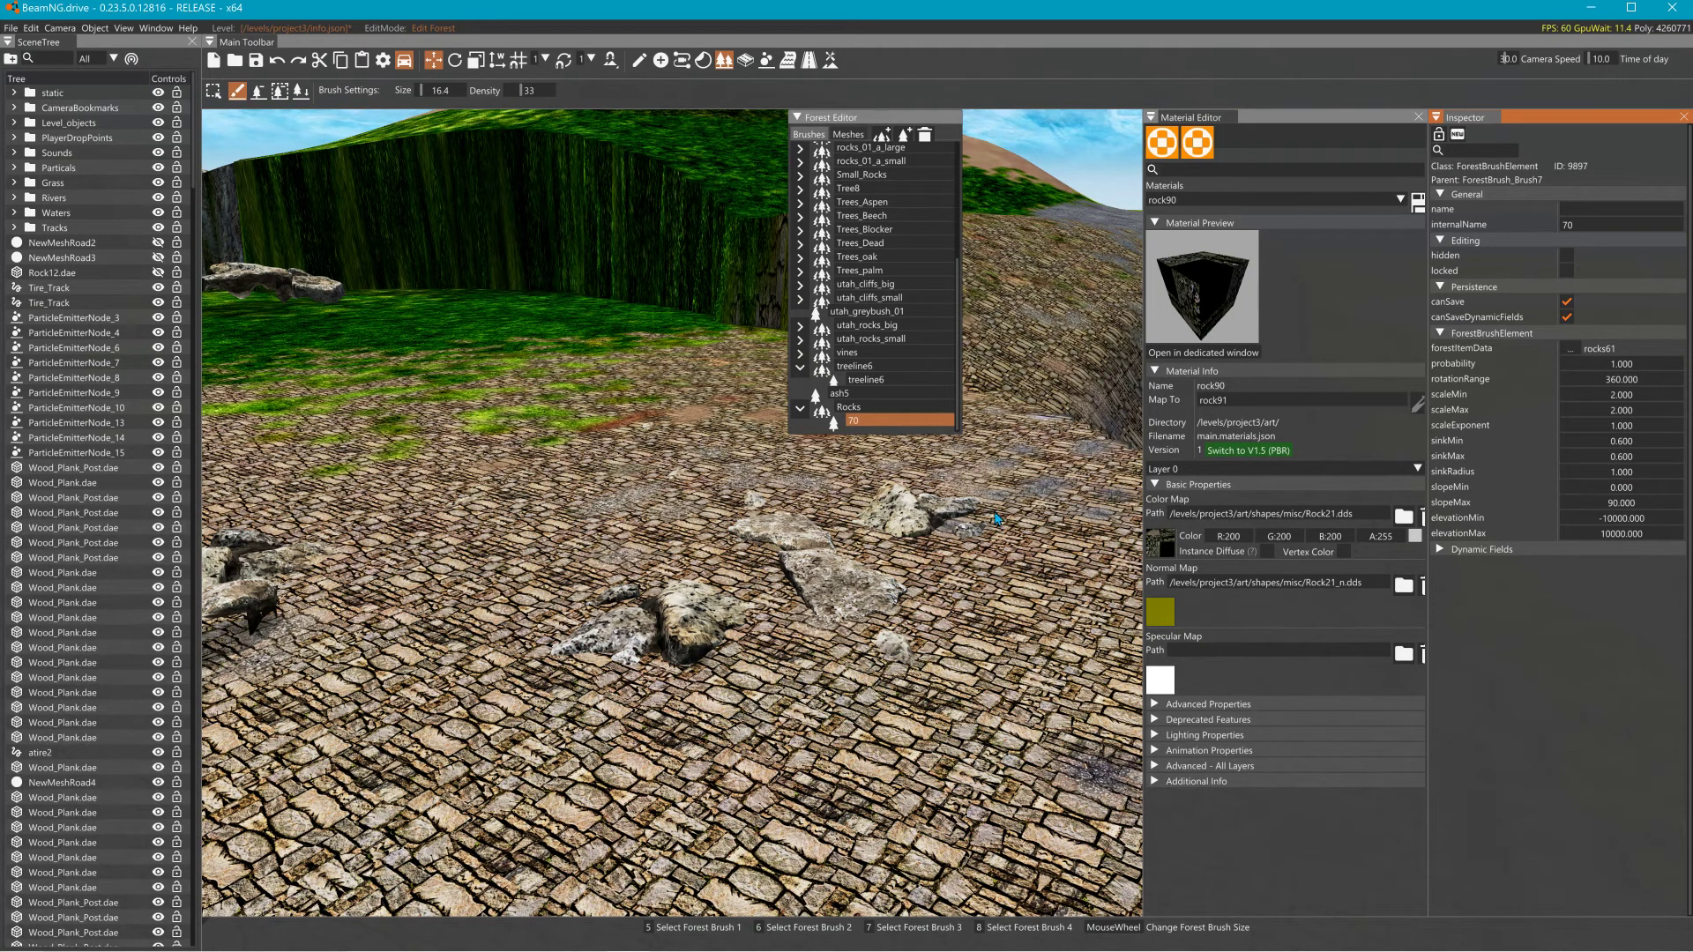
Paint several groups of partly sunken rocks with element 70 across the paving and mossy ground towards the bridge.
drag(640, 477, 591, 437)
mouse_move(847, 478)
right_down()
mouse_move(866, 441)
mouse_move(639, 434)
mouse_move(776, 473)
mouse_move(564, 472)
mouse_move(688, 520)
mouse_move(547, 564)
mouse_move(521, 555)
mouse_move(617, 432)
right_up()
key(w)
key(s)
key(s)
click(618, 432)
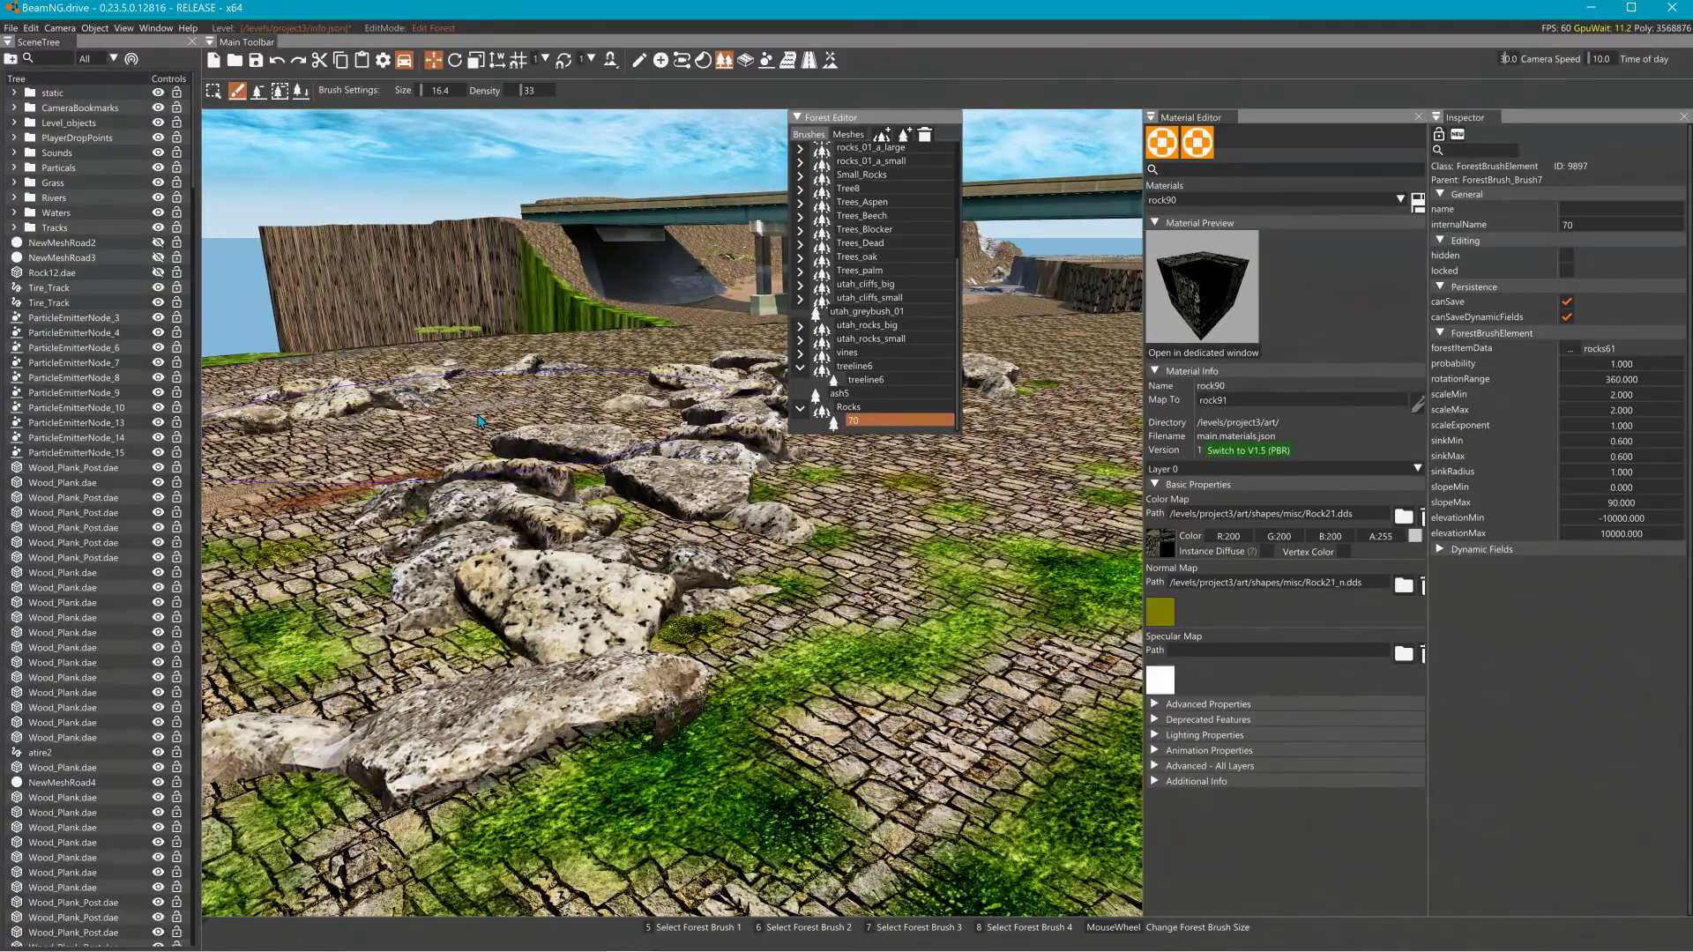
right_drag(477, 424, 723, 467)
click(651, 463)
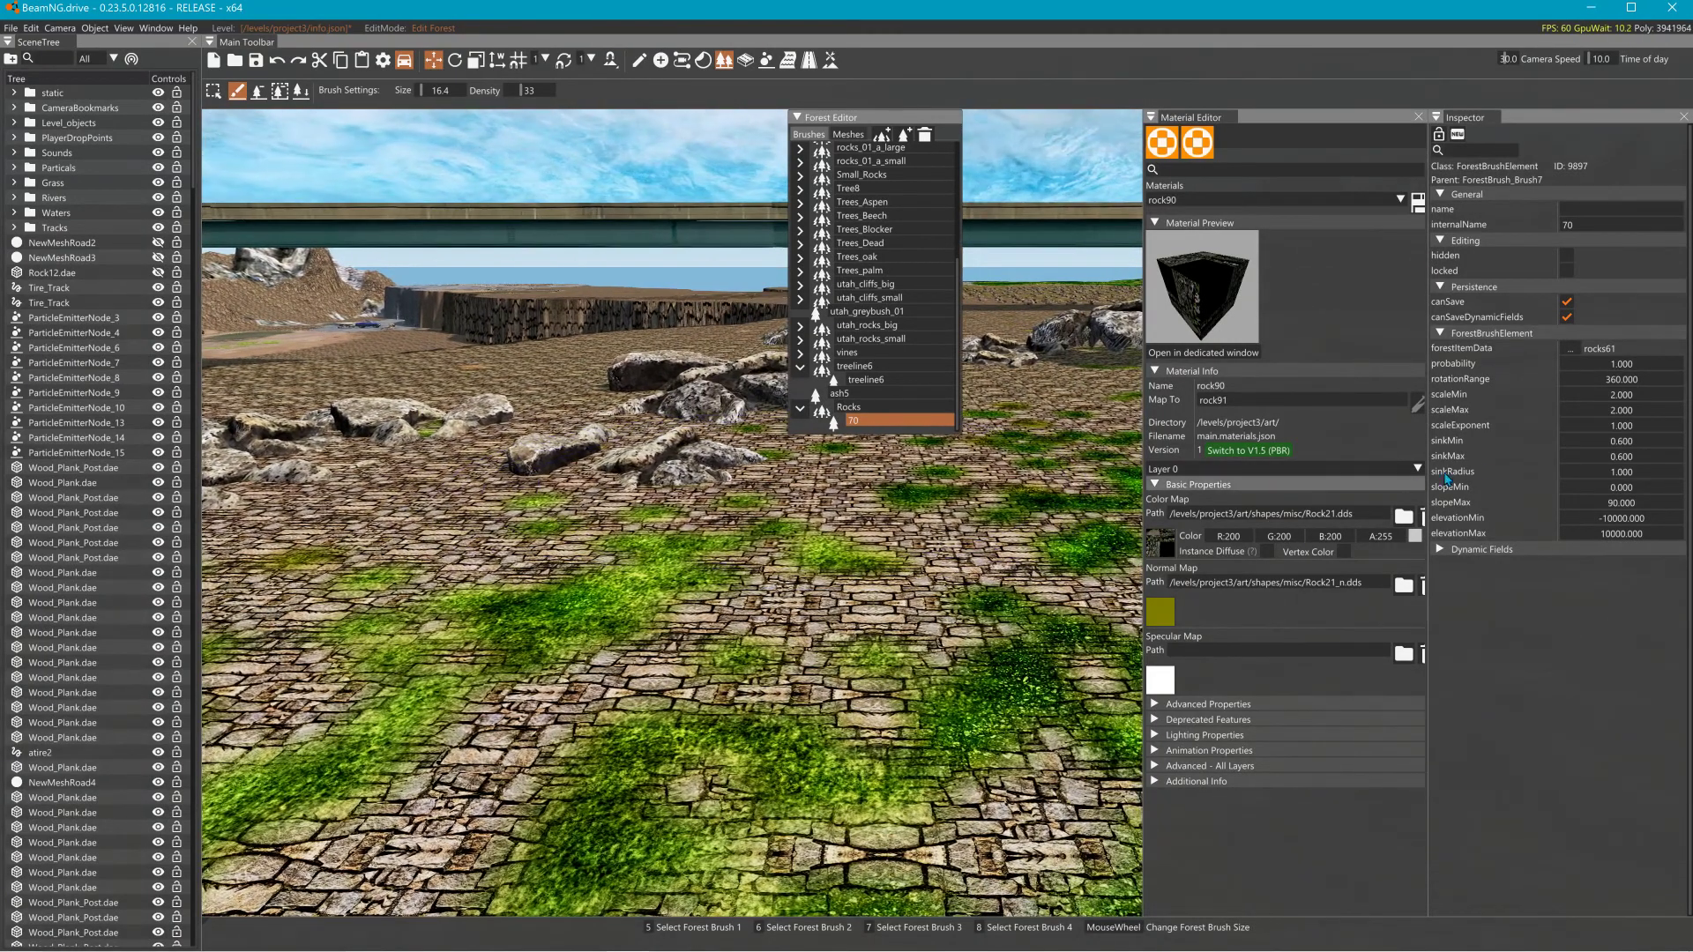
Set element 70's sinkMin and sinkMax to -1 and paint raised rocks among the existing ones.
double_click(1642, 441)
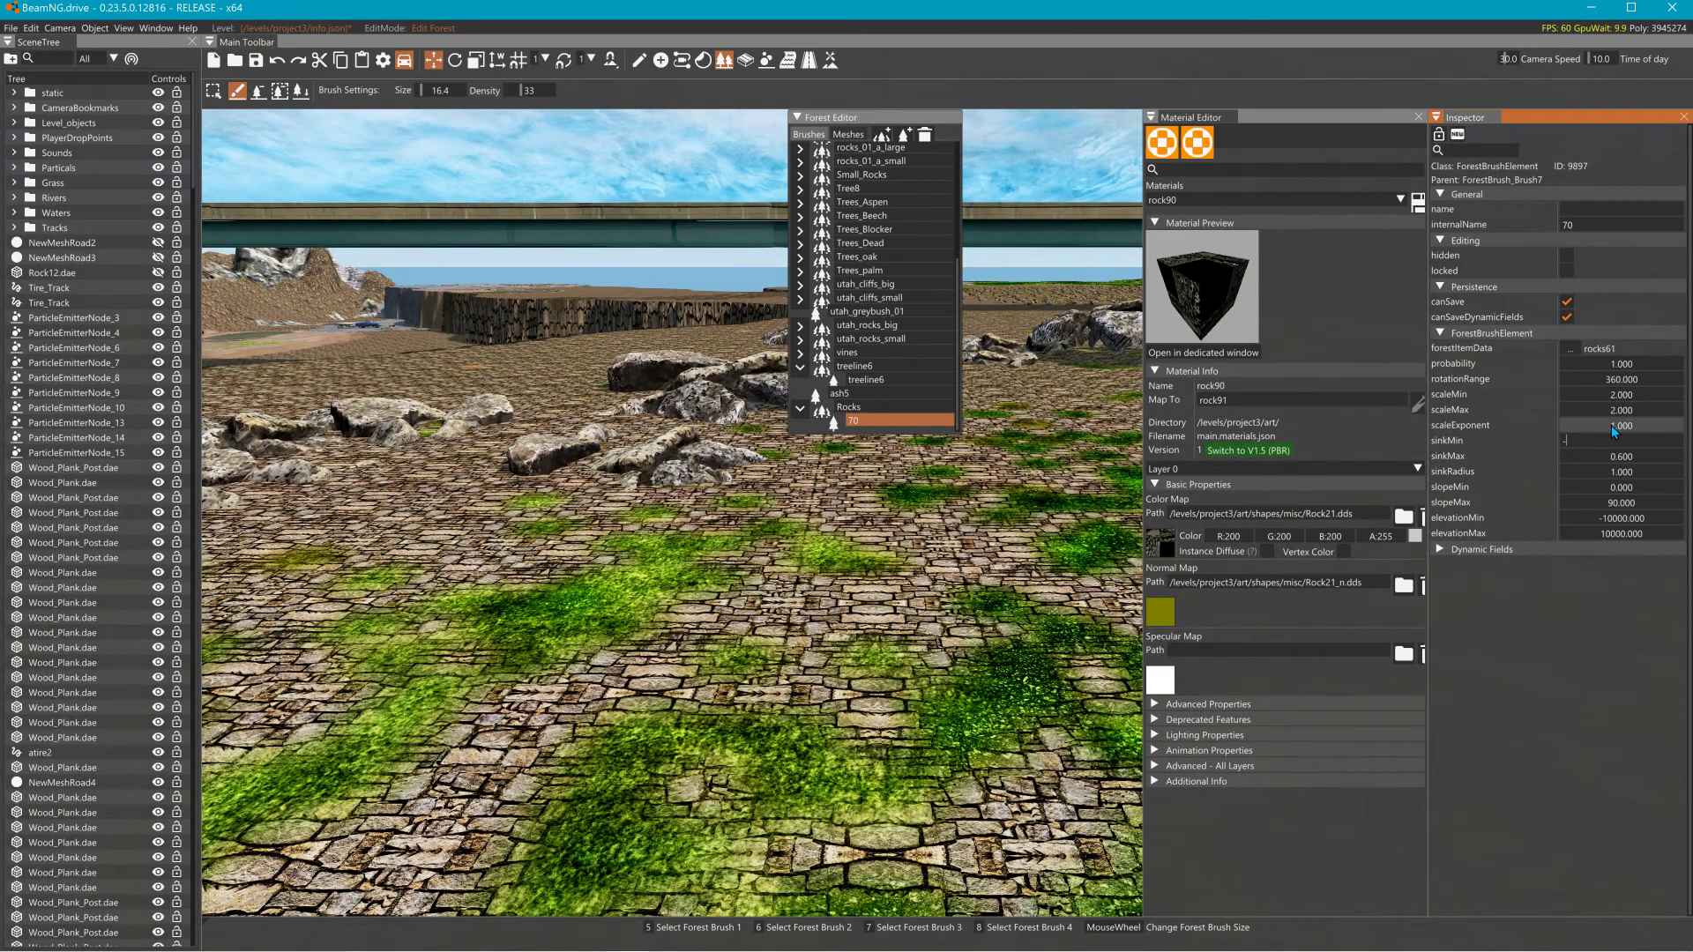
text(-1)
key(Tab)
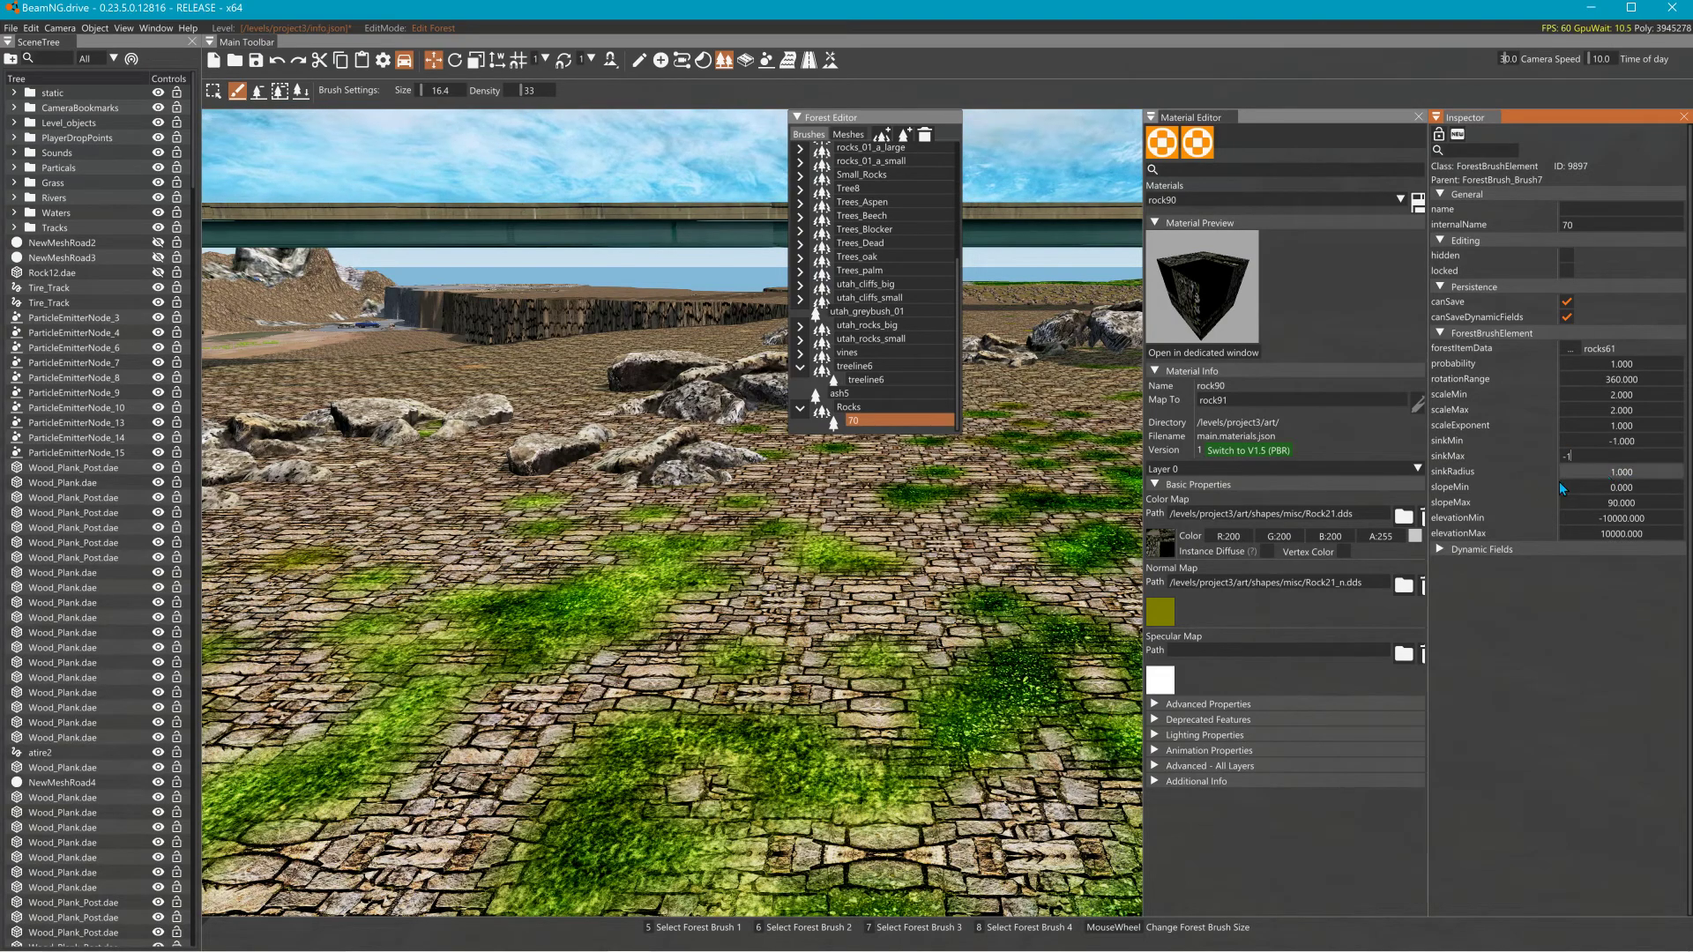
click(494, 489)
right_drag(468, 485, 348, 463)
click(448, 479)
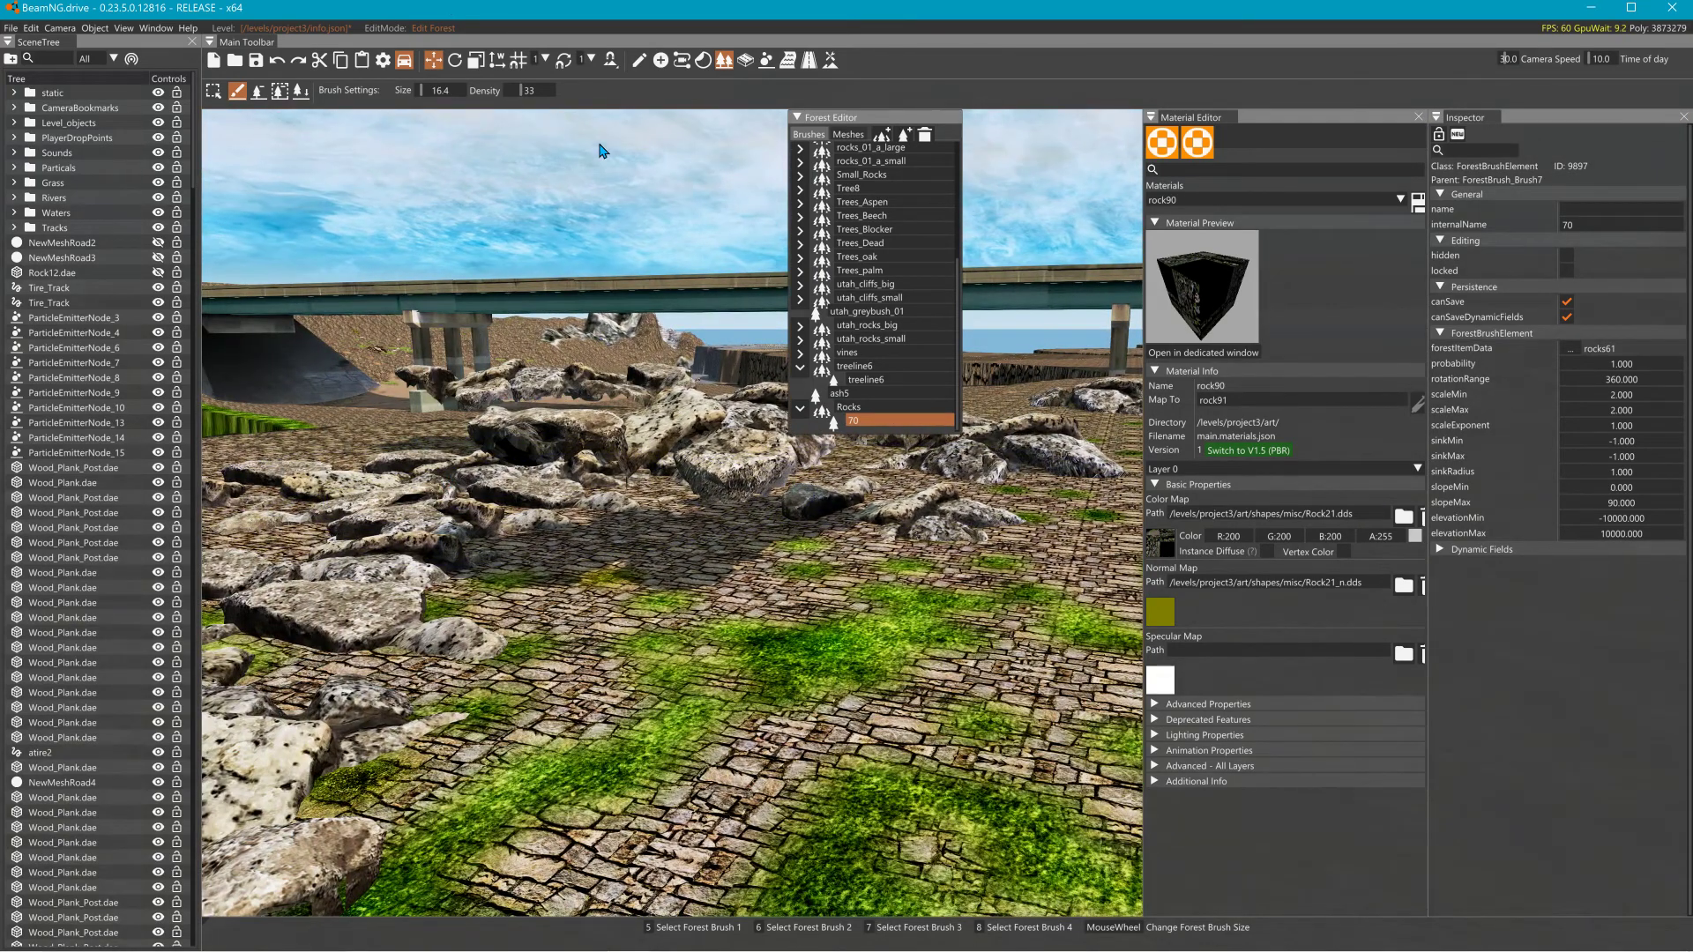
Reset element 70's sinkMin and sinkMax to 0.
double_click(1642, 441)
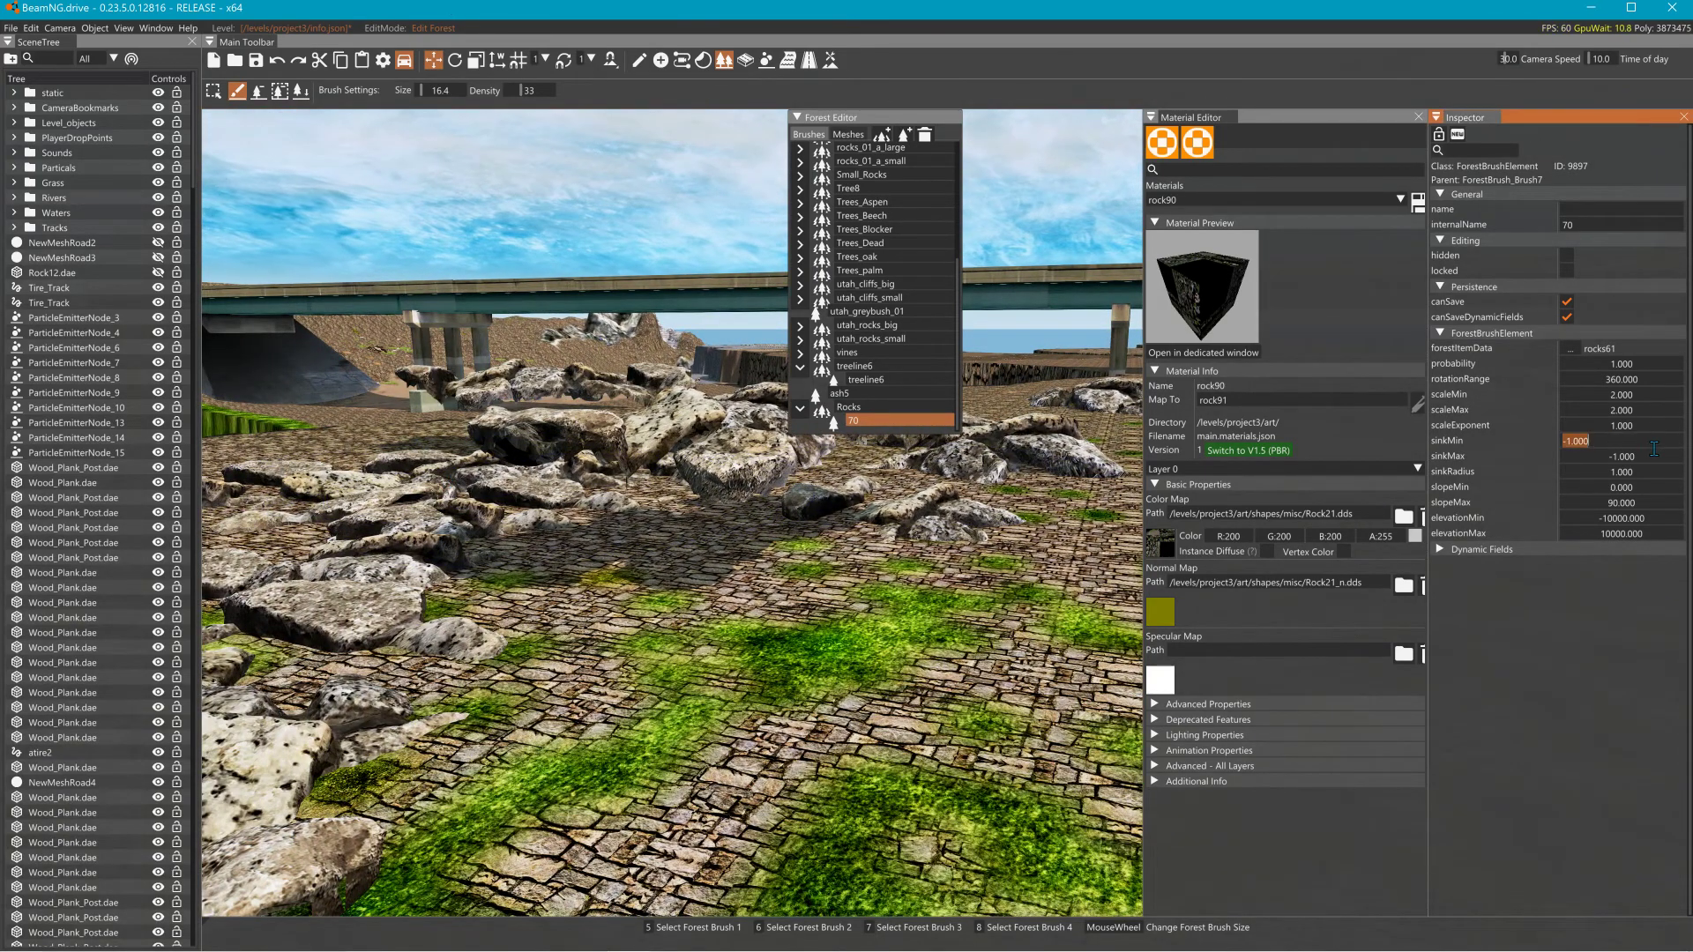
text(0)
double_click(1631, 459)
text(0)
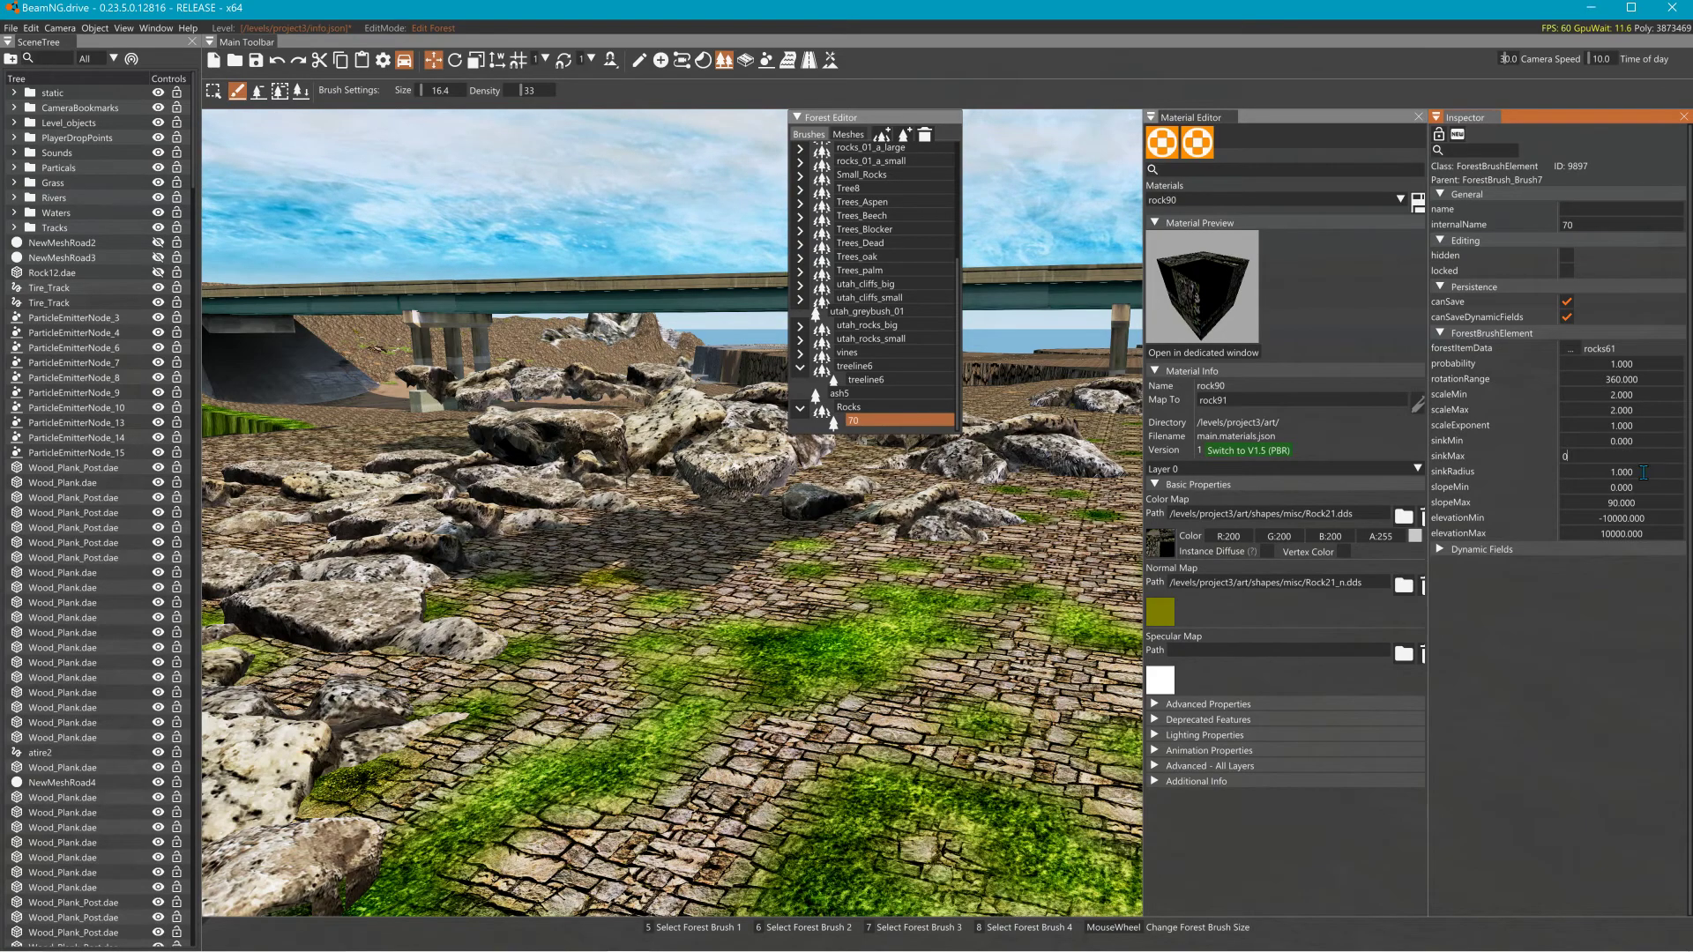
key(Return)
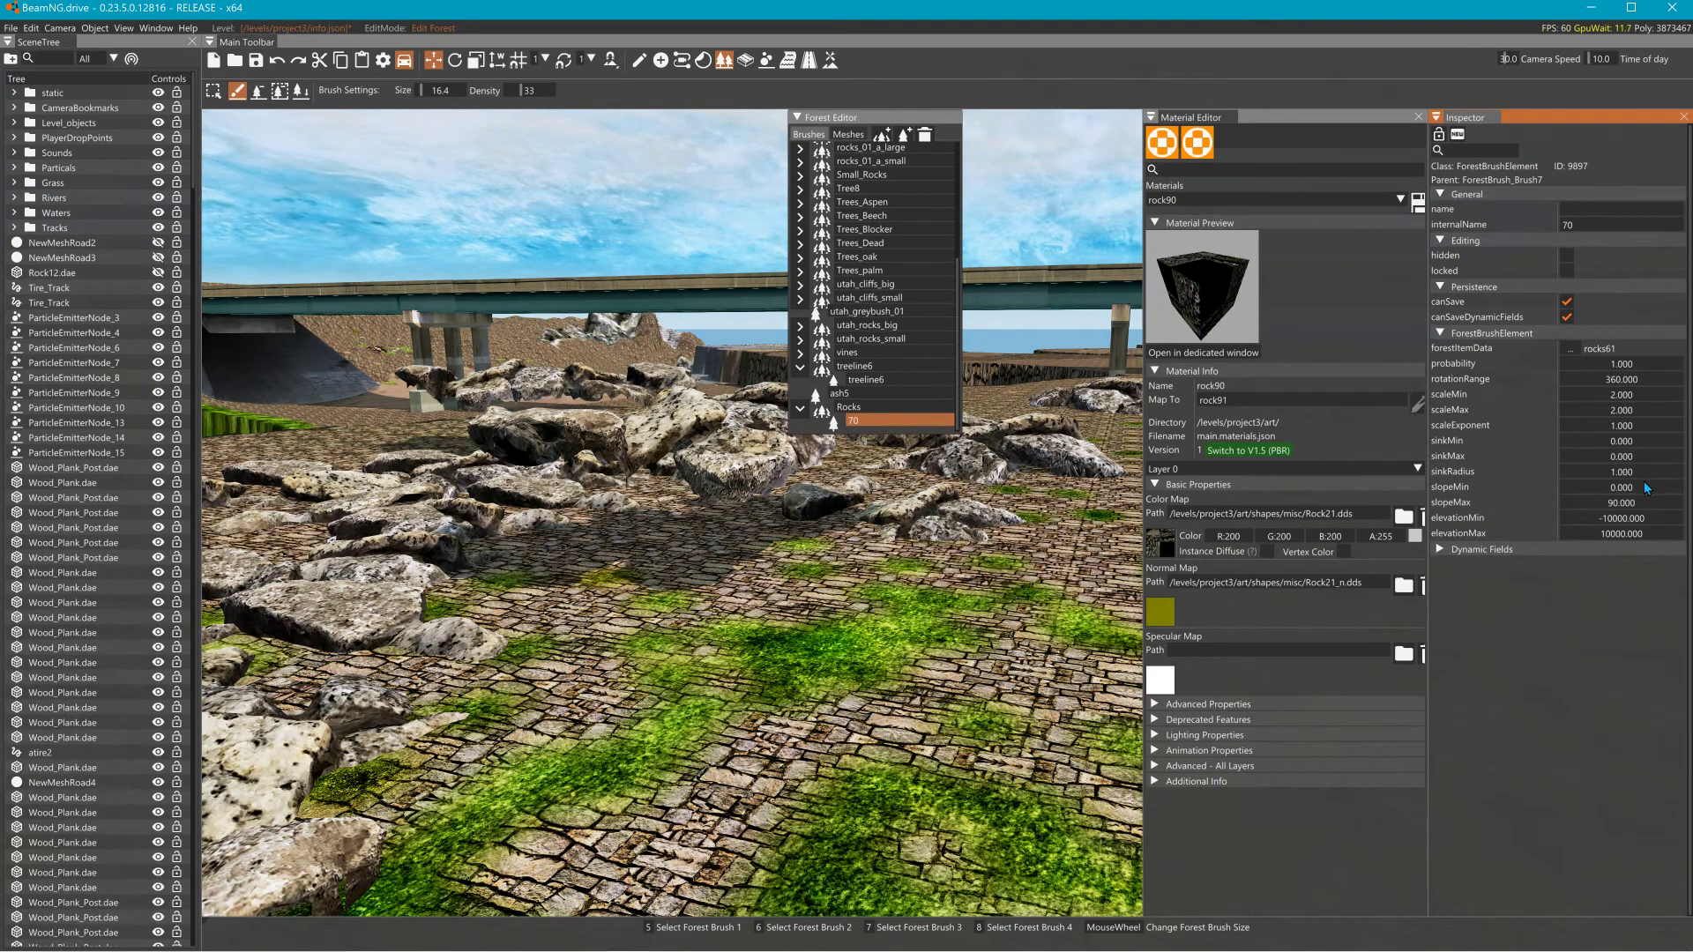
Delete the ash5 element from the forest brushes.
right_drag(812, 480, 846, 352)
key(w)
key(w)
mouse_move(844, 485)
right_down()
mouse_move(935, 484)
mouse_move(675, 495)
right_up()
key(w)
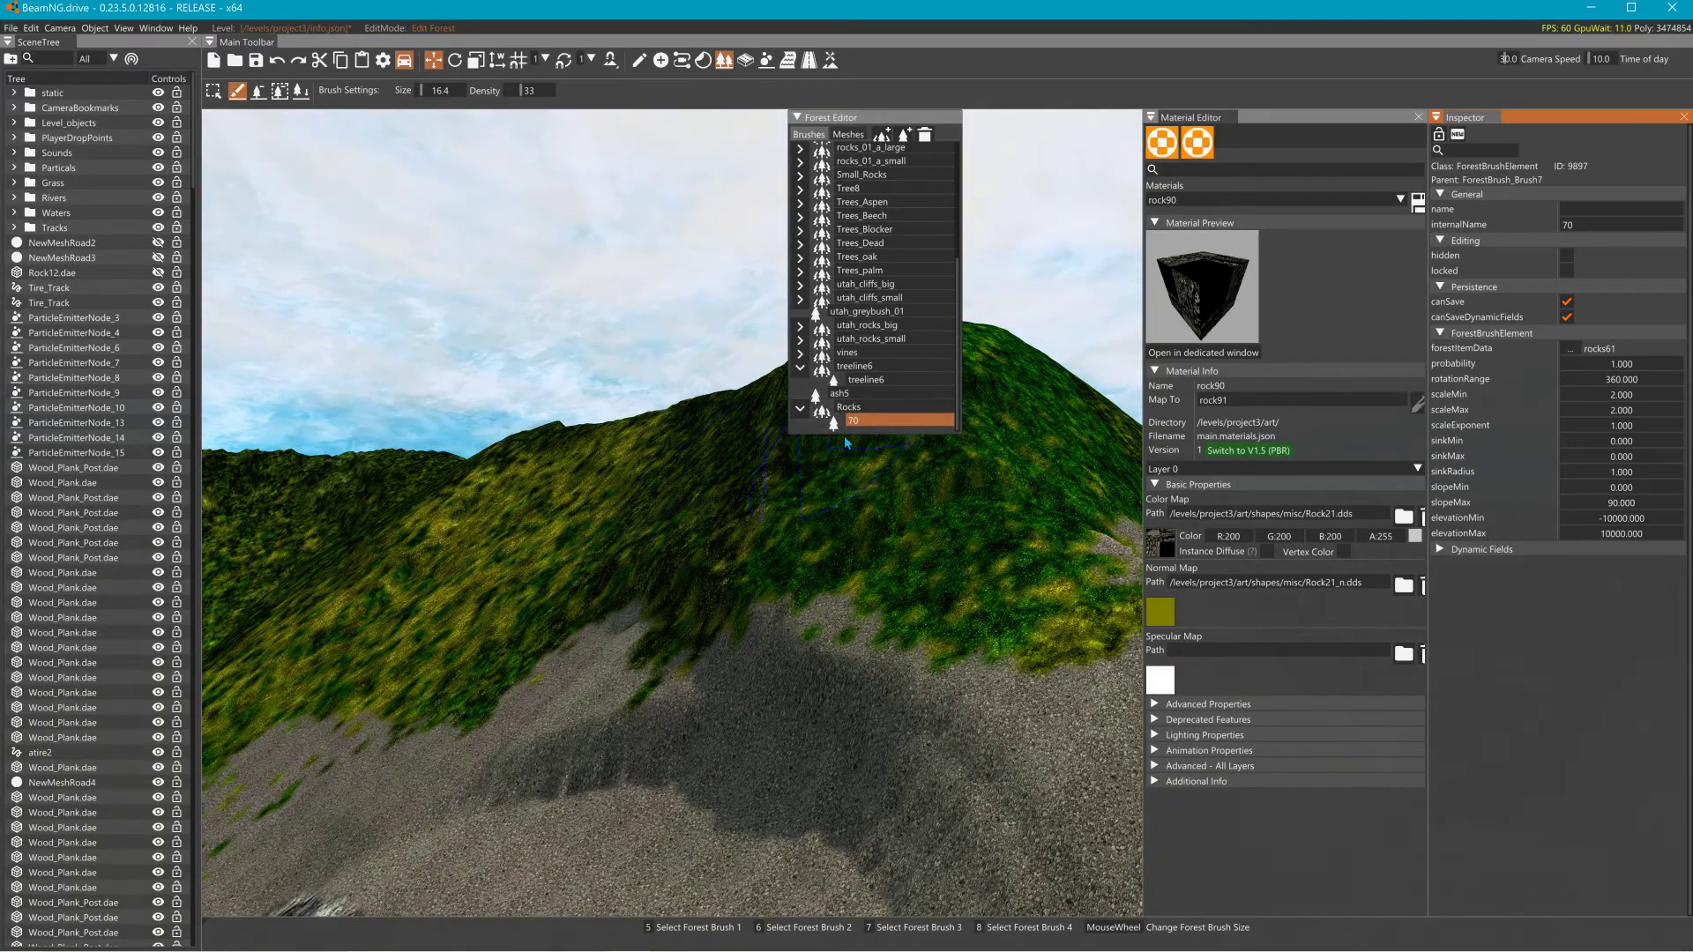
click(860, 394)
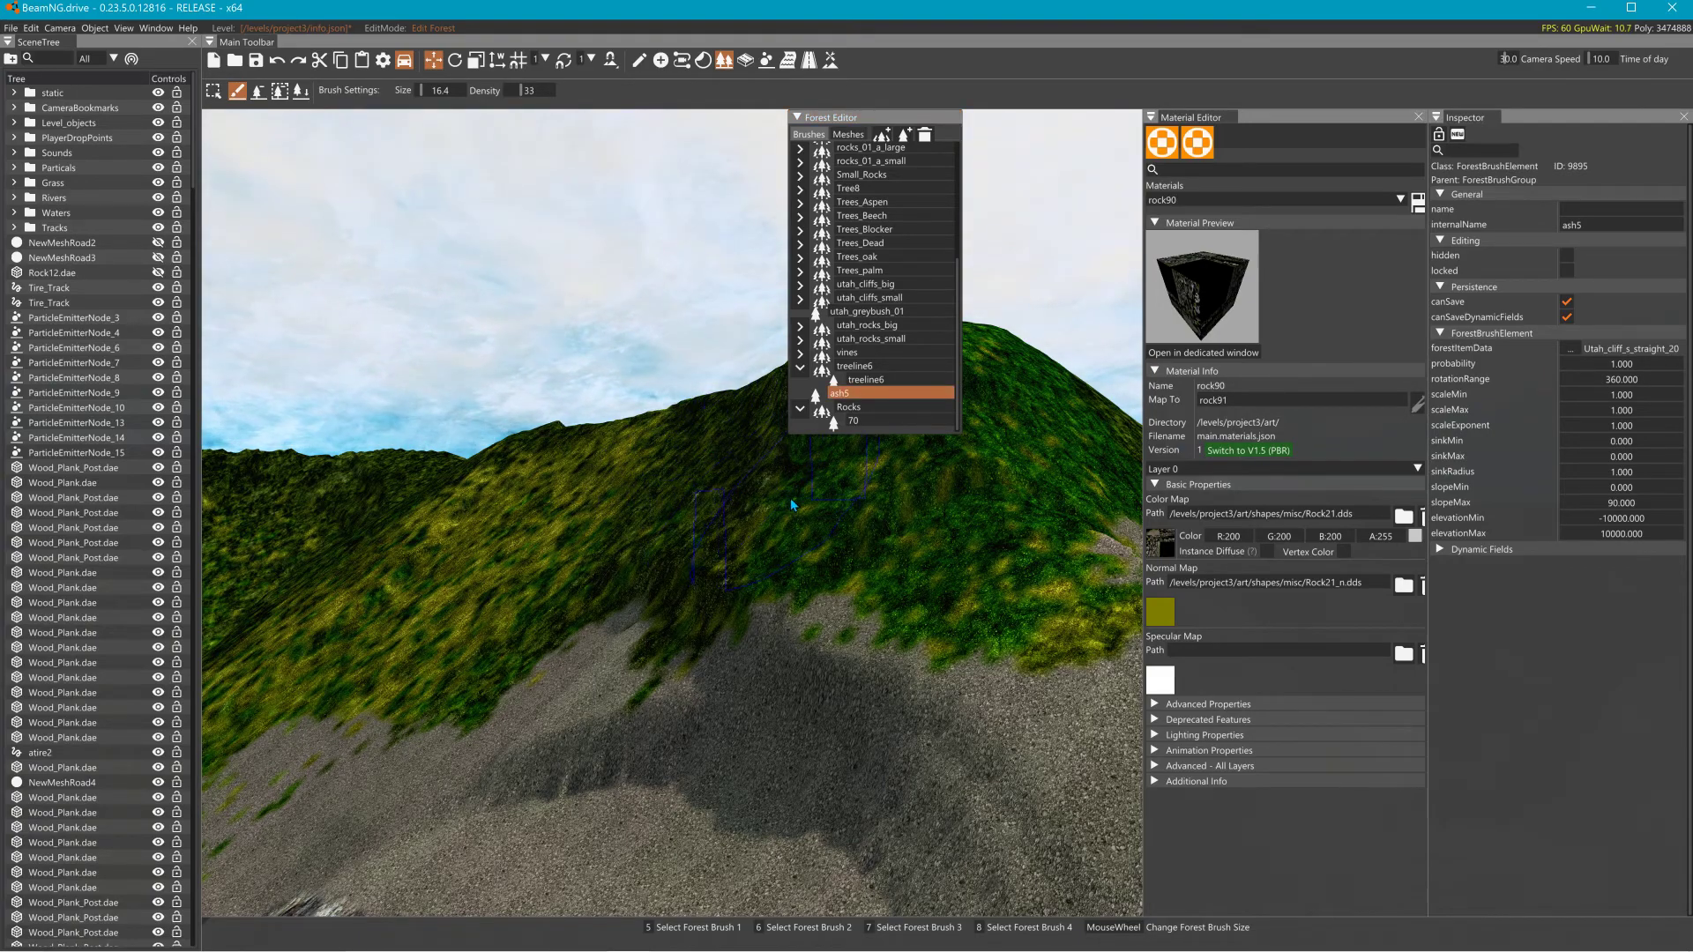
click(852, 397)
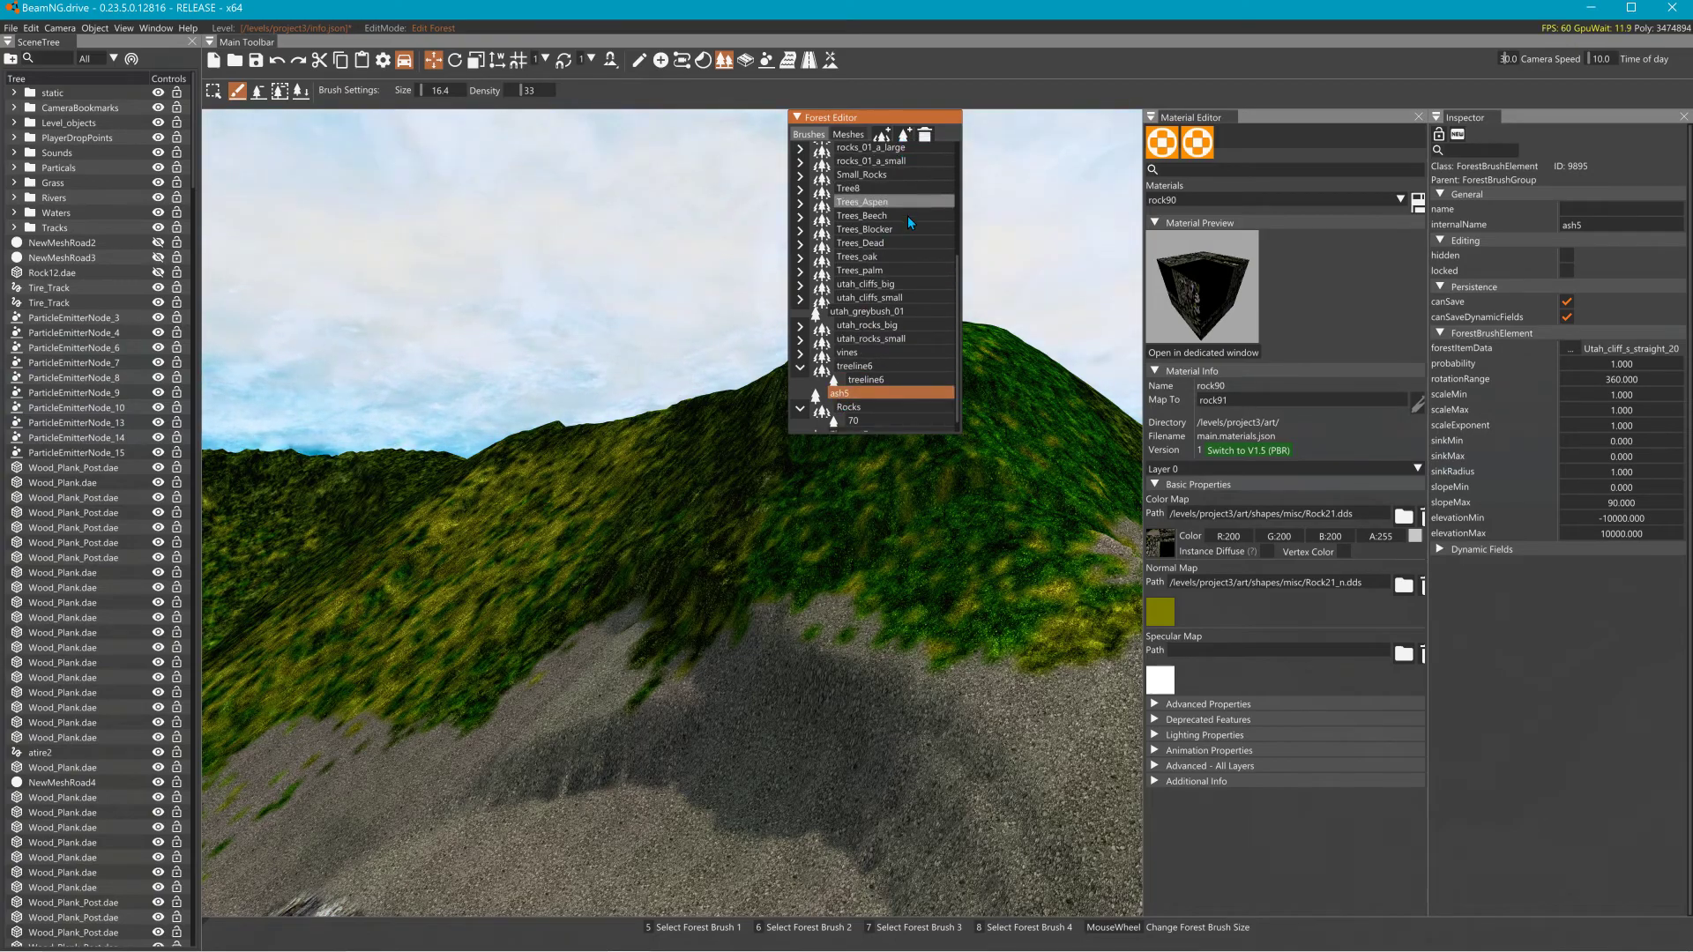
click(925, 135)
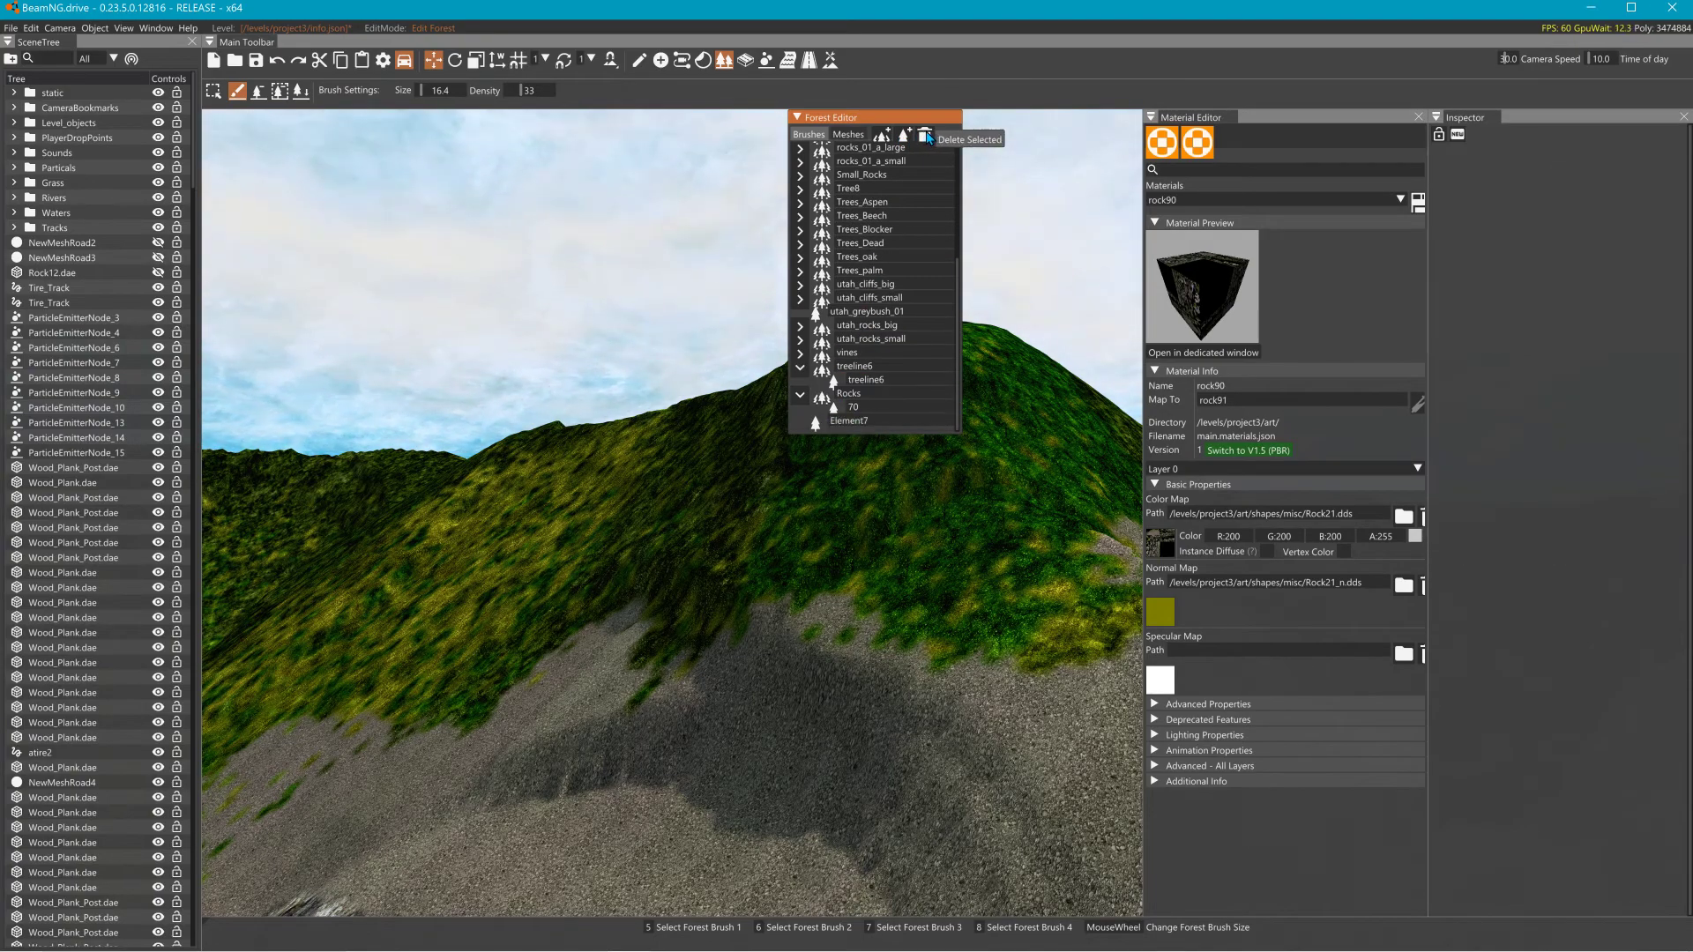
Paint a cluster of aspen trees on the grassy hillside with the Trees_Aspen brush.
click(862, 380)
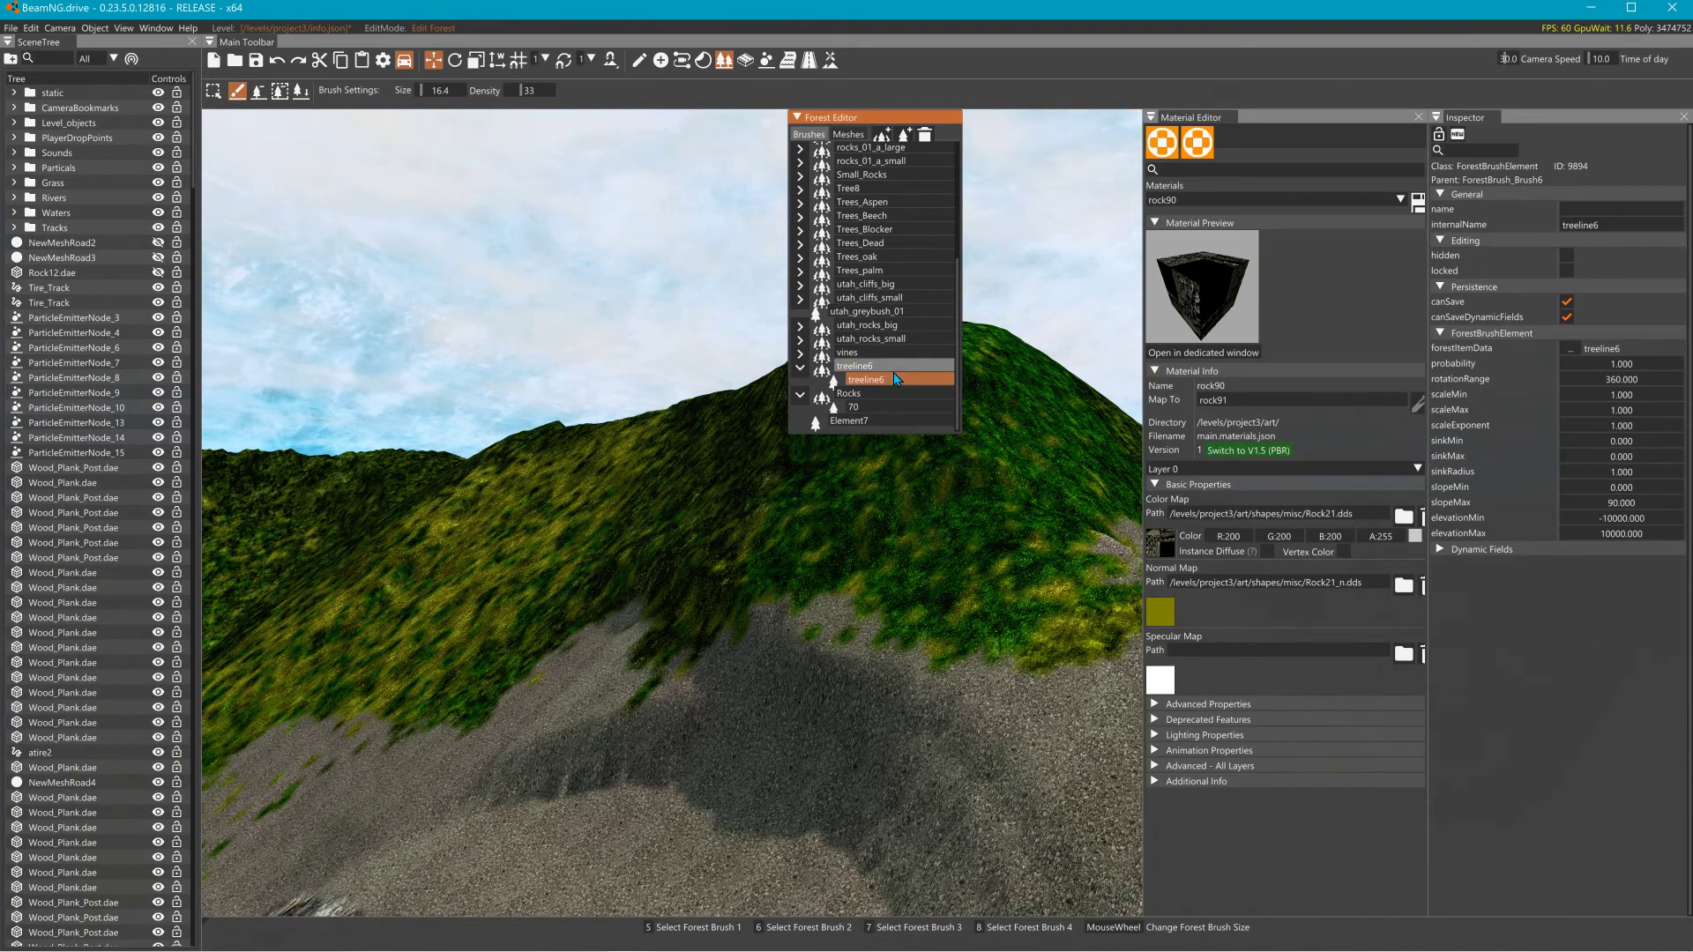
click(880, 245)
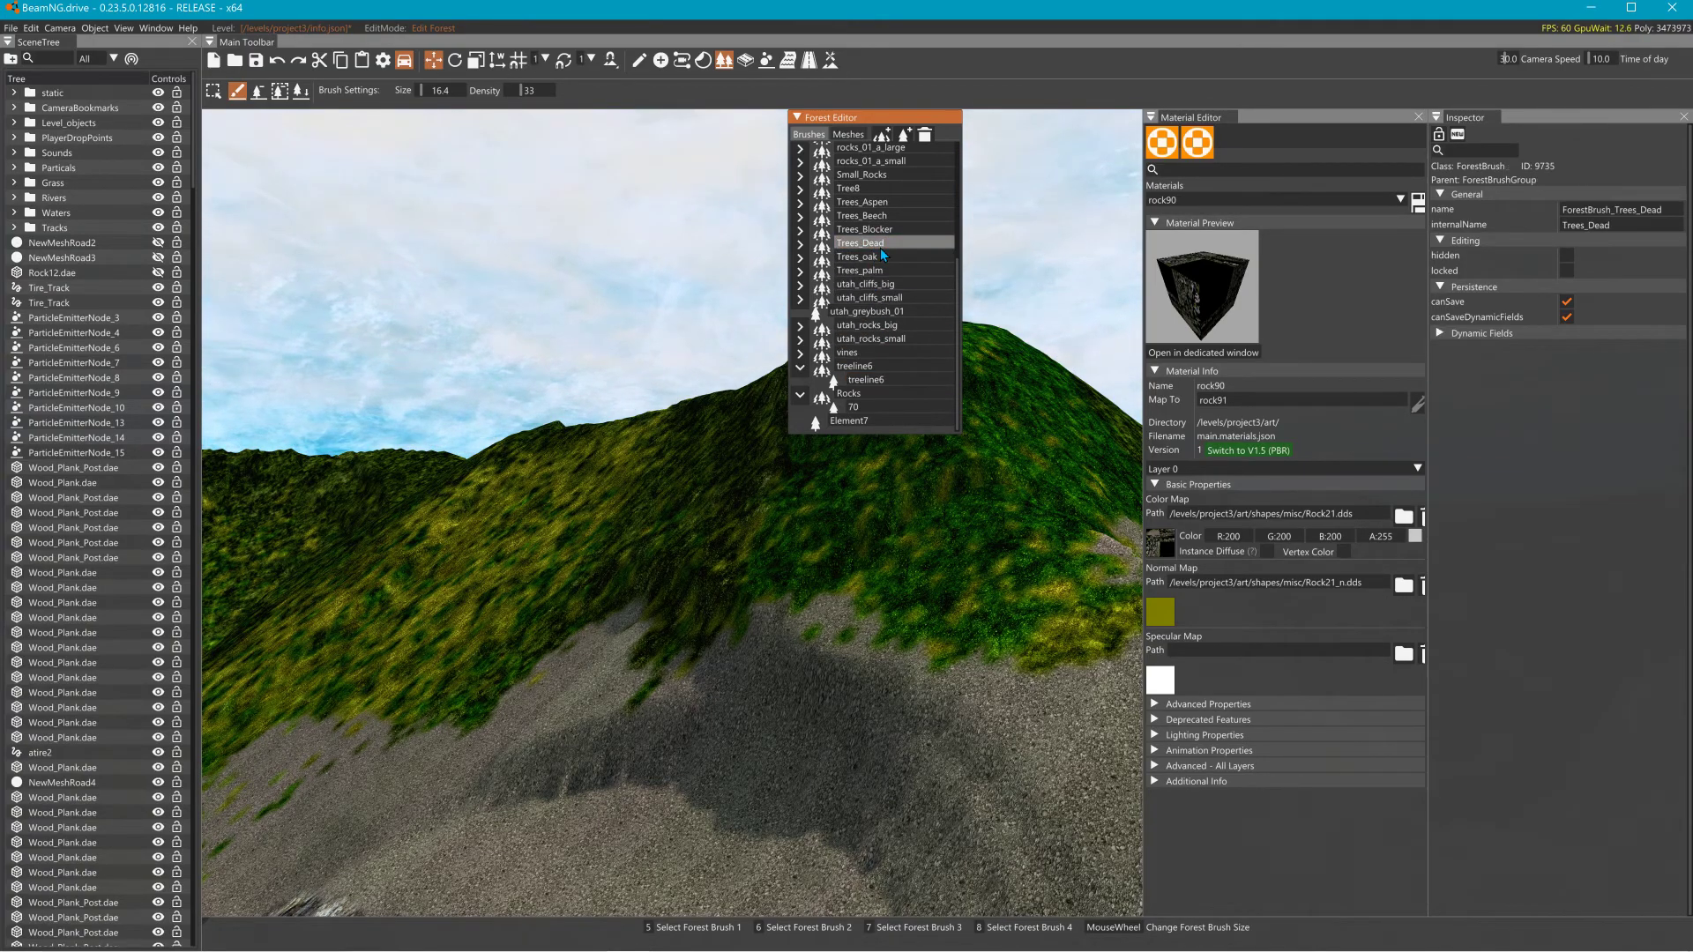
click(870, 207)
click(683, 448)
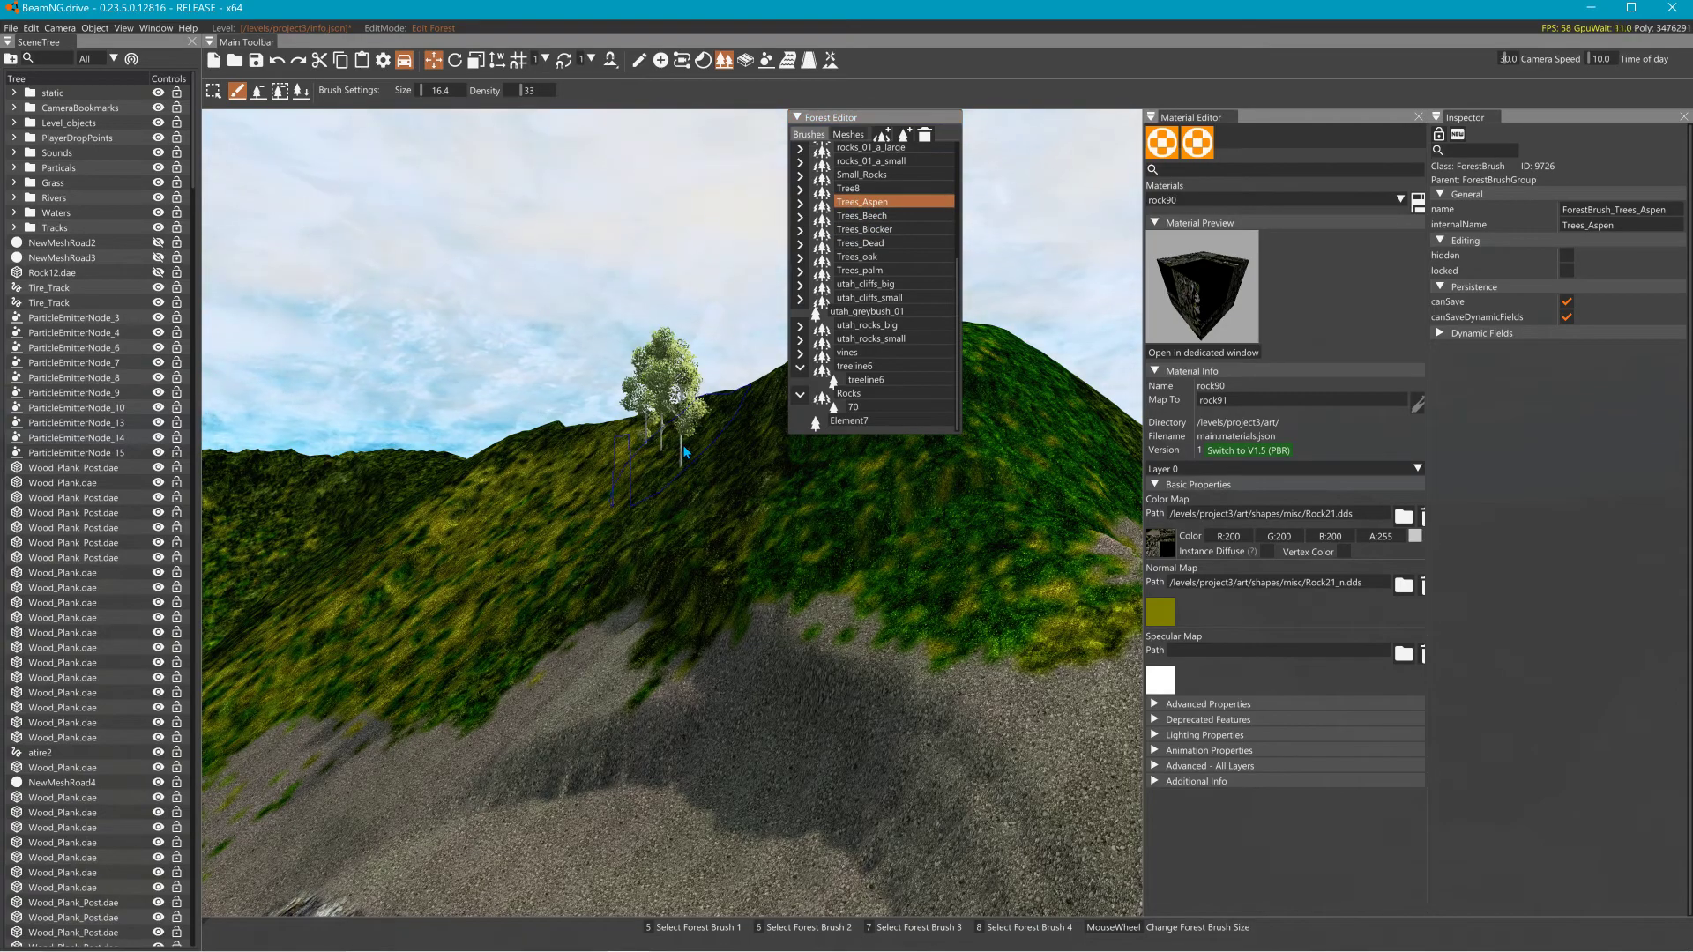
drag(654, 450, 644, 454)
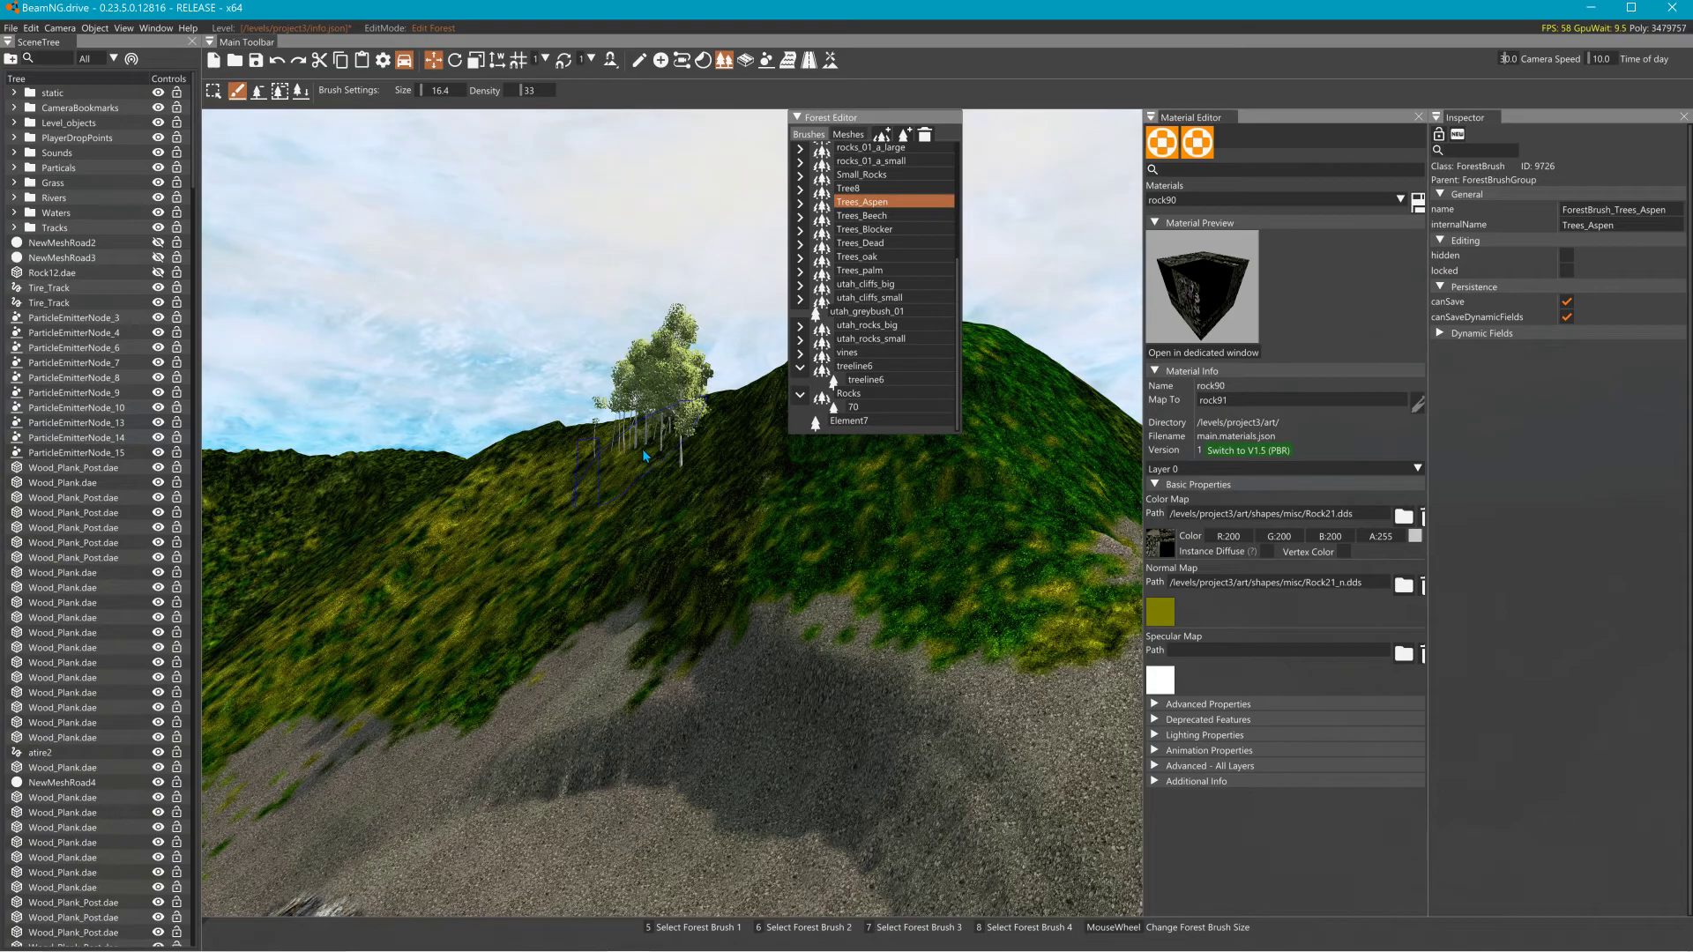
Choose the tree_aspen_forest_b element from the Trees_Aspen brush and paint aspens on the hillside beside the existing cluster.
click(799, 190)
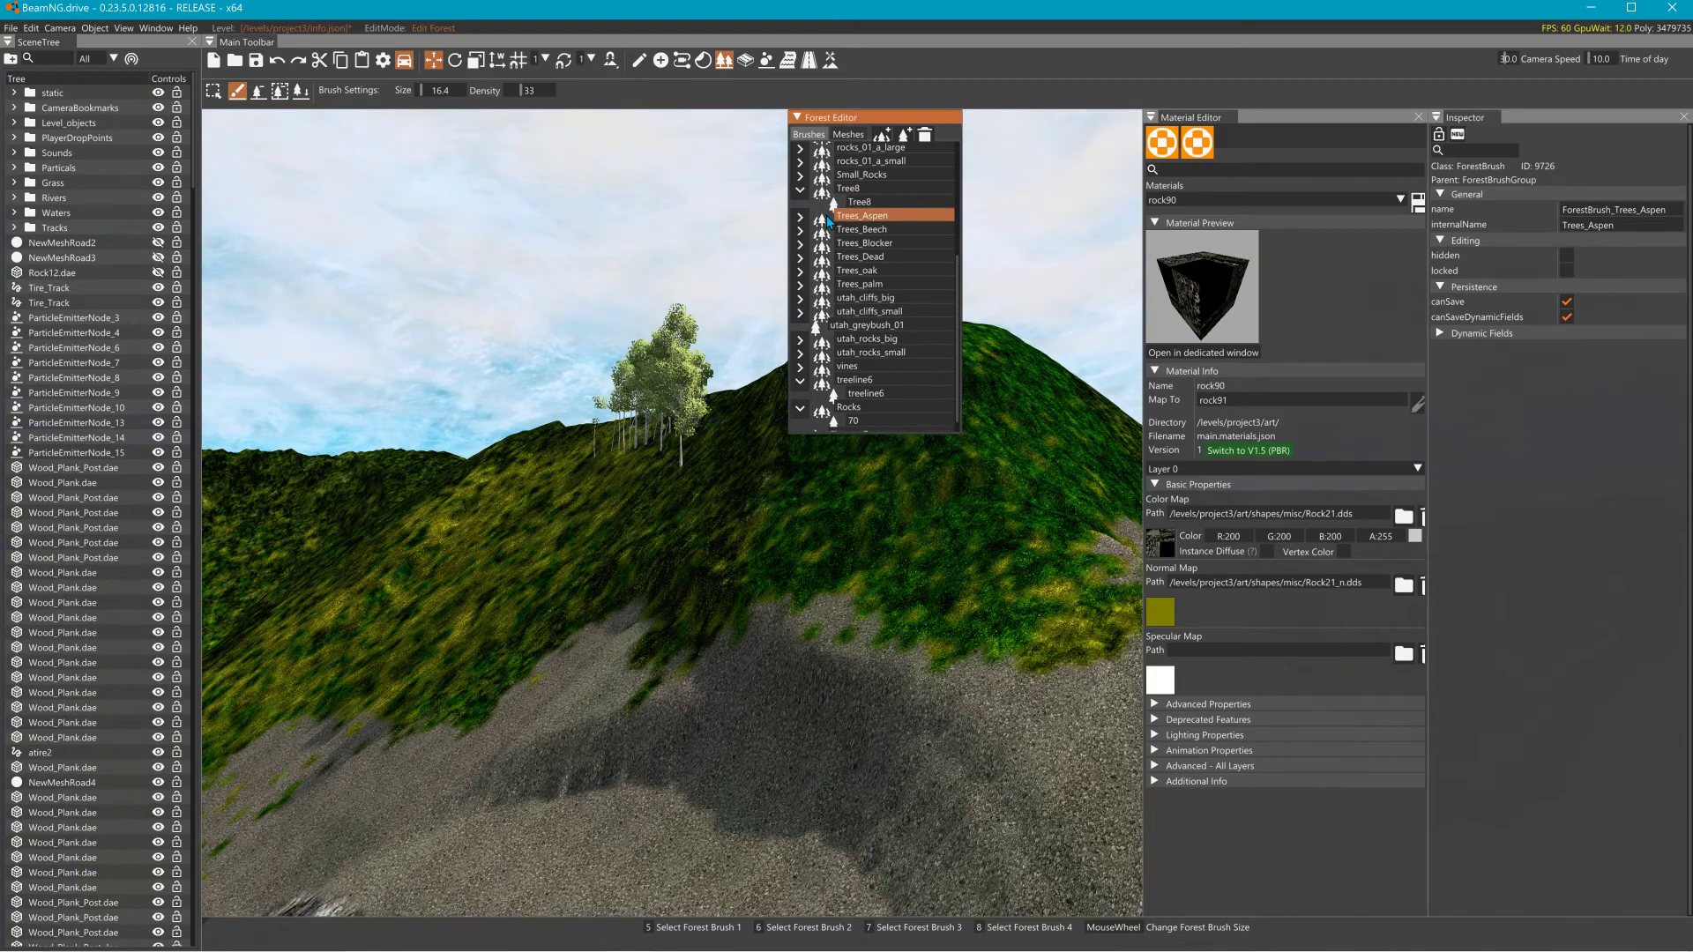
click(802, 219)
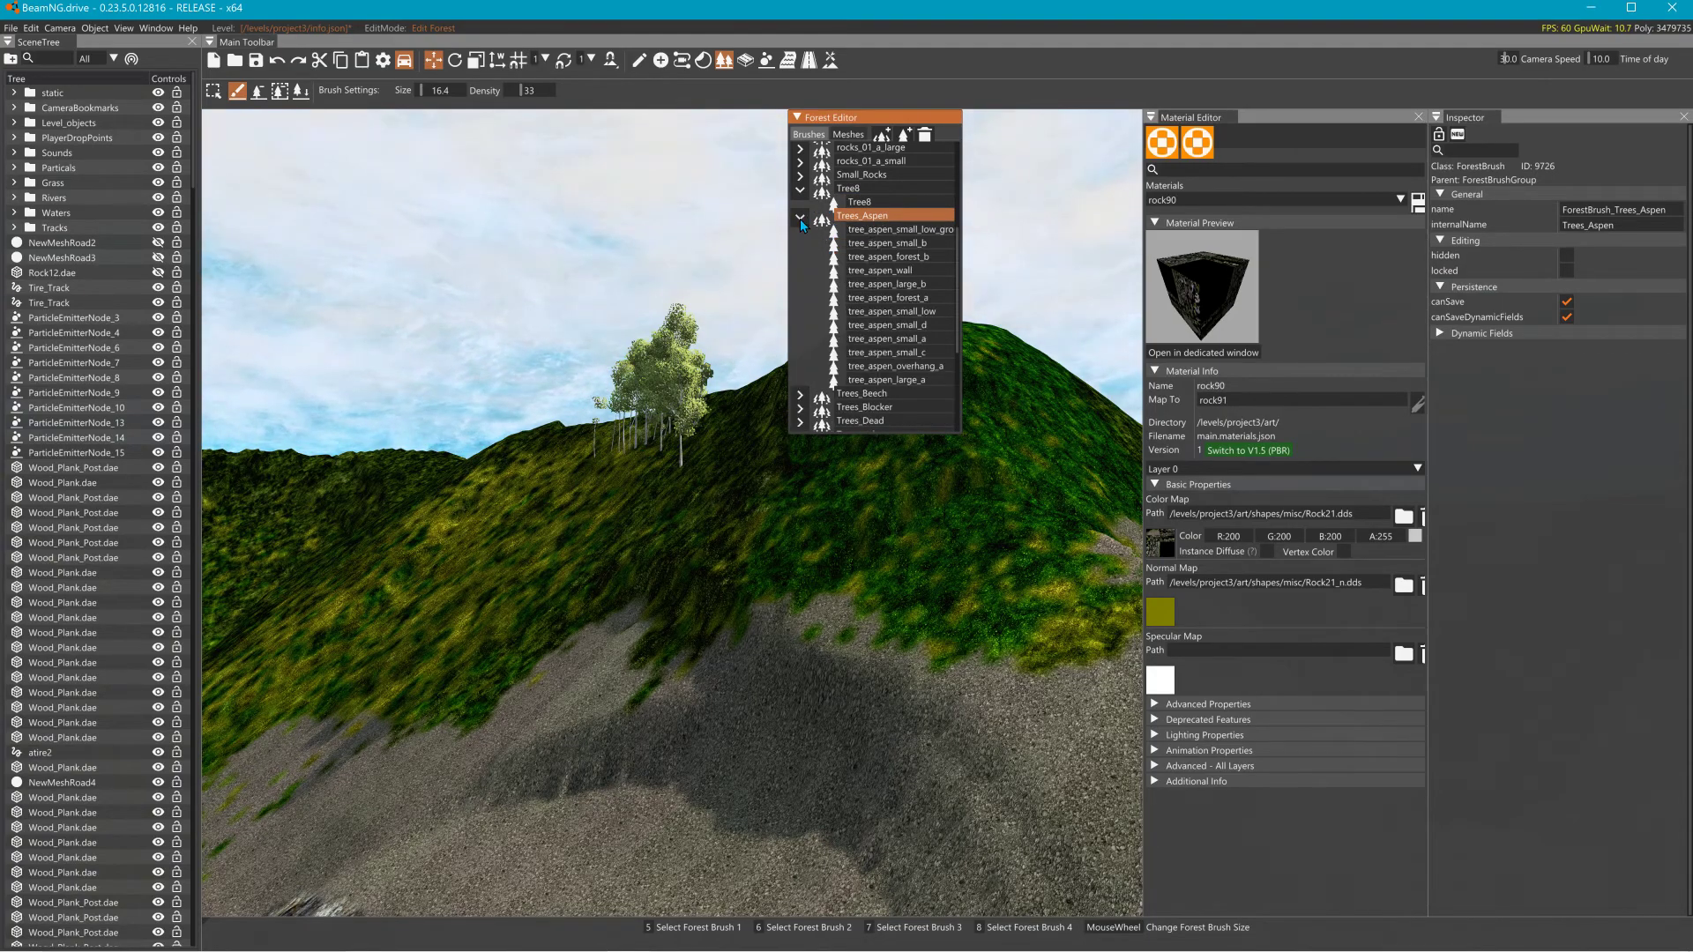
click(908, 259)
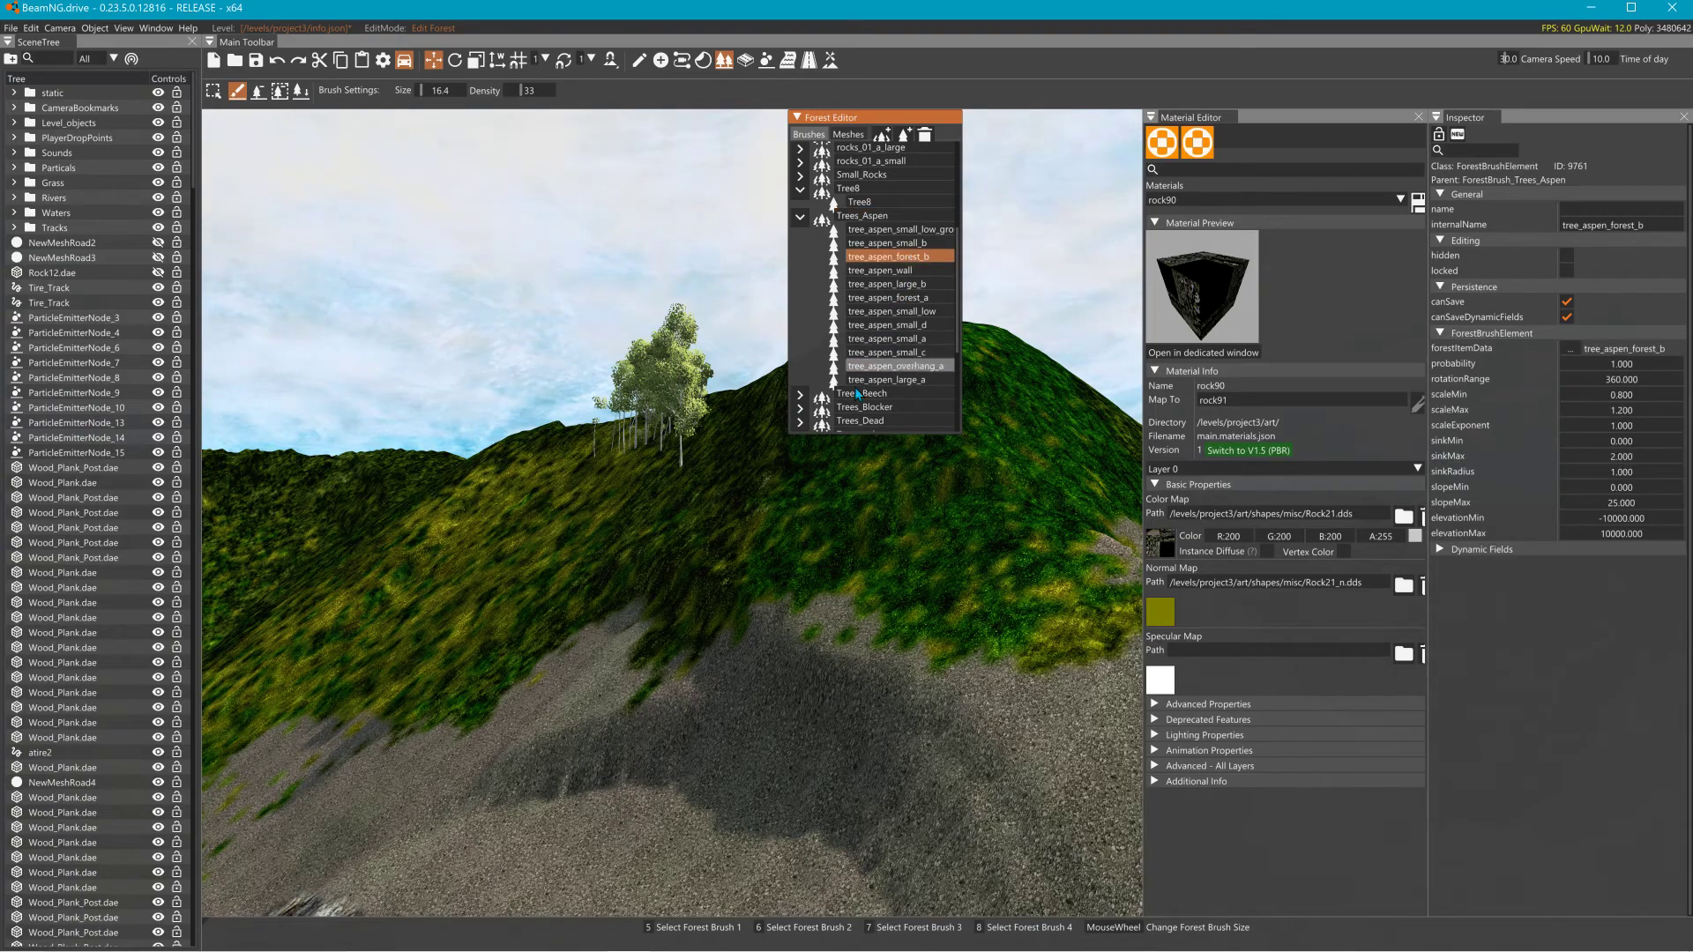
click(762, 447)
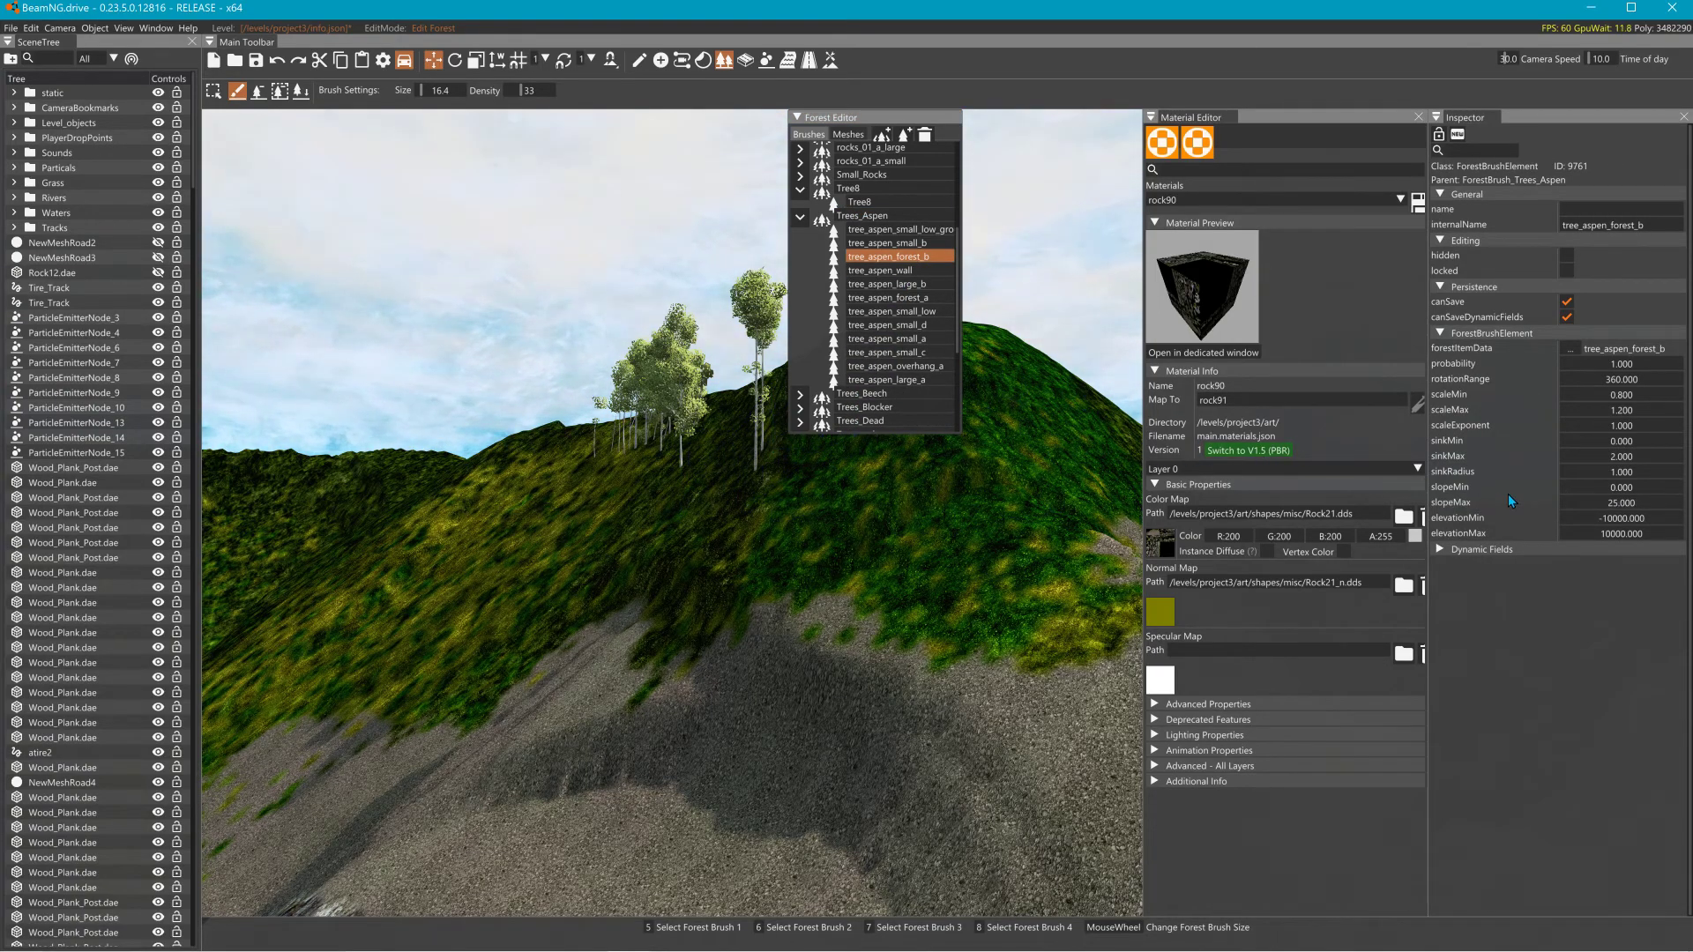
Set tree_aspen_forest_b's slopeMax to 5 and paint aspens on the flat grassy area near the ravine.
click(1634, 509)
double_click(1634, 508)
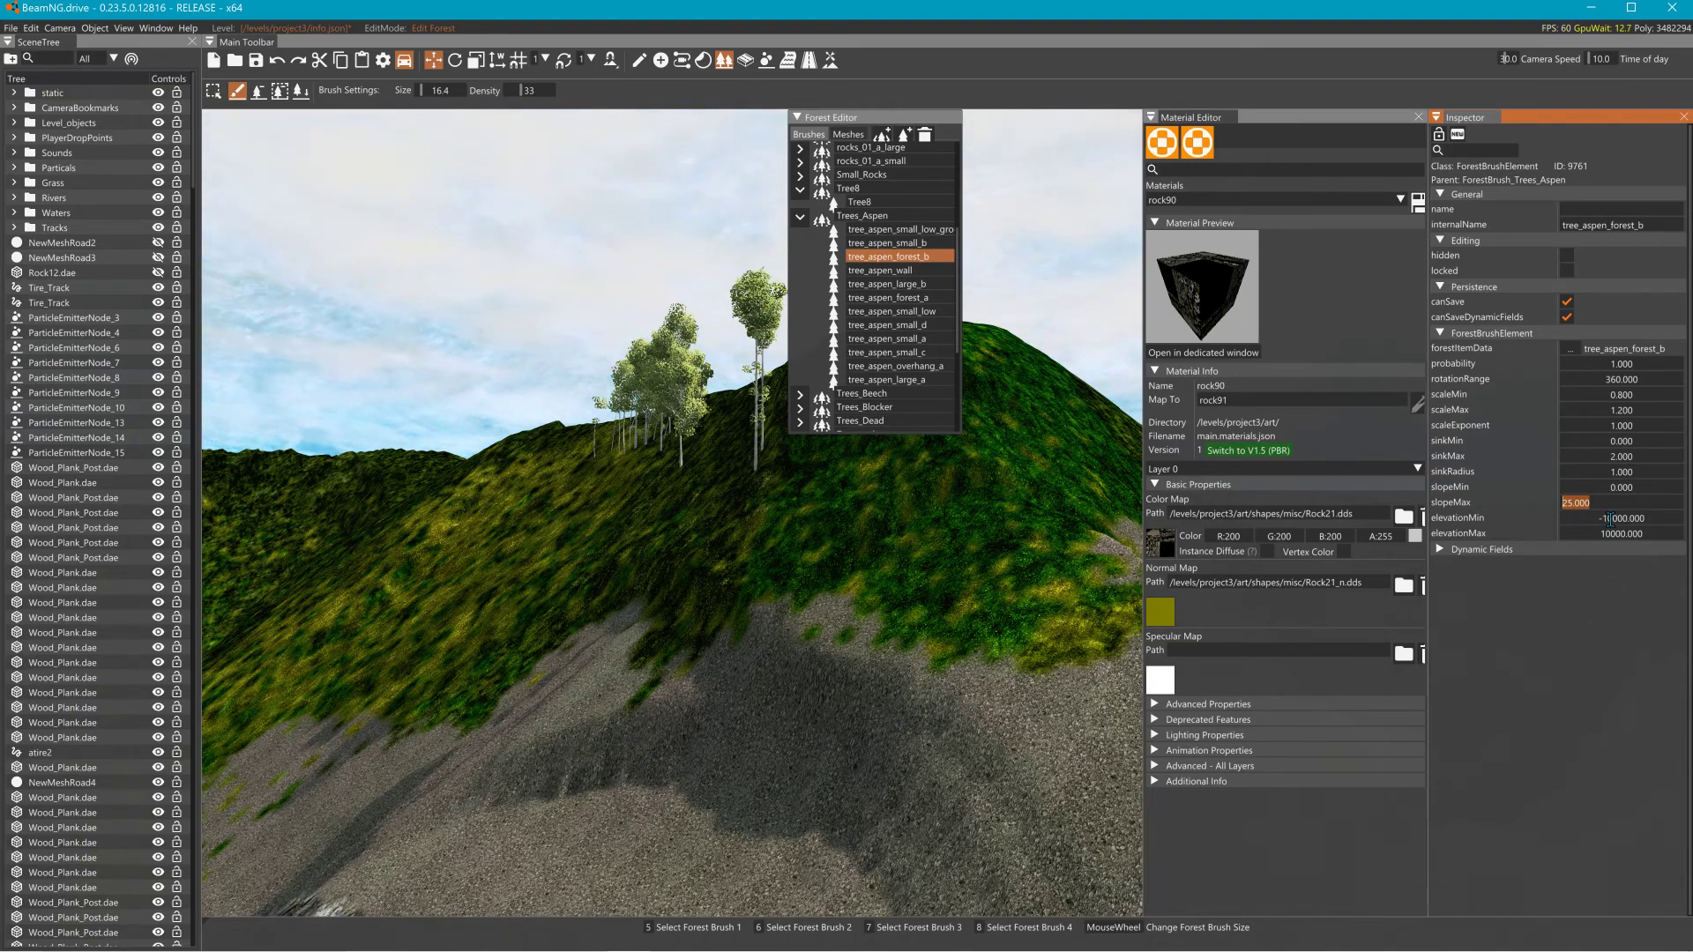
text(5)
key(Return)
right_drag(961, 661, 765, 742)
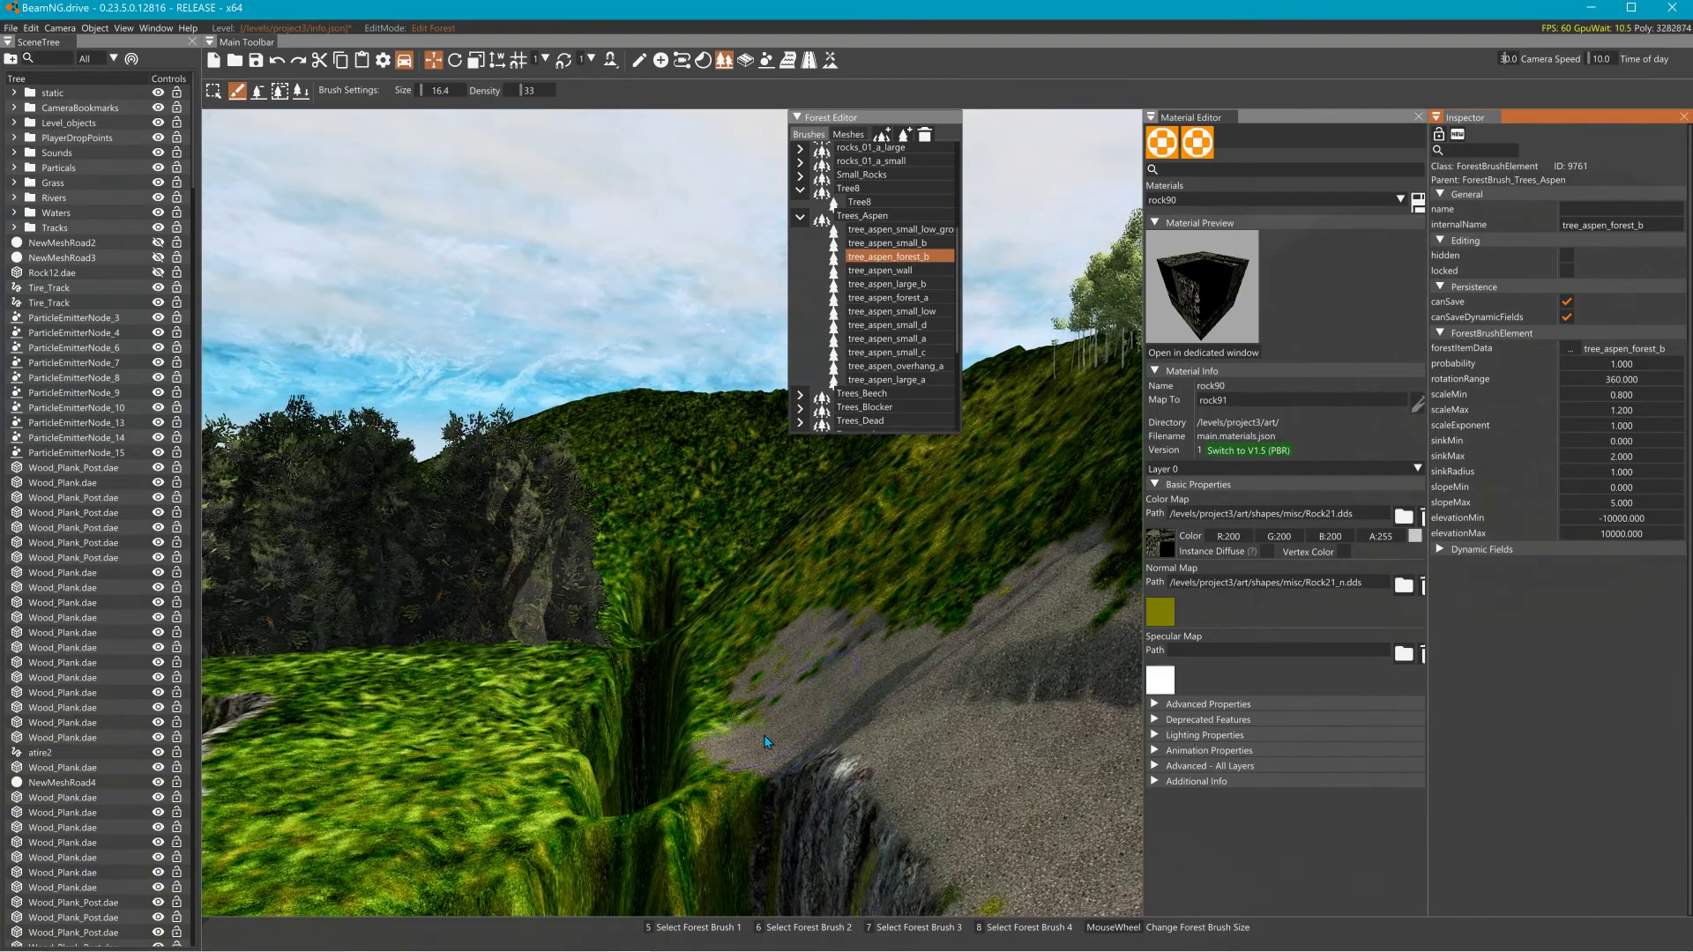
click(533, 759)
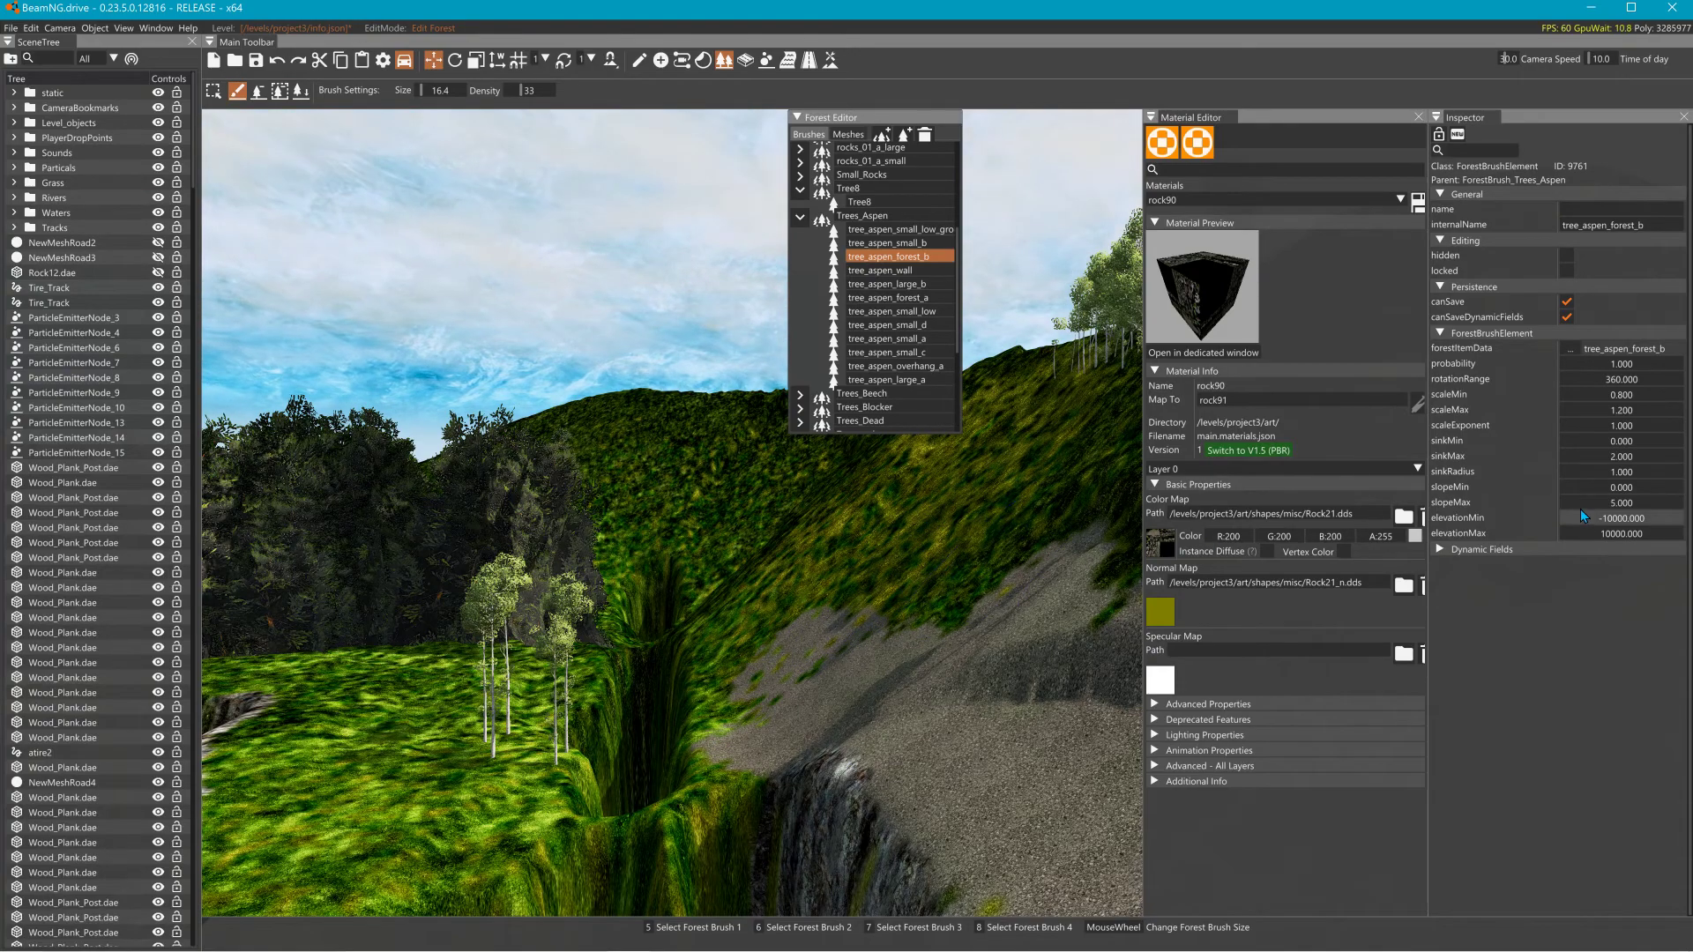
Limit tree_aspen_forest_b to steeper ground by setting slopeMin to 15 and slopeMax to 90.
double_click(1614, 491)
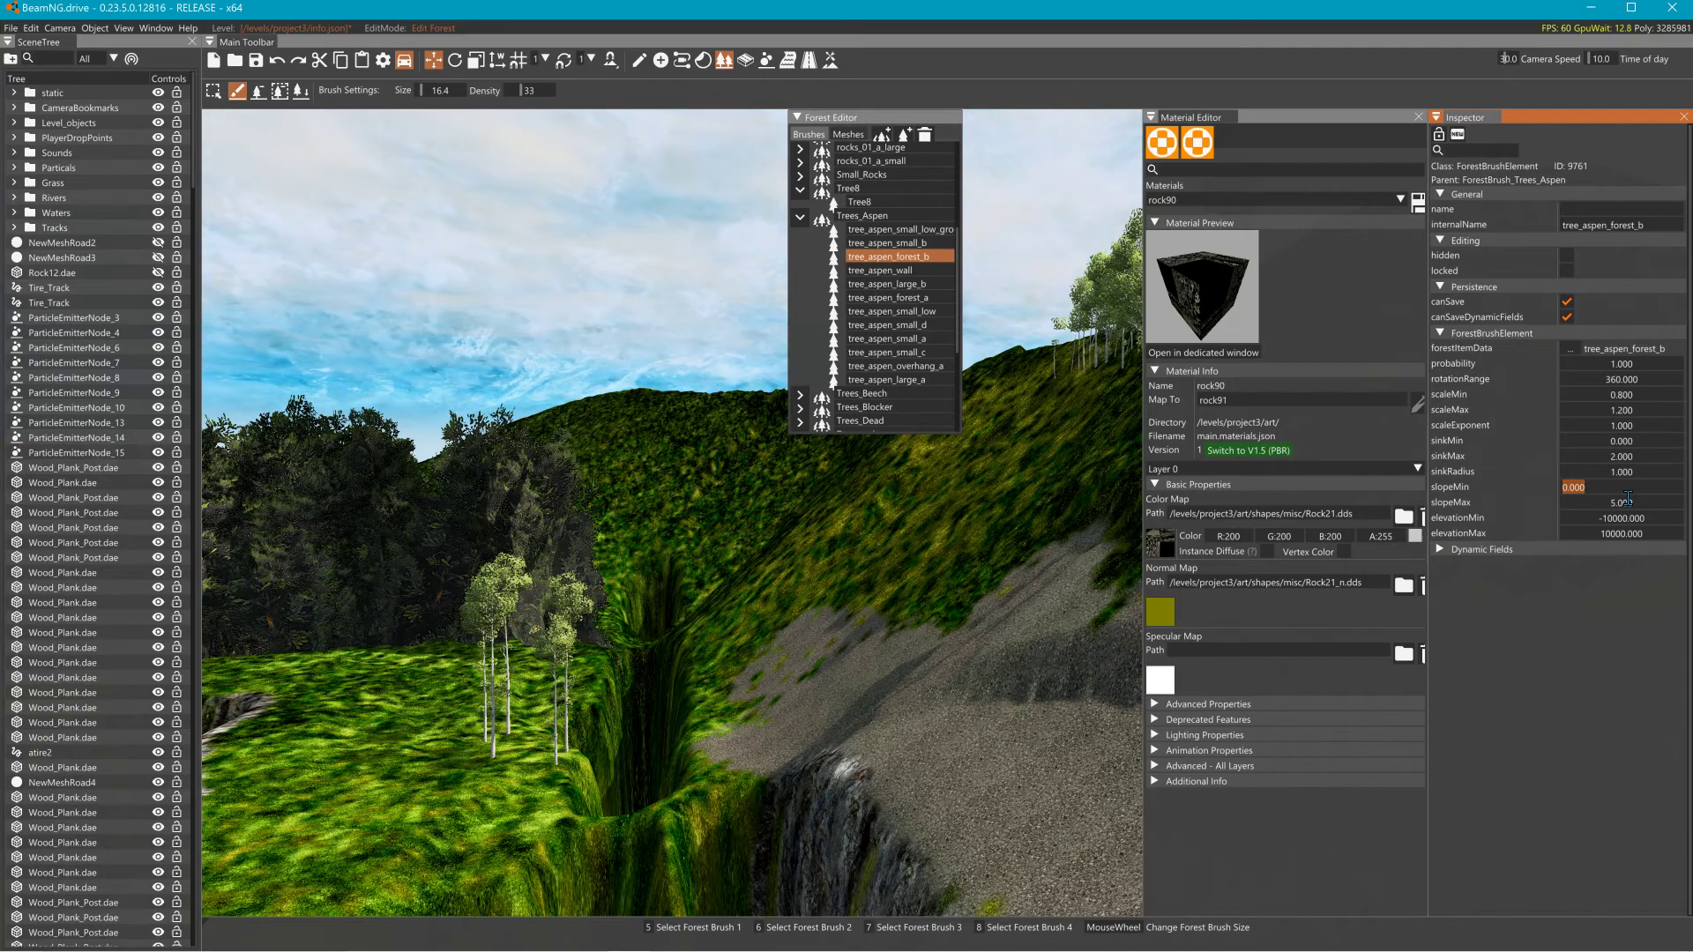
double_click(1628, 499)
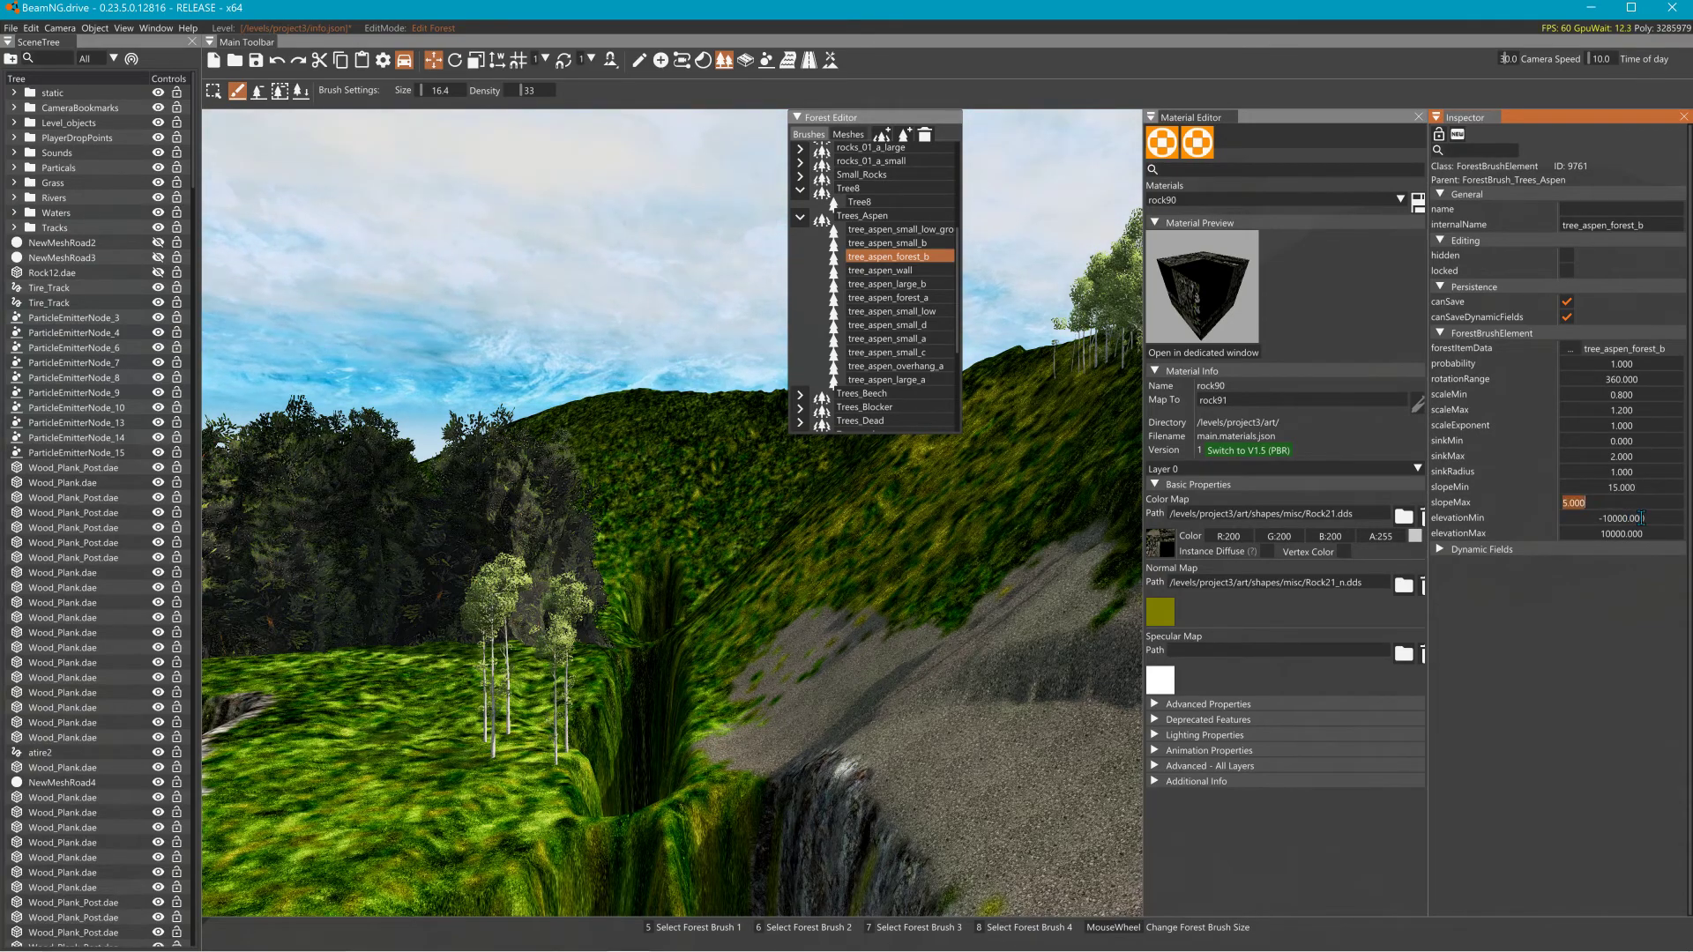
text(90)
key(Return)
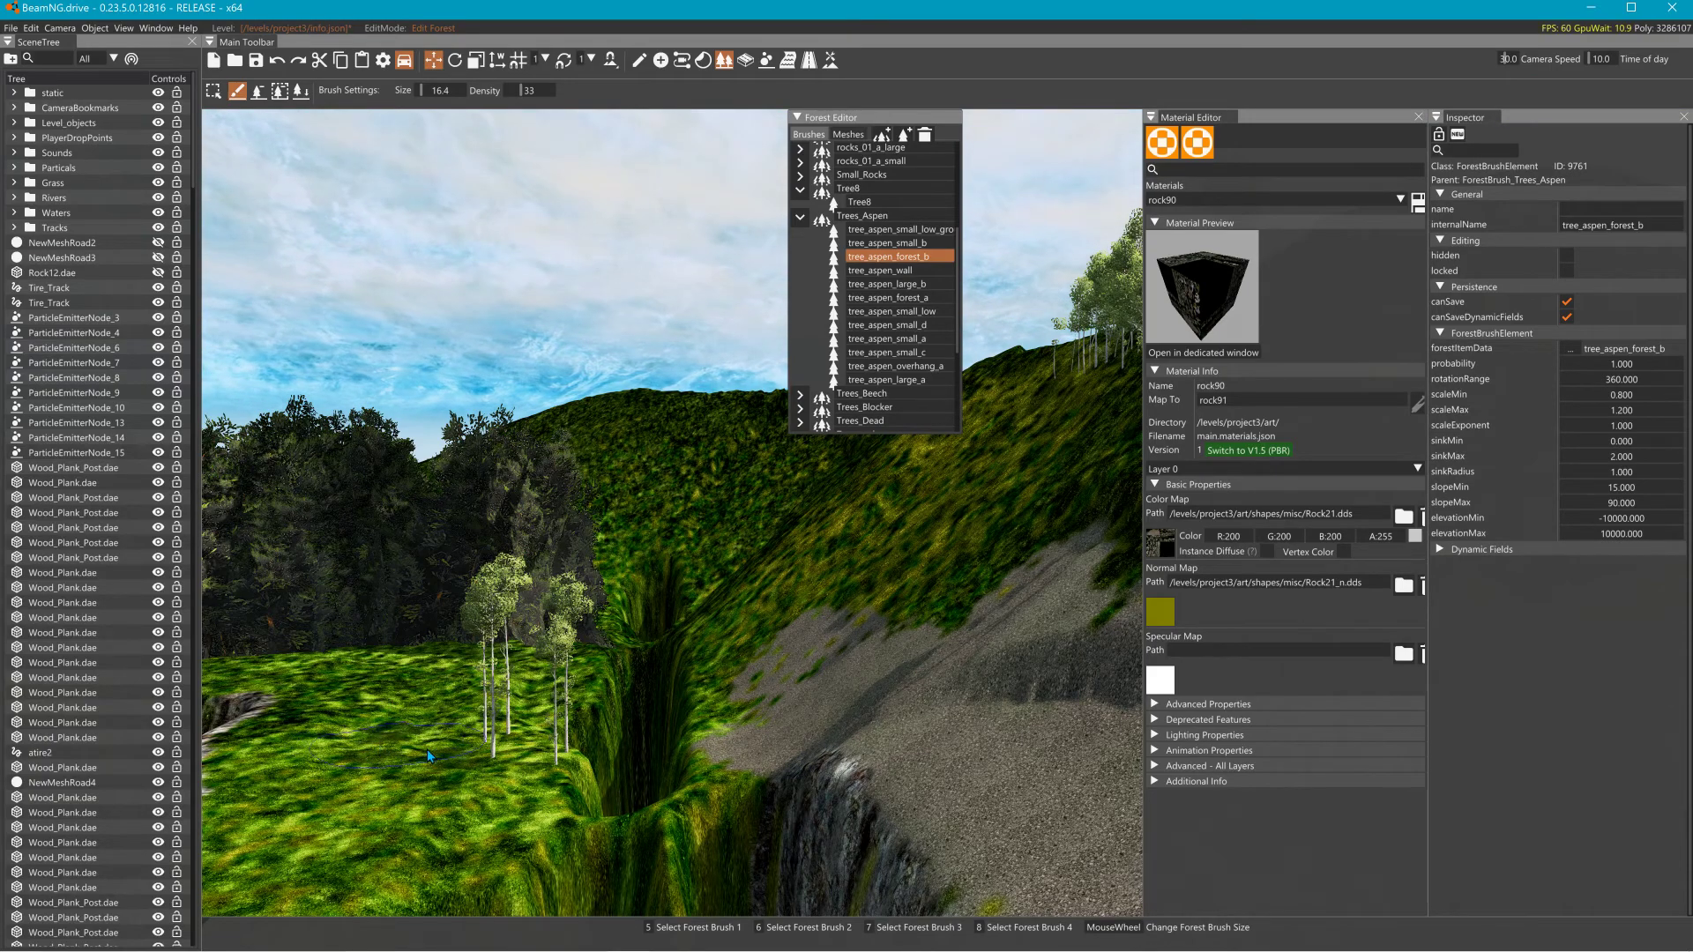
Paint three groups of tree_aspen_forest_b trees up the steep grassy hillside above the gravel.
drag(765, 679, 808, 642)
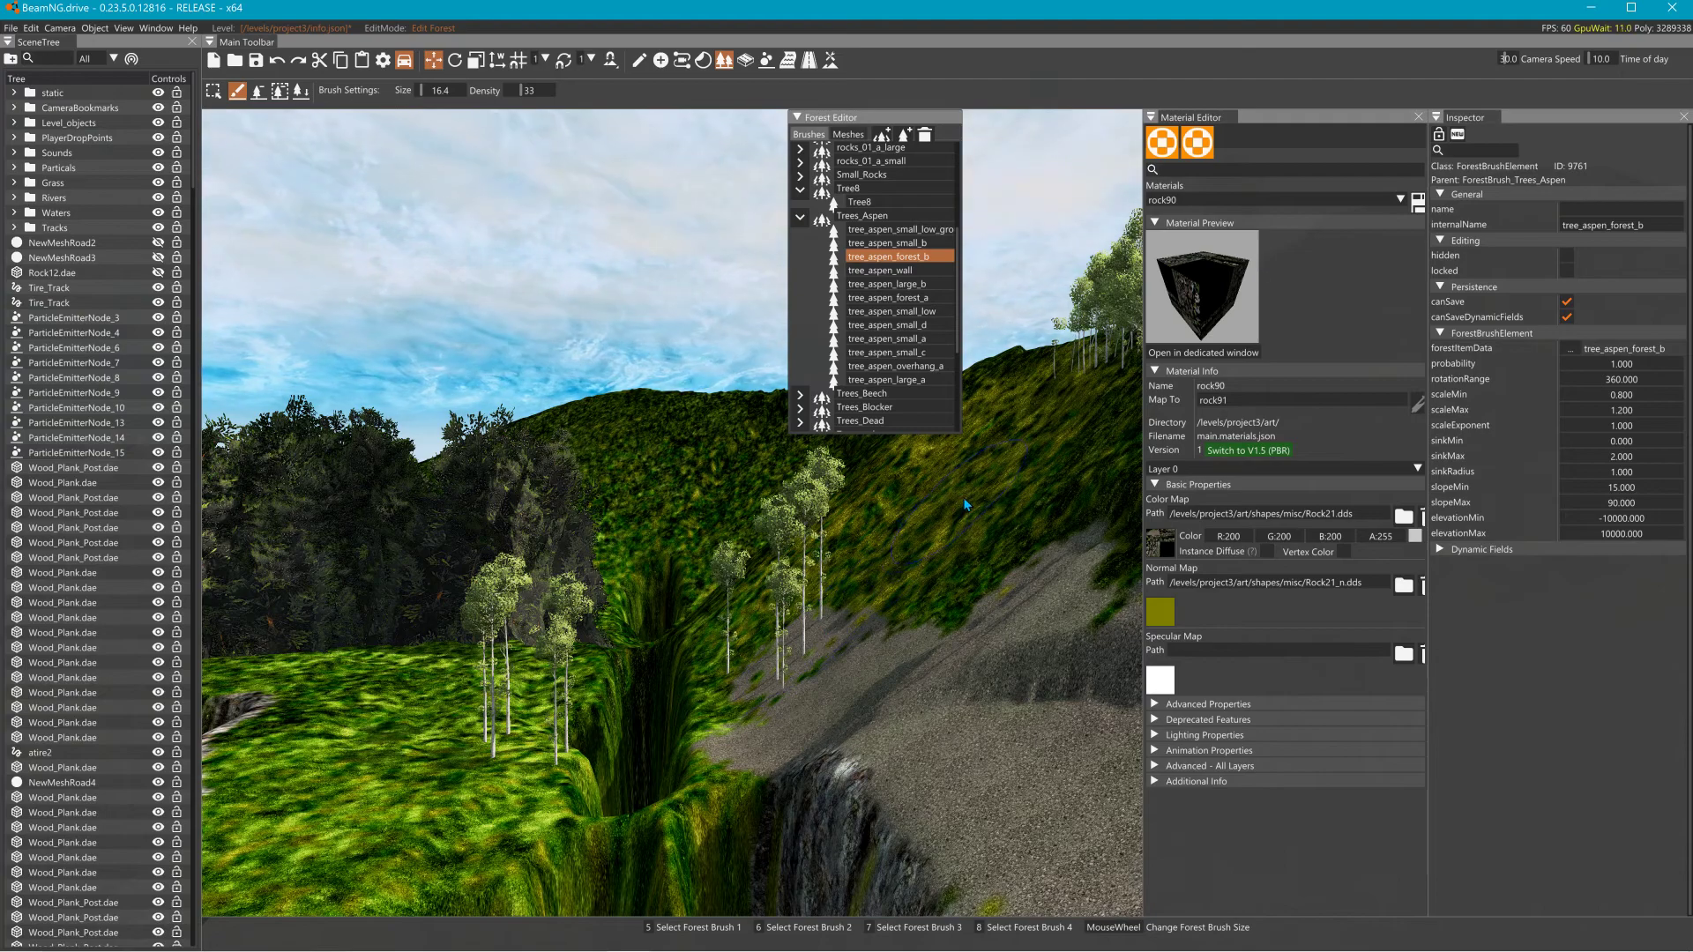
drag(925, 505, 896, 550)
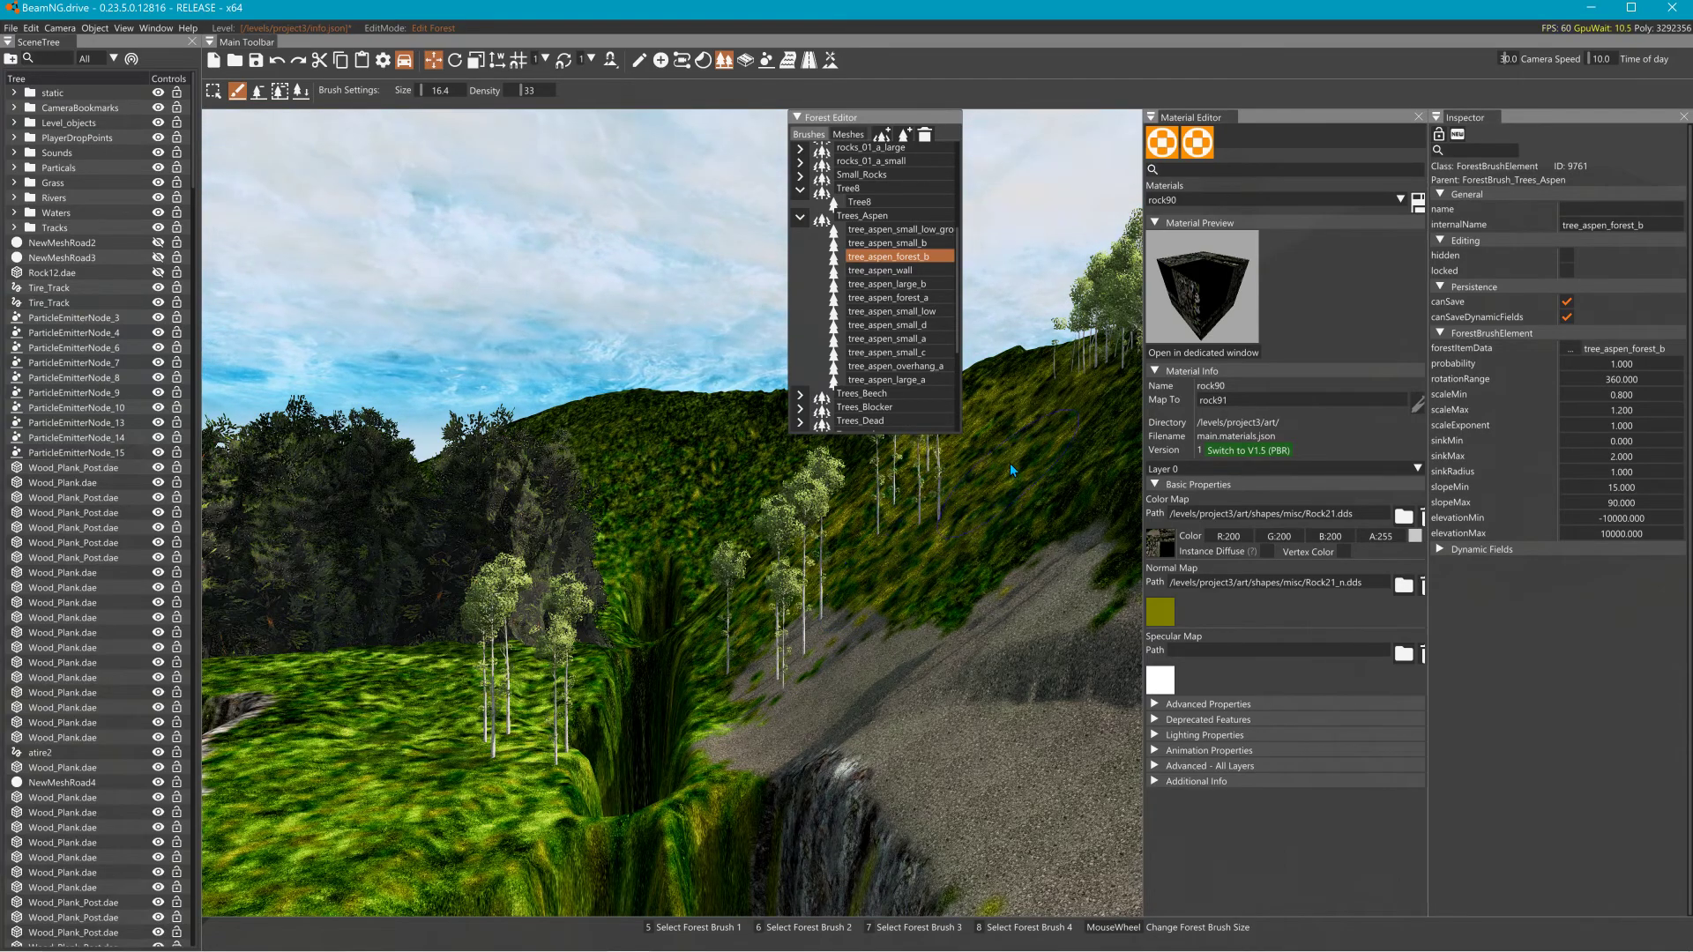
drag(1010, 470, 1014, 475)
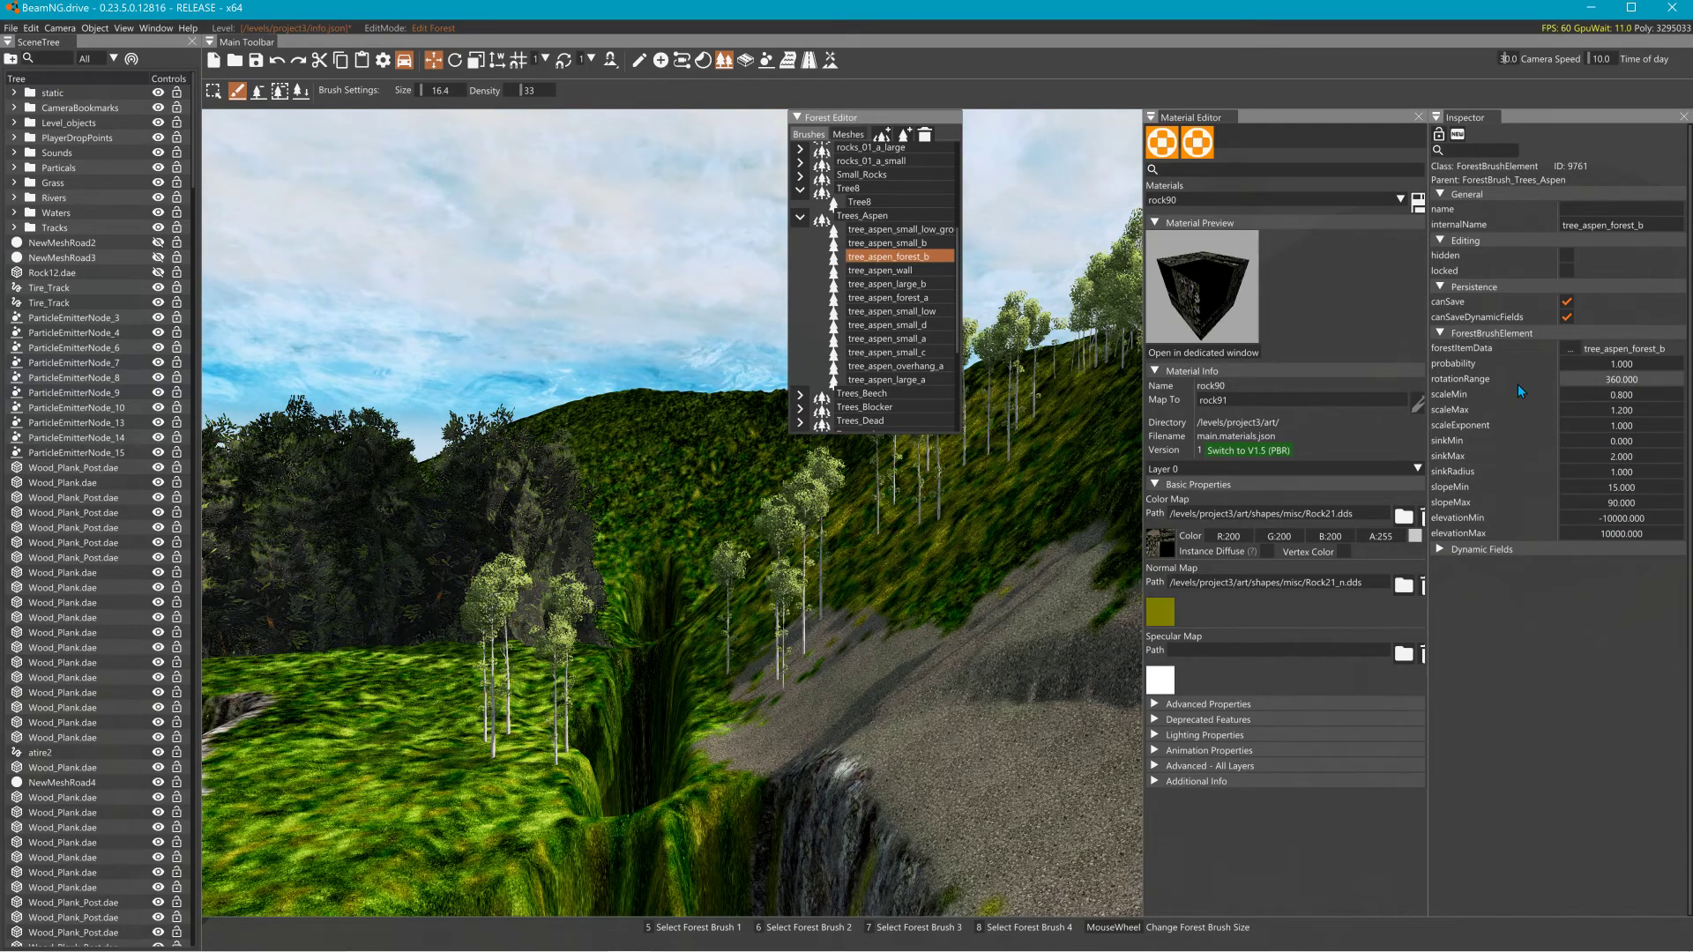
Select the Bridge_Type_A.dae bridge in object manipulation mode and rotate it about the vertical axis to about -180 degrees.
right_drag(881, 530, 600, 529)
right_drag(869, 591, 468, 586)
key(w)
mouse_move(869, 591)
right_down()
mouse_move(961, 529)
mouse_move(1049, 578)
mouse_move(1050, 556)
mouse_move(1111, 555)
mouse_move(943, 507)
mouse_move(776, 515)
mouse_move(899, 520)
mouse_move(812, 516)
right_up()
key(w)
key(w)
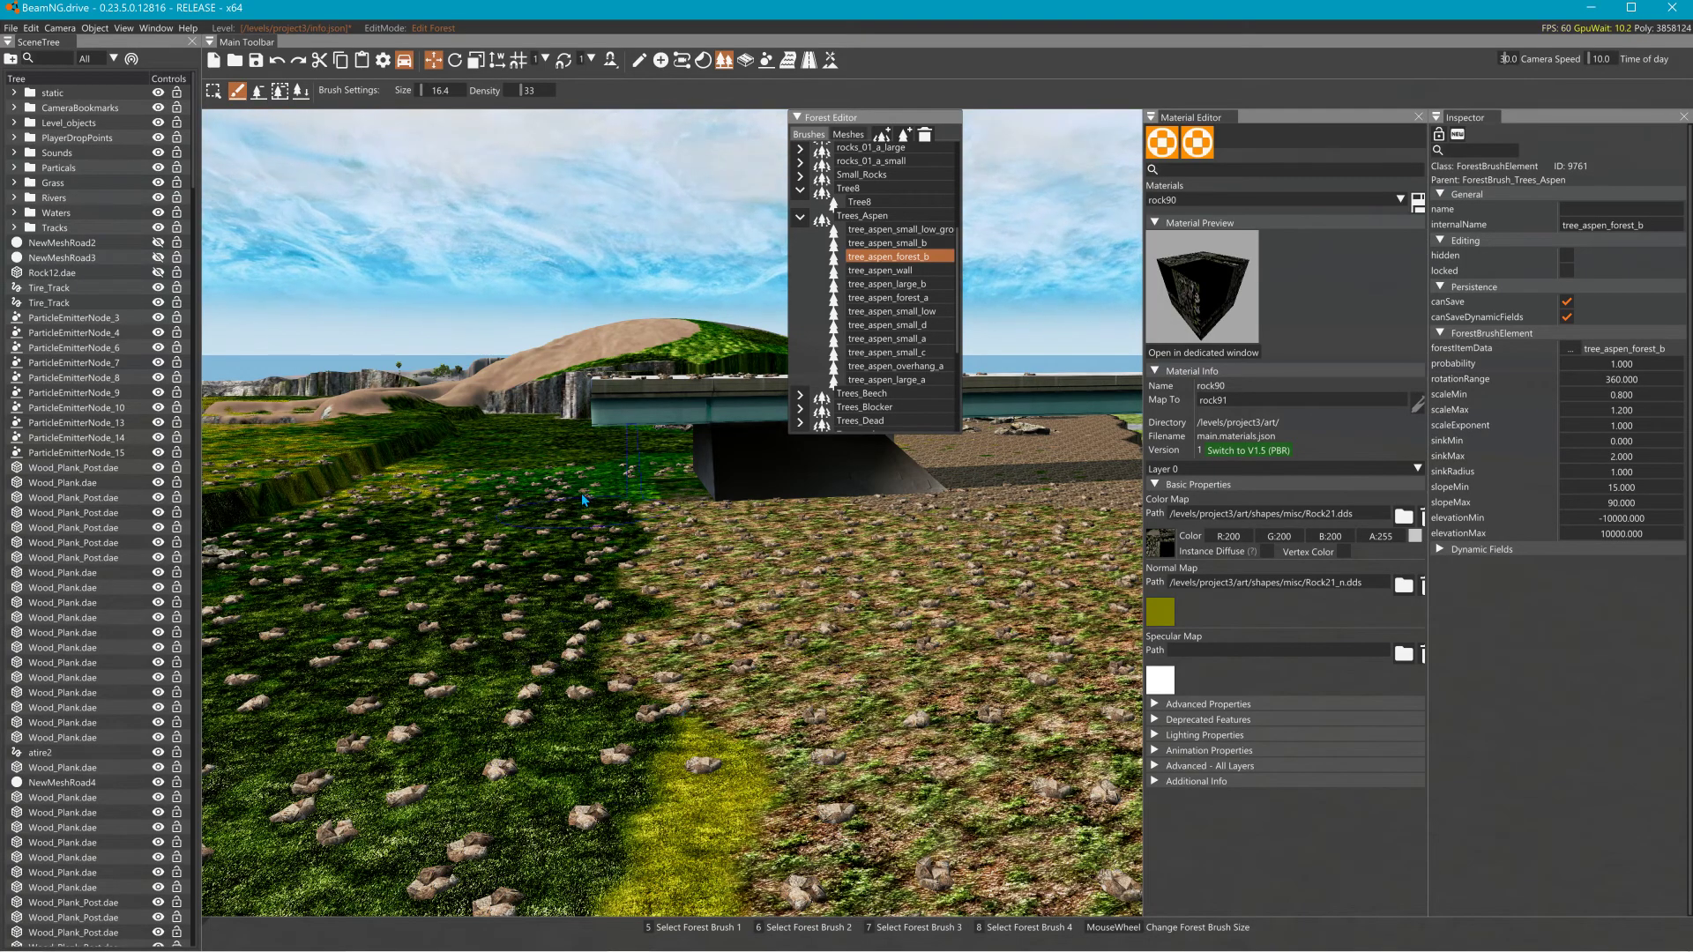
right_drag(760, 581, 908, 534)
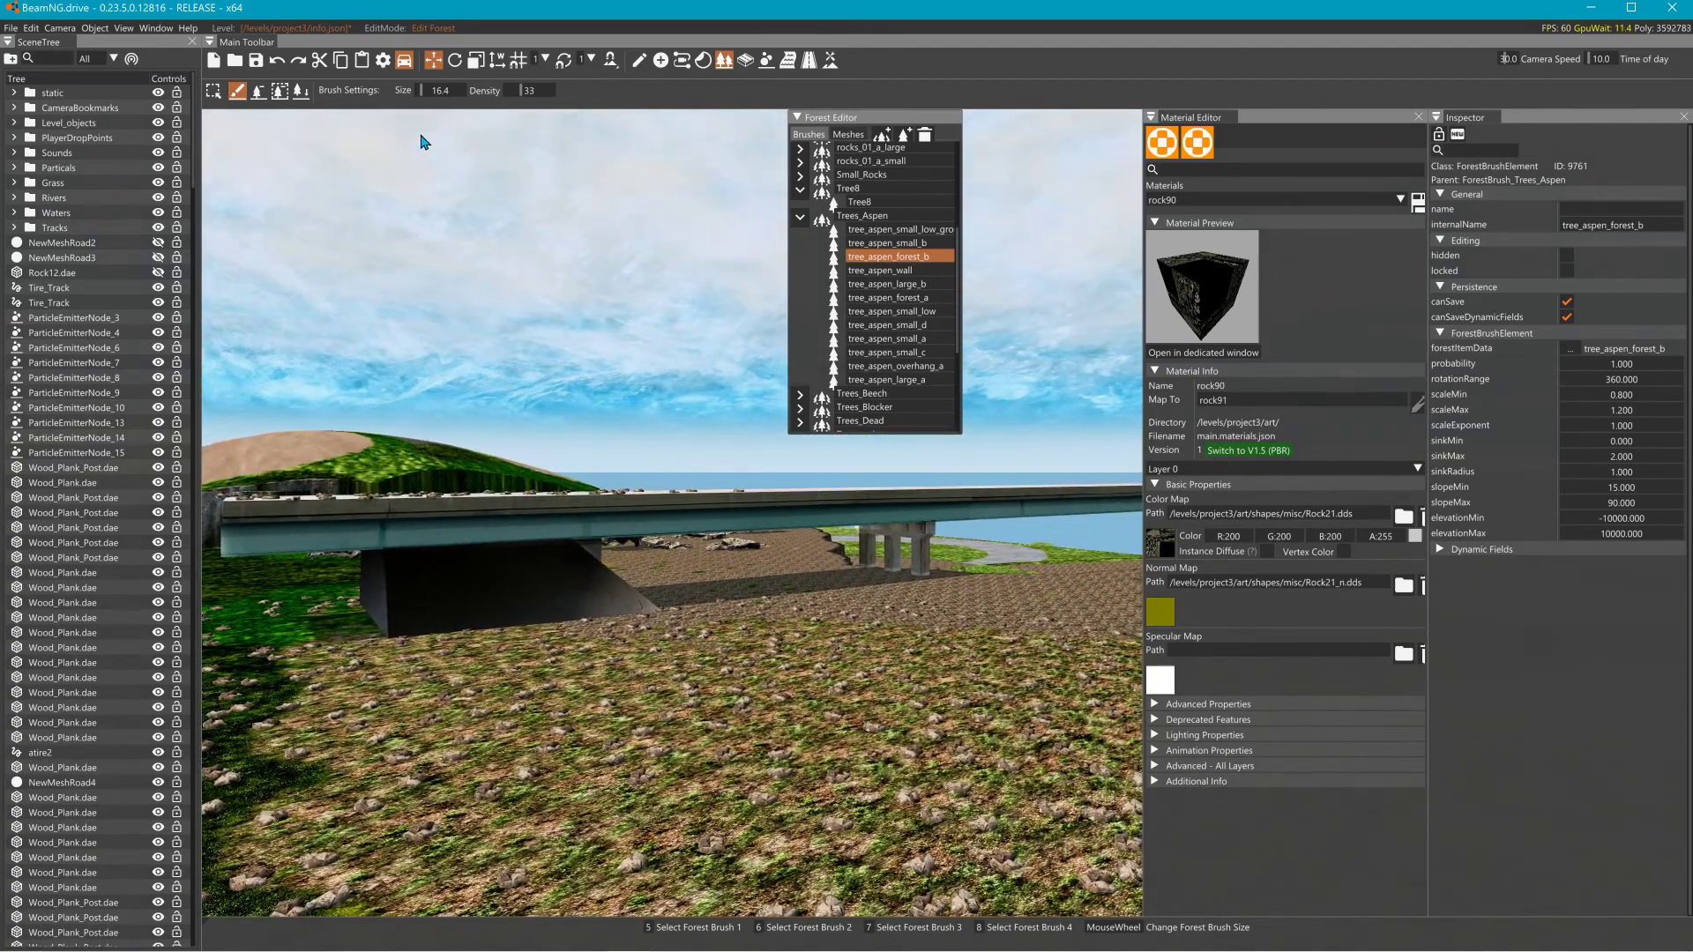
click(642, 62)
click(836, 508)
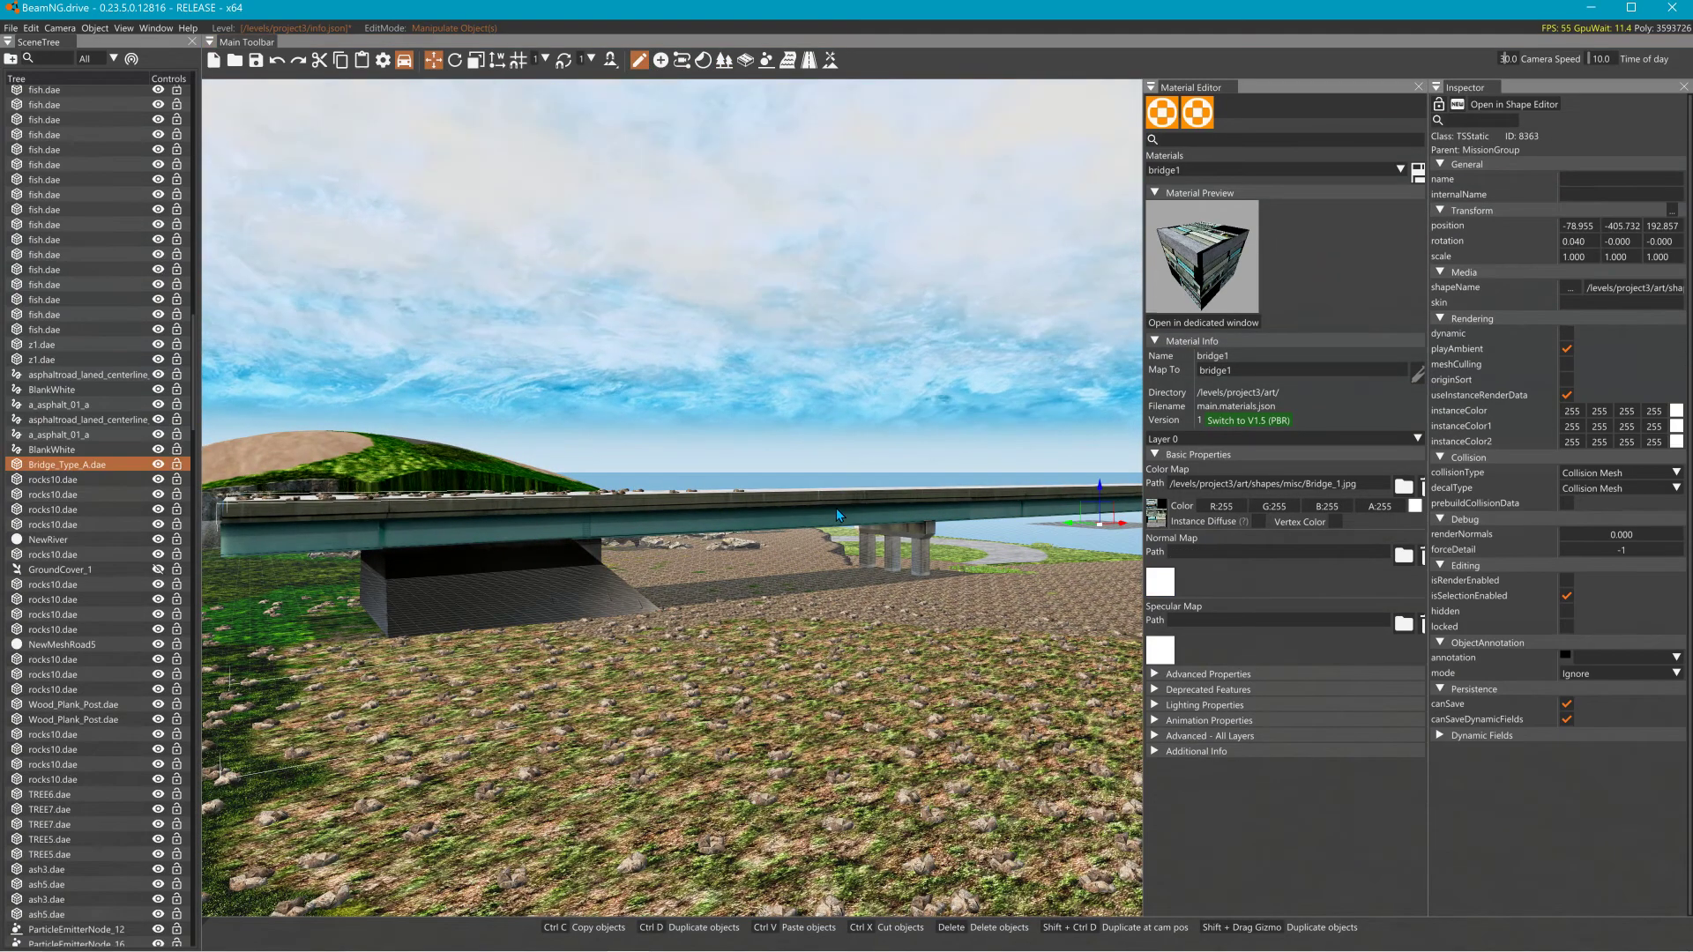
click(1055, 616)
key(2)
right_drag(891, 631, 839, 598)
click(986, 601)
drag(838, 599, 903, 593)
mouse_move(801, 618)
mouse_down()
mouse_move(845, 609)
mouse_move(797, 617)
mouse_move(815, 615)
mouse_up()
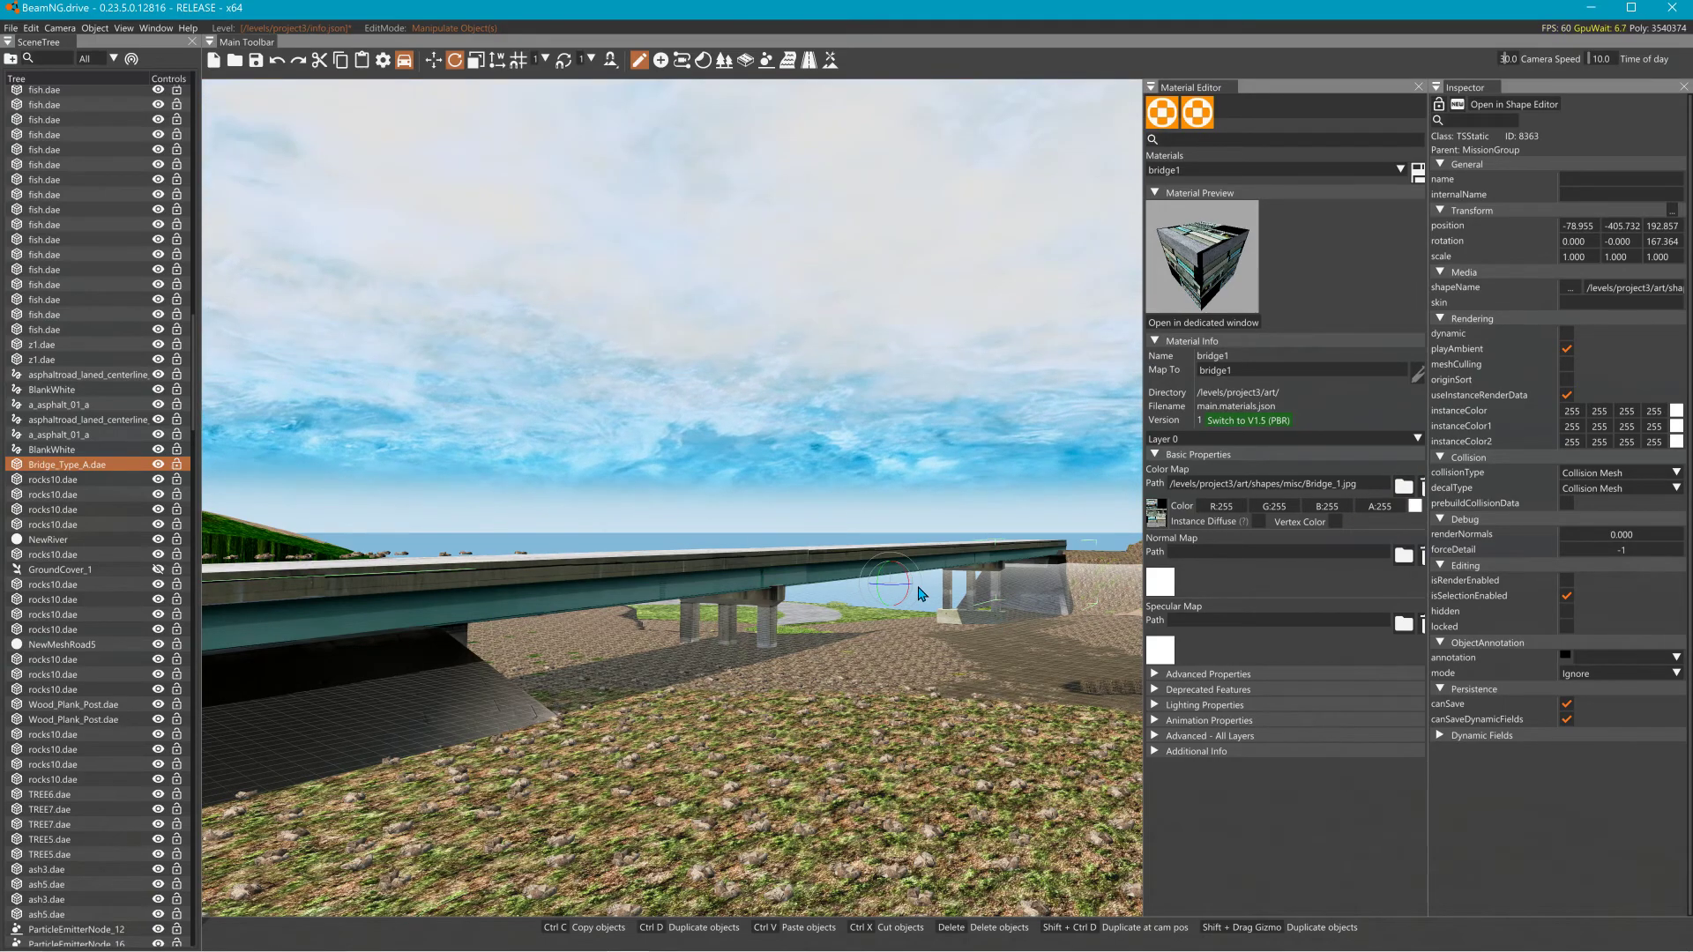
mouse_move(882, 601)
mouse_down()
mouse_move(900, 593)
mouse_move(899, 609)
mouse_up()
Return to the forest painting mode and rename the Element7 brush element as 90.
right_drag(899, 608, 600, 547)
click(724, 60)
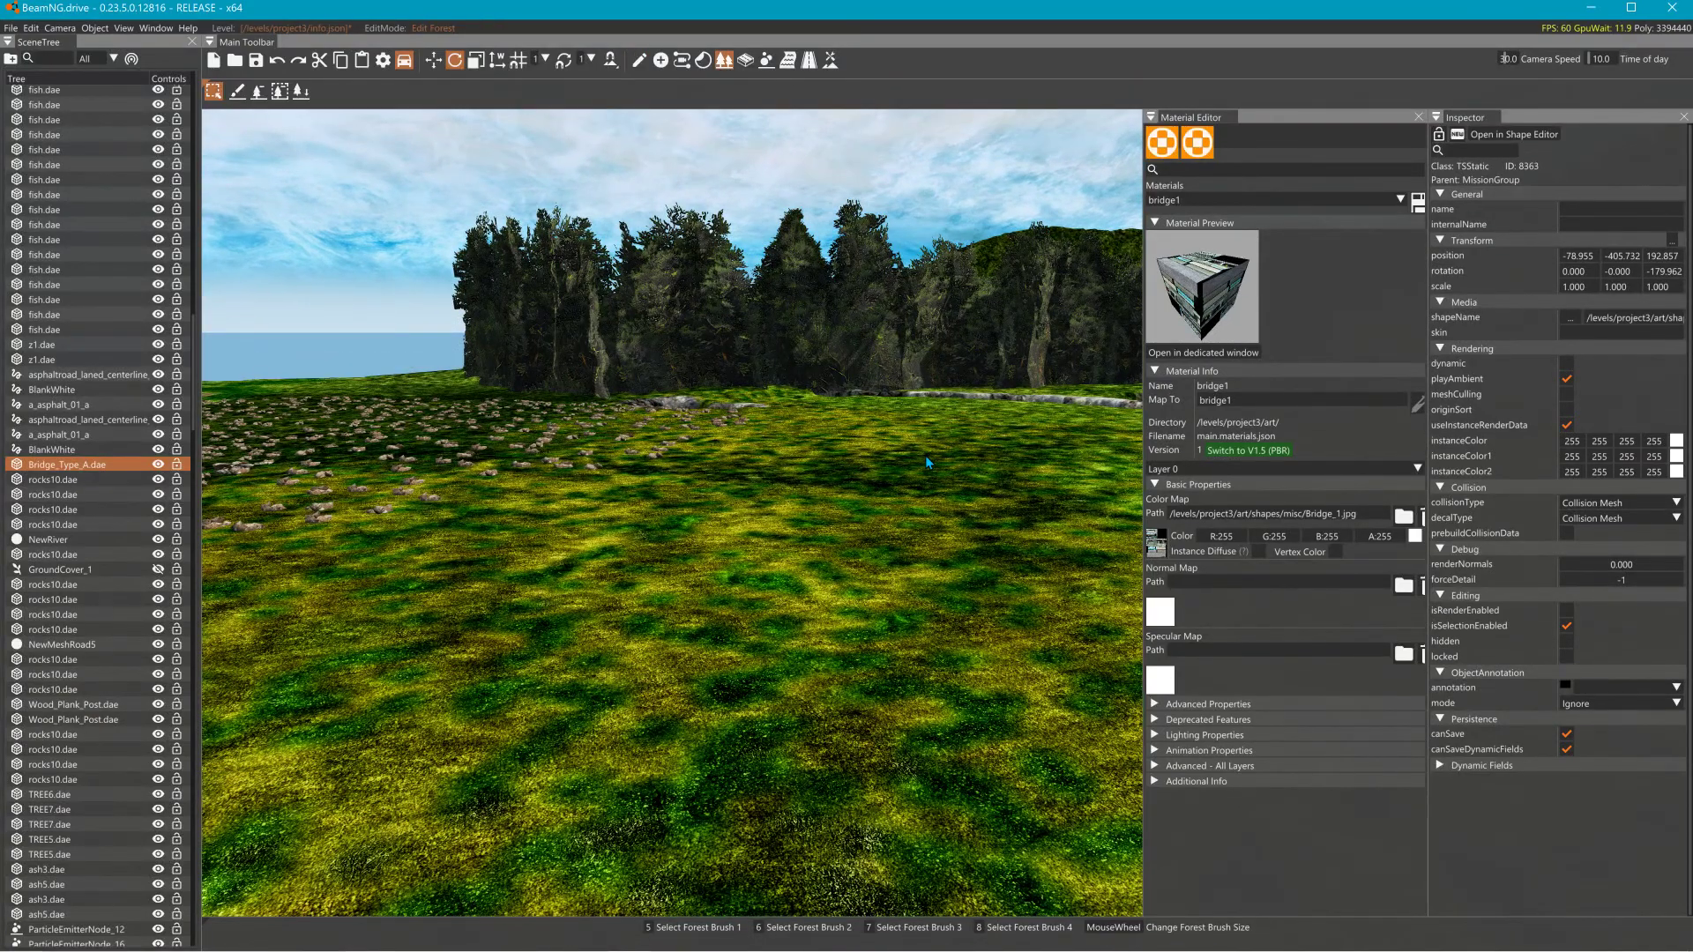
click(238, 91)
scroll(879, 393, down, 3)
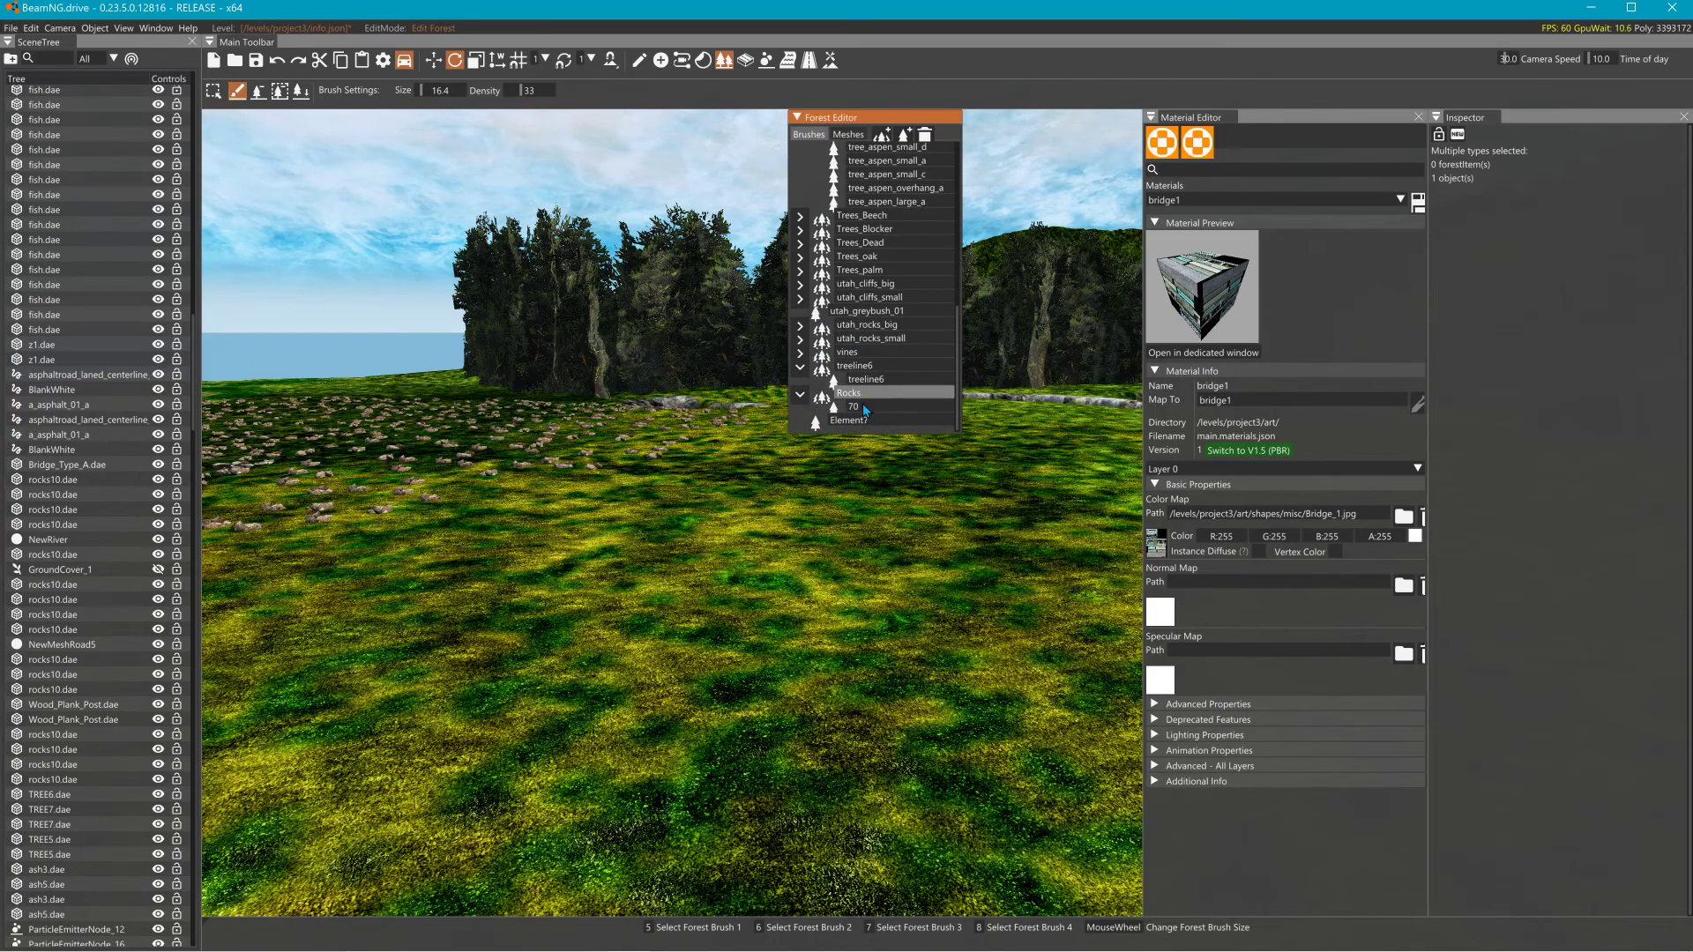
click(798, 367)
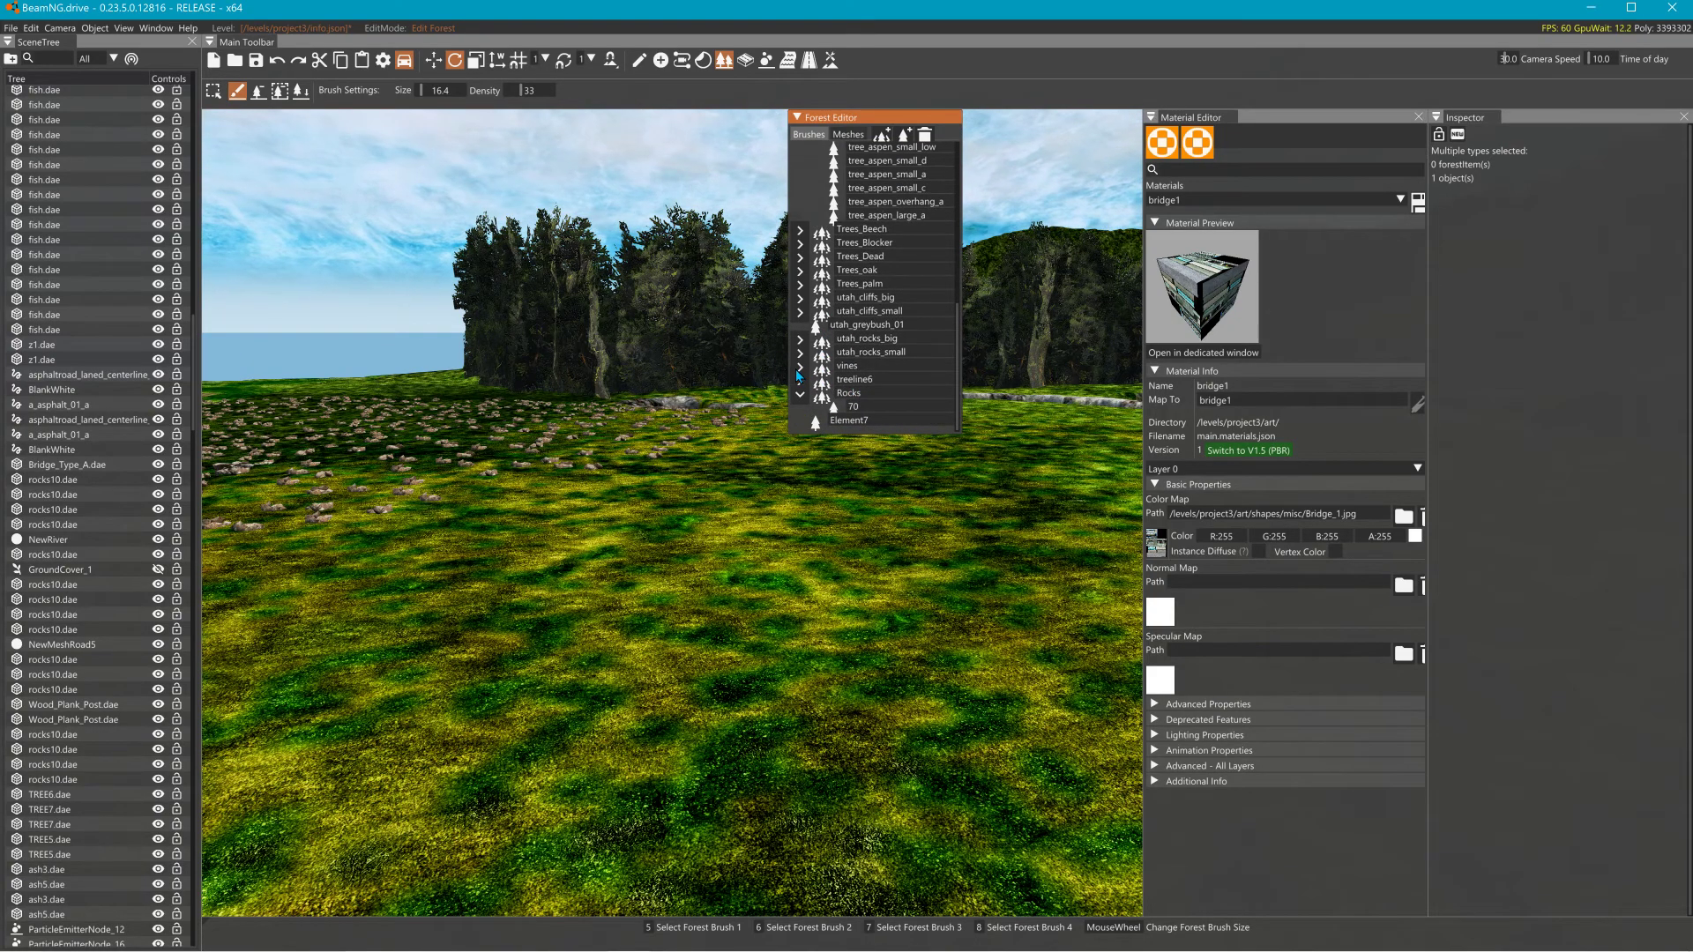
click(848, 422)
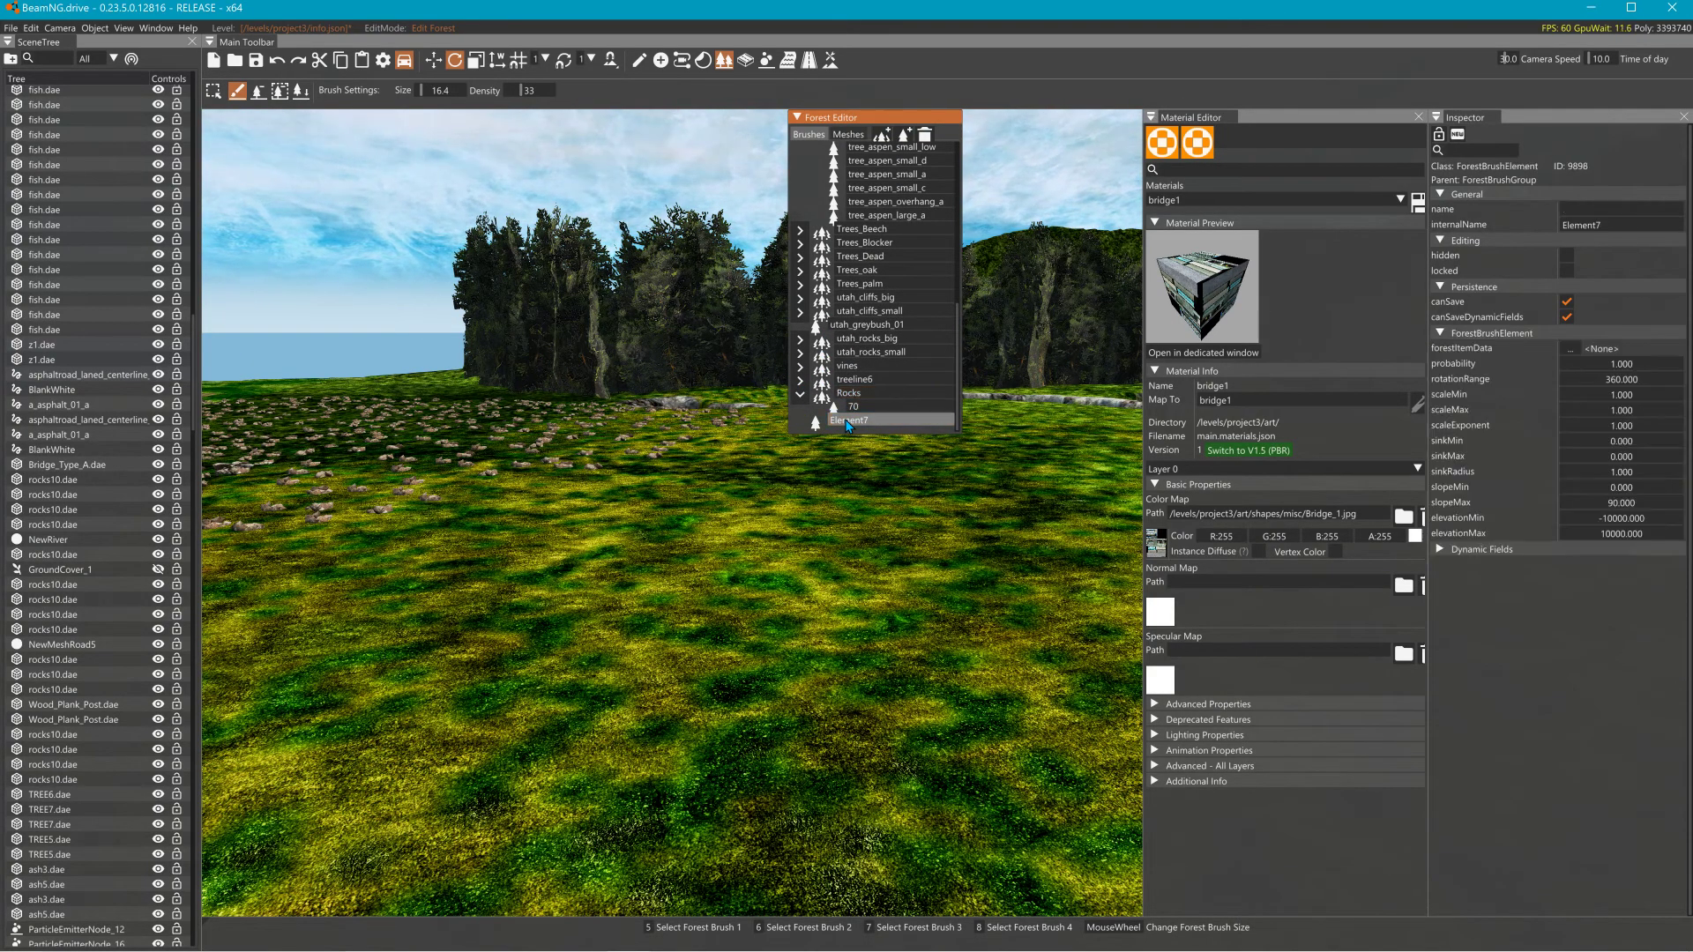
double_click(856, 424)
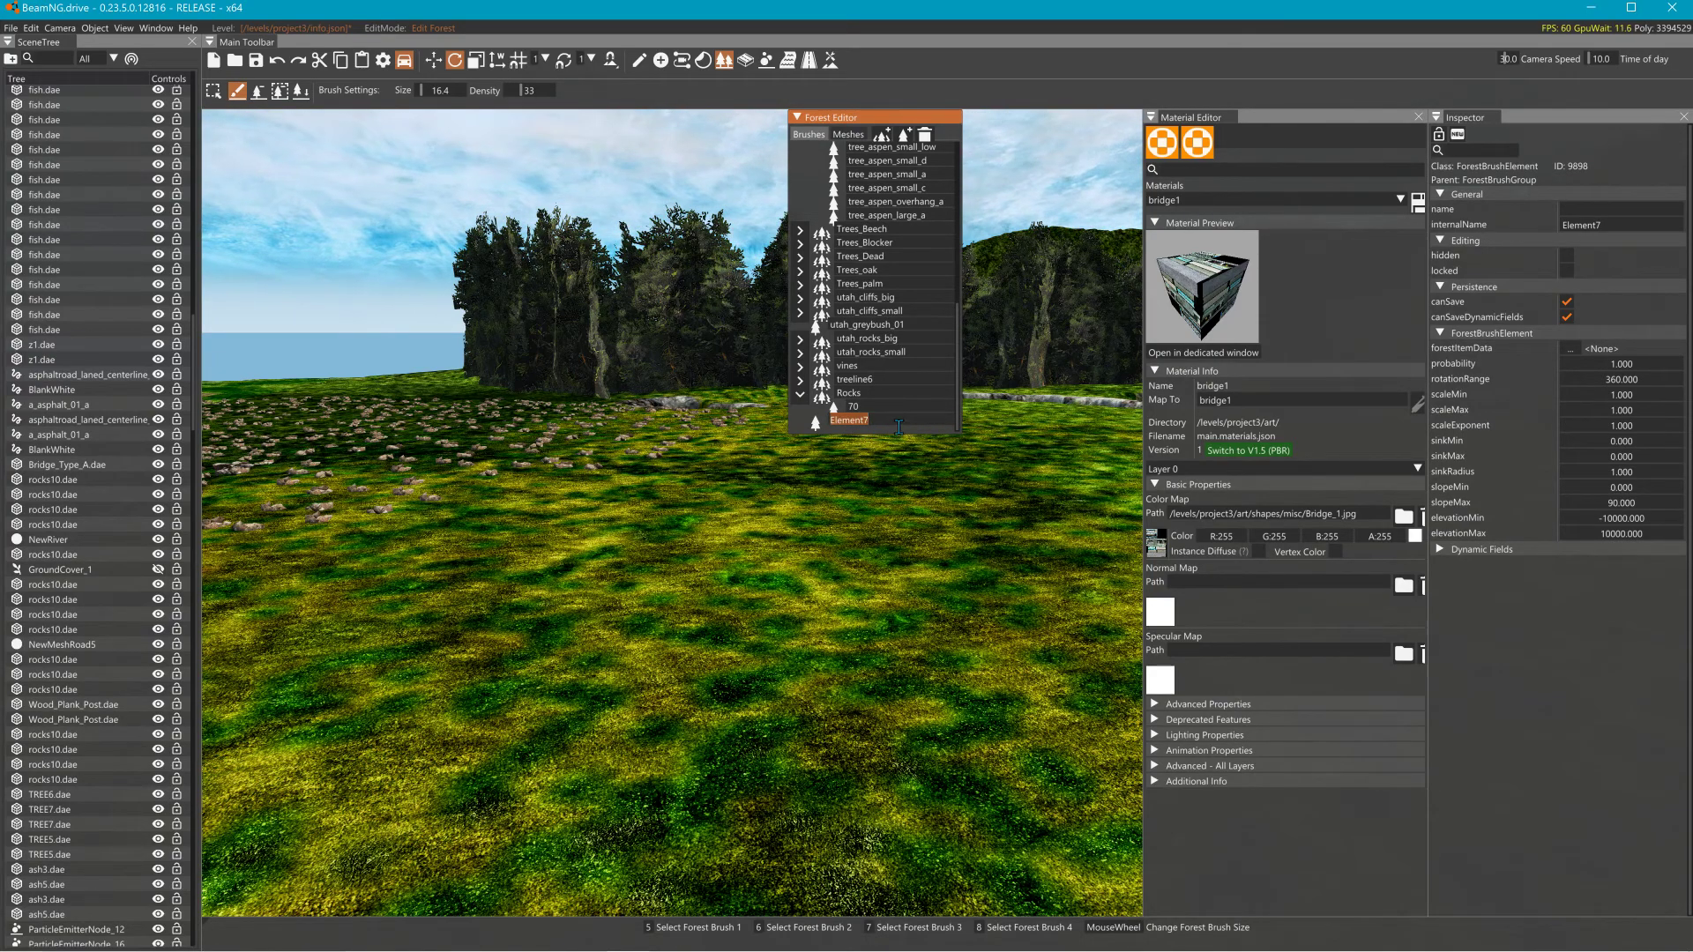
text(90)
key(Return)
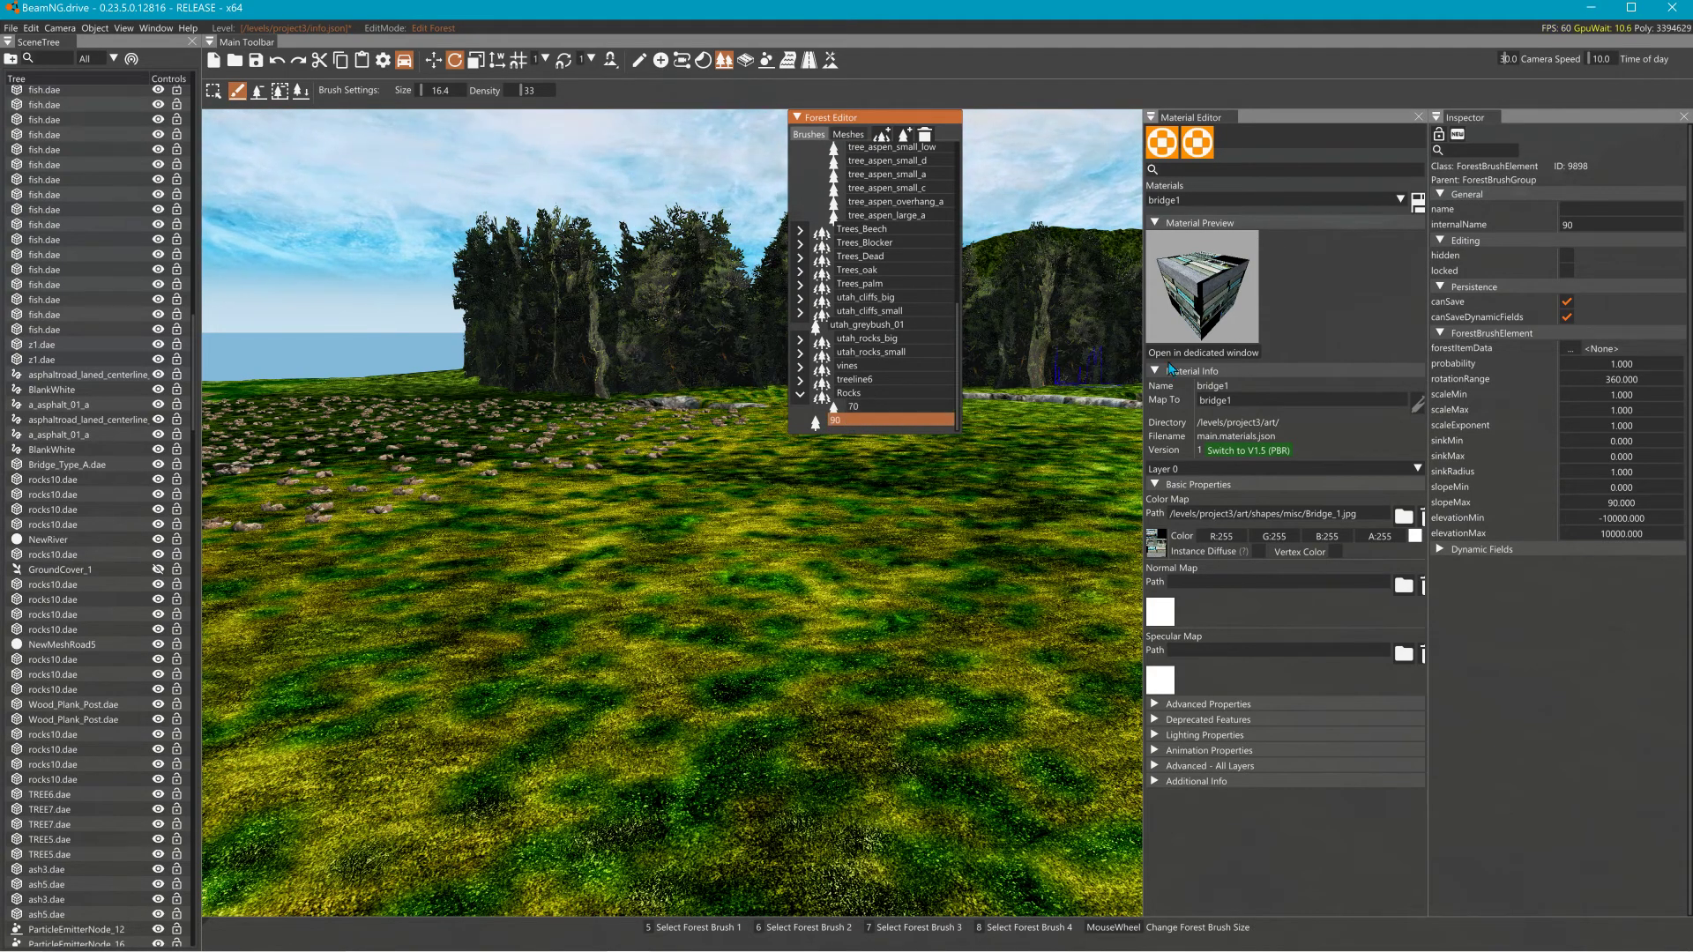
Add Rocks90.dae from /Levels/Project3/art/shapes/misc/ as a new forest mesh.
click(848, 134)
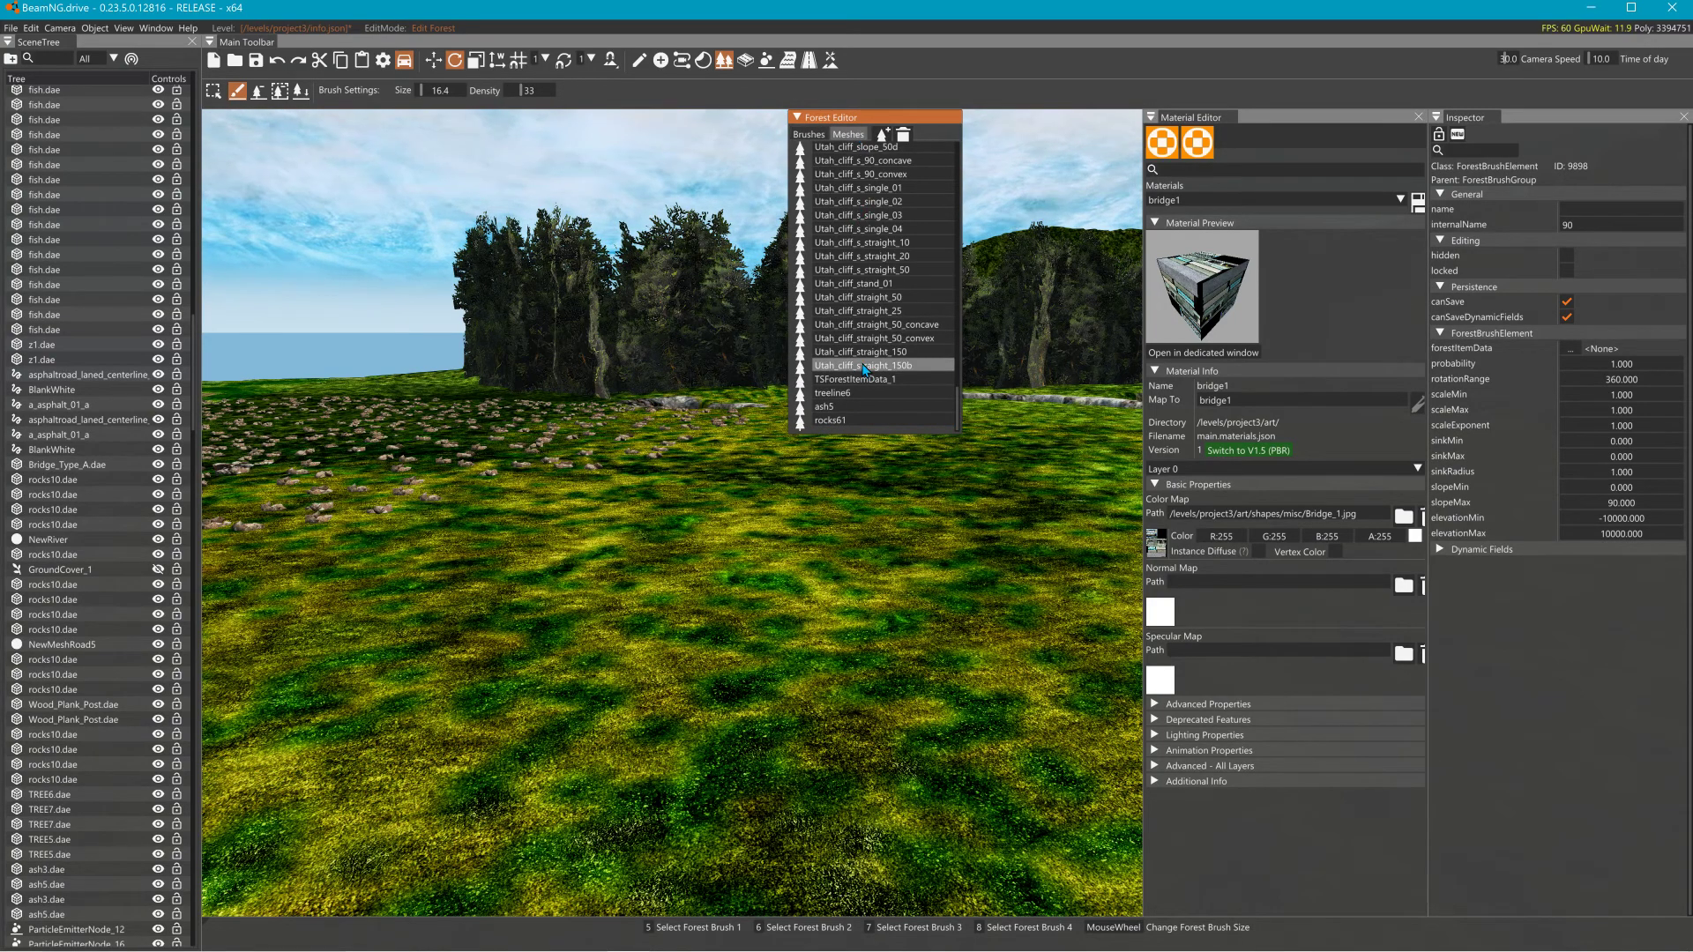
click(883, 134)
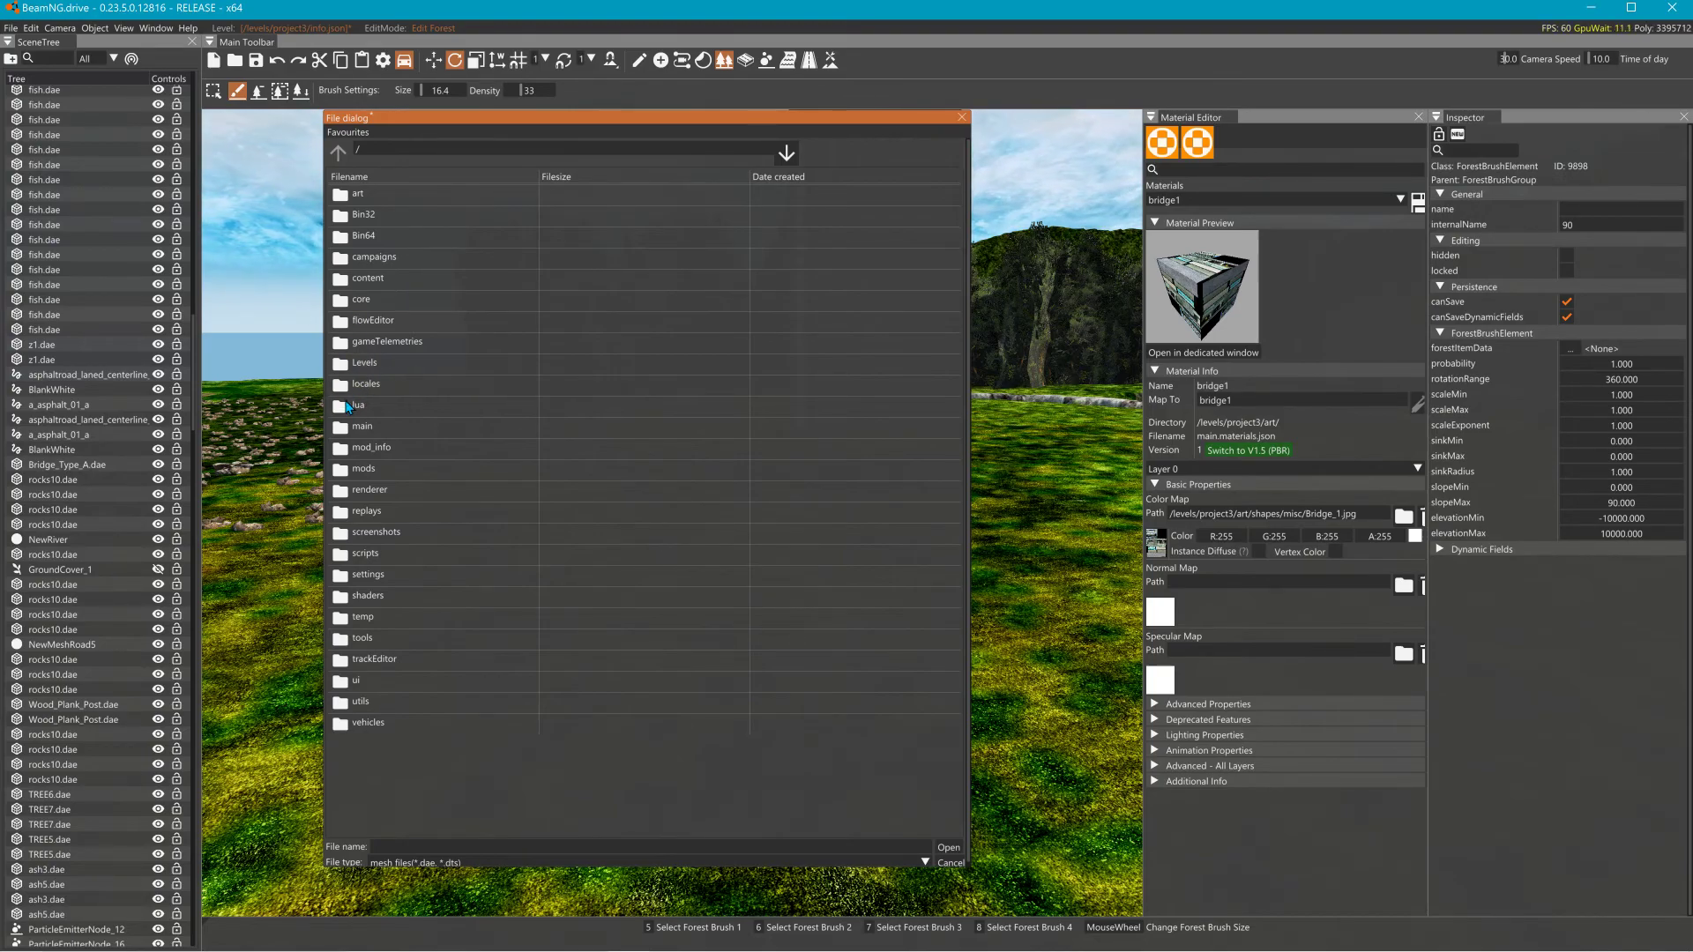
double_click(348, 364)
double_click(376, 558)
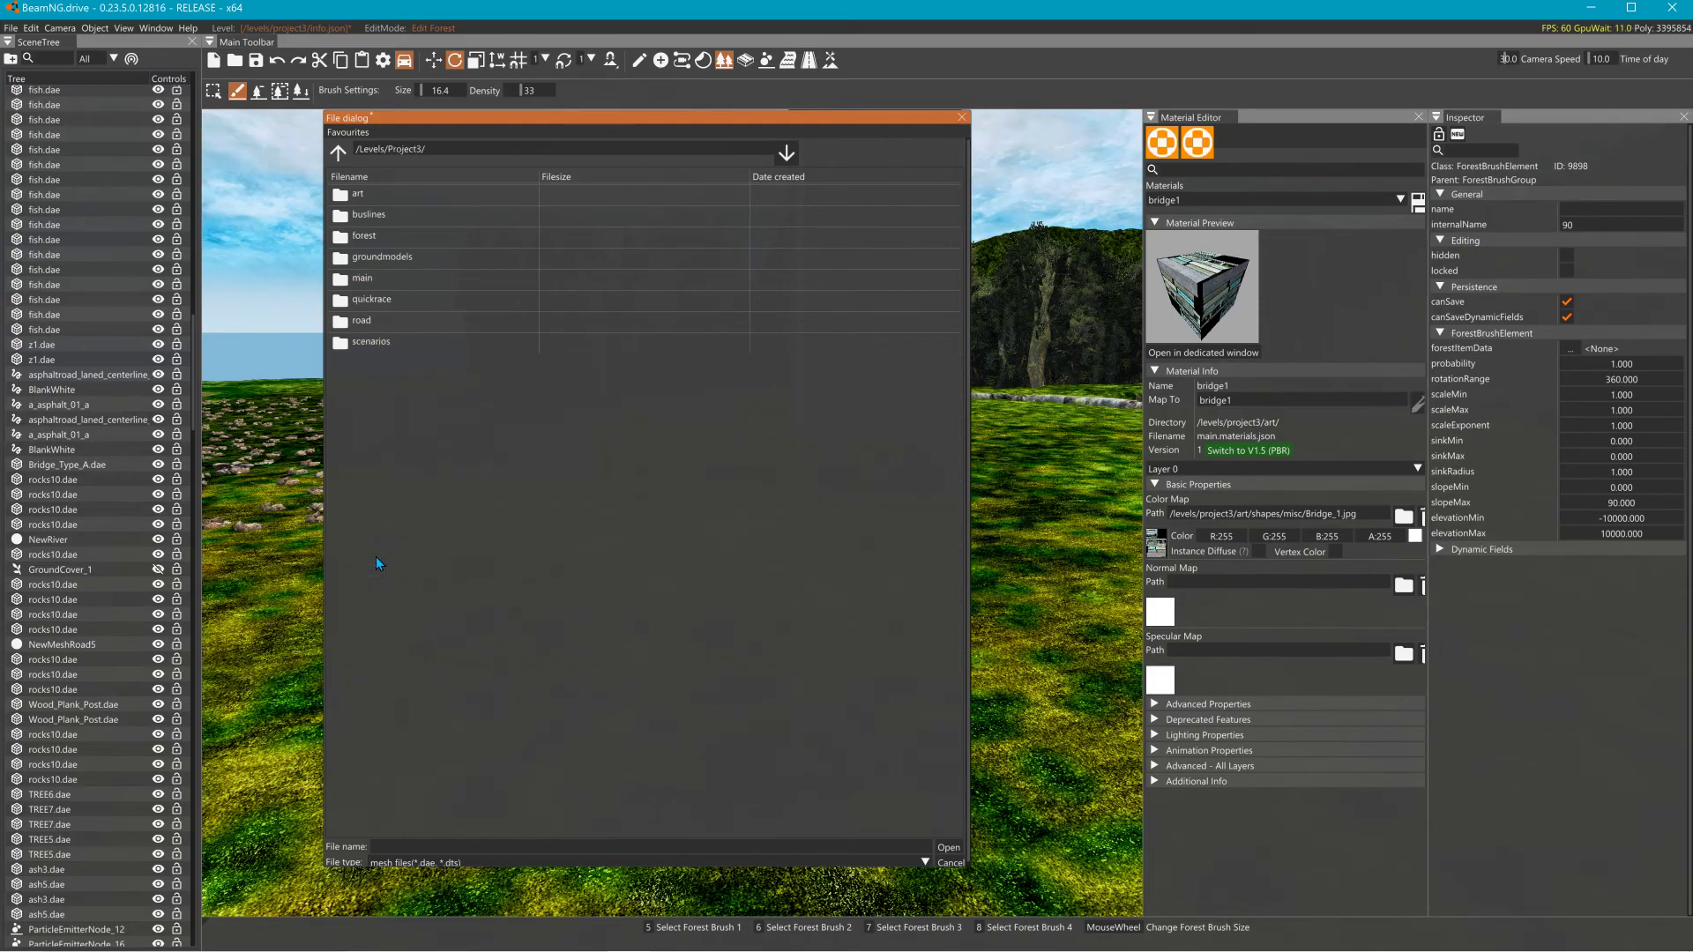
double_click(385, 201)
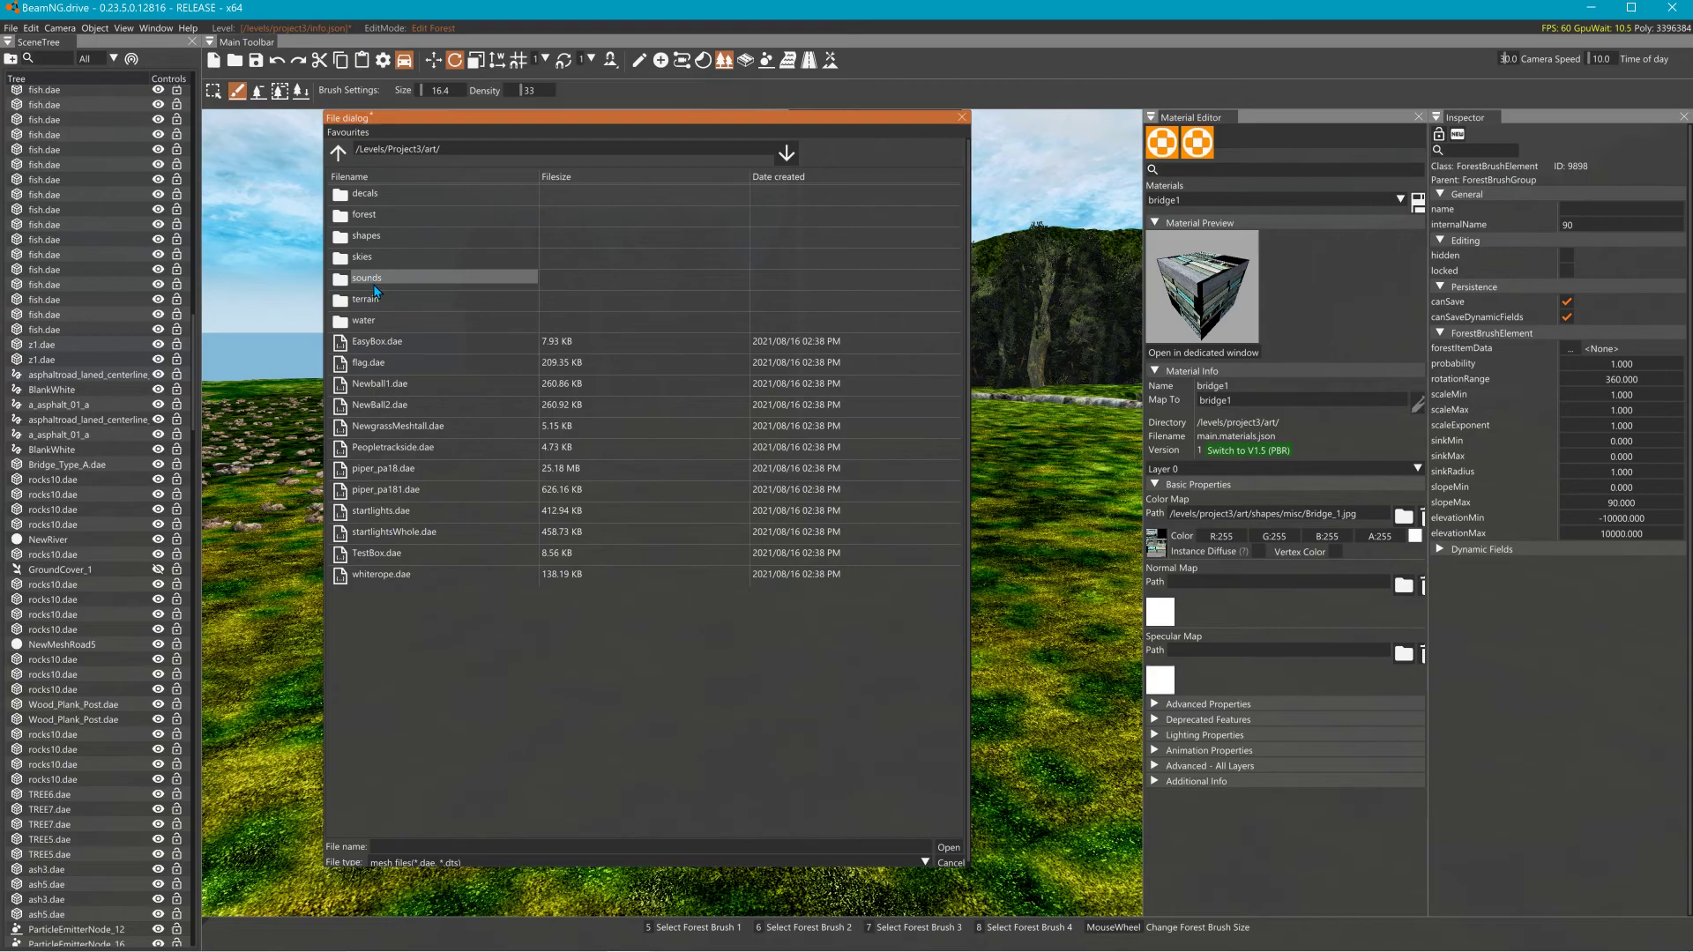
double_click(378, 237)
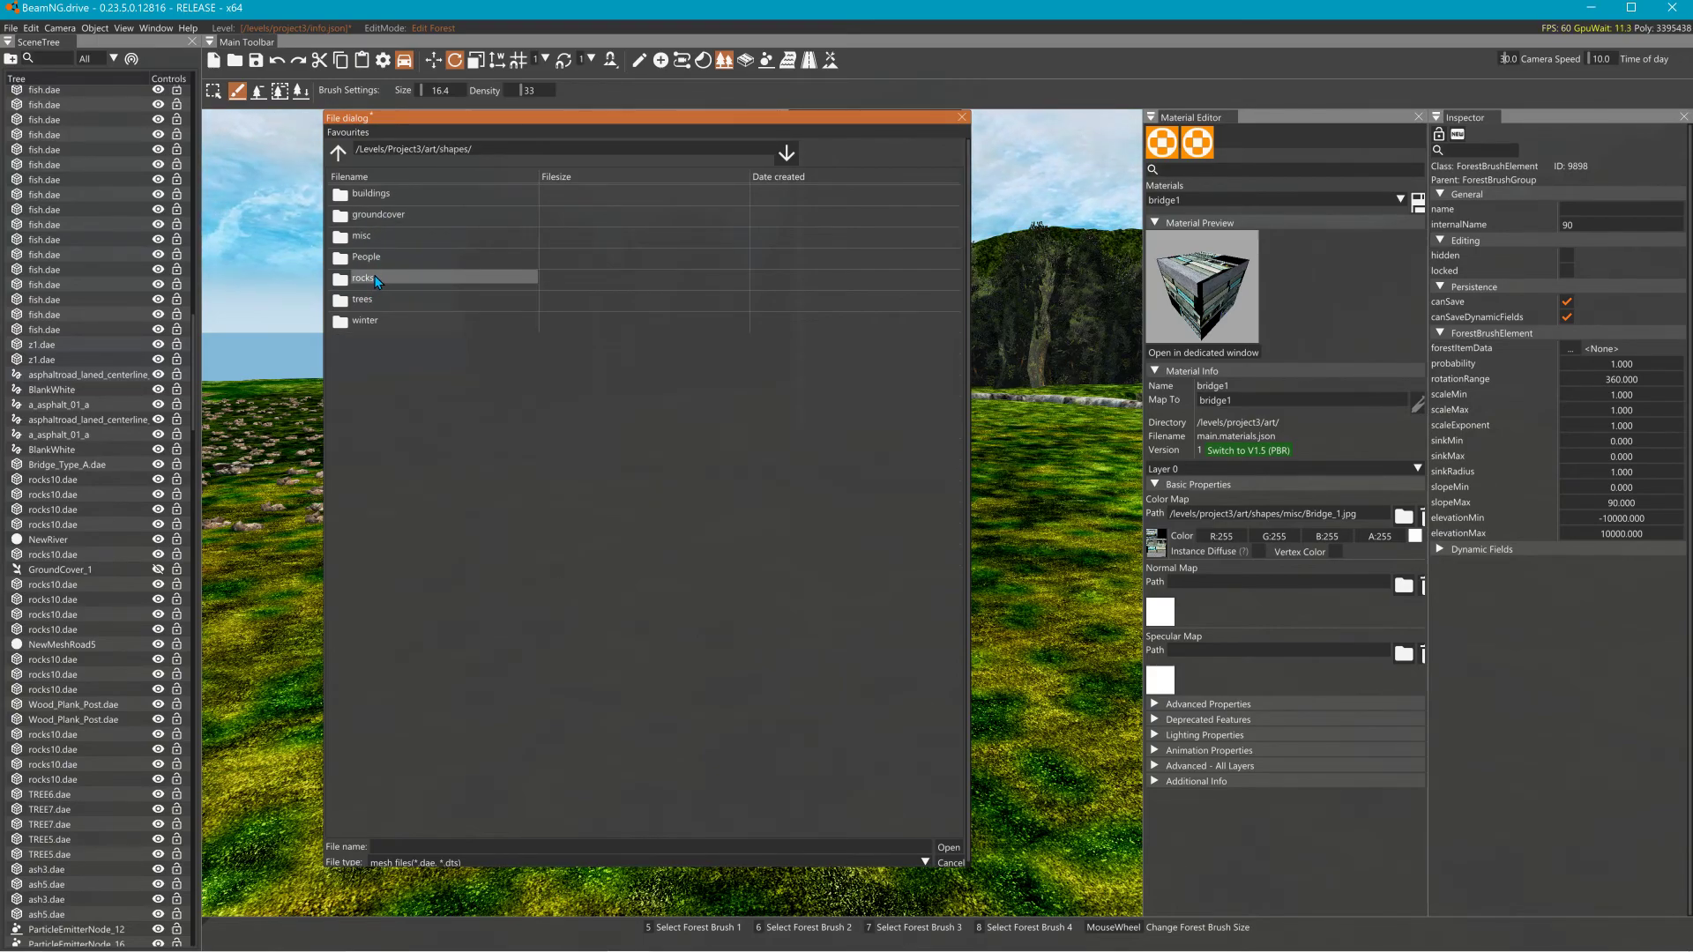
double_click(360, 235)
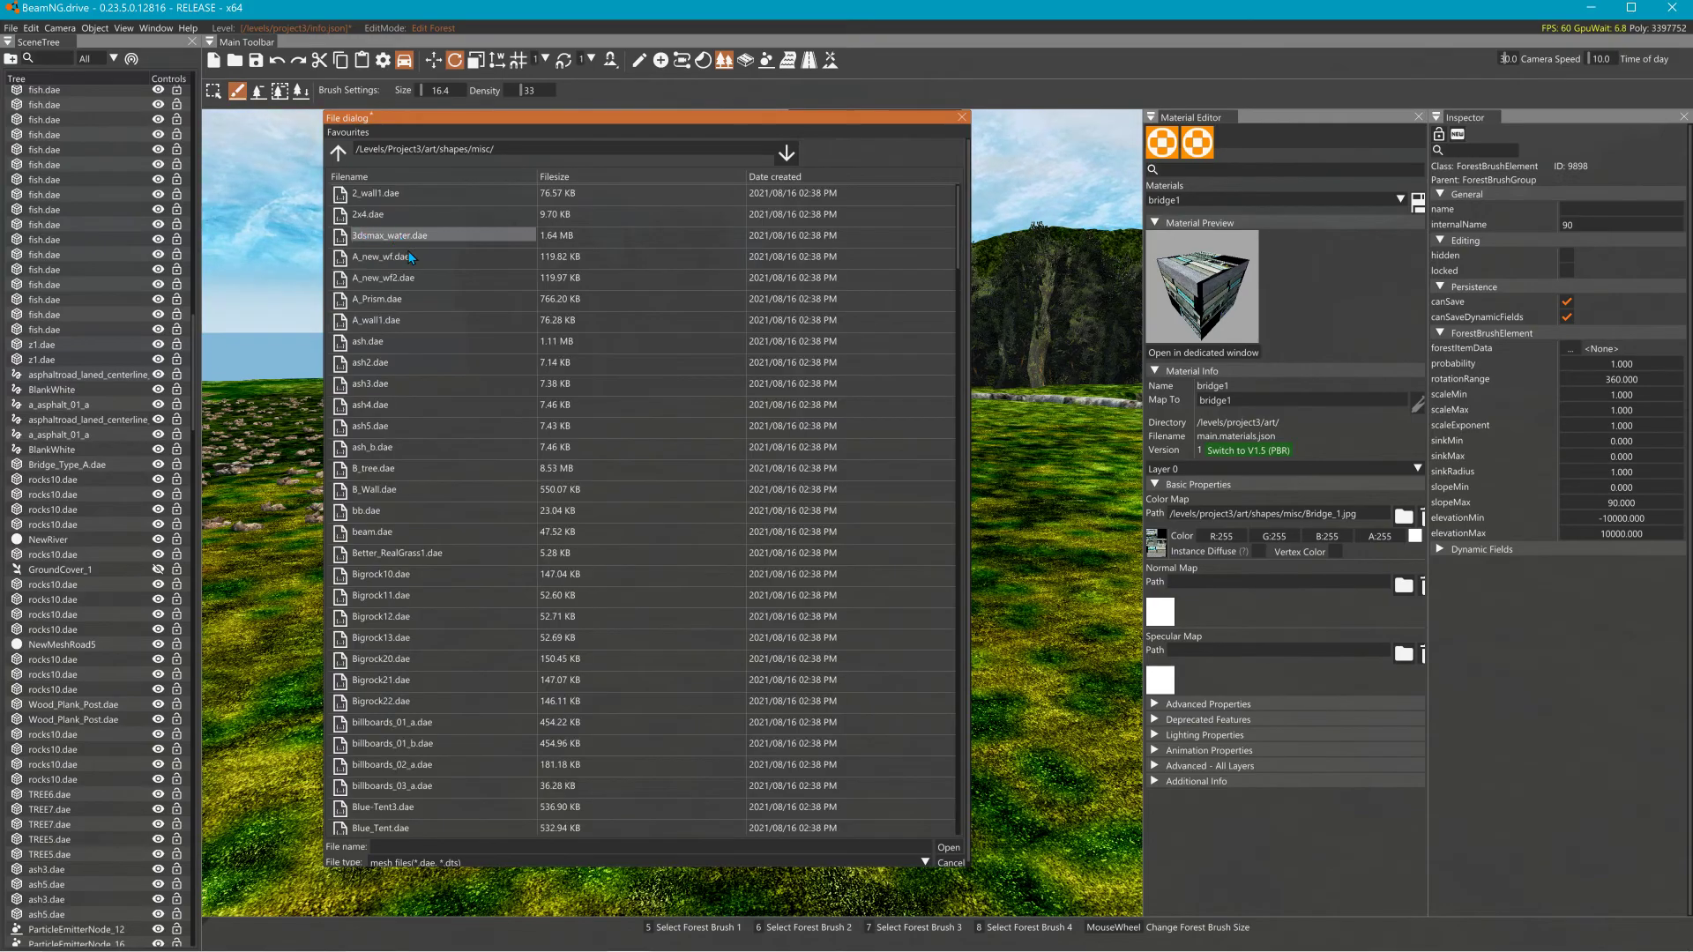
click(403, 846)
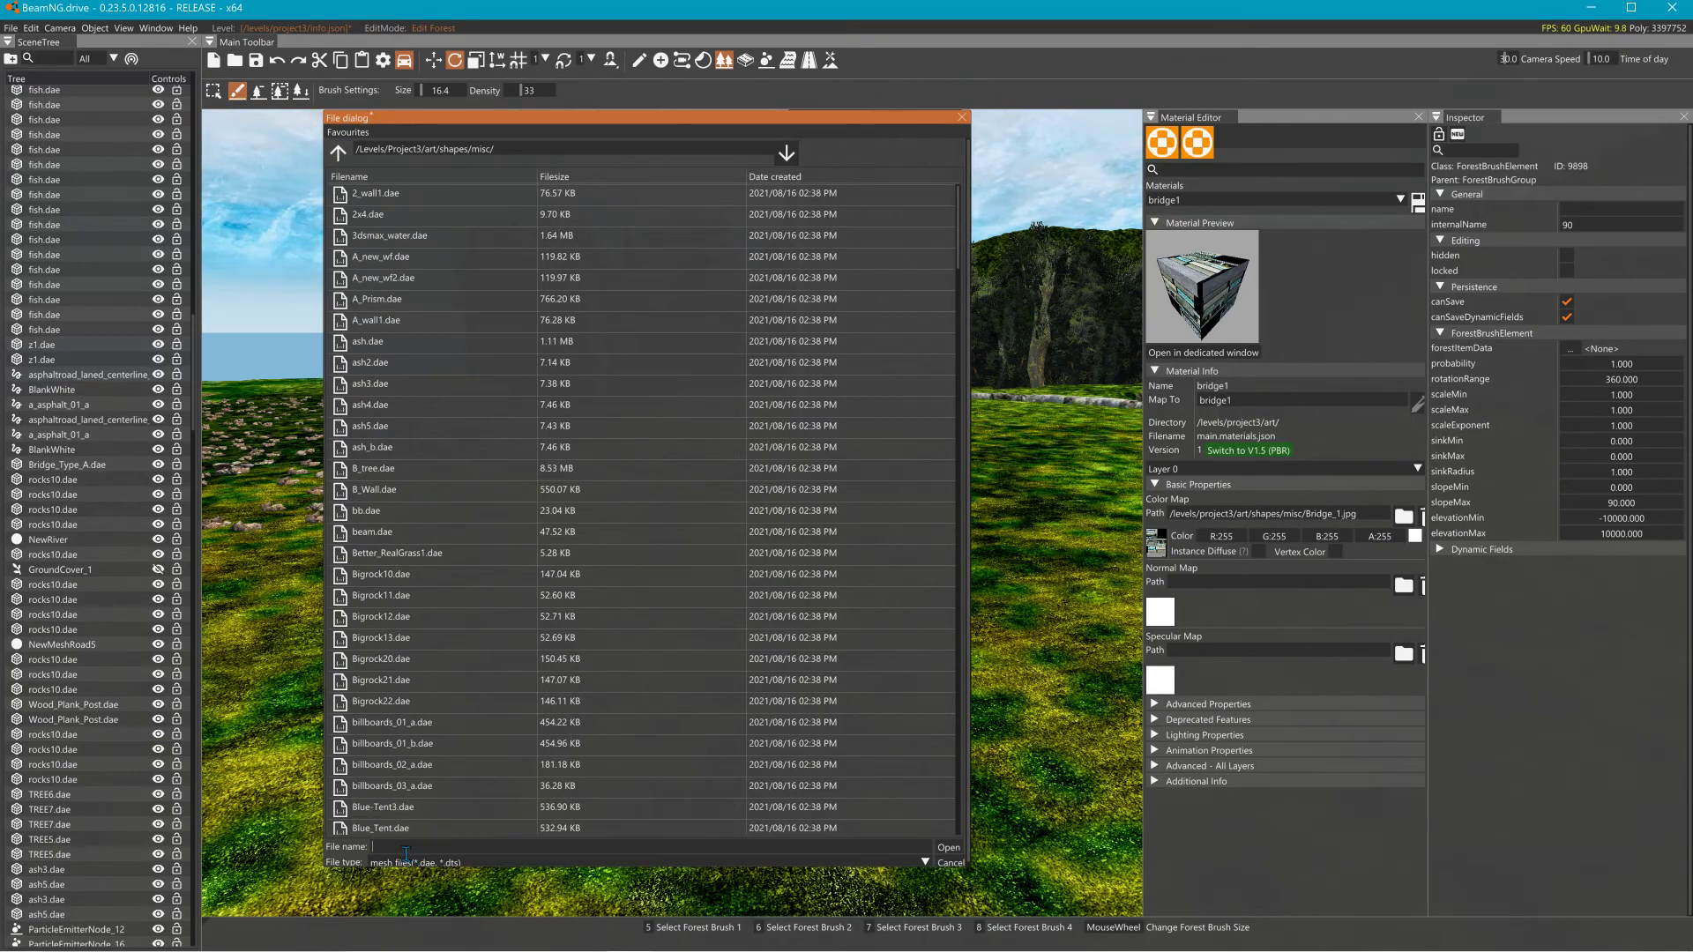
text(90)
click(390, 194)
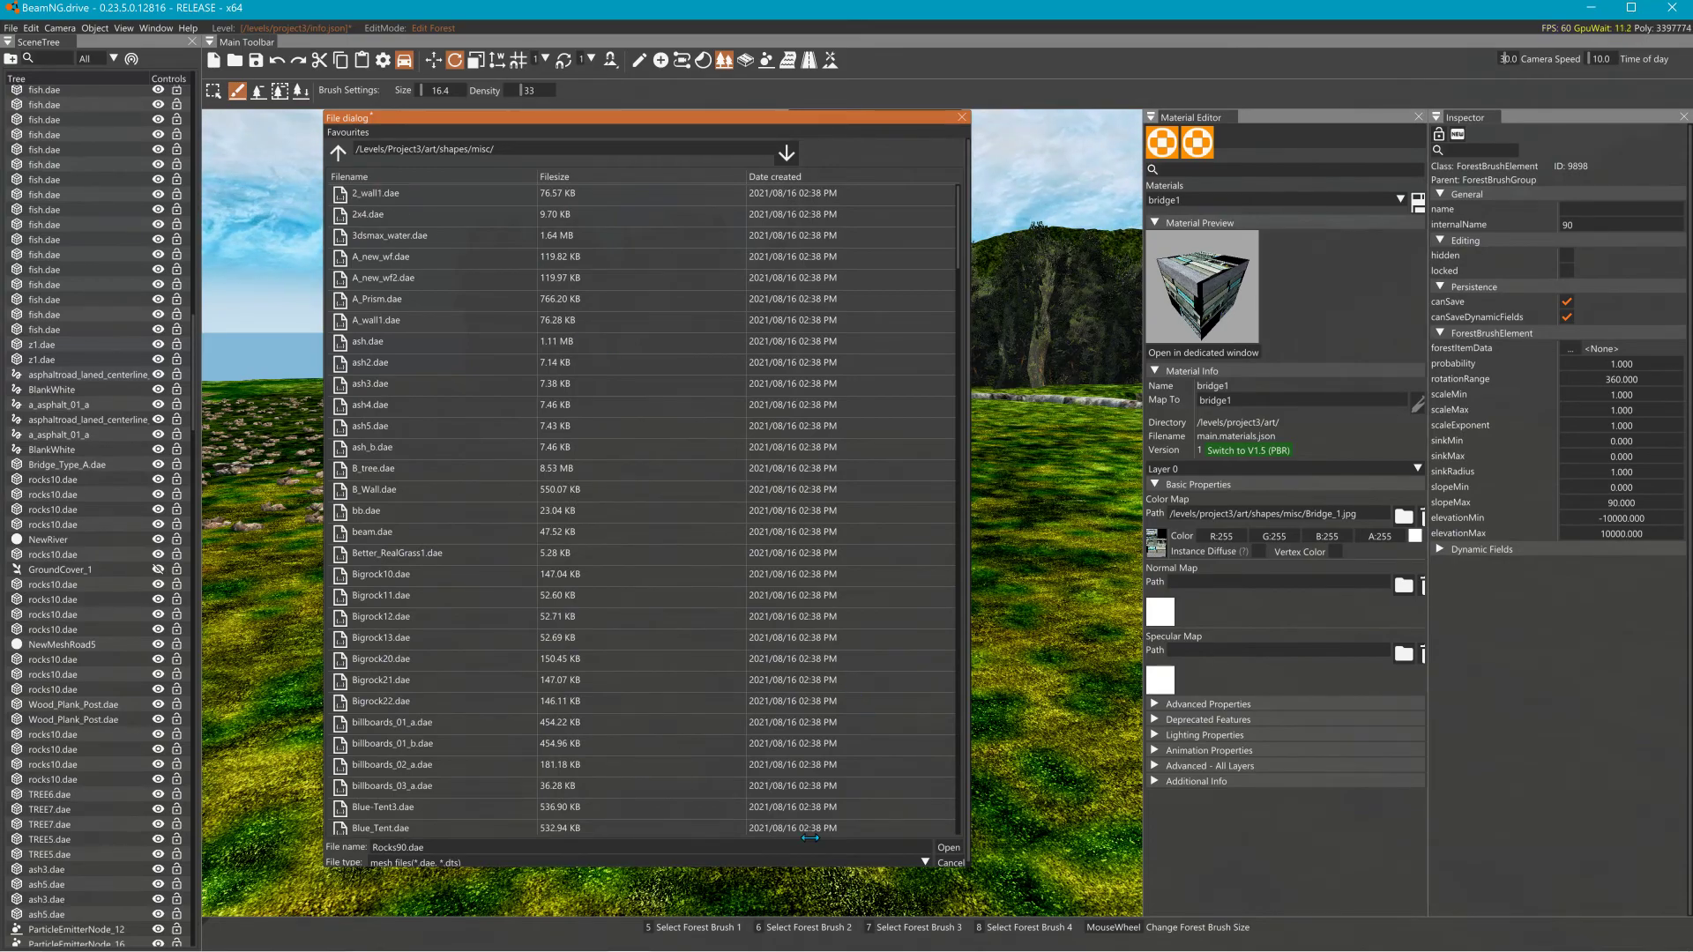
click(949, 848)
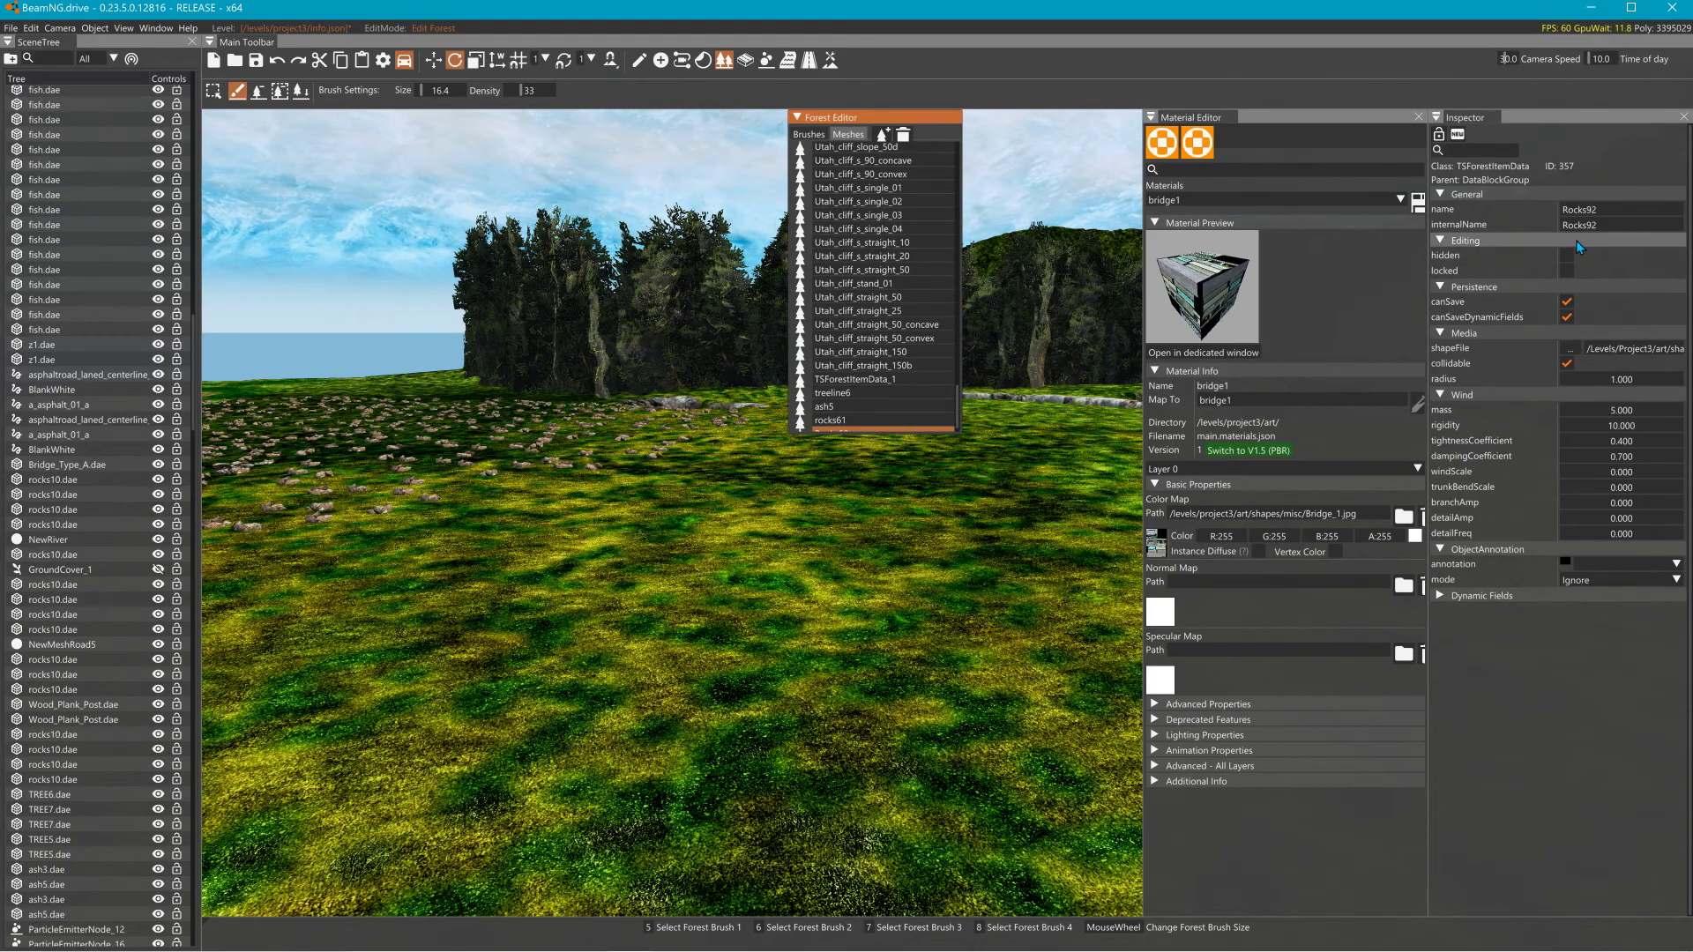
scroll(883, 353, down, 1)
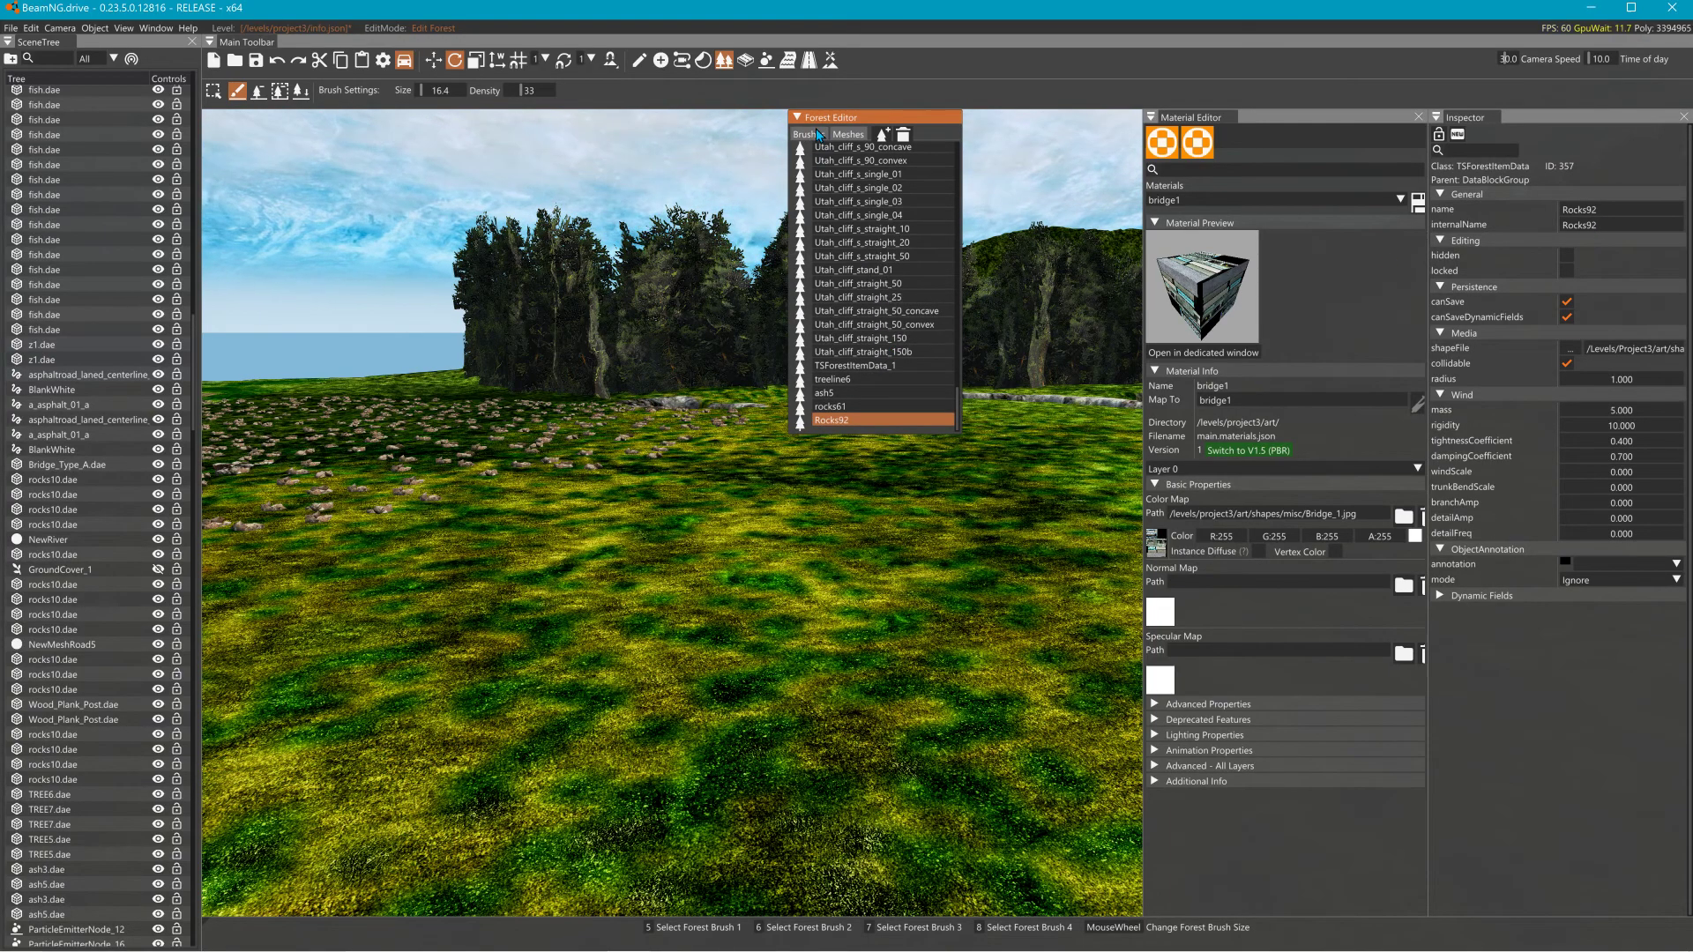
Assign the Rocks92 mesh as the forest item data of brush element 90.
click(809, 135)
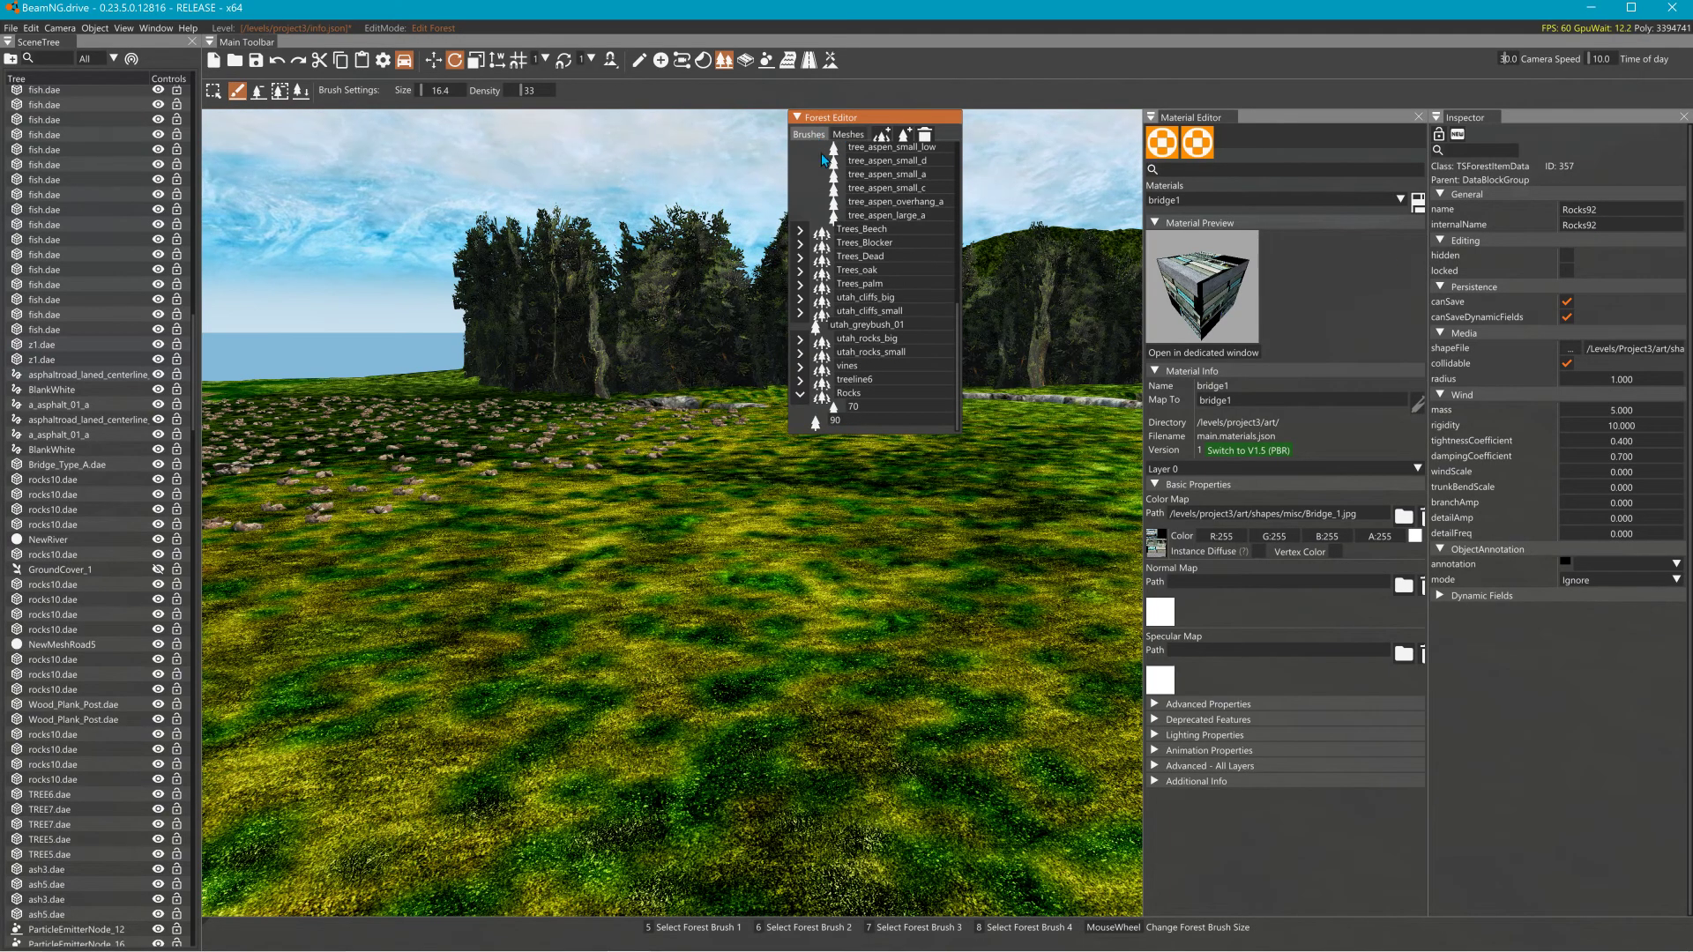
click(852, 419)
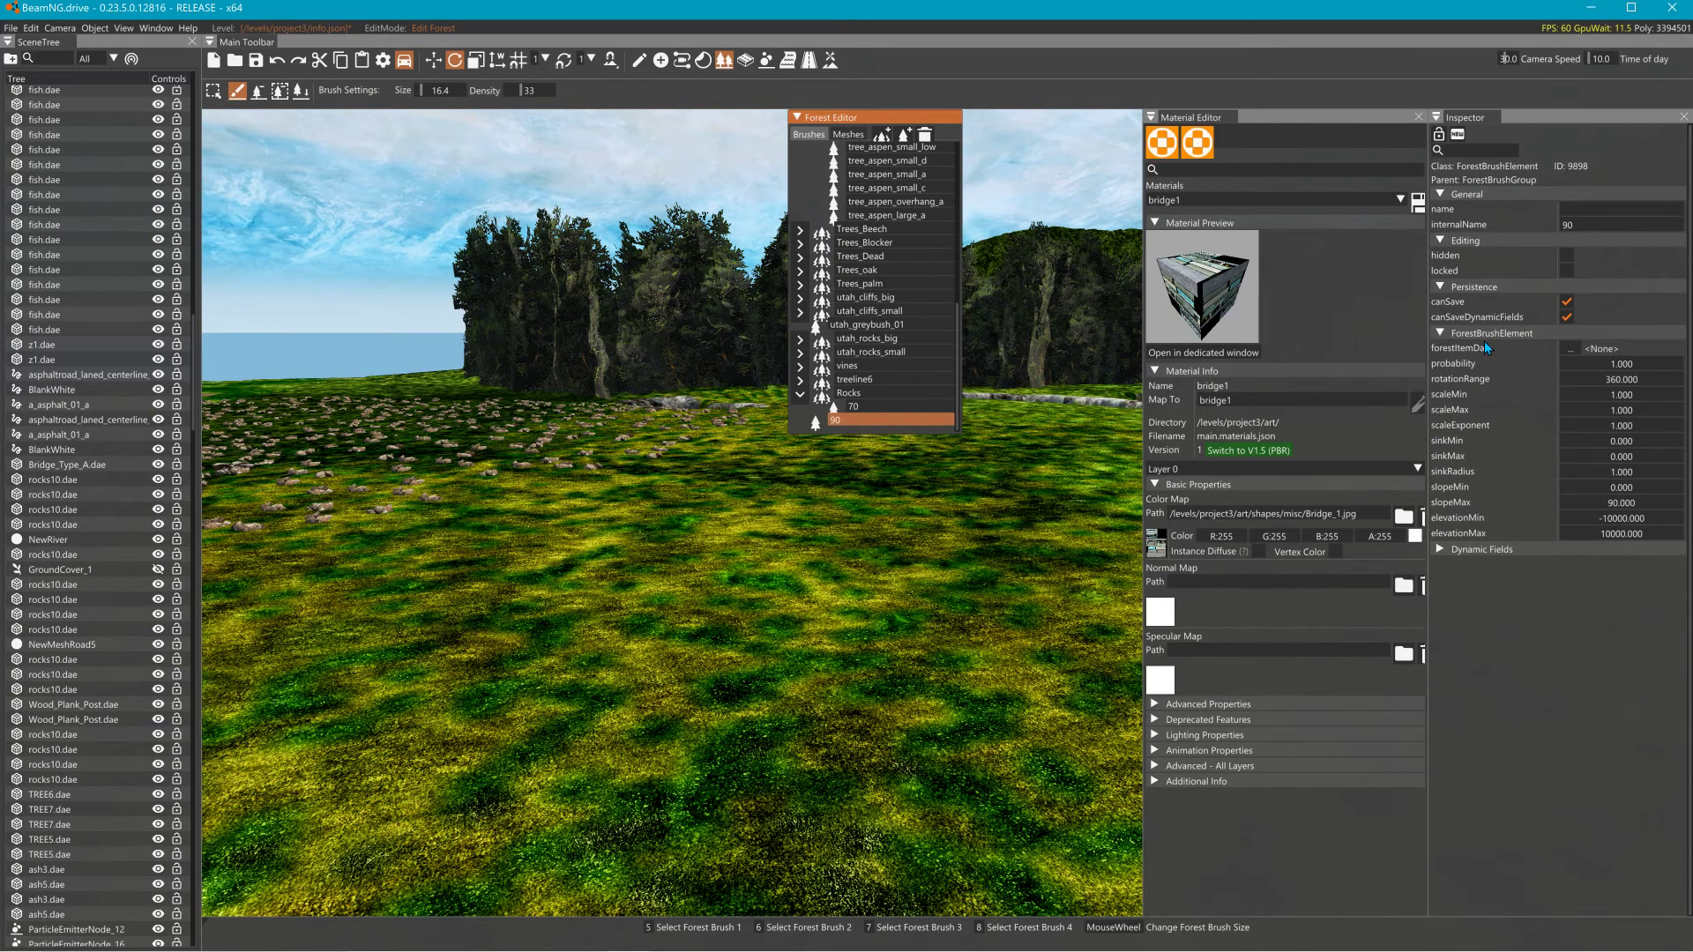
click(1570, 347)
scroll(1537, 464, down, 2)
scroll(1536, 465, up, 5)
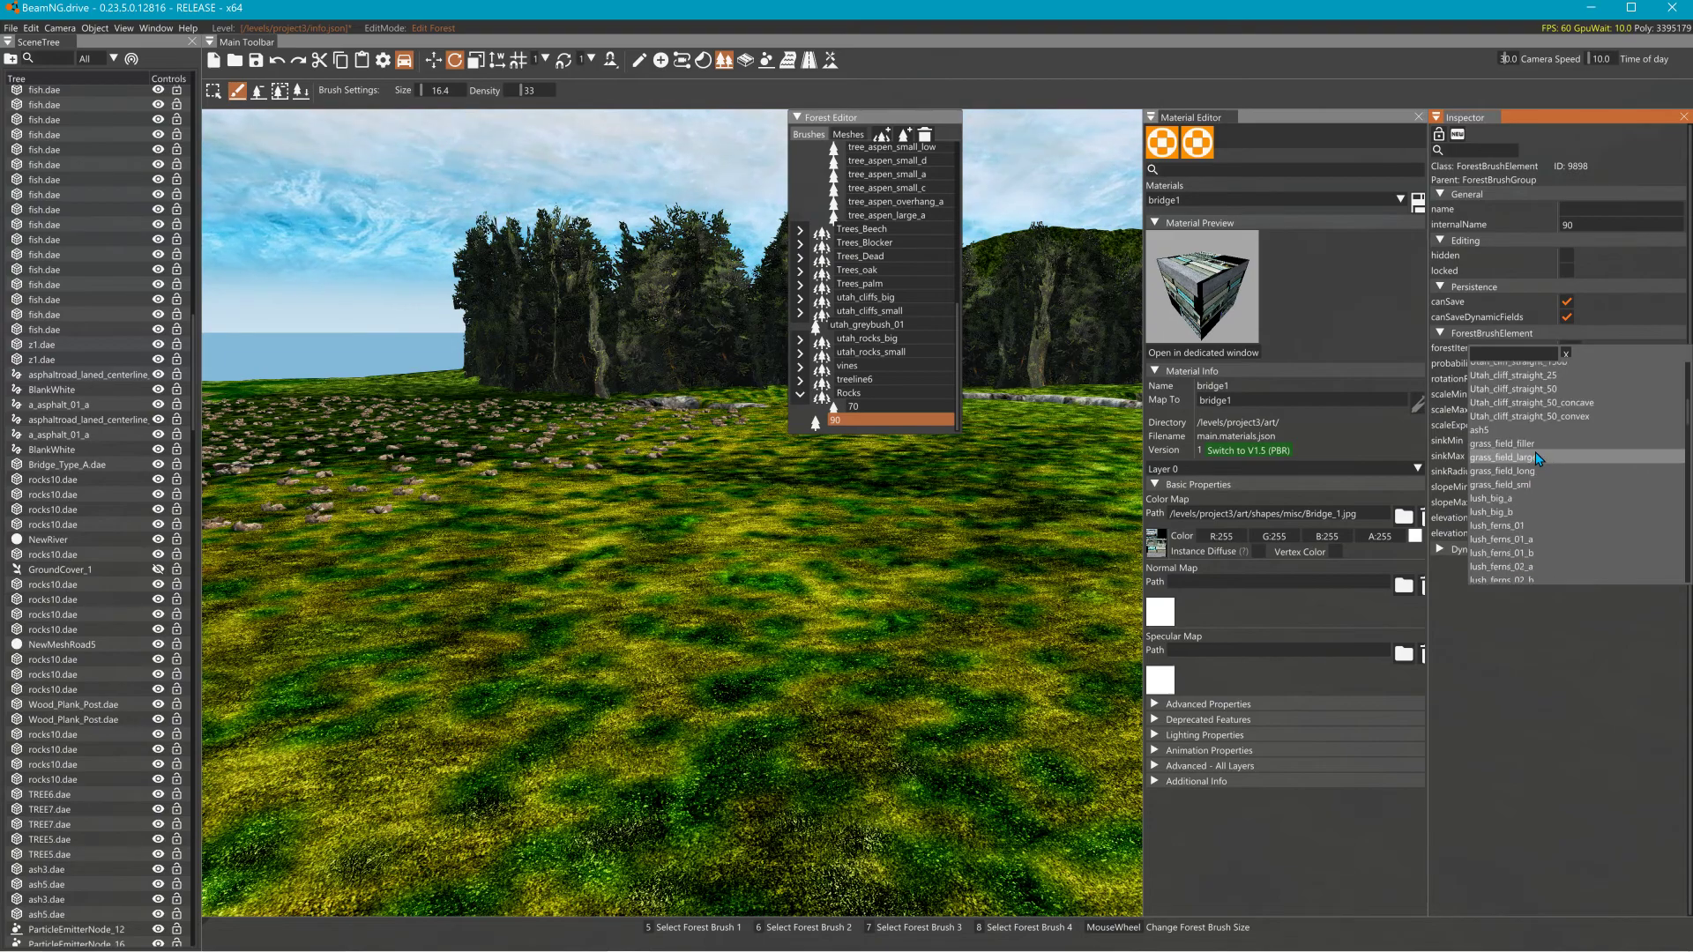
scroll(1536, 458, up, 3)
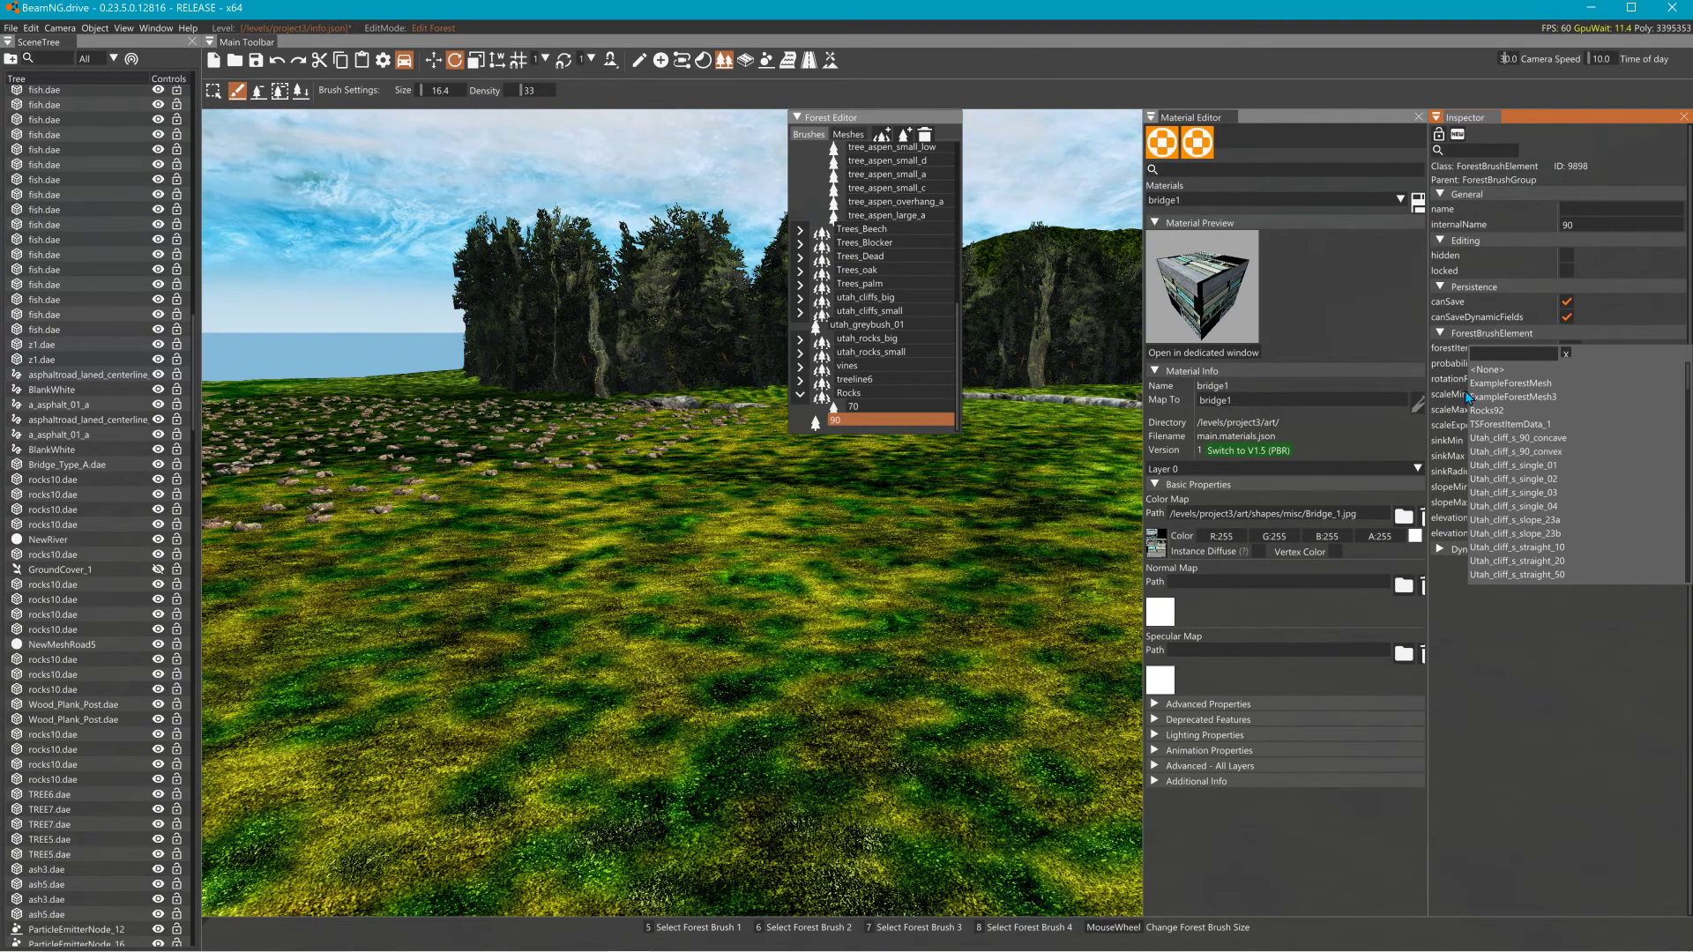
click(1478, 411)
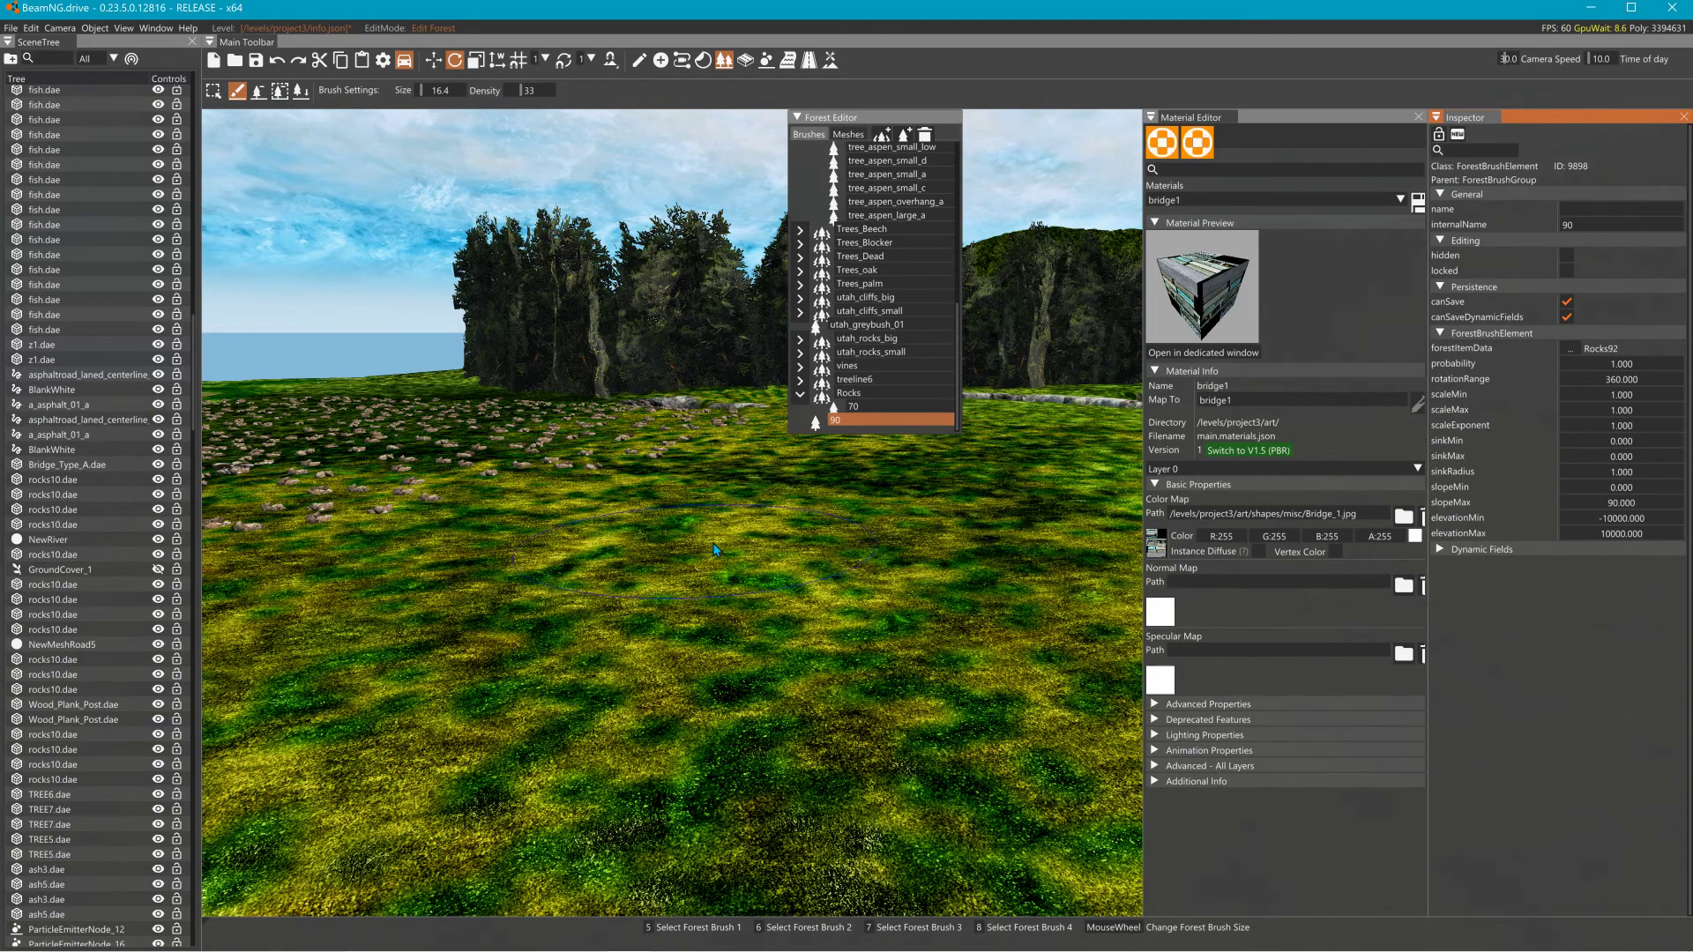
Paint two clusters of brown boulders on the grassy field in front of the trees with brush element 90.
click(797, 517)
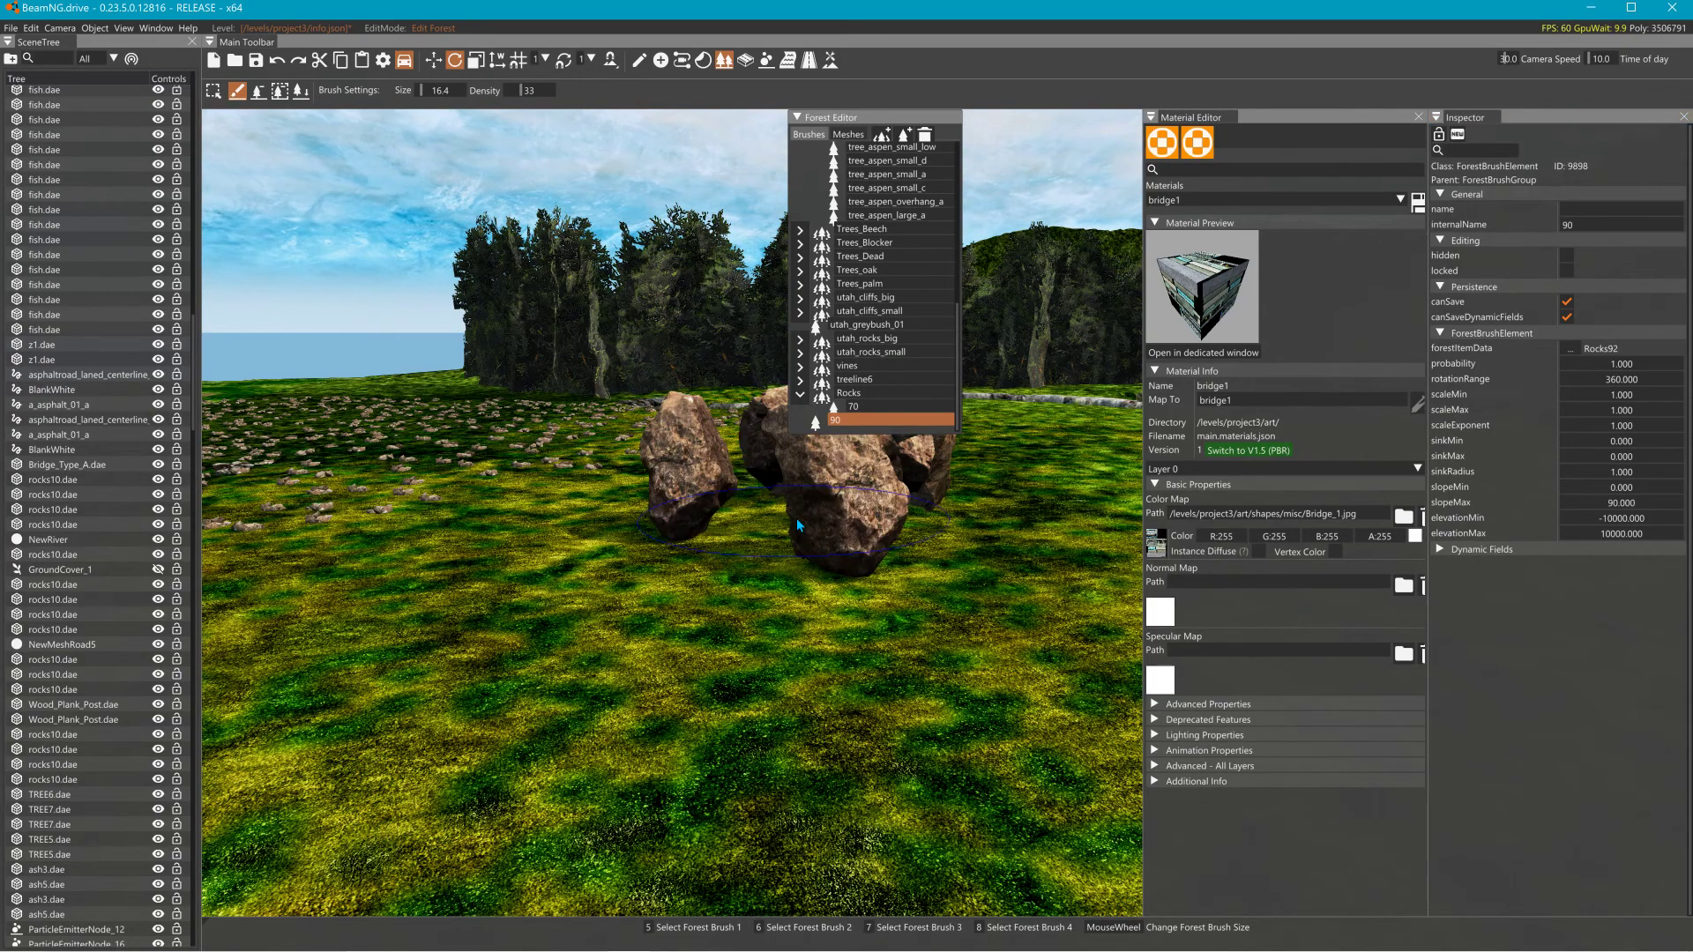
right_drag(796, 517, 970, 485)
click(812, 515)
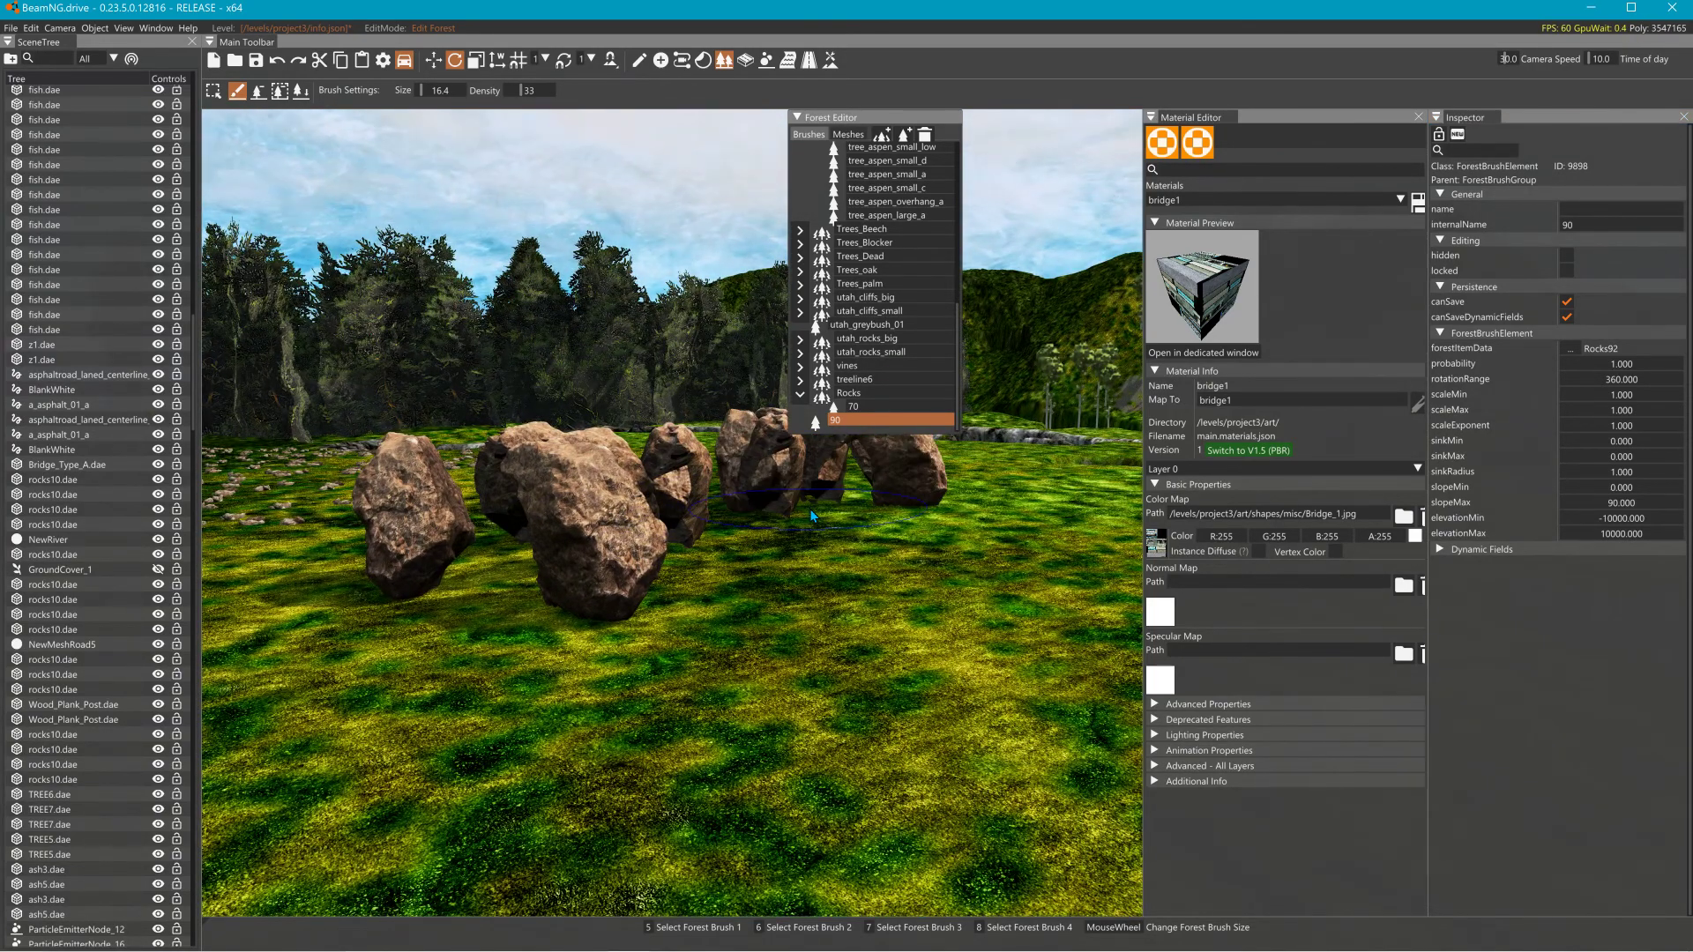
key(w)
right_drag(804, 535, 873, 515)
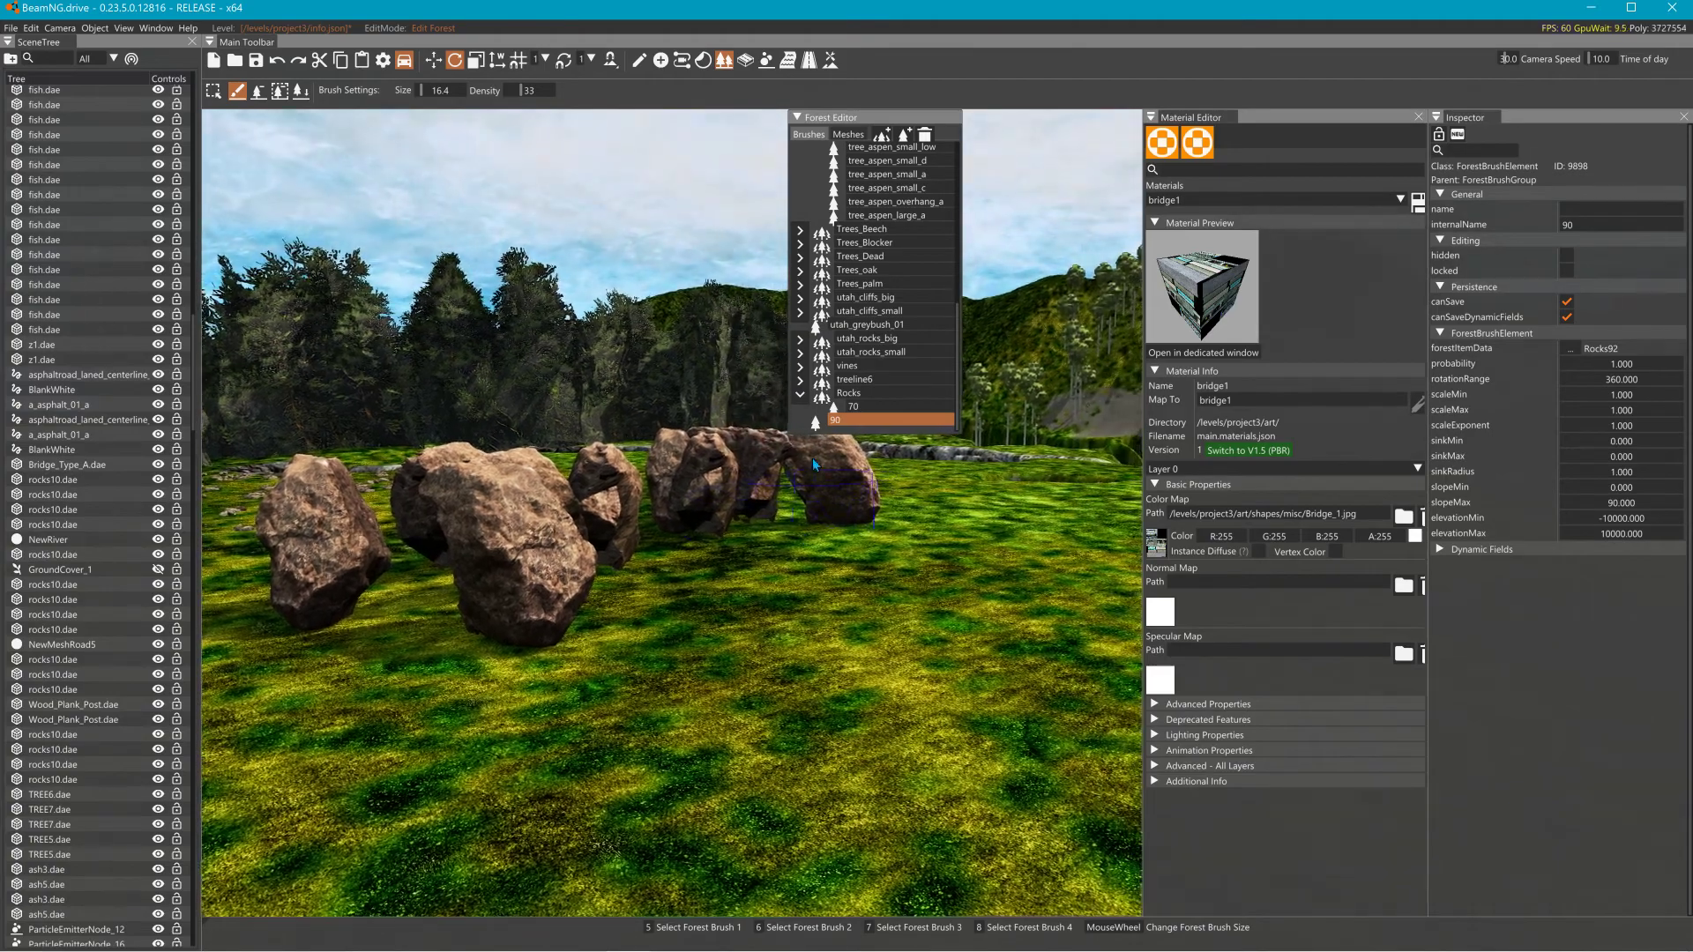
Paint flat grey stones on the grass on both sides of the boulders with the Rocks brush.
click(849, 394)
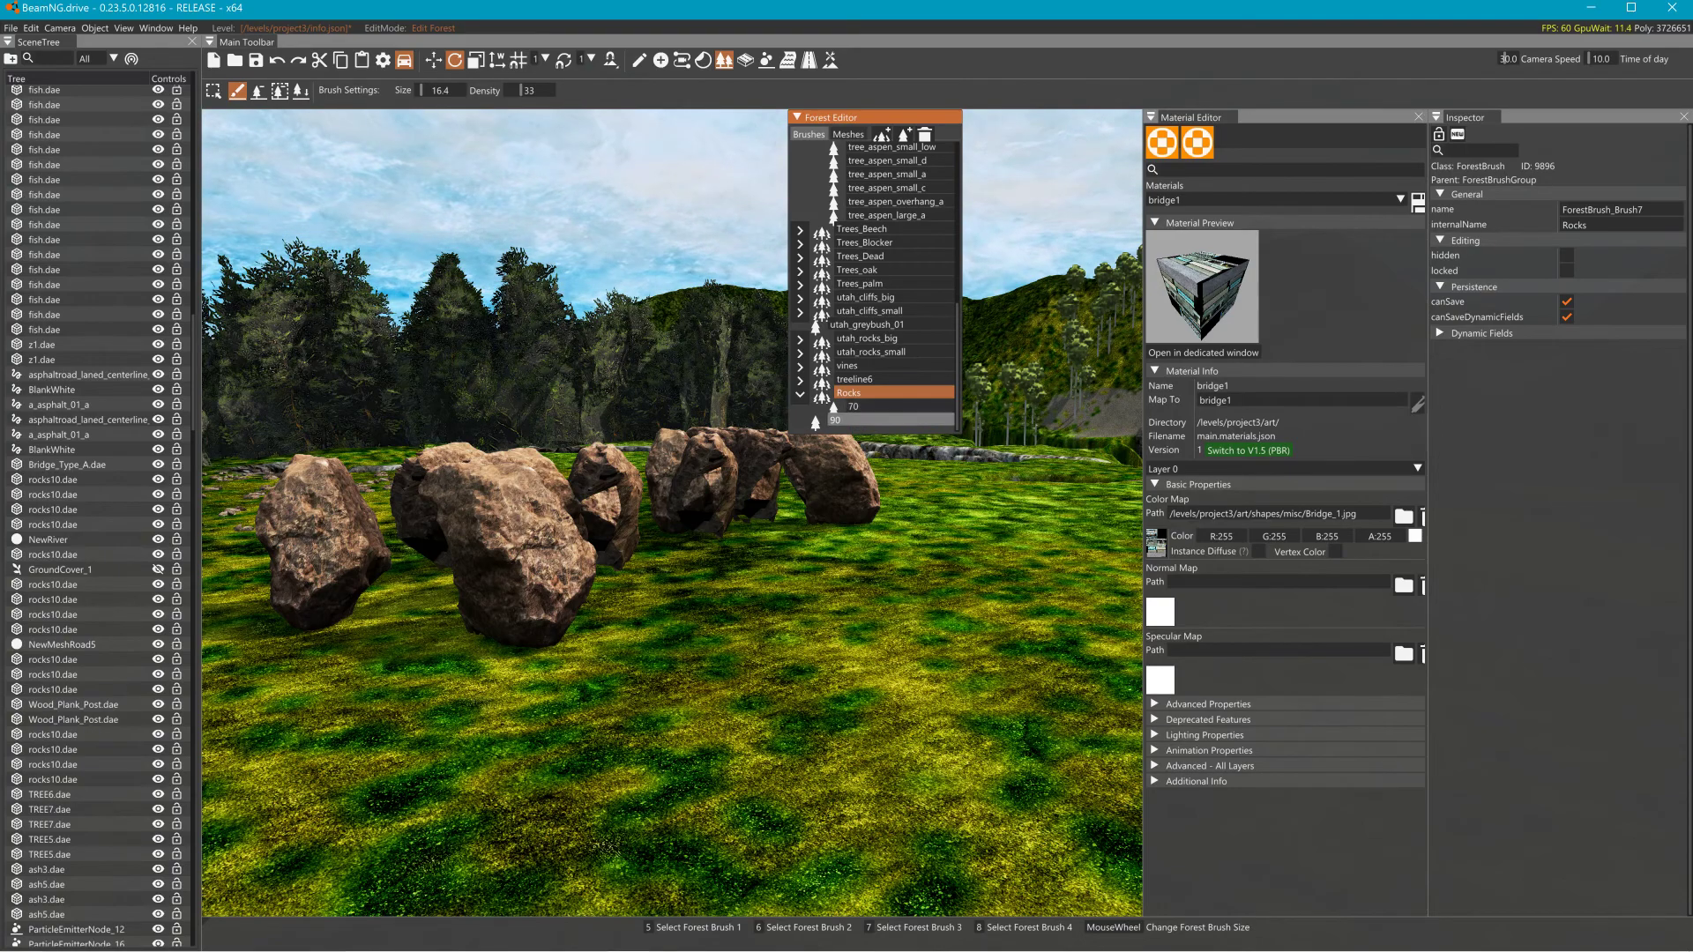
drag(955, 510, 808, 579)
right_drag(807, 579, 553, 571)
mouse_move(553, 570)
mouse_down()
mouse_move(441, 528)
mouse_move(578, 603)
mouse_up()
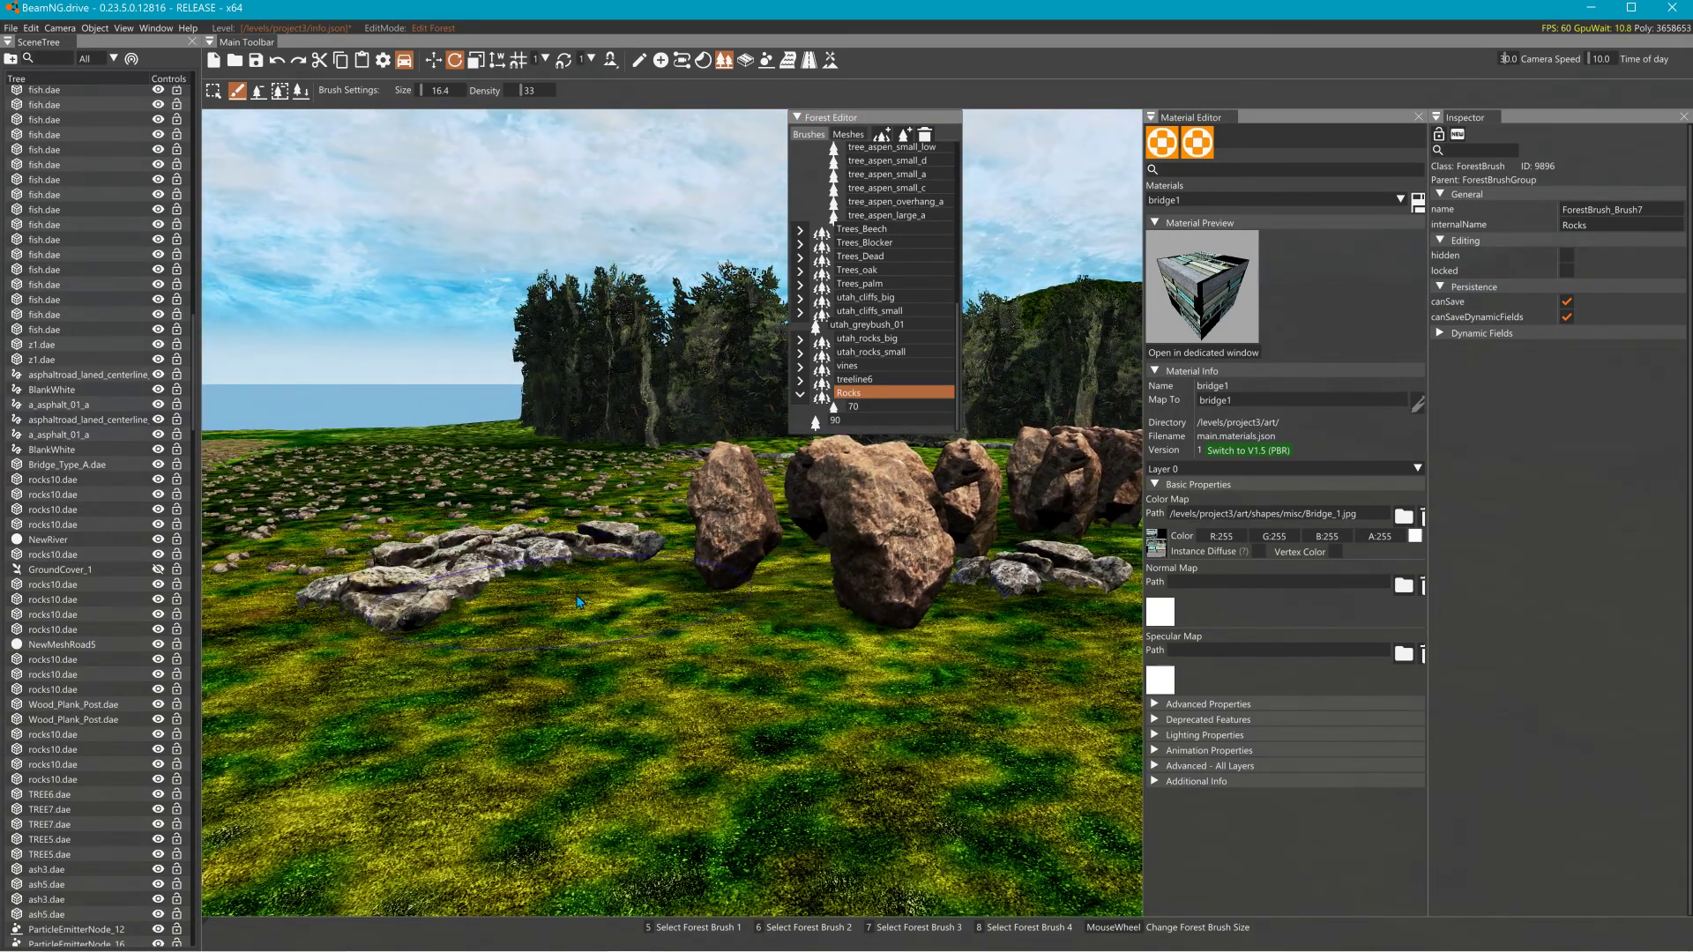
right_drag(798, 458, 860, 458)
key(s)
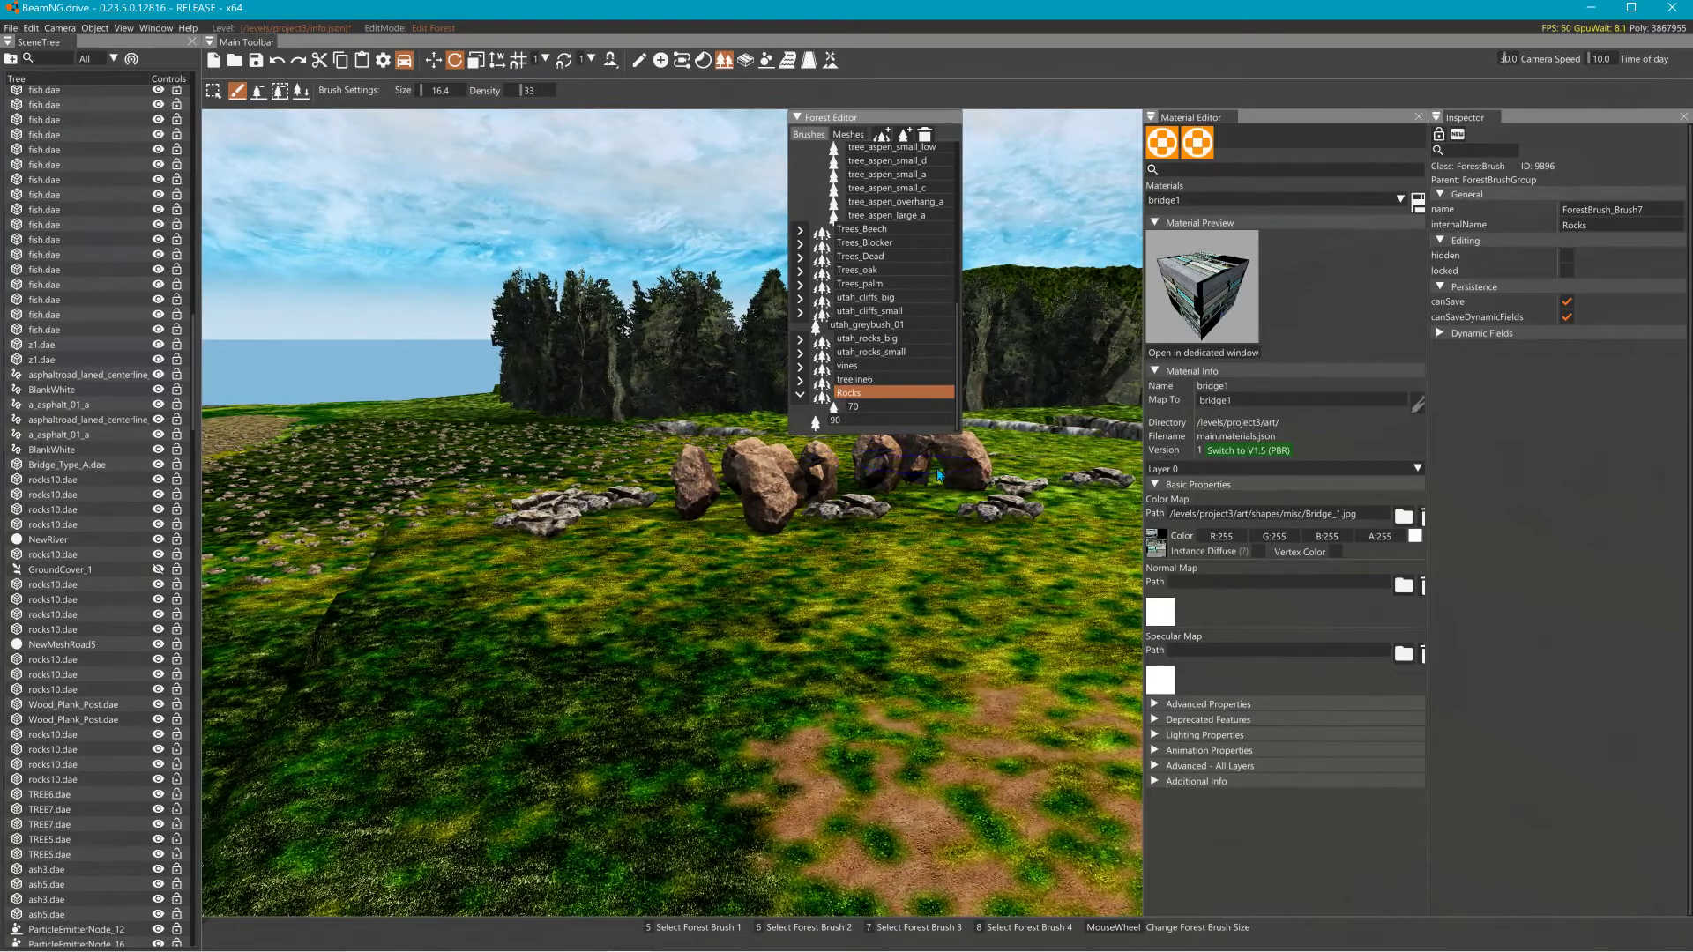
Enlarge the brush size to 42.4, paint more flat stones with the Rocks brush and add boulders behind them with element 90.
click(875, 407)
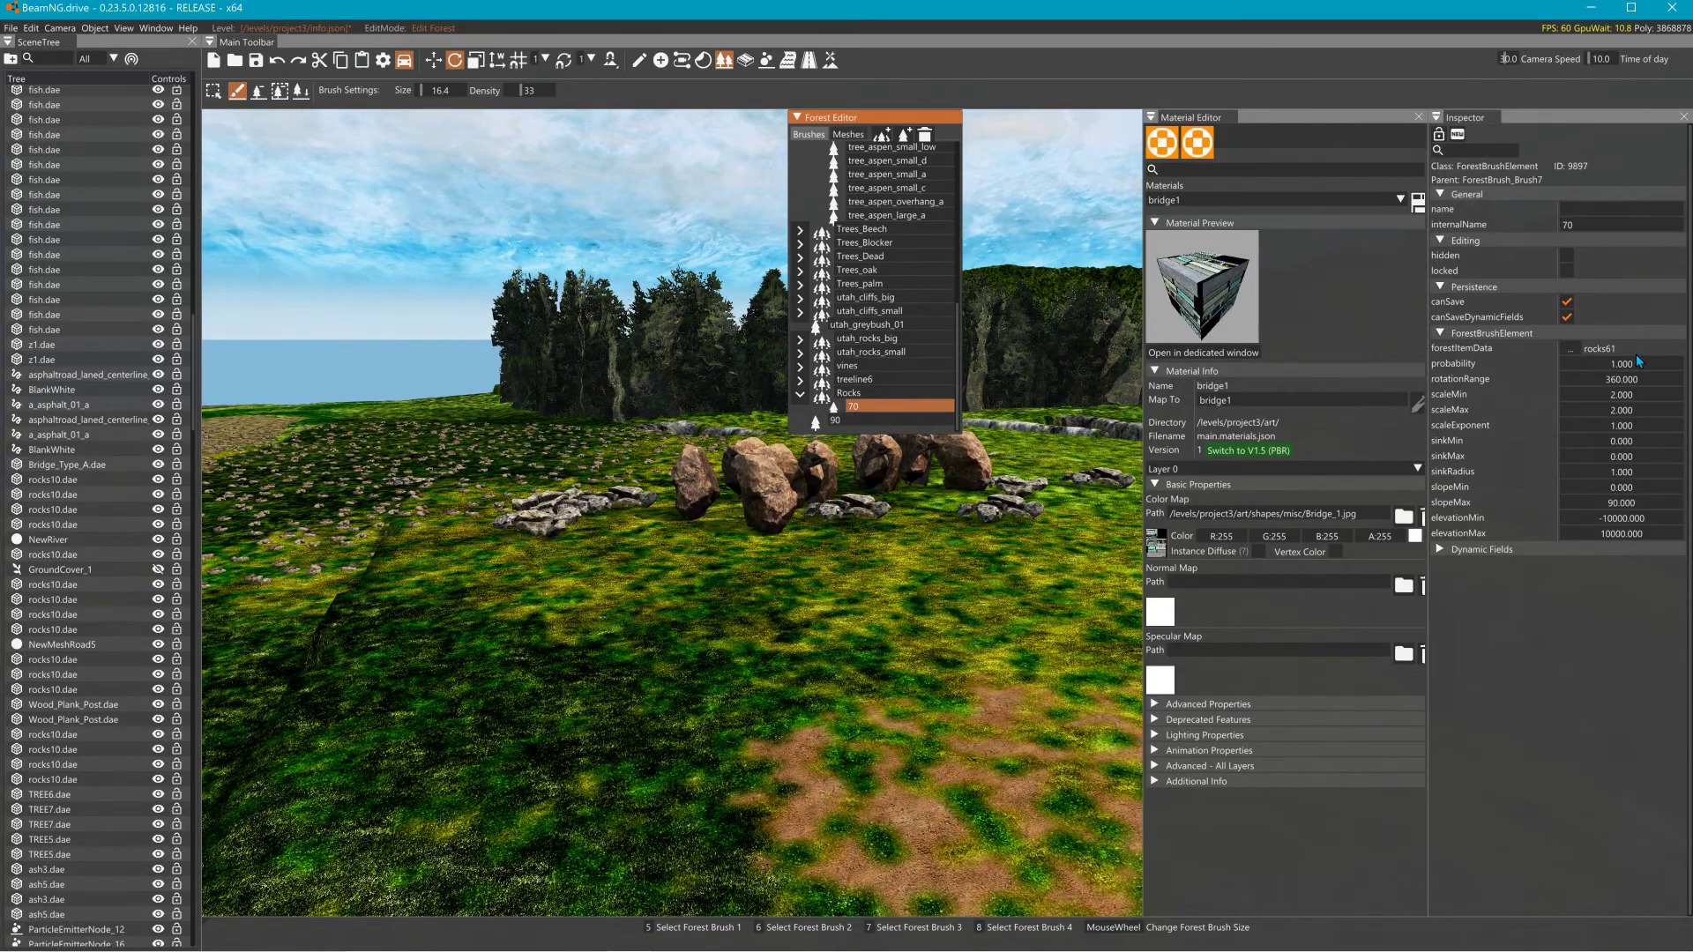
click(897, 421)
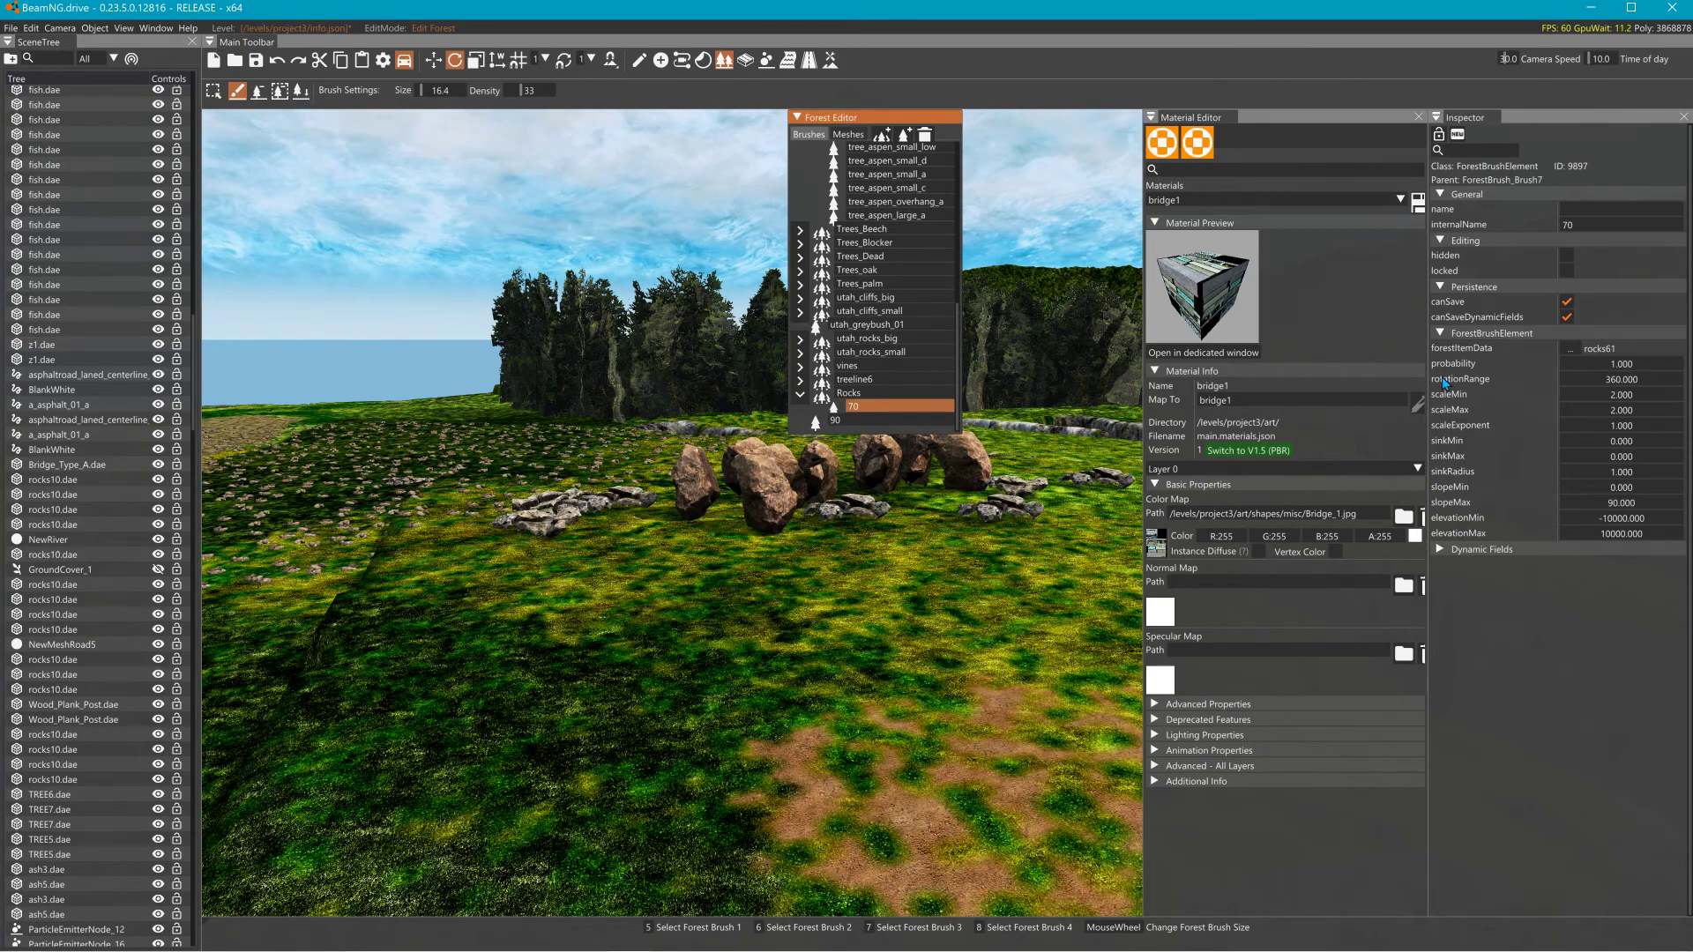
click(847, 394)
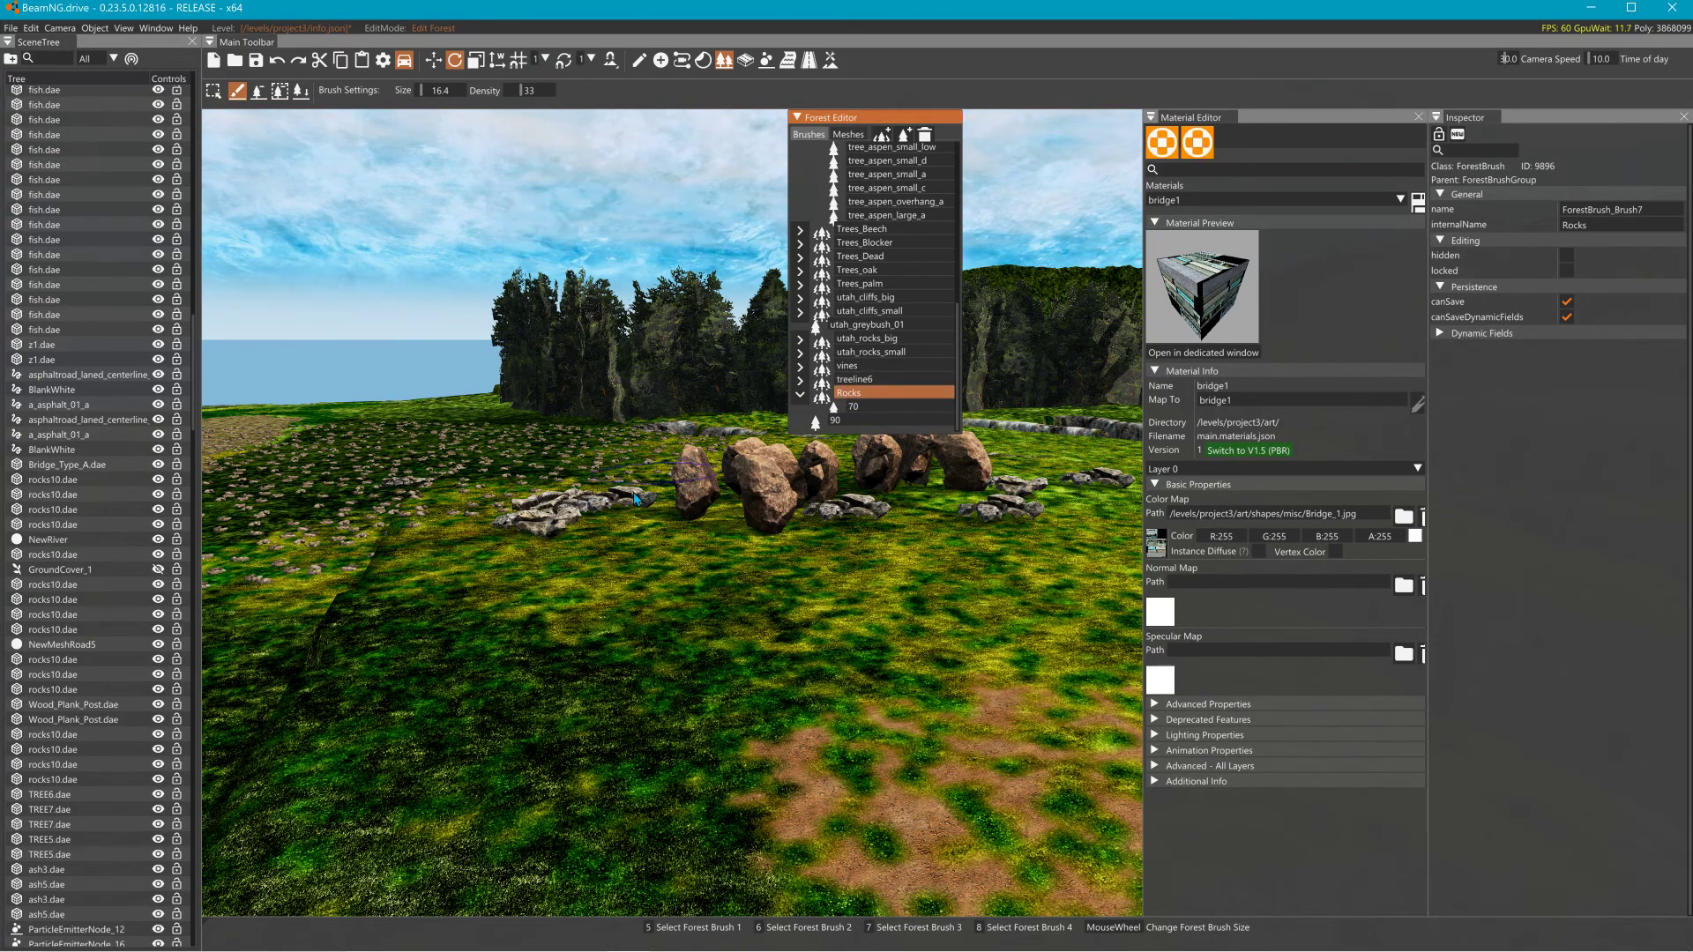
scroll(587, 567, up, 3)
click(600, 568)
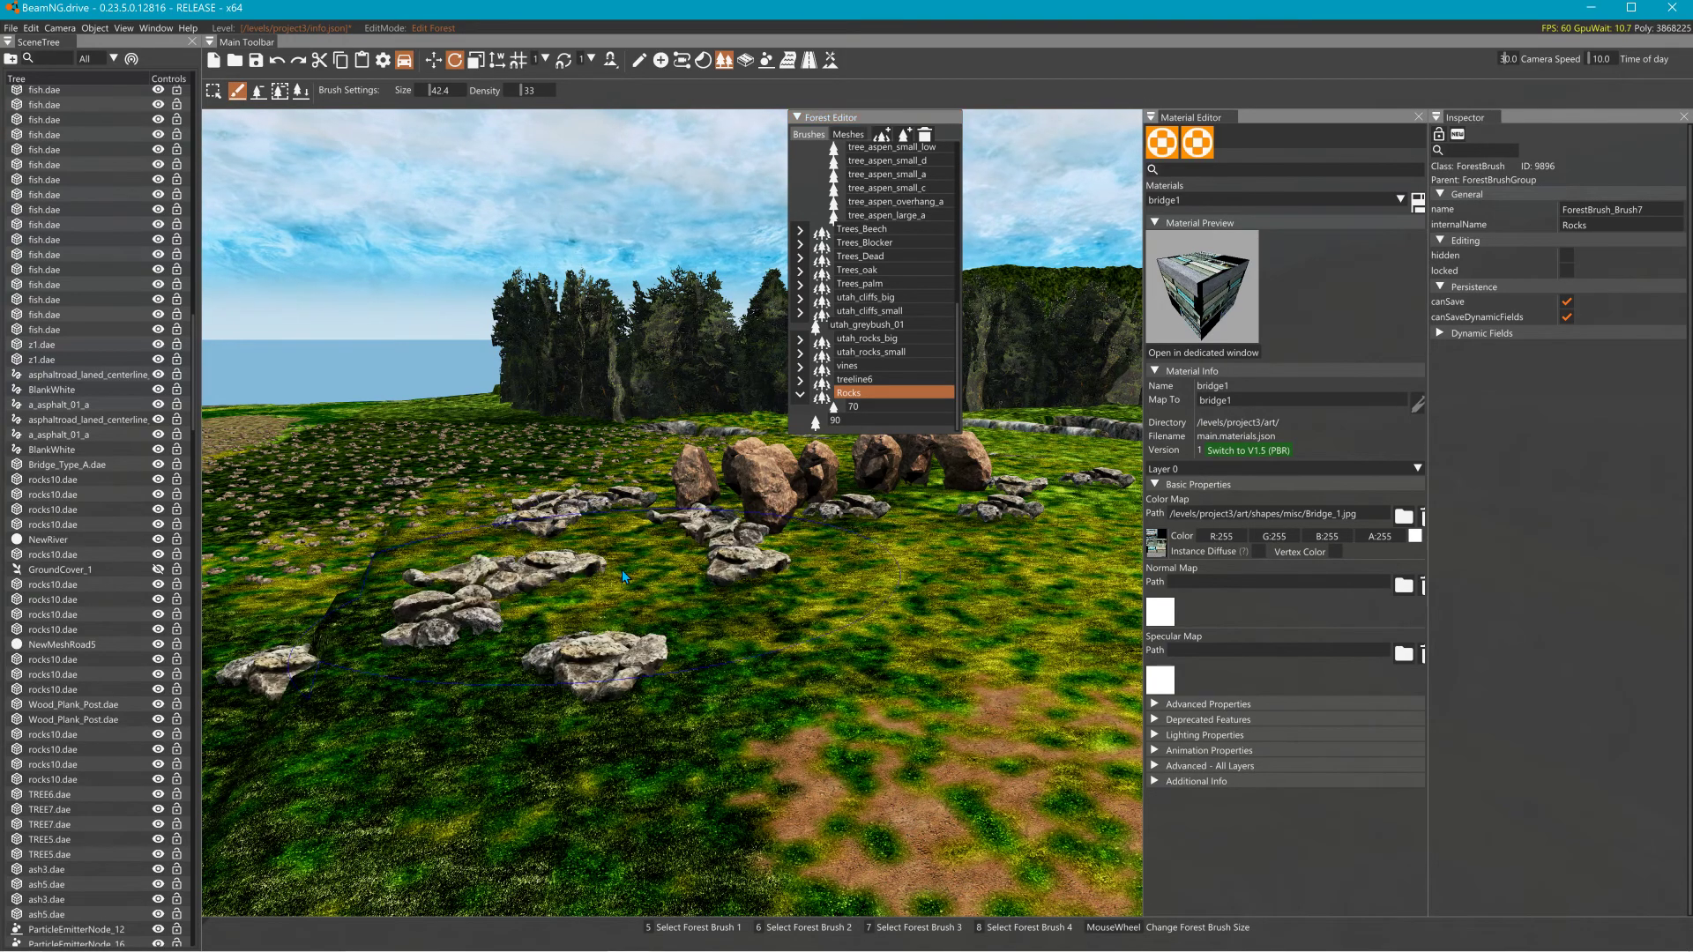
click(804, 573)
click(589, 494)
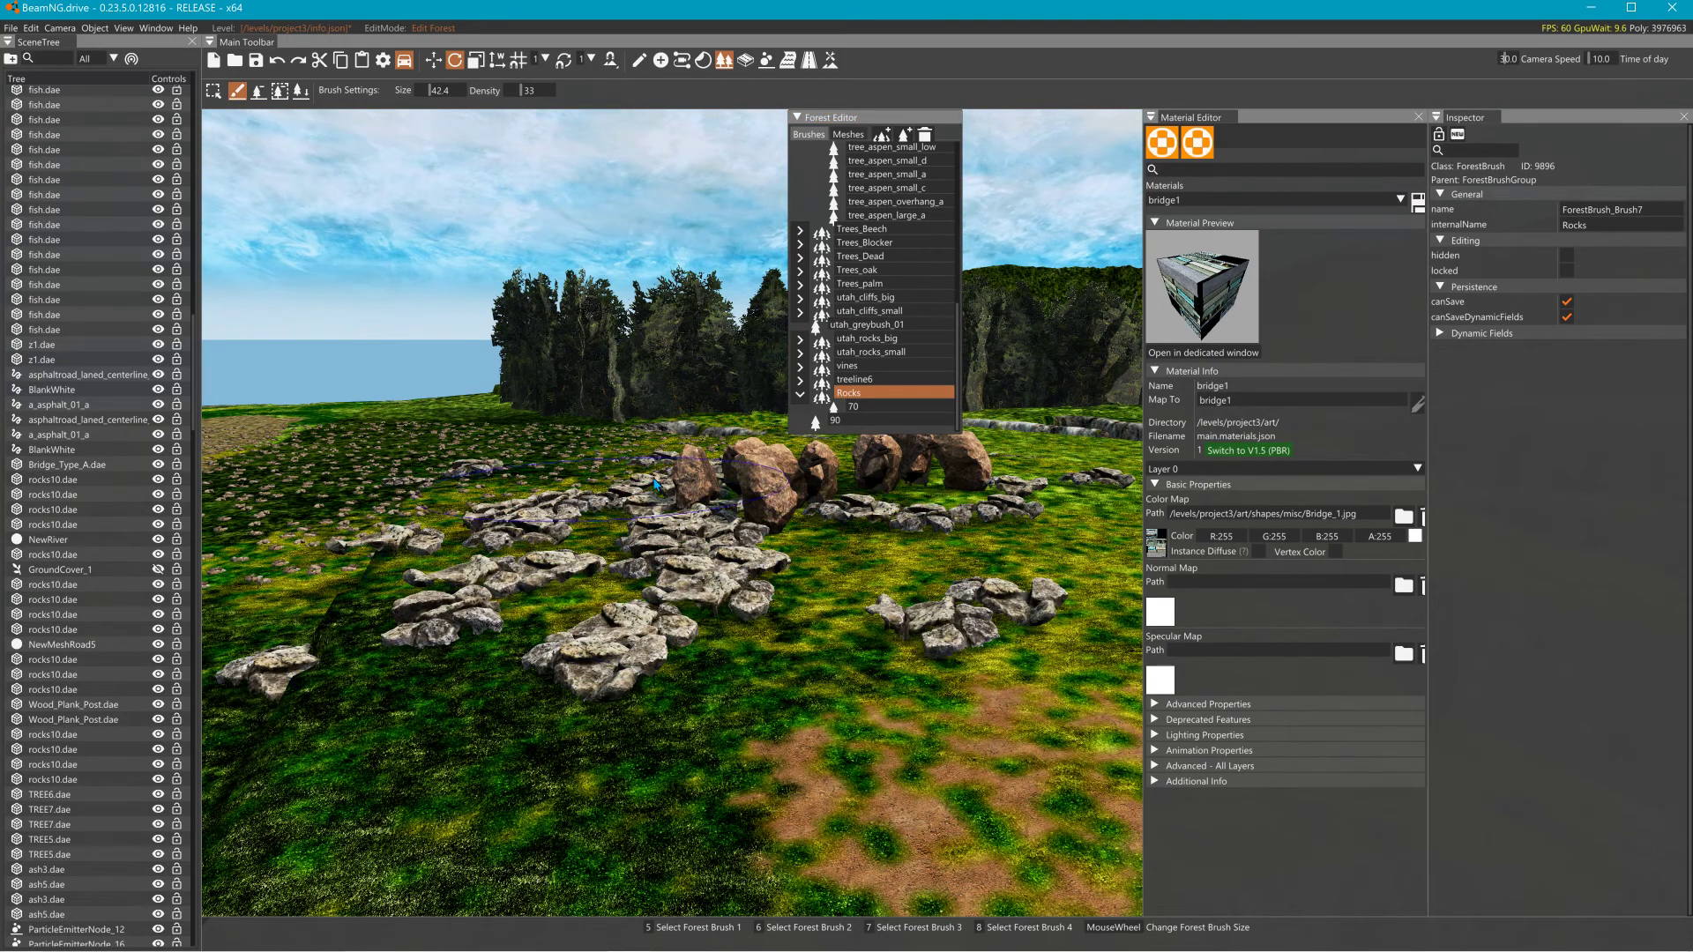
click(849, 420)
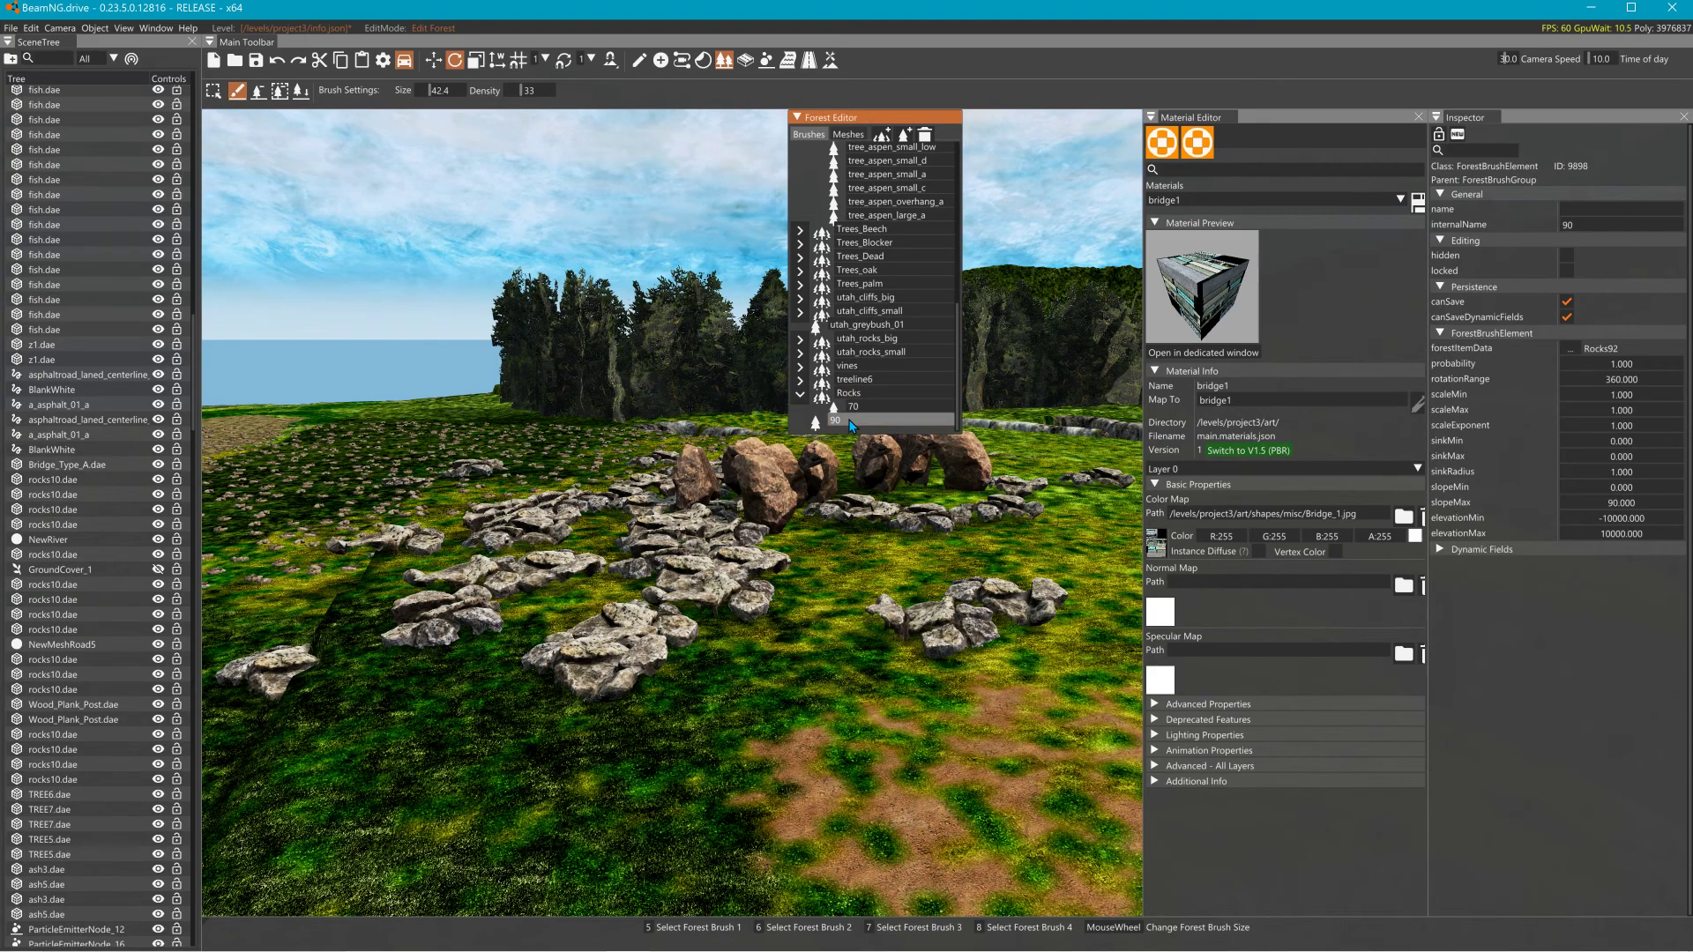
click(615, 465)
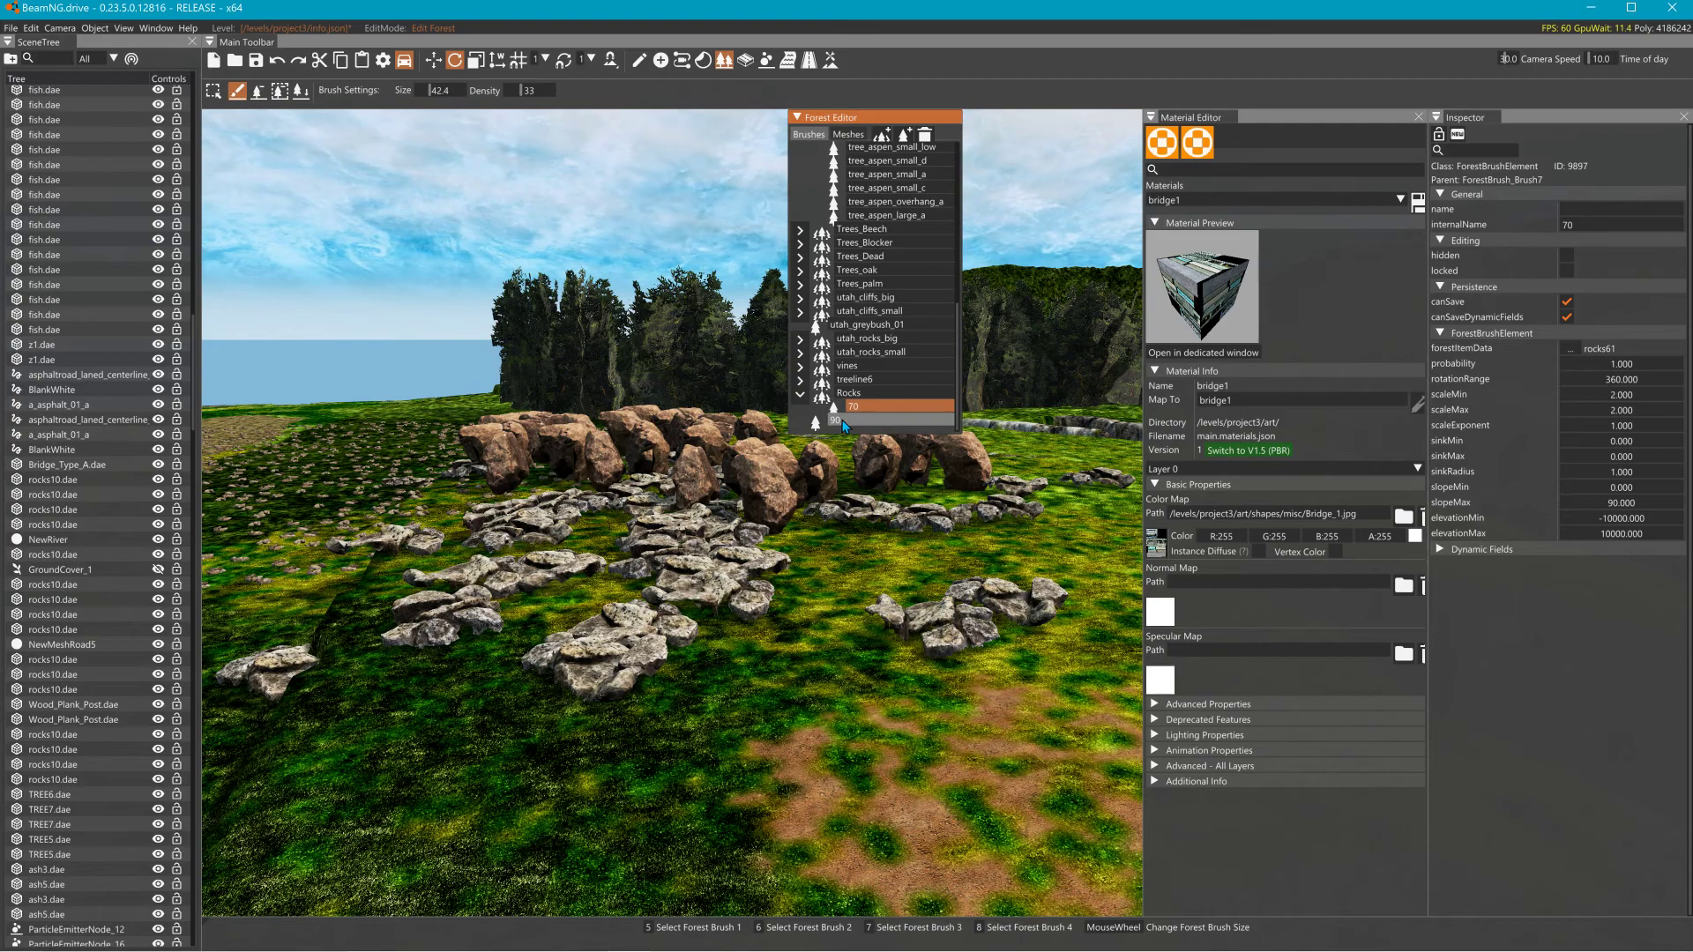
Enlarge the Forest Editor's brush list and delete element 90, which sits outside the Rocks brush.
click(800, 395)
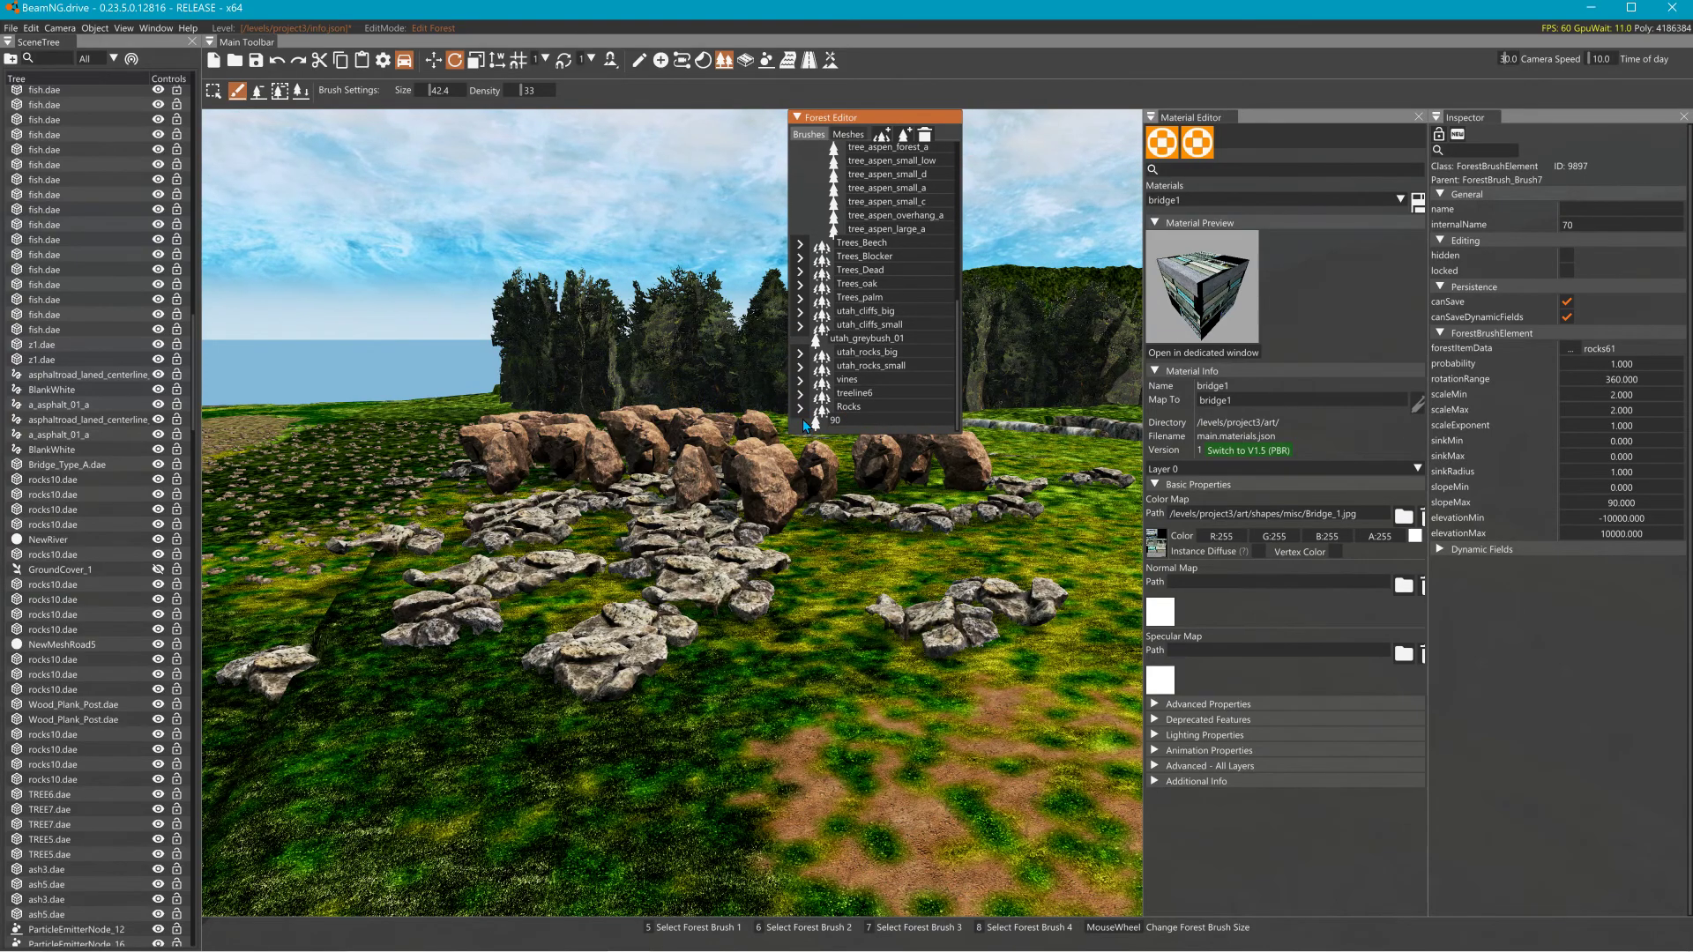
drag(872, 445, 877, 534)
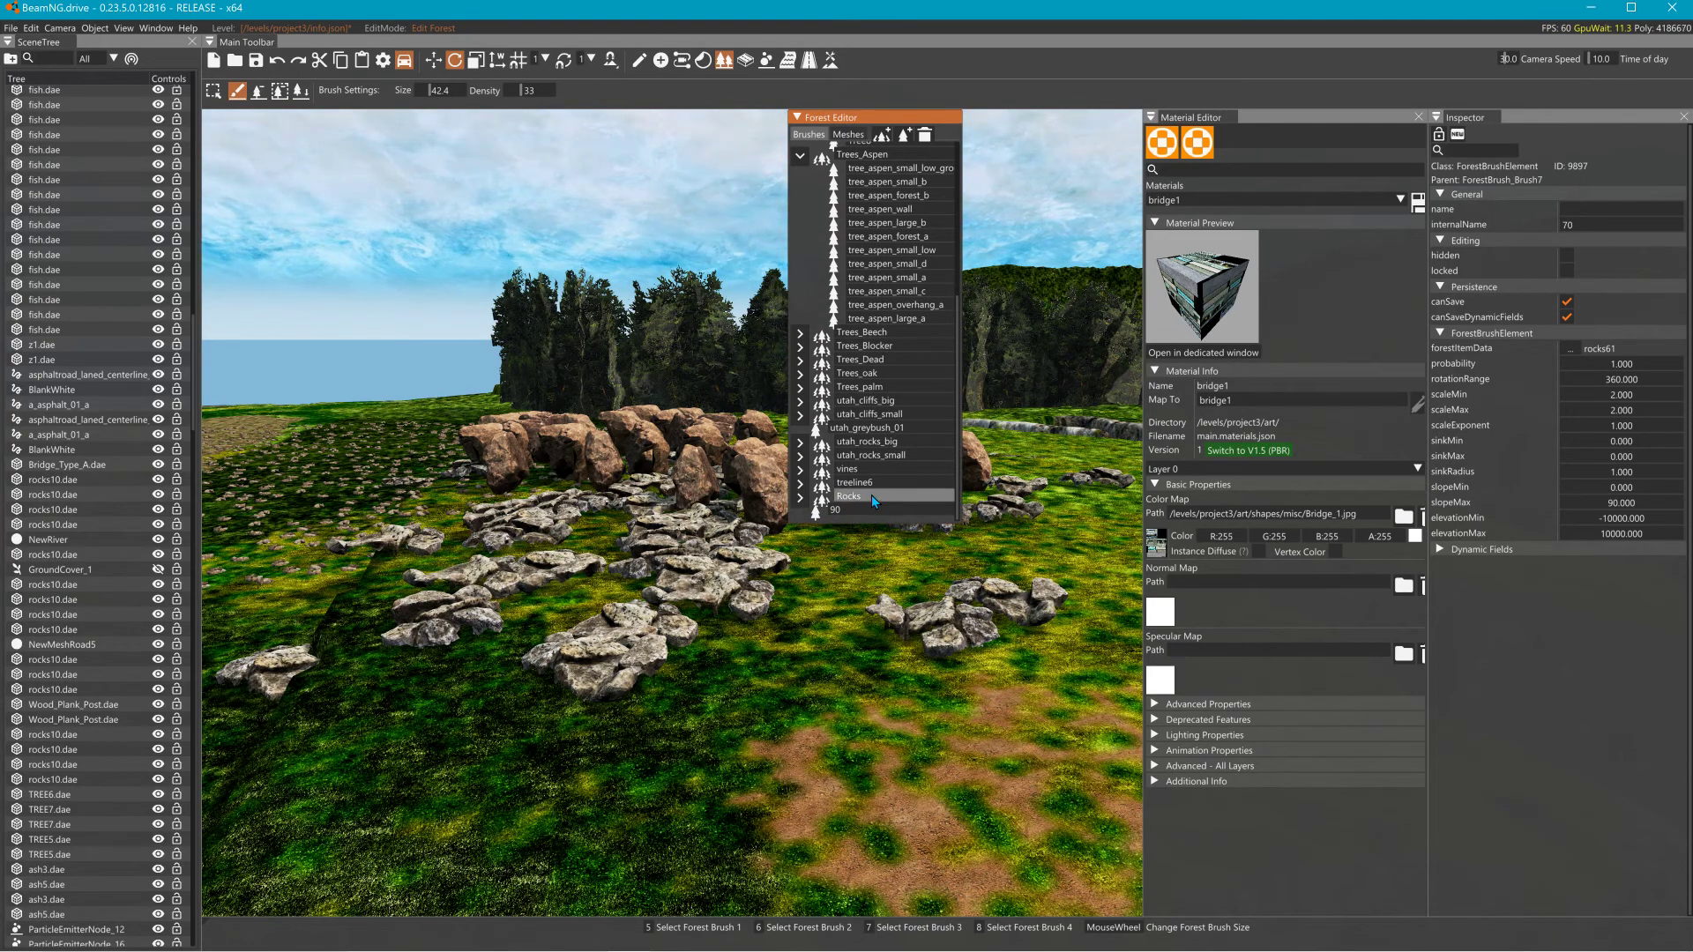
click(799, 496)
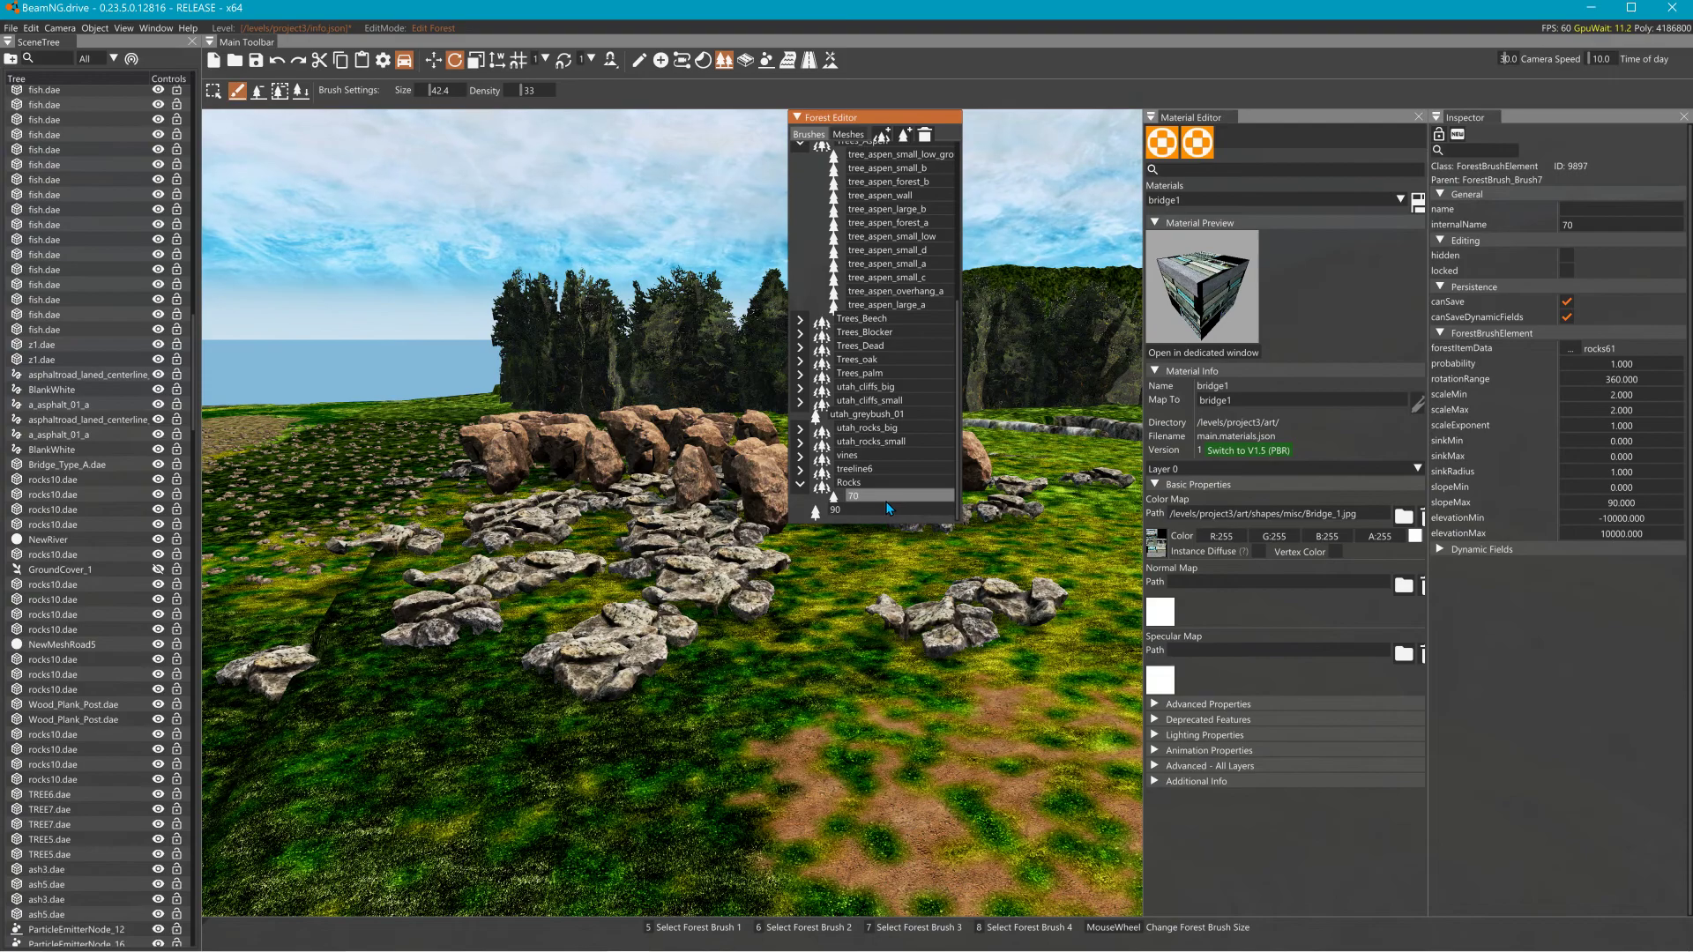
click(858, 510)
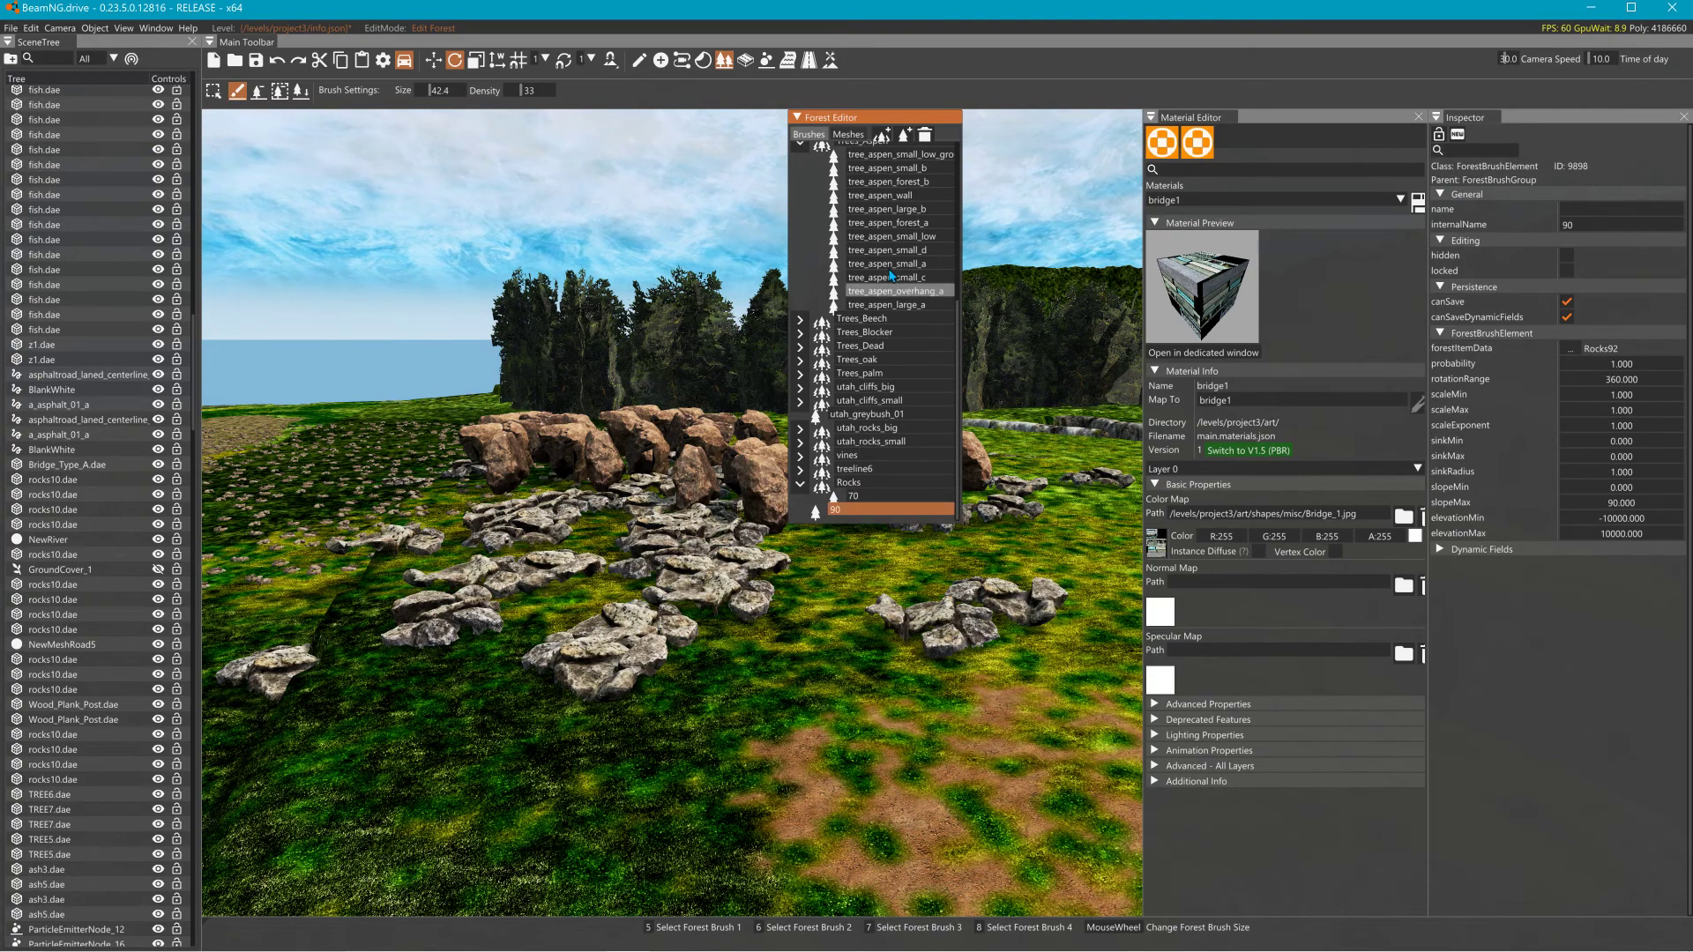
key(Delete)
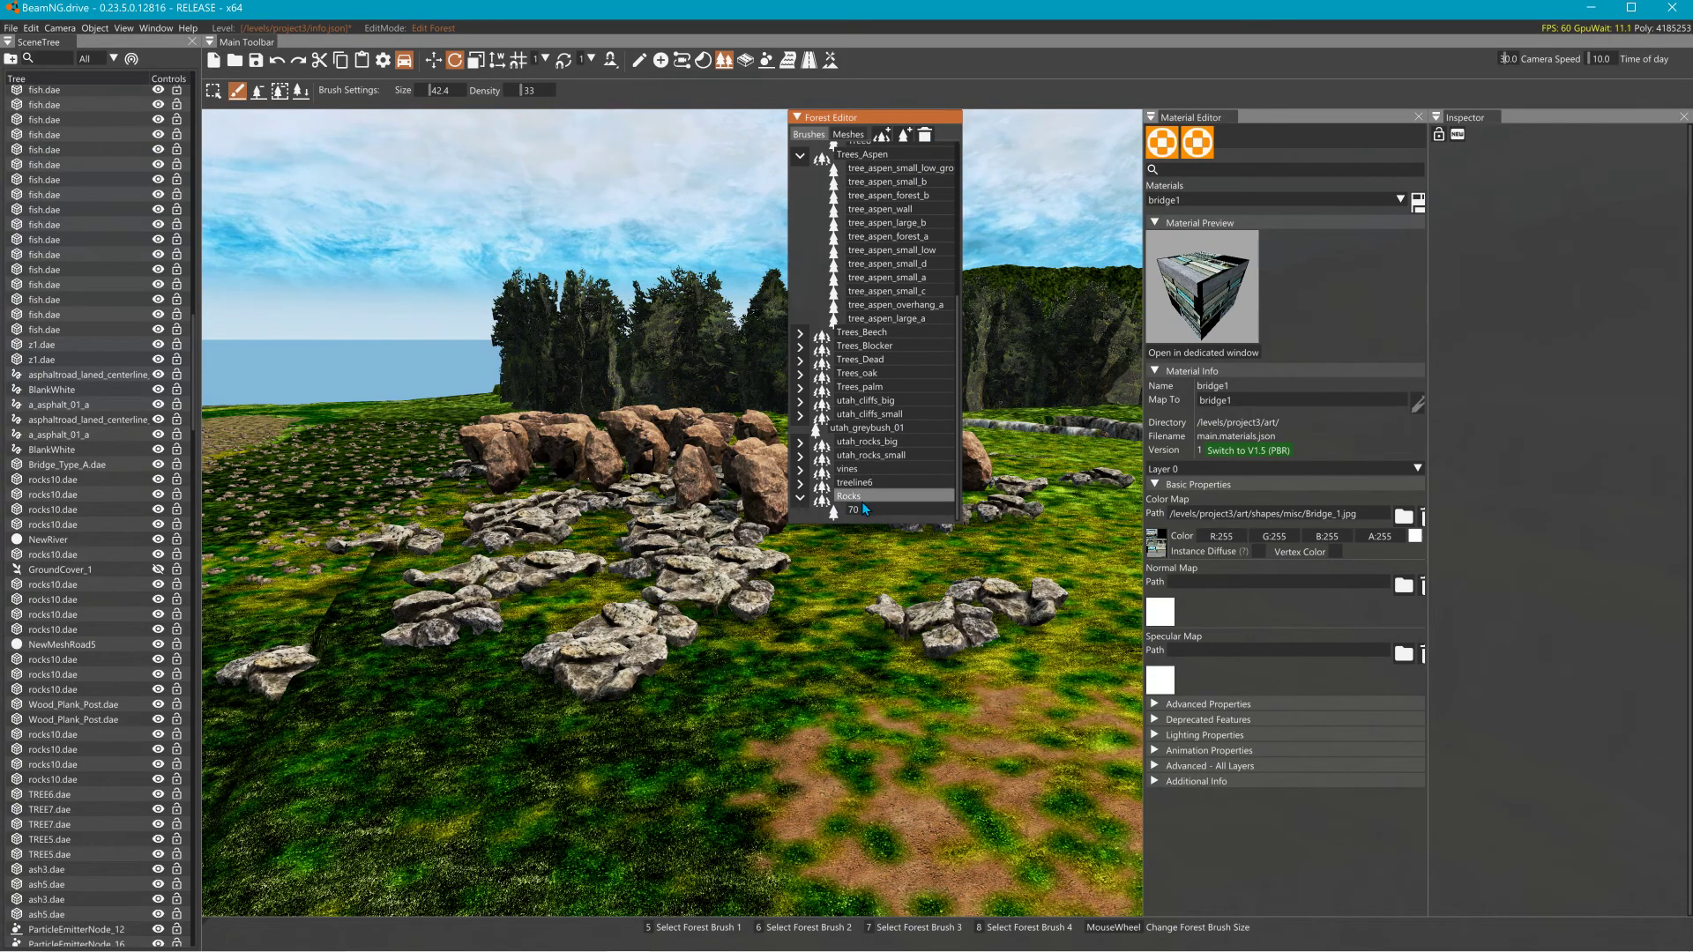
Add a new element inside the Rocks brush, name it 90 and assign it the Rocks92 mesh.
click(853, 496)
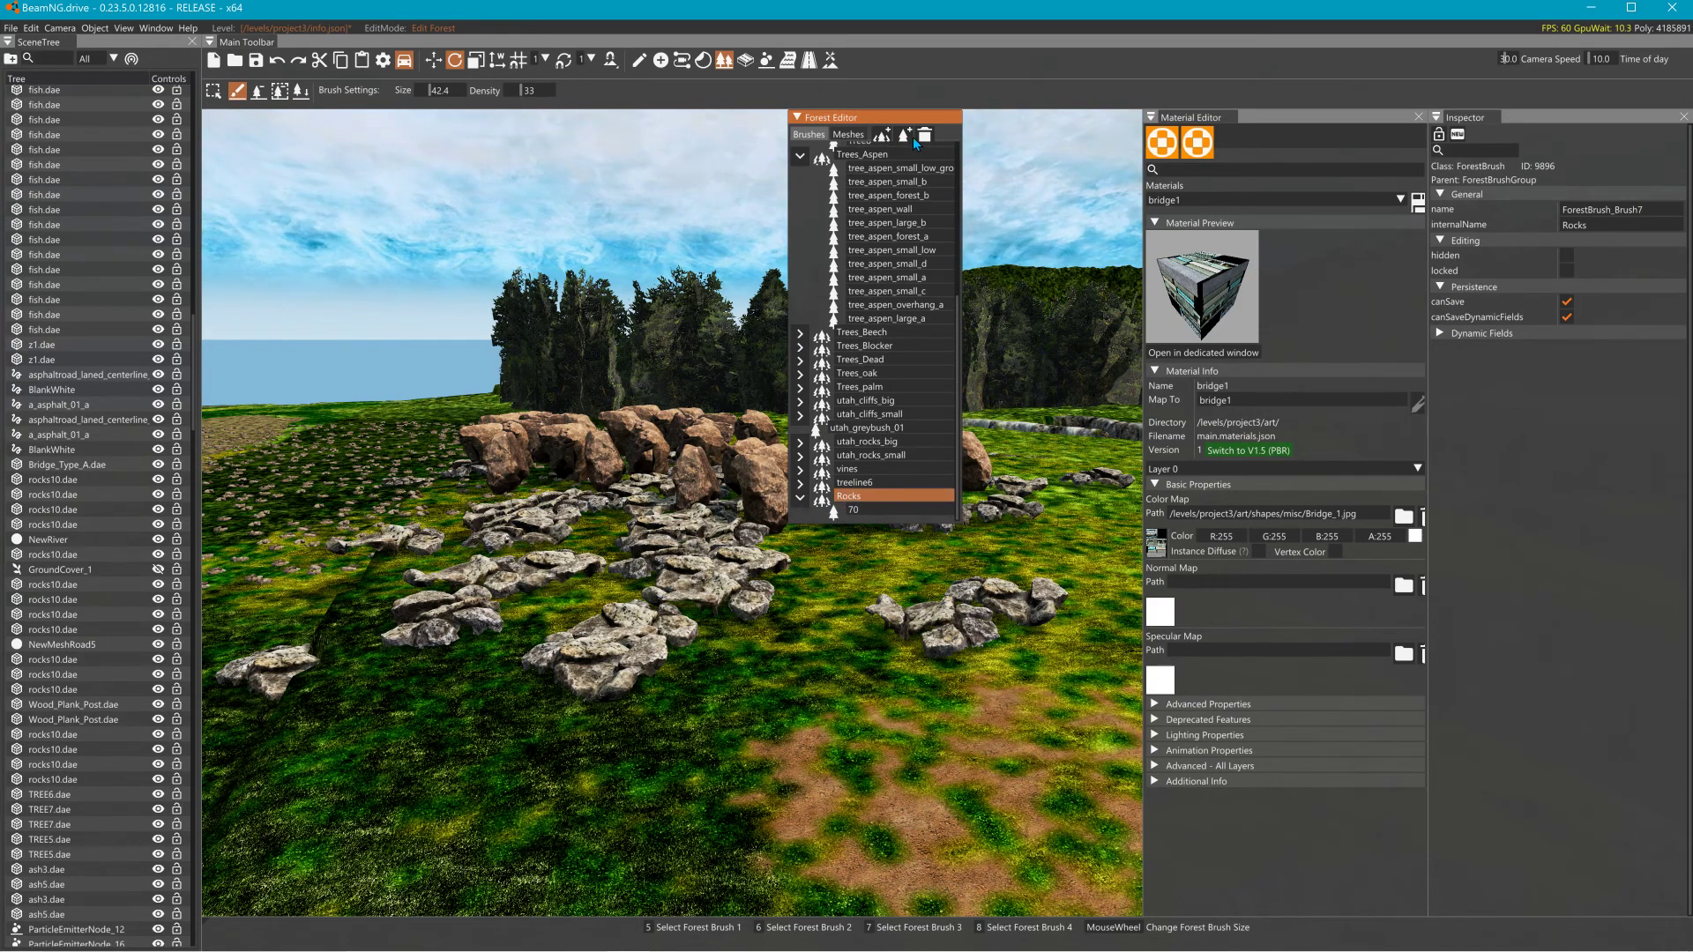
scroll(899, 459, down, 1)
click(877, 509)
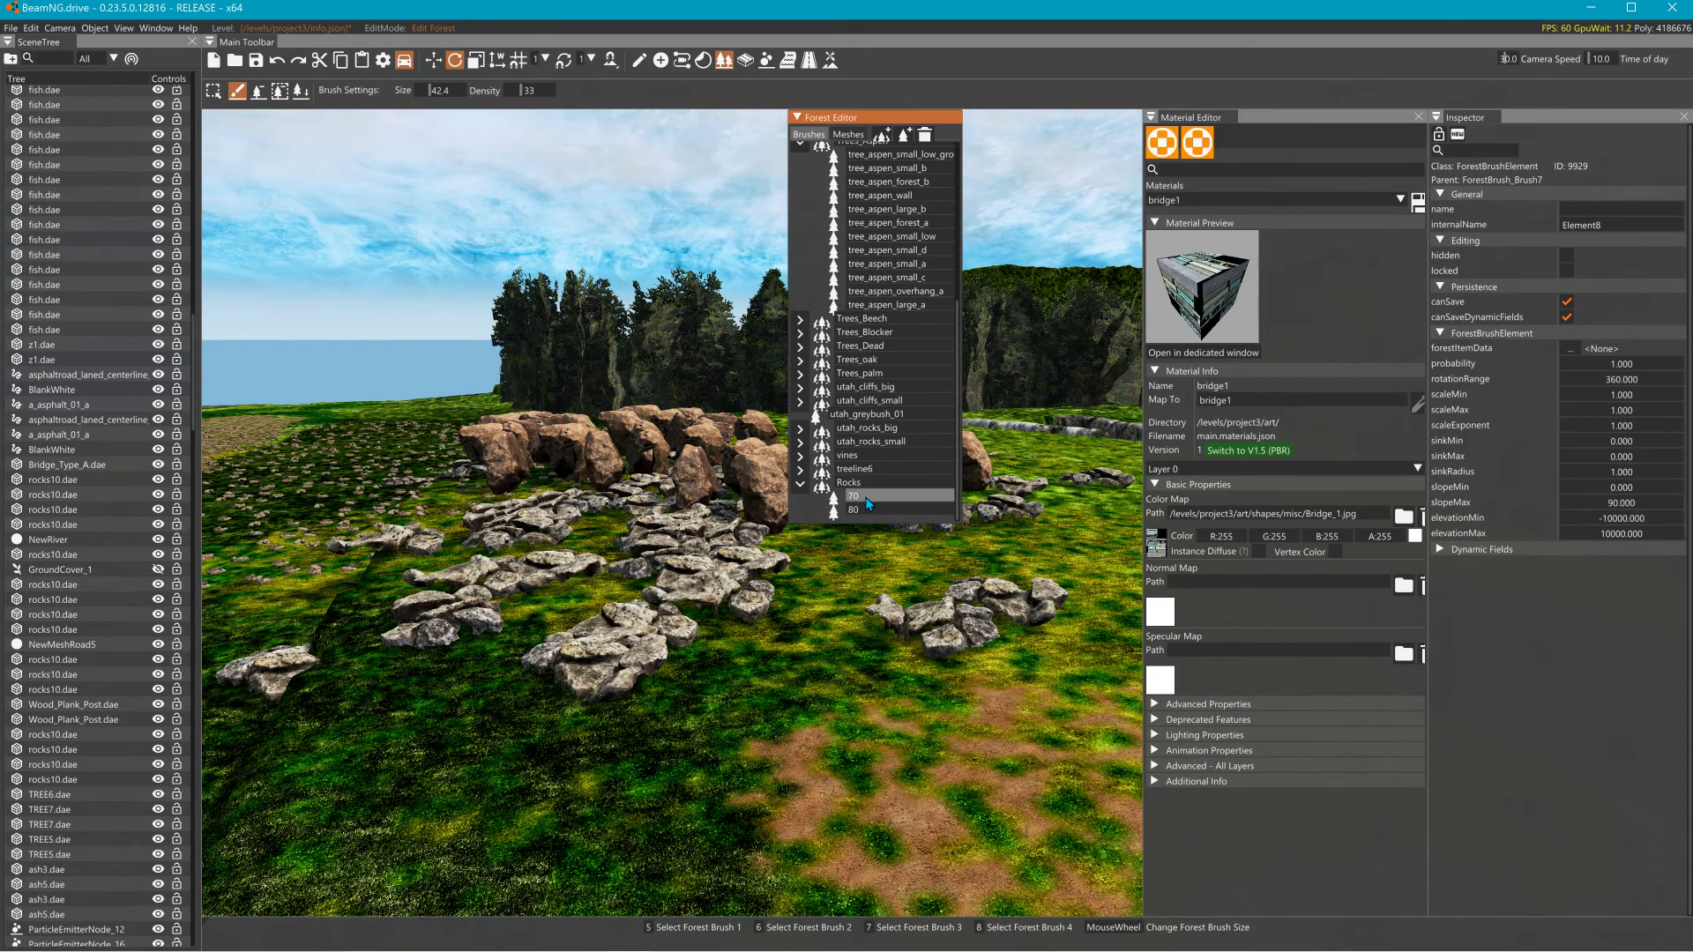
key(BackSpace)
key(BackSpace)
text(90)
key(Return)
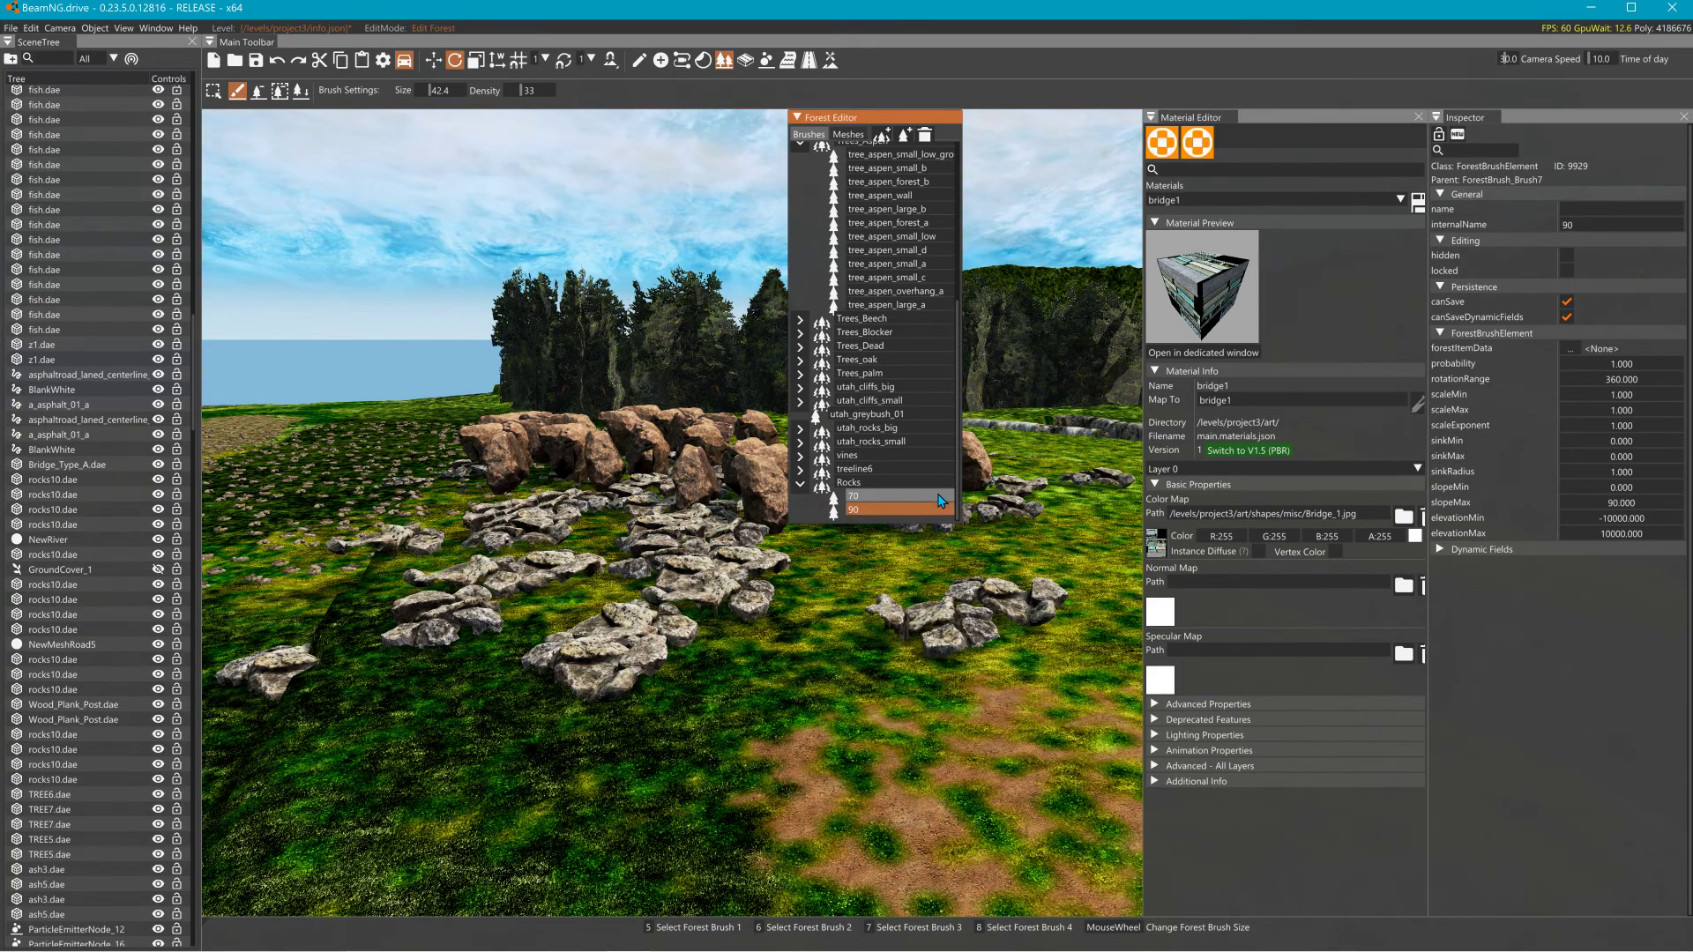
click(1570, 344)
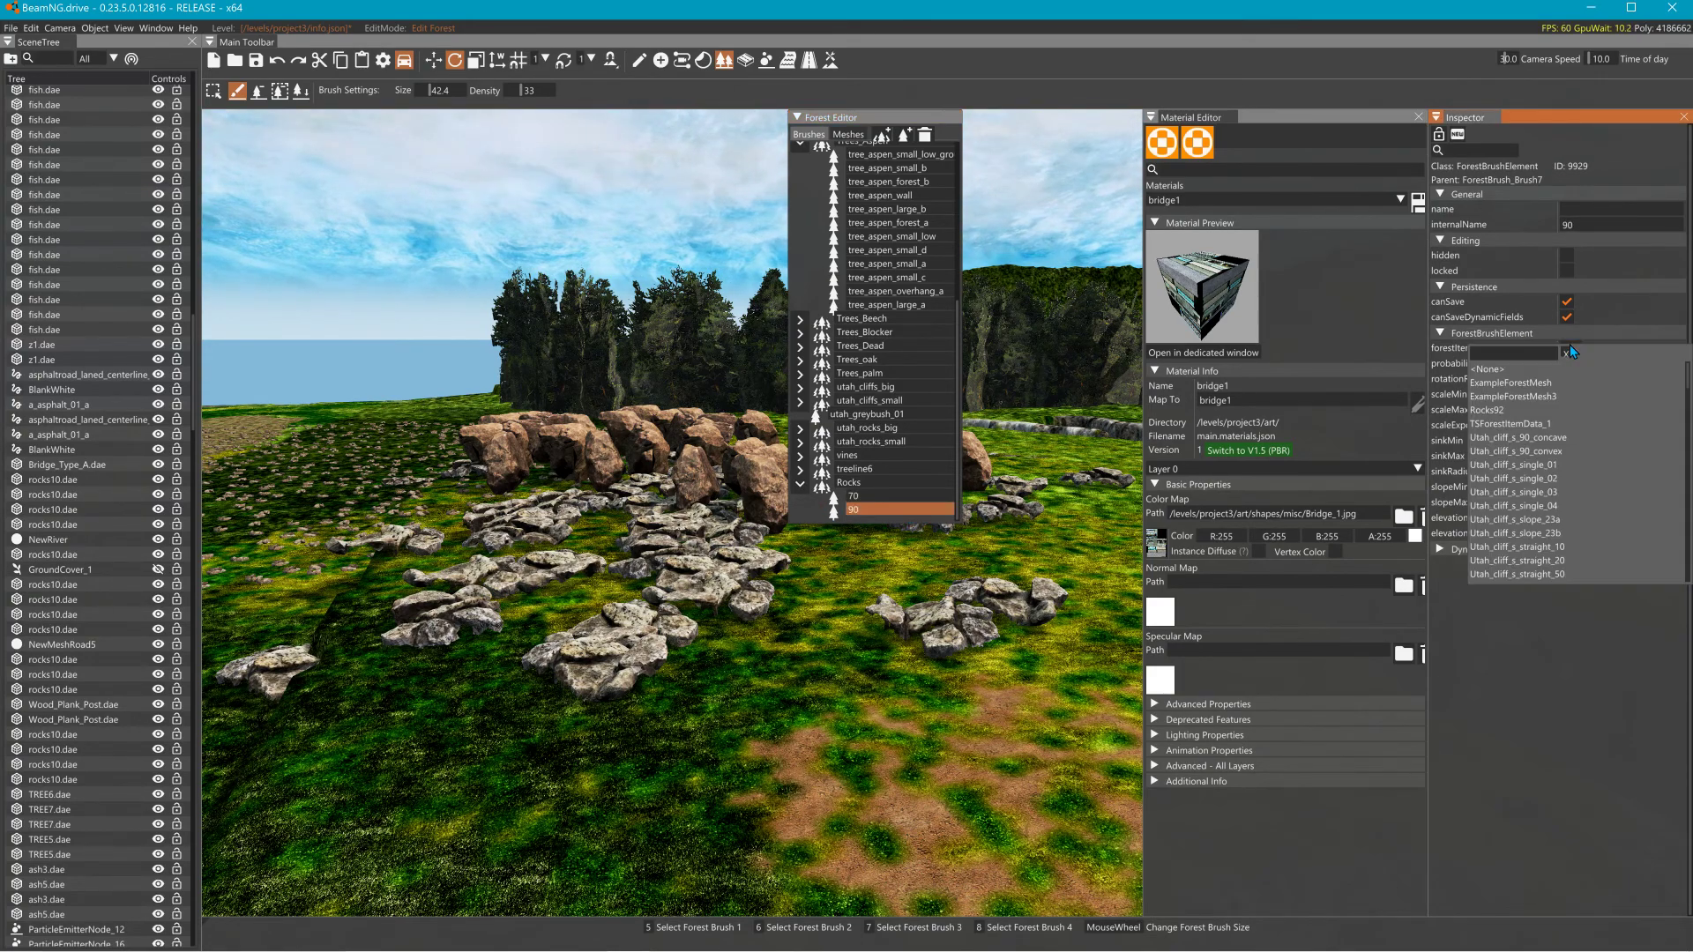
click(1493, 416)
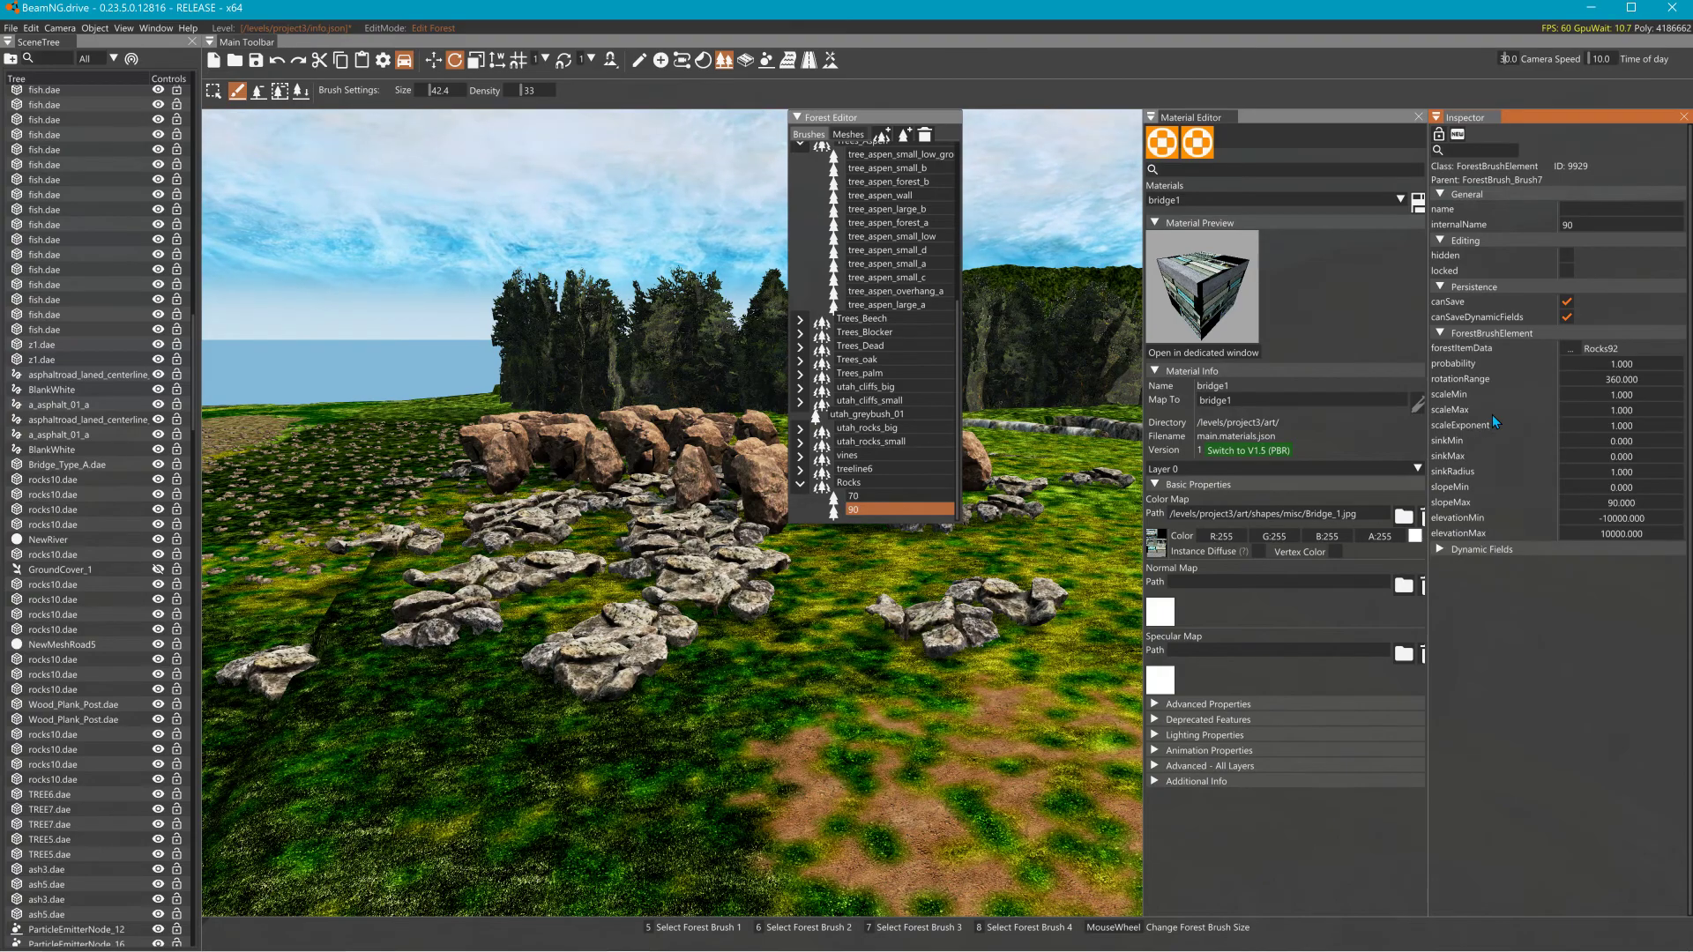
Paint a mix of boulders and flat stones over the existing rock field with the Rocks brush.
click(866, 484)
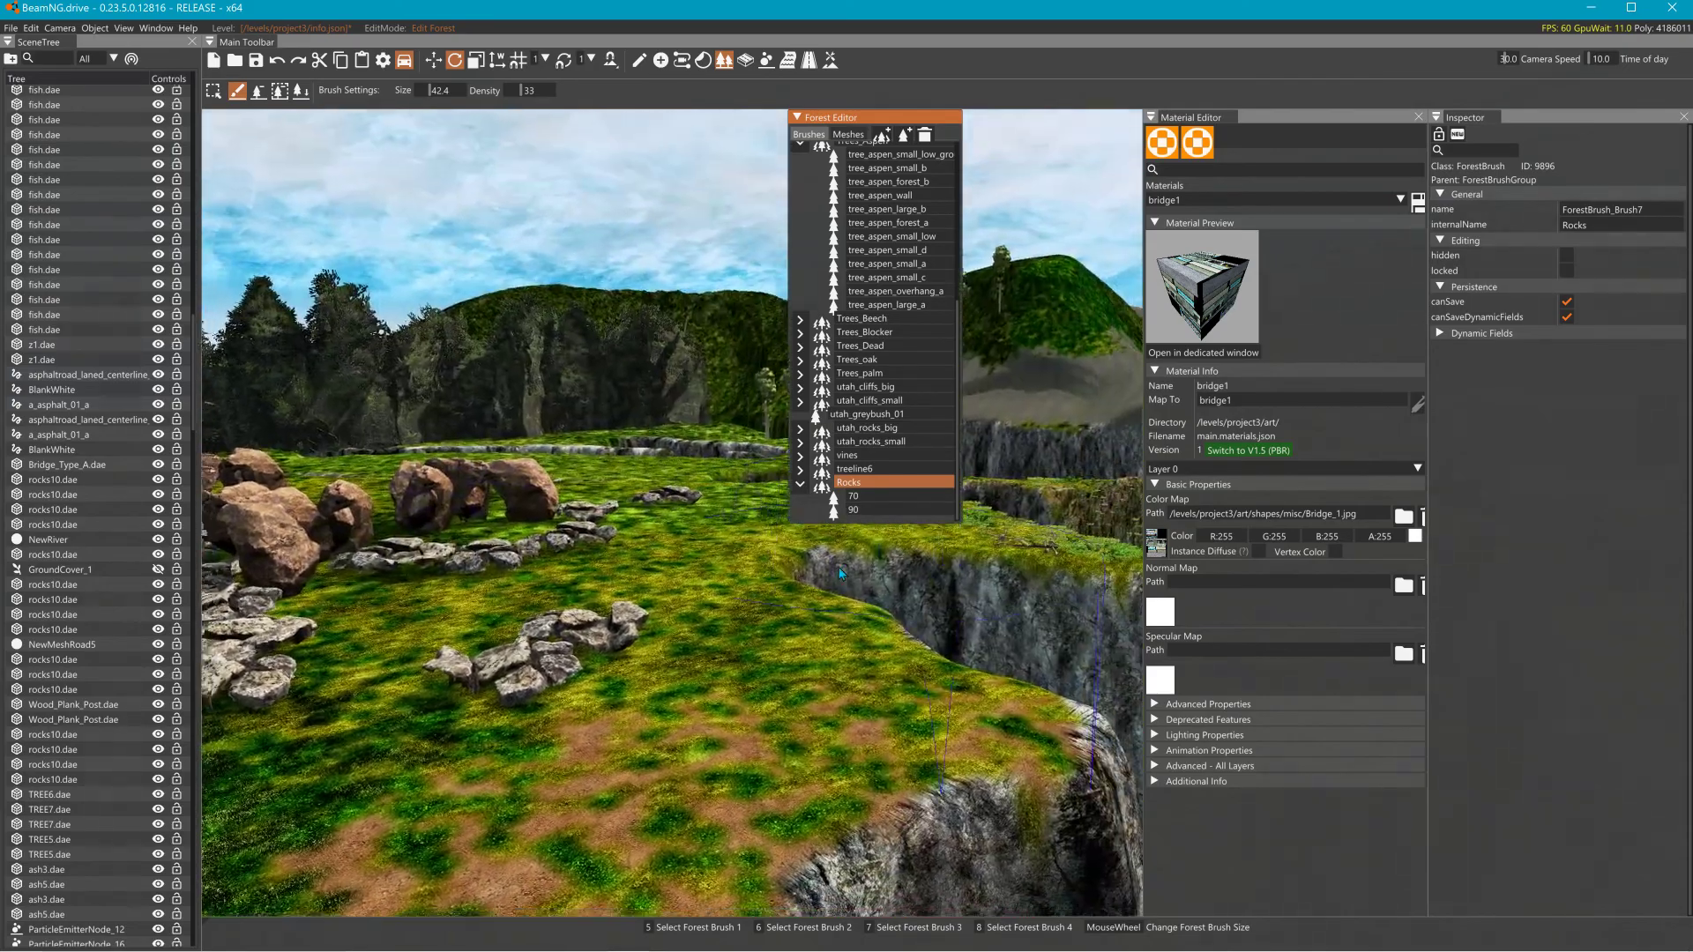
mouse_move(637, 534)
mouse_down()
mouse_move(585, 569)
mouse_move(599, 577)
mouse_up()
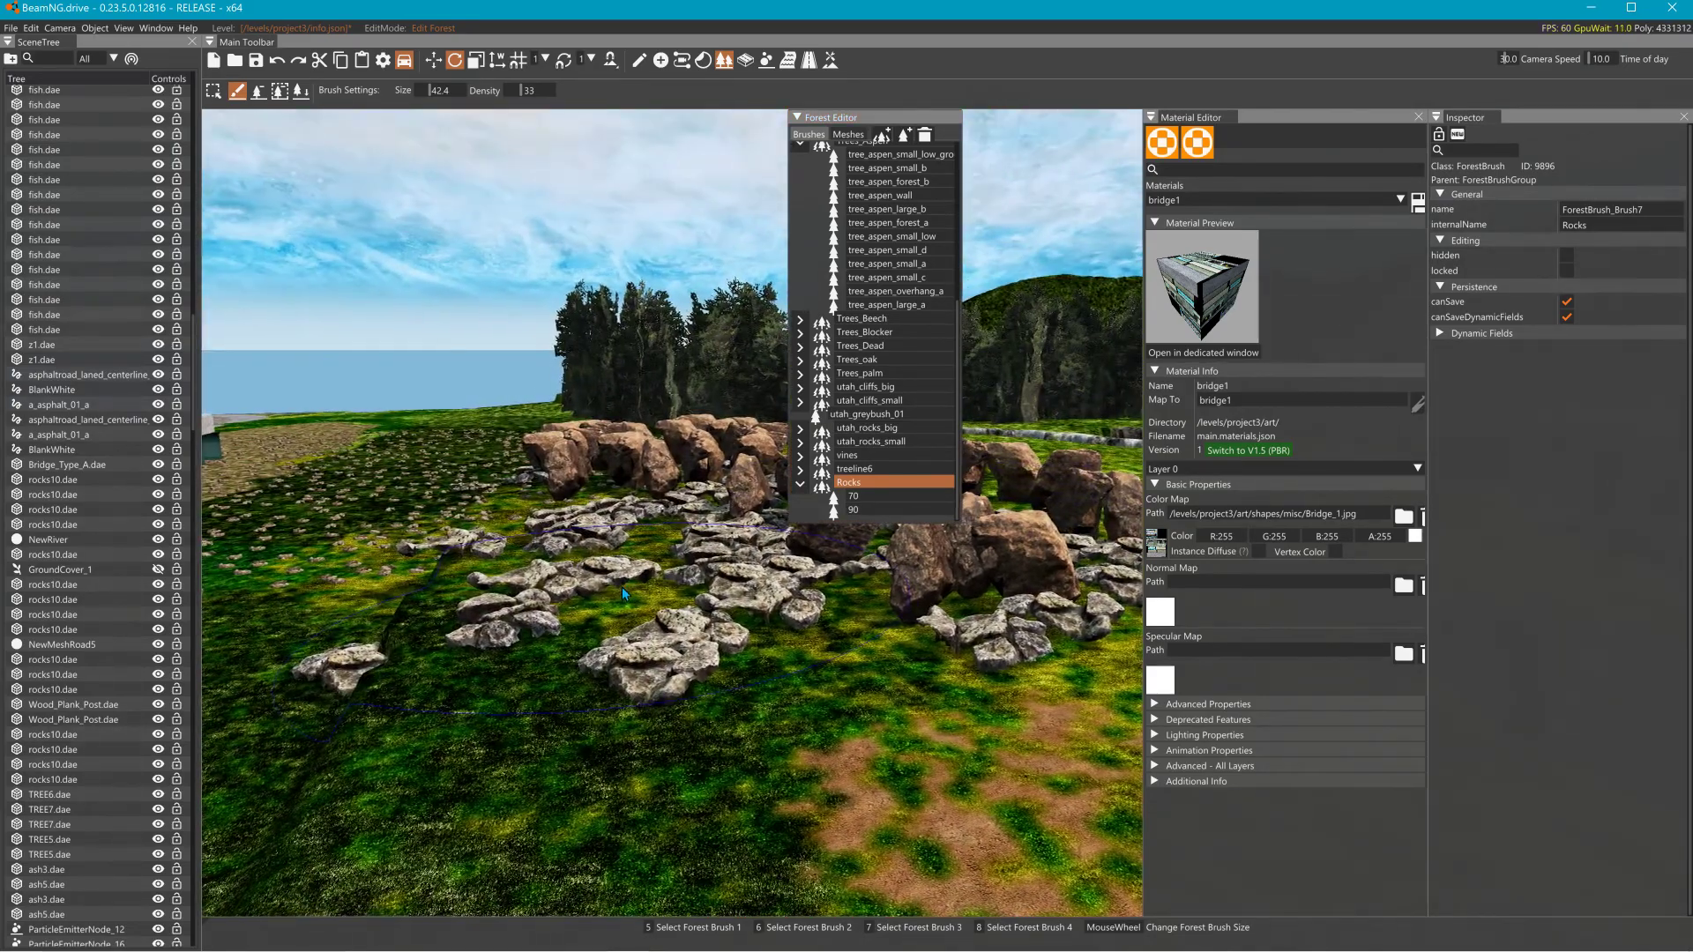
drag(622, 592, 581, 570)
drag(475, 522, 413, 489)
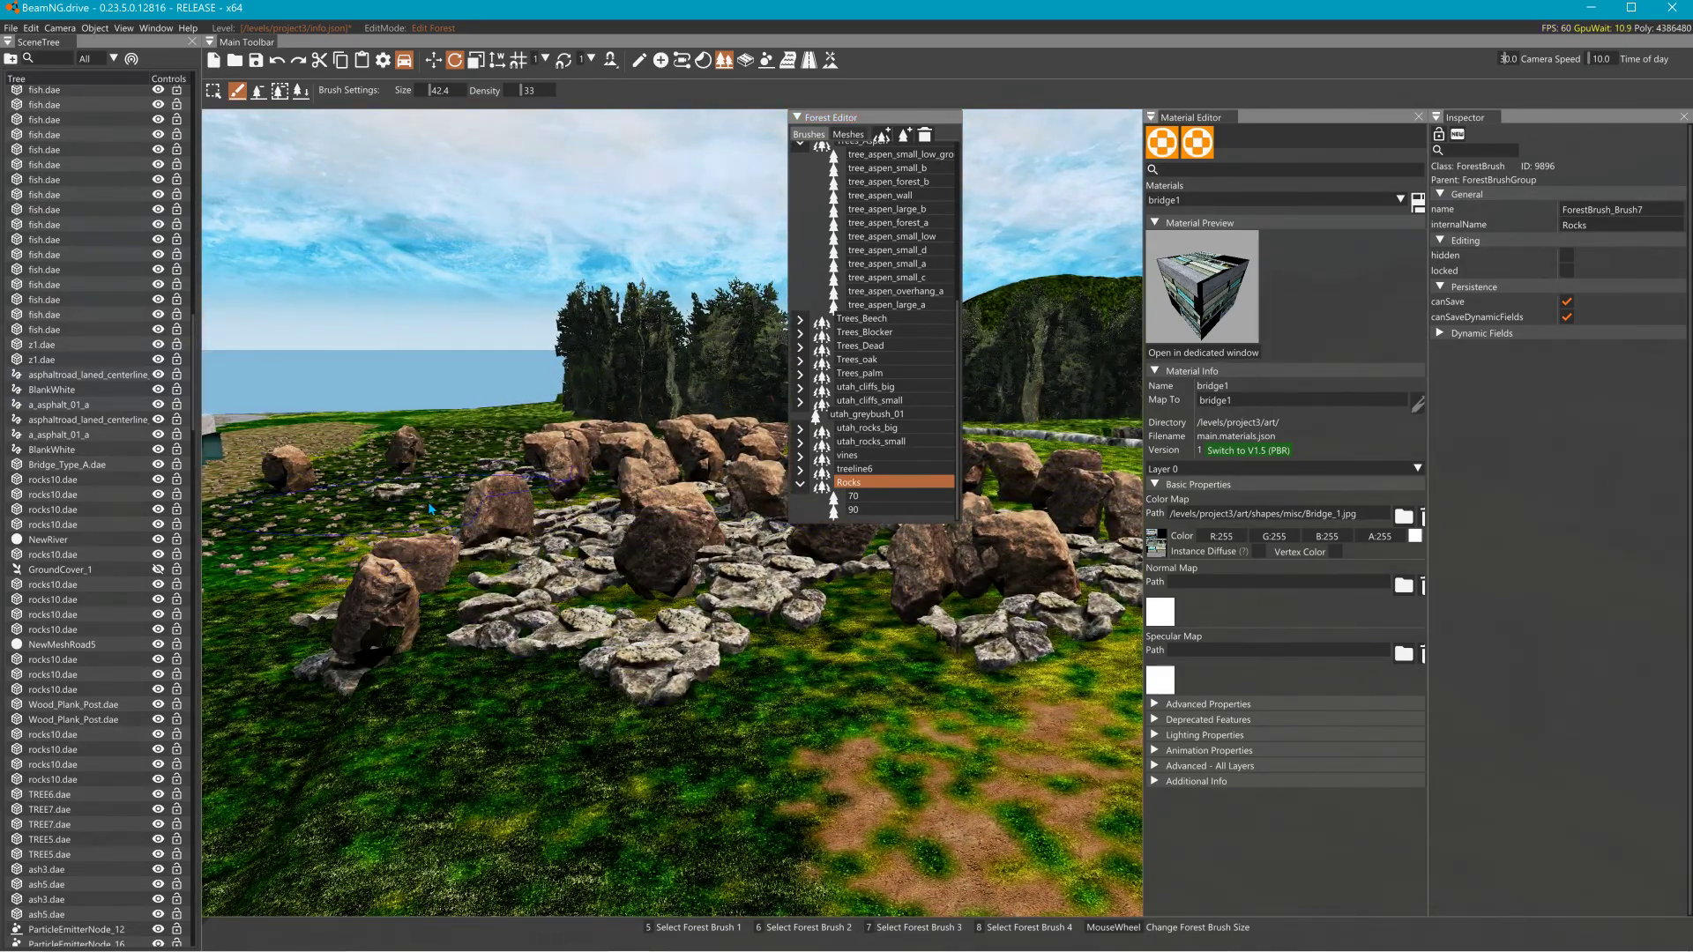
Add a new brush element inside the Rocks brush and name it 85.
click(840, 491)
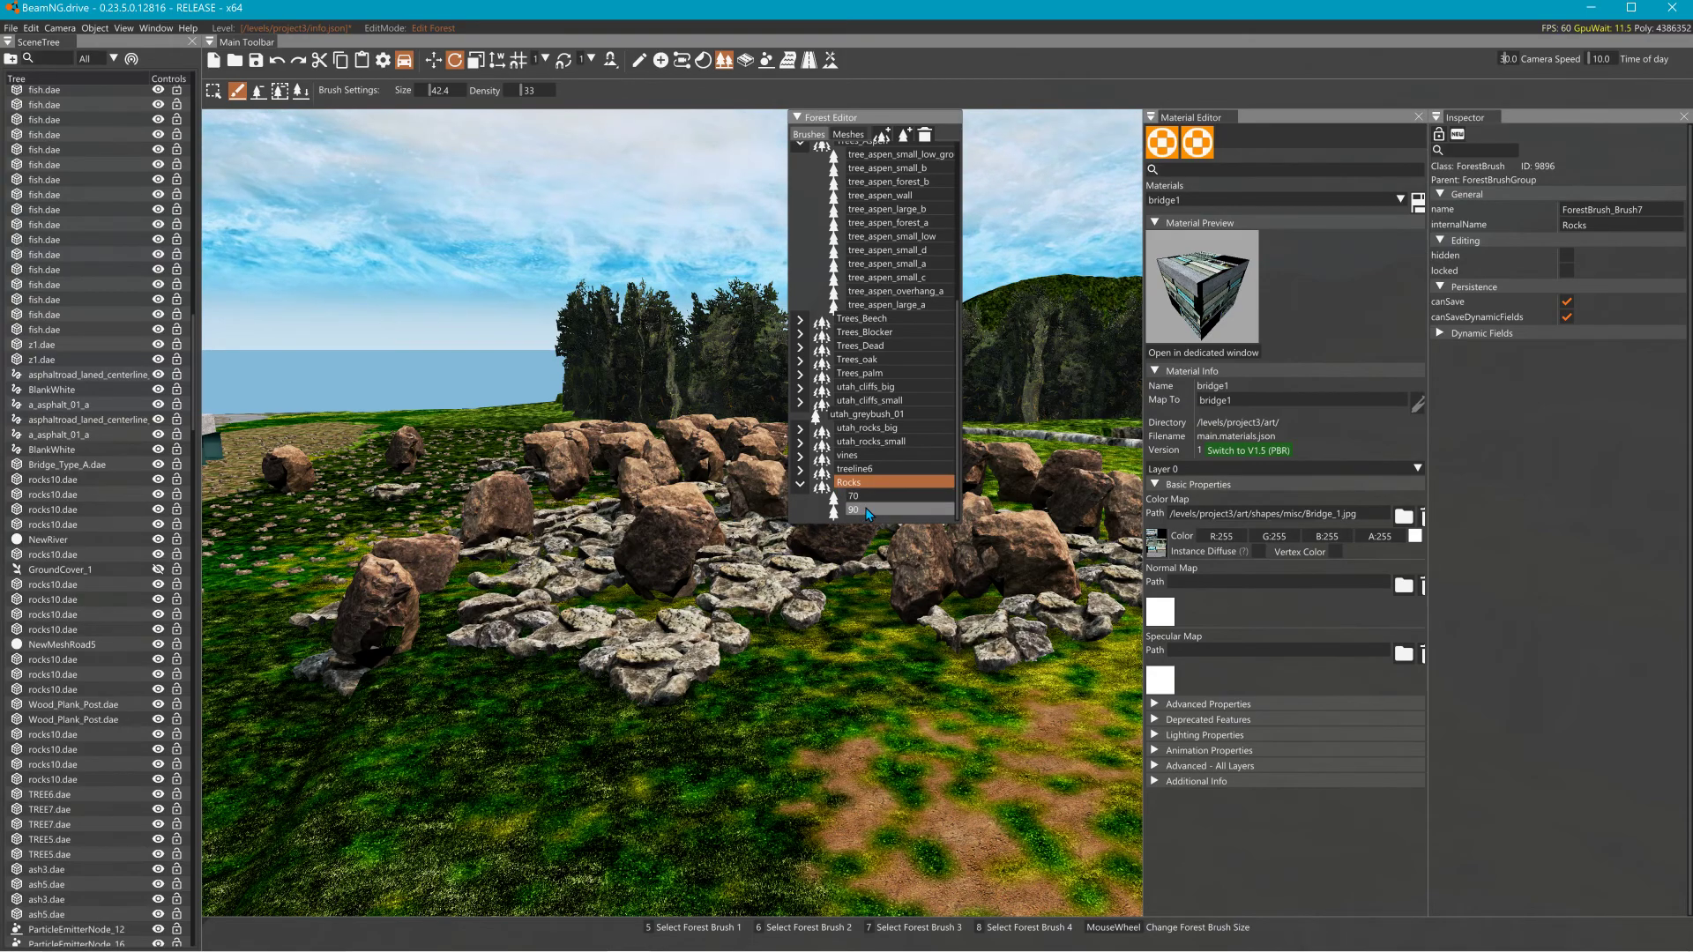
click(865, 509)
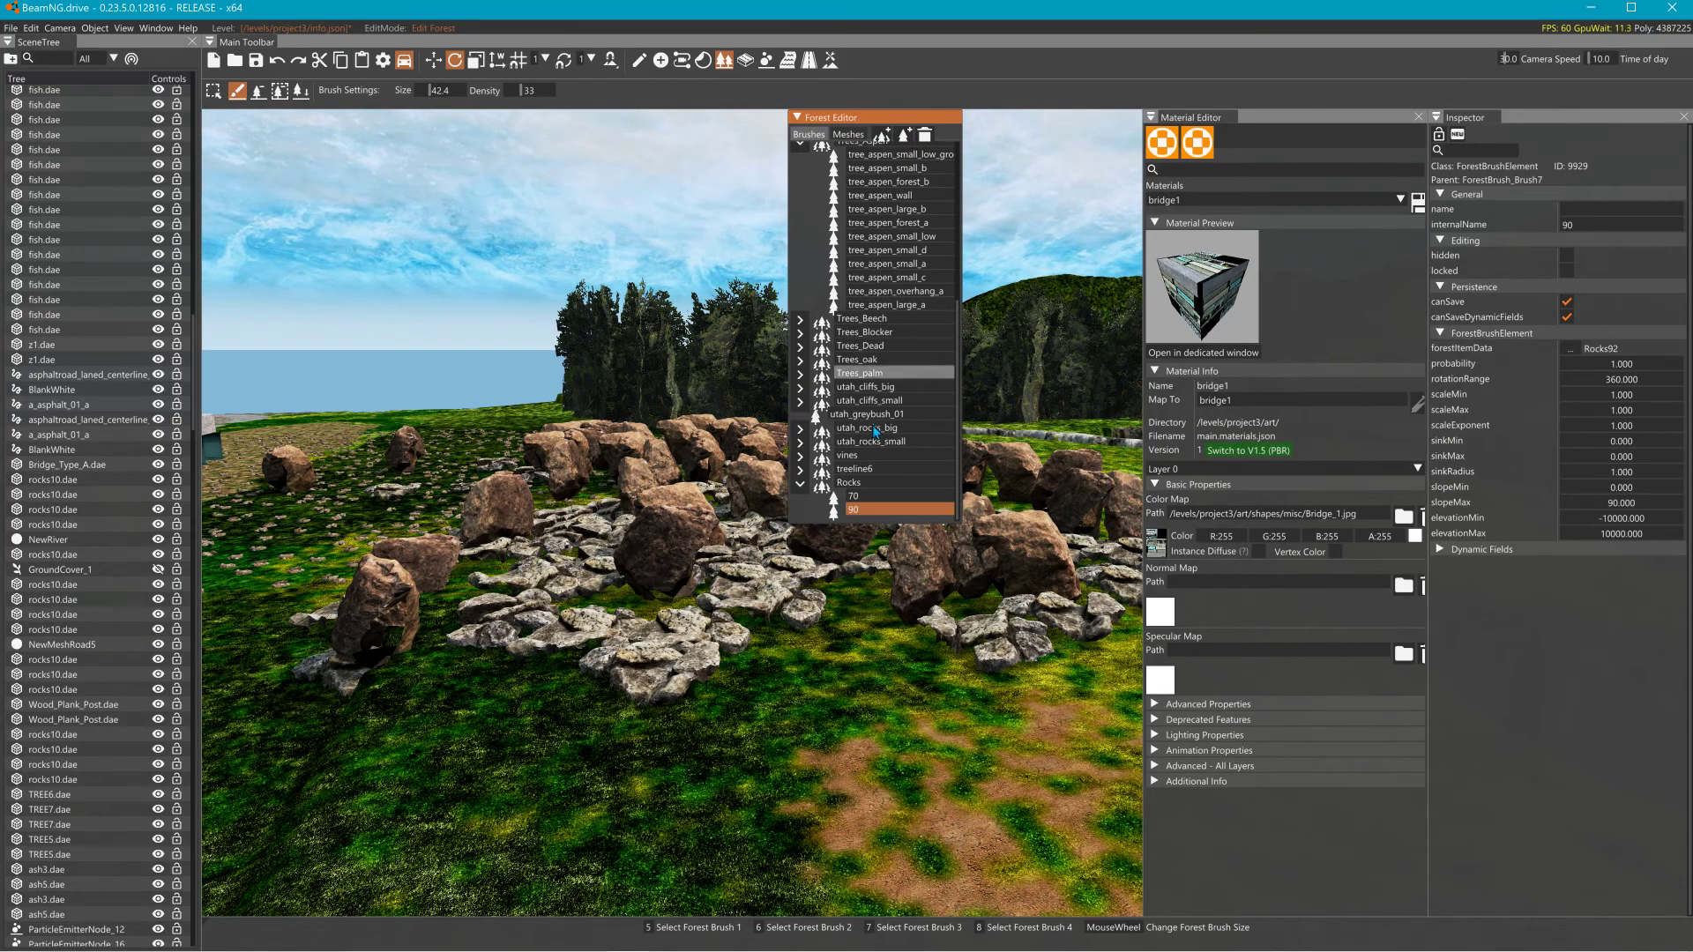
click(862, 481)
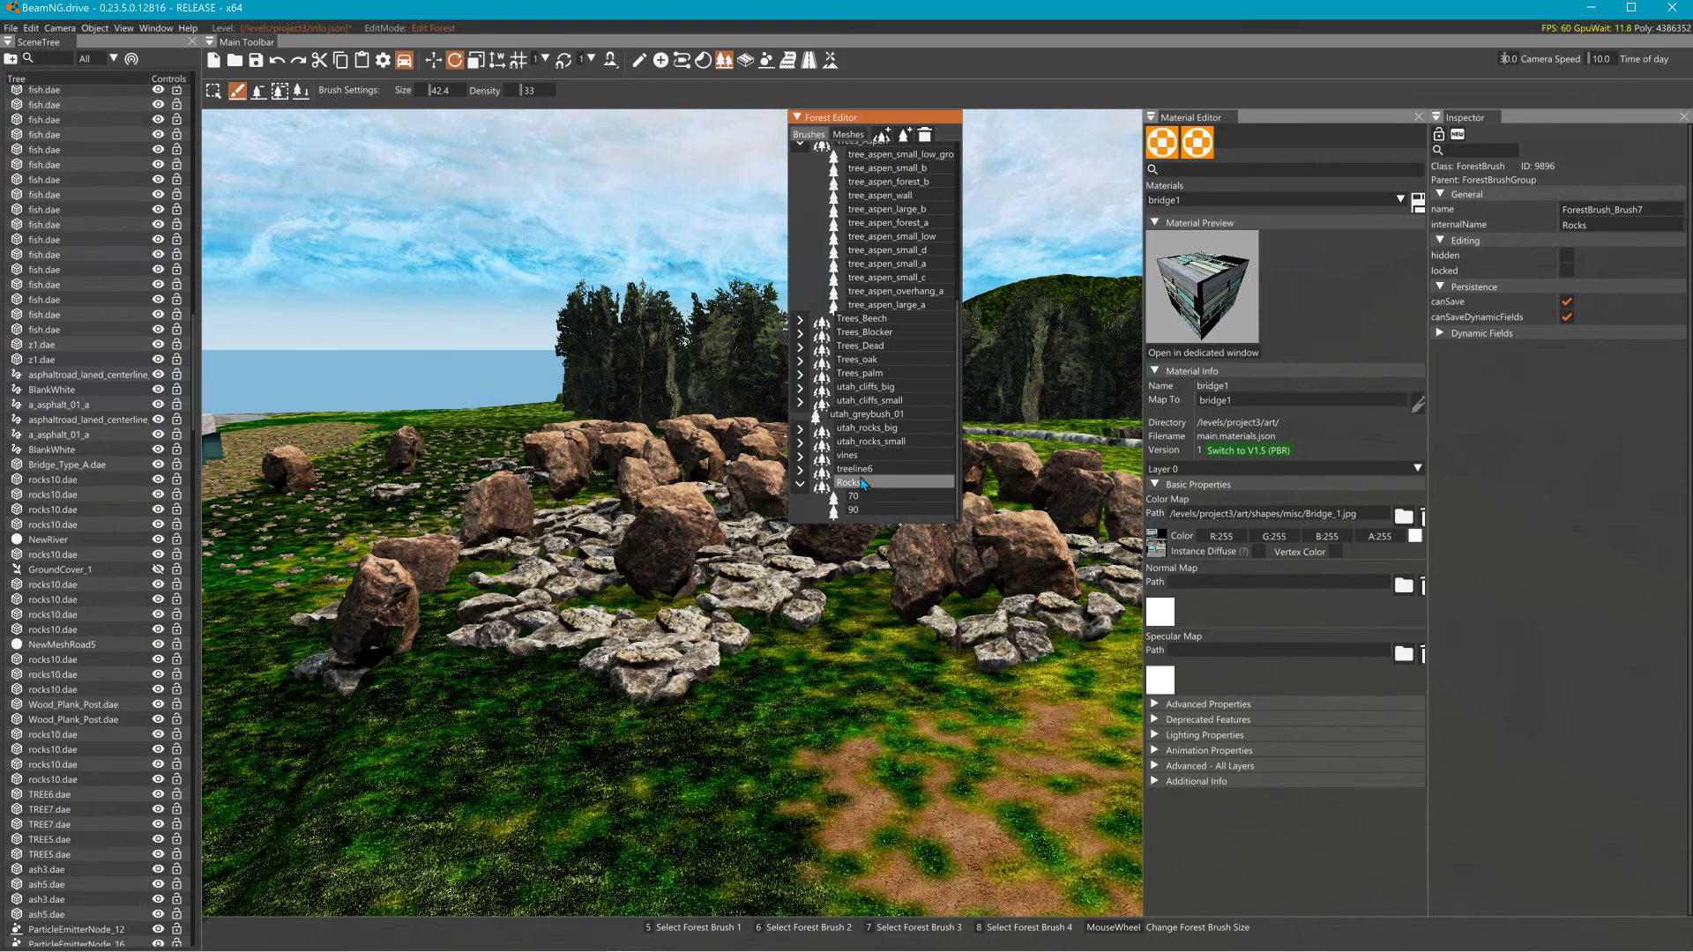
click(905, 134)
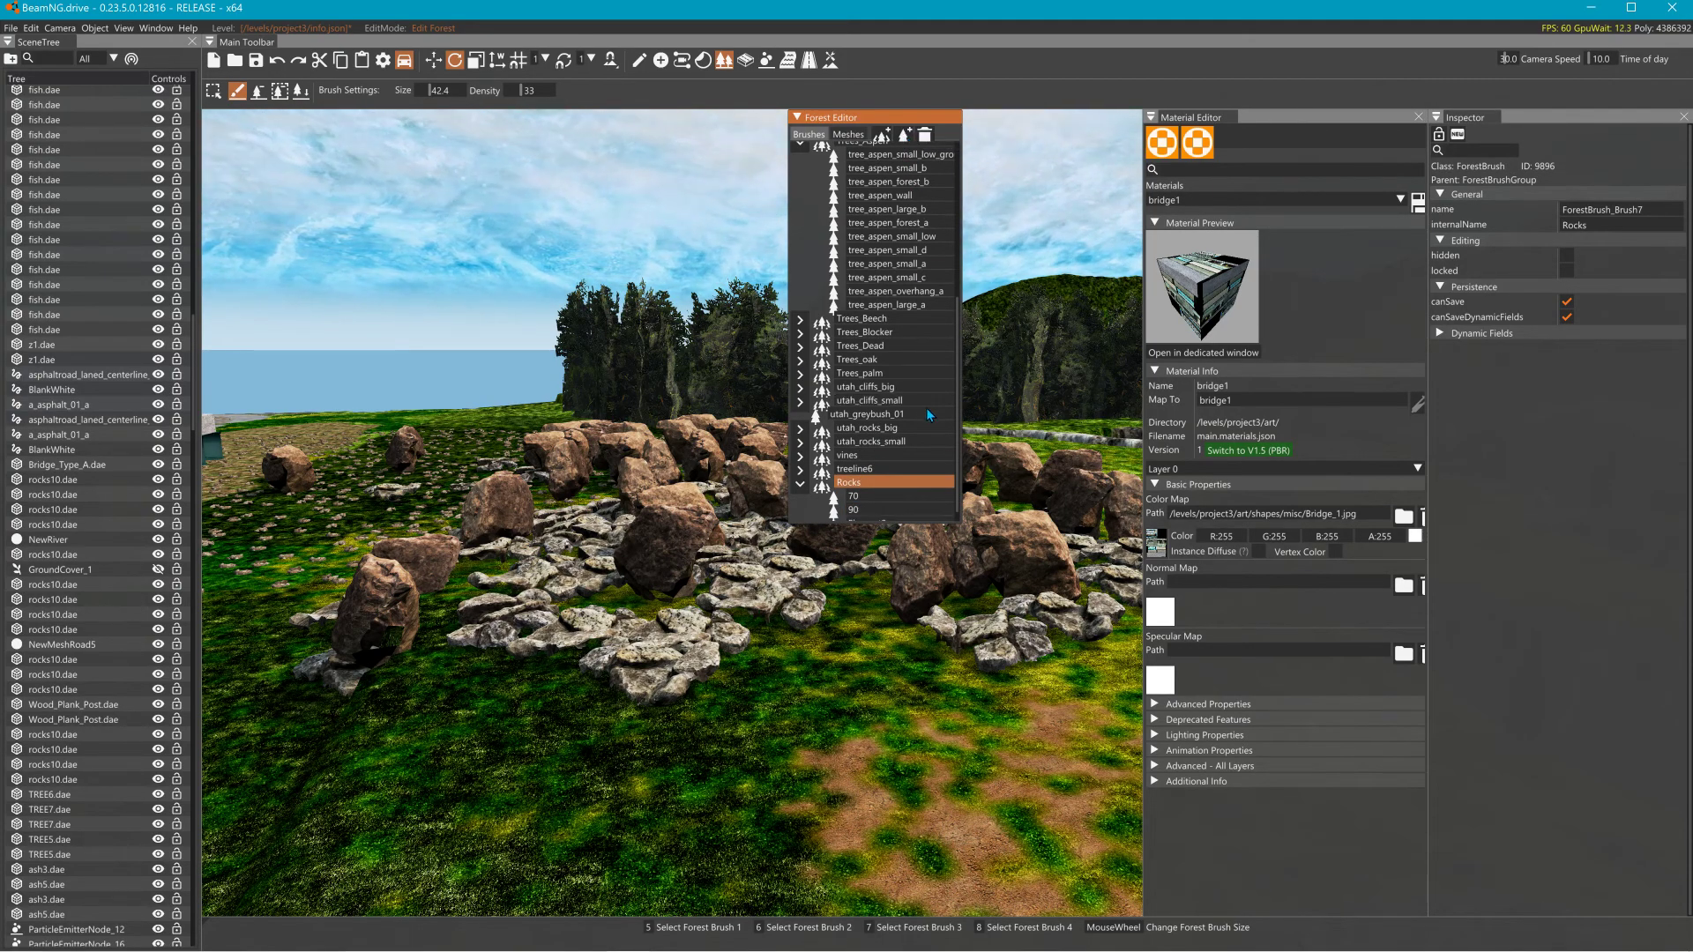
click(868, 509)
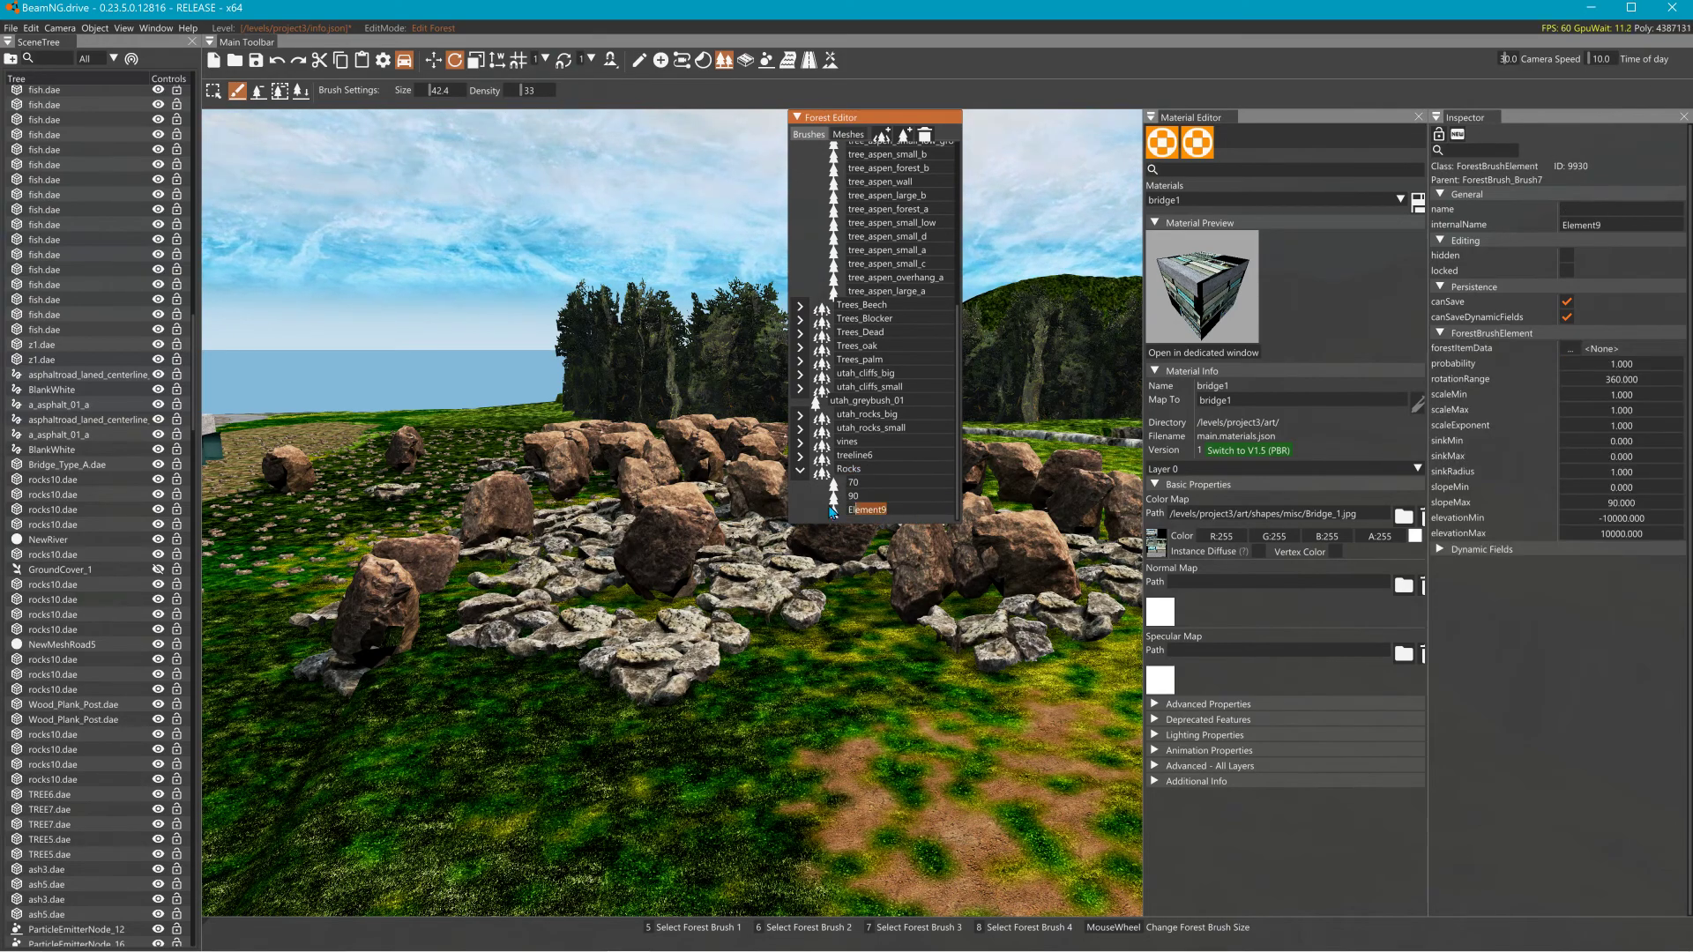
text(85)
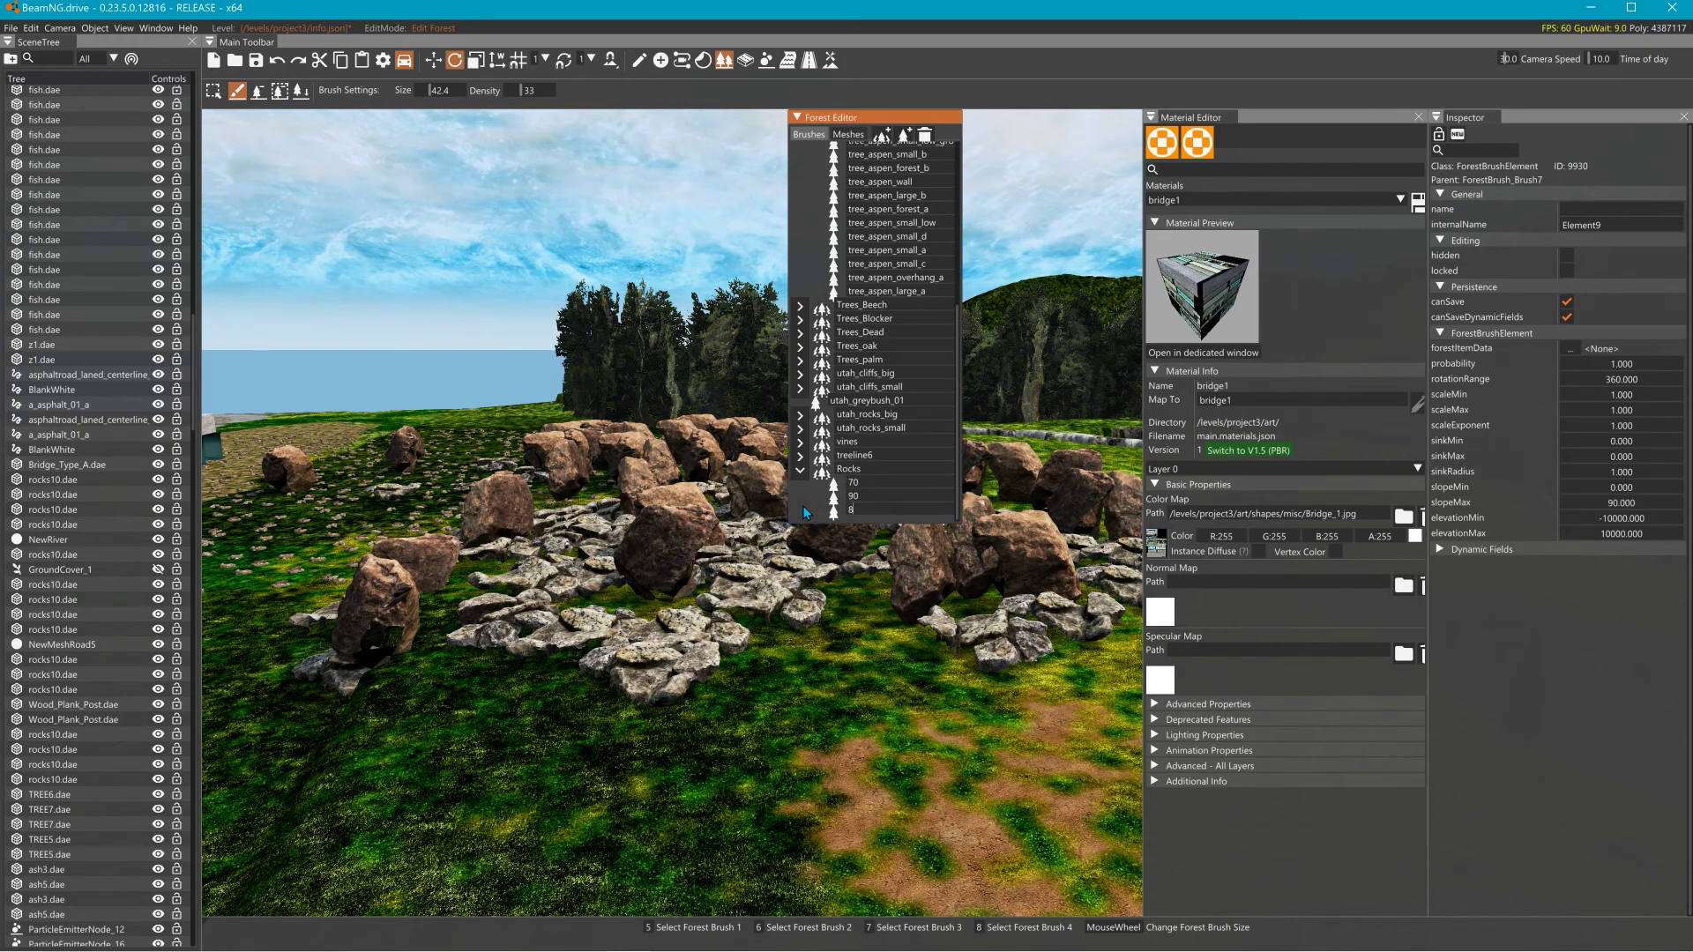
key(Return)
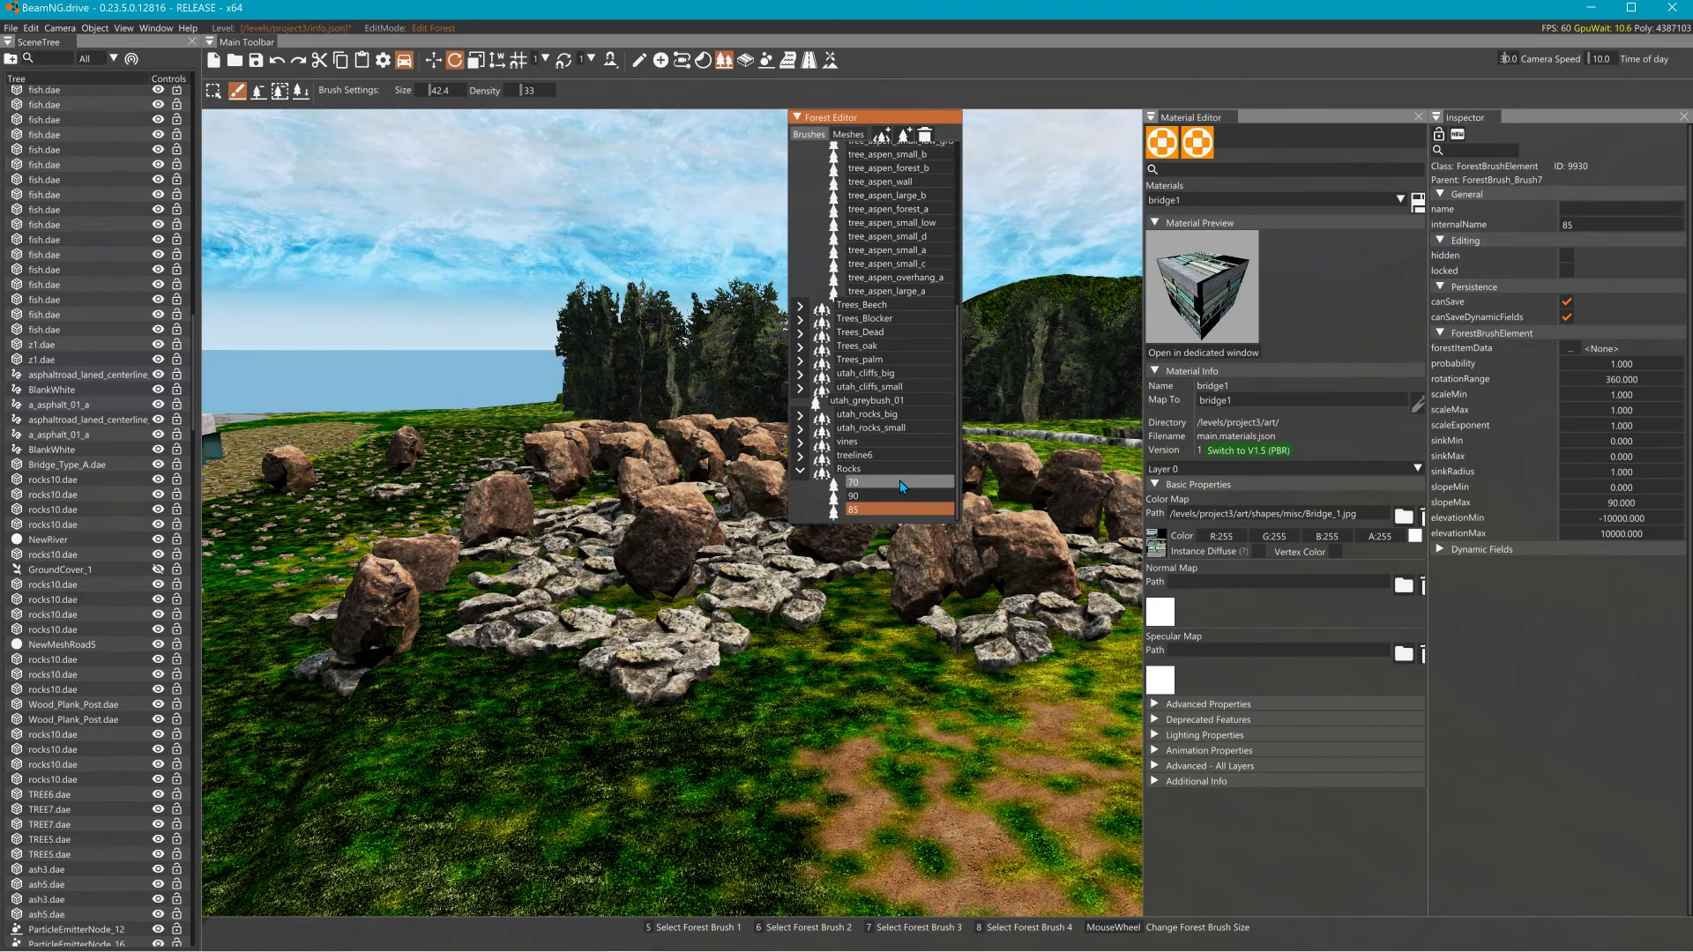
Start adding a new forest mesh and browse to the /Levels/Project3/art/shapes/misc/ folder.
click(853, 135)
click(883, 134)
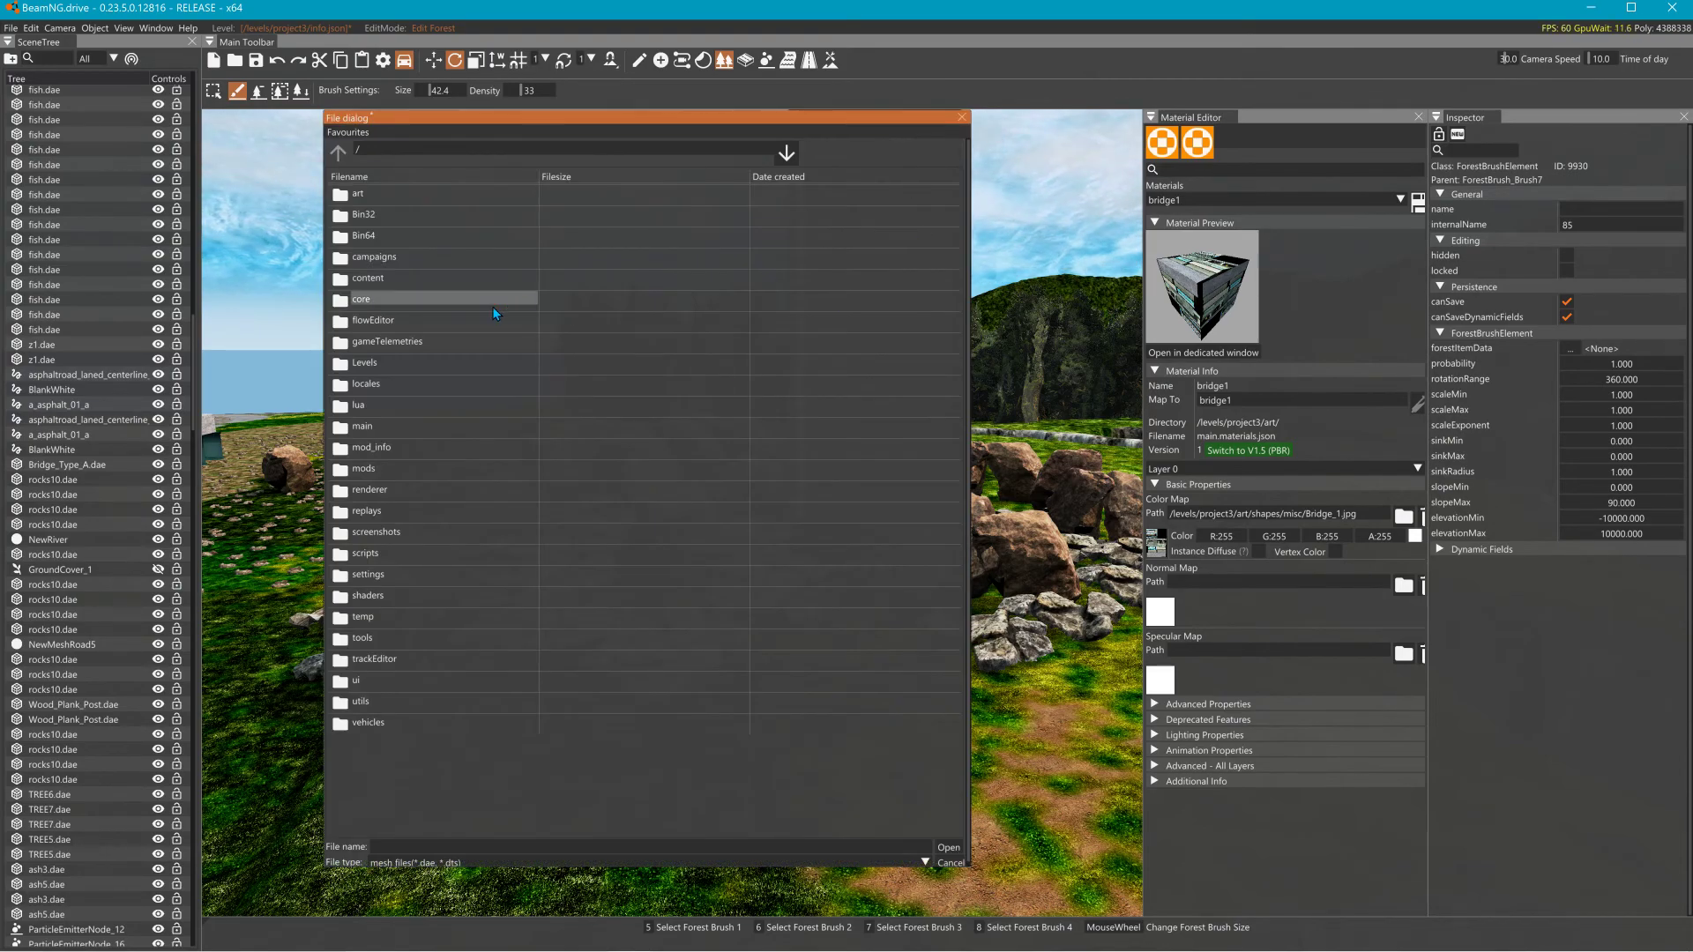
double_click(362, 361)
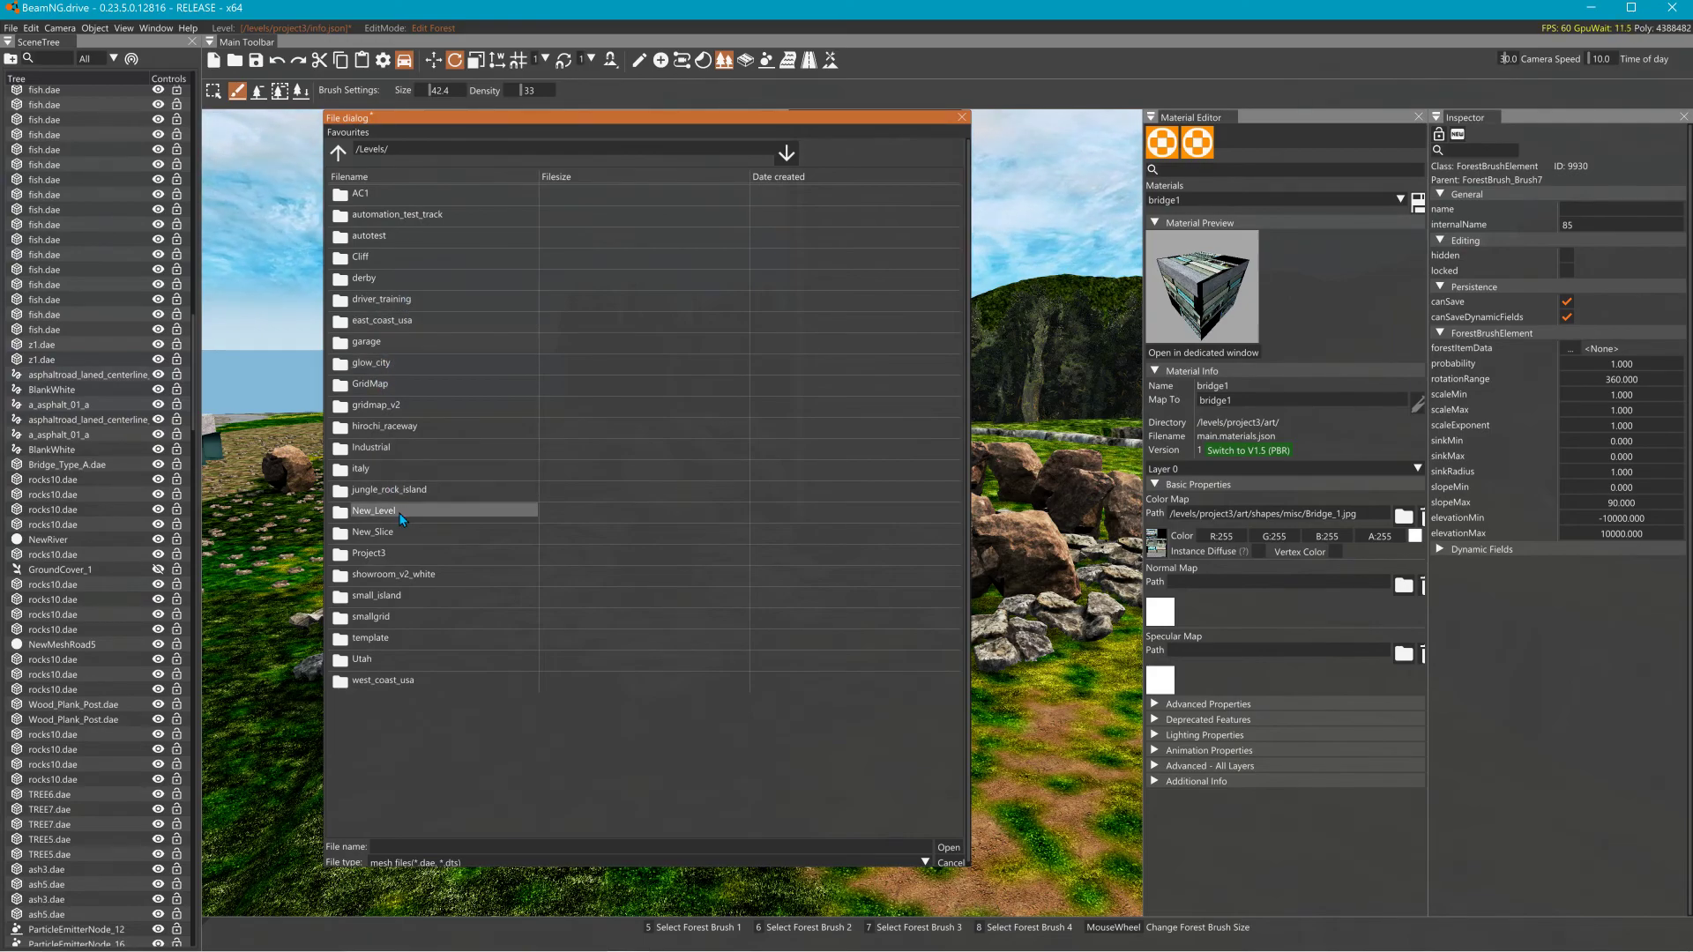
double_click(383, 554)
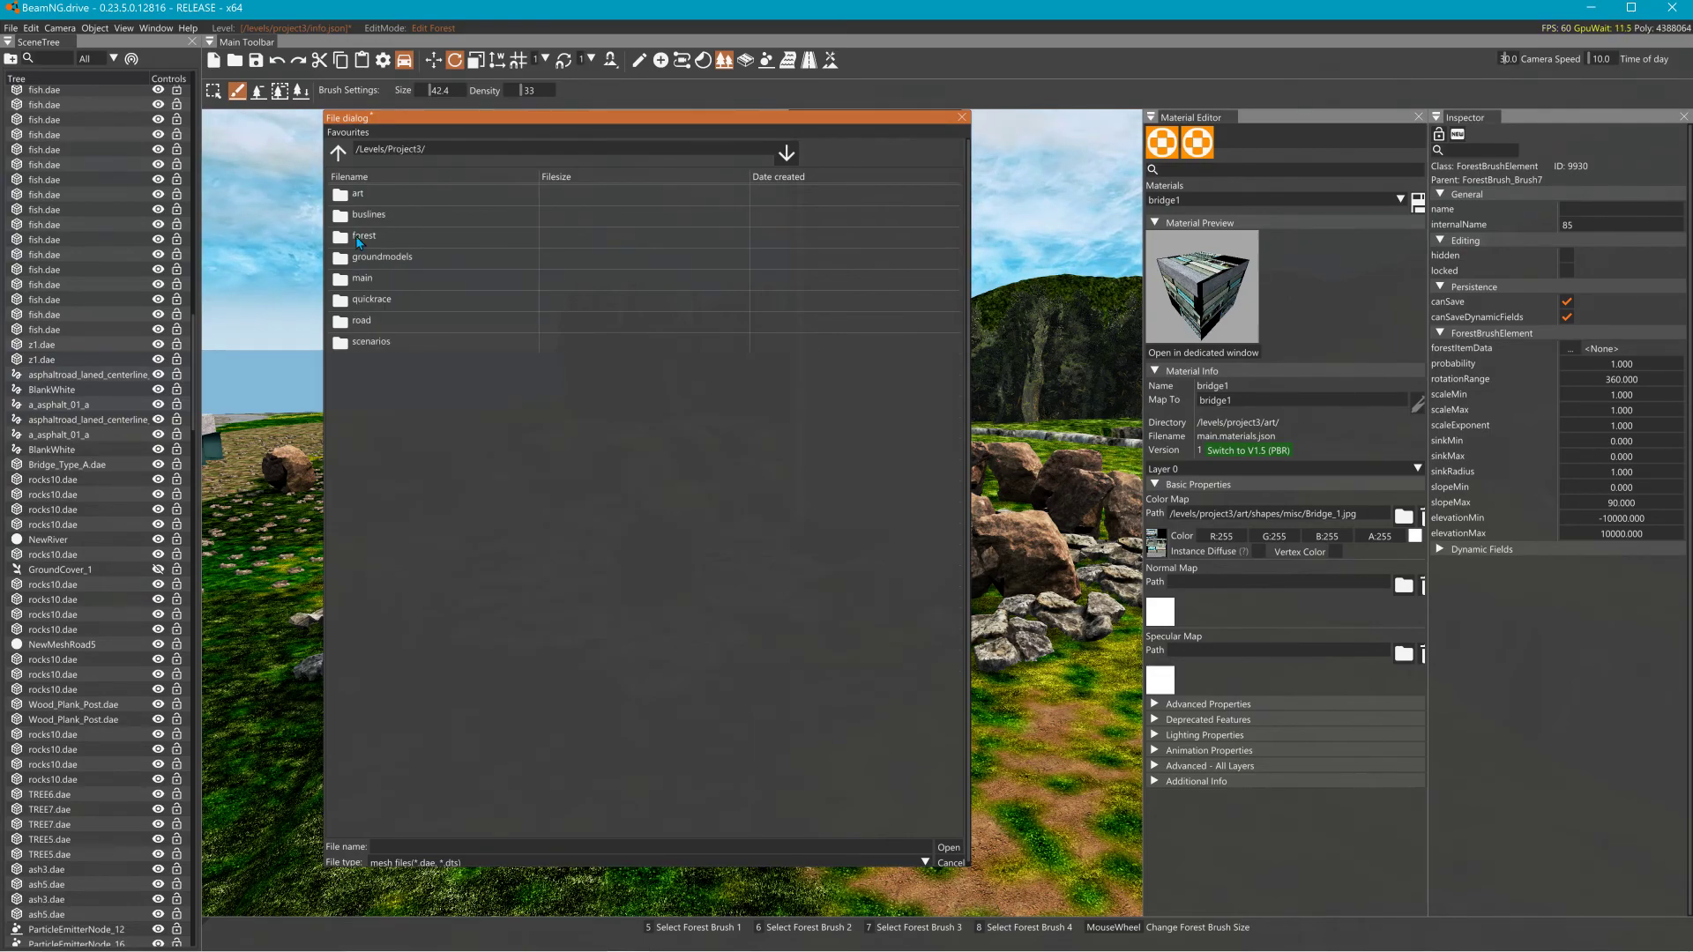
double_click(358, 195)
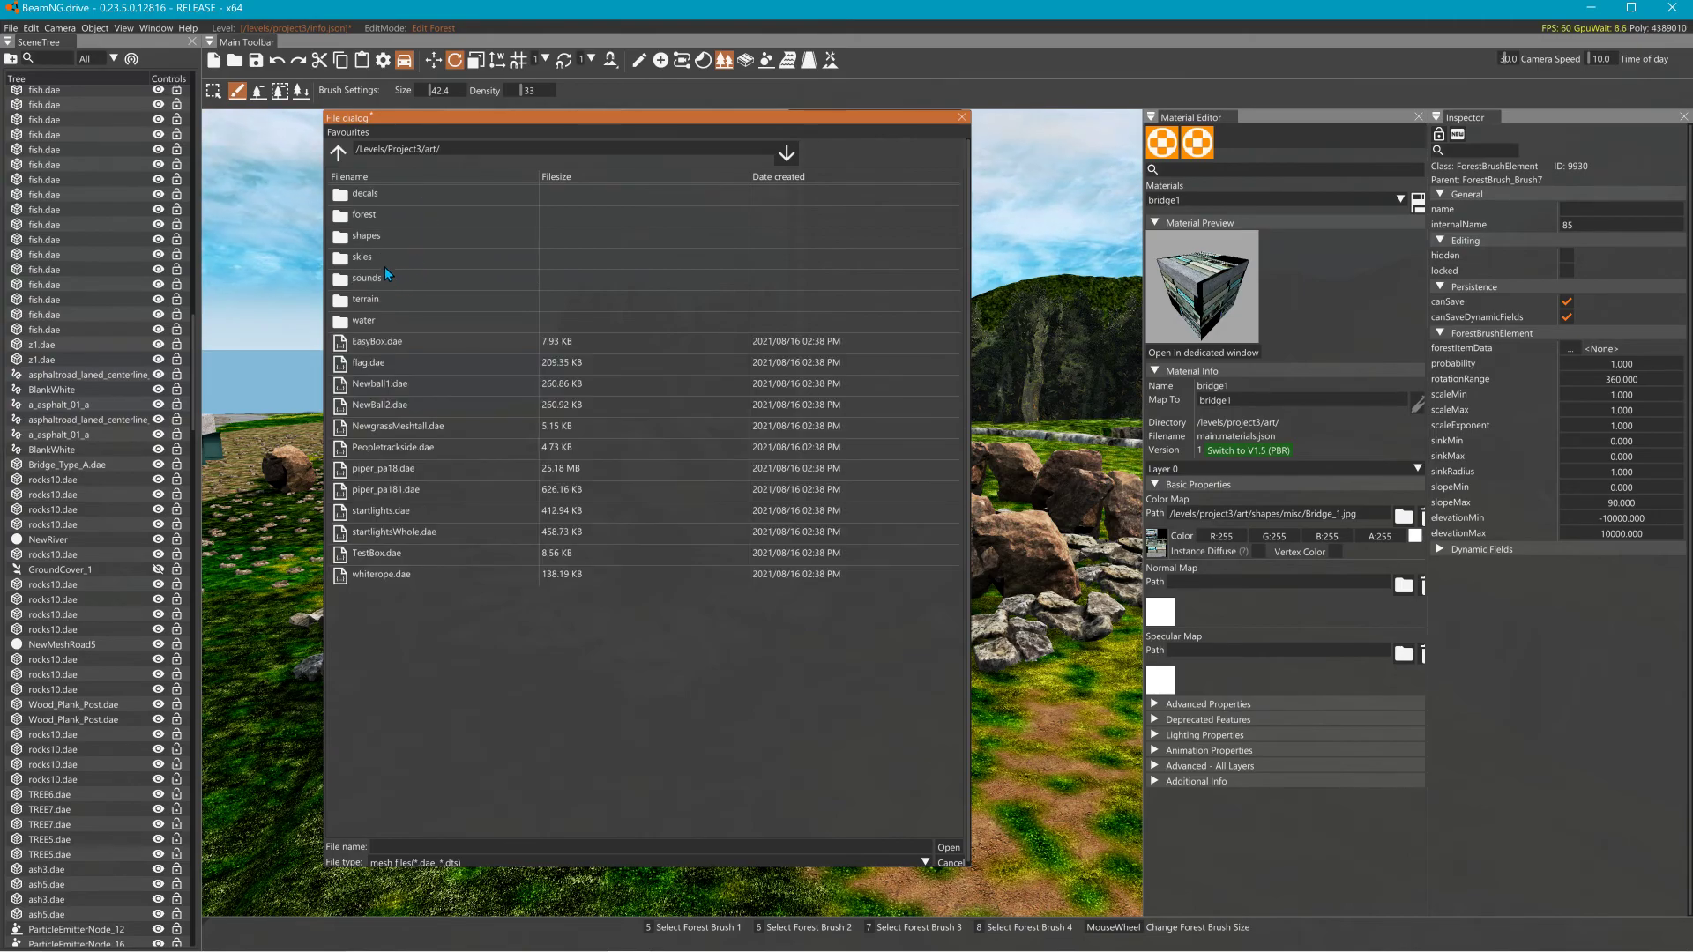
double_click(367, 237)
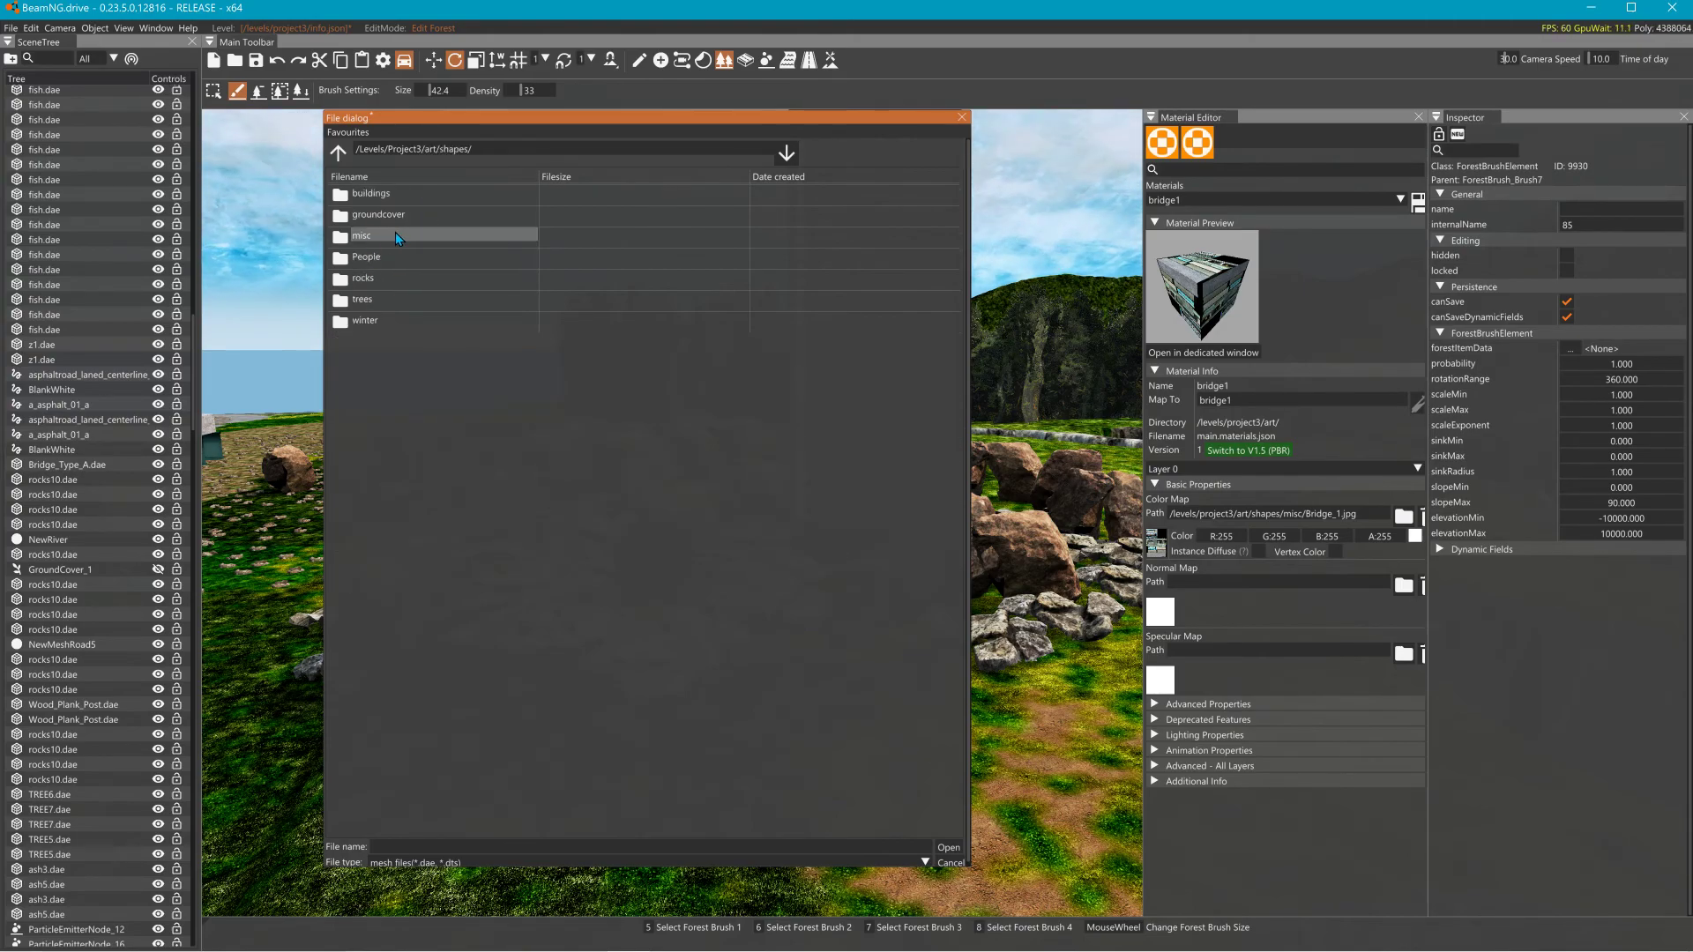
double_click(395, 234)
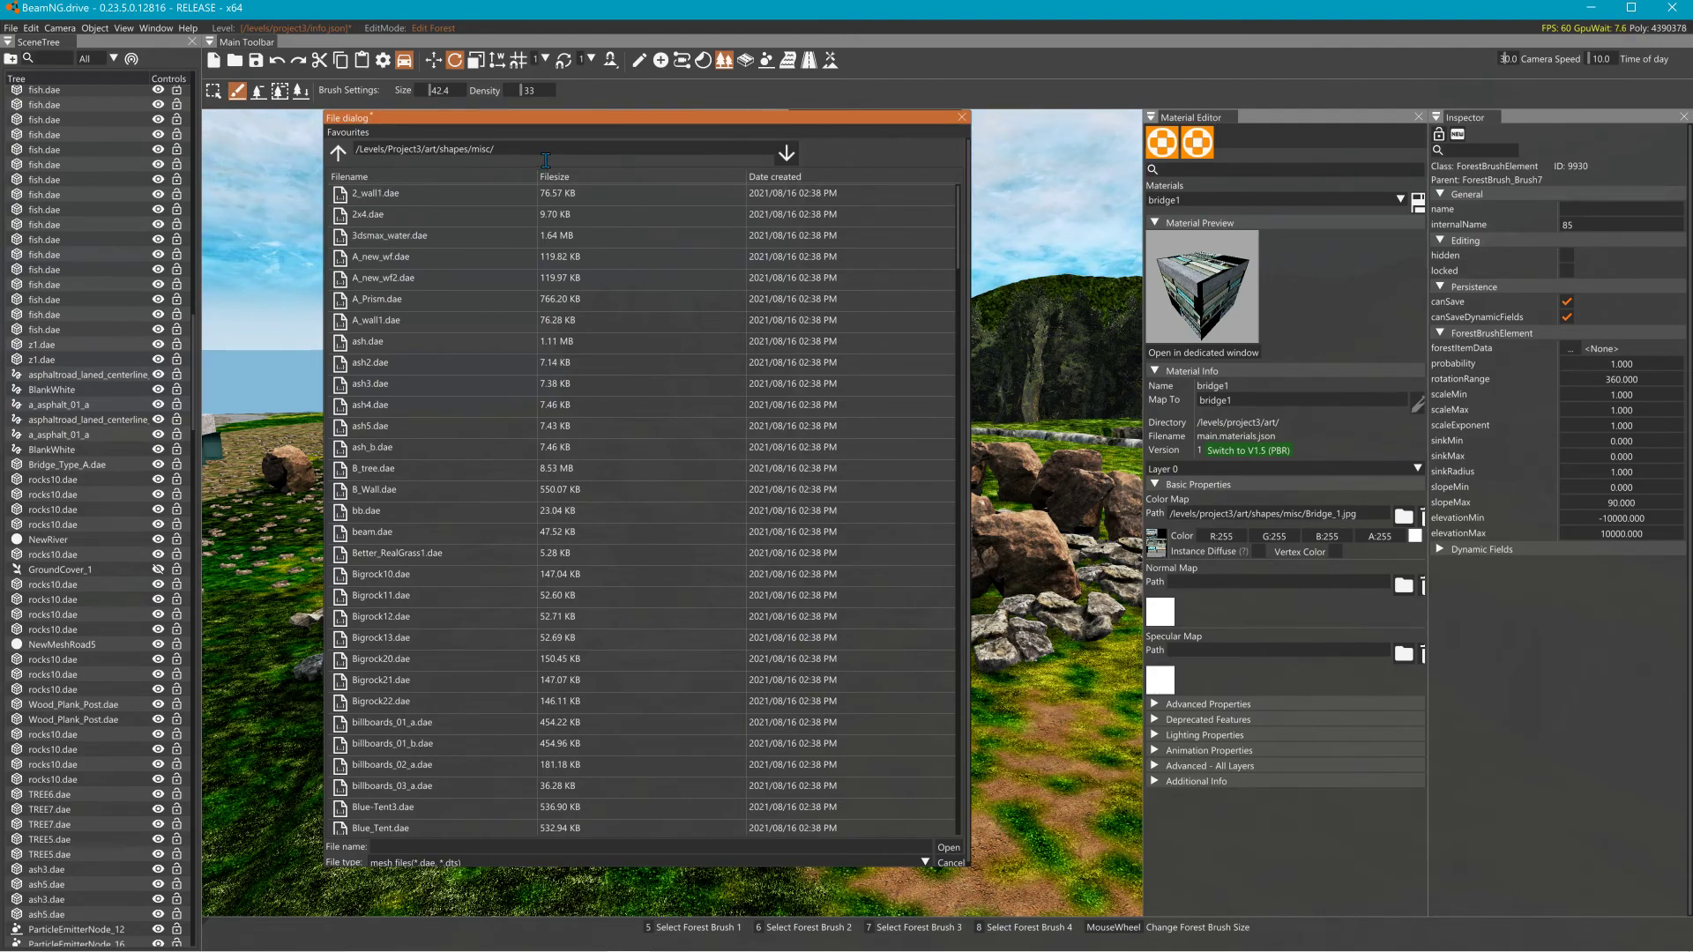
Filter the mesh files by Rock and add Rock10.dae to the forest meshes.
click(421, 858)
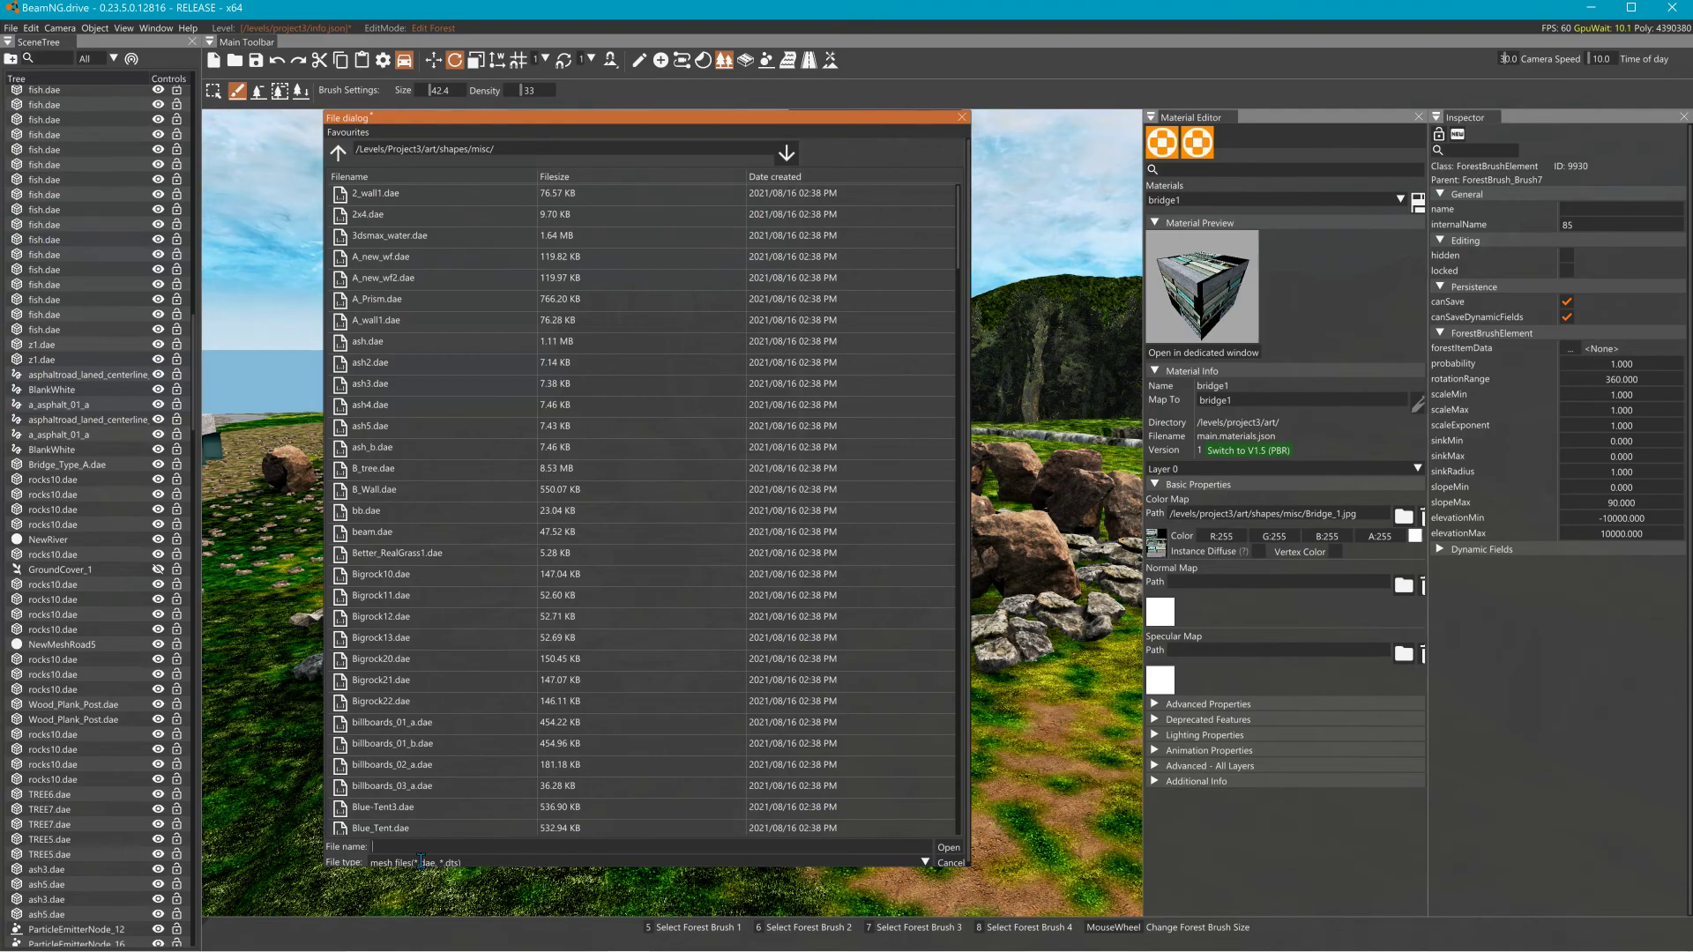
text(7)
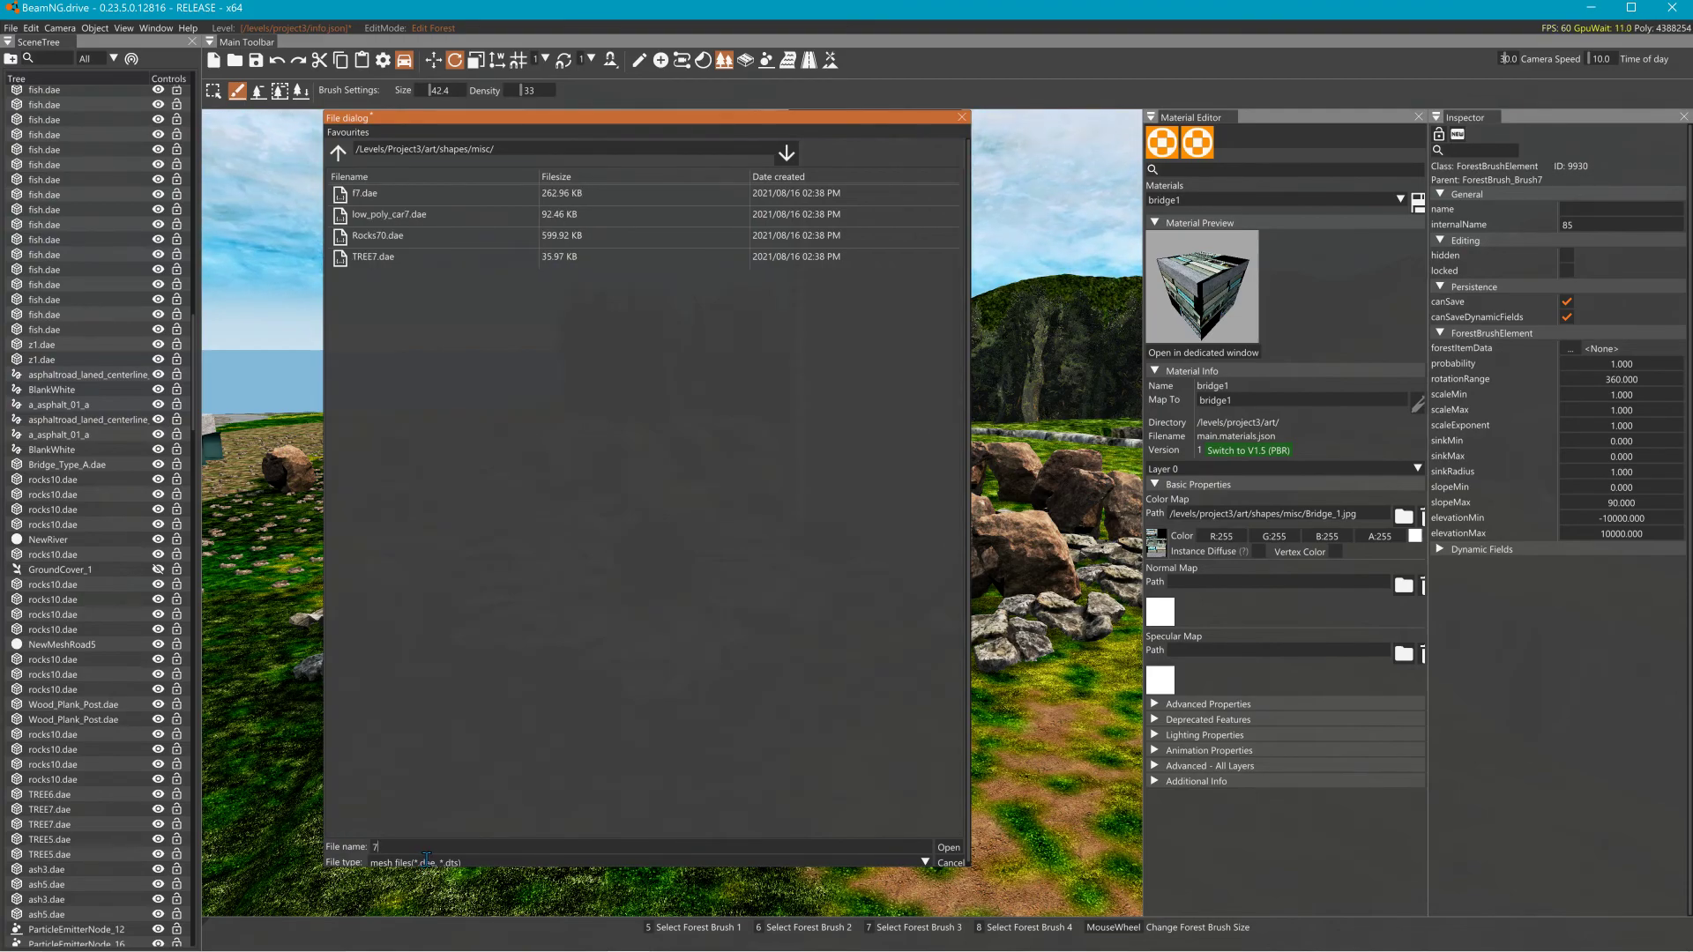
text(3)
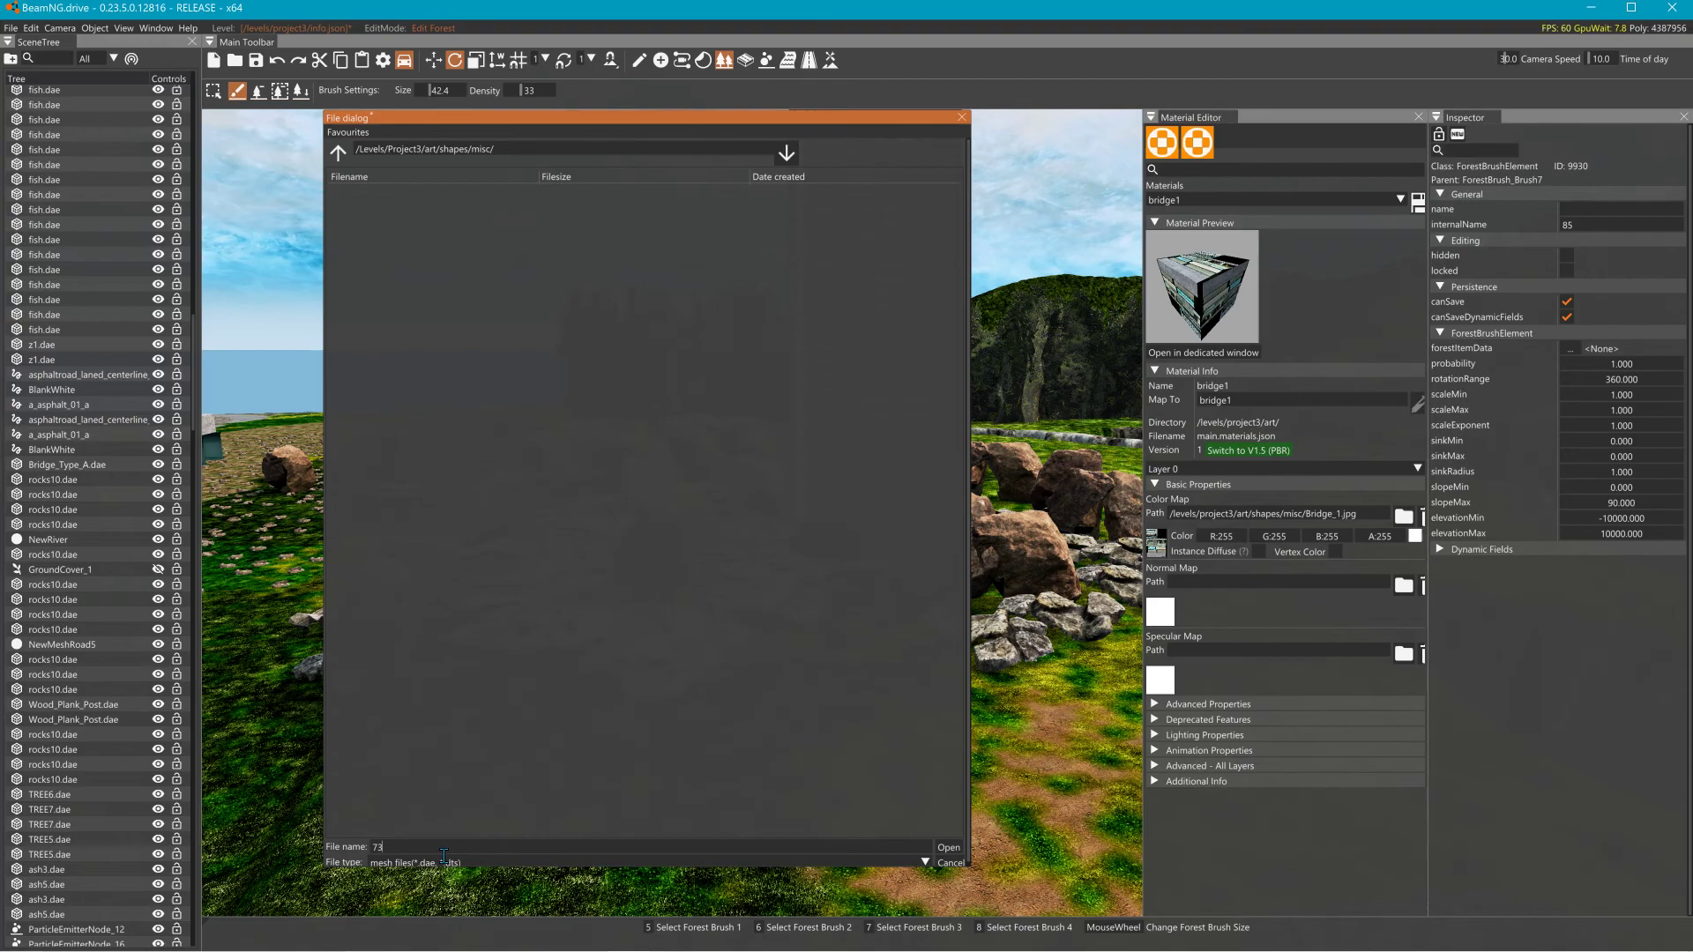
key(BackSpace)
key(BackSpace)
text(Rock)
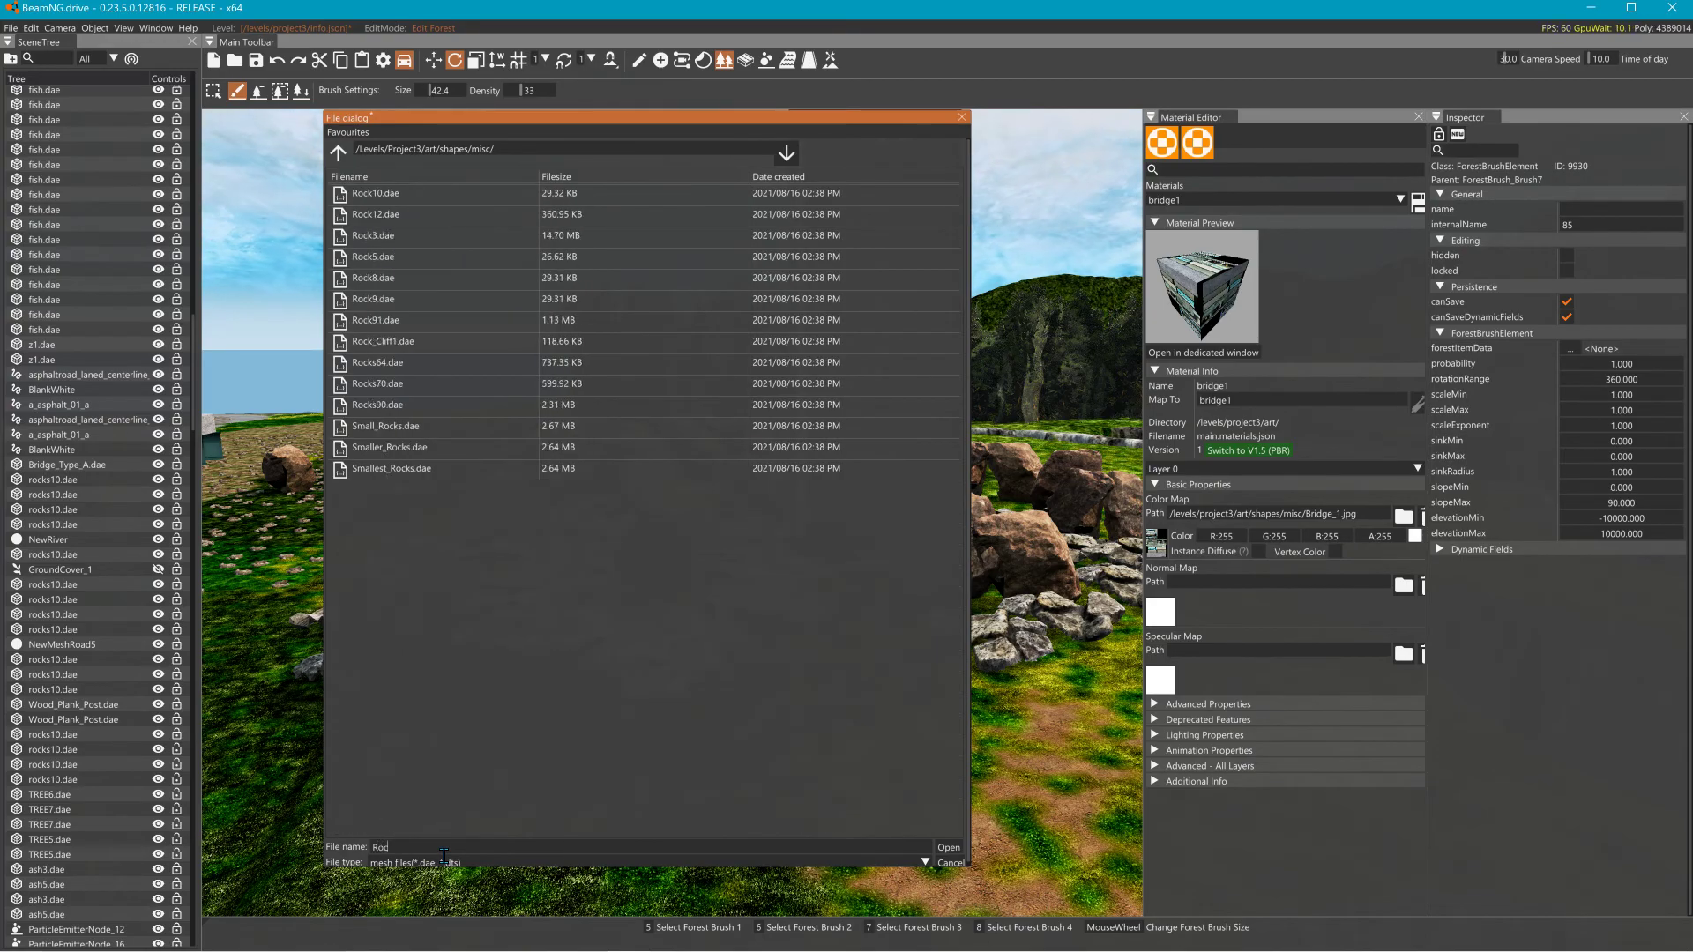
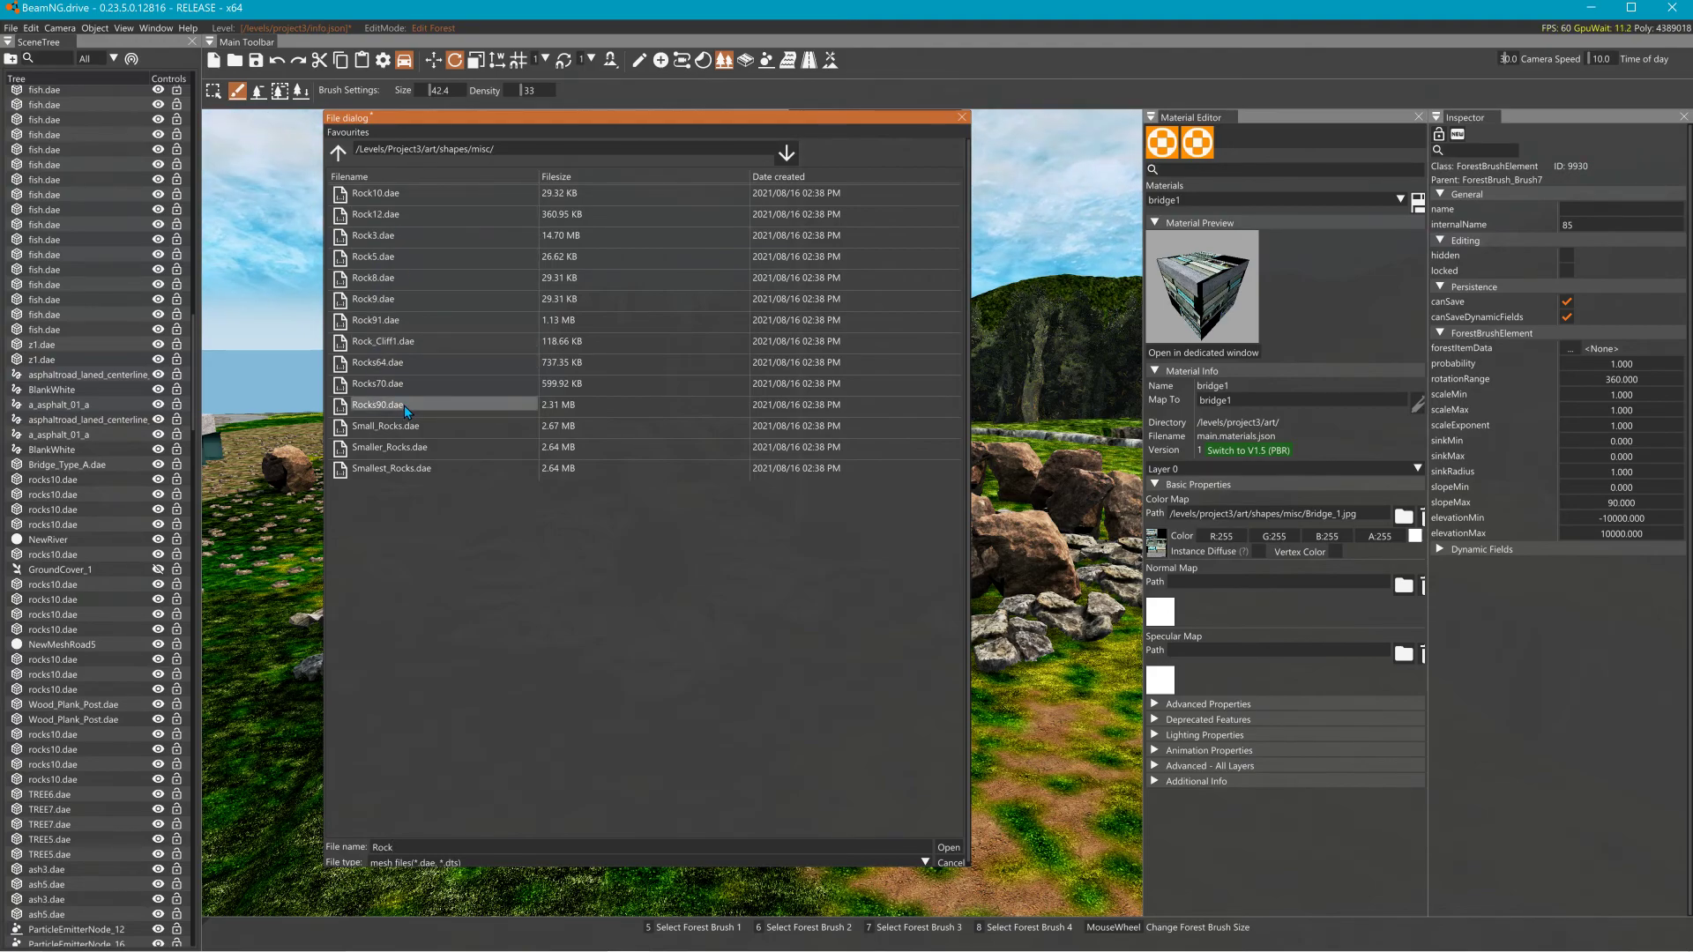
click(377, 196)
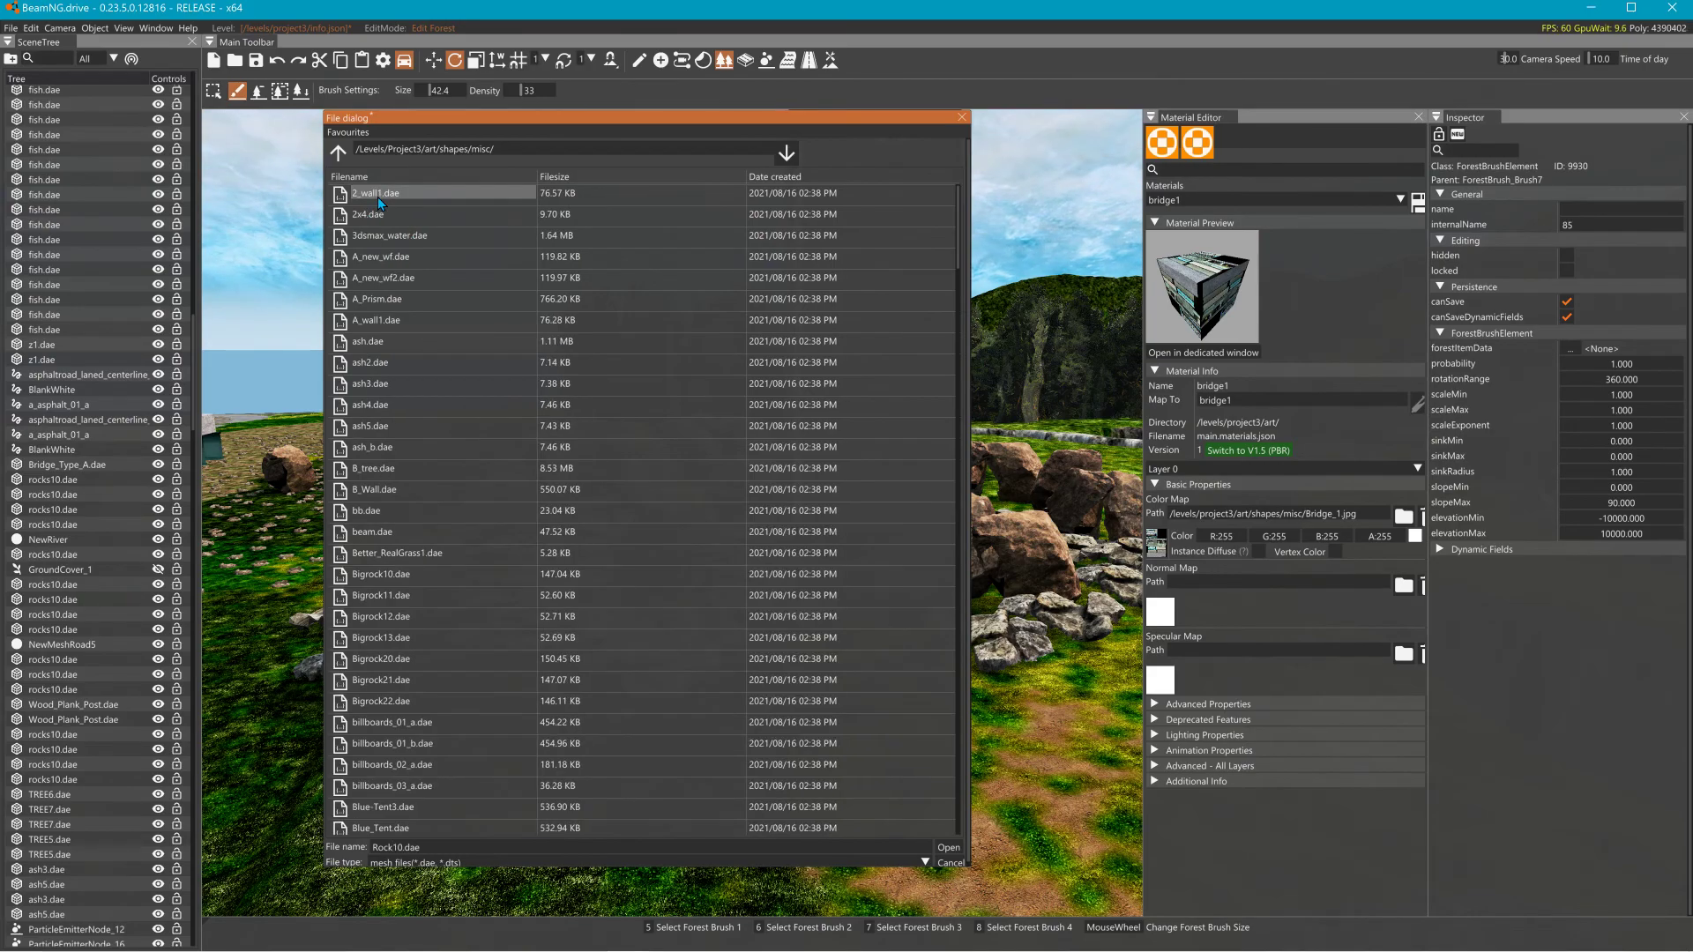
click(949, 849)
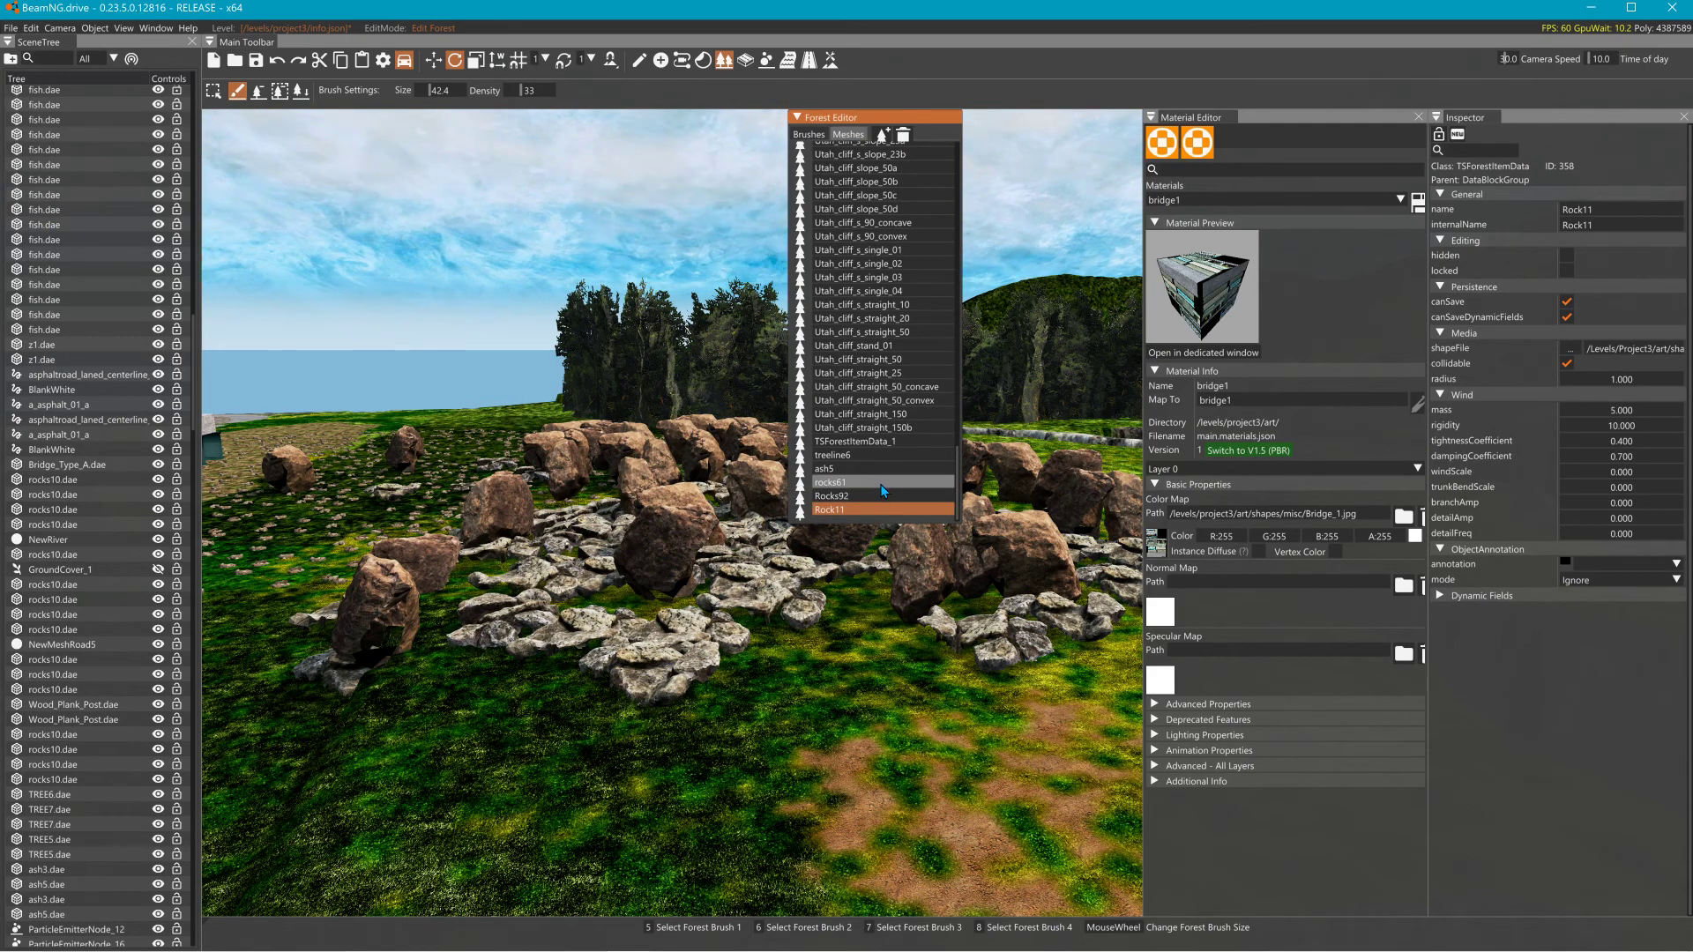
Assign the Rock11 mesh to element 85 of the Rocks brush as its forest item data.
click(808, 134)
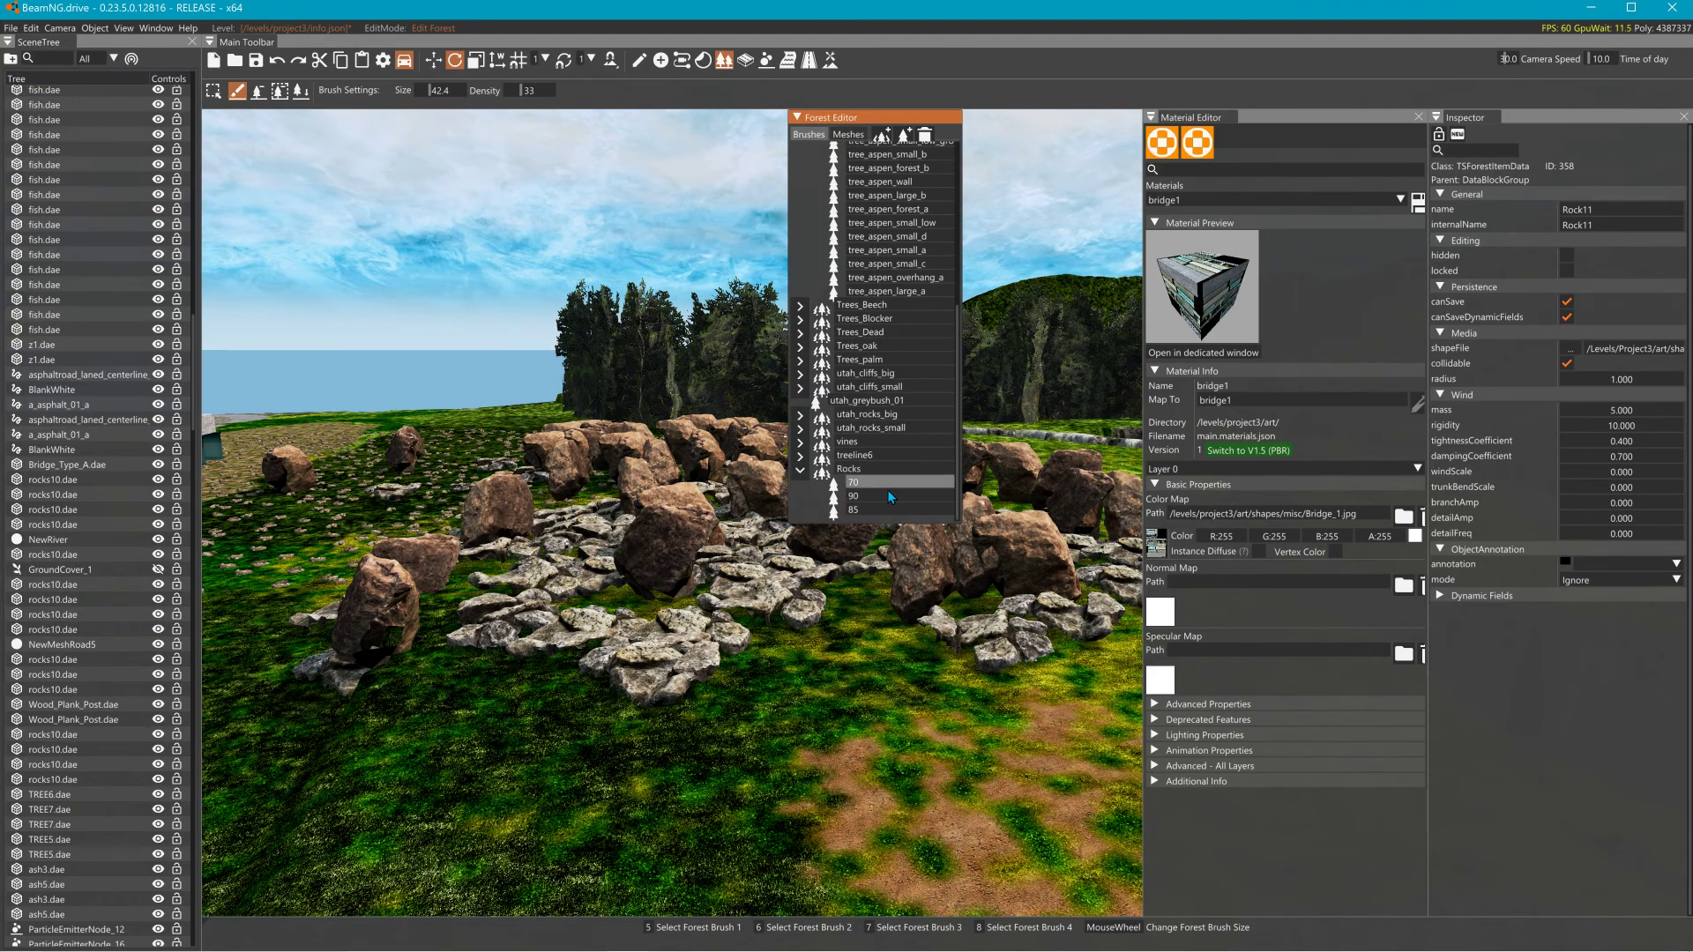
click(856, 511)
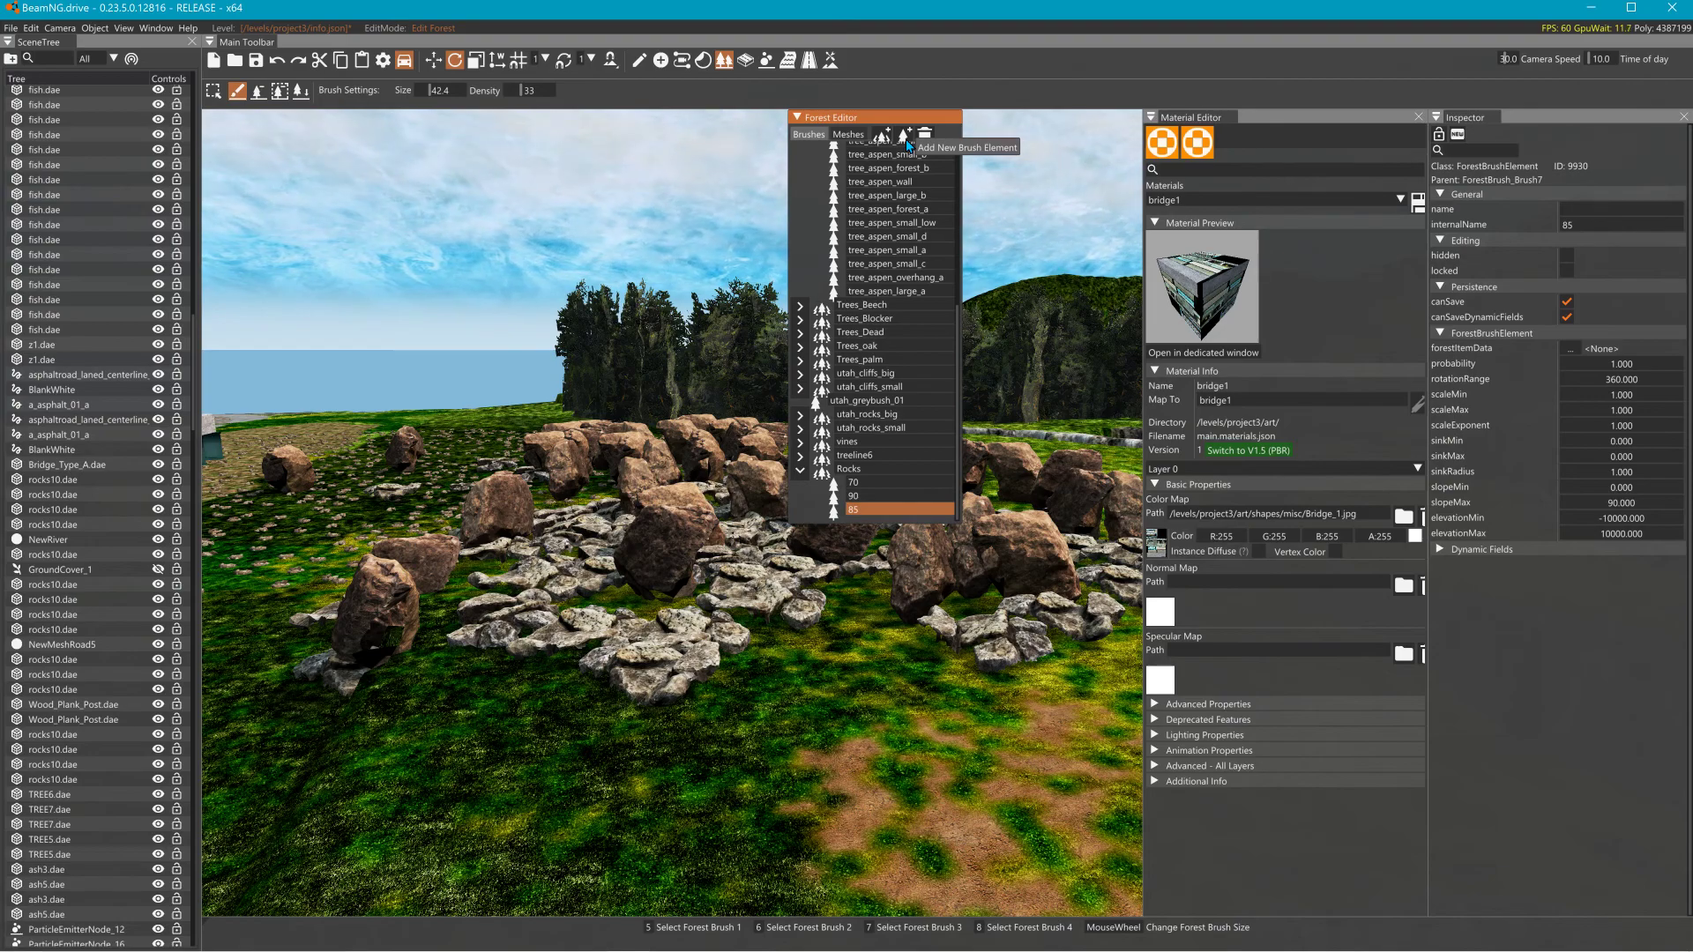
click(1570, 349)
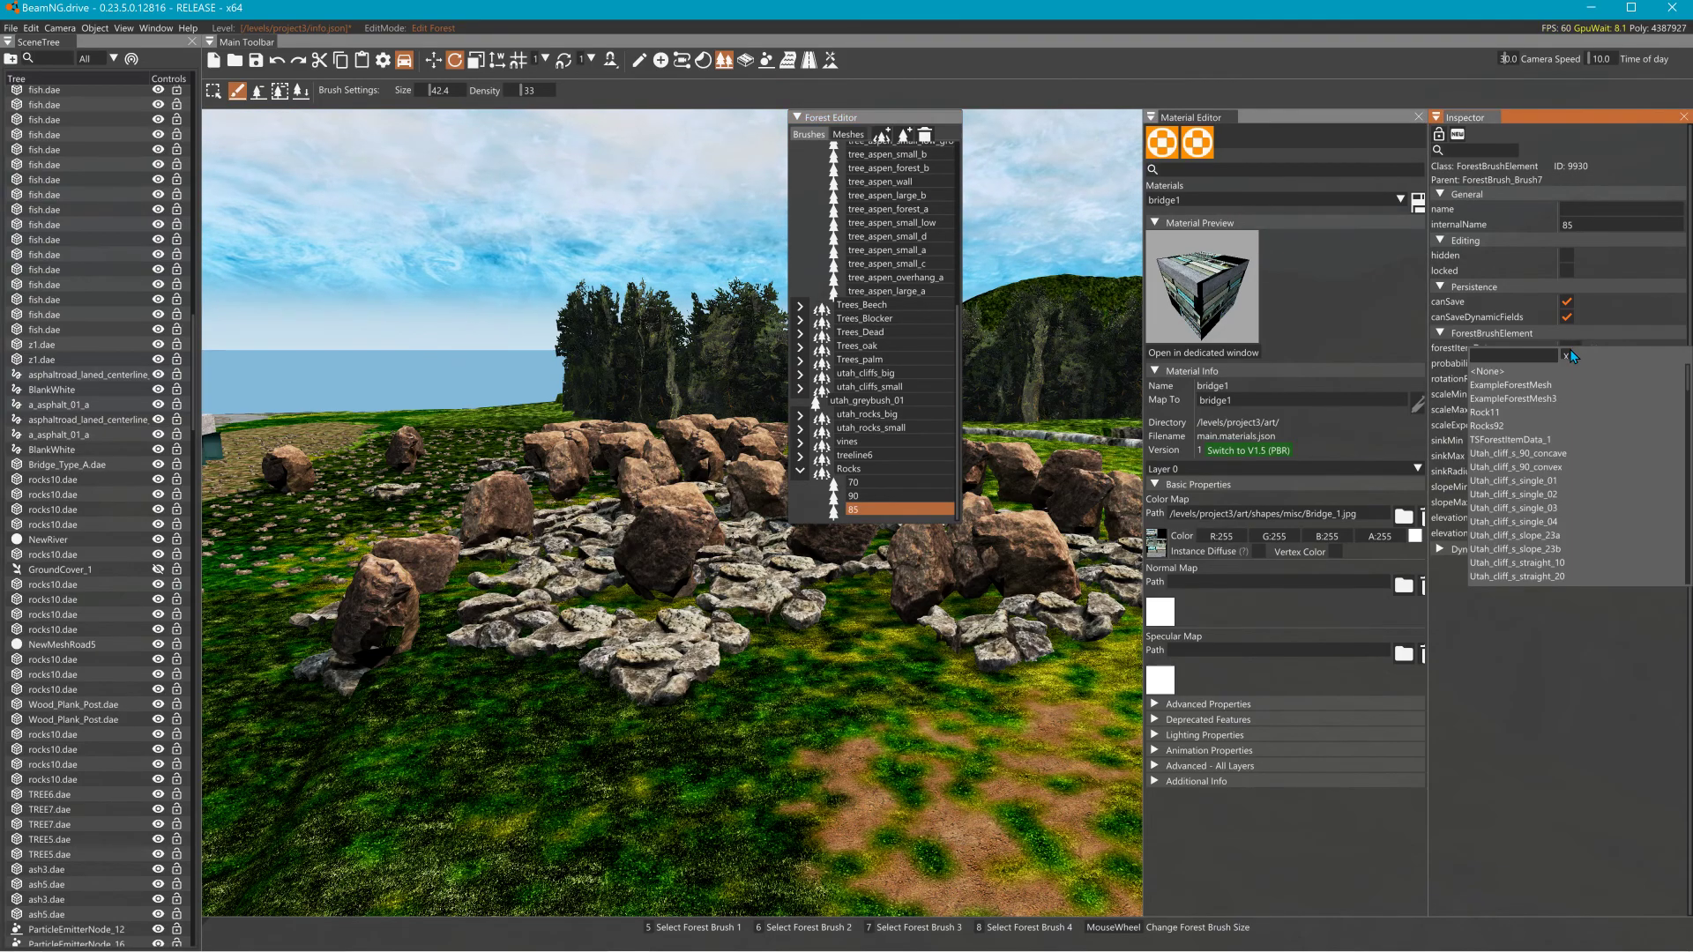
click(1505, 414)
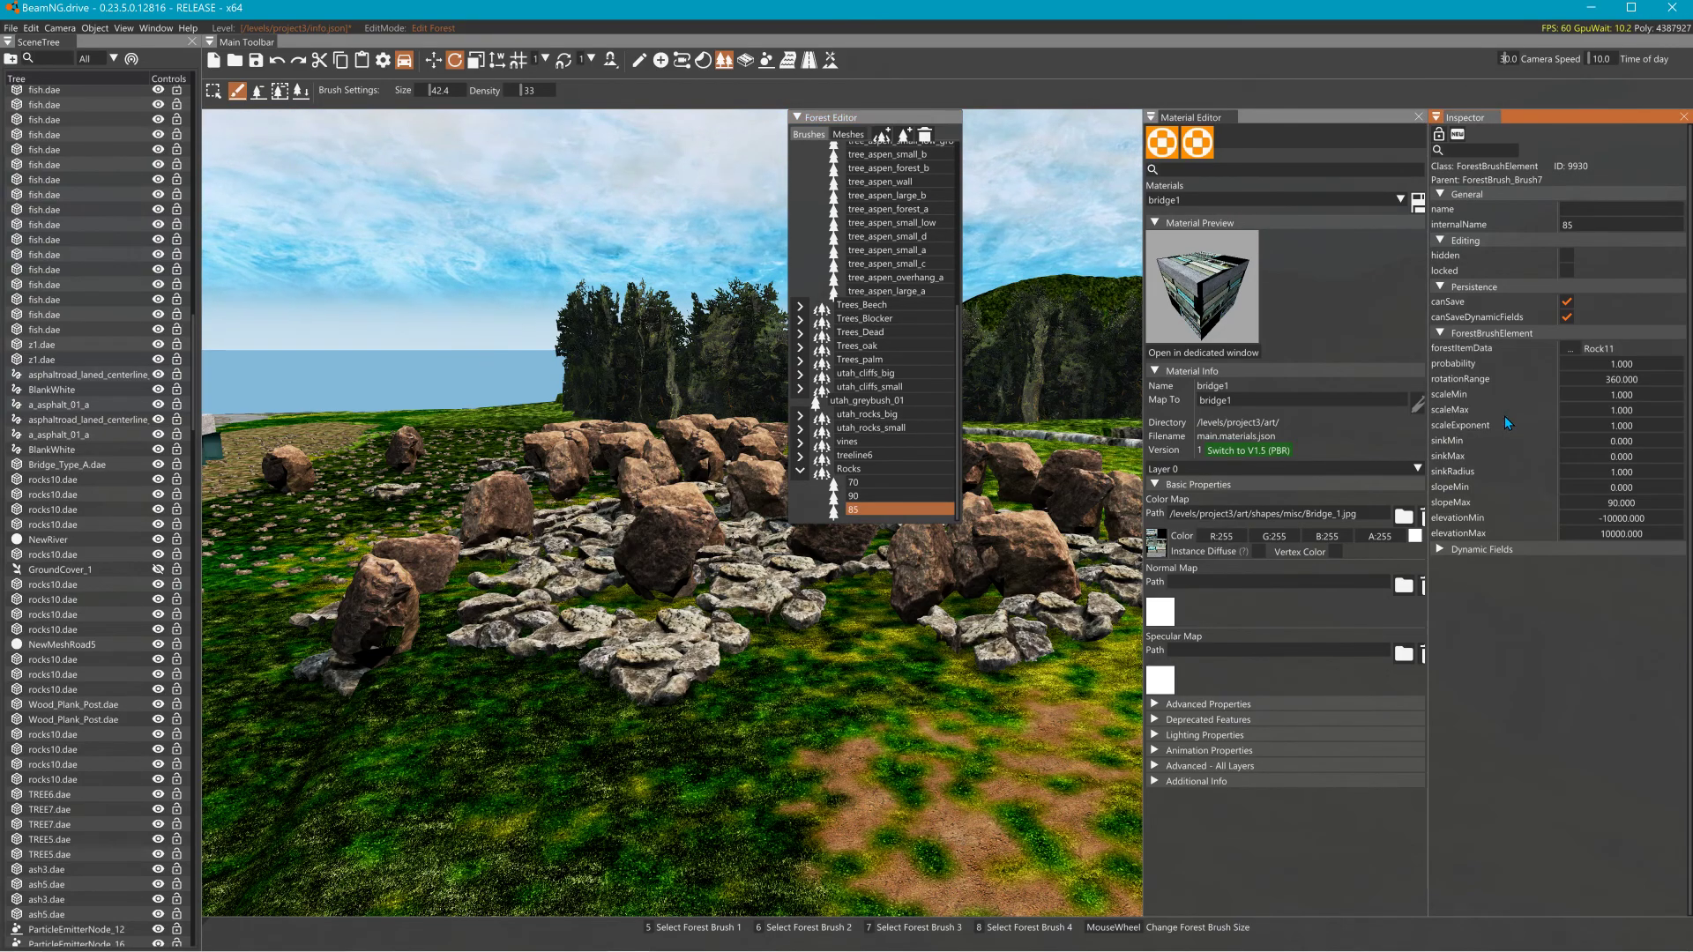
Paint a mix of flat stones, brown boulders and white boulders on the grass beyond the wooden walkway with the Rocks brush.
click(775, 738)
right_drag(775, 739, 724, 739)
key(s)
key(w)
key(s)
right_drag(847, 482, 458, 529)
right_drag(846, 513, 992, 561)
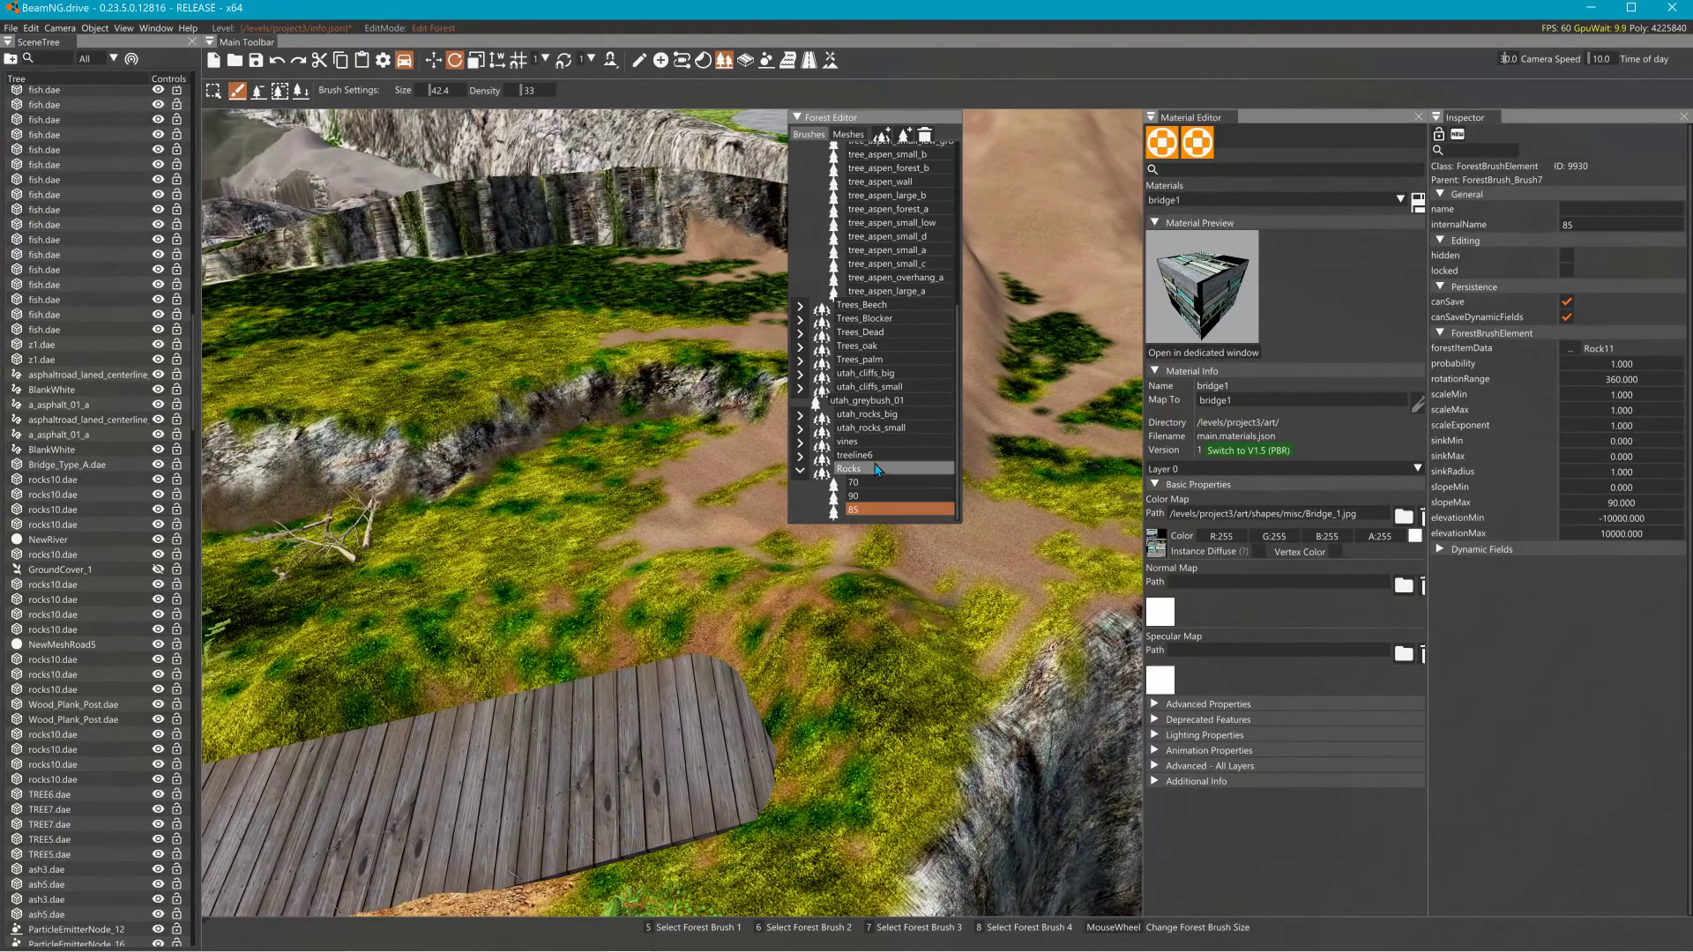
click(871, 468)
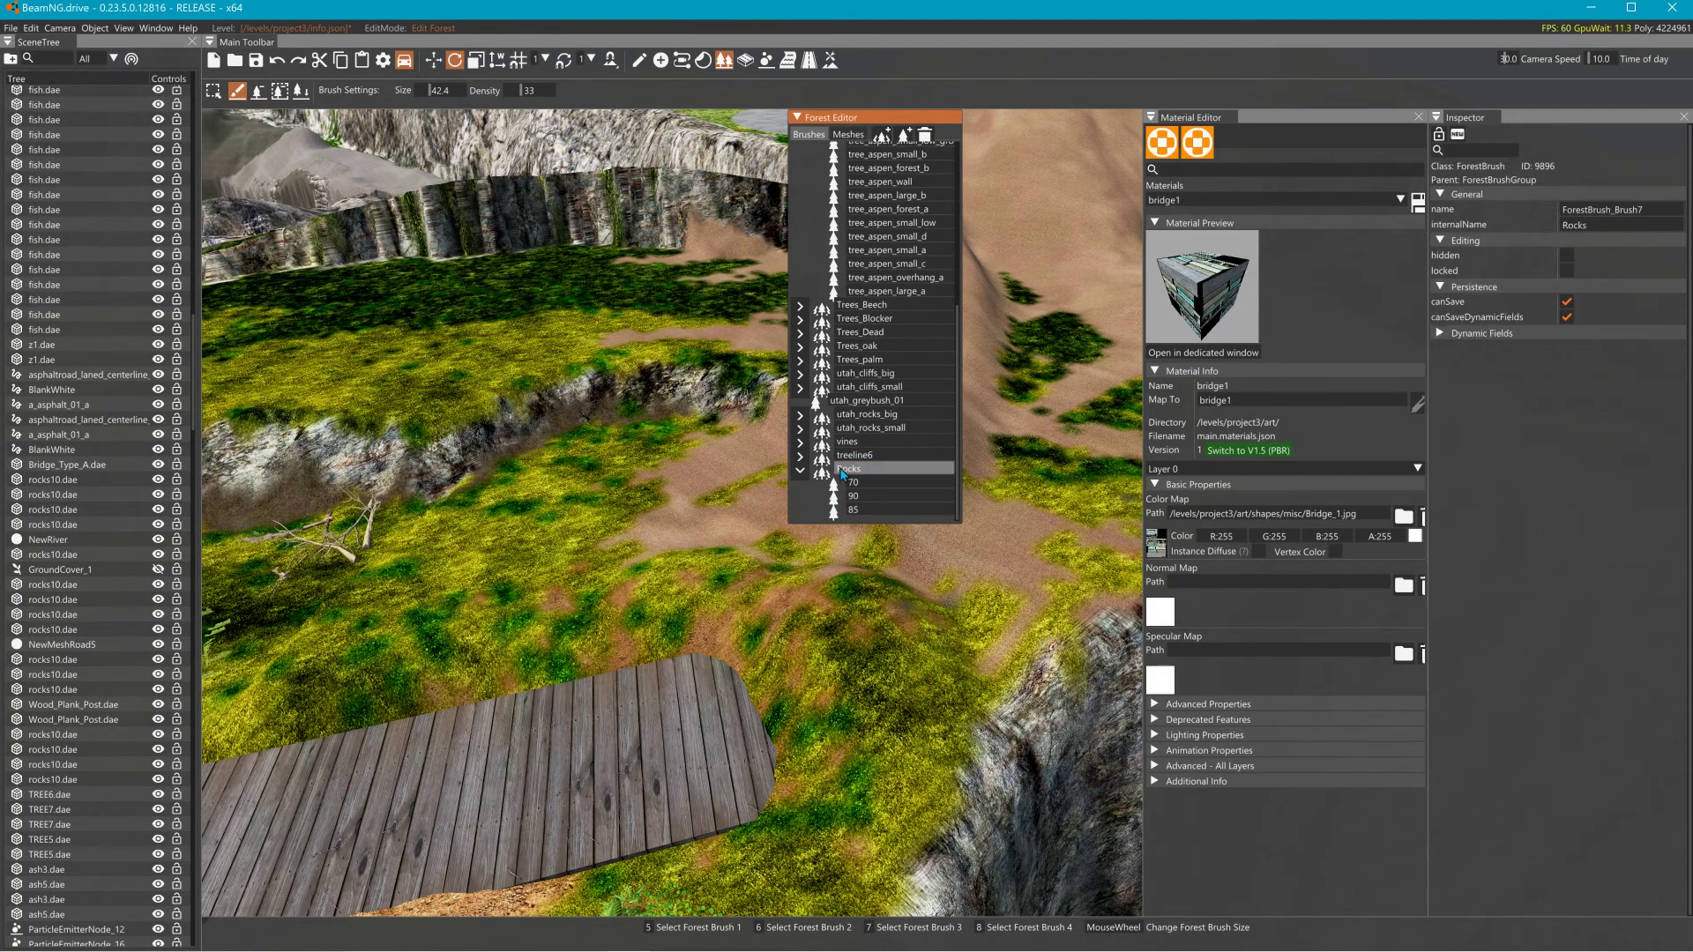
click(631, 476)
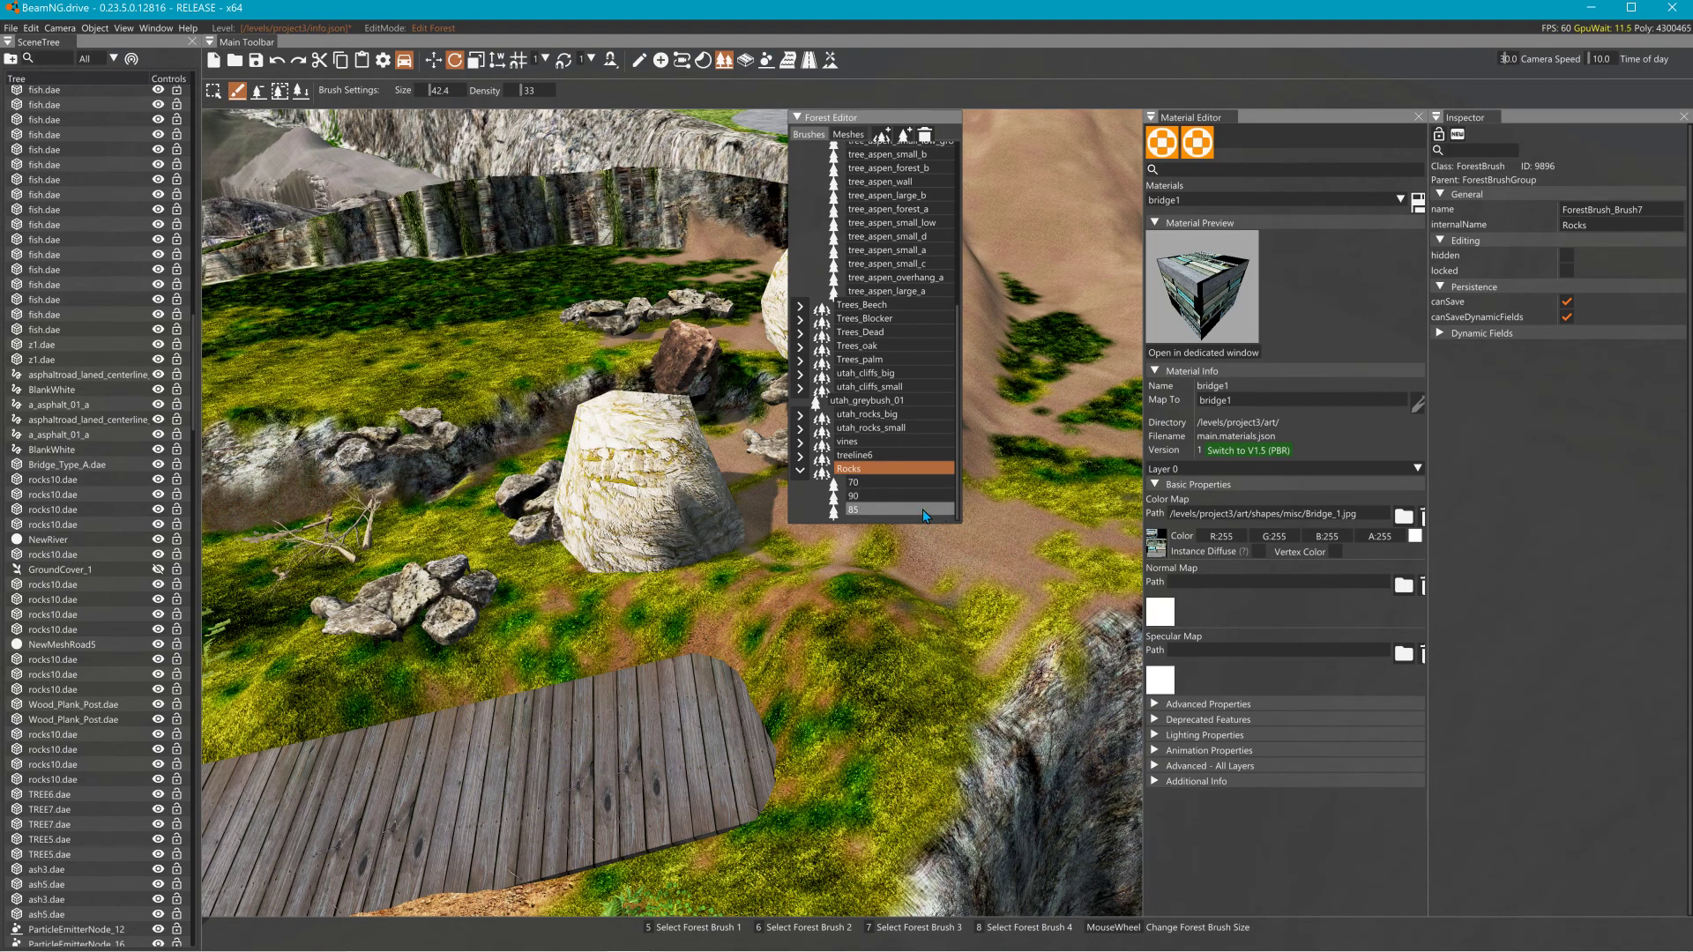
Paint a cluster of extra white boulders between the wooden walkway and the sandy slope with a single Rocks element.
click(859, 482)
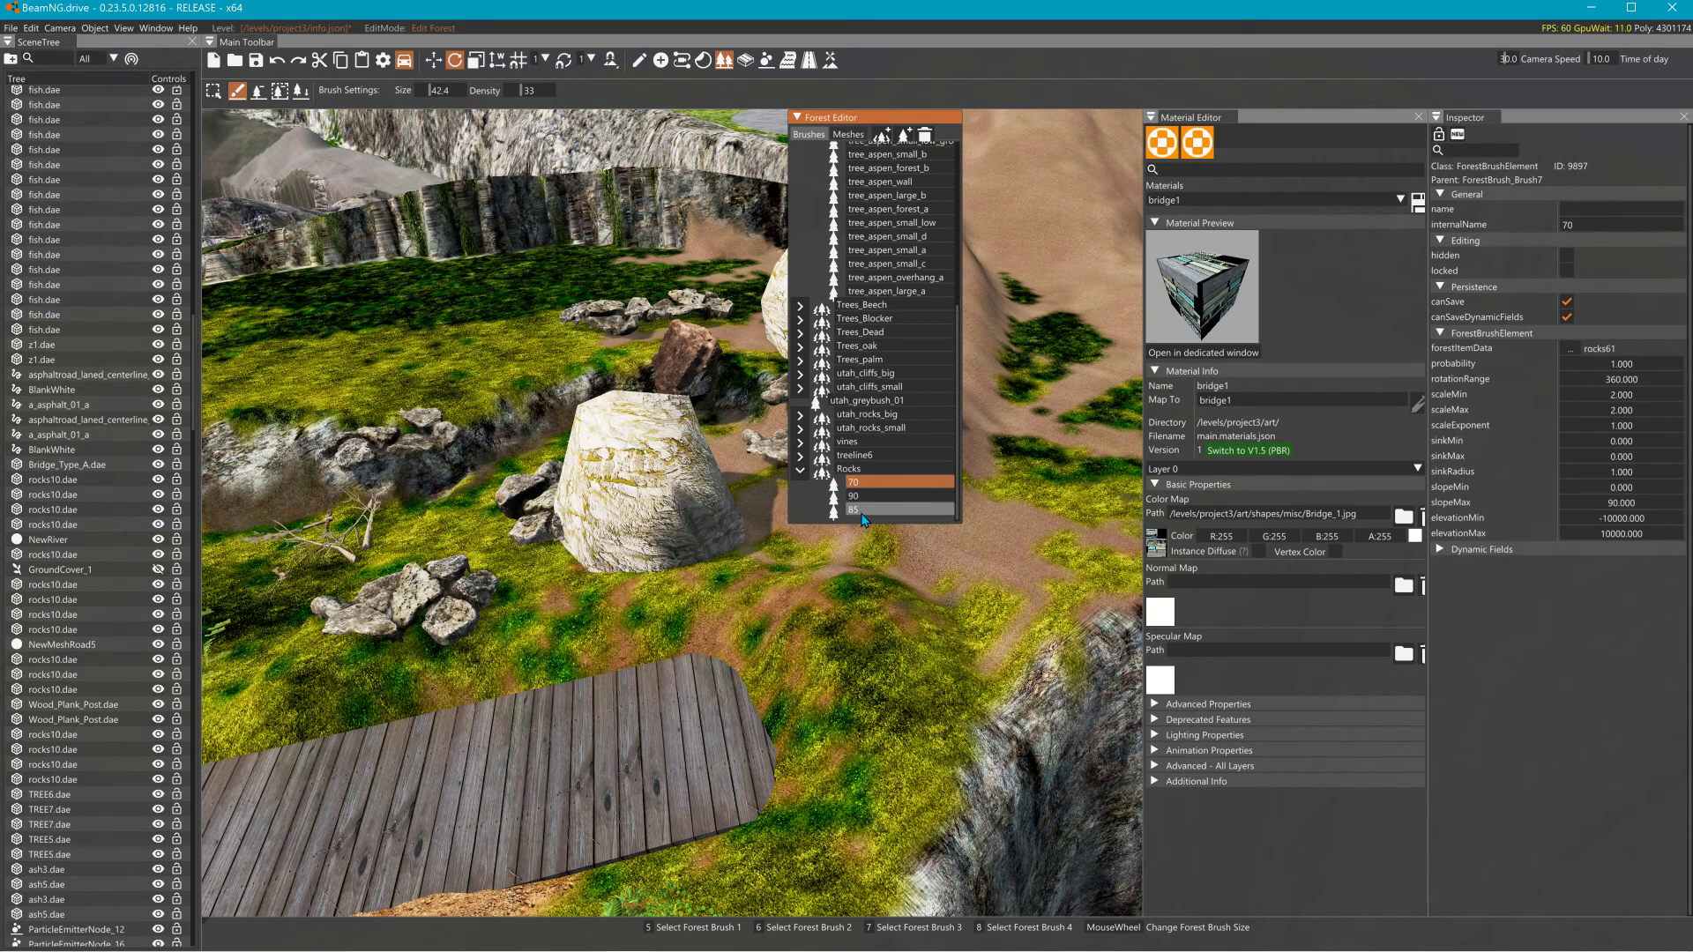
click(473, 404)
right_drag(474, 404, 544, 409)
drag(581, 377, 776, 451)
Select Rocks elements 90 and 70 together, and multi-select tree_beech_dead_a, tree_aspen_forest_a and tree_aspen_small_b from the tree brushes.
click(861, 500)
ctrl+click(862, 485)
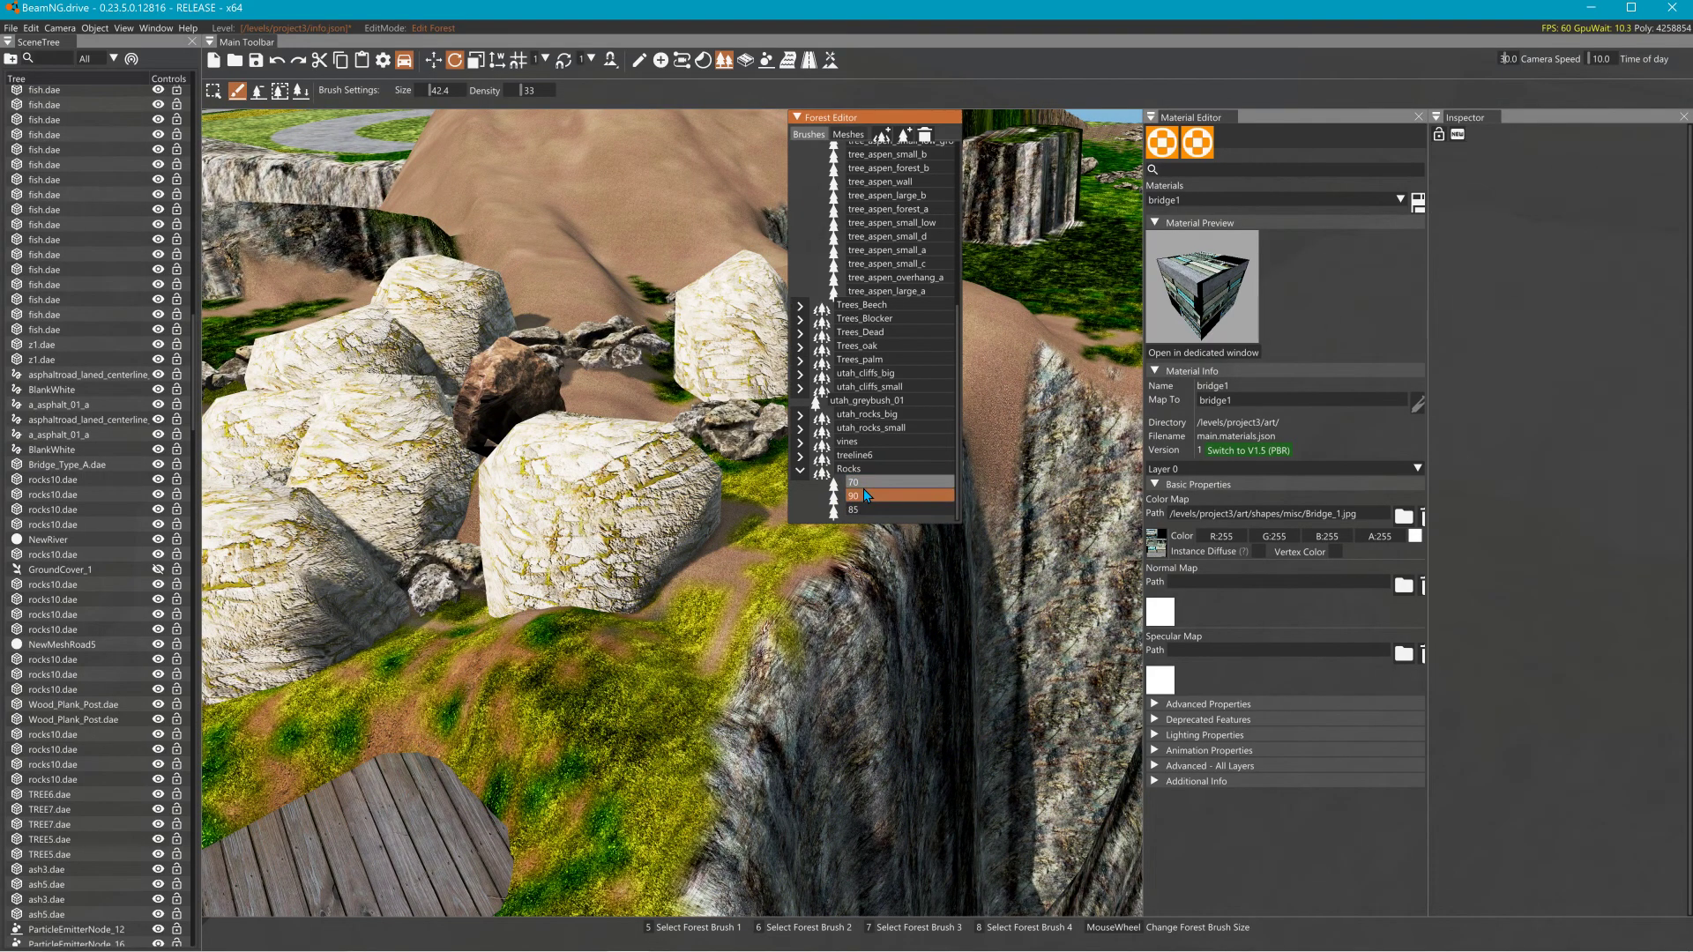
click(801, 333)
right_drag(748, 444, 957, 404)
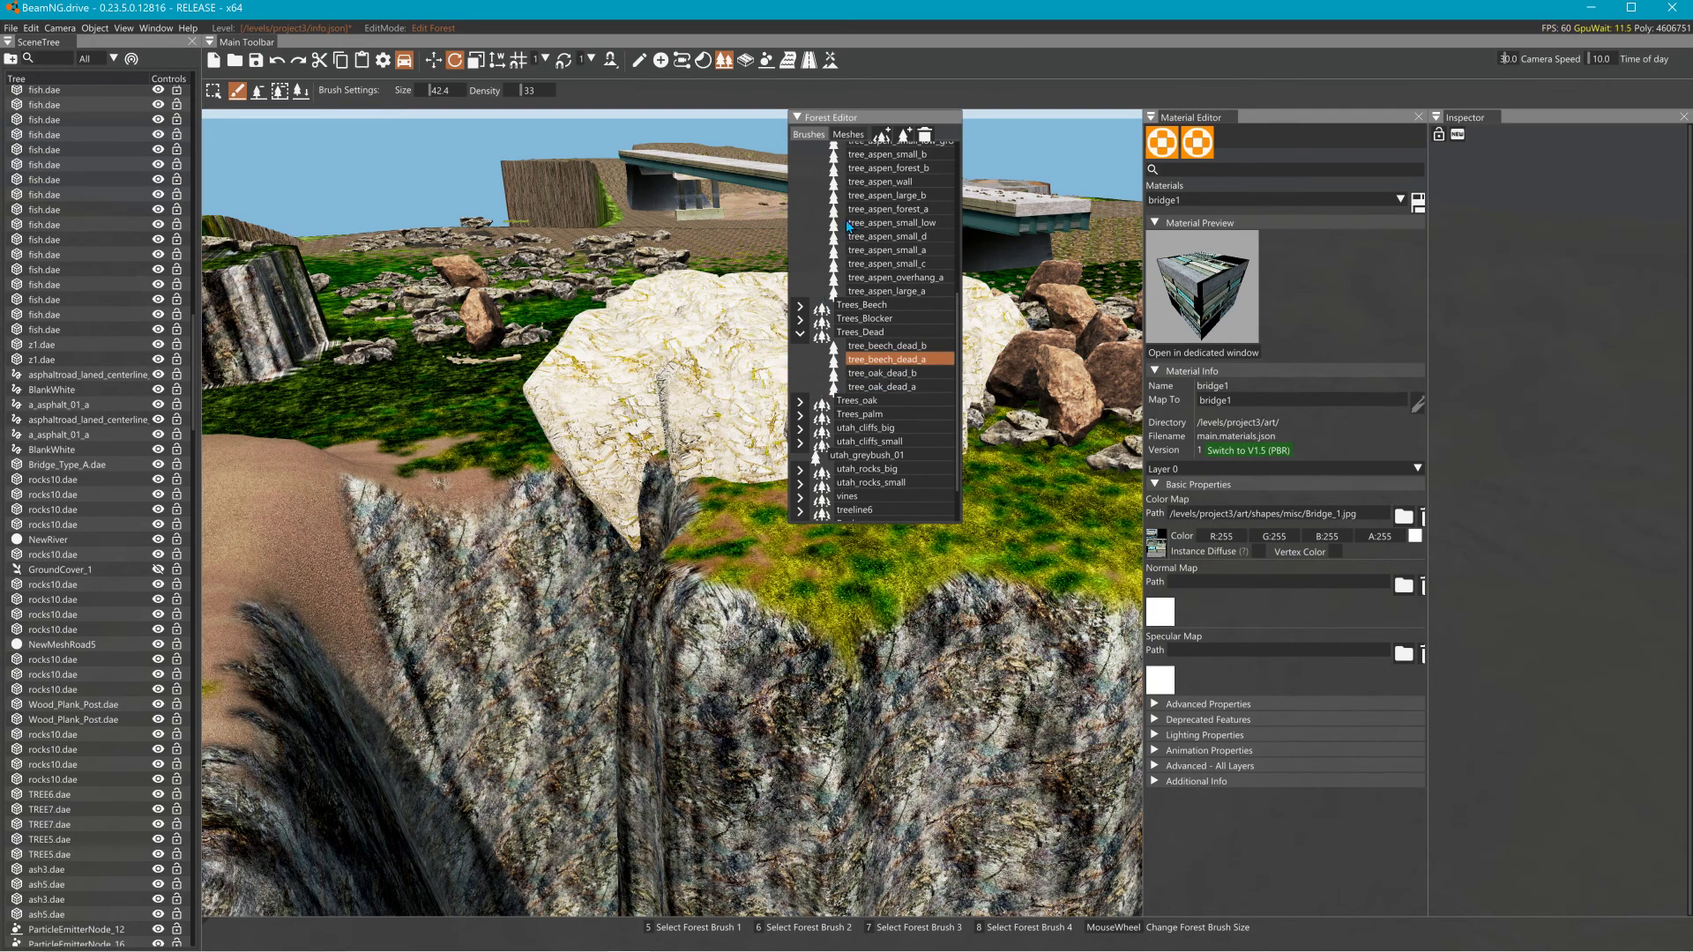
ctrl+click(895, 213)
ctrl+click(925, 156)
Extend the multi-selection with lush_ferns_01_a from the Ferns brush and tree_beech_bush_e from the Bushes_huge brush.
scroll(849, 262, up, 2)
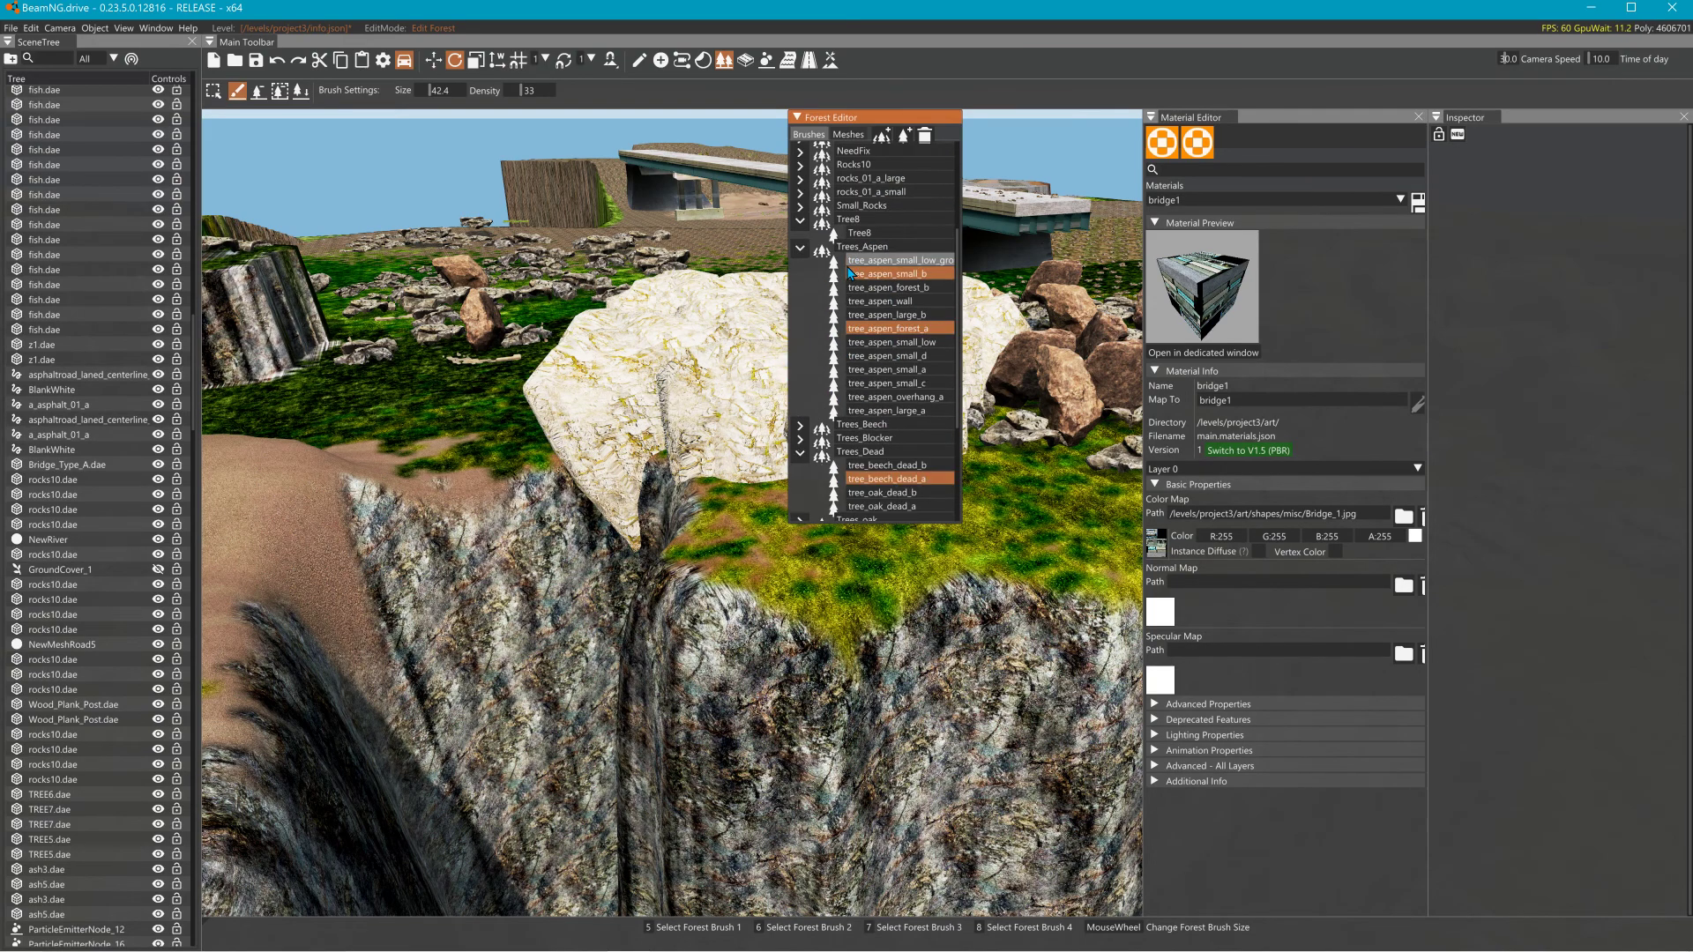
click(800, 235)
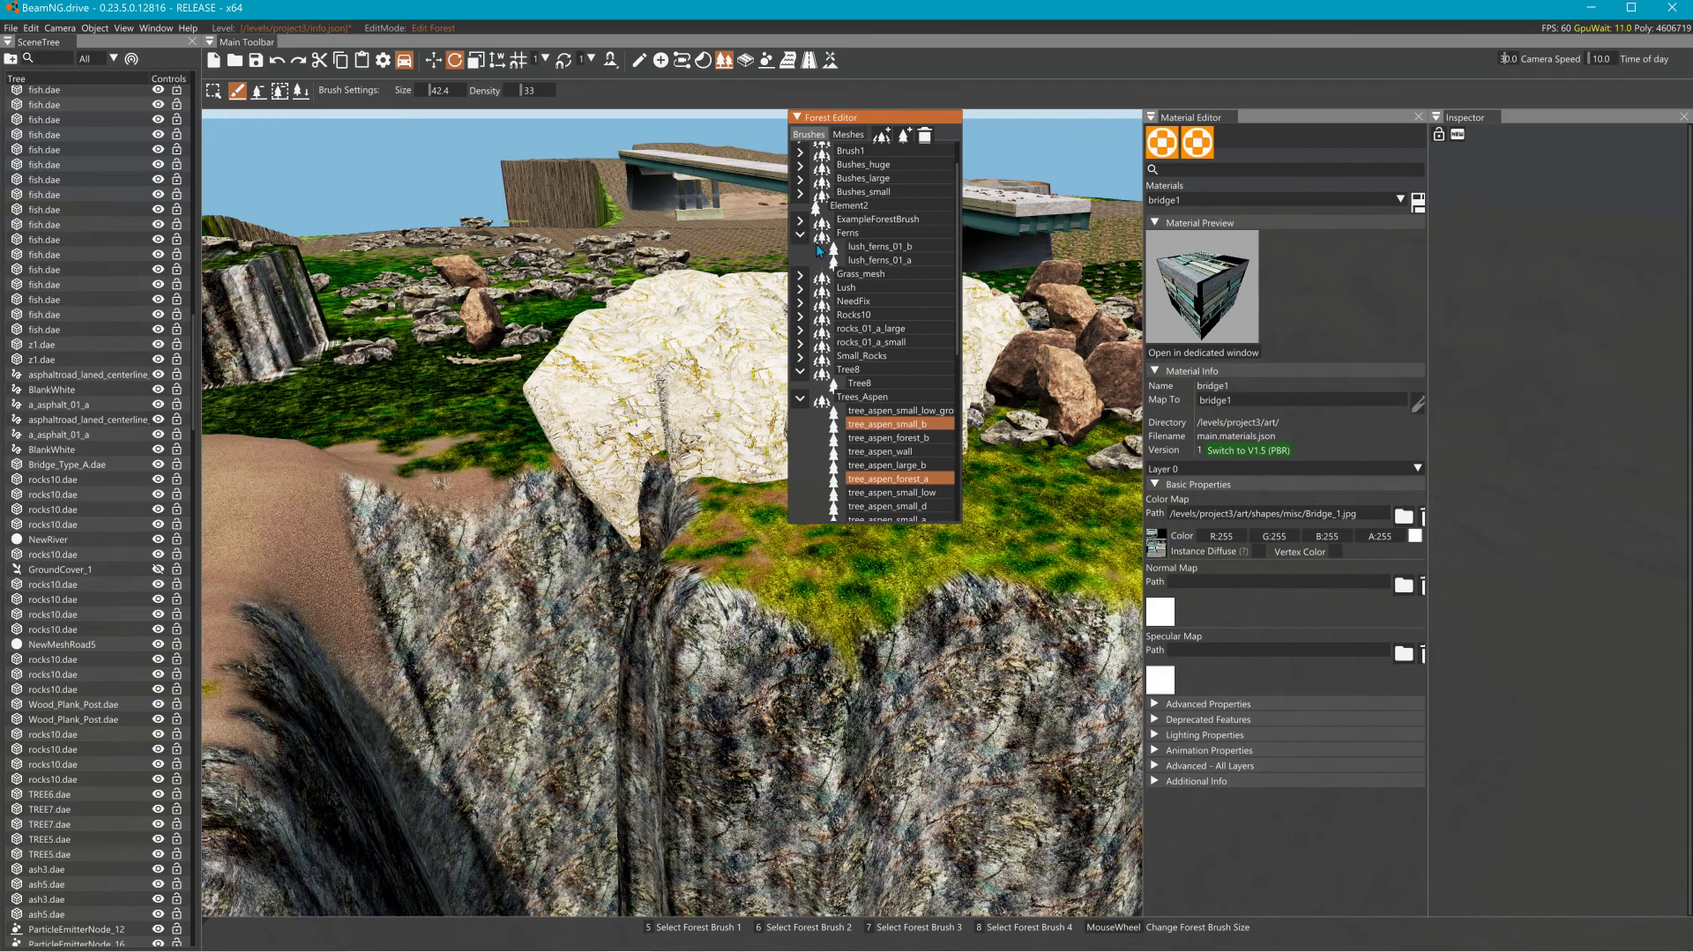
click(803, 155)
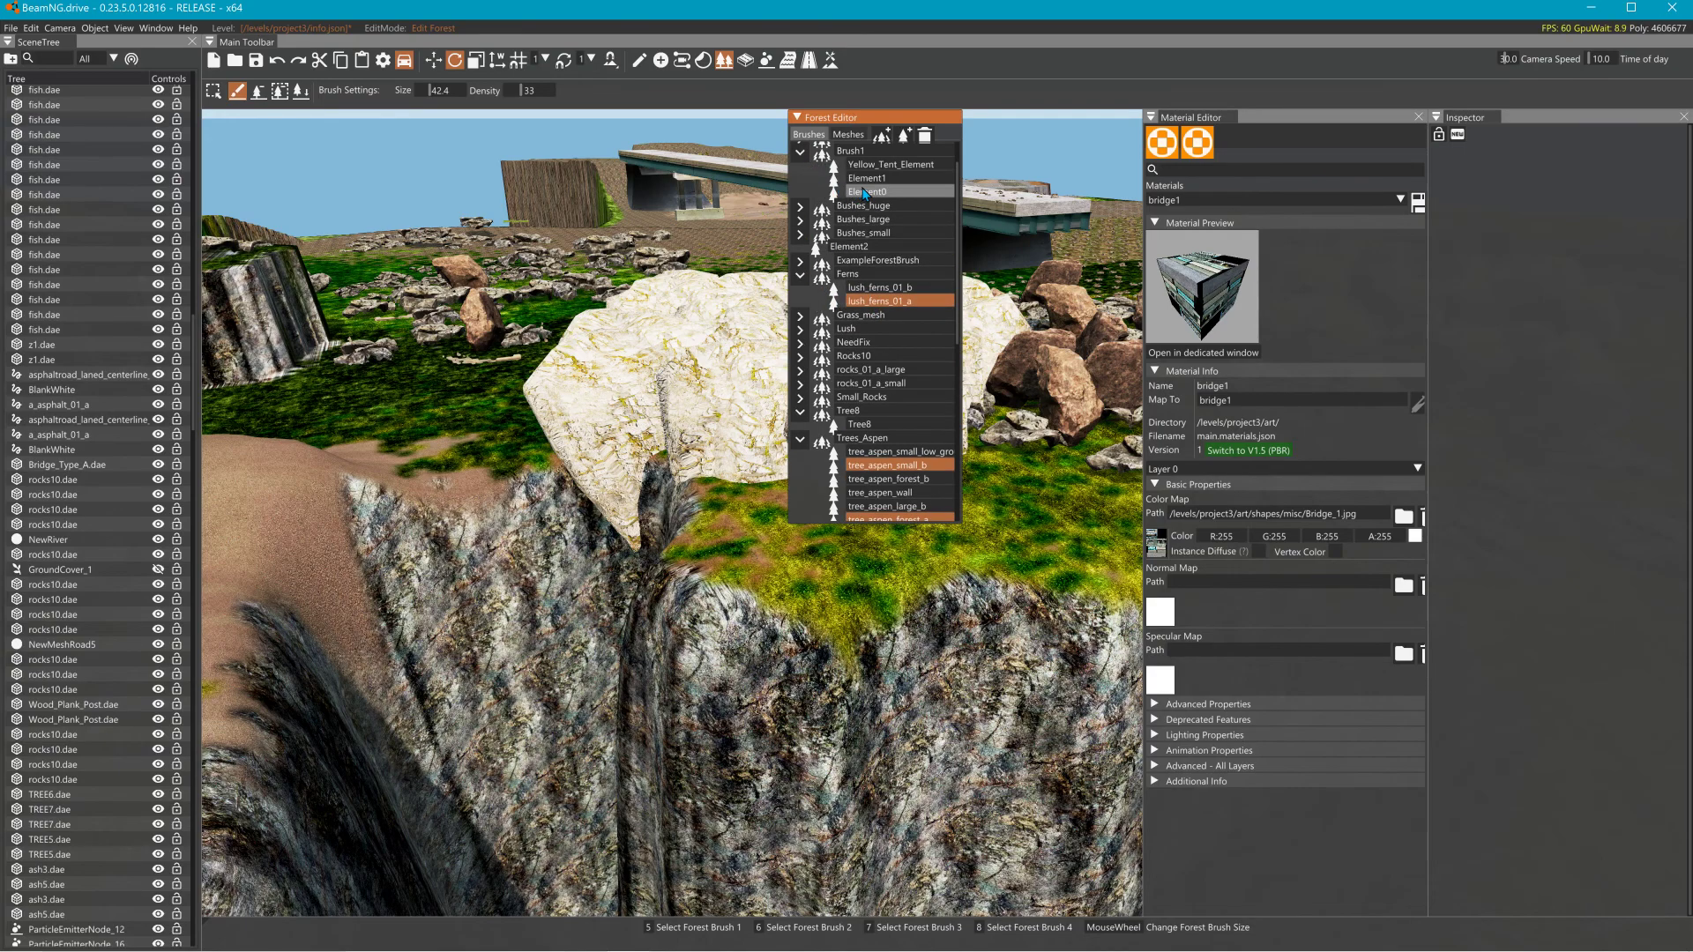
click(800, 208)
ctrl+click(874, 220)
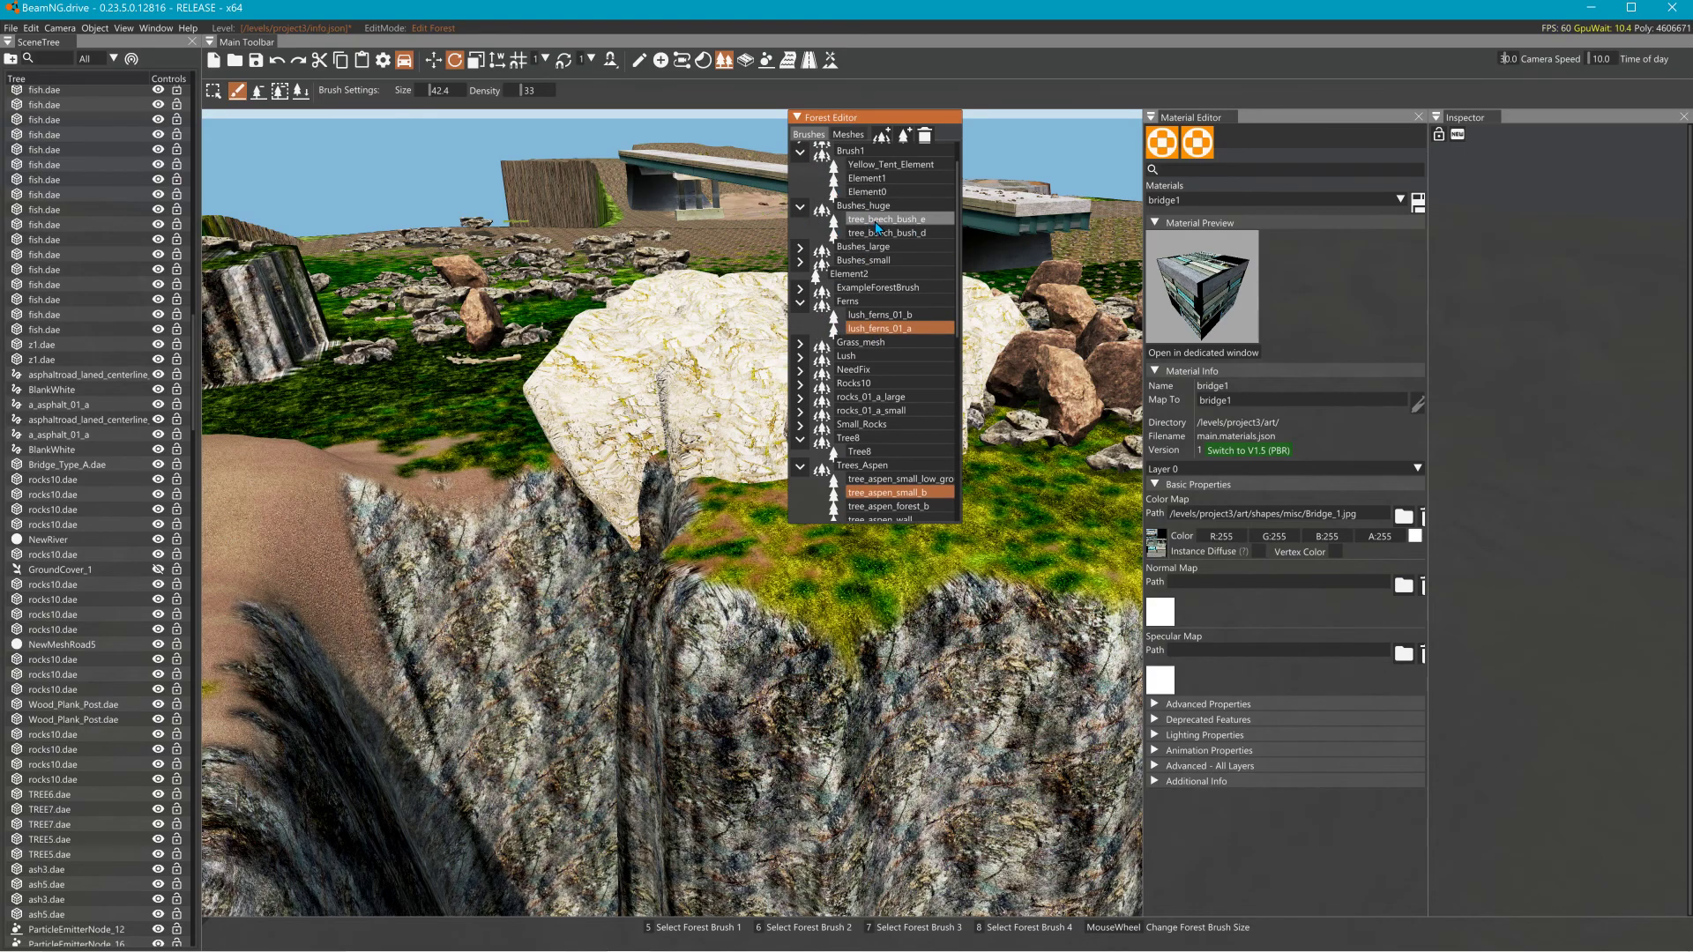
Examine the painted rock fields around the cliffs and the wooden walkway from farther away.
right_drag(784, 540, 1014, 534)
click(617, 507)
right_drag(542, 503, 344, 505)
mouse_move(829, 555)
right_down()
mouse_move(706, 589)
mouse_move(767, 511)
mouse_move(829, 555)
mouse_move(851, 591)
mouse_move(829, 601)
mouse_move(952, 555)
right_up()
click(690, 599)
key(s)
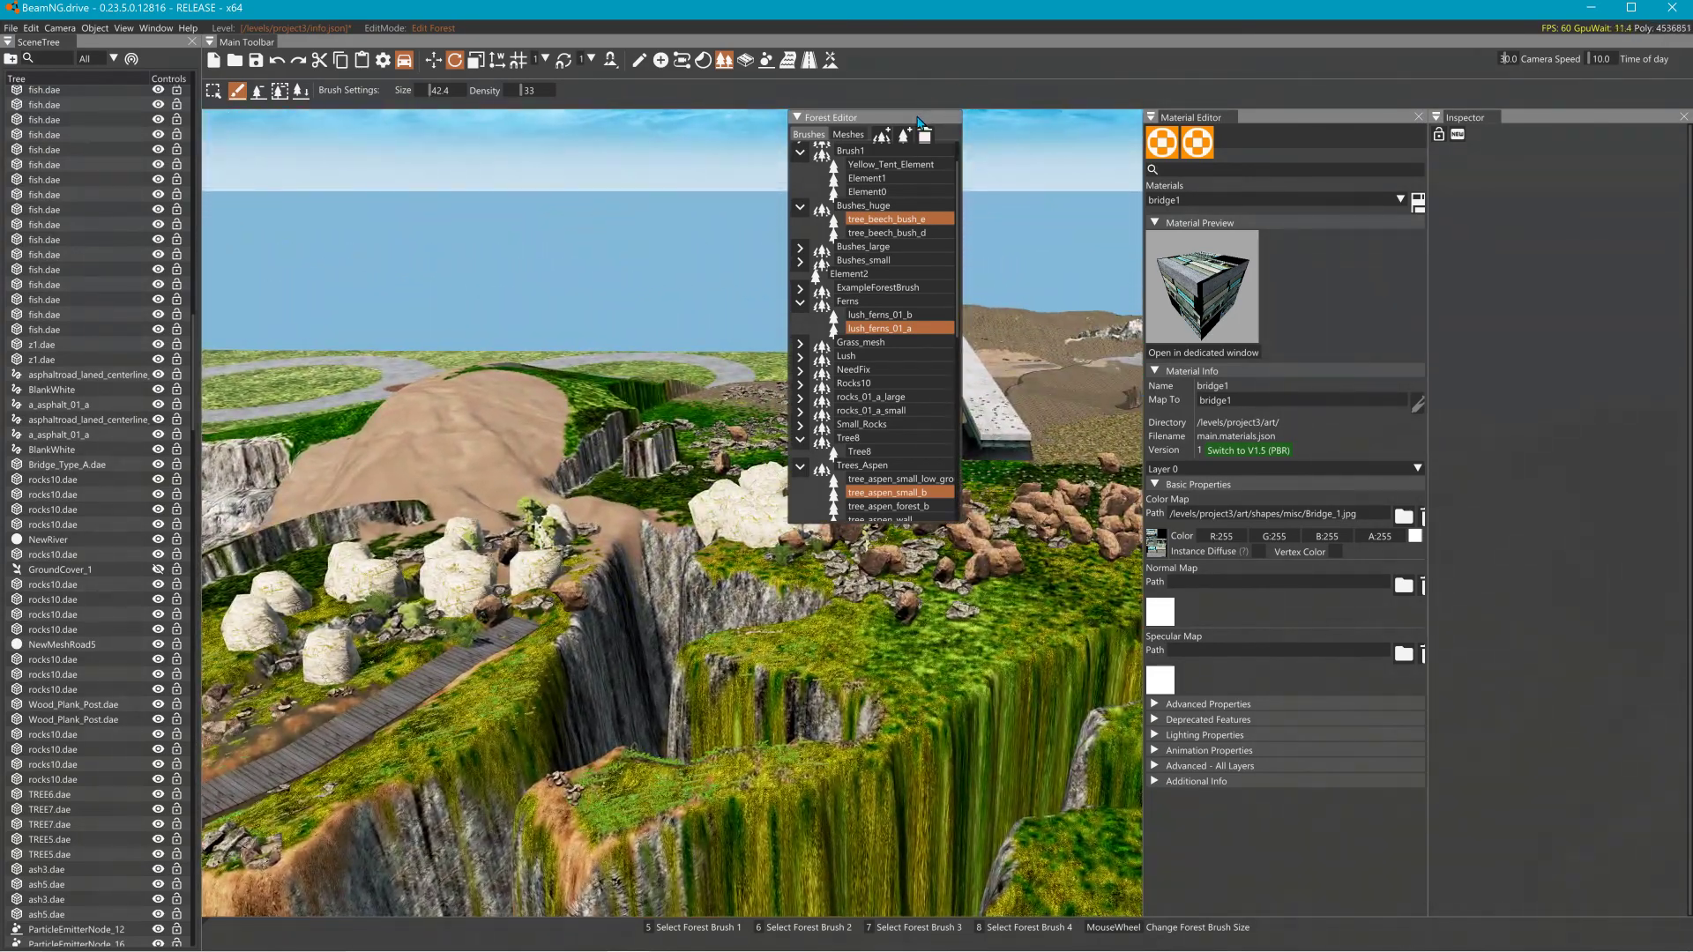
Collapse the Forest Editor window and erase the boulders, rocks and bushes around the cliffs with the forest erase tool at density 100.
drag(829, 121, 1003, 121)
click(970, 118)
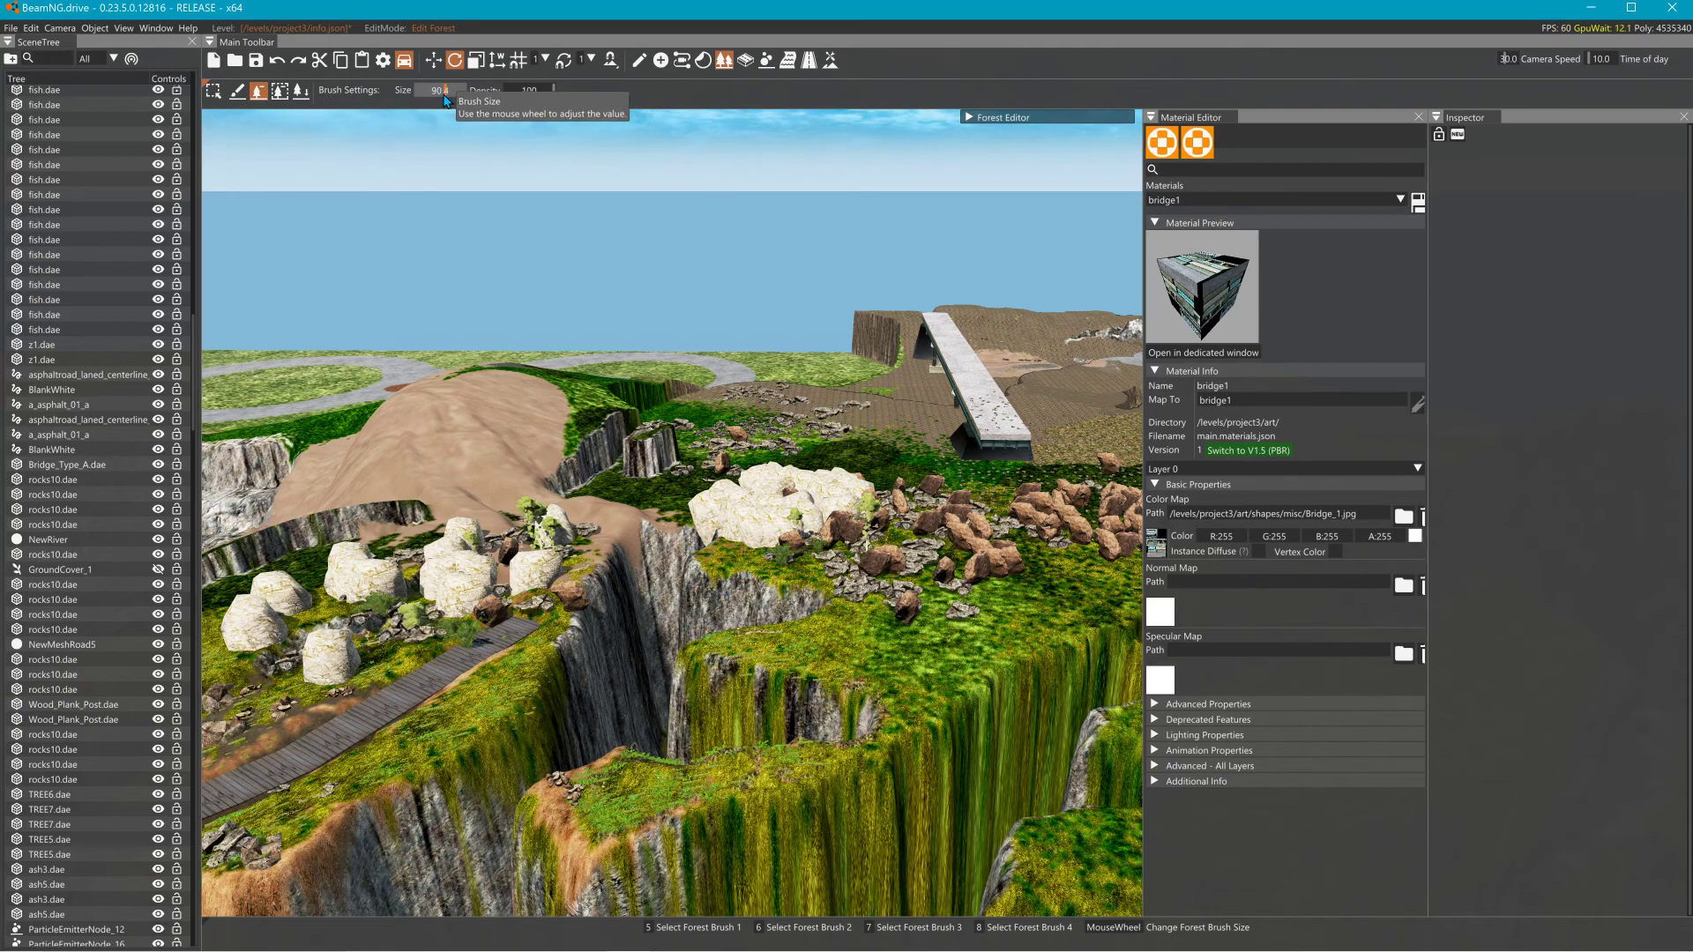
mouse_move(886, 526)
mouse_down()
mouse_move(864, 540)
mouse_move(792, 464)
mouse_move(736, 438)
mouse_move(793, 410)
mouse_up()
right_drag(798, 414, 827, 507)
drag(966, 608, 1023, 612)
mouse_move(909, 628)
right_down()
mouse_move(1041, 600)
mouse_move(876, 622)
right_up()
drag(876, 622, 727, 578)
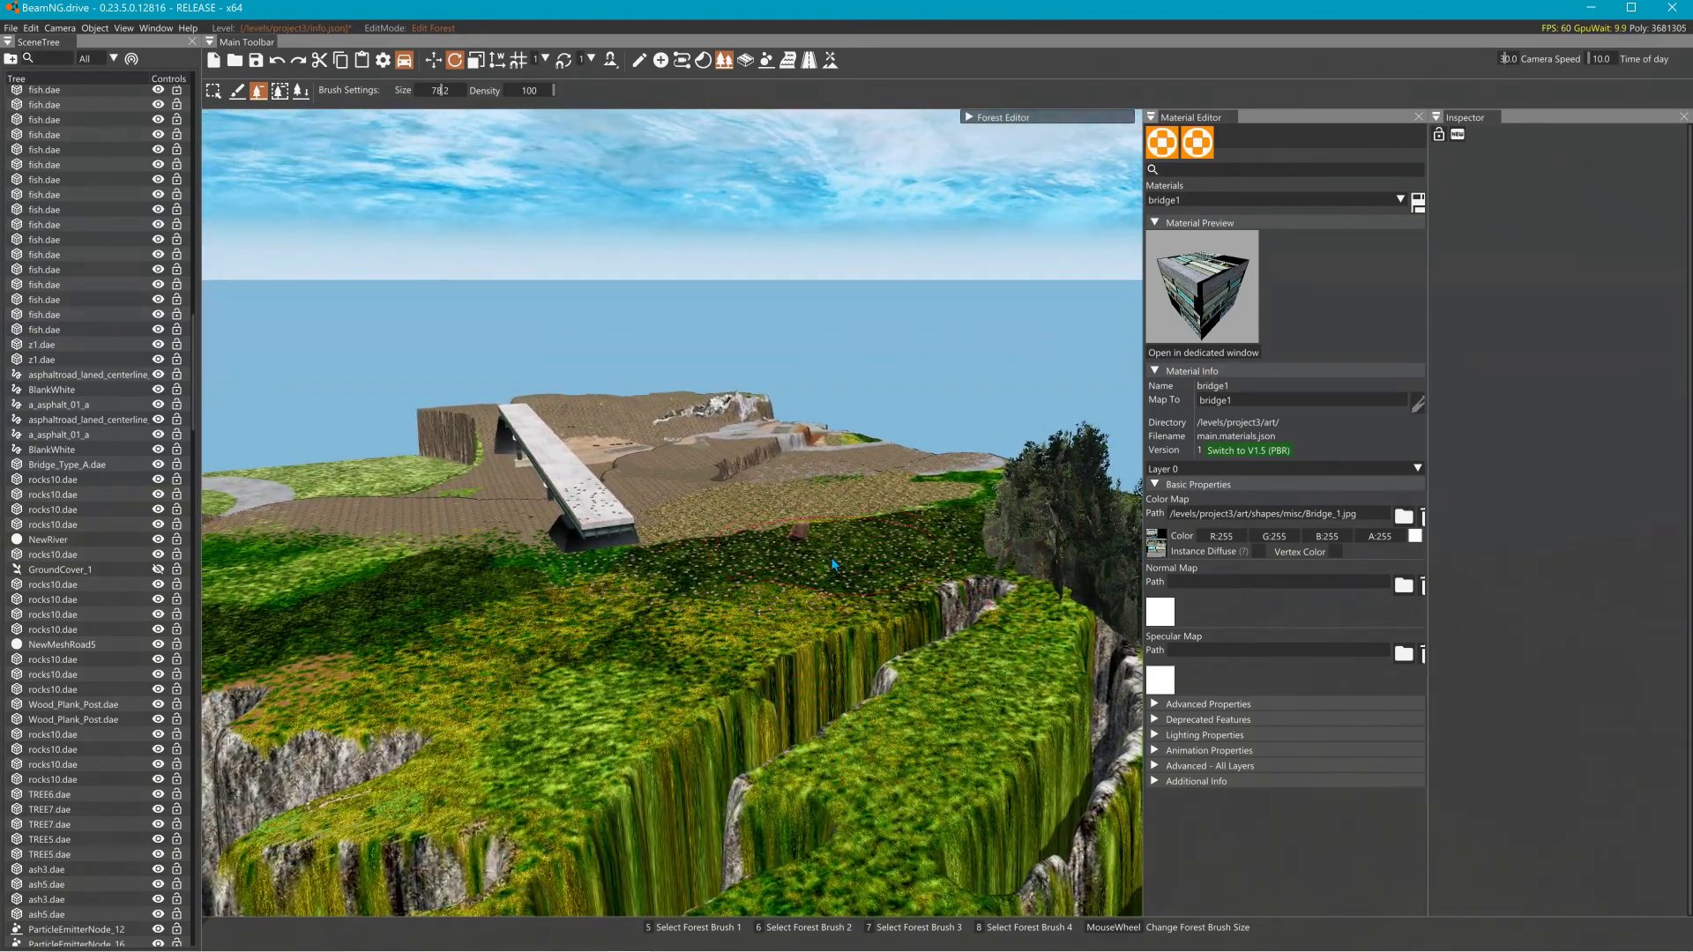
Set the forest erase brush size to 81.2 and examine the small rocks scattered across the grass beside the bridge.
scroll(813, 572, up, 3)
mouse_move(820, 572)
right_down()
mouse_move(854, 556)
mouse_move(826, 575)
mouse_move(849, 583)
mouse_move(807, 589)
right_up()
key(w)
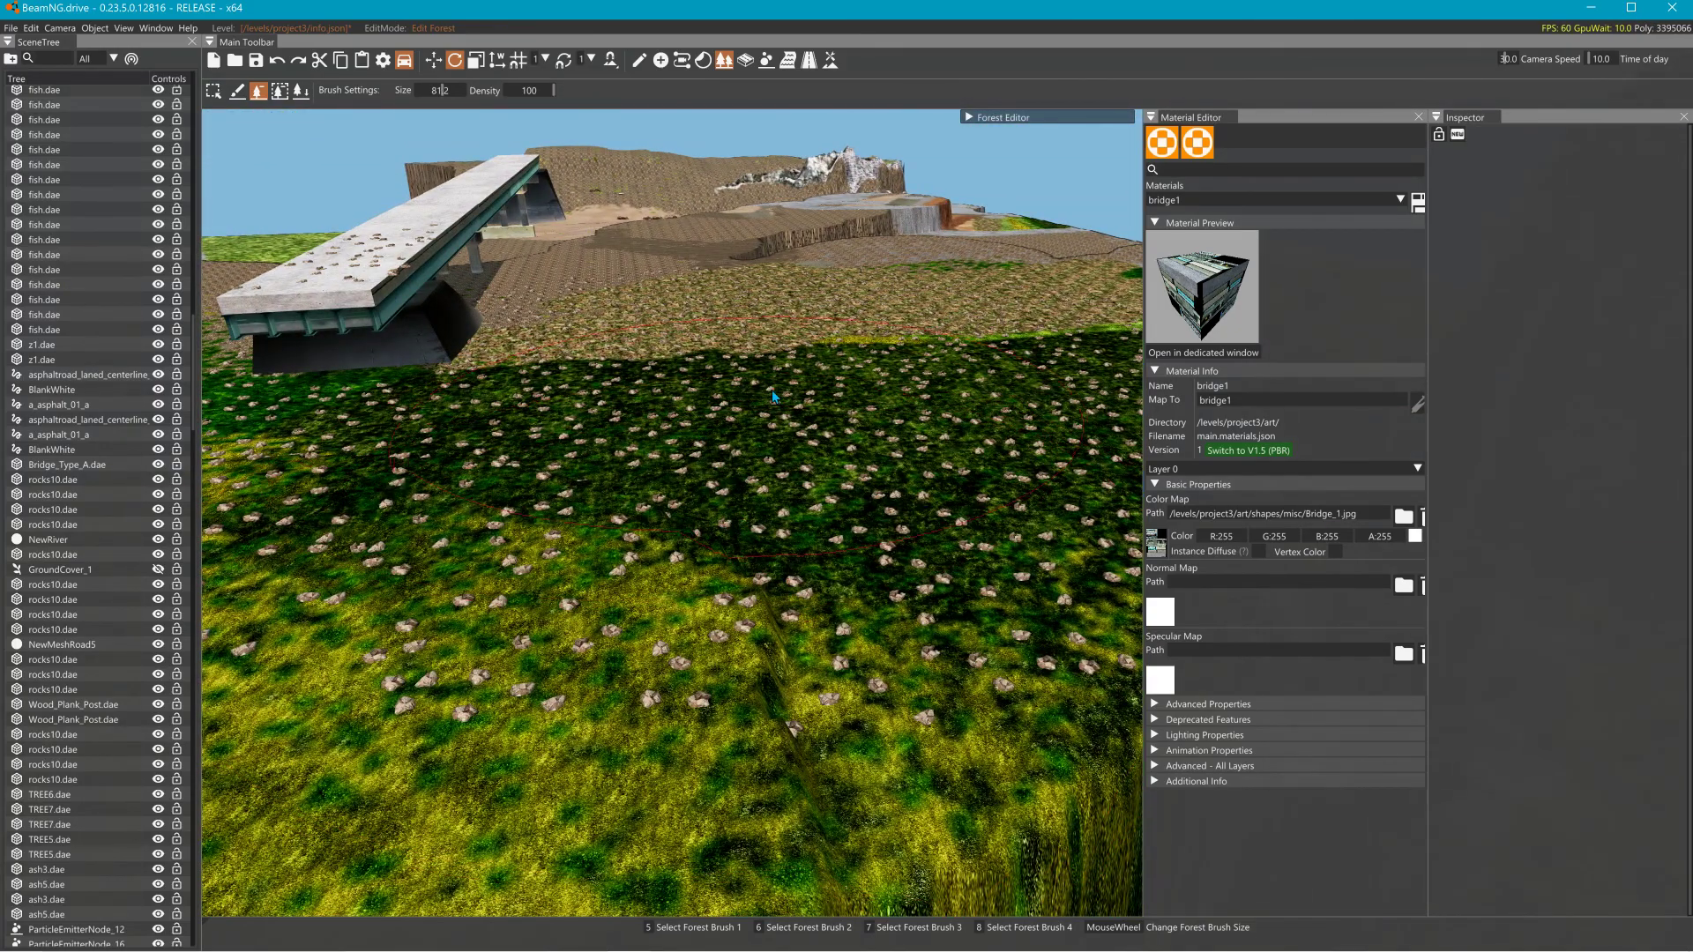
key(w)
right_drag(705, 505, 729, 478)
right_drag(571, 675, 485, 692)
key(s)
key(a)
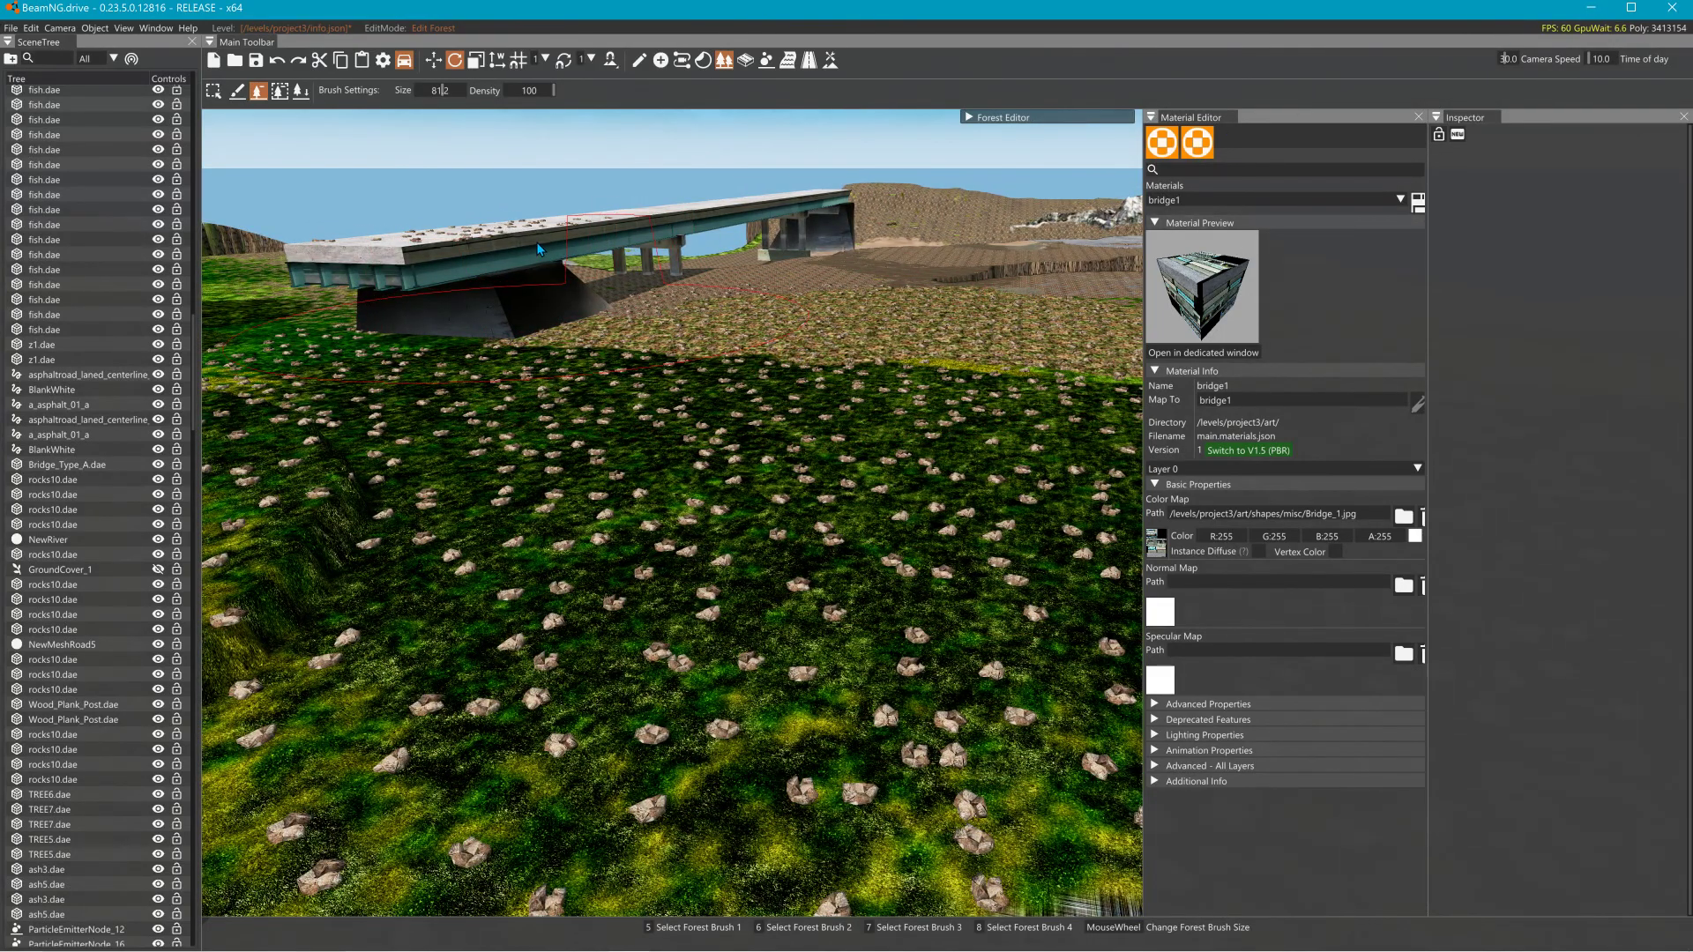
Erase the remaining white boulders and rocks beside the wooden walkway with the 81.2 forest erase brush.
mouse_move(522, 247)
right_down()
mouse_move(529, 266)
mouse_move(291, 261)
mouse_move(264, 176)
mouse_move(211, 145)
mouse_move(291, 264)
mouse_move(571, 507)
mouse_move(379, 520)
right_up()
key(w)
key(s)
click(572, 509)
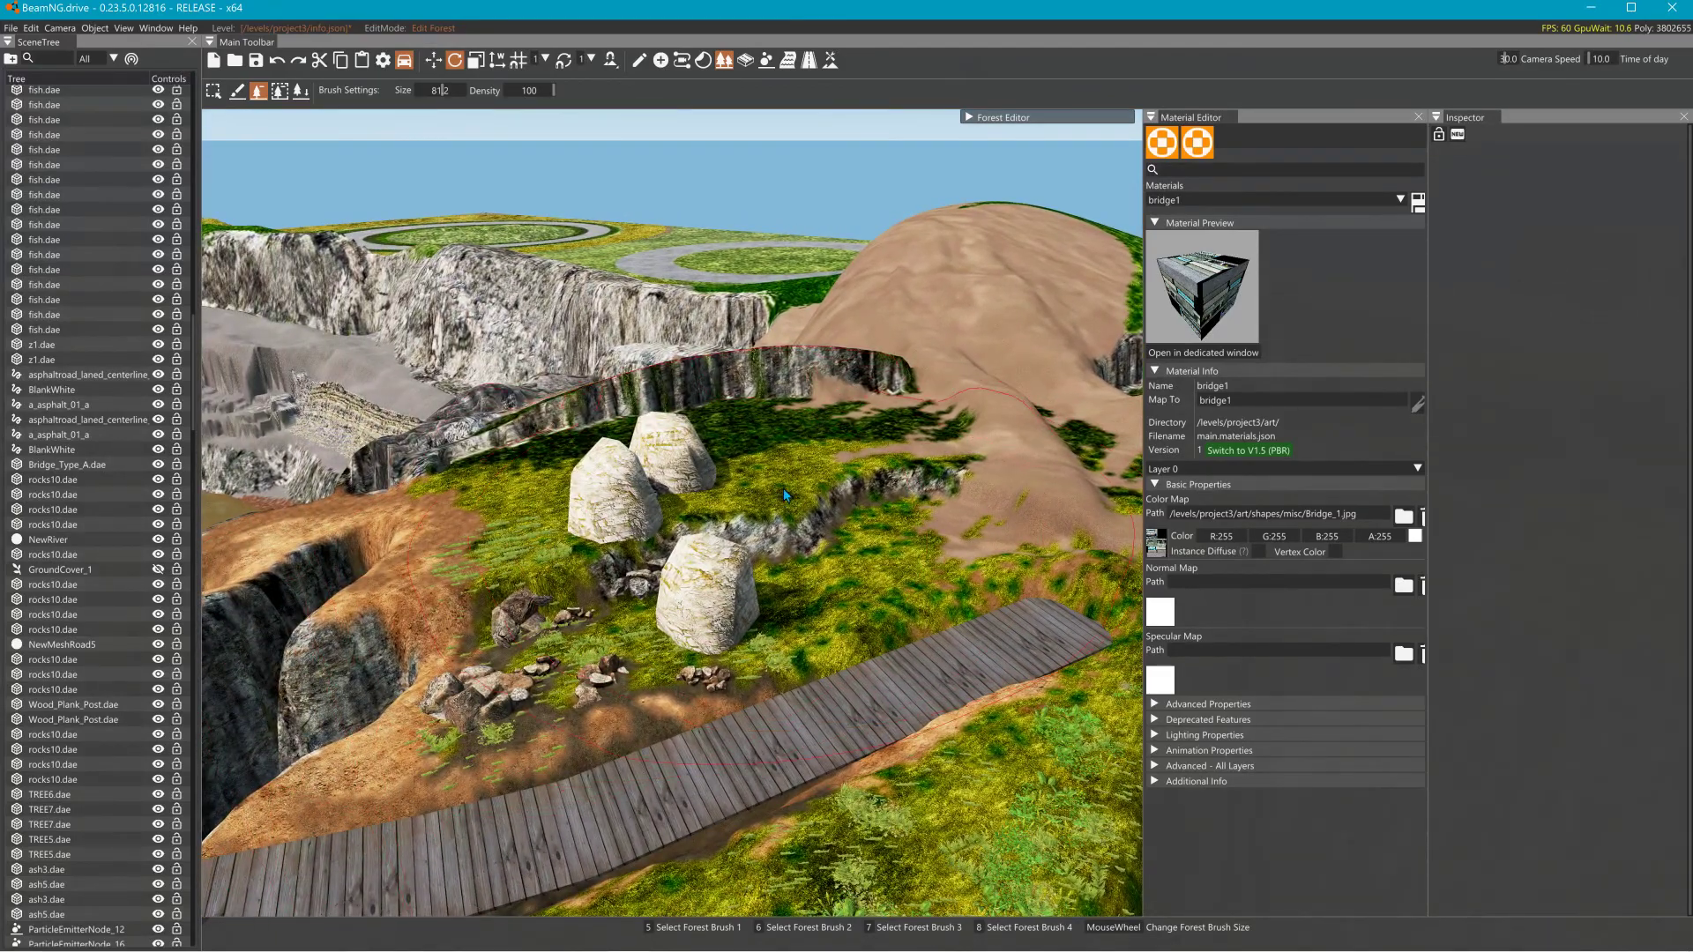
drag(838, 470, 778, 516)
mouse_move(820, 520)
right_down()
mouse_move(890, 441)
mouse_move(934, 425)
mouse_move(863, 425)
mouse_move(776, 374)
mouse_move(621, 421)
right_up()
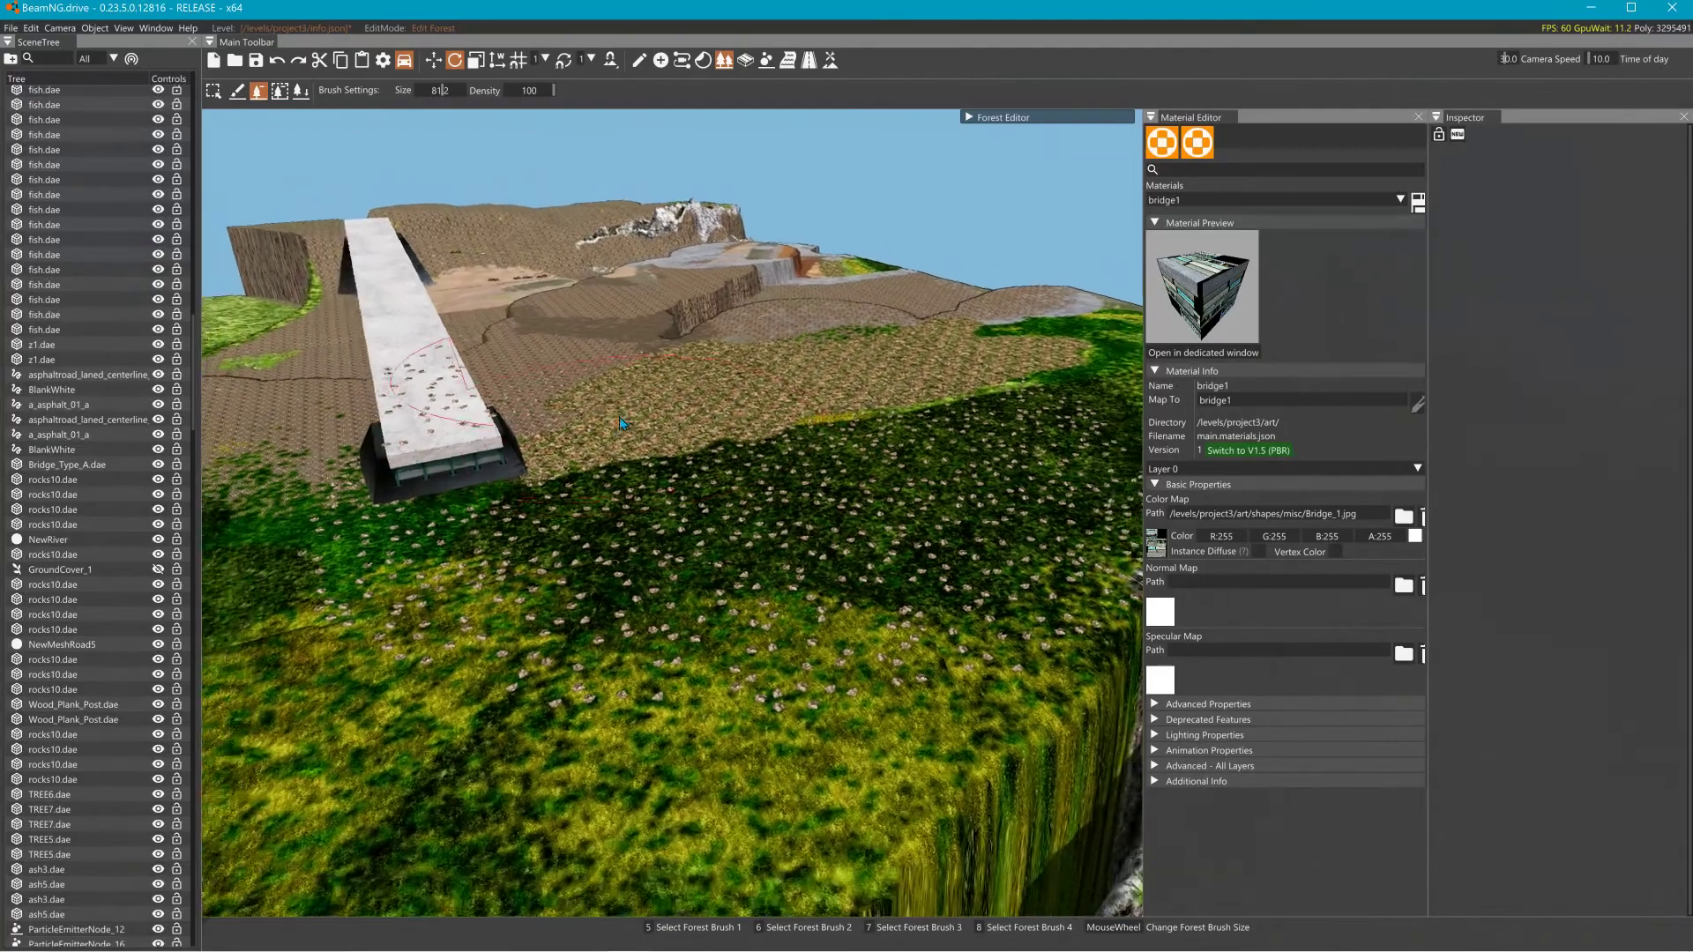
Examine the ground cover between the bridge, the cliff edge and the brown terrain patch.
key(s)
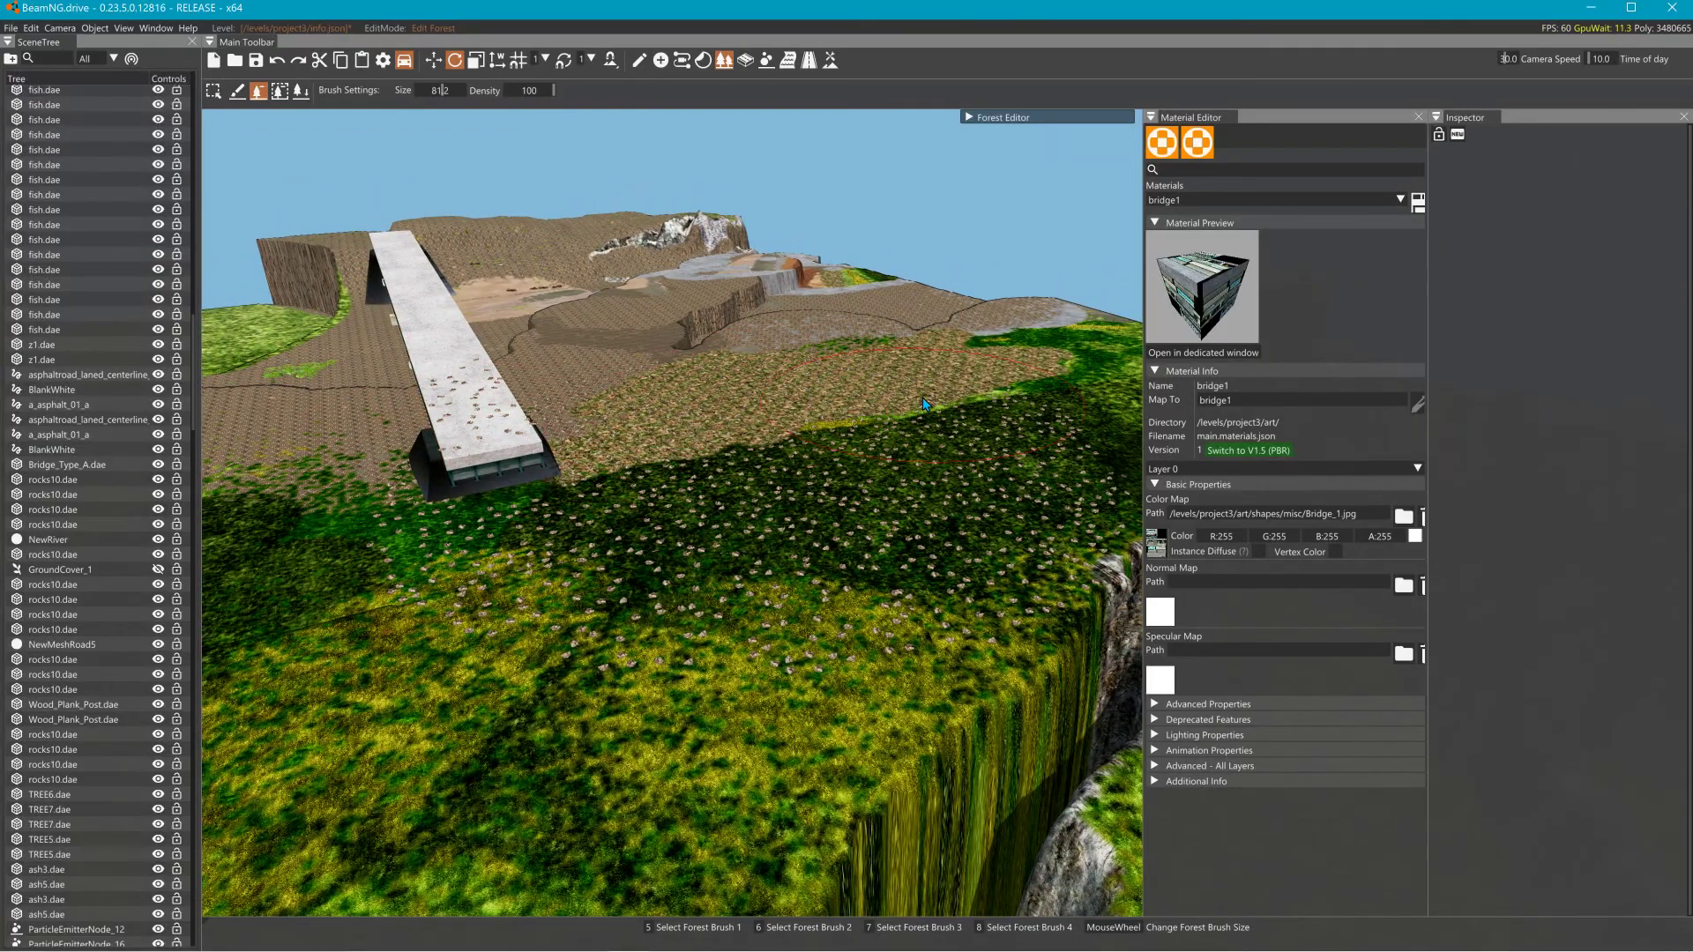
mouse_move(870, 500)
right_down()
mouse_move(921, 487)
mouse_move(937, 463)
mouse_move(873, 502)
mouse_move(820, 507)
mouse_move(851, 463)
mouse_move(977, 410)
mouse_move(1014, 428)
right_up()
key(w)
key(s)
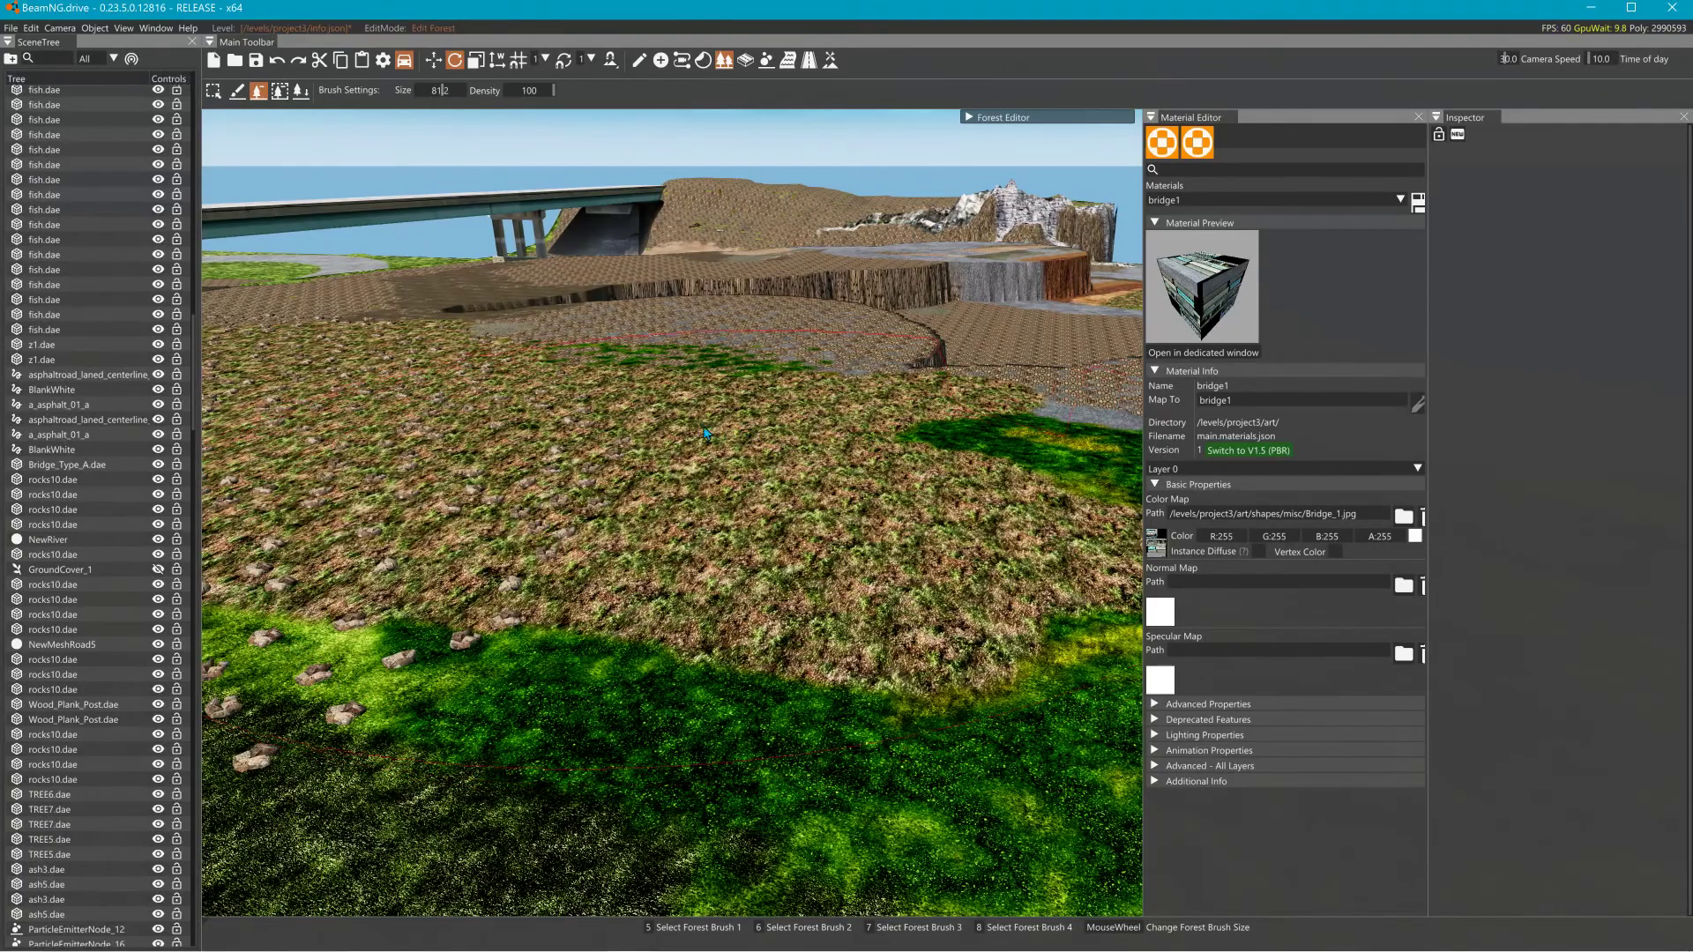
right_drag(514, 477, 361, 467)
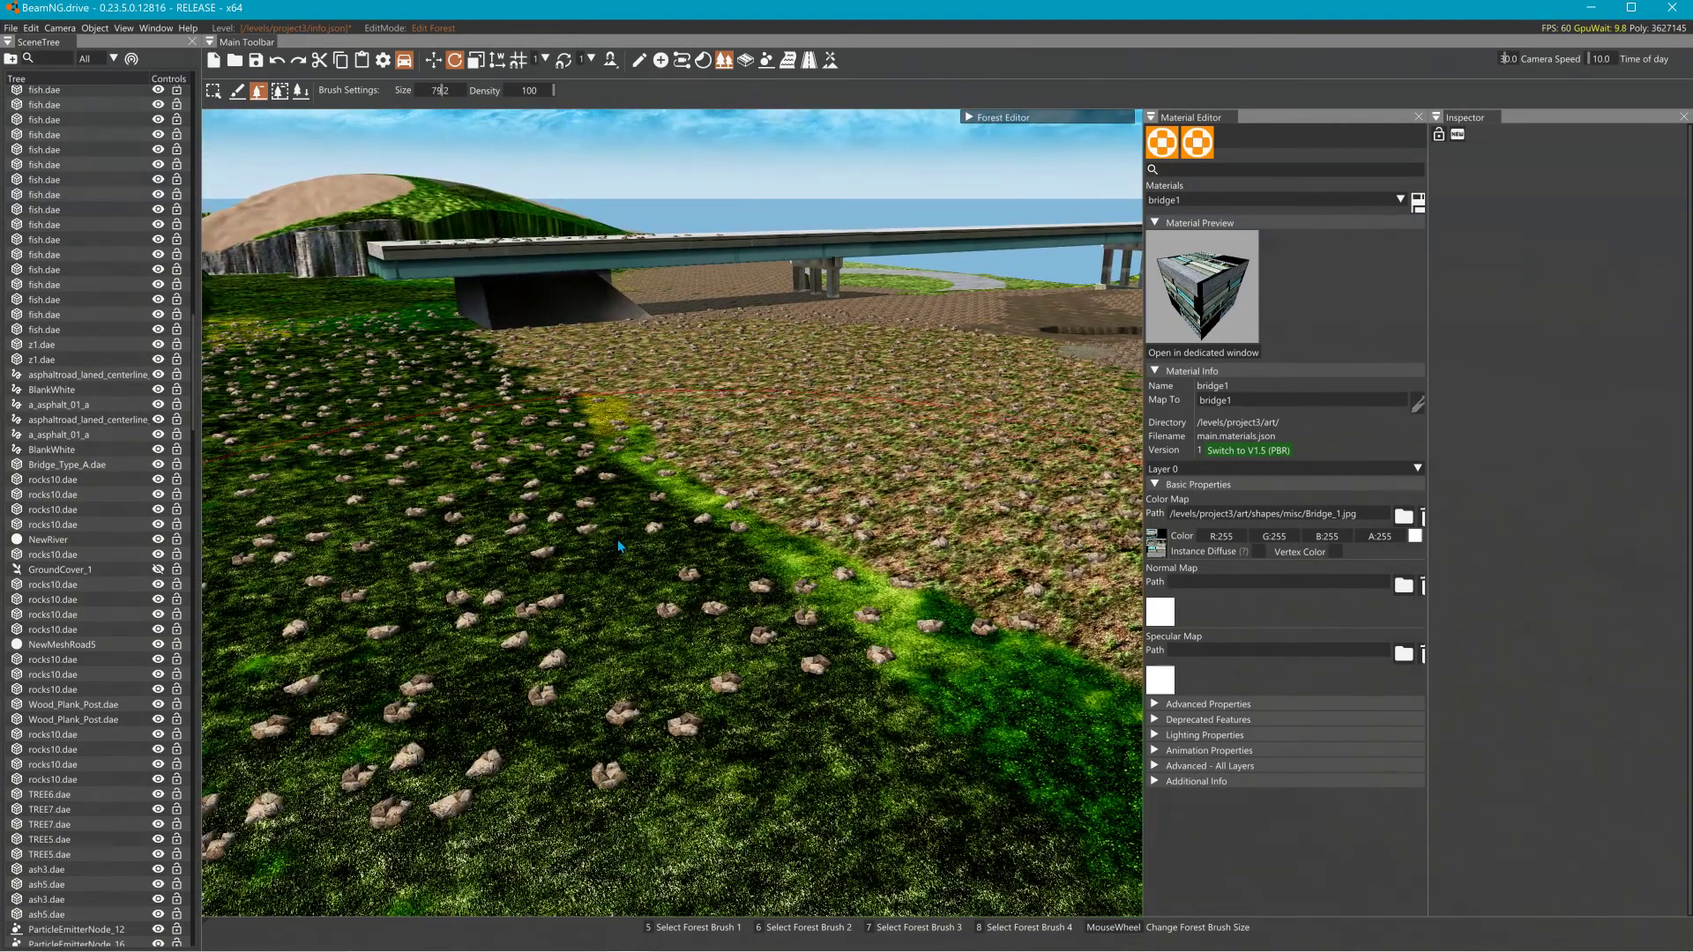
Reduce the forest erase brush size to 12.2 and inspect the small ground-cover rocks on the dark grass up close.
scroll(583, 591, down, 5)
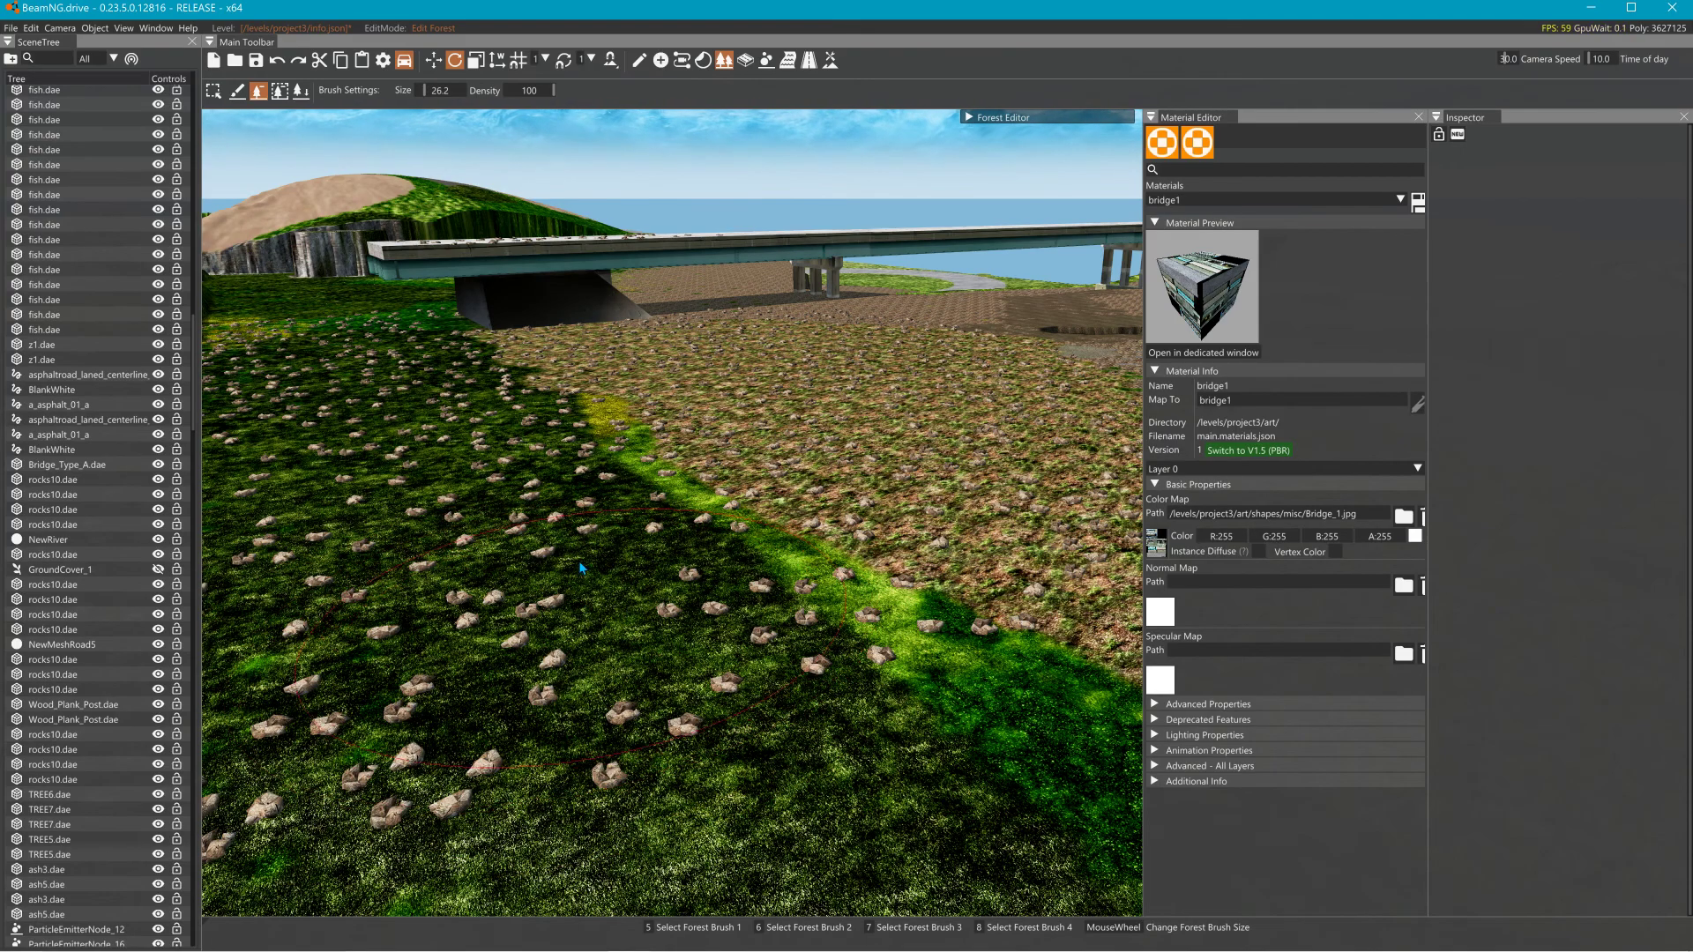
right_drag(545, 636, 553, 635)
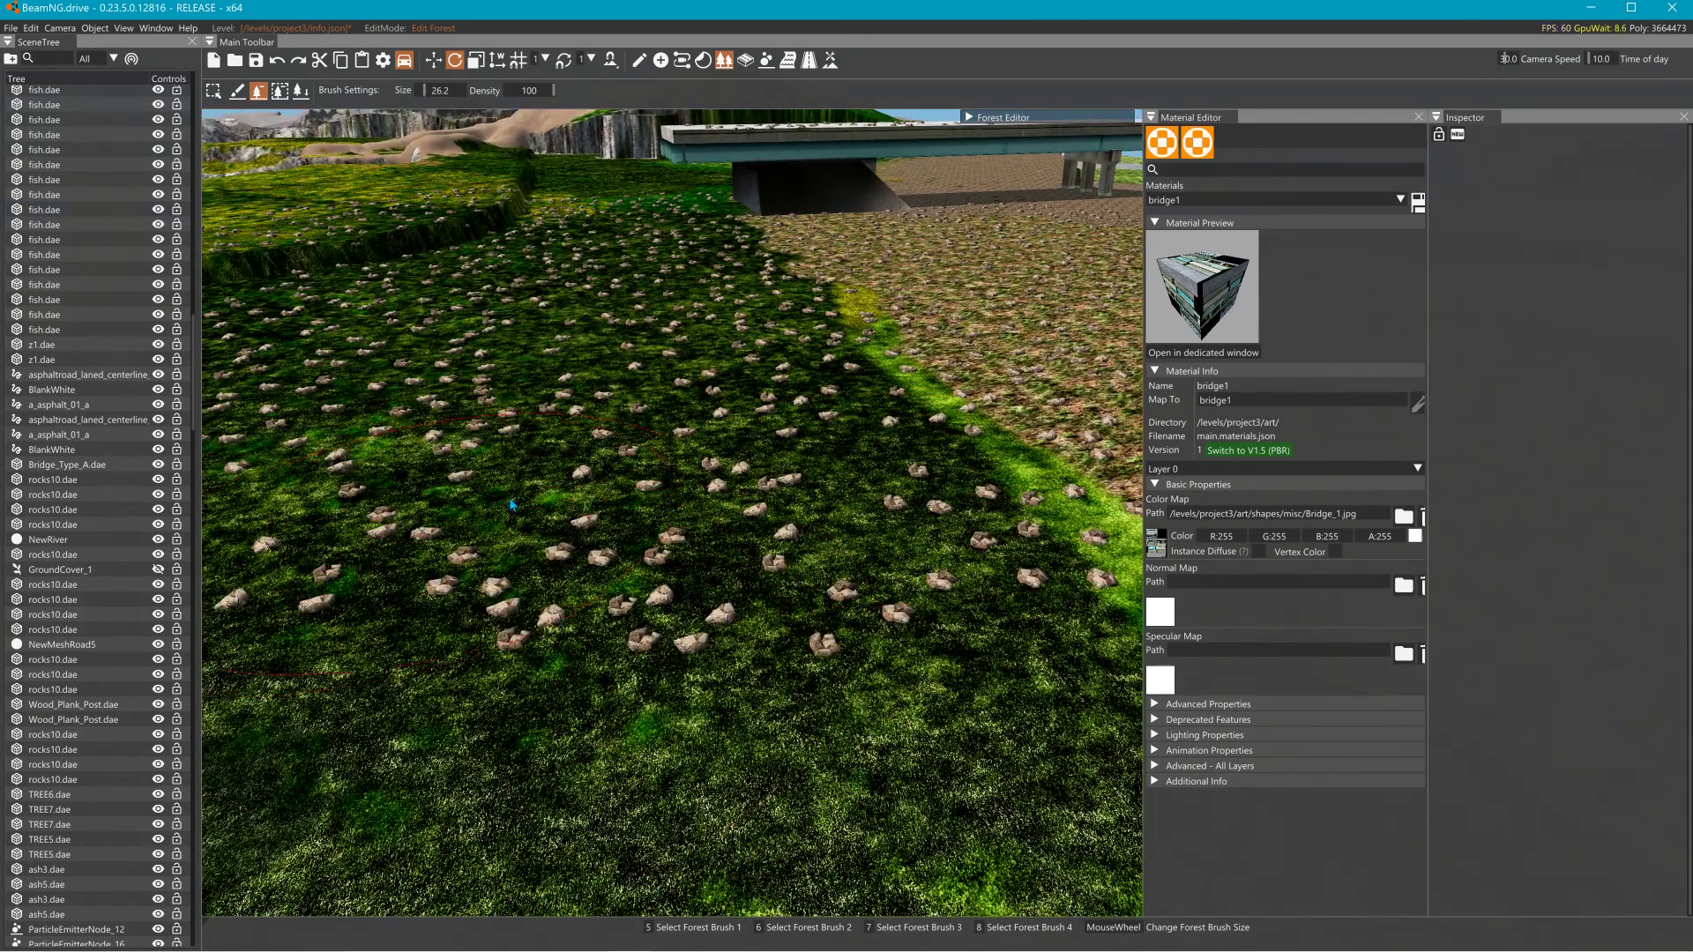
right_drag(494, 511, 554, 481)
mouse_move(769, 327)
right_down()
mouse_move(653, 379)
mouse_move(595, 622)
mouse_move(699, 565)
mouse_move(753, 499)
mouse_move(844, 473)
right_up()
key(w)
scroll(699, 565, down, 5)
key(s)
scroll(845, 476, down, 2)
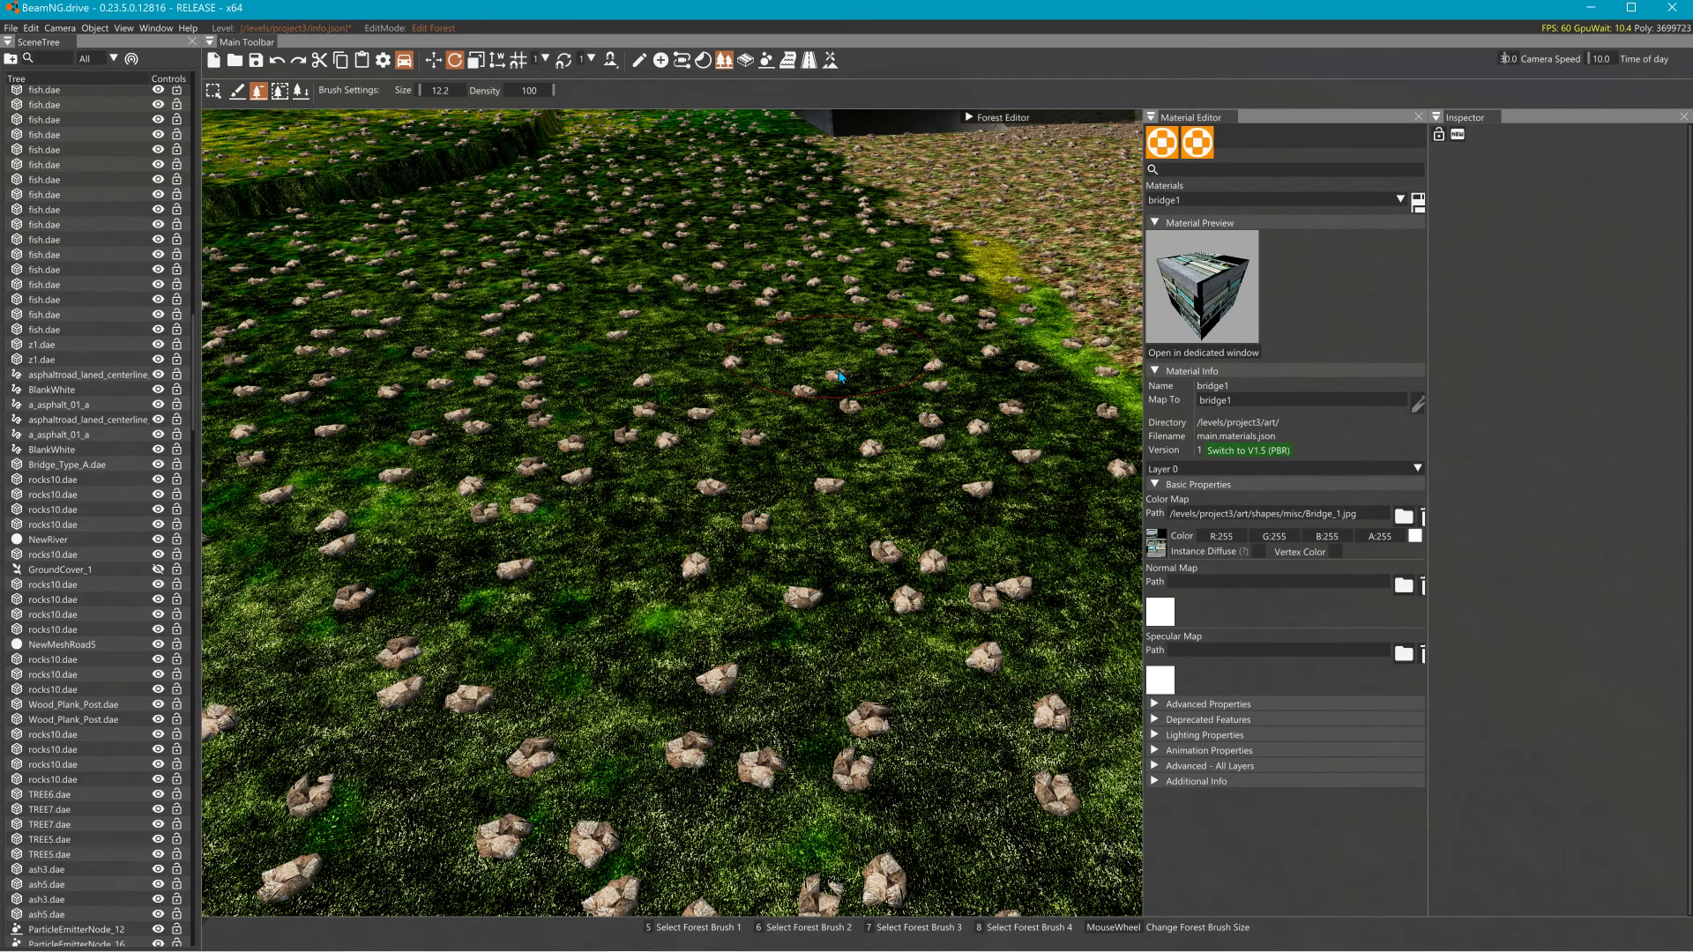
right_drag(845, 477, 625, 484)
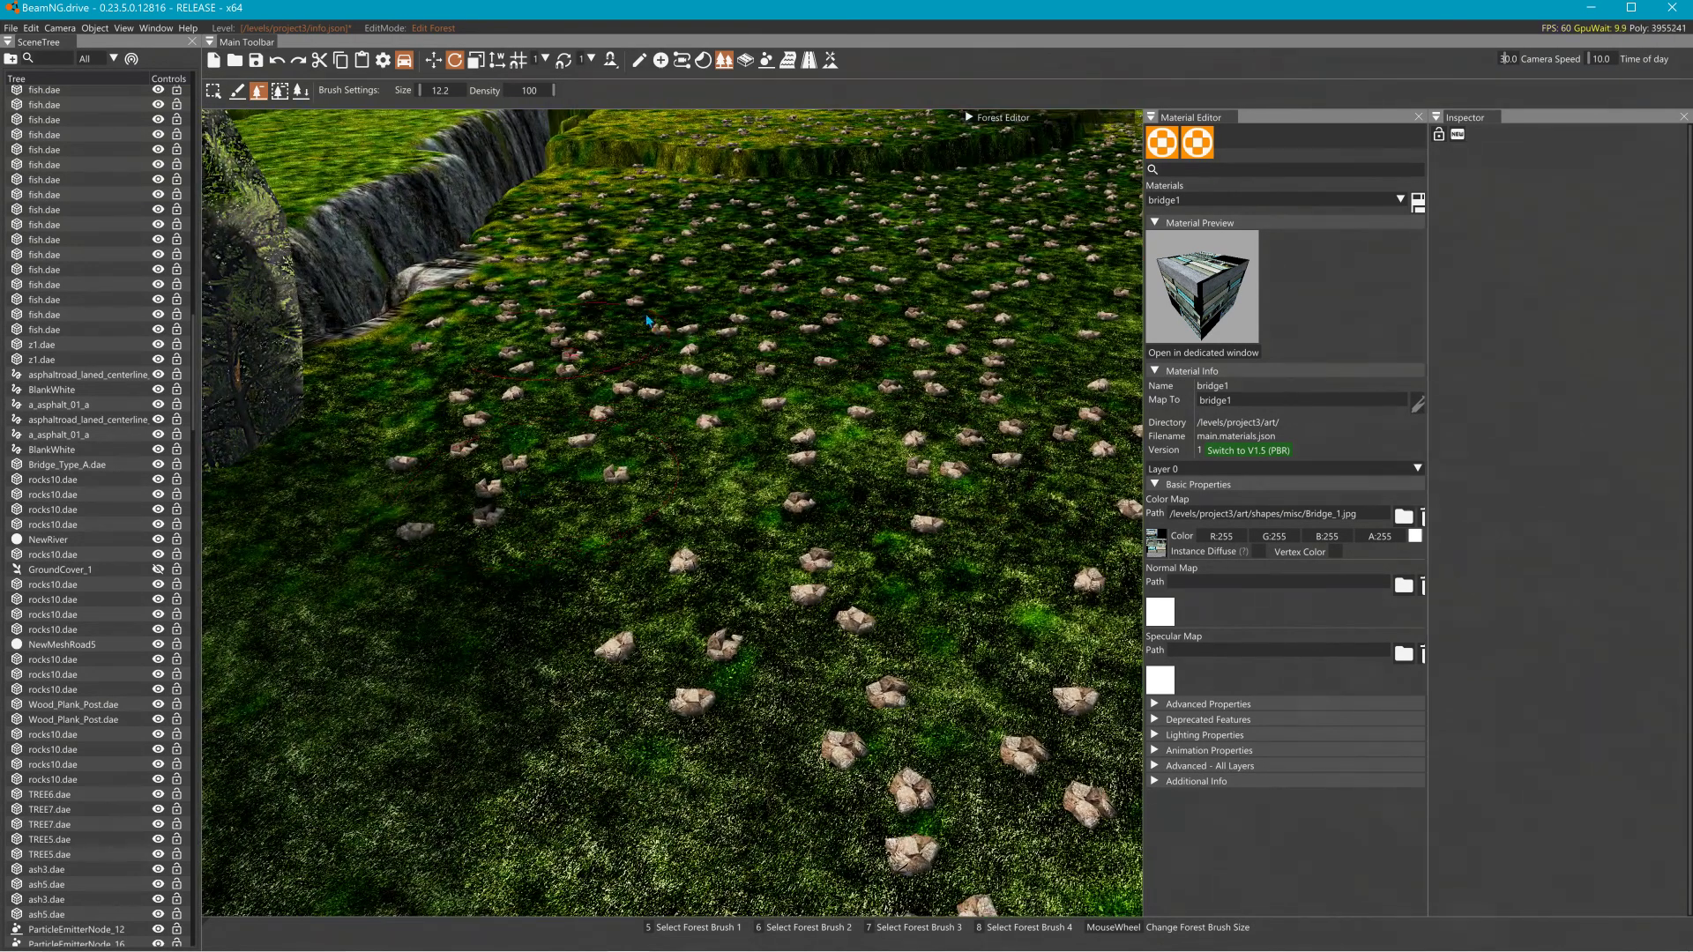
Exit BeamNG.drive without saving the level changes and open its BeamNG.drive user data folder in File Explorer.
click(1672, 8)
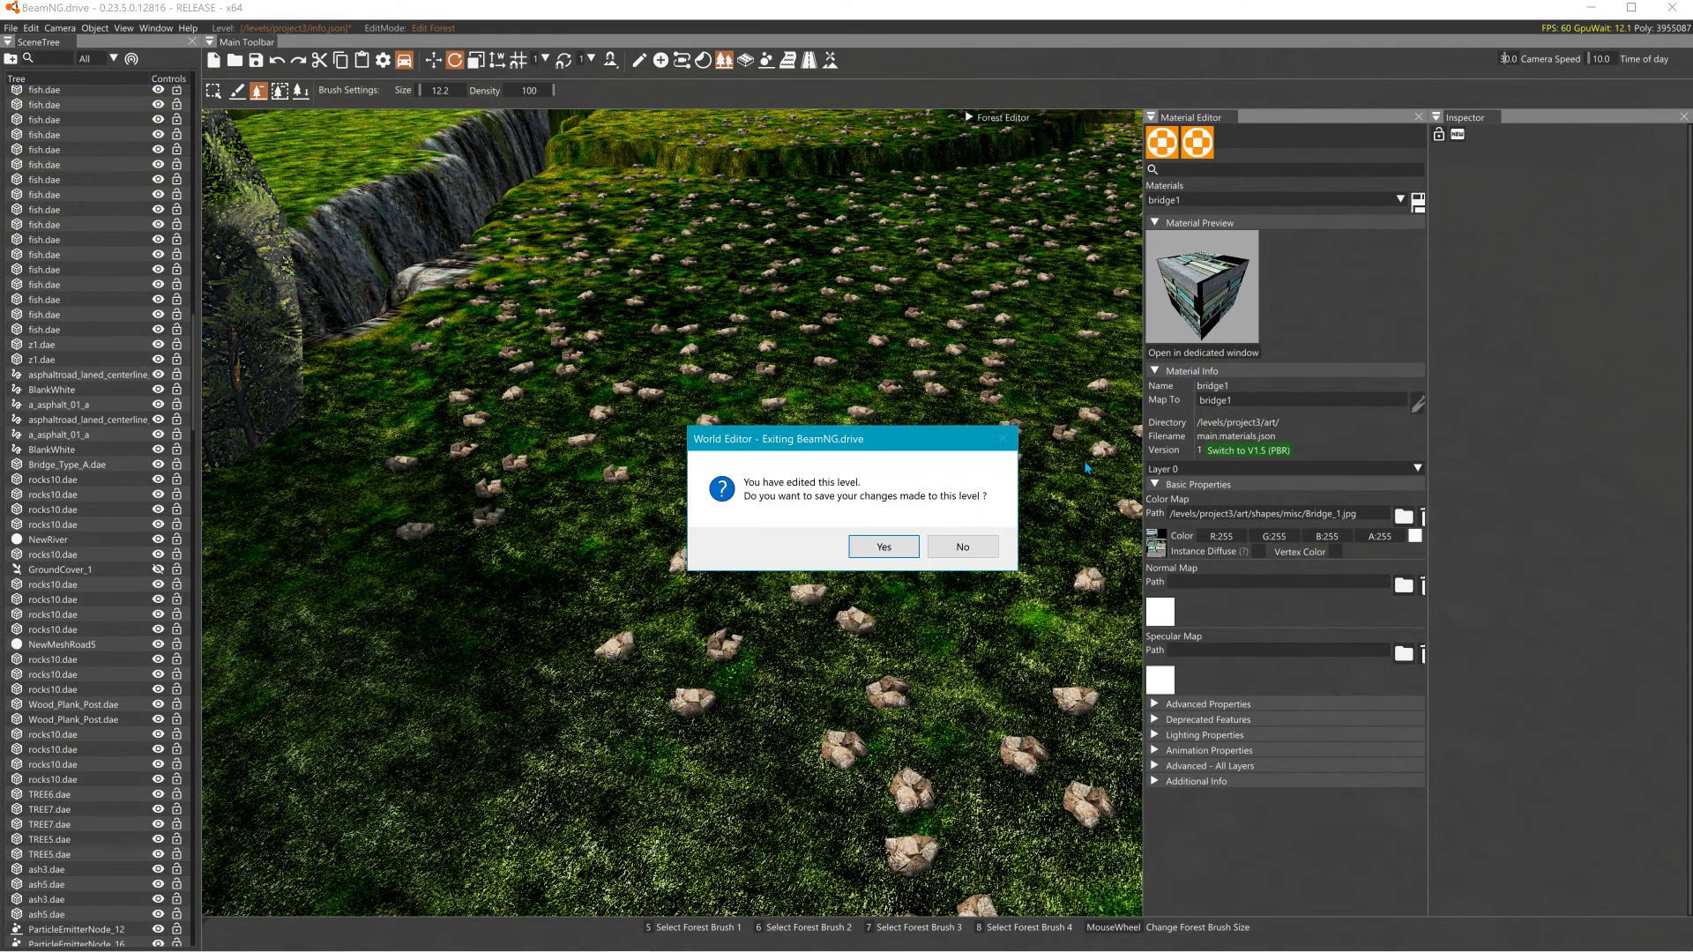
click(991, 548)
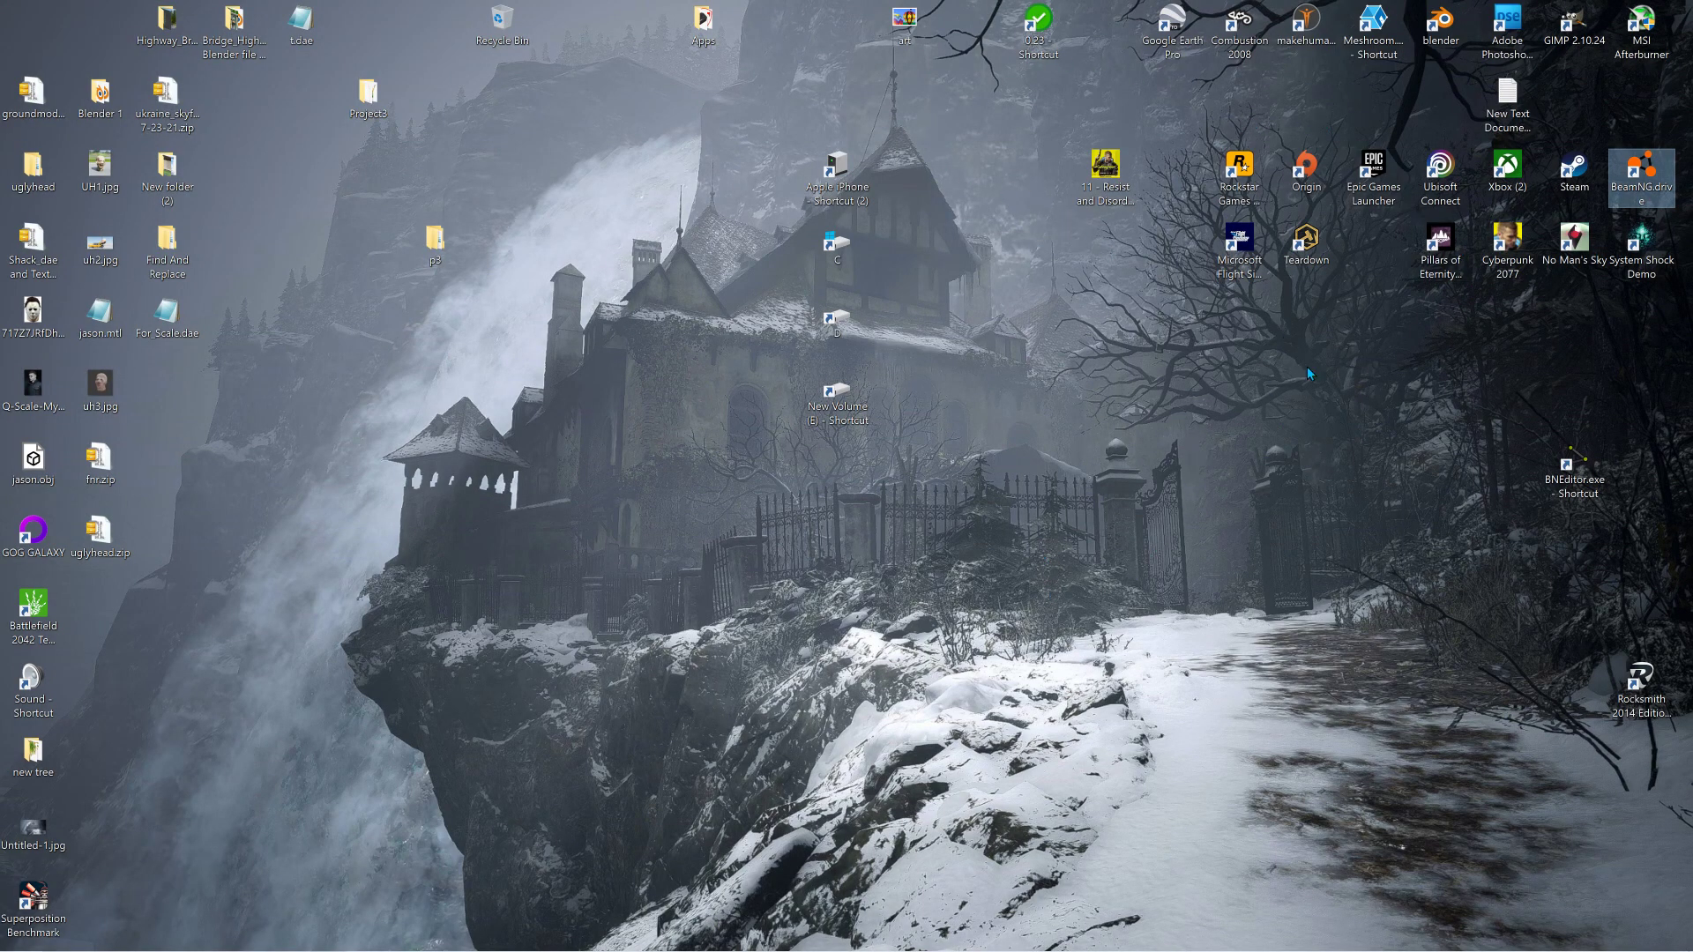
double_click(1039, 26)
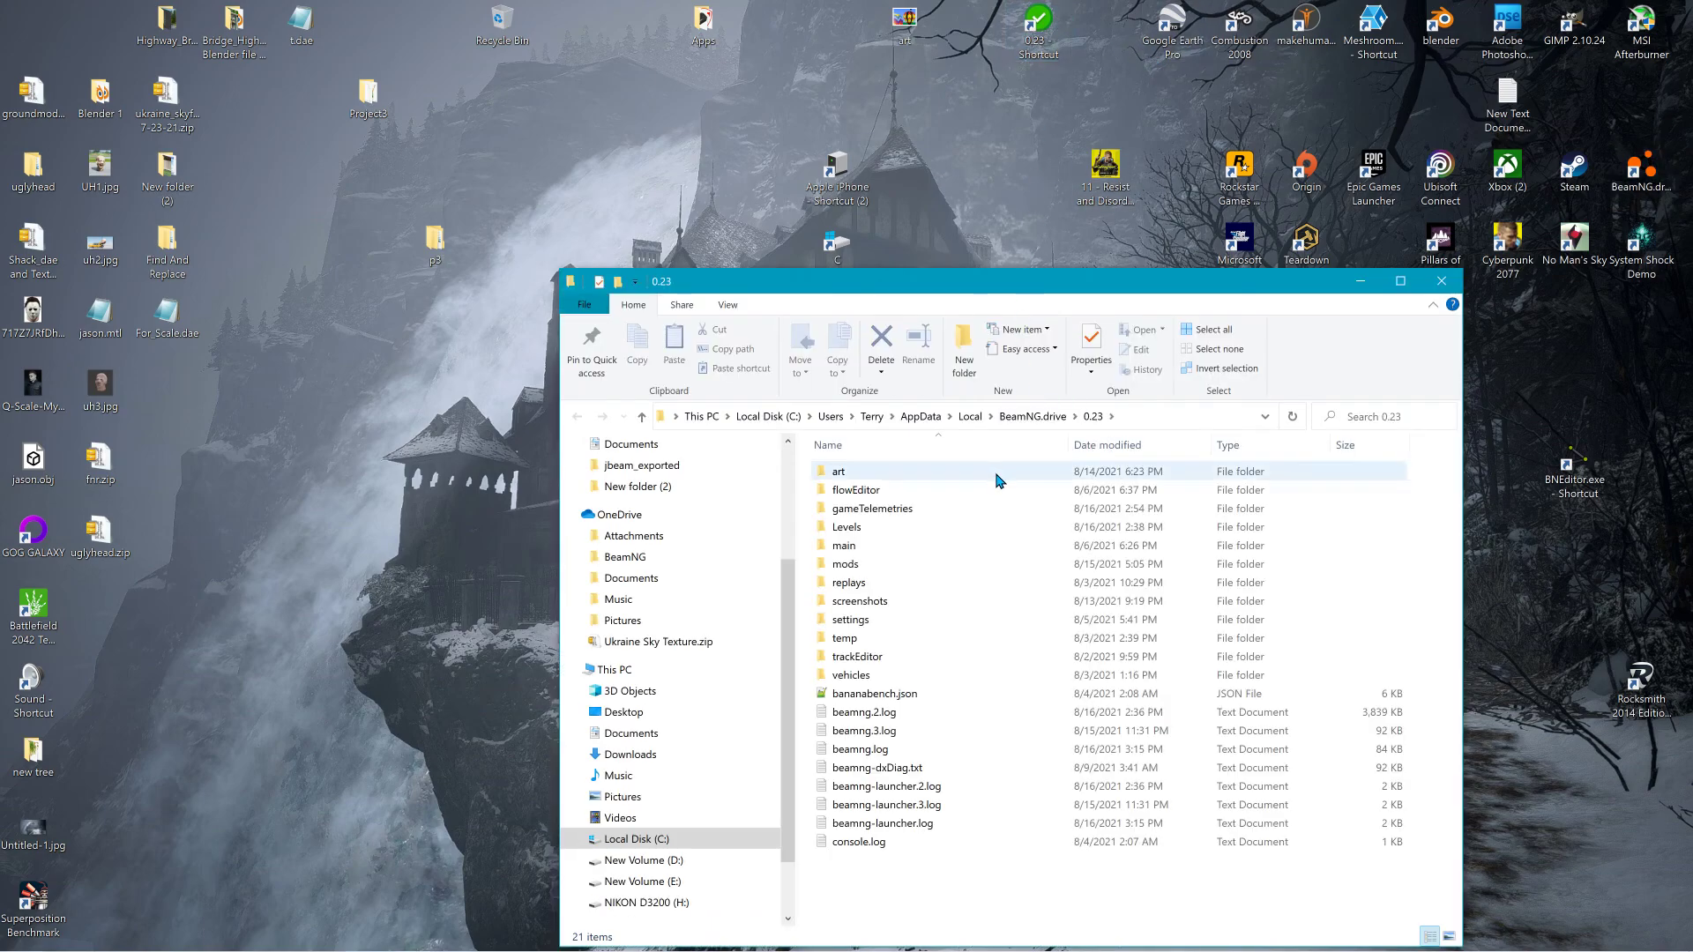
click(1033, 417)
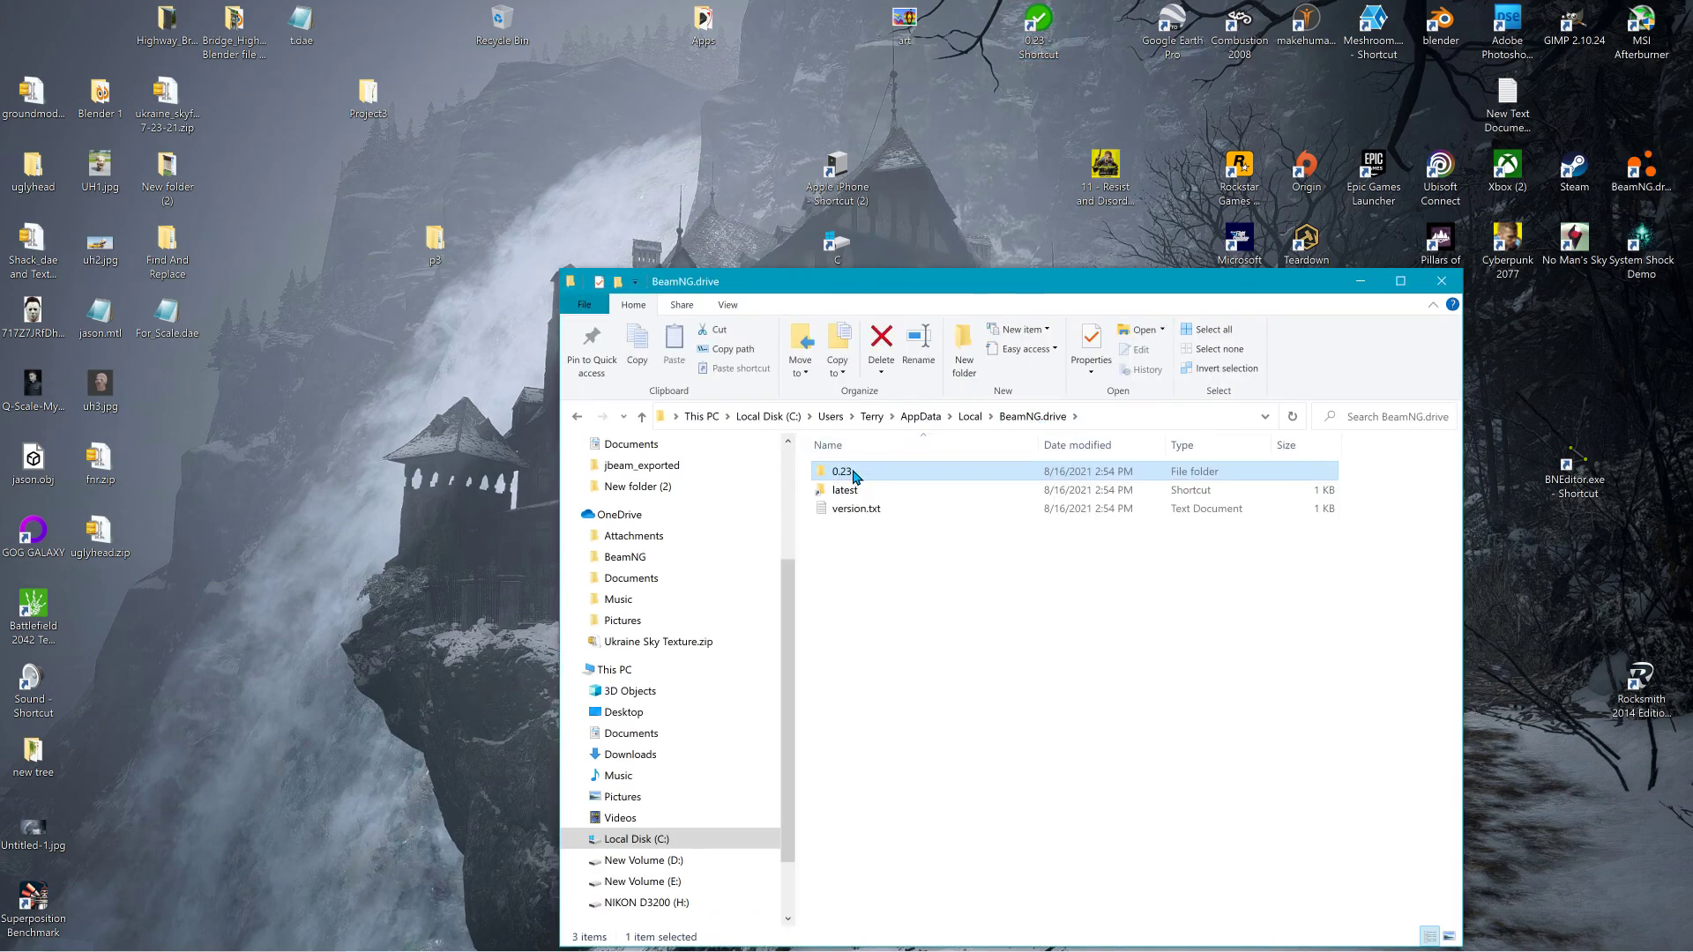
Open the p3 folder from the desktop in a second window, and open the Levels folder inside 0.23 beside it.
double_click(434, 239)
drag(976, 290, 302, 299)
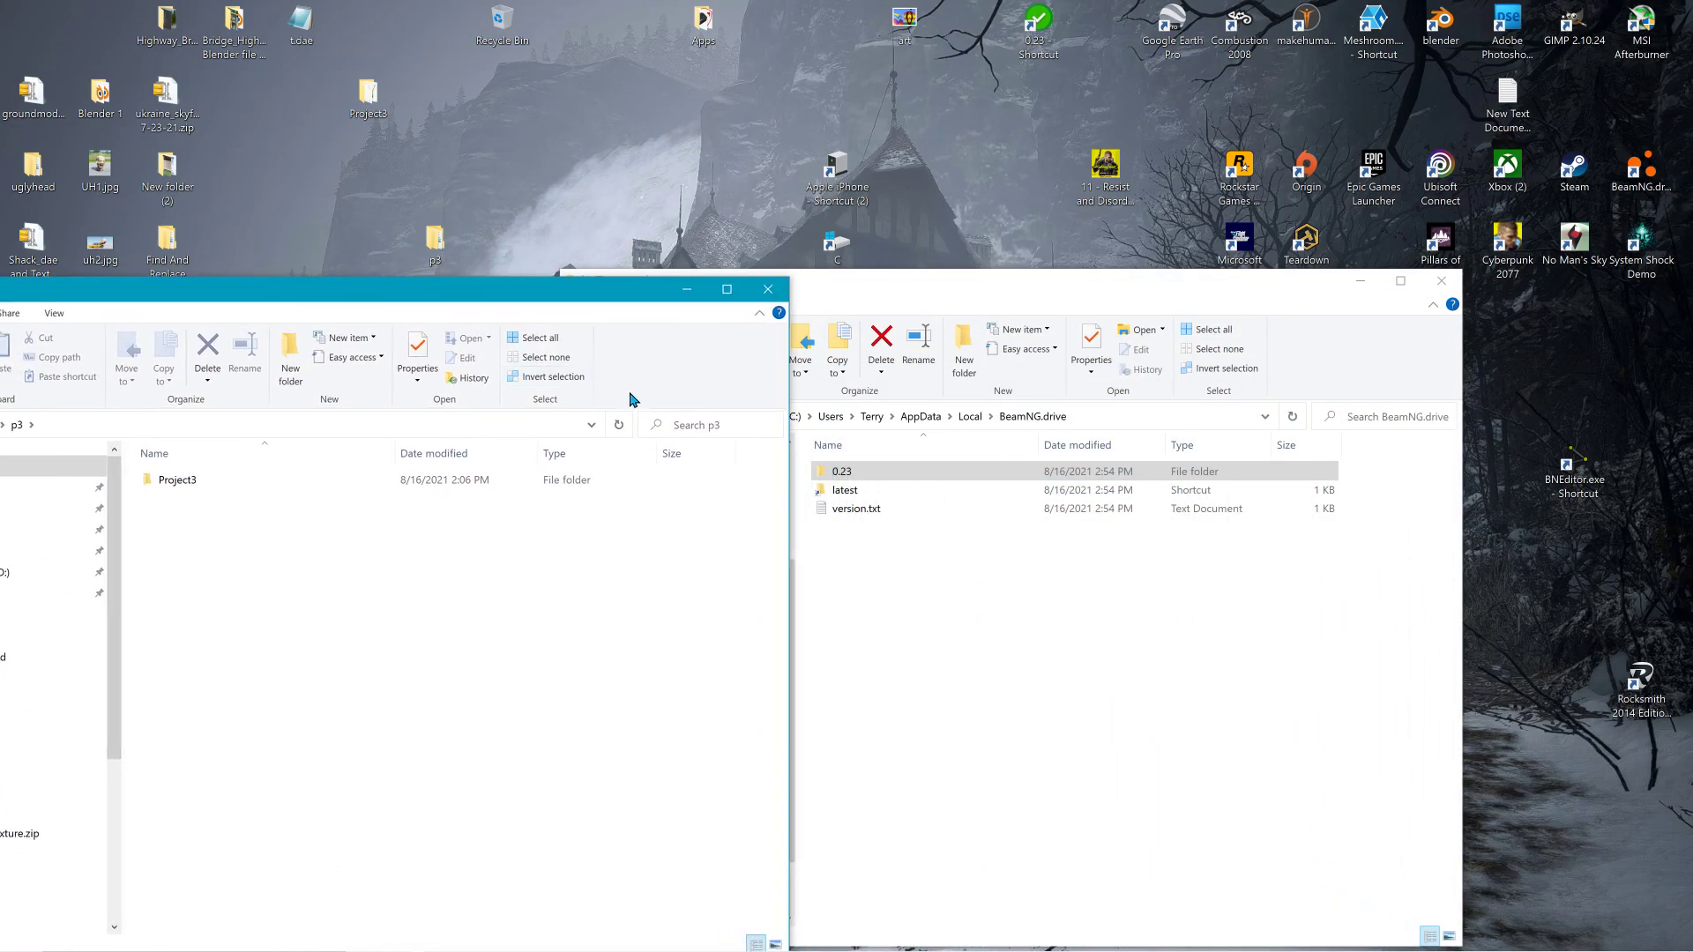
double_click(846, 476)
double_click(860, 530)
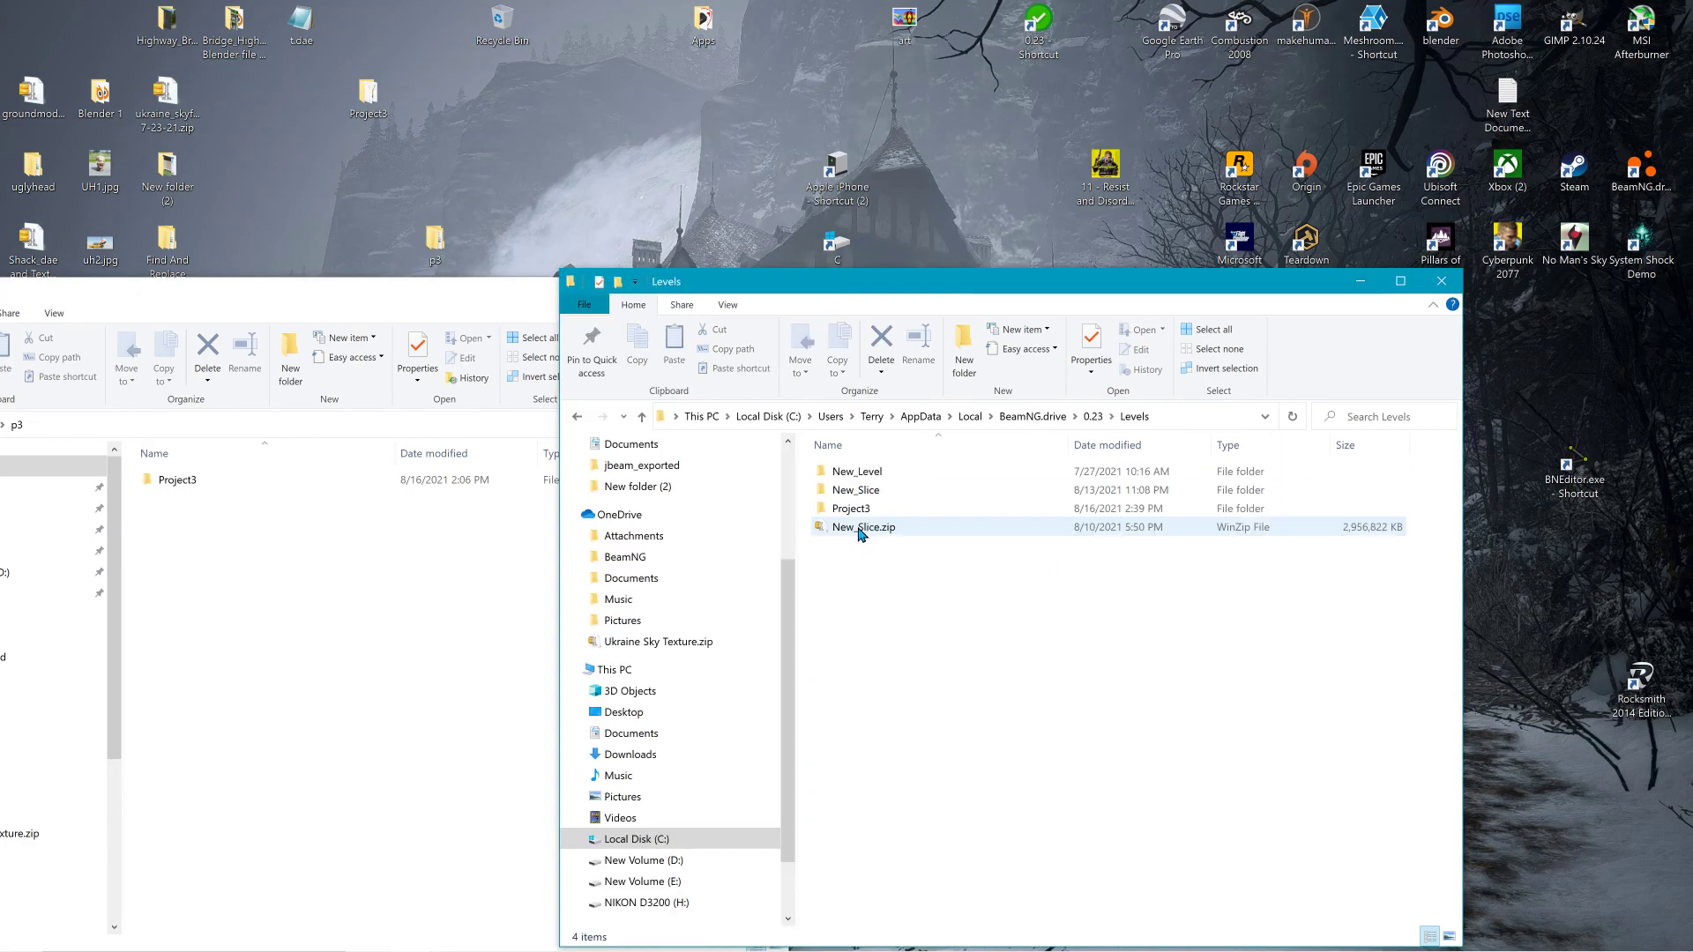
Replace the Project3 folder in Levels by deleting it and copying Project3 there from the p3 folder.
click(864, 509)
right_click(866, 517)
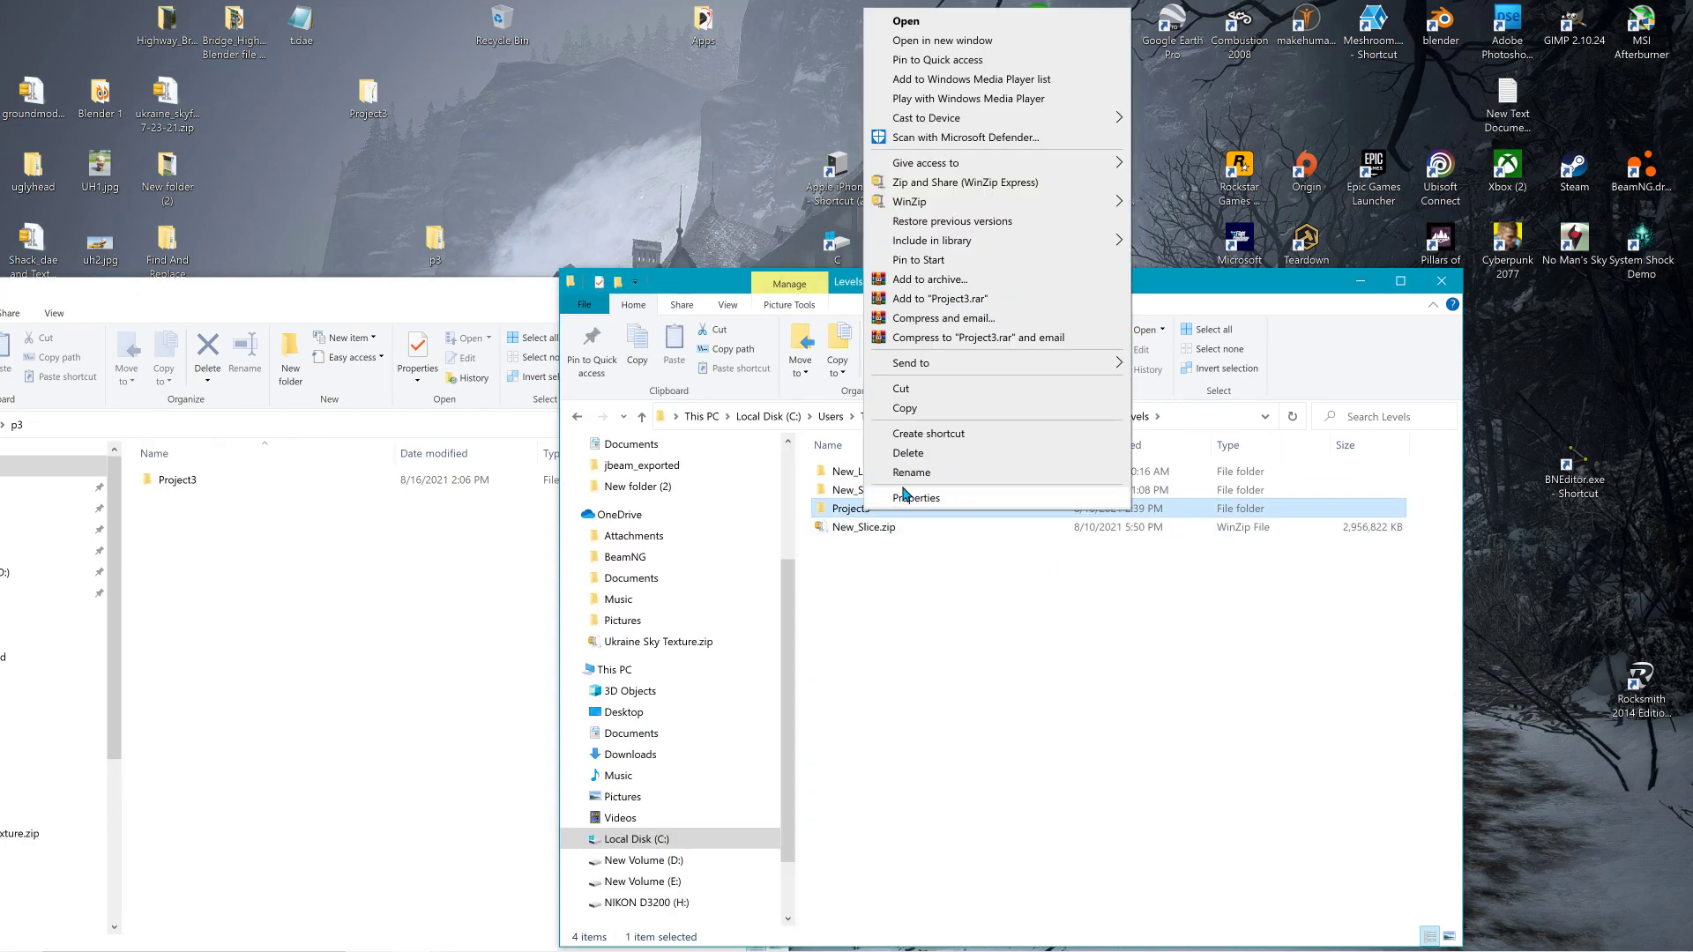
click(930, 465)
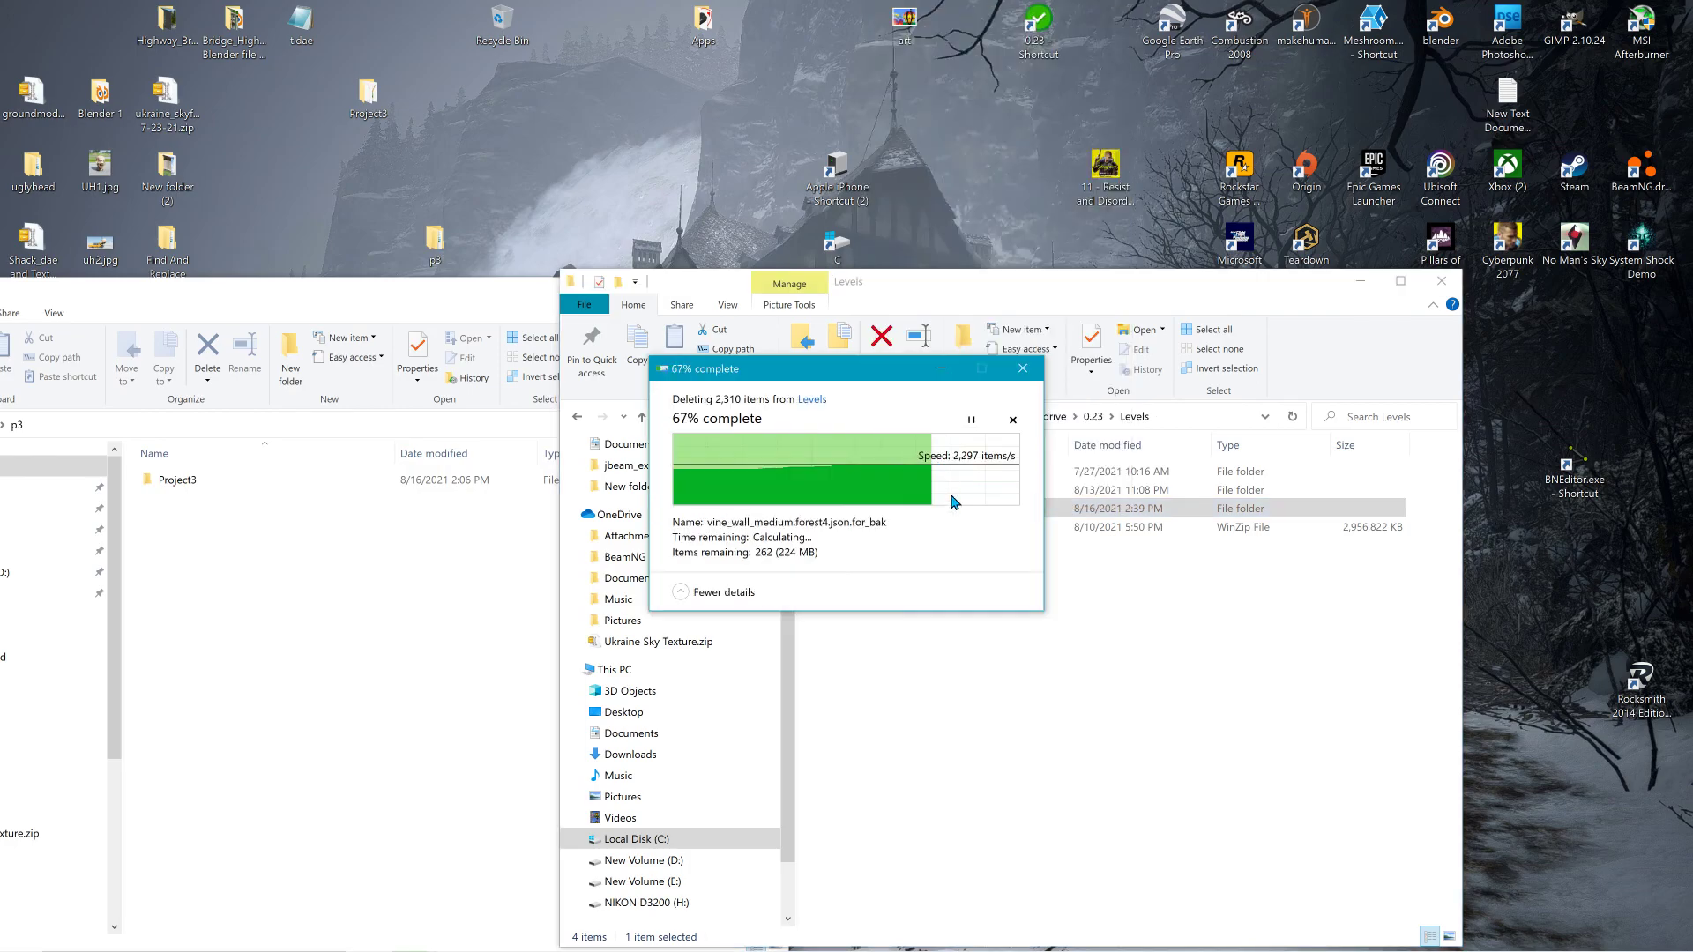
right_drag(180, 483, 894, 640)
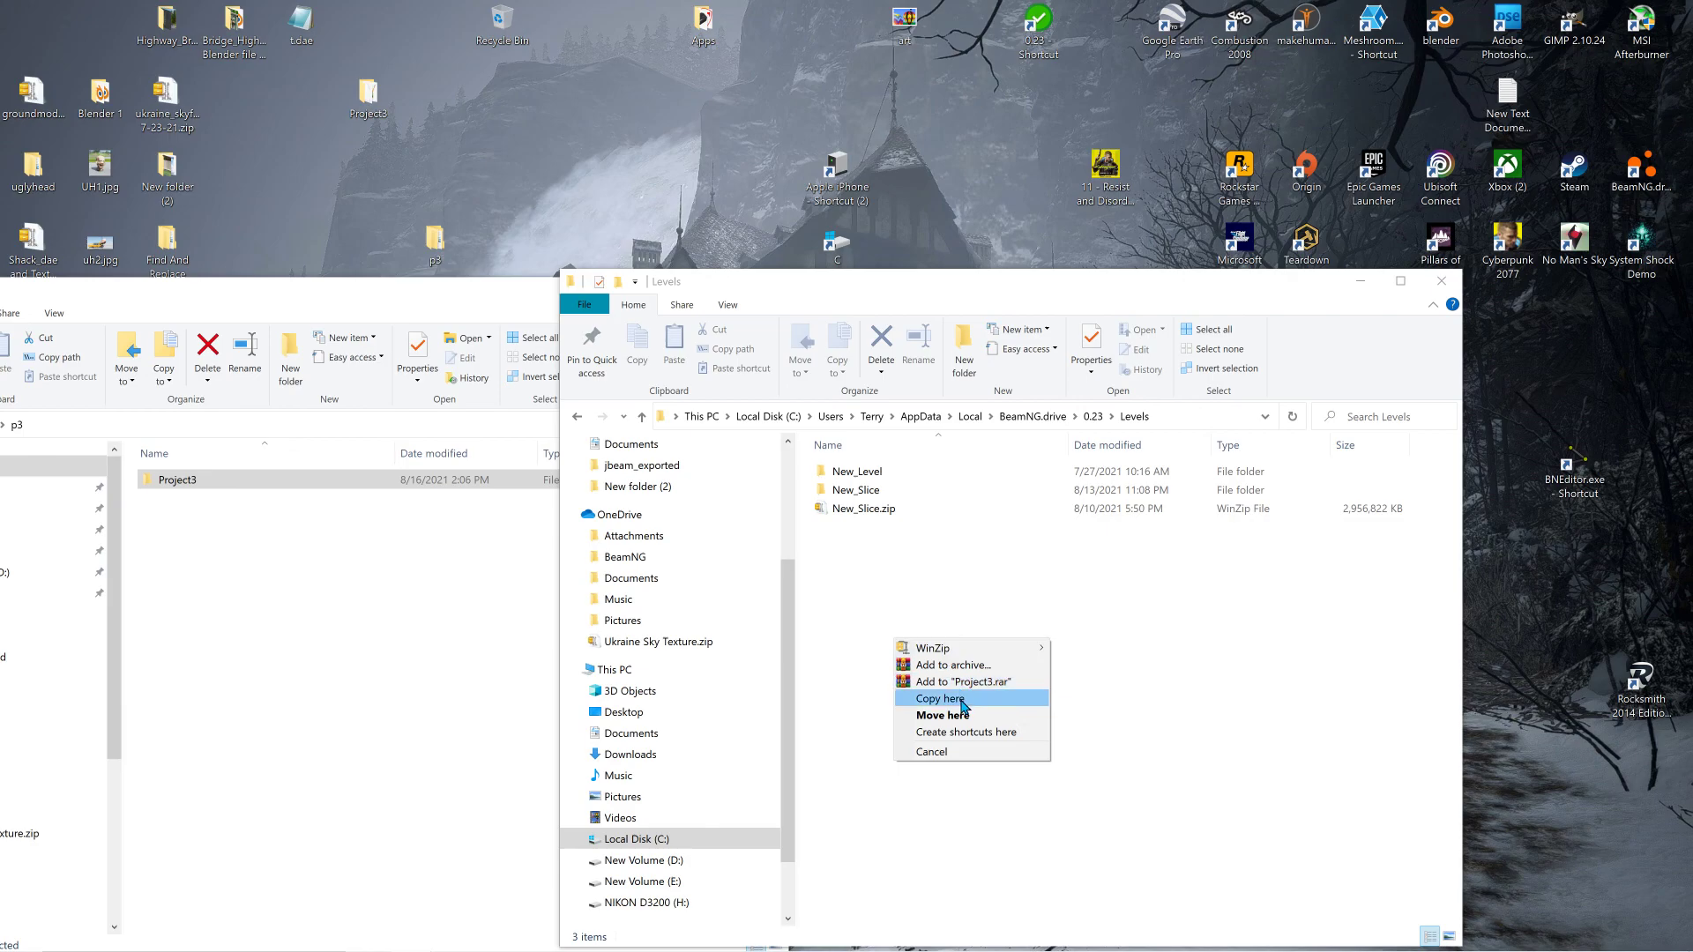
click(959, 701)
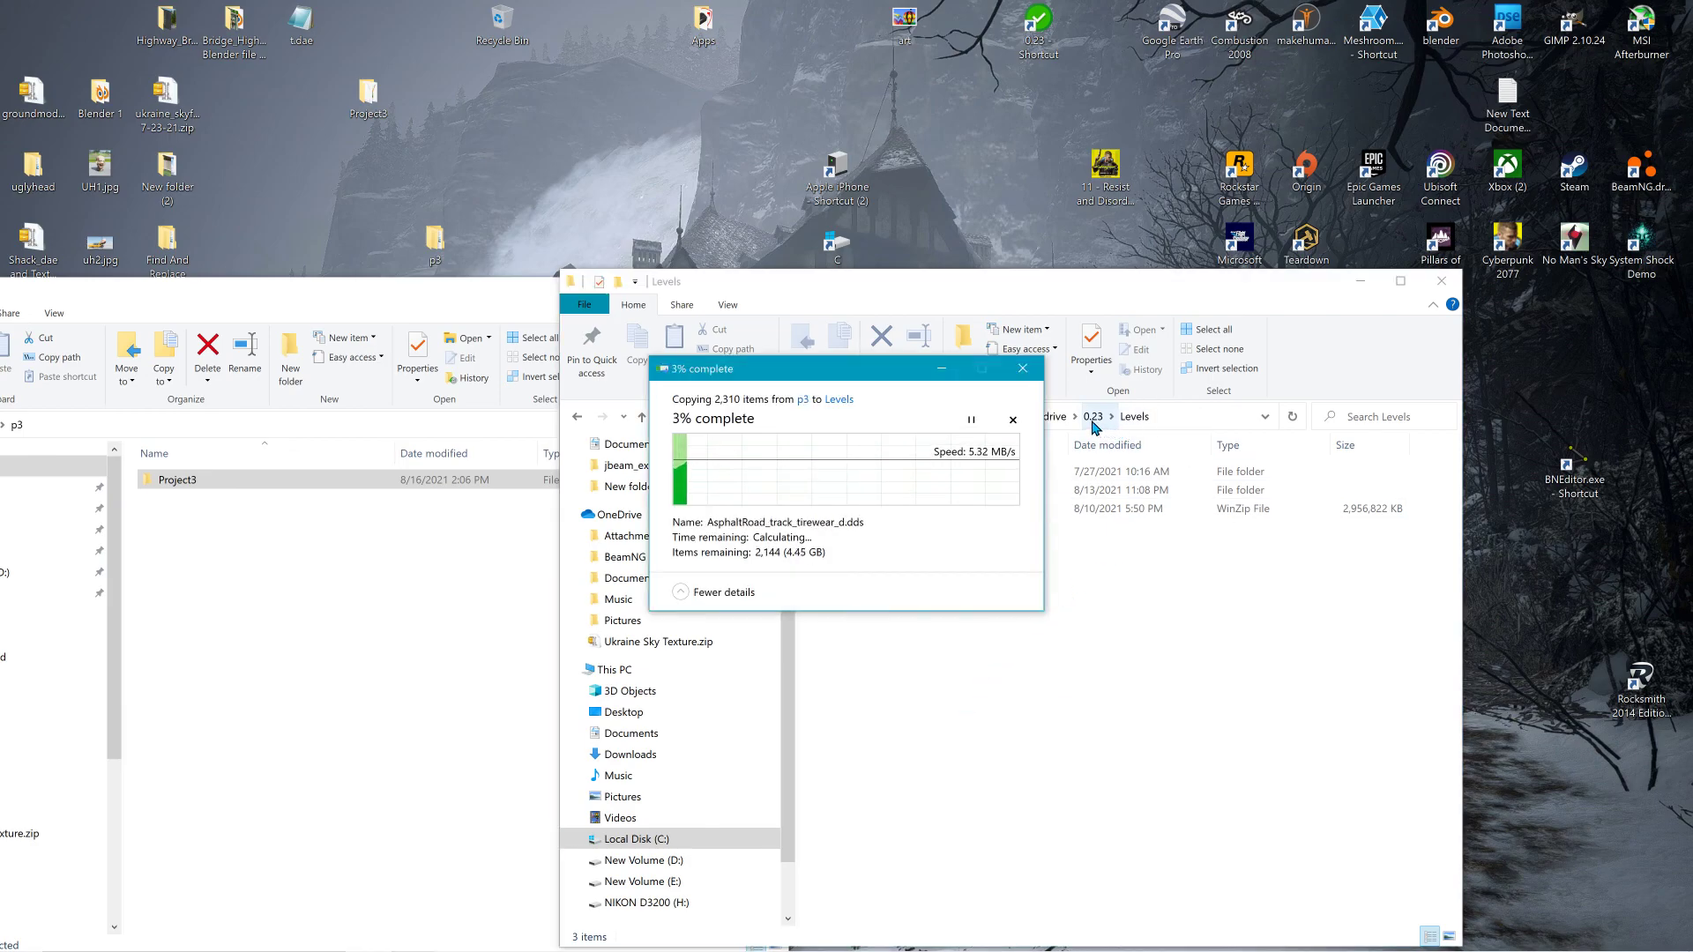
Go back to the 0.23 folder and open its temp\levels folder.
click(1092, 419)
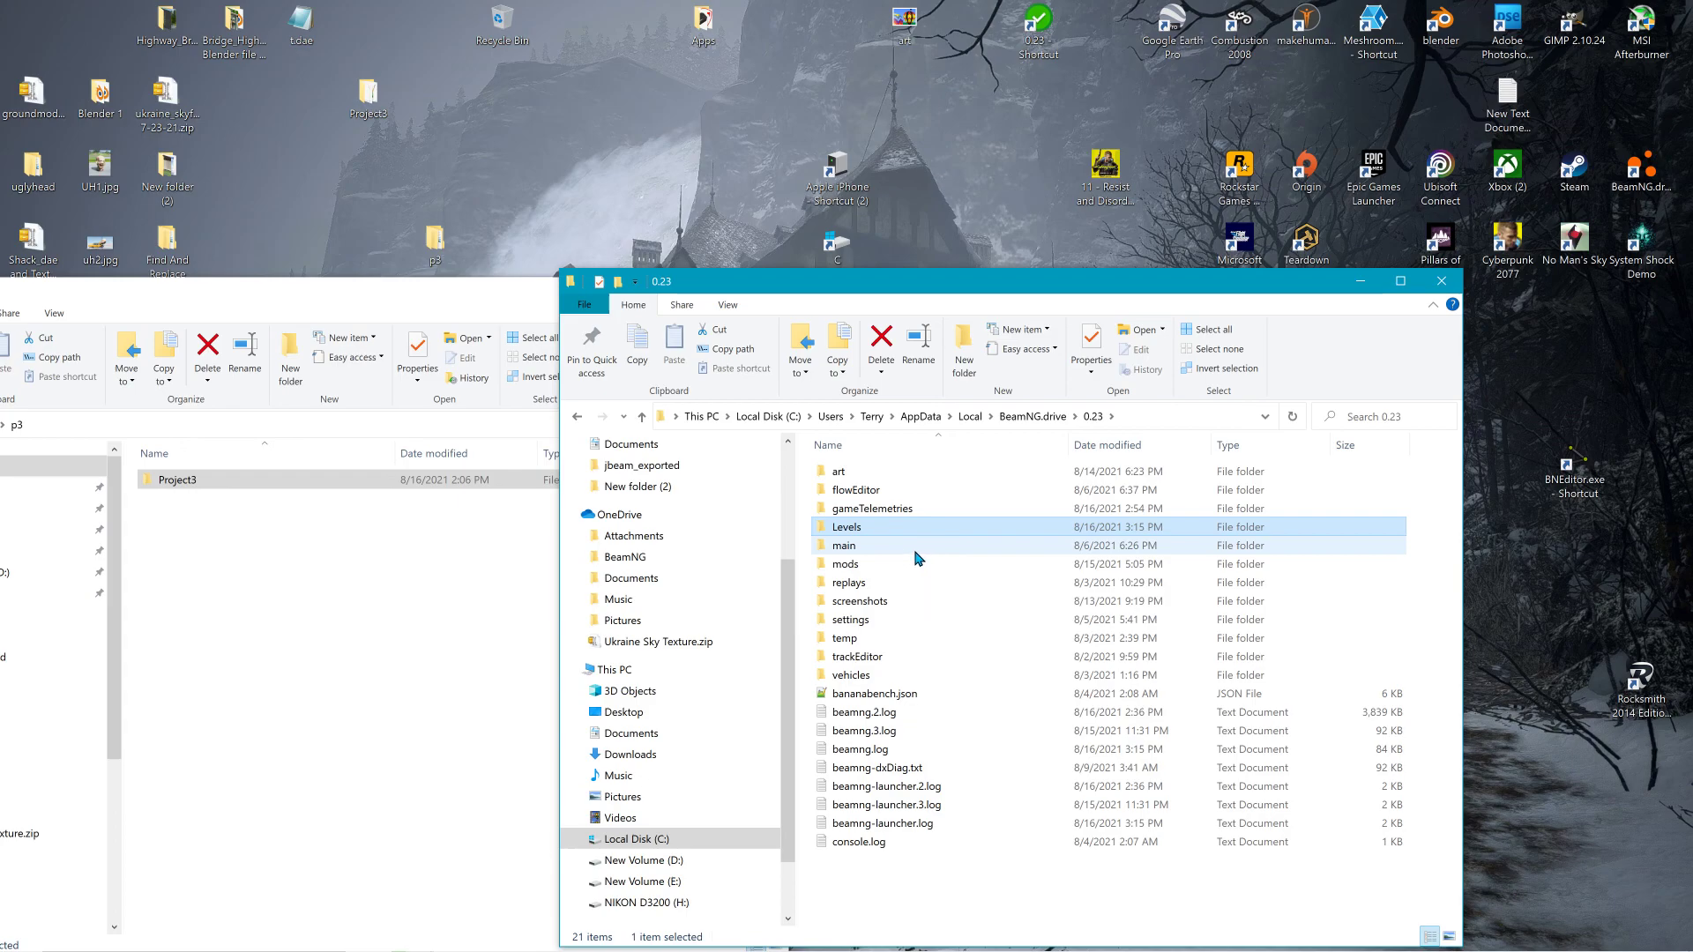
click(860, 641)
double_click(860, 641)
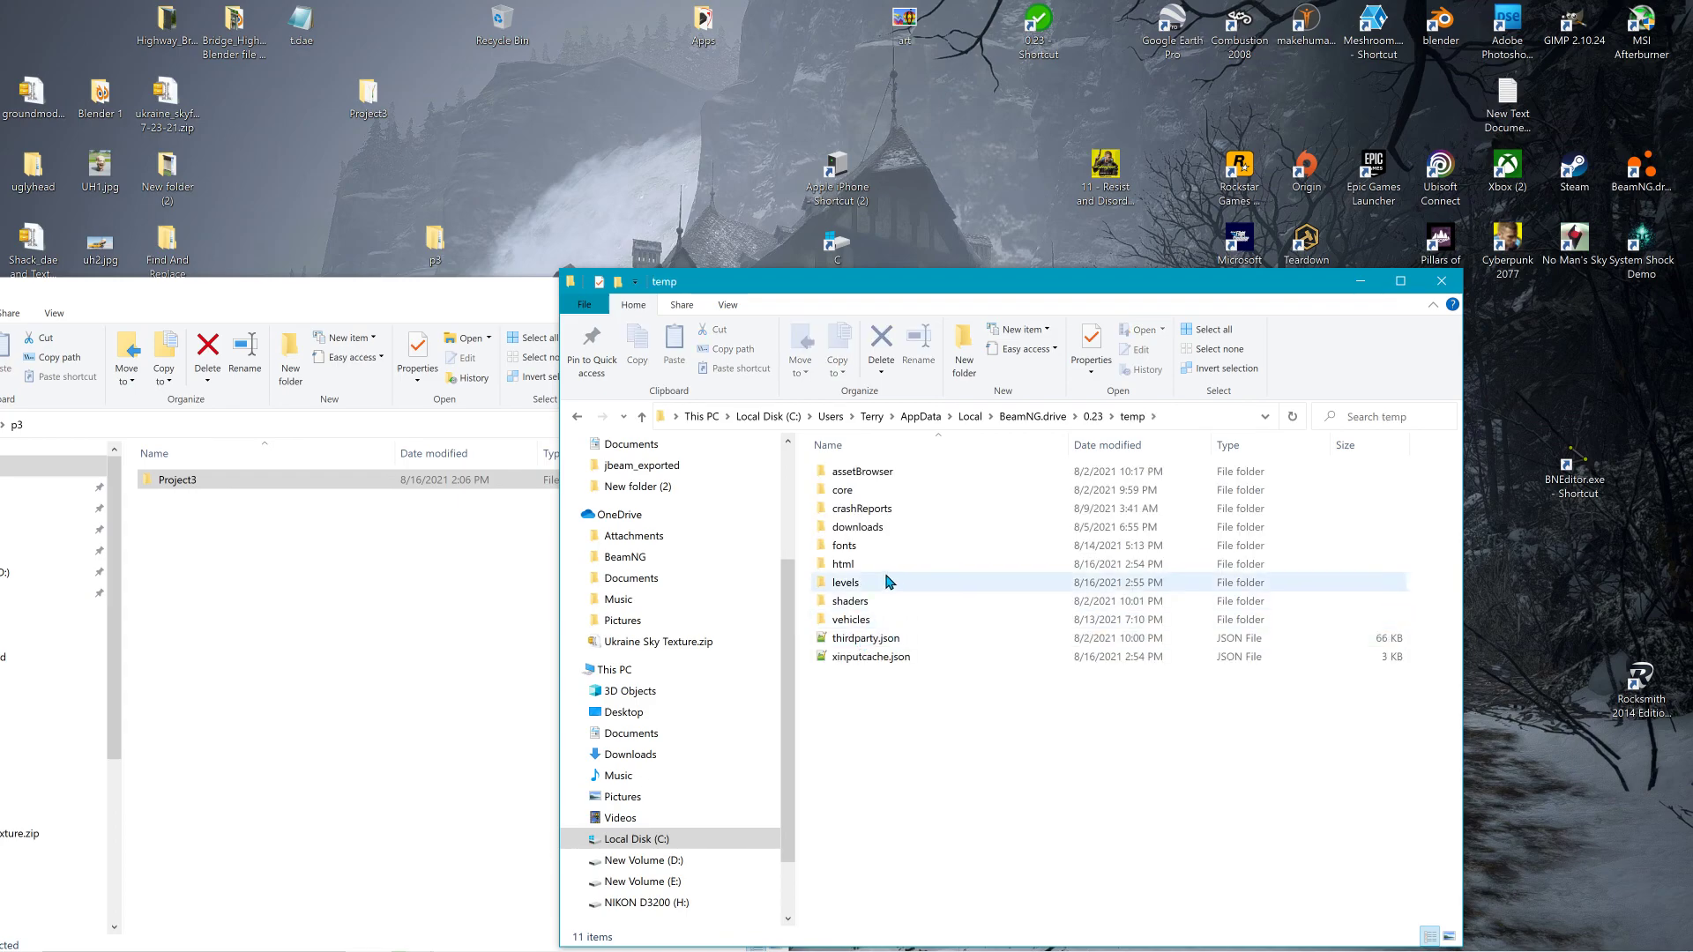
click(842, 585)
double_click(842, 585)
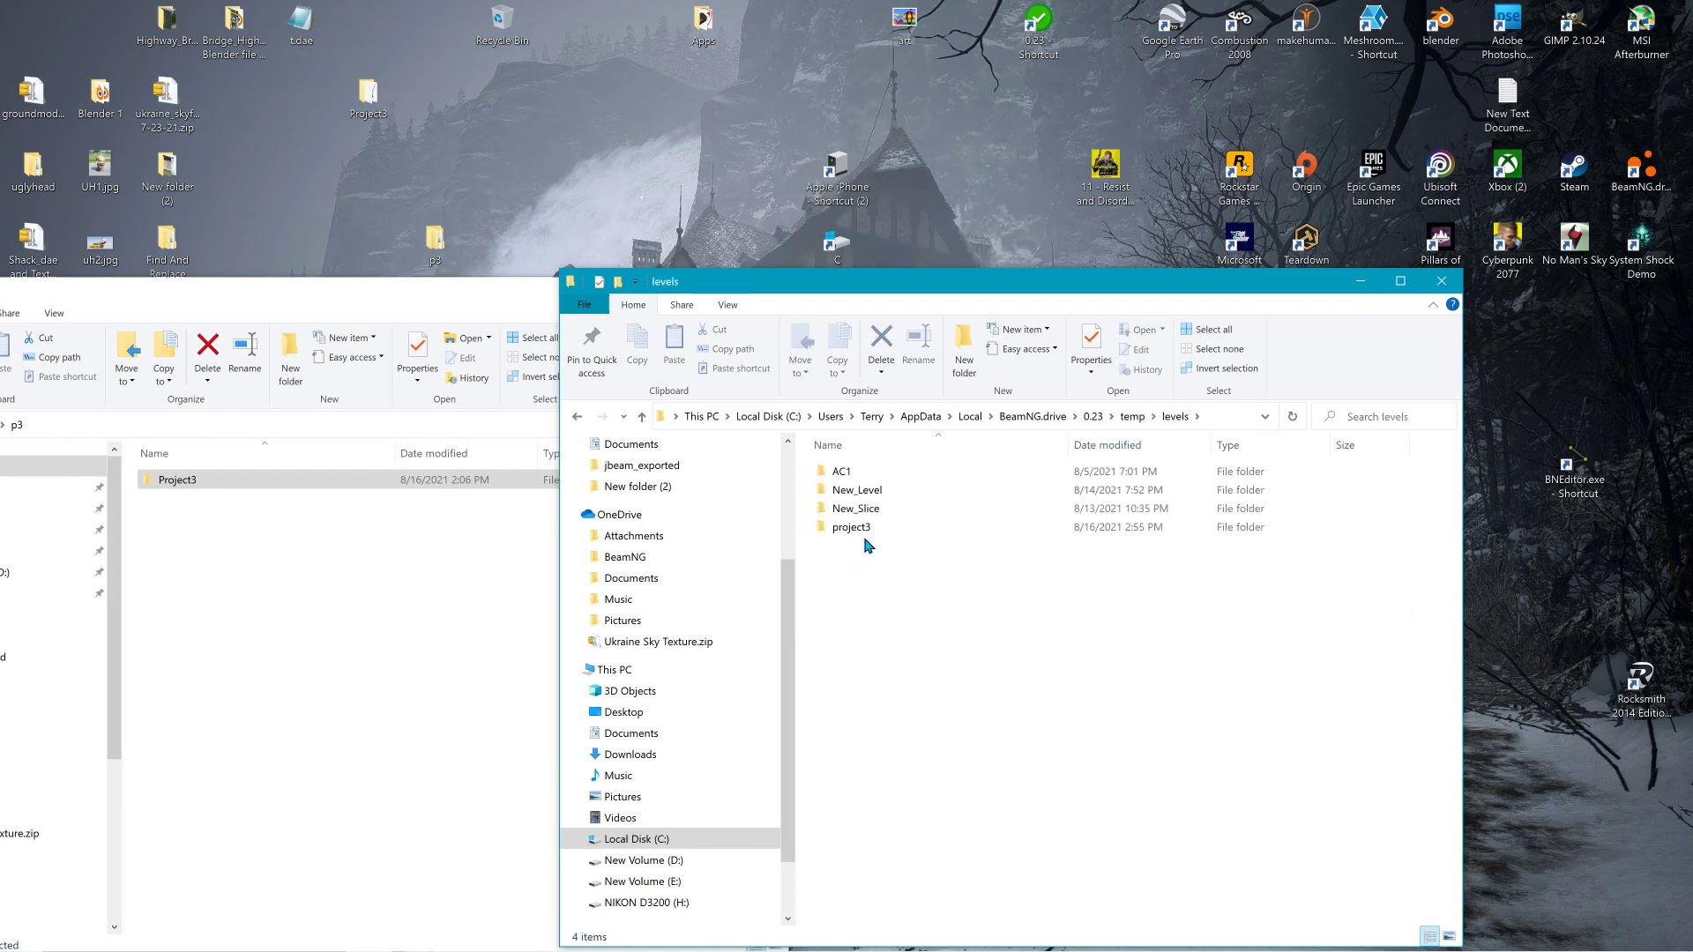
Delete the project3 folder from temp\levels and close both File Explorer windows.
click(860, 529)
right_click(862, 531)
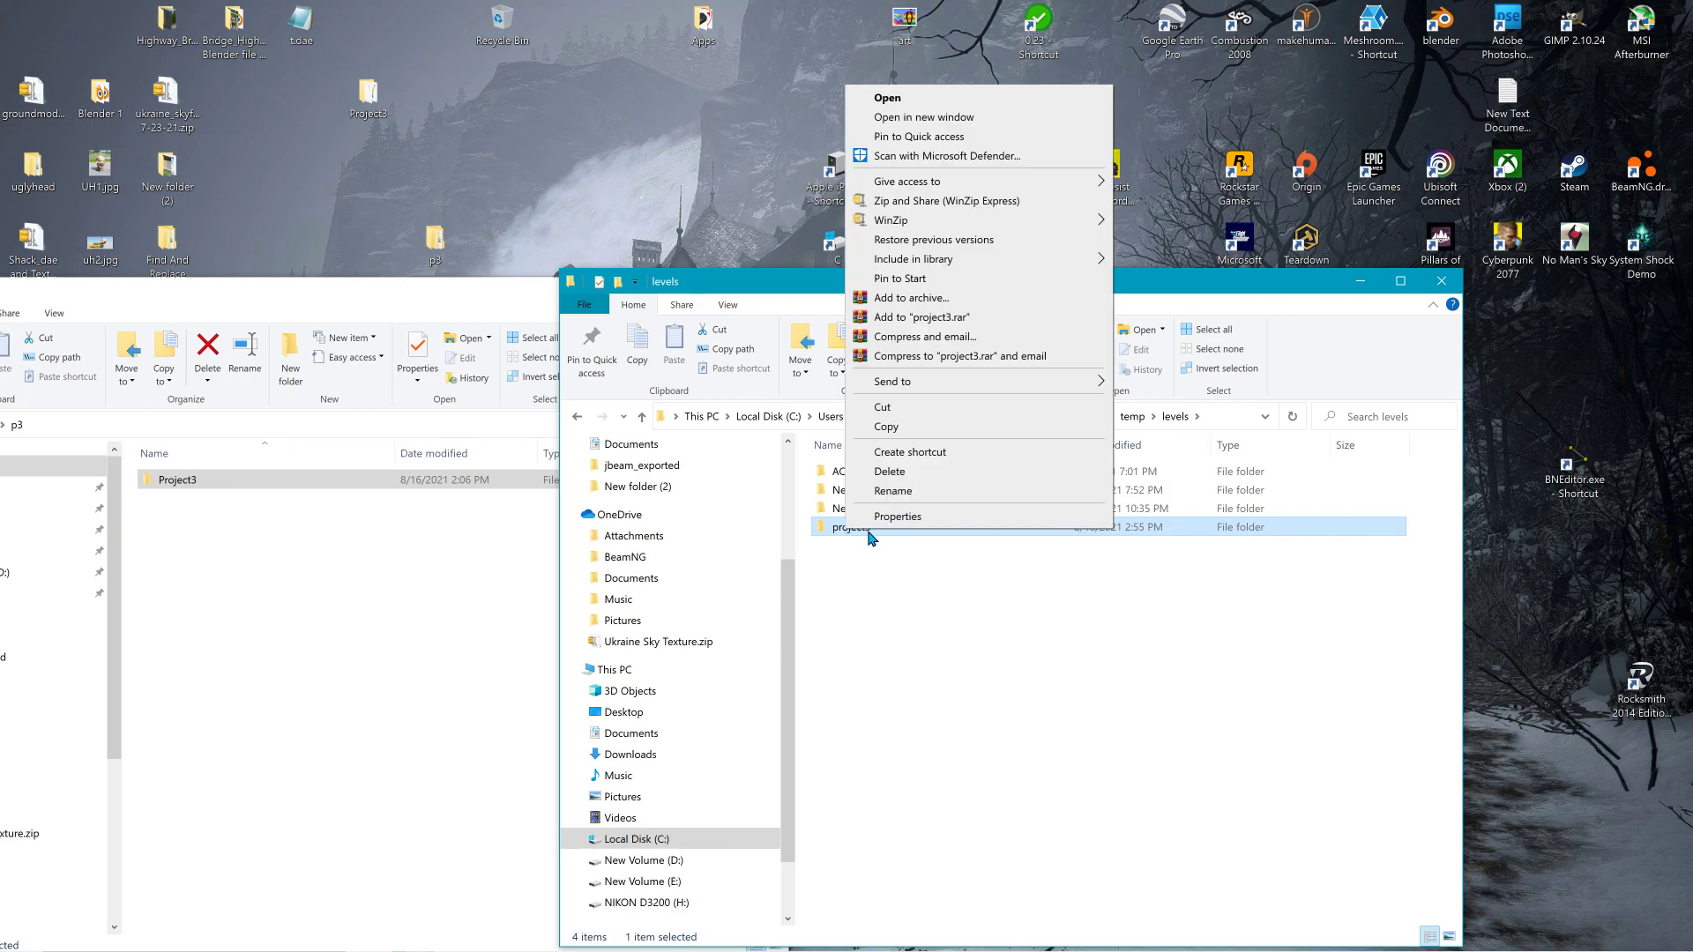
click(966, 588)
click(866, 532)
right_click(867, 531)
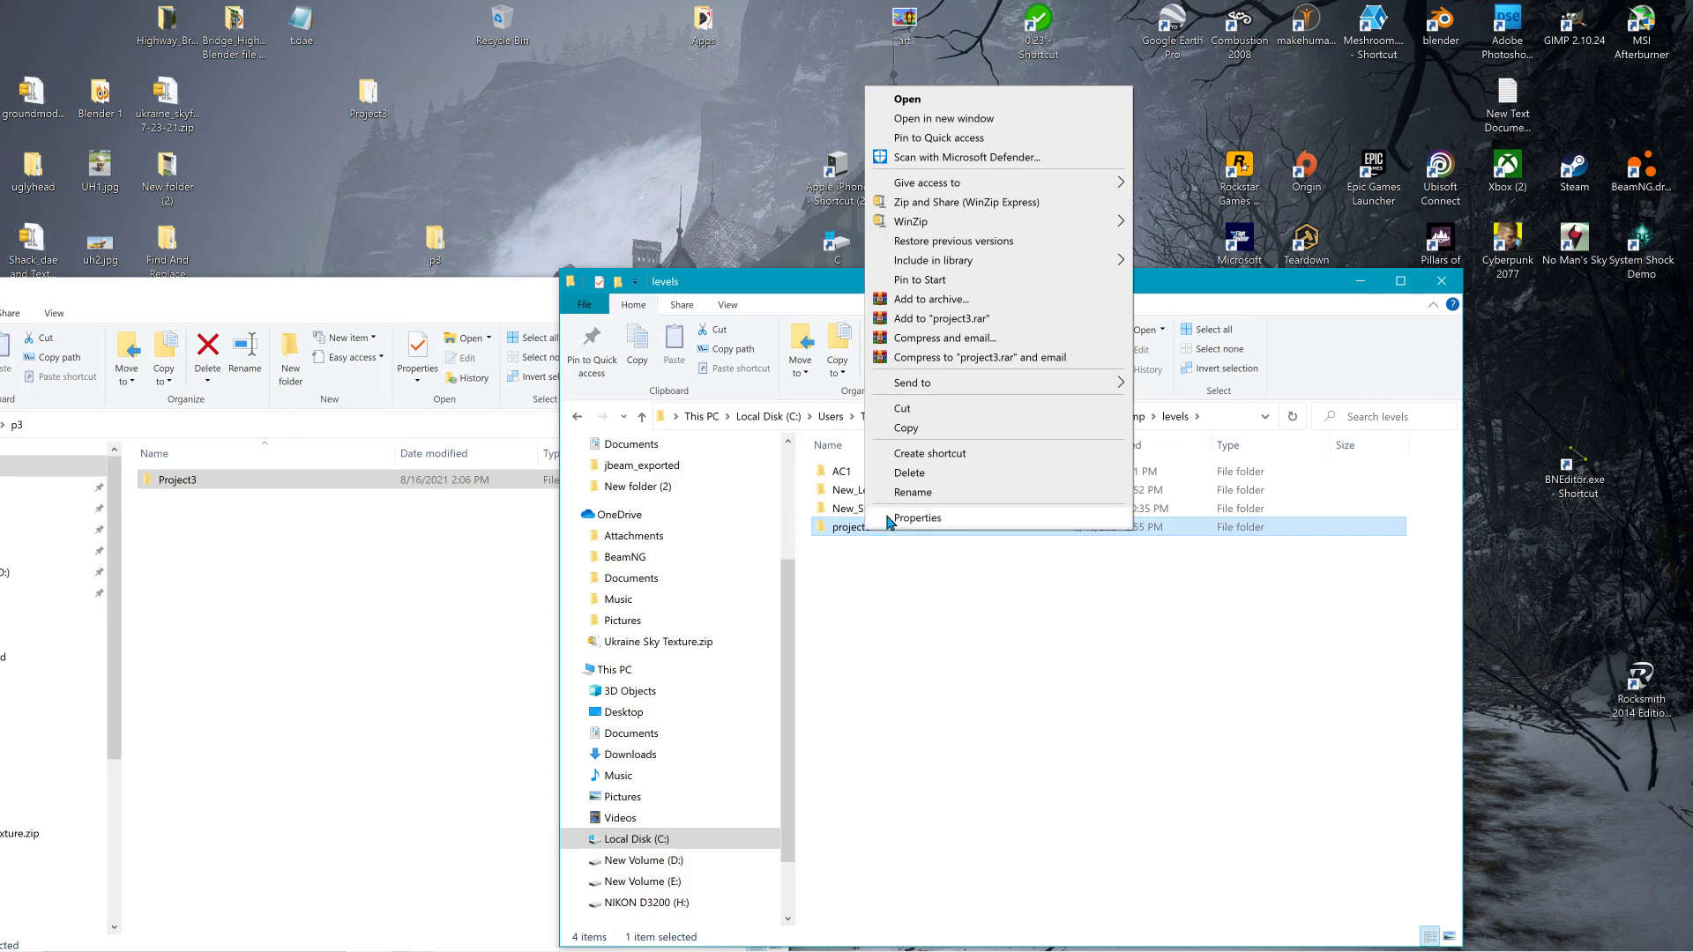
click(909, 473)
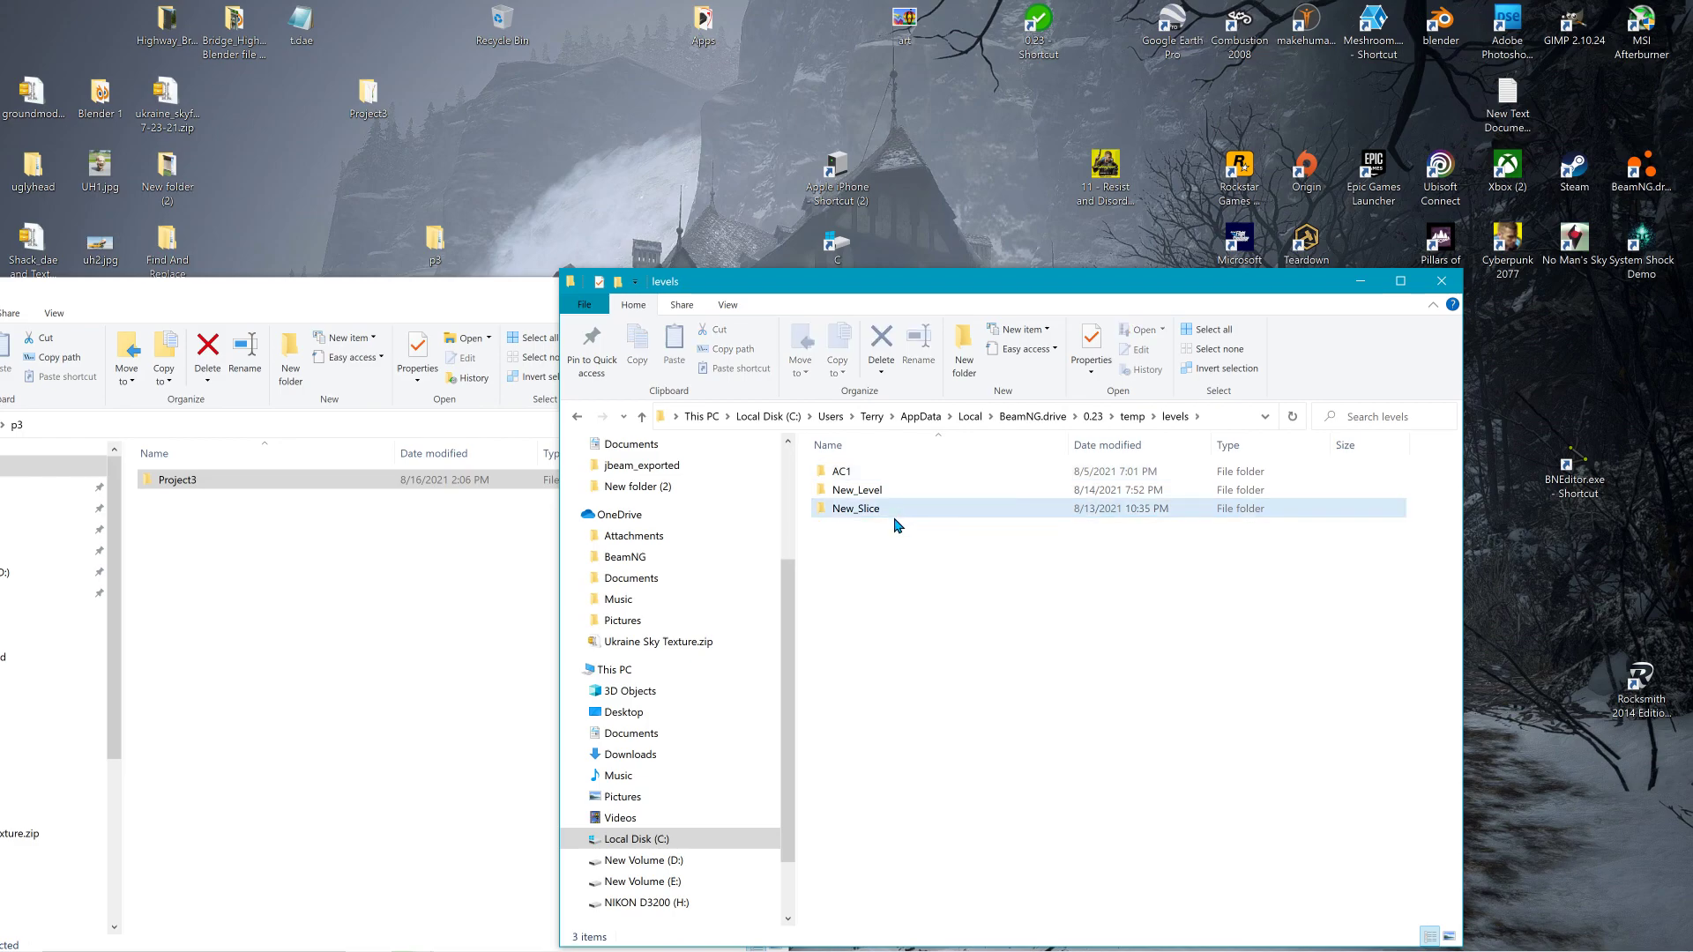
click(1446, 284)
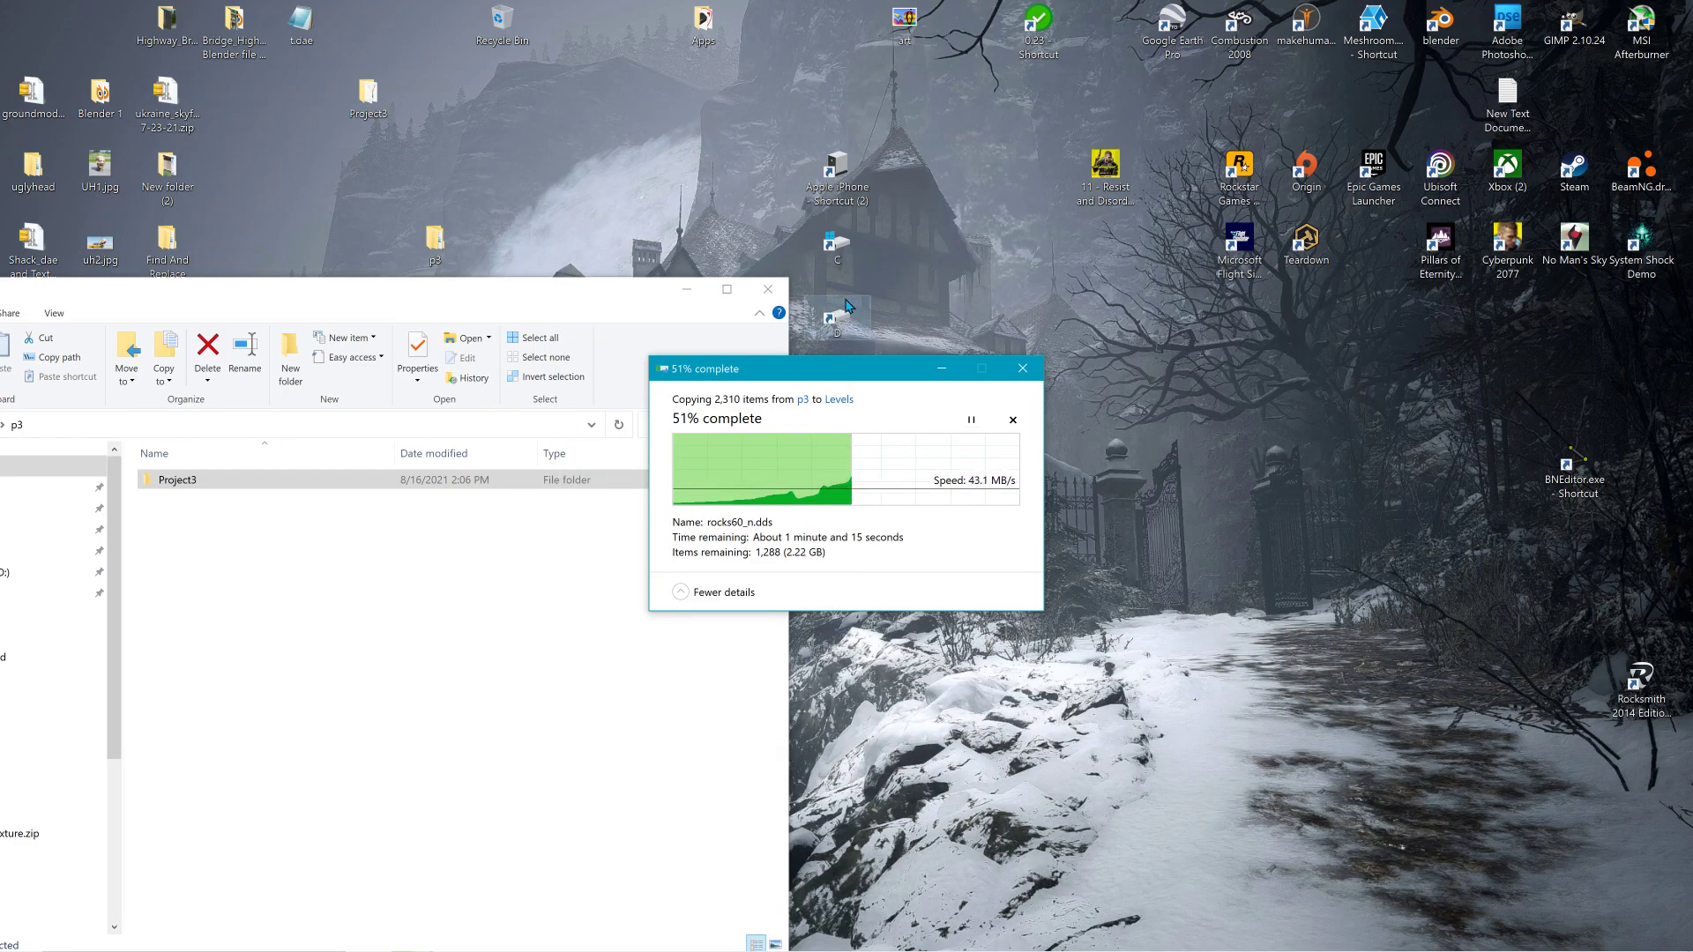
click(782, 294)
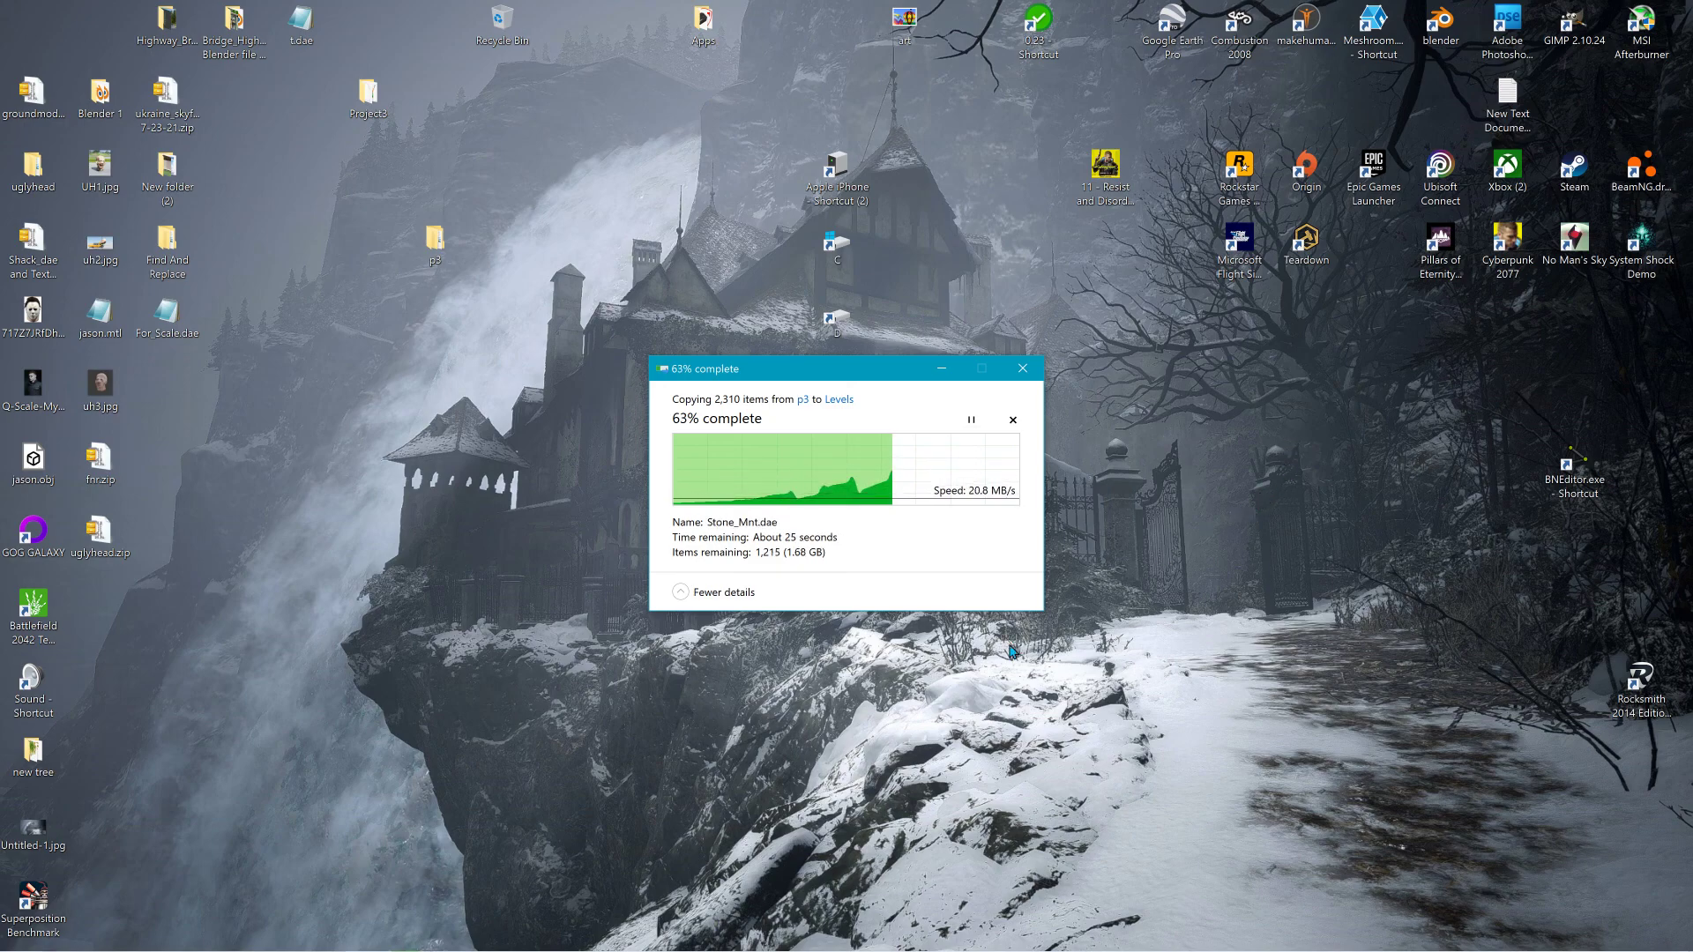
mouse_move(547, 951)
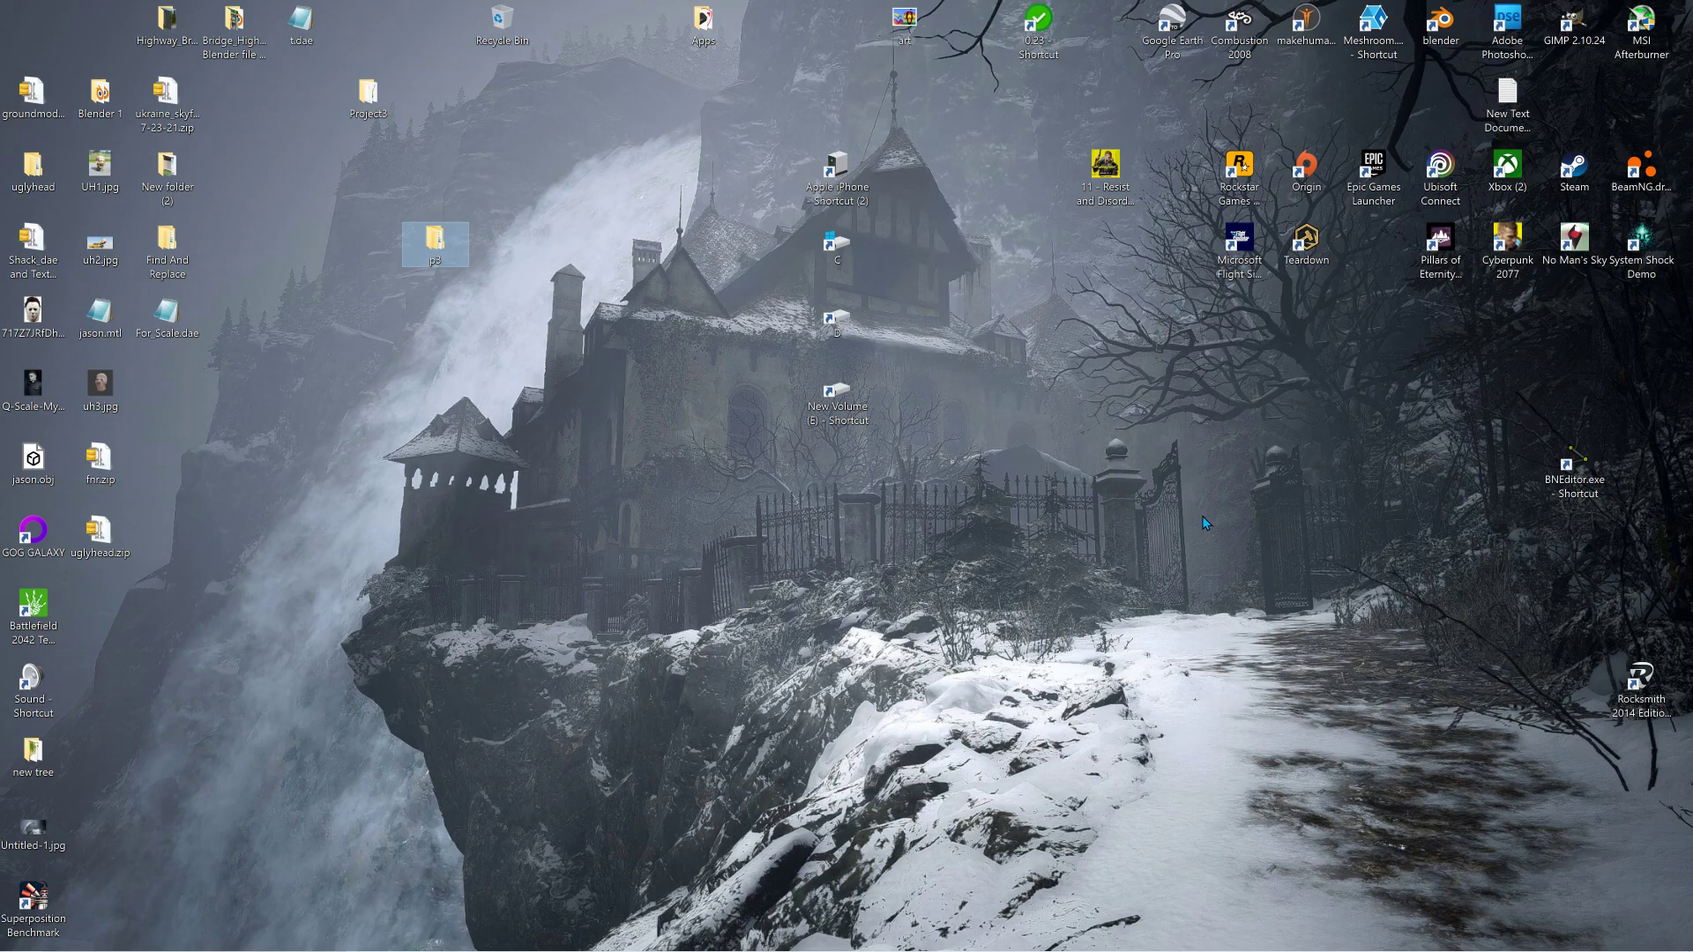
click(1092, 485)
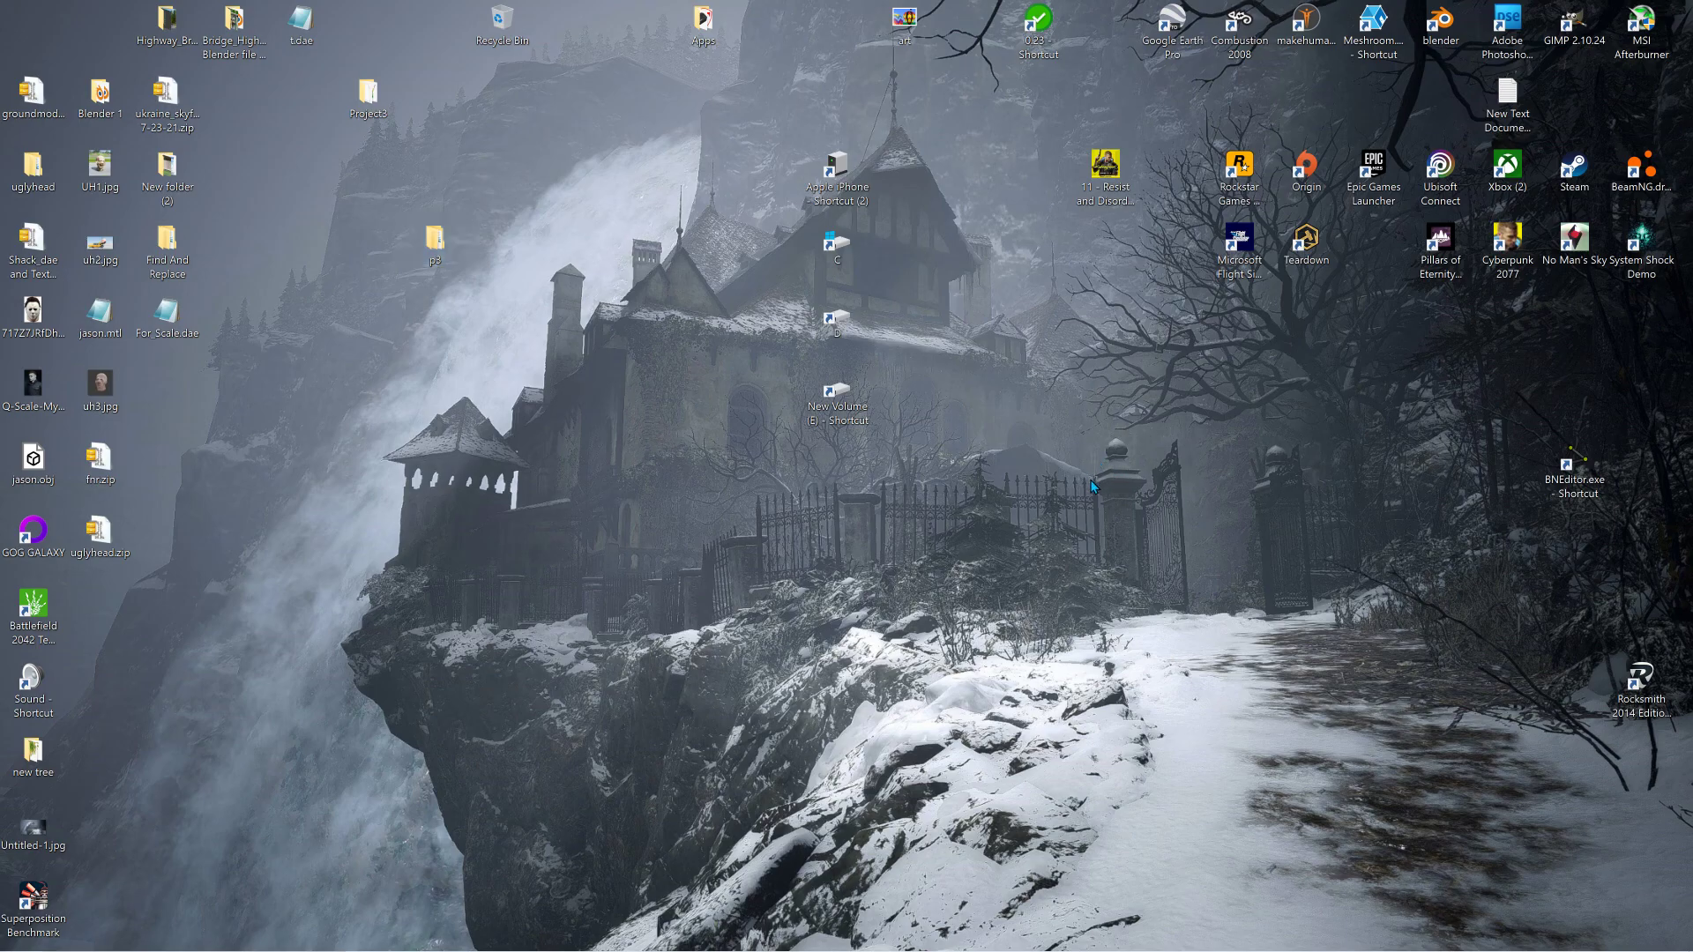
right_click(1095, 453)
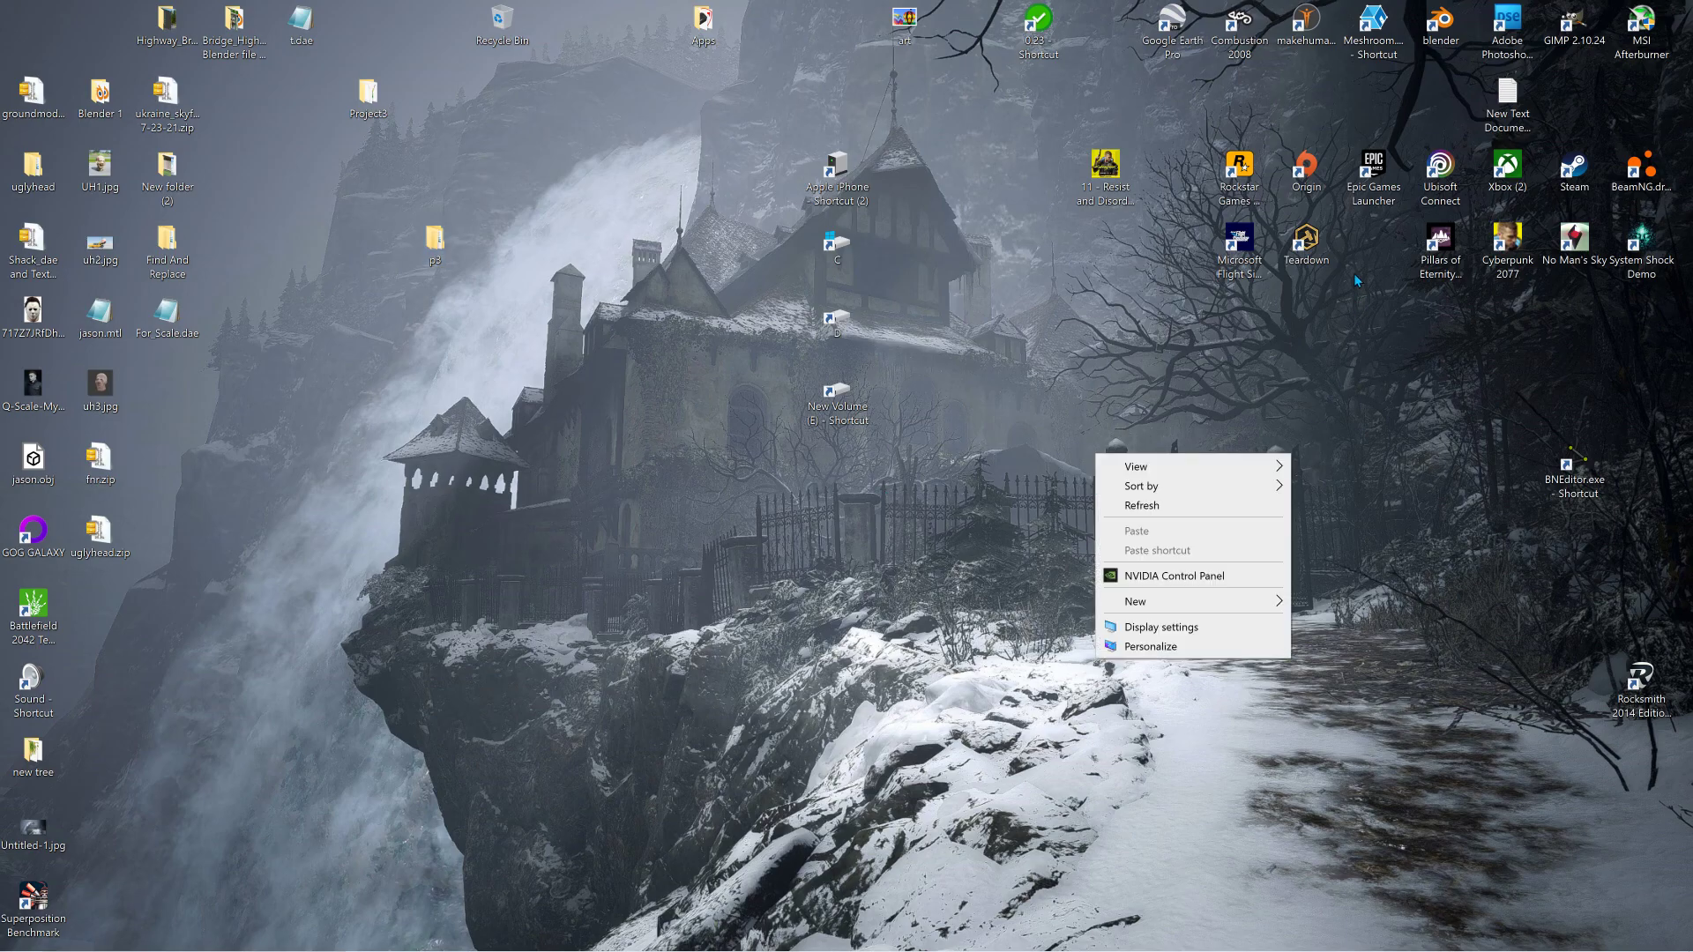
click(1456, 44)
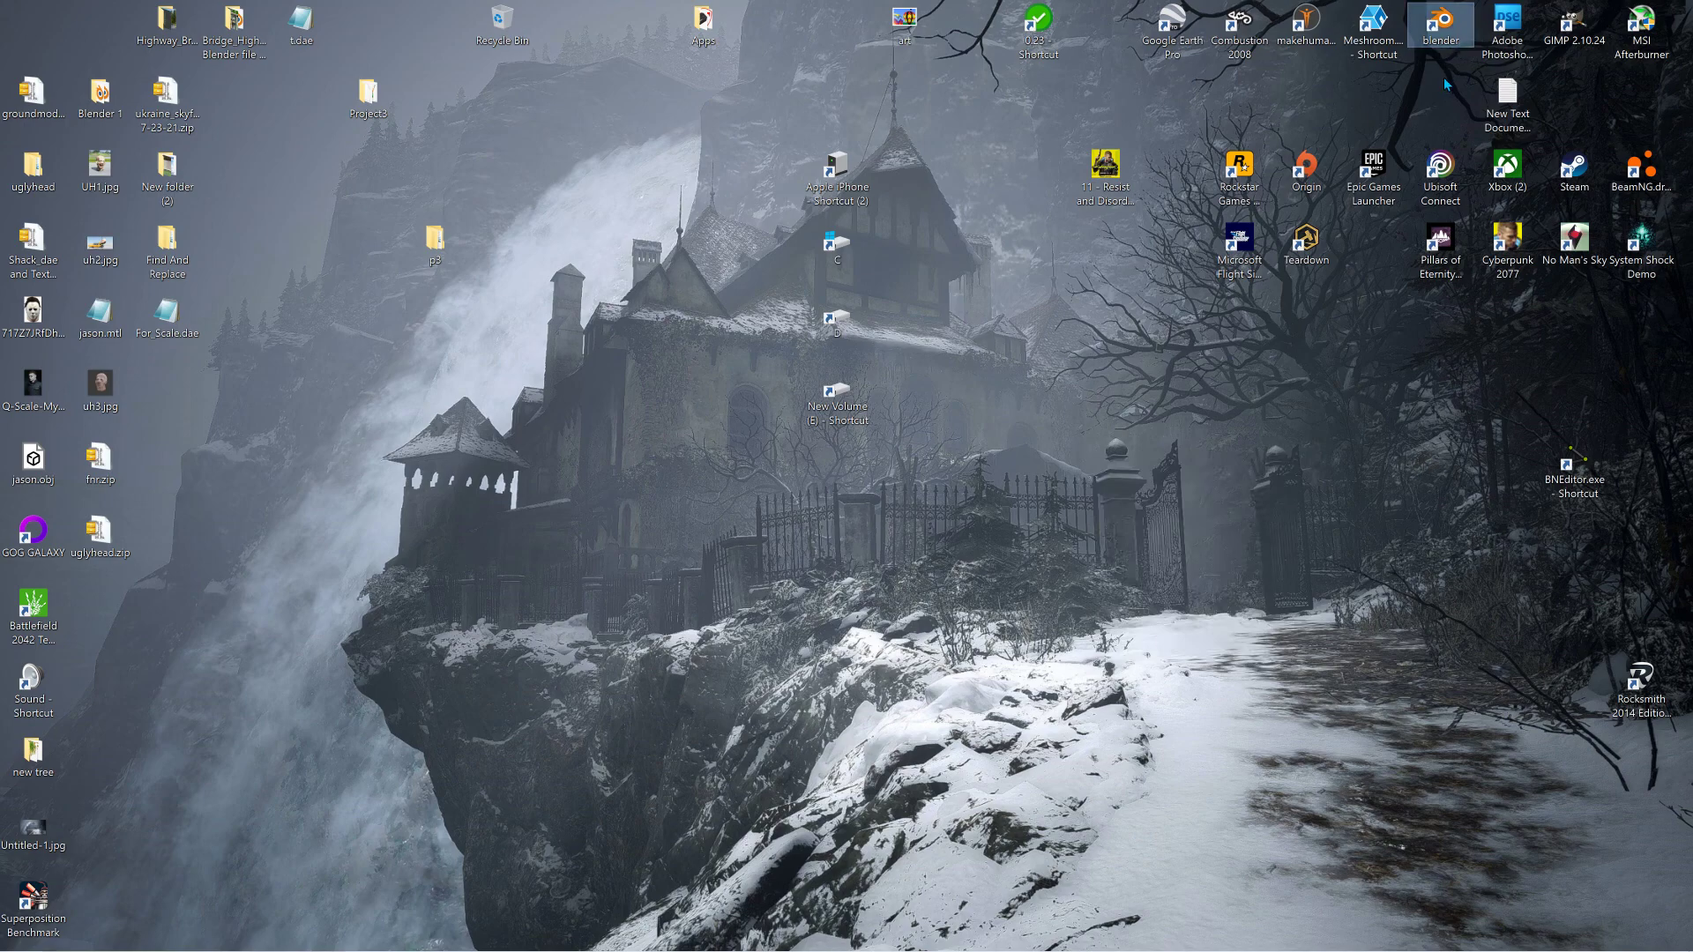
right_drag(1372, 141, 1058, 617)
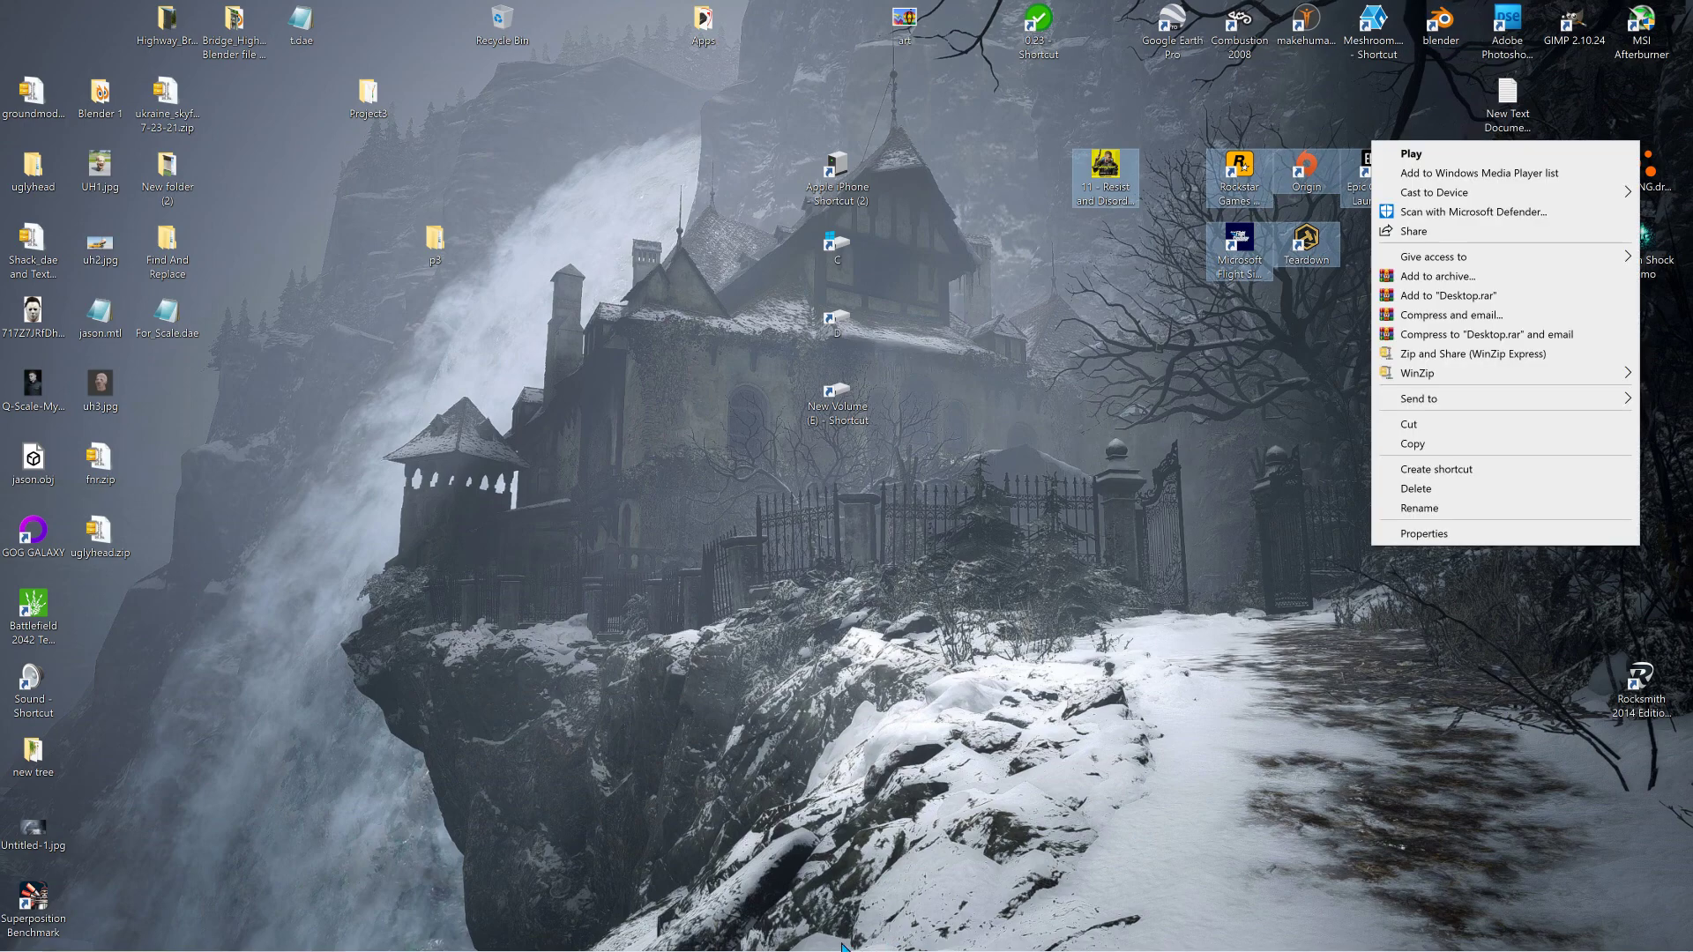
click(726, 845)
mouse_move(724, 951)
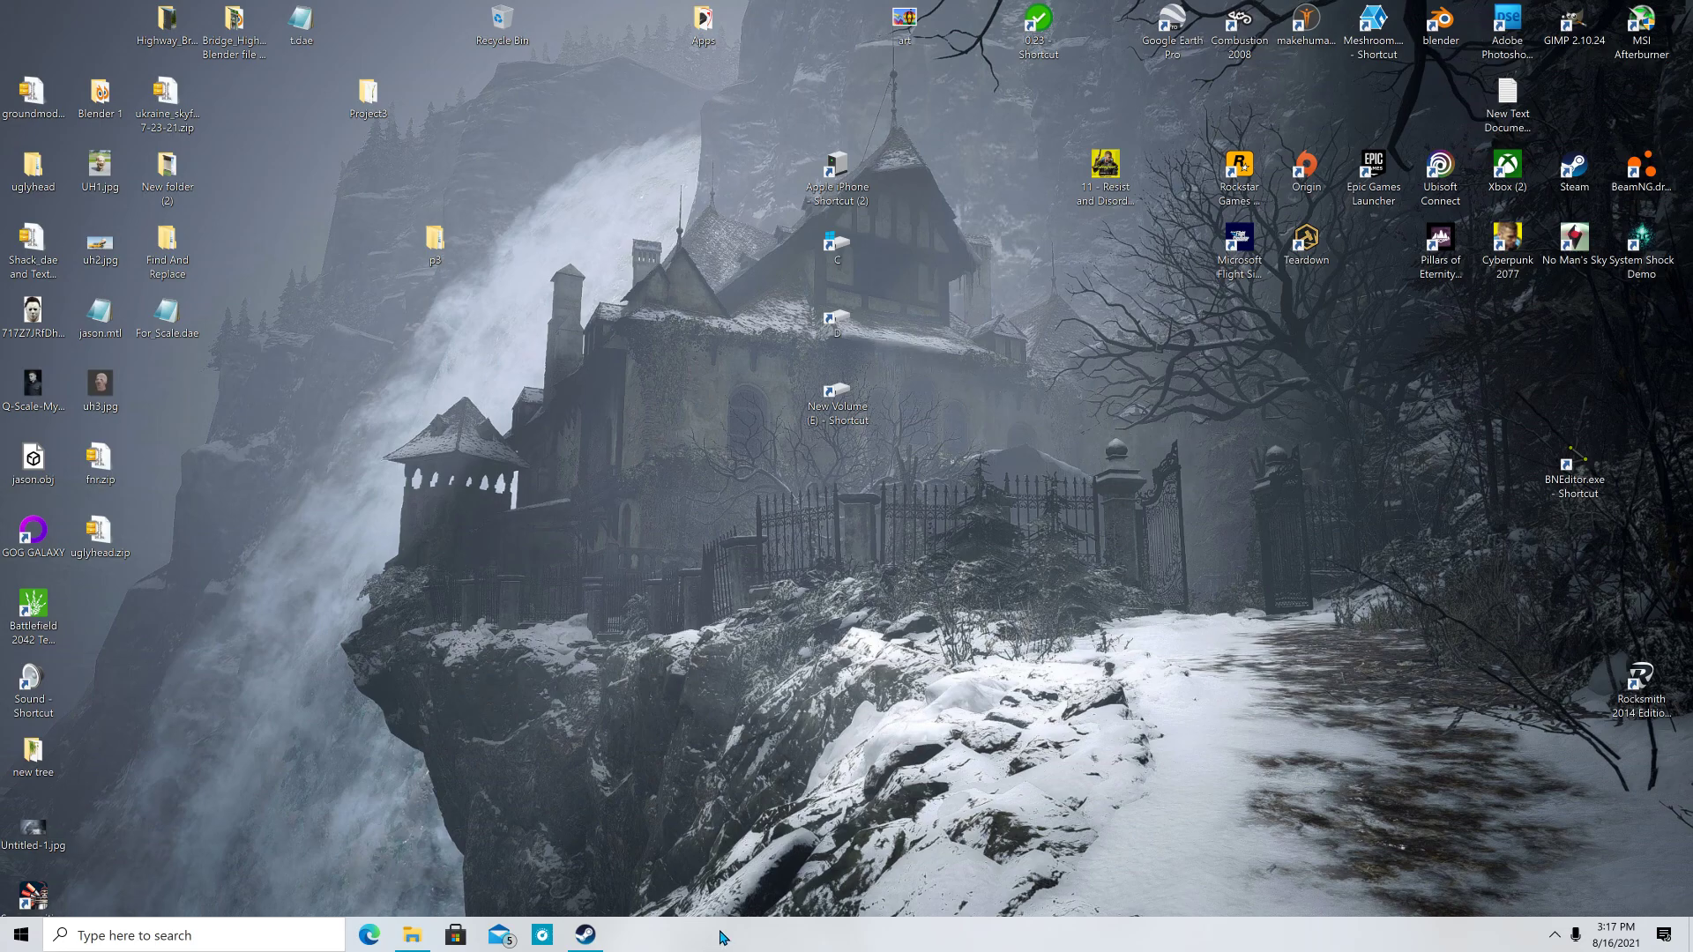